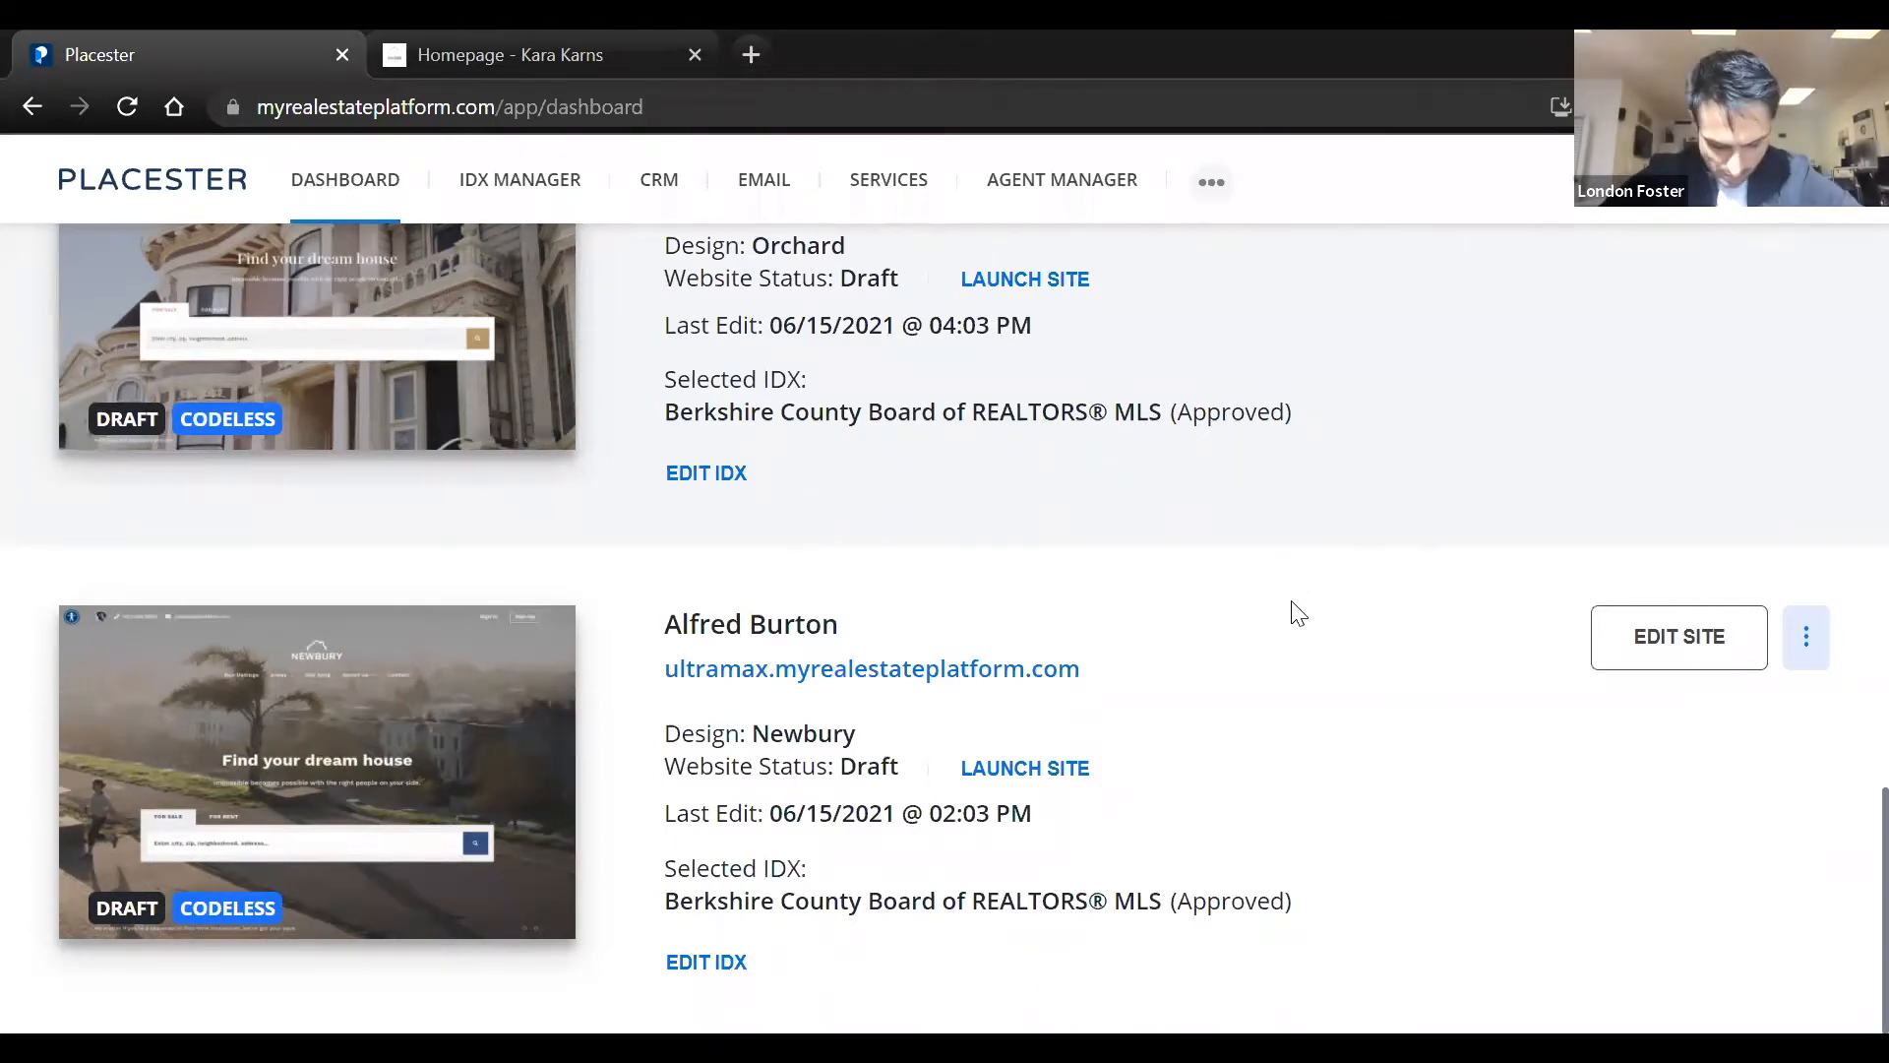
Review the dashboard's list of sites, including their designs, launch status and selected IDX
{"action": "scroll", "coordinate": [1294, 613], "scroll_direction": "up", "scroll_amount": 15}
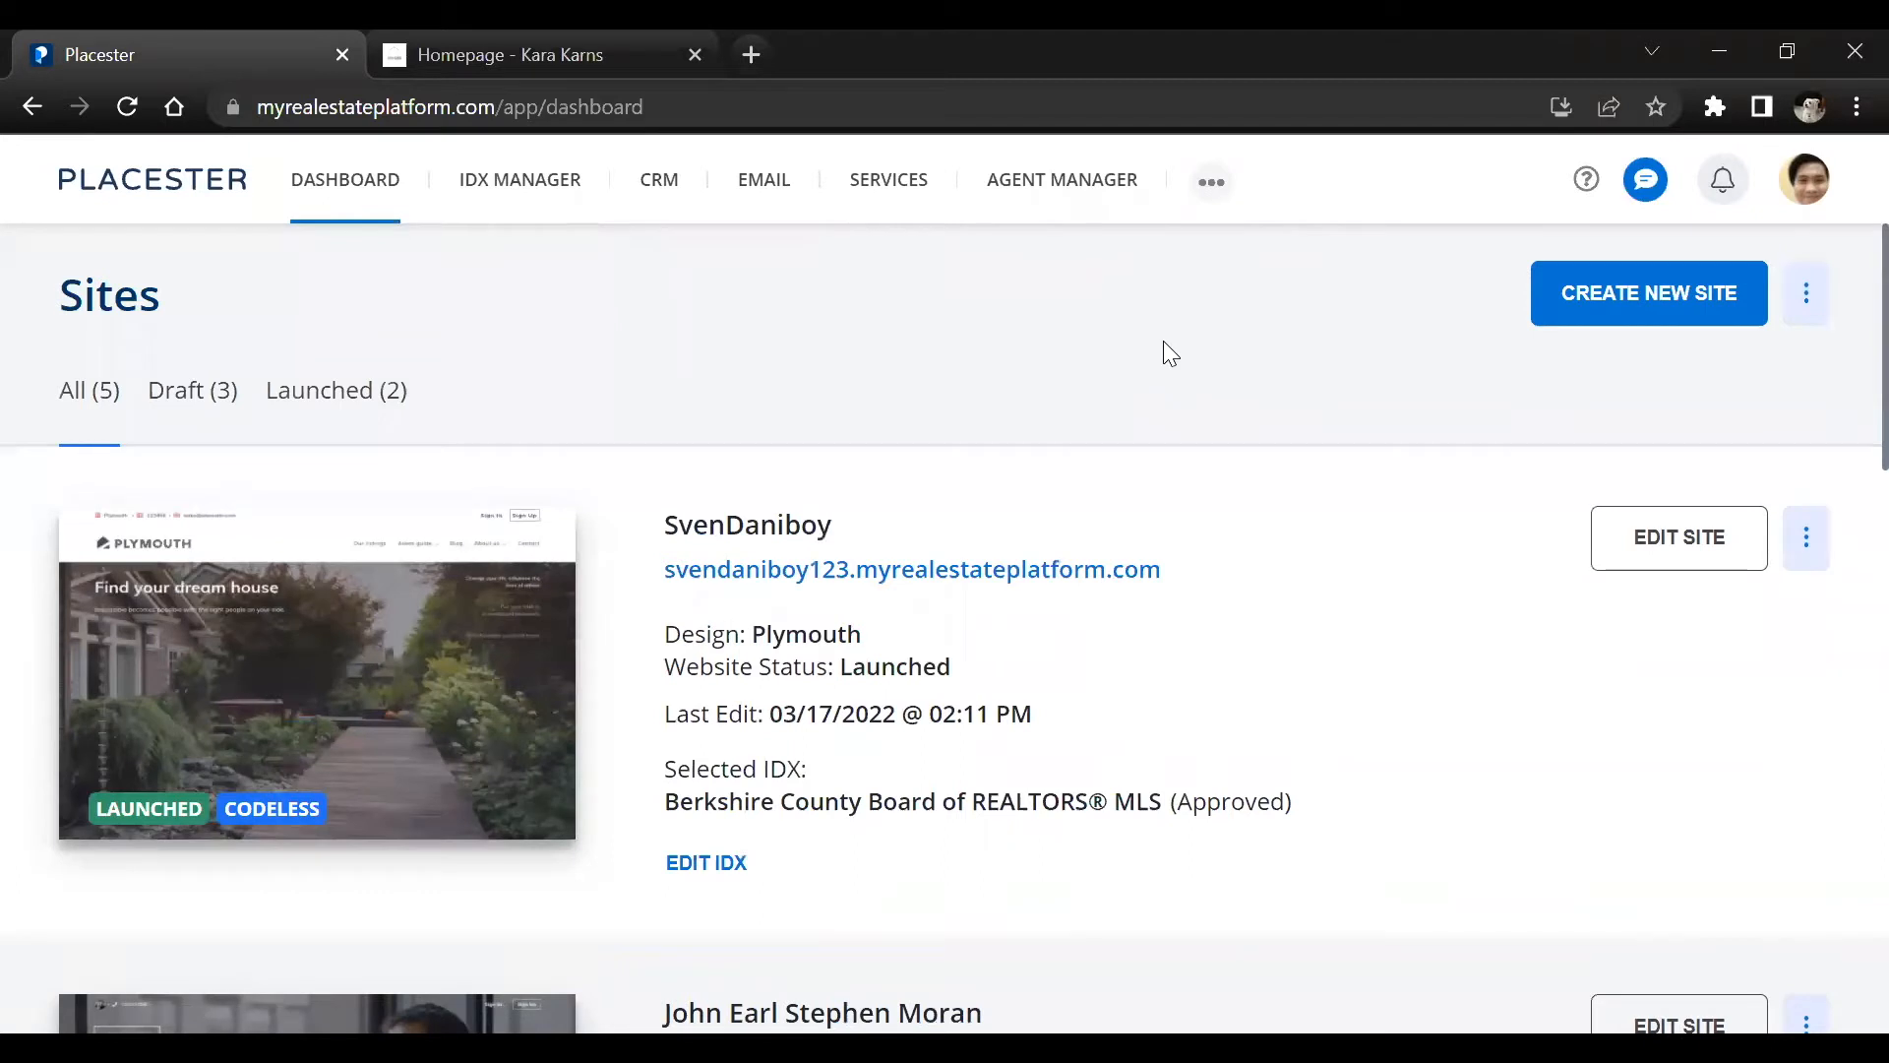
{"action": "scroll", "coordinate": [1181, 325], "scroll_direction": "down", "scroll_amount": 6}
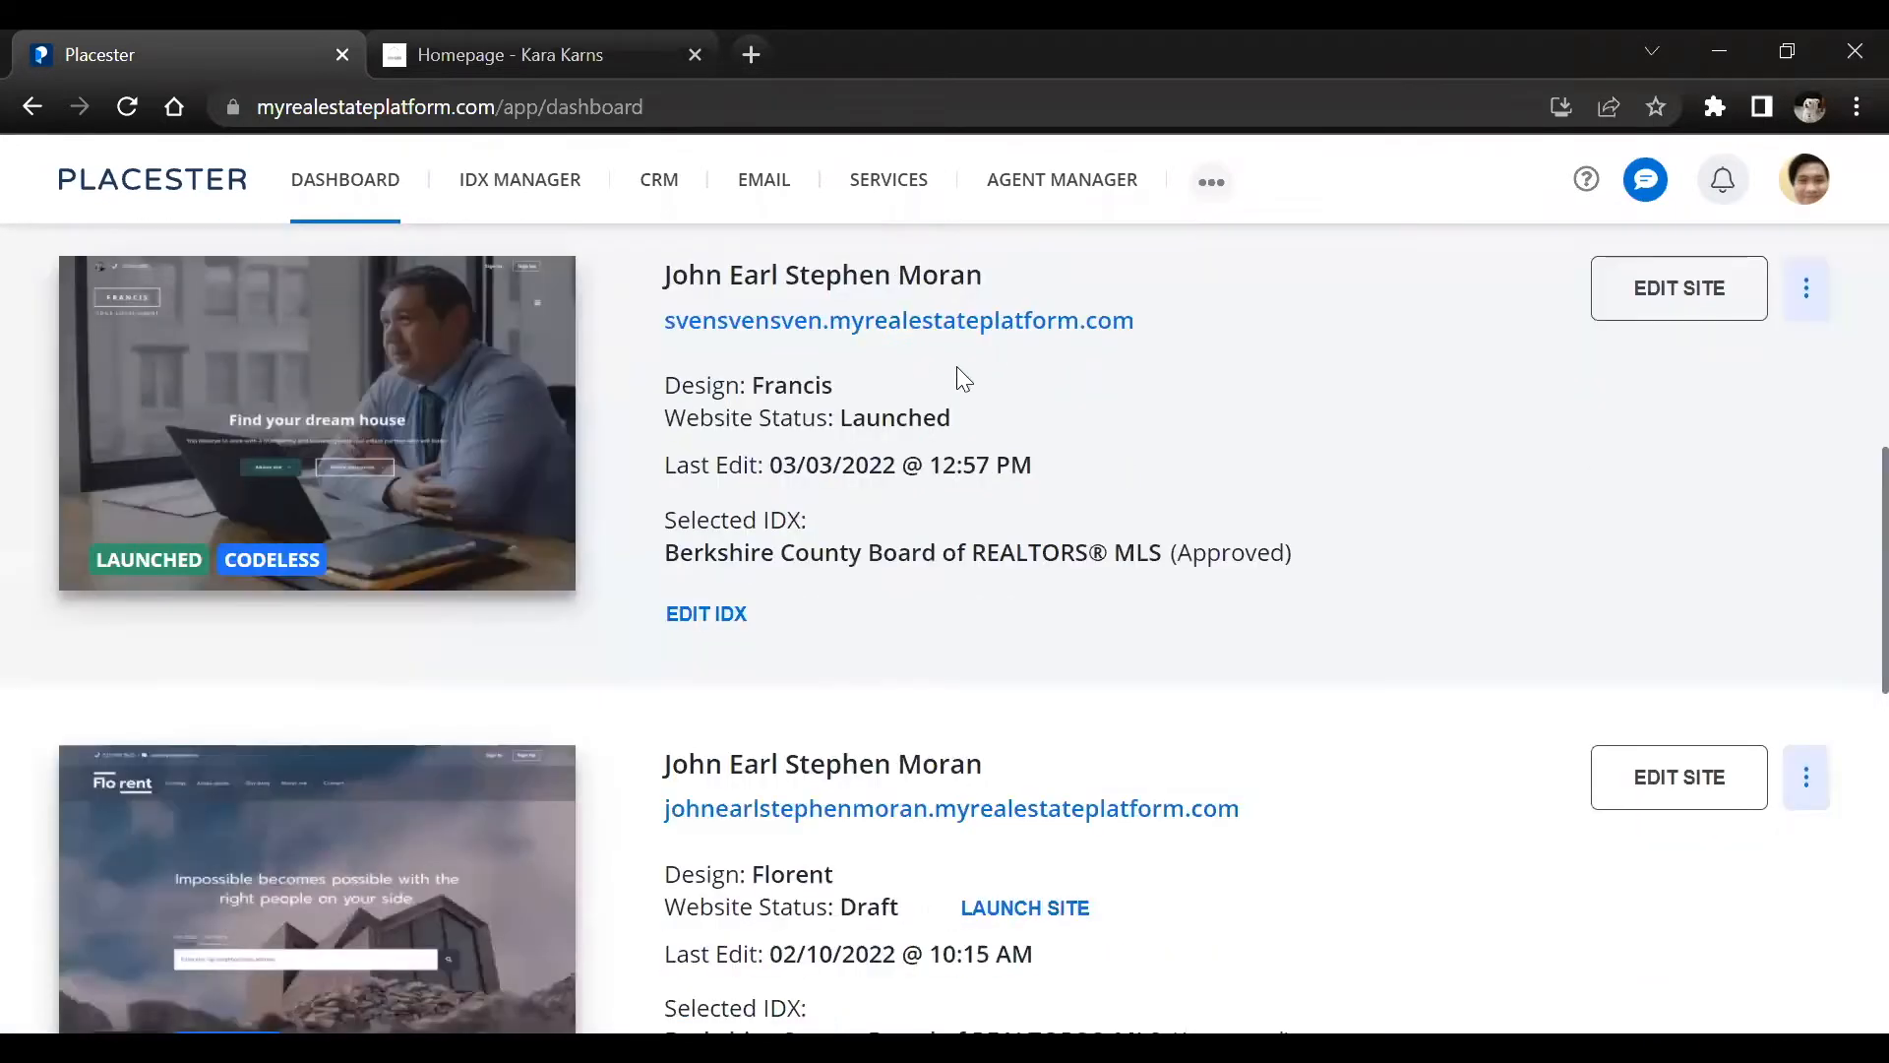
{"action": "scroll", "coordinate": [864, 463], "scroll_direction": "down", "scroll_amount": 4}
{"action": "scroll", "coordinate": [876, 458], "scroll_direction": "up", "scroll_amount": 8}
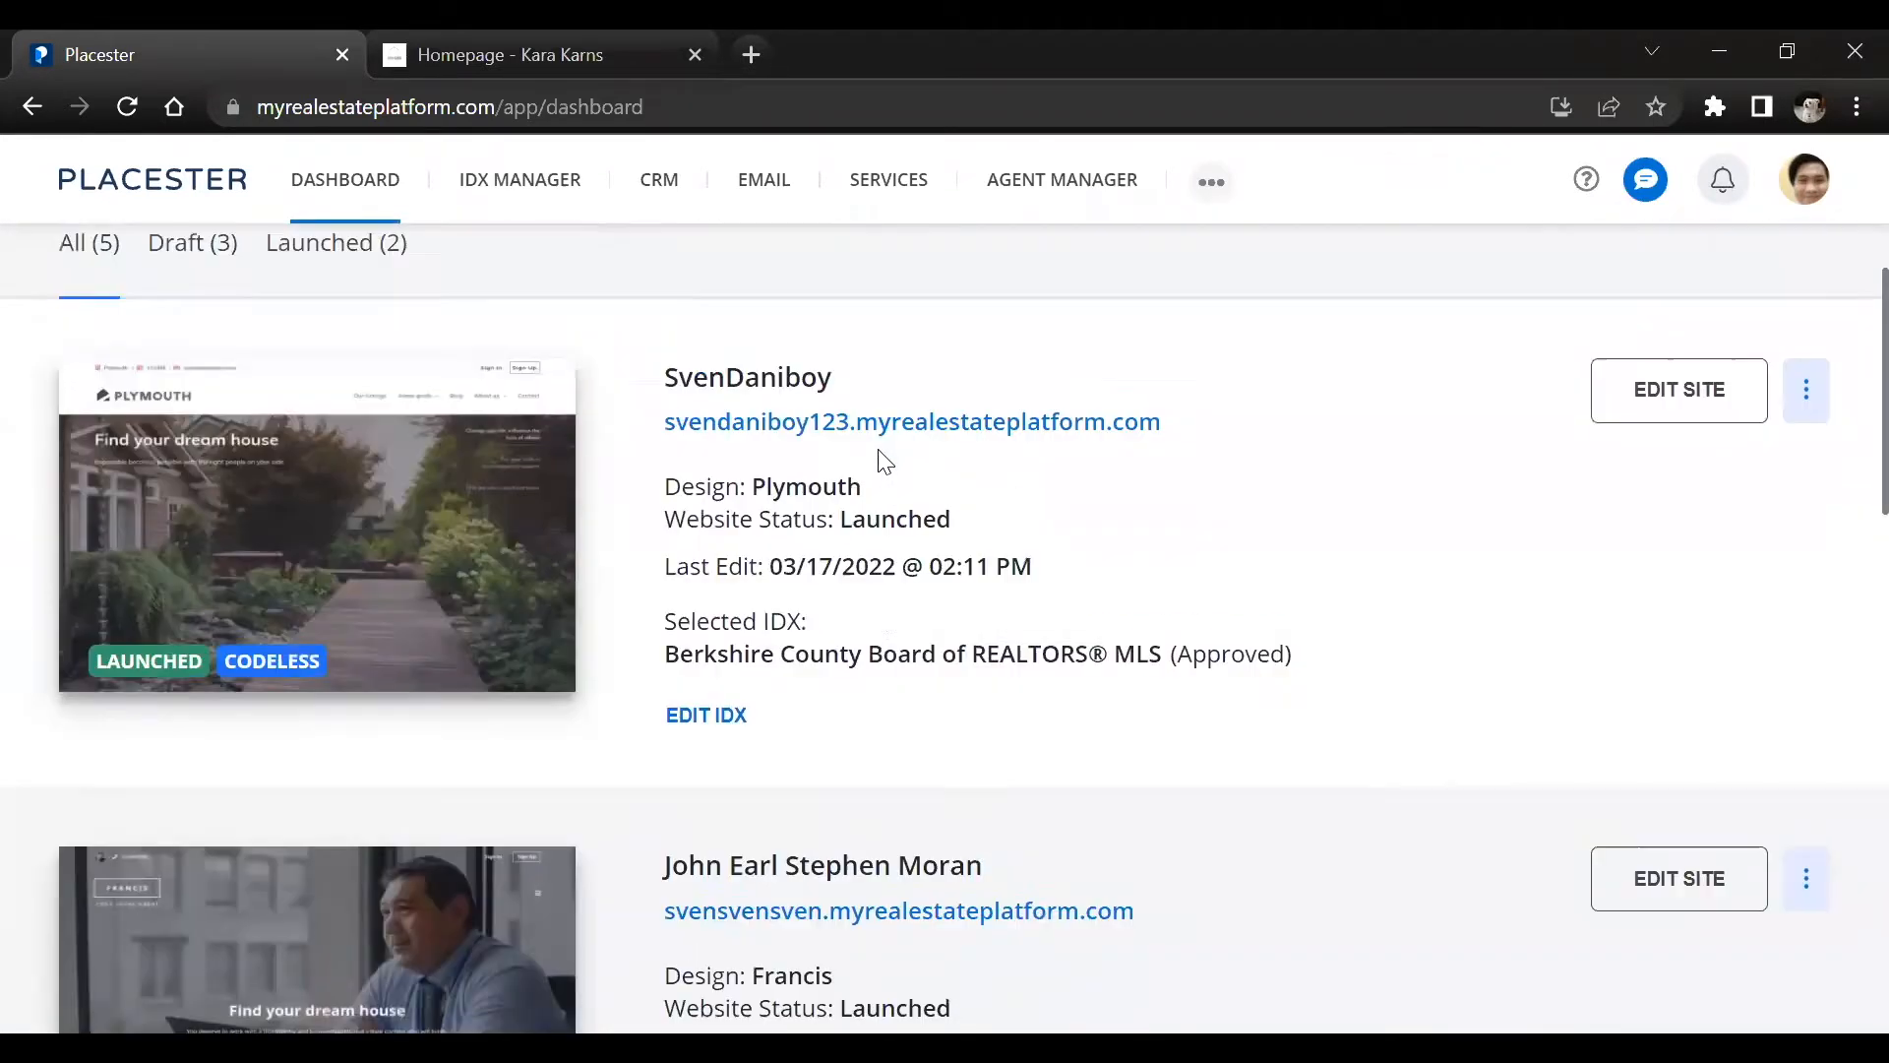
{"action": "scroll", "coordinate": [886, 461], "scroll_direction": "up", "scroll_amount": 2}
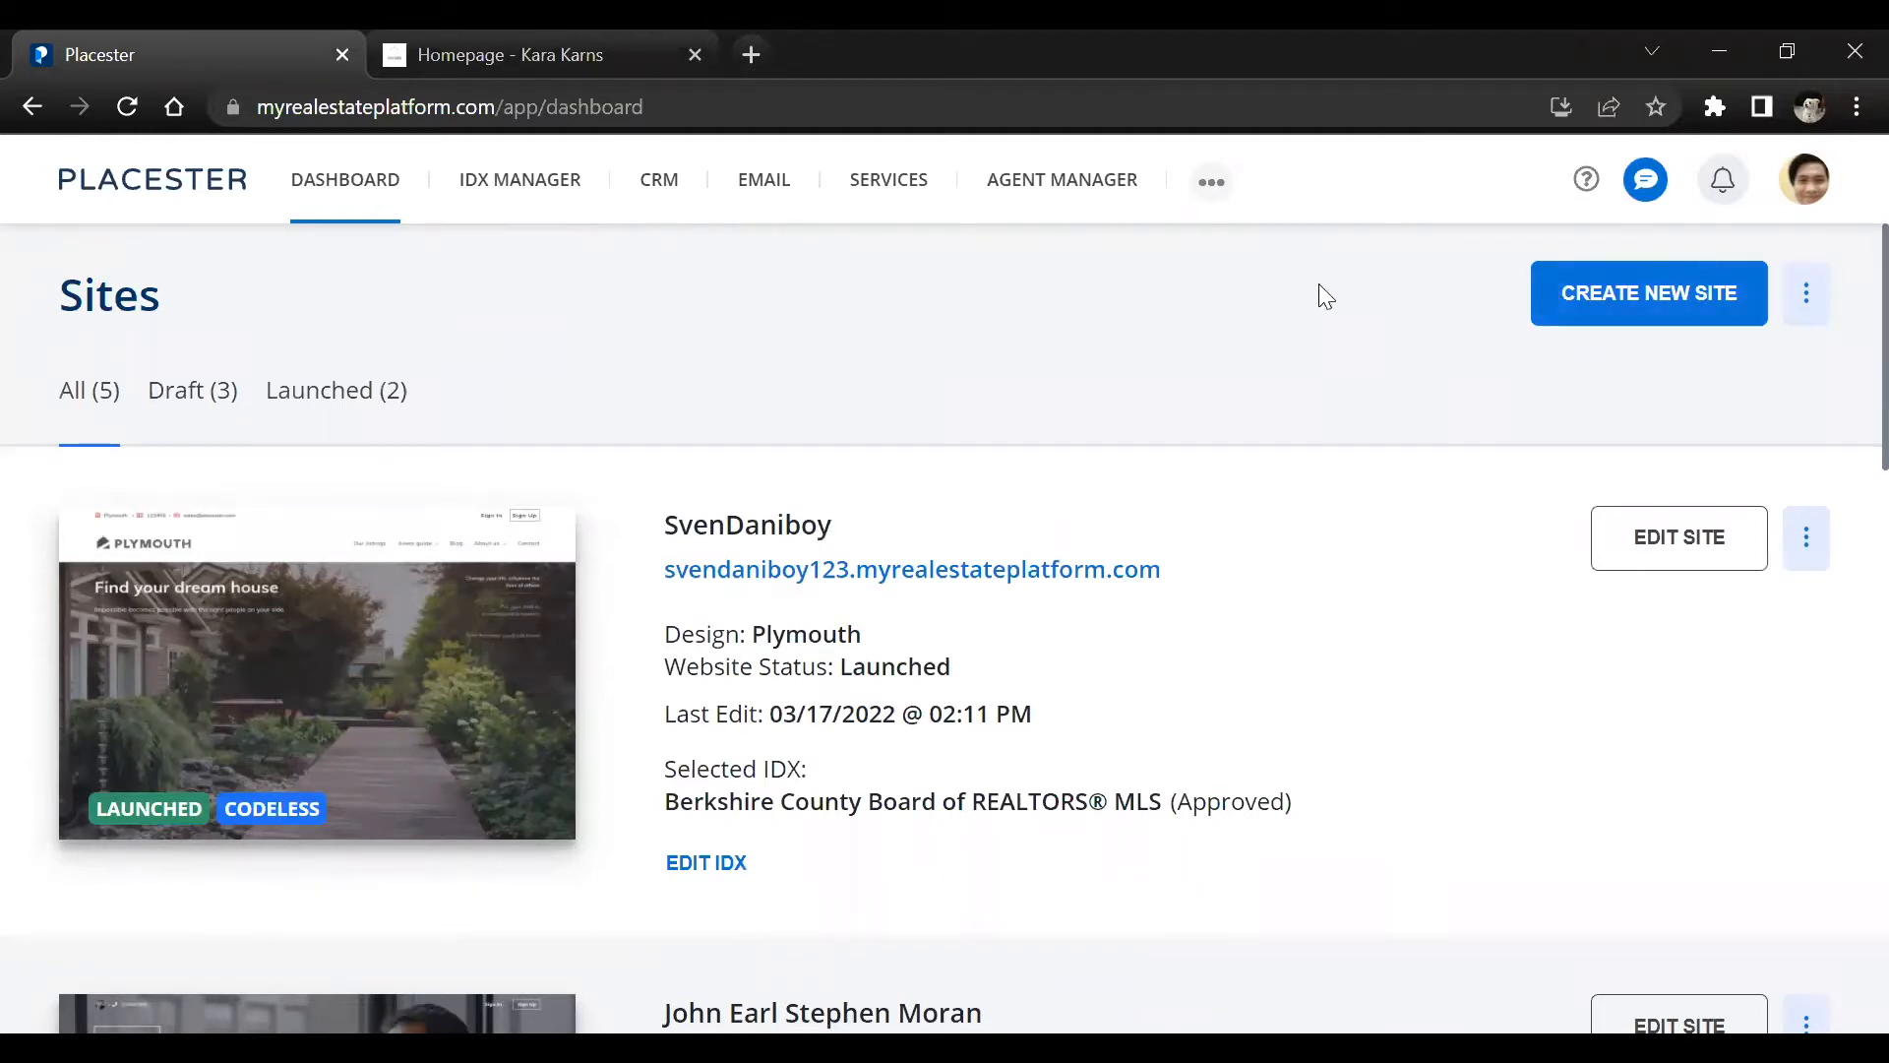
View the designs offered for creating a new site and return to the sites dashboard
{"action": "left_click", "coordinate": [1577, 280]}
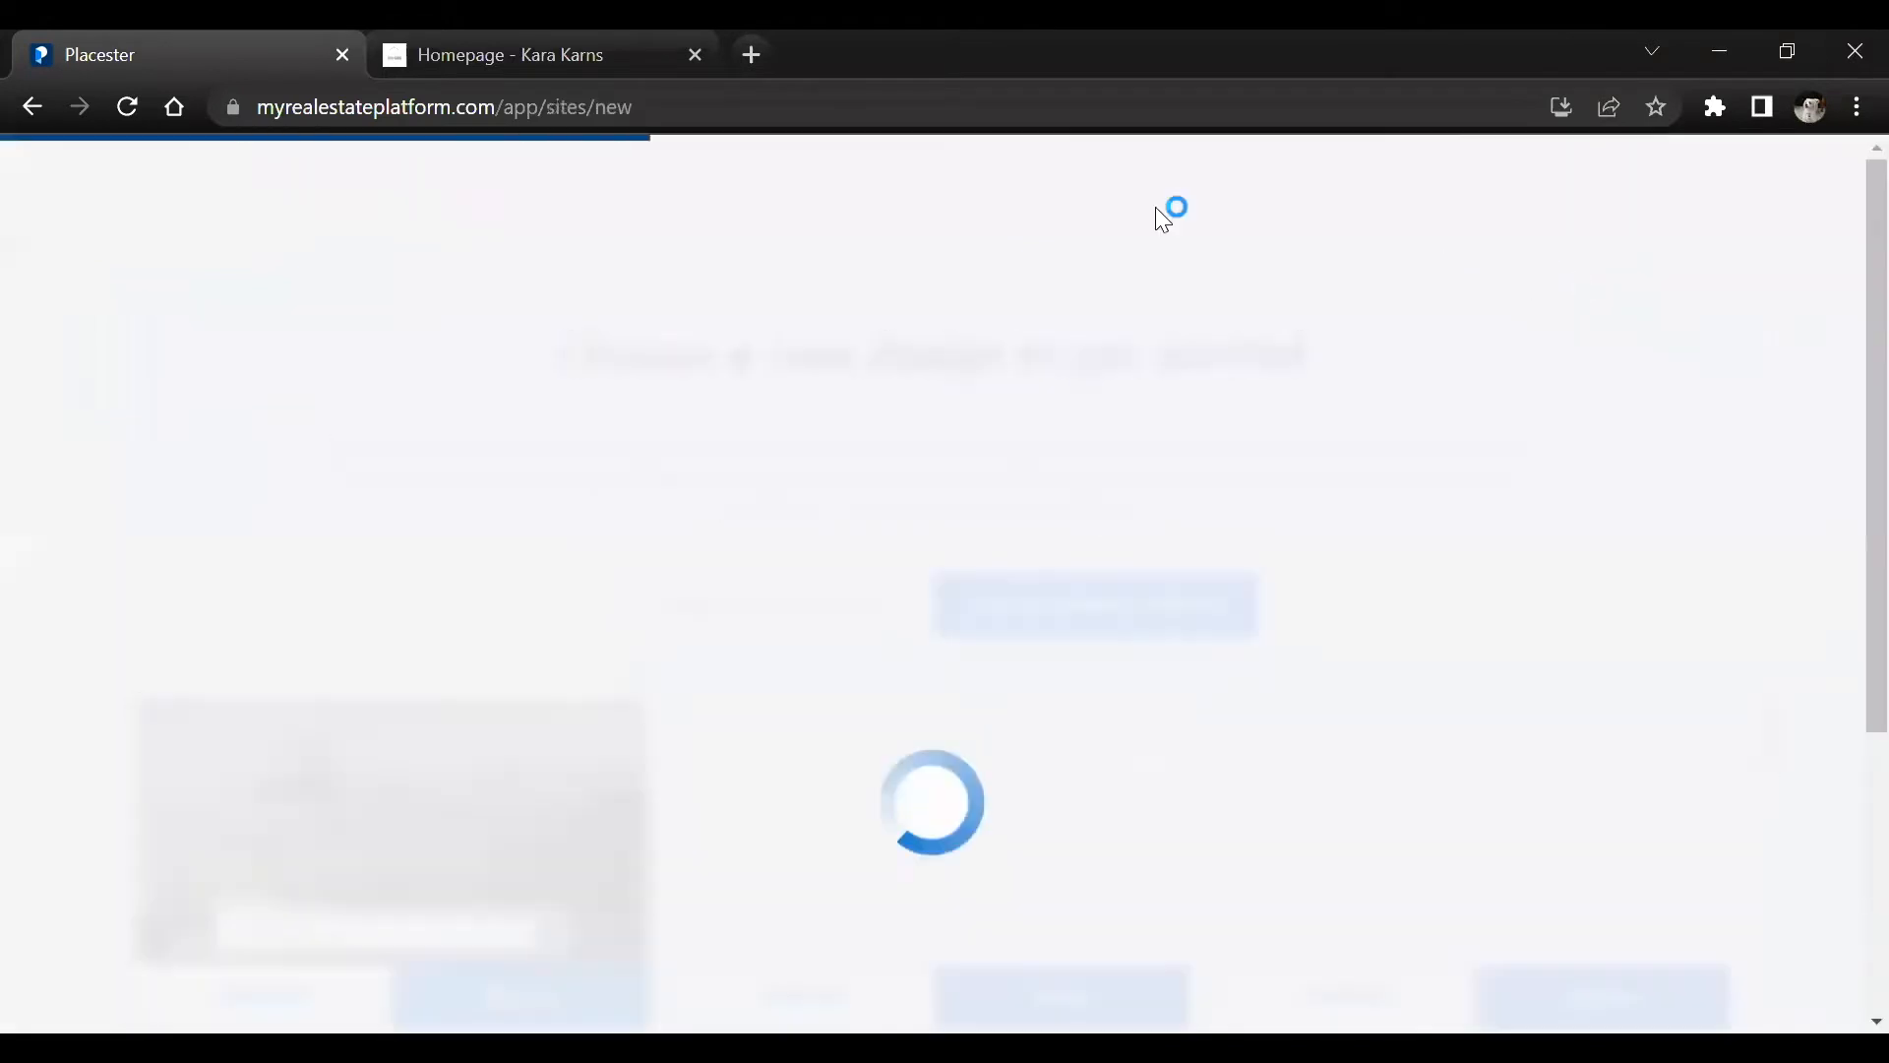
{"action": "left_click", "coordinate": [29, 106]}
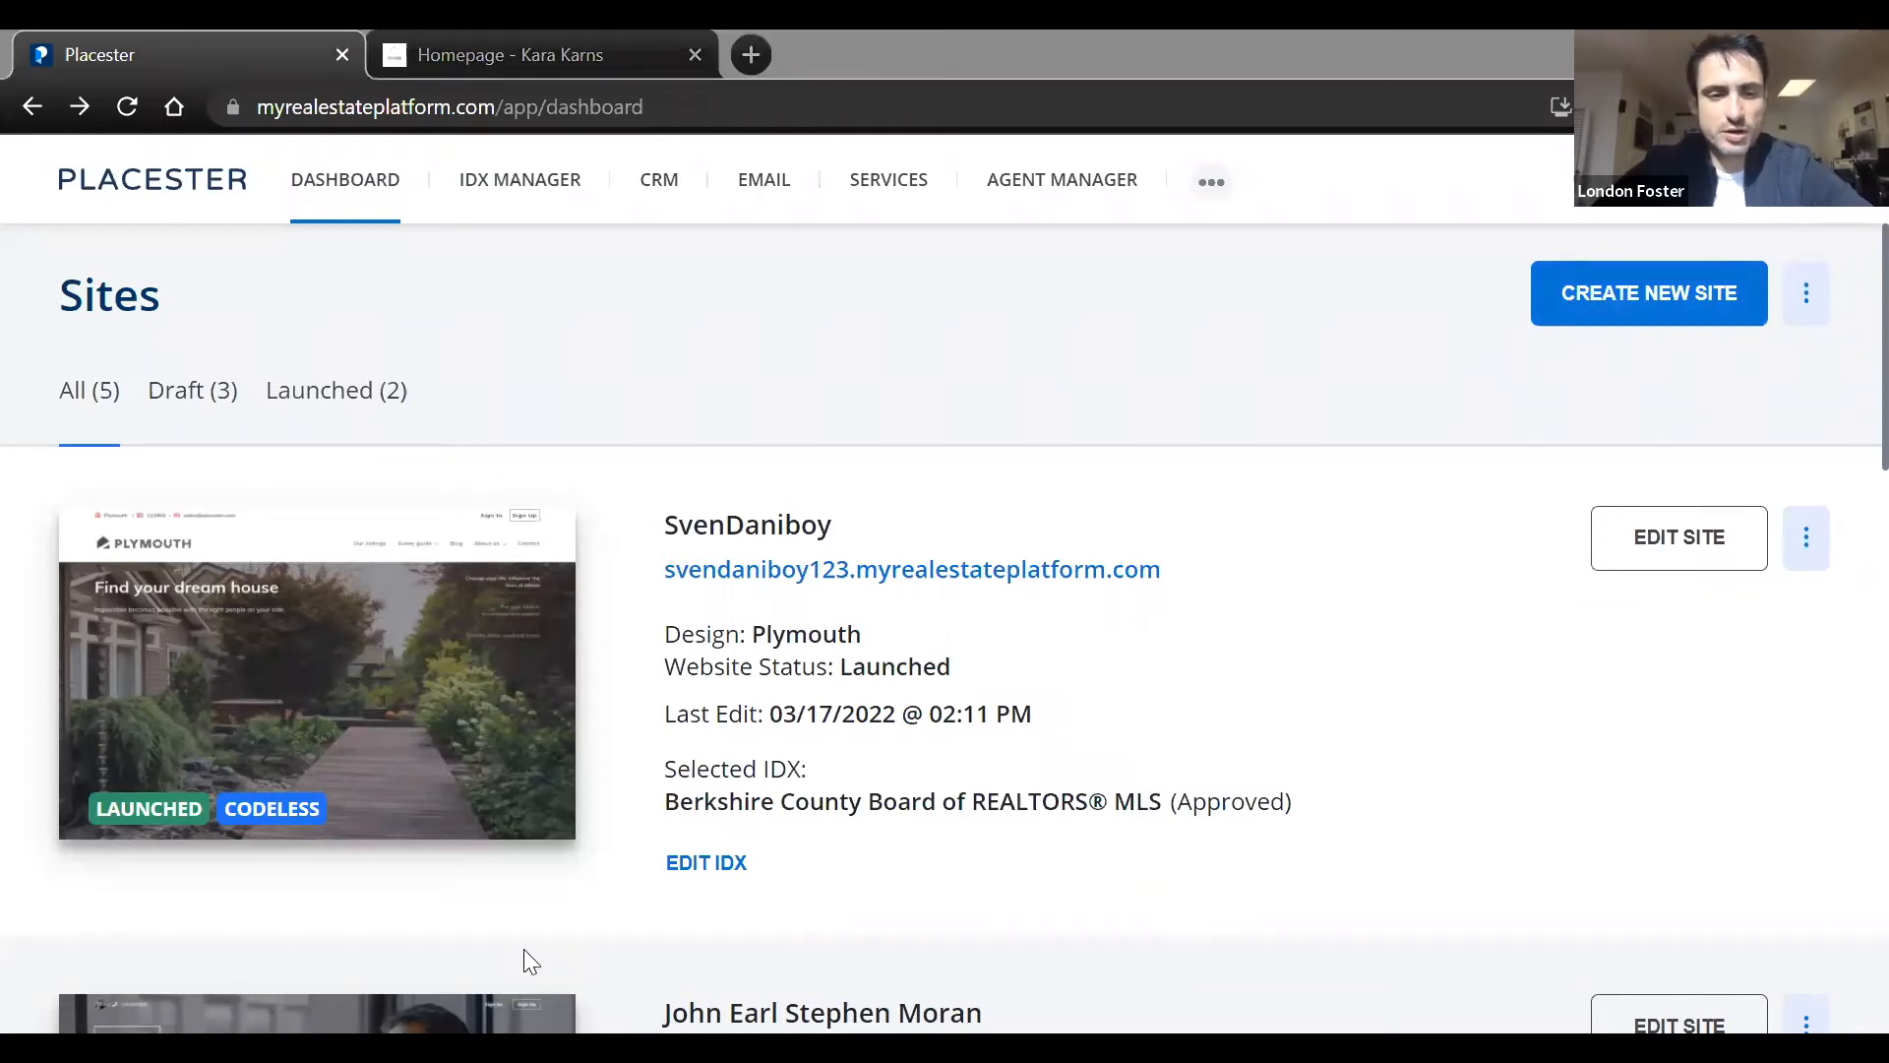
{"action": "left_click", "coordinate": [1231, 344]}
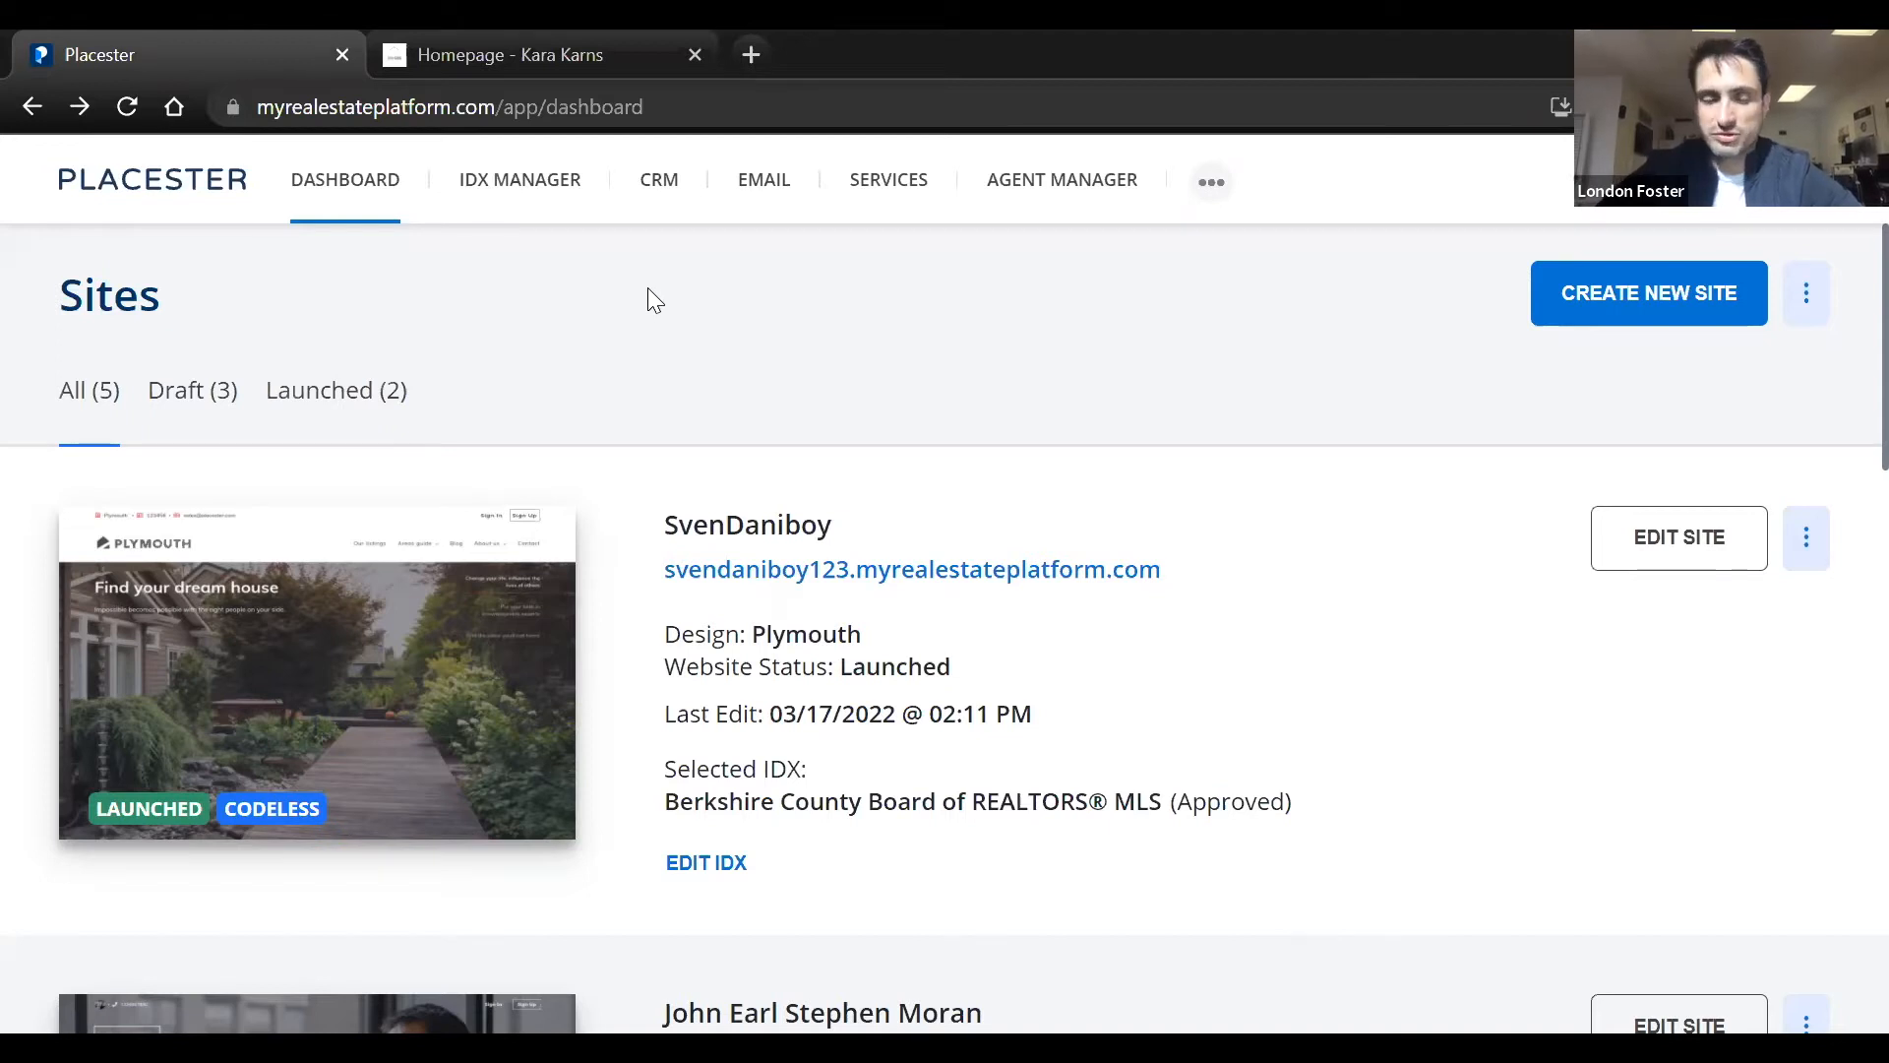
Open the draft site that uses the Newbury design in the website editor
{"action": "scroll", "coordinate": [659, 425], "scroll_direction": "down", "scroll_amount": 8}
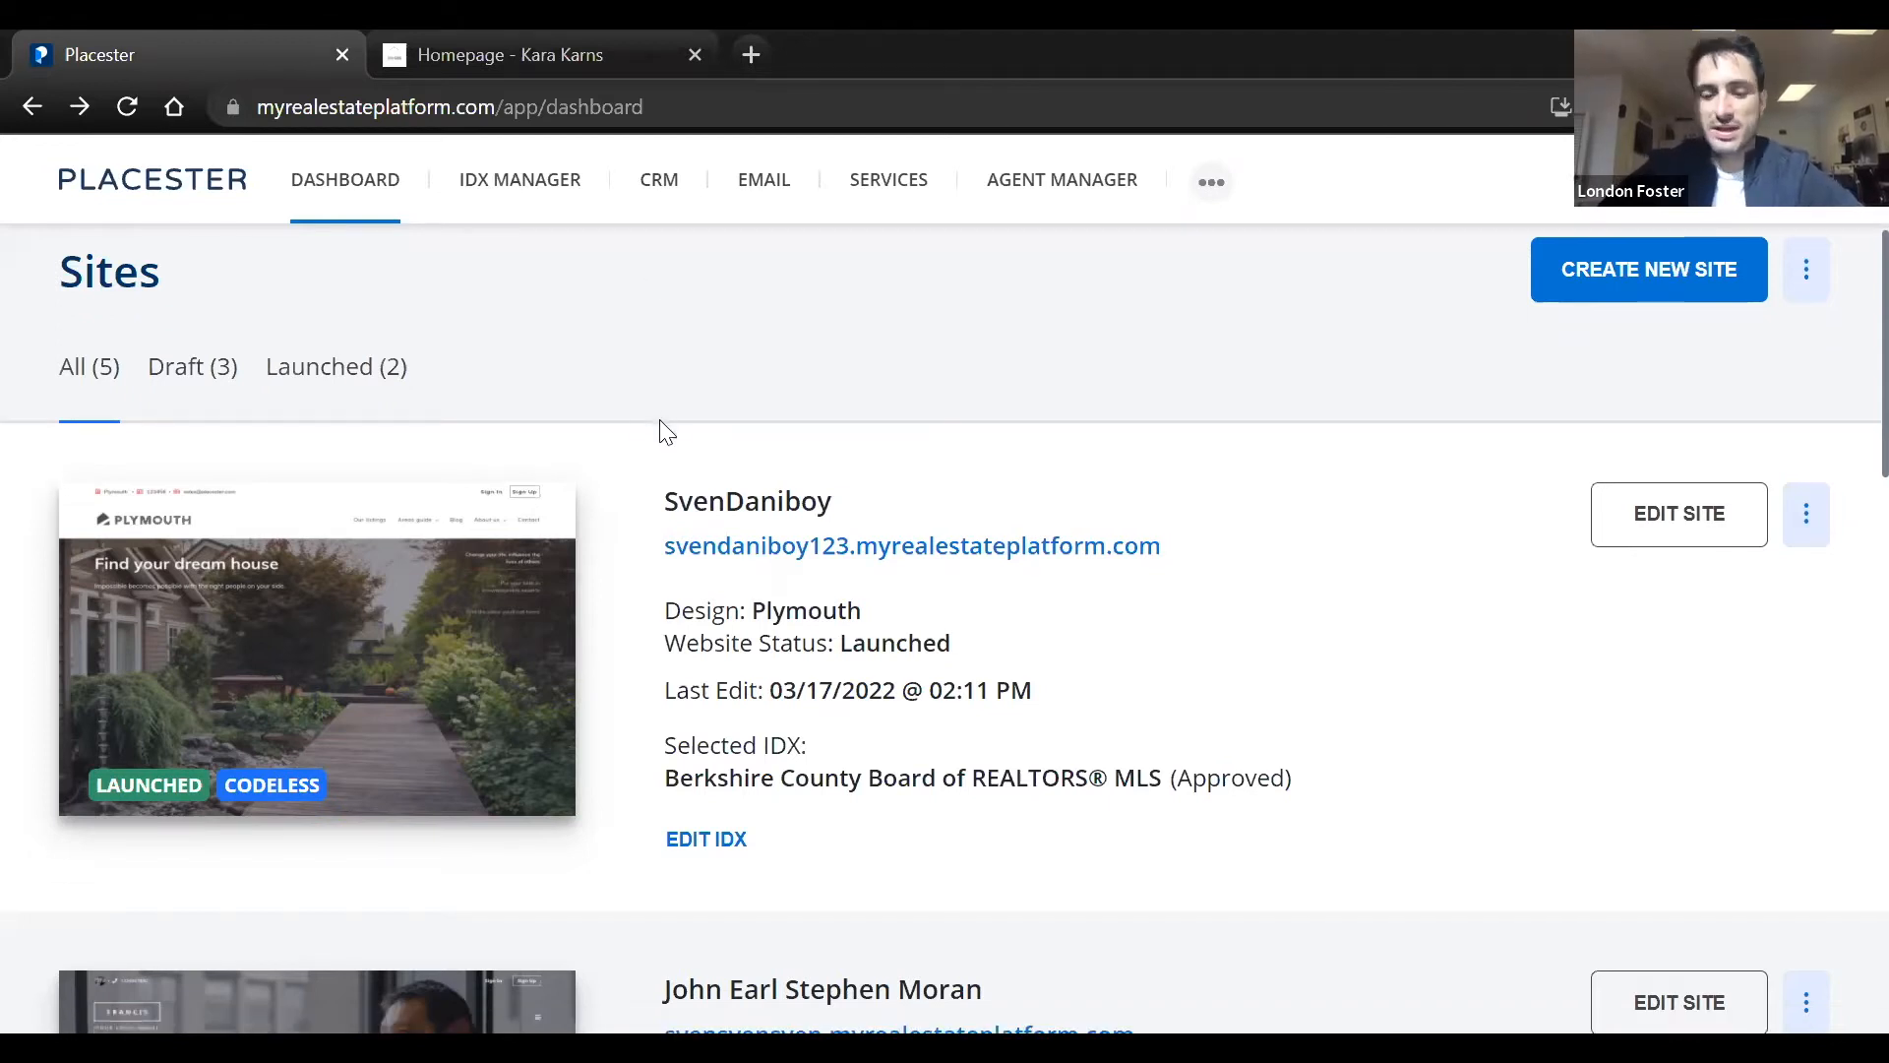
{"action": "scroll", "coordinate": [659, 425], "scroll_direction": "down", "scroll_amount": 8}
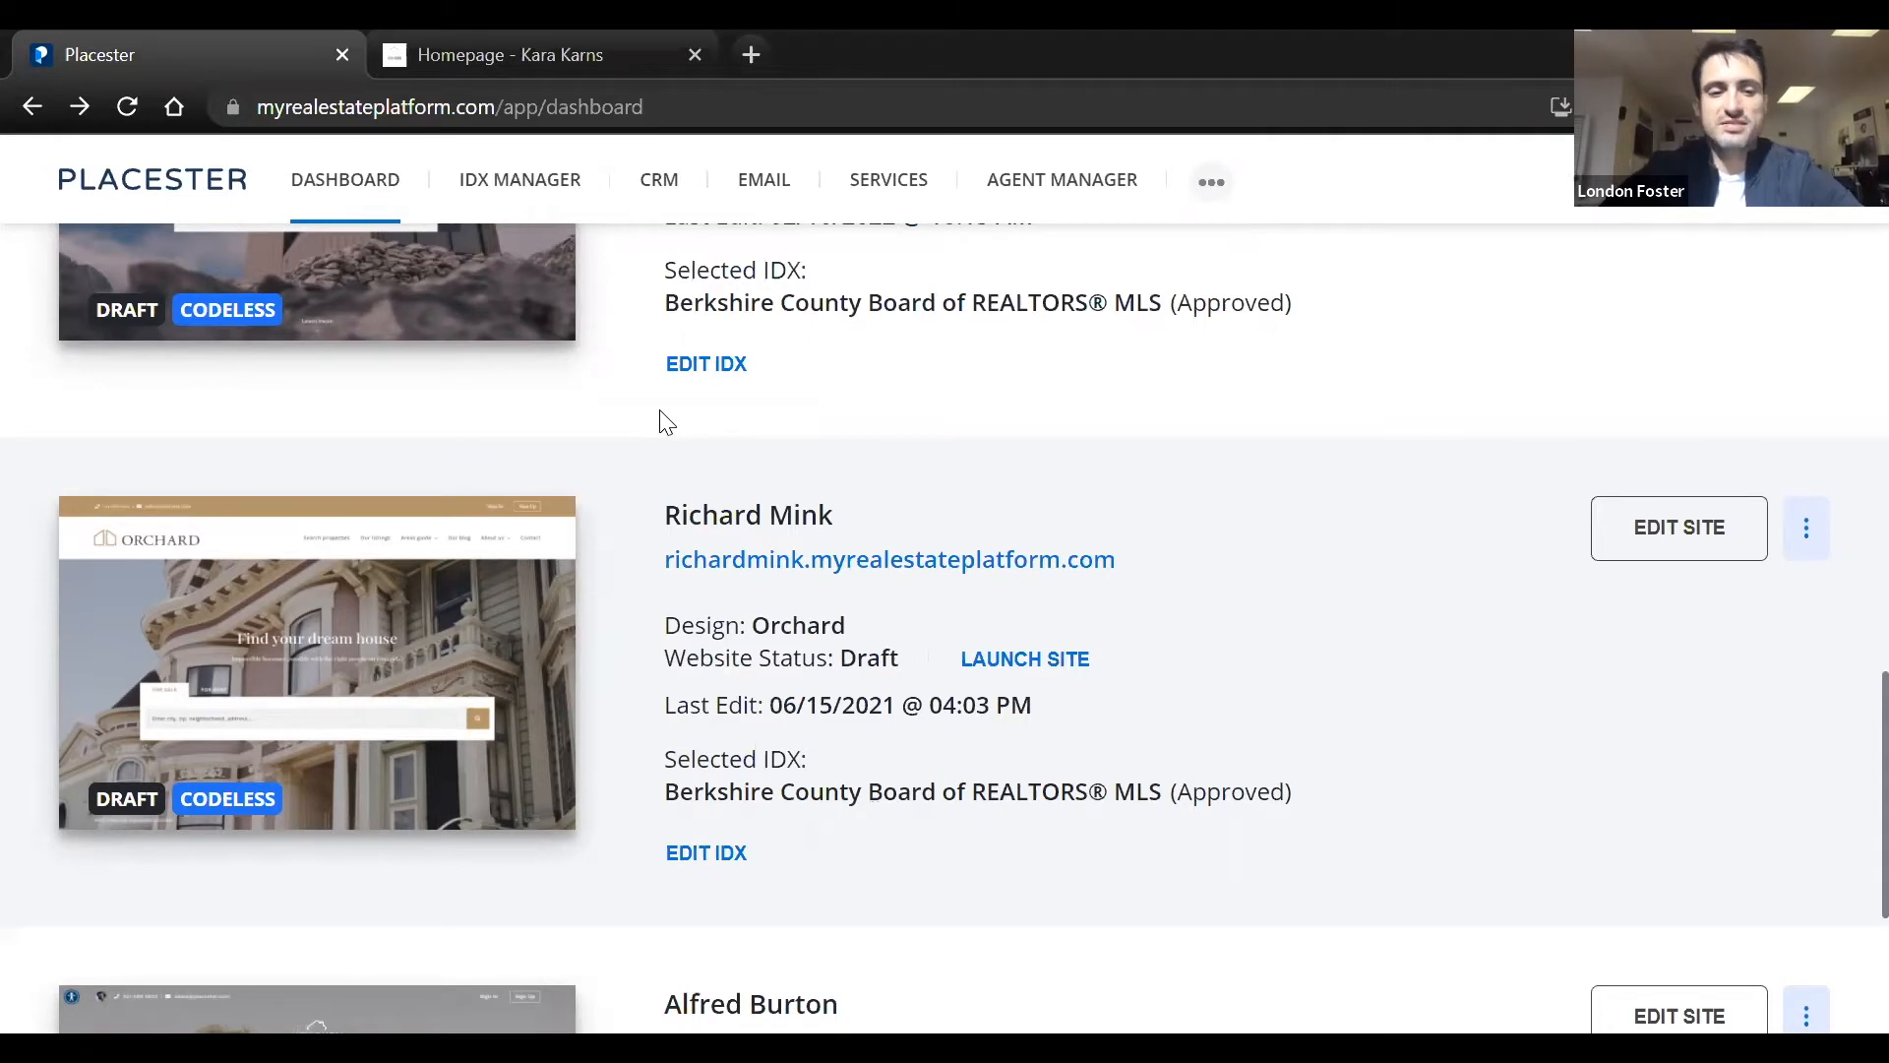
{"action": "scroll", "coordinate": [661, 423], "scroll_direction": "down", "scroll_amount": 4}
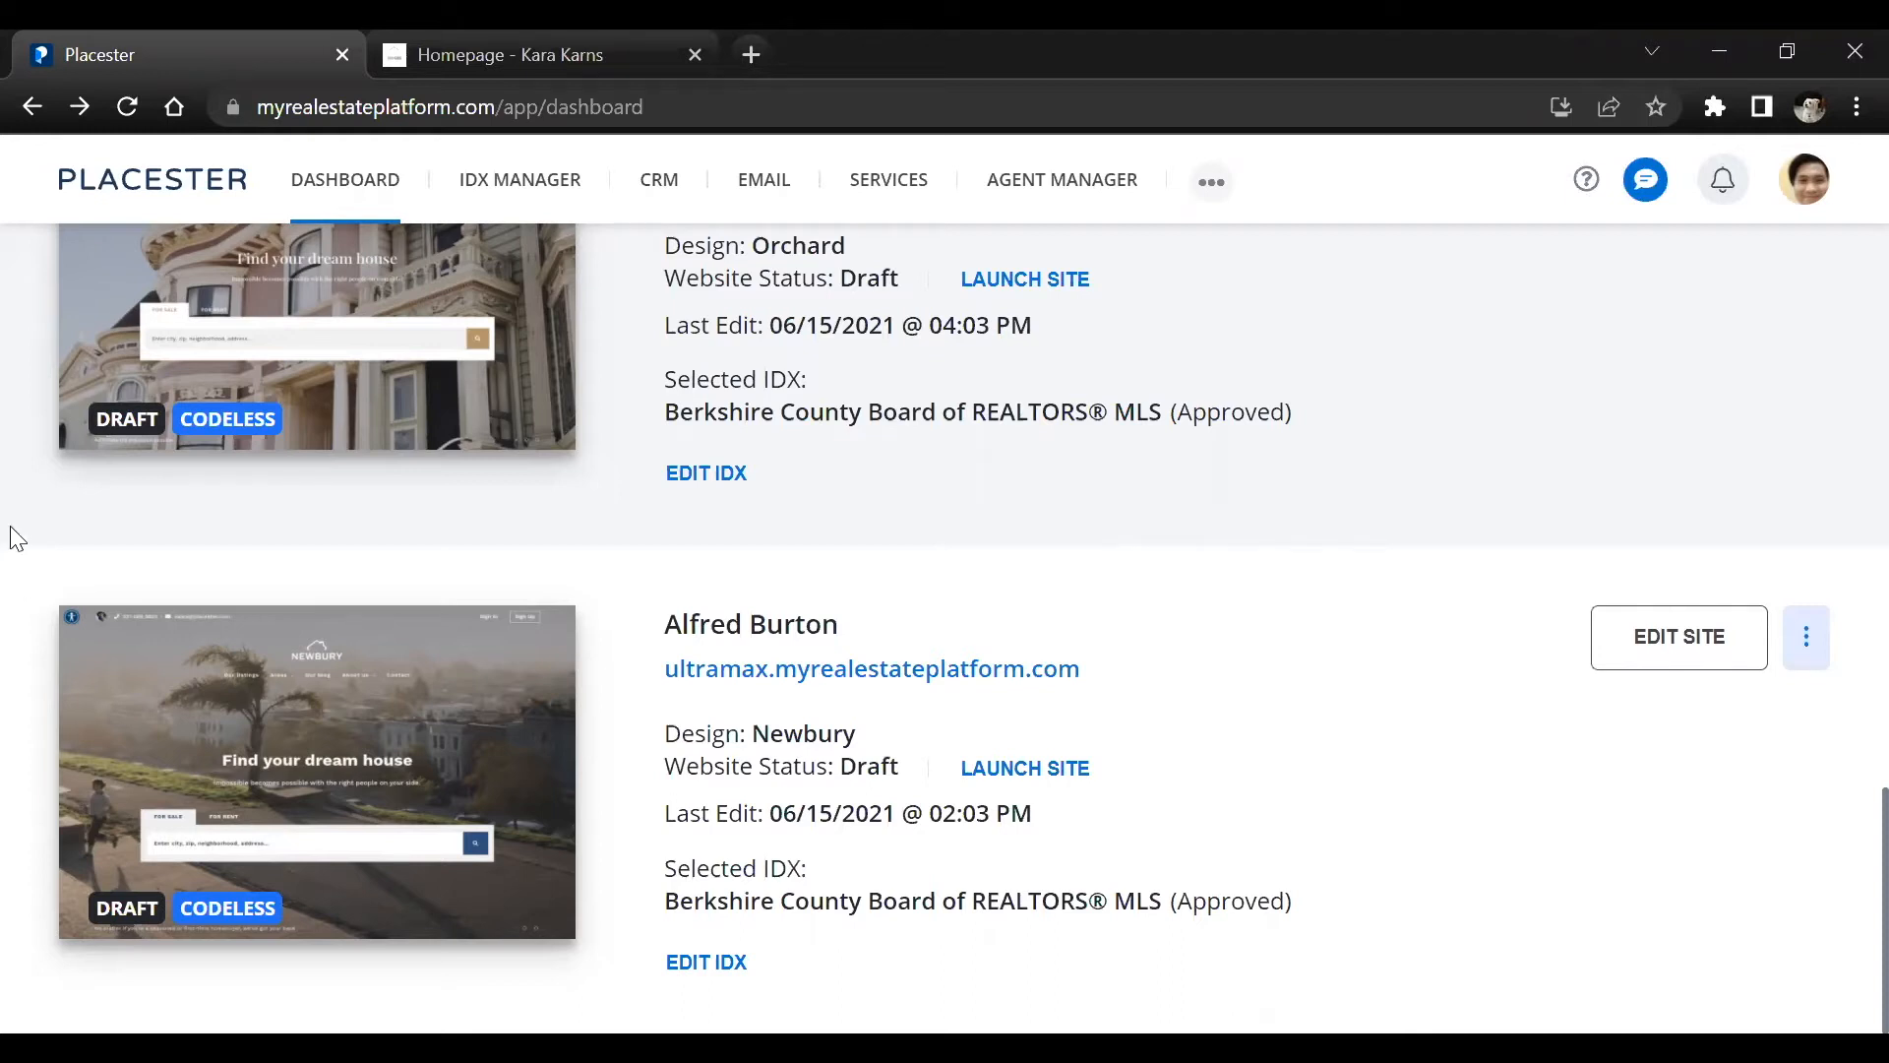
{"action": "left_click_drag", "start_coordinate": [2, 544], "coordinate": [878, 532]}
{"action": "left_click", "coordinate": [1625, 635]}
{"action": "left_click", "coordinate": [1625, 669]}
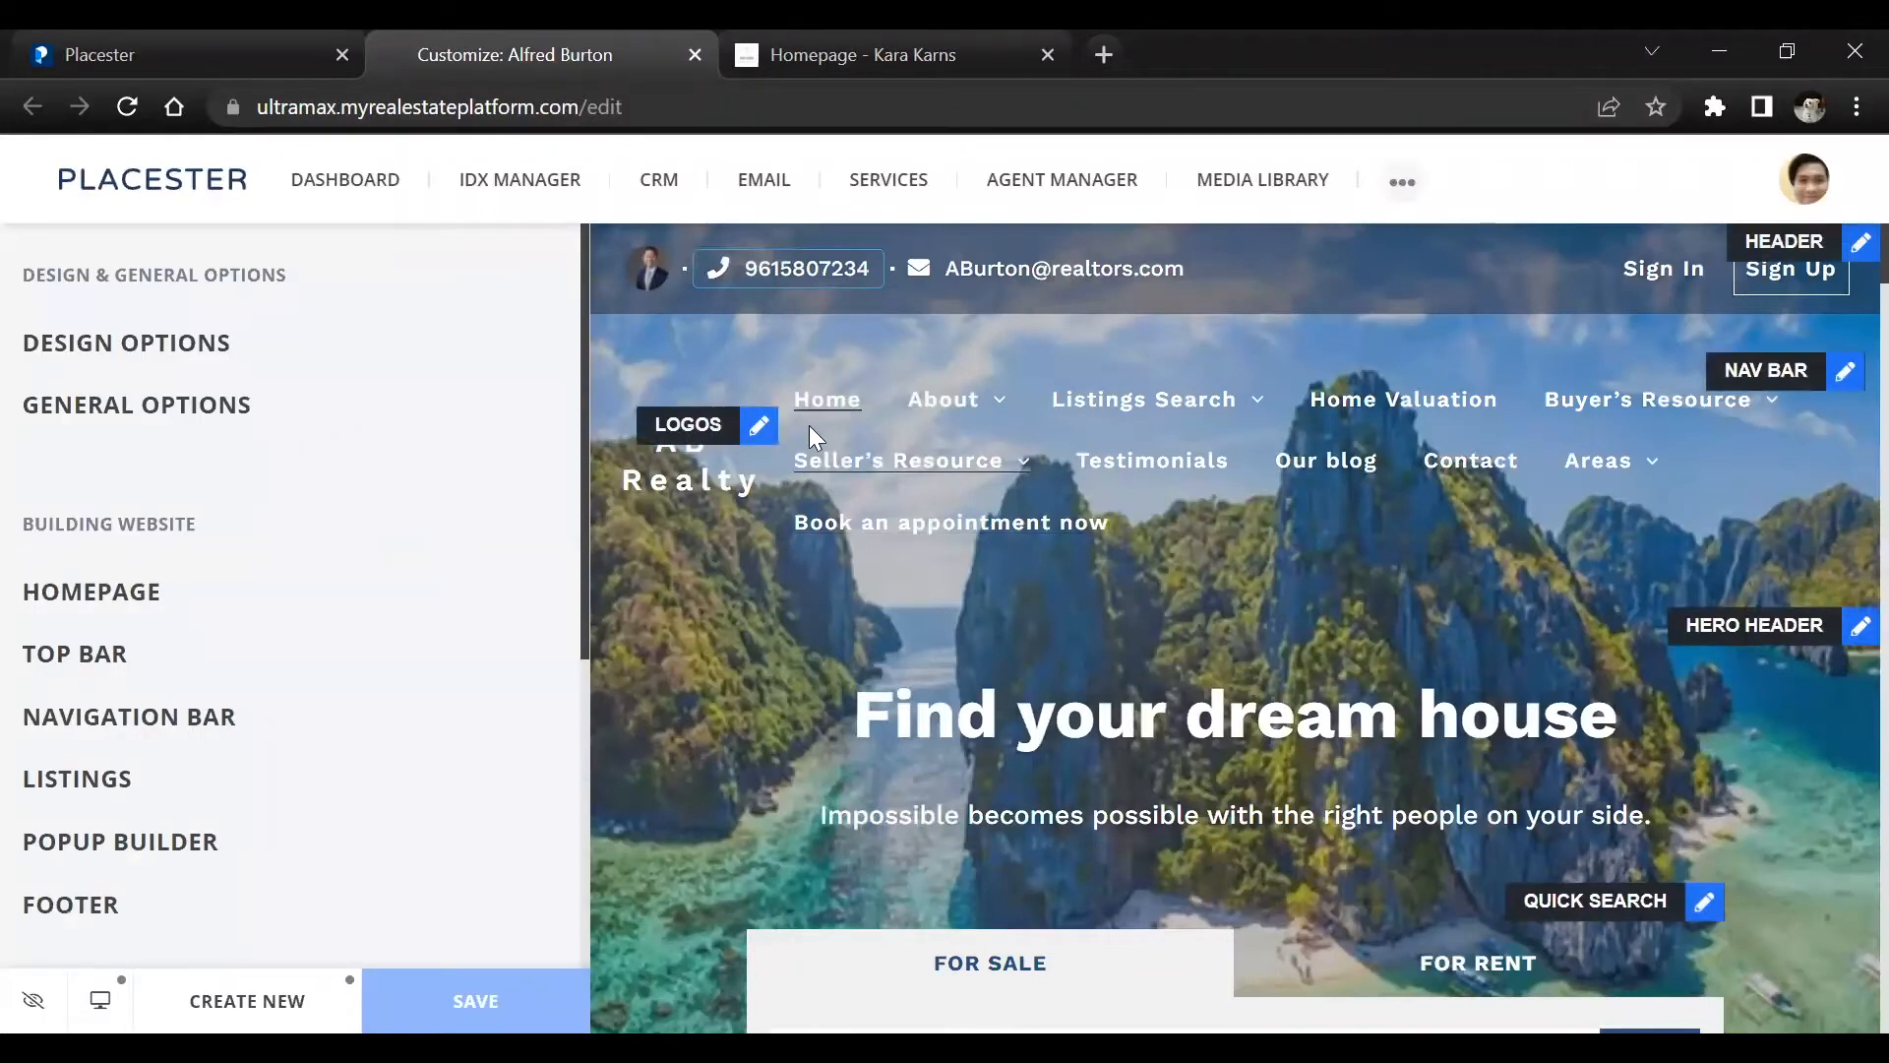
Examine the homepage preview's hero area, header contact details and navigation menu, including its submenus
{"action": "scroll", "coordinate": [1175, 624], "scroll_direction": "down", "scroll_amount": 2}
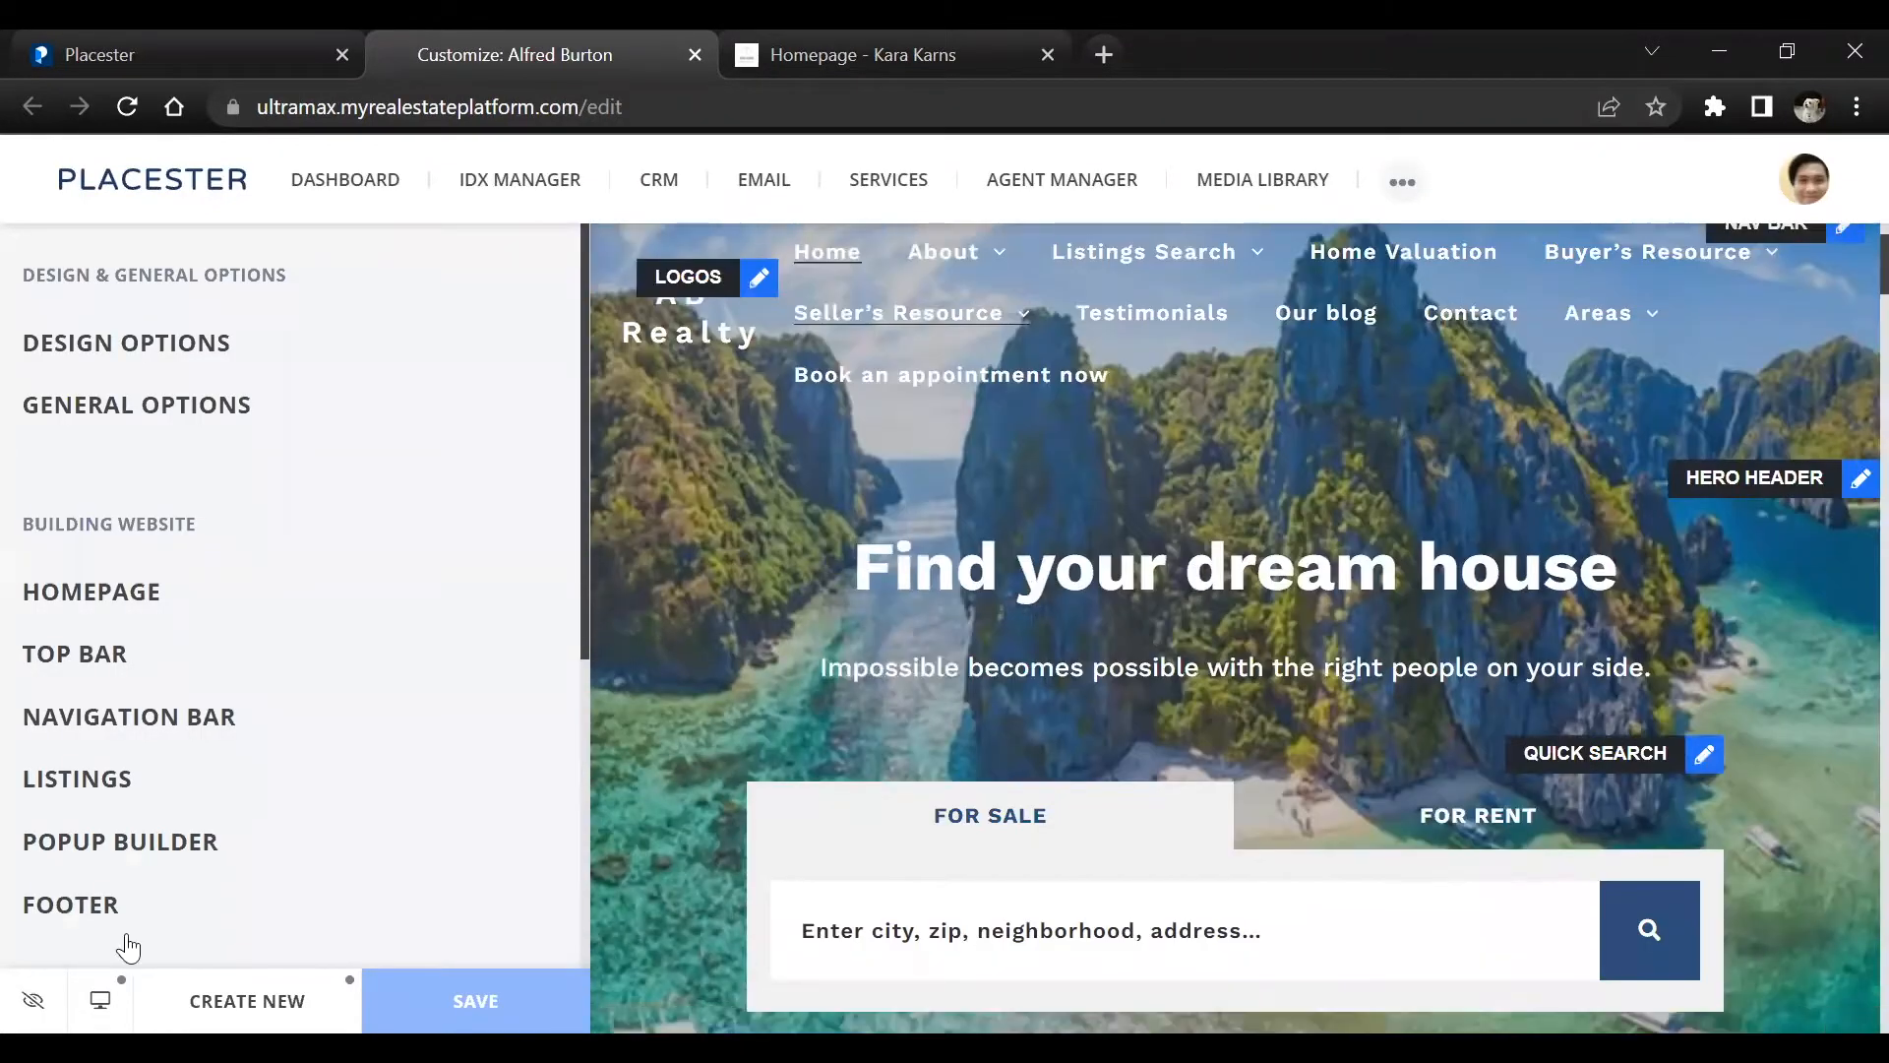
{"action": "scroll", "coordinate": [960, 543], "scroll_direction": "up", "scroll_amount": 2}
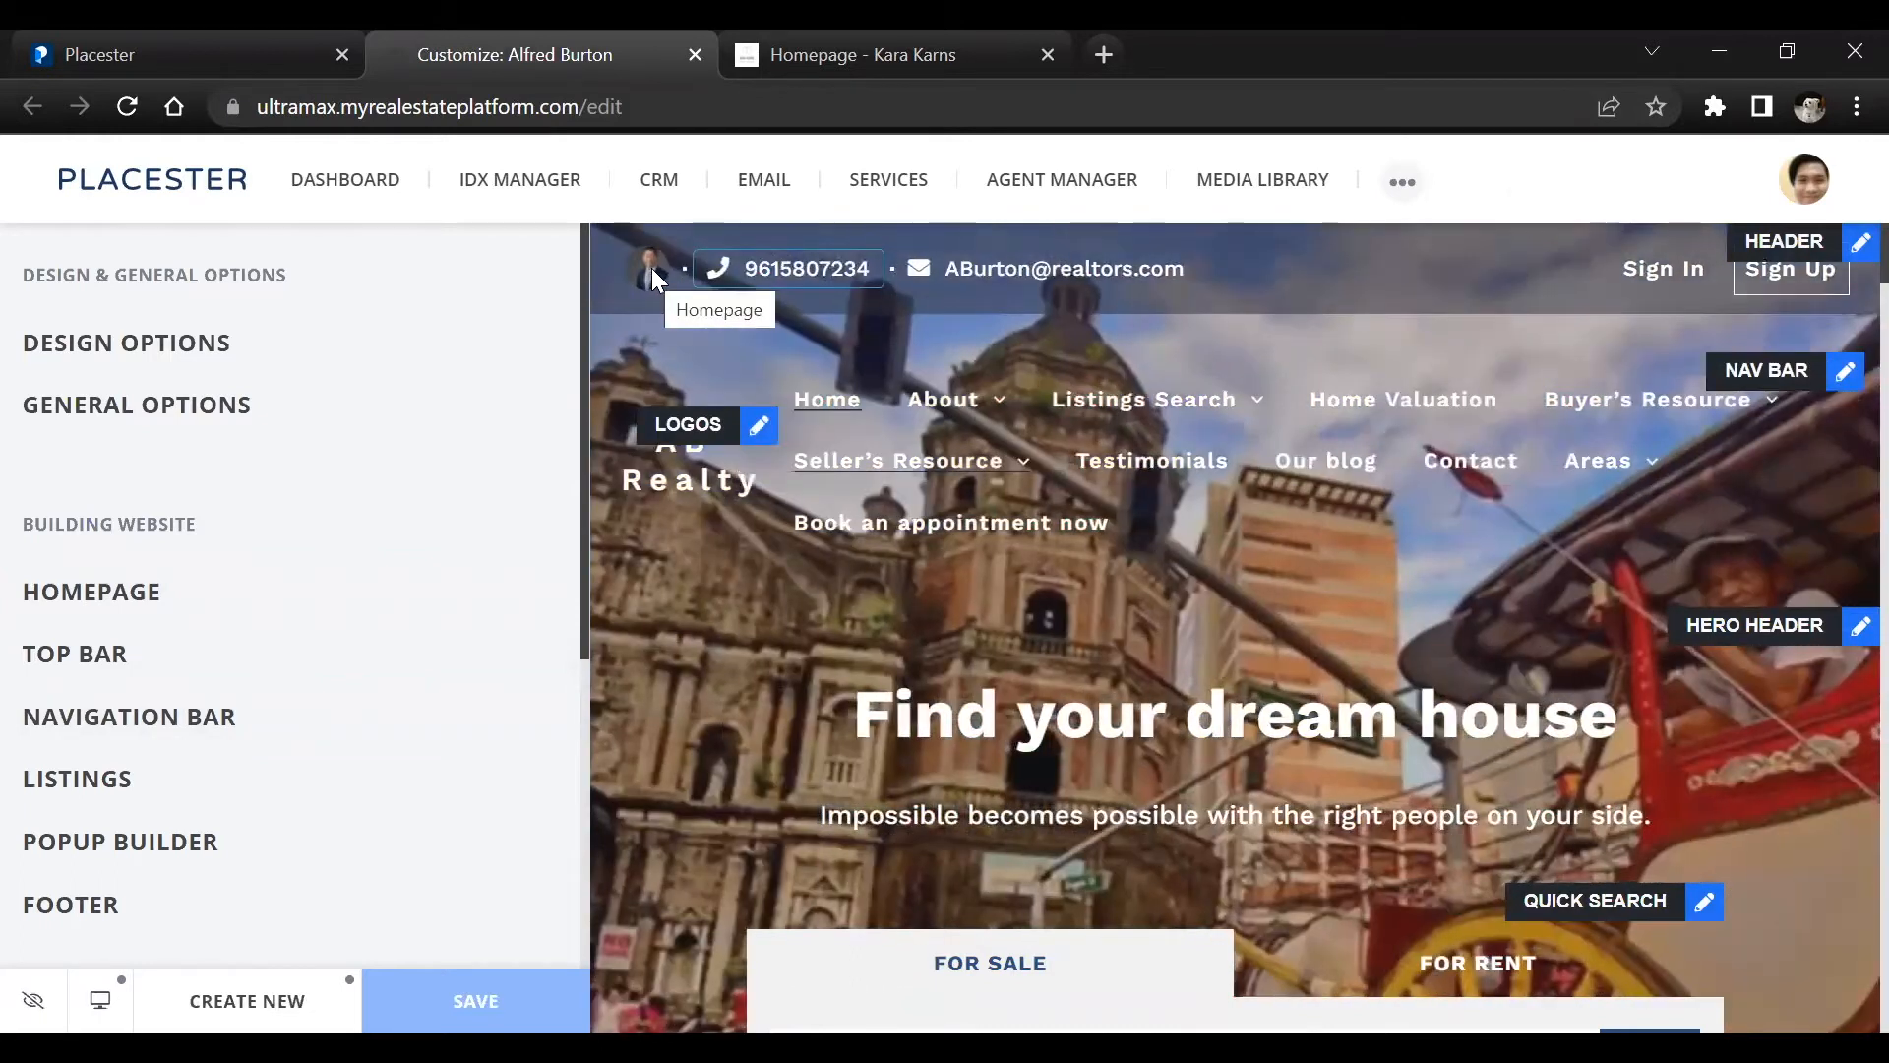
{"action": "left_click", "coordinate": [852, 274]}
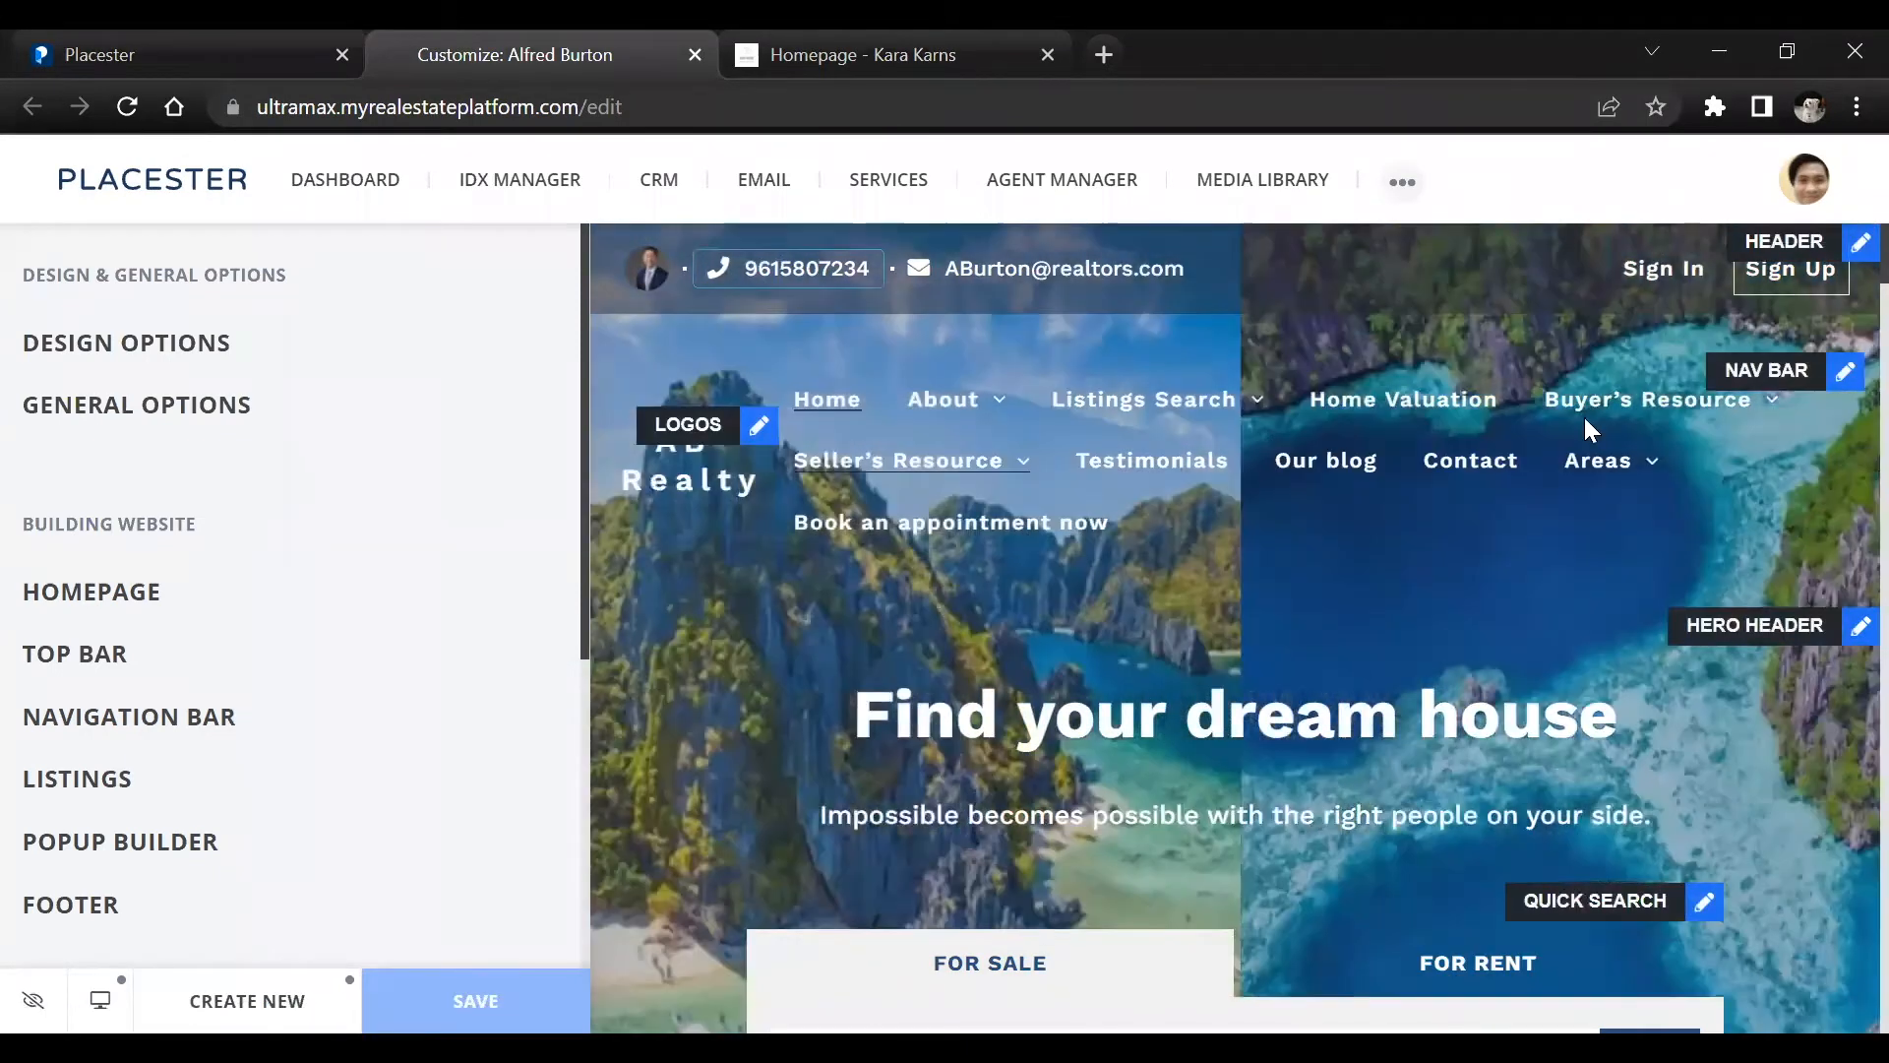
{"action": "mouse_move", "coordinate": [1594, 403]}
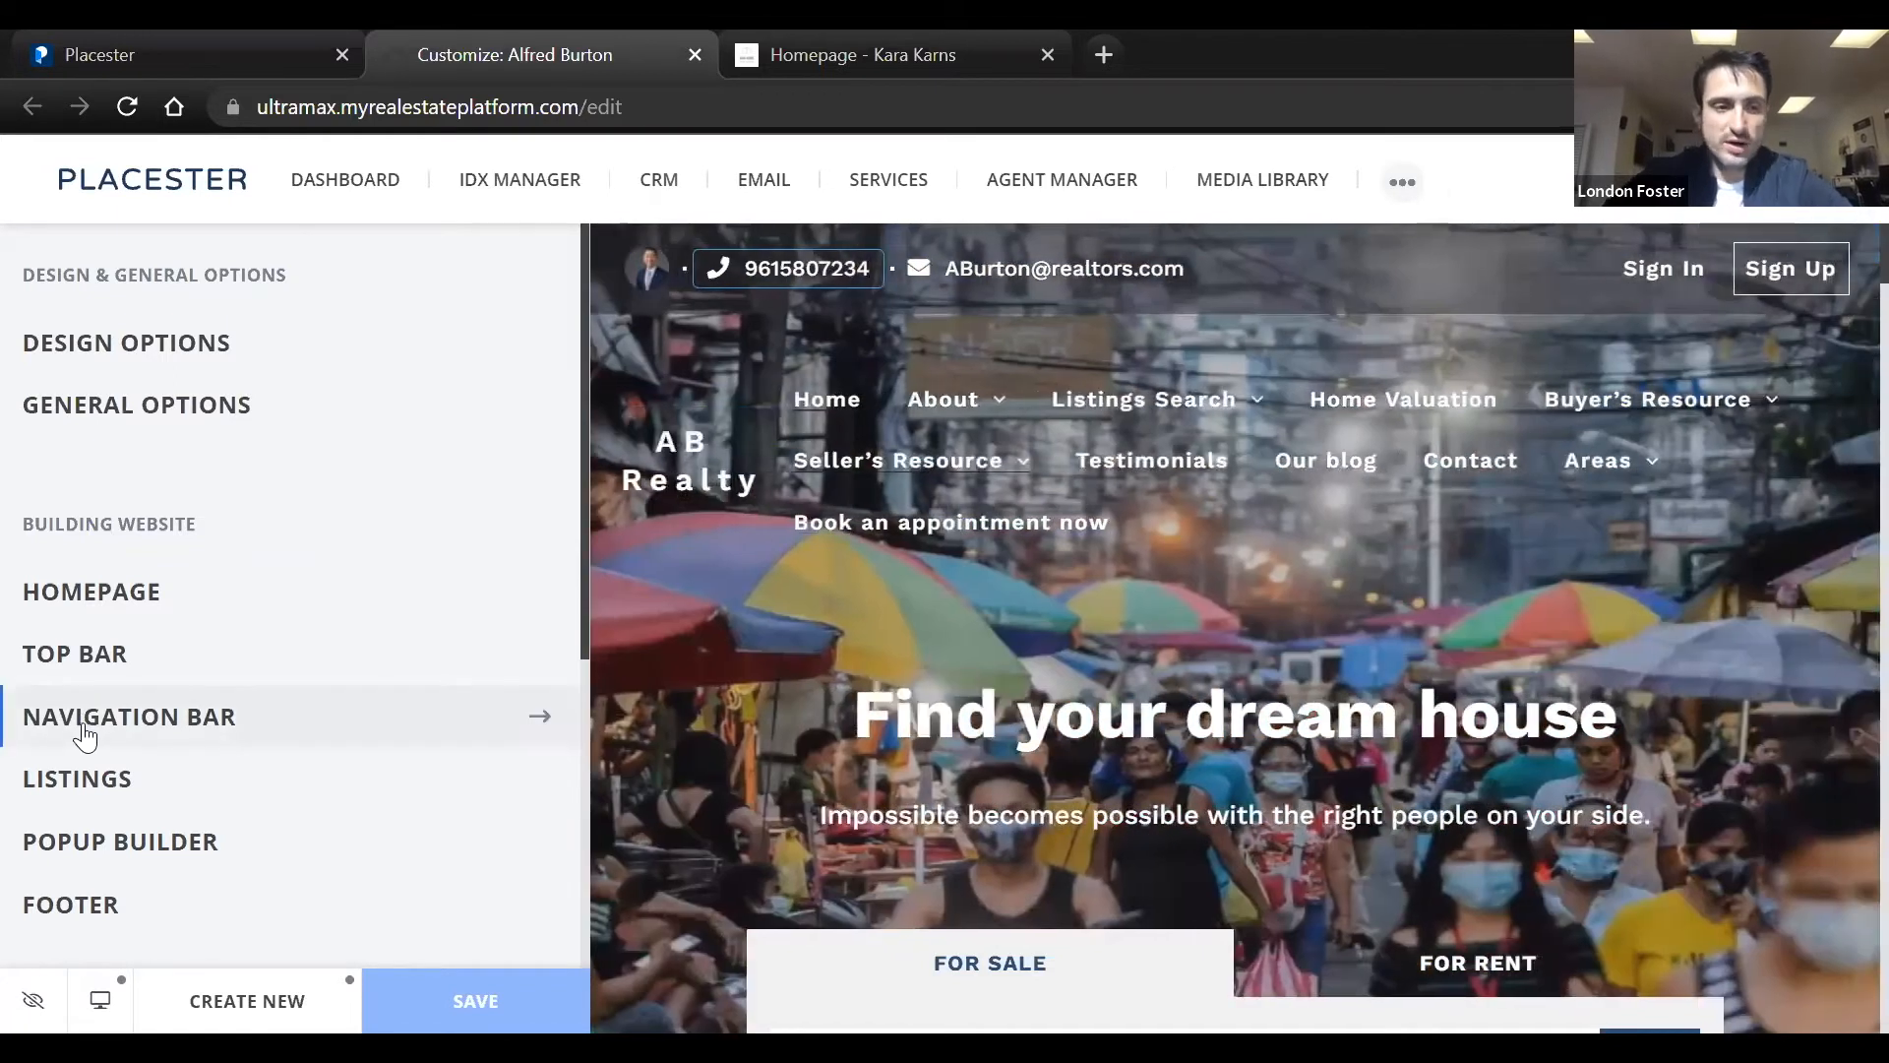
Review the menu items and nested pages in the Navigation Bar settings, and return to the main editor options
{"action": "left_click", "coordinate": [228, 738]}
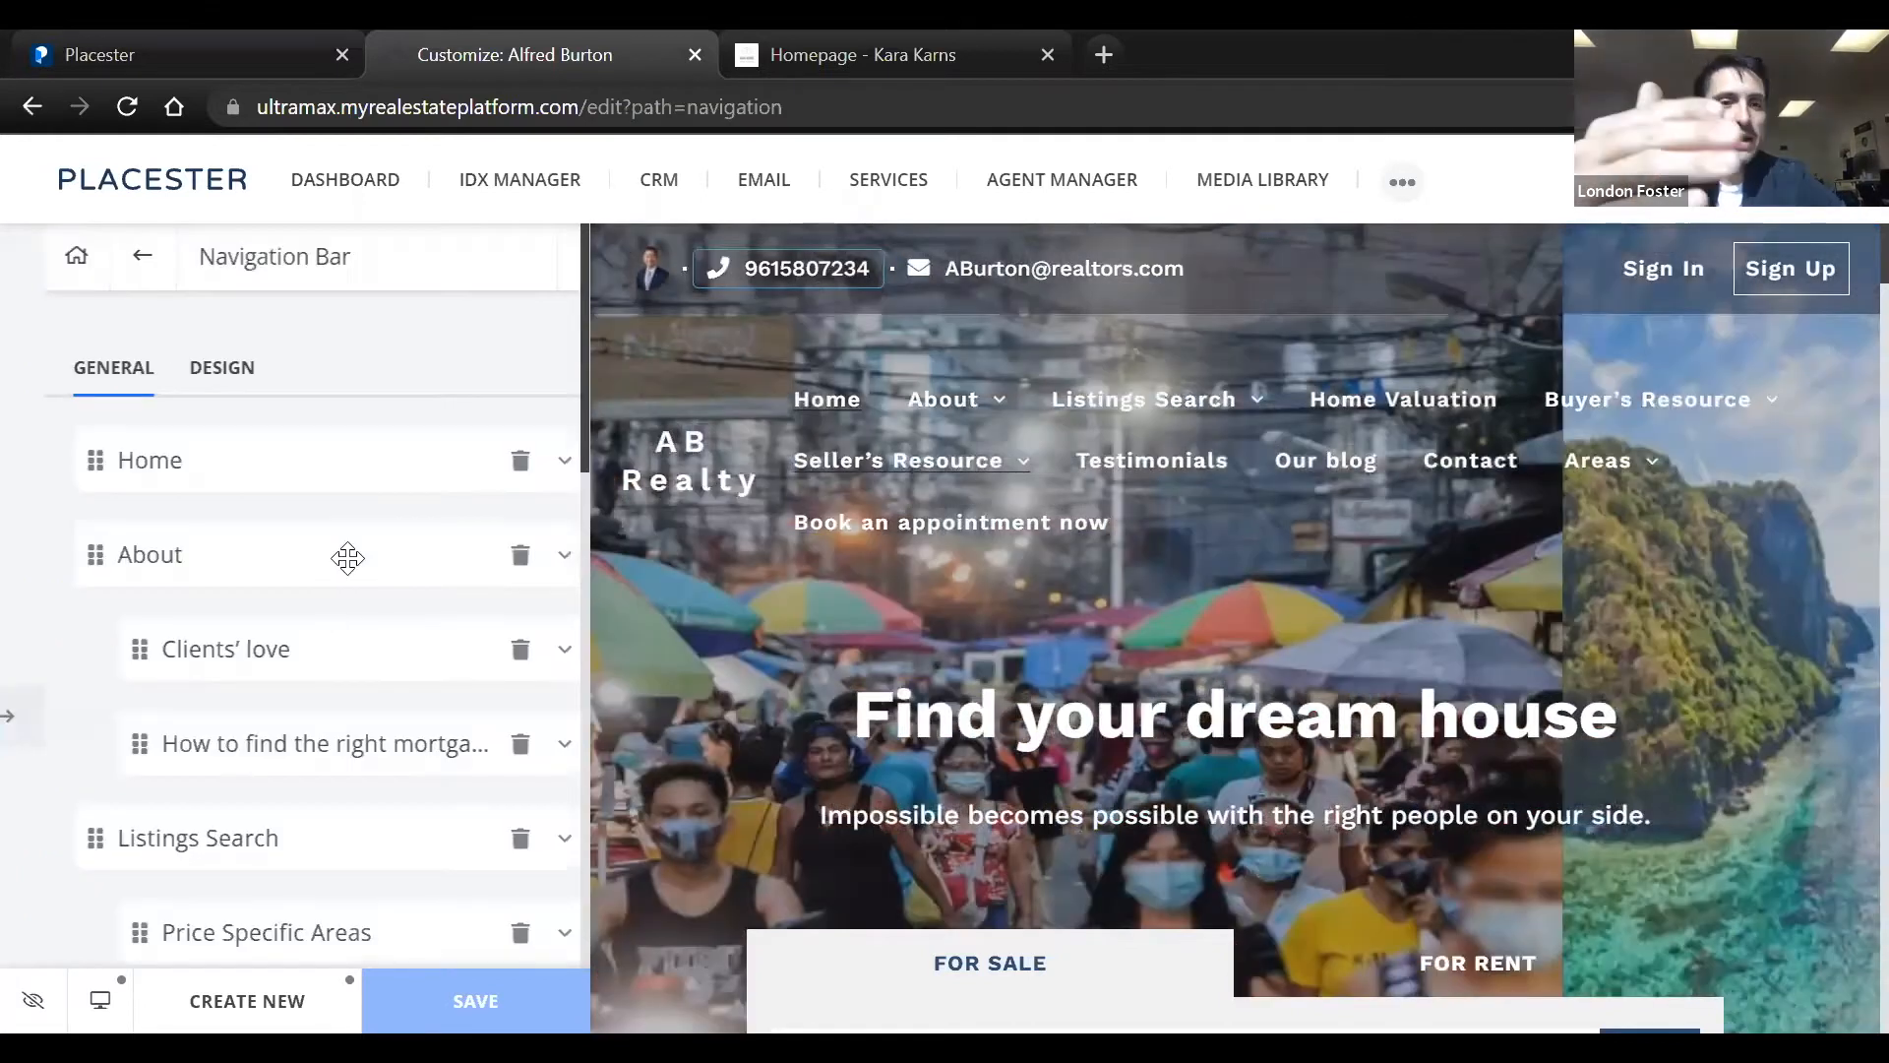
{"action": "scroll", "coordinate": [337, 503], "scroll_direction": "down", "scroll_amount": 3}
{"action": "scroll", "coordinate": [337, 502], "scroll_direction": "down", "scroll_amount": 10}
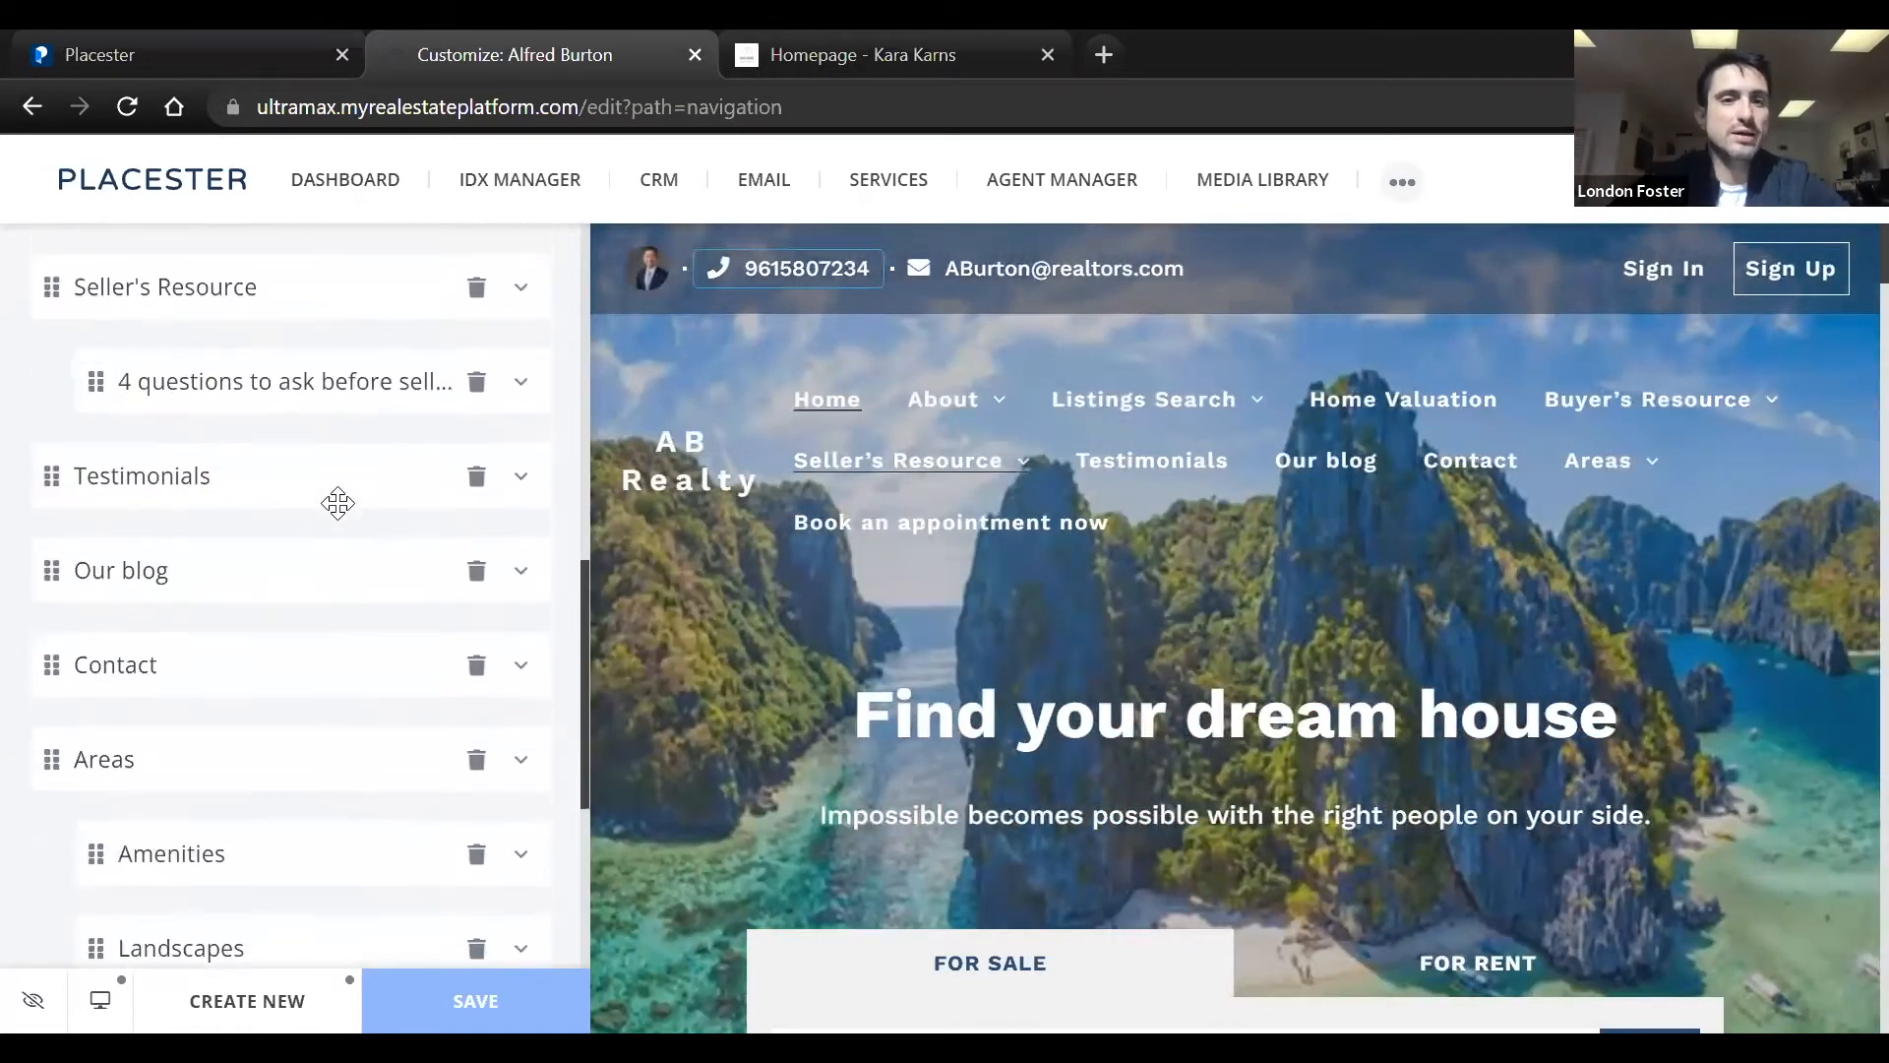
{"action": "scroll", "coordinate": [336, 506], "scroll_direction": "up", "scroll_amount": 2}
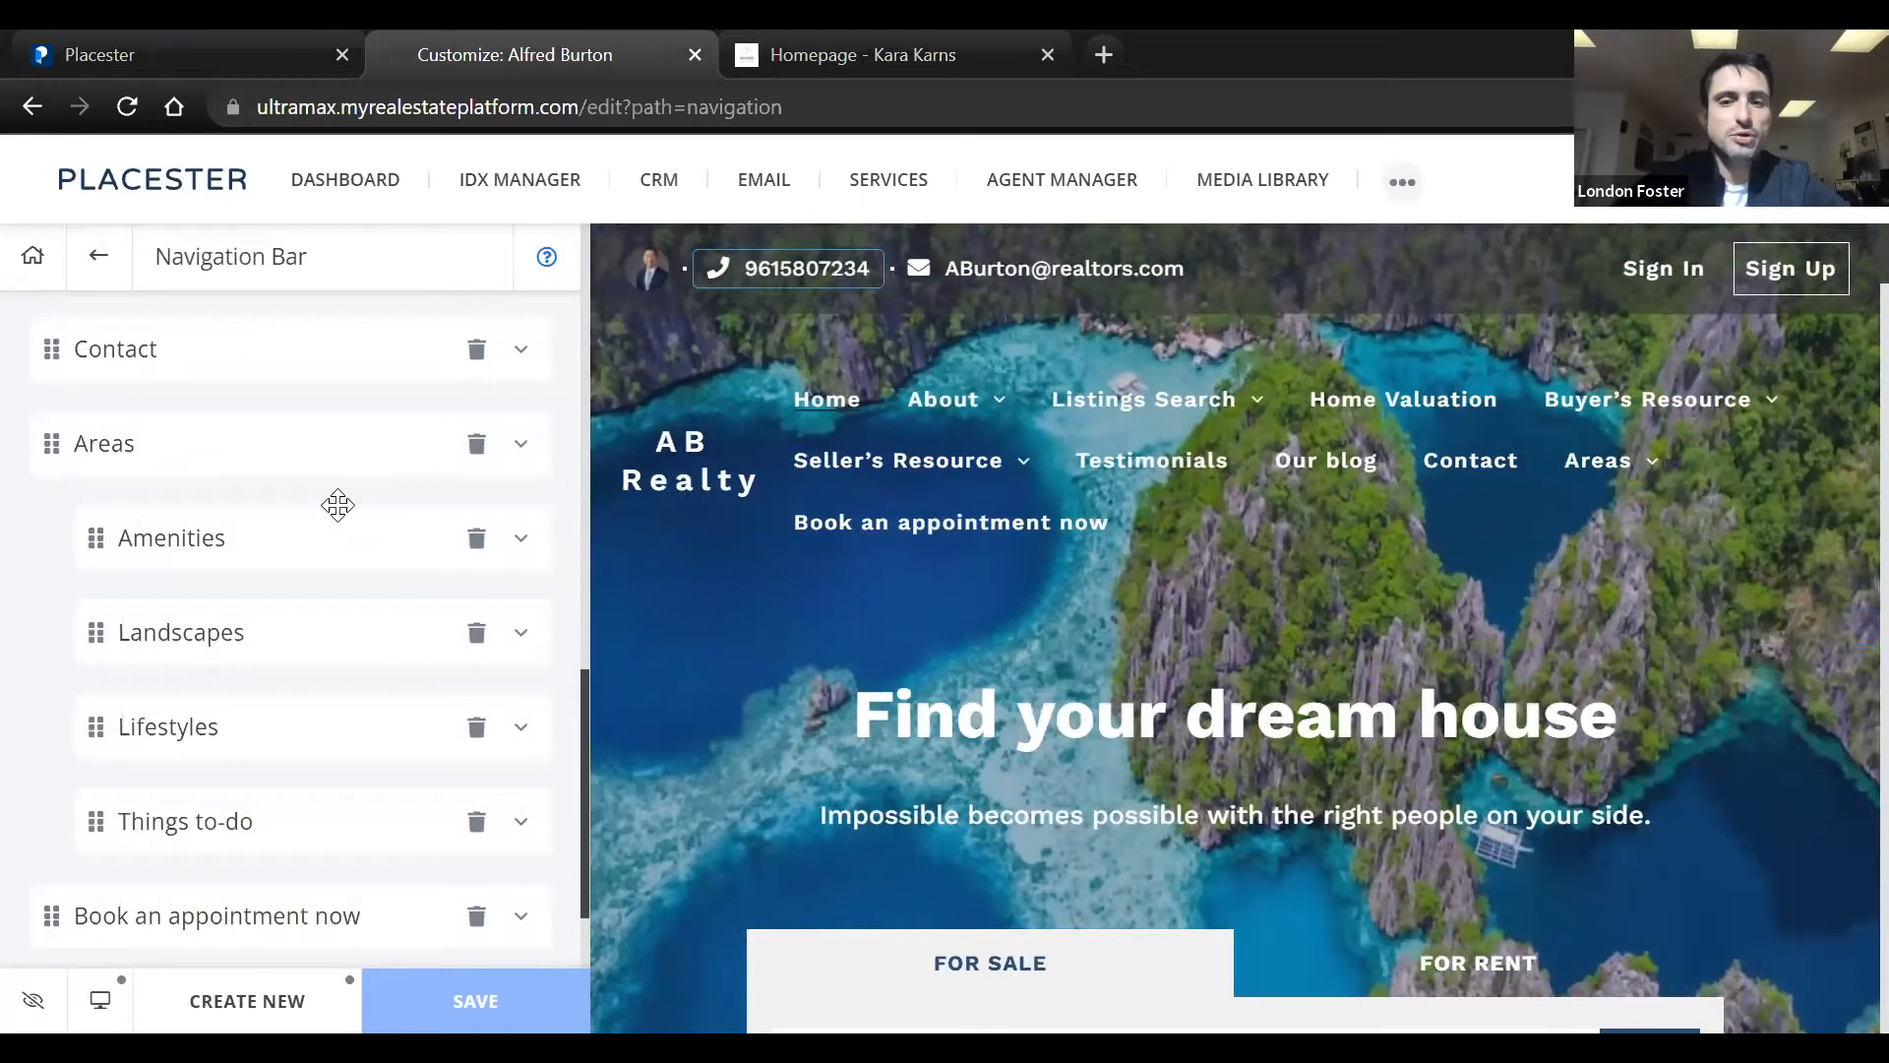
{"action": "scroll", "coordinate": [338, 505], "scroll_direction": "up", "scroll_amount": 12}
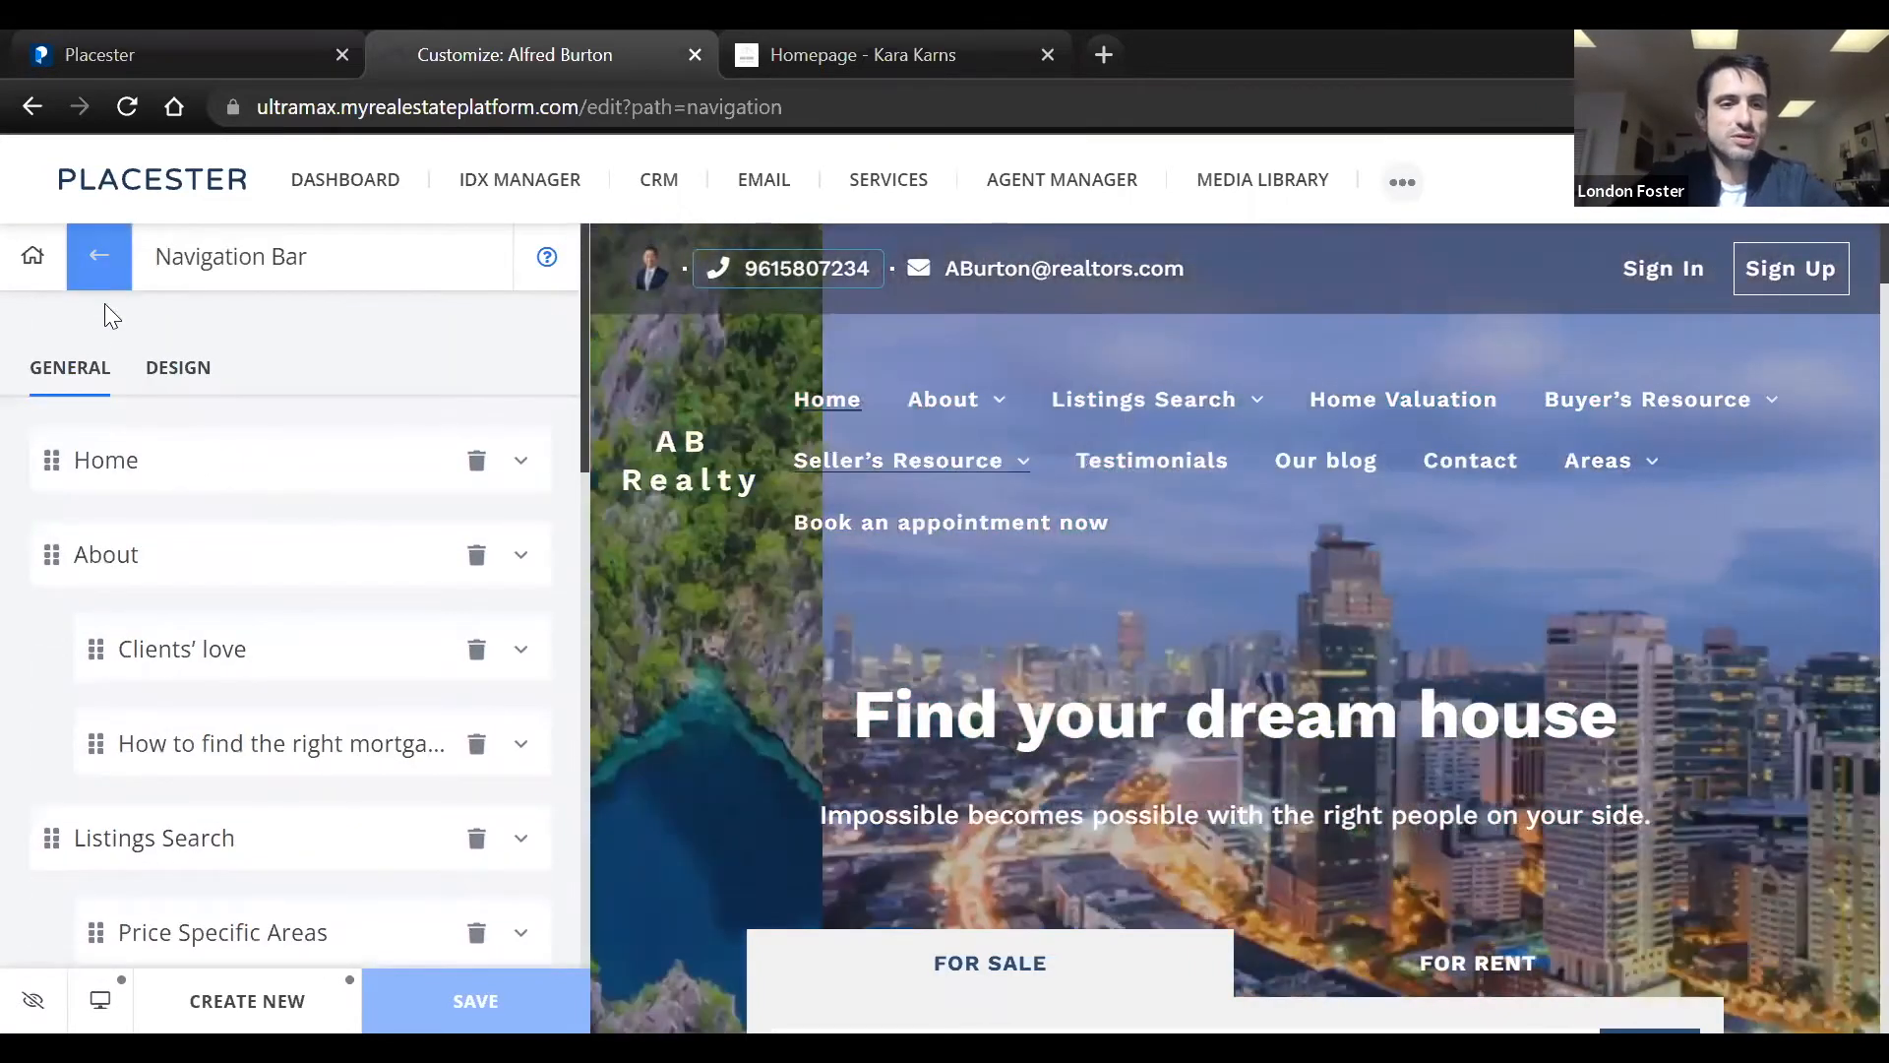
{"action": "left_click", "coordinate": [98, 256]}
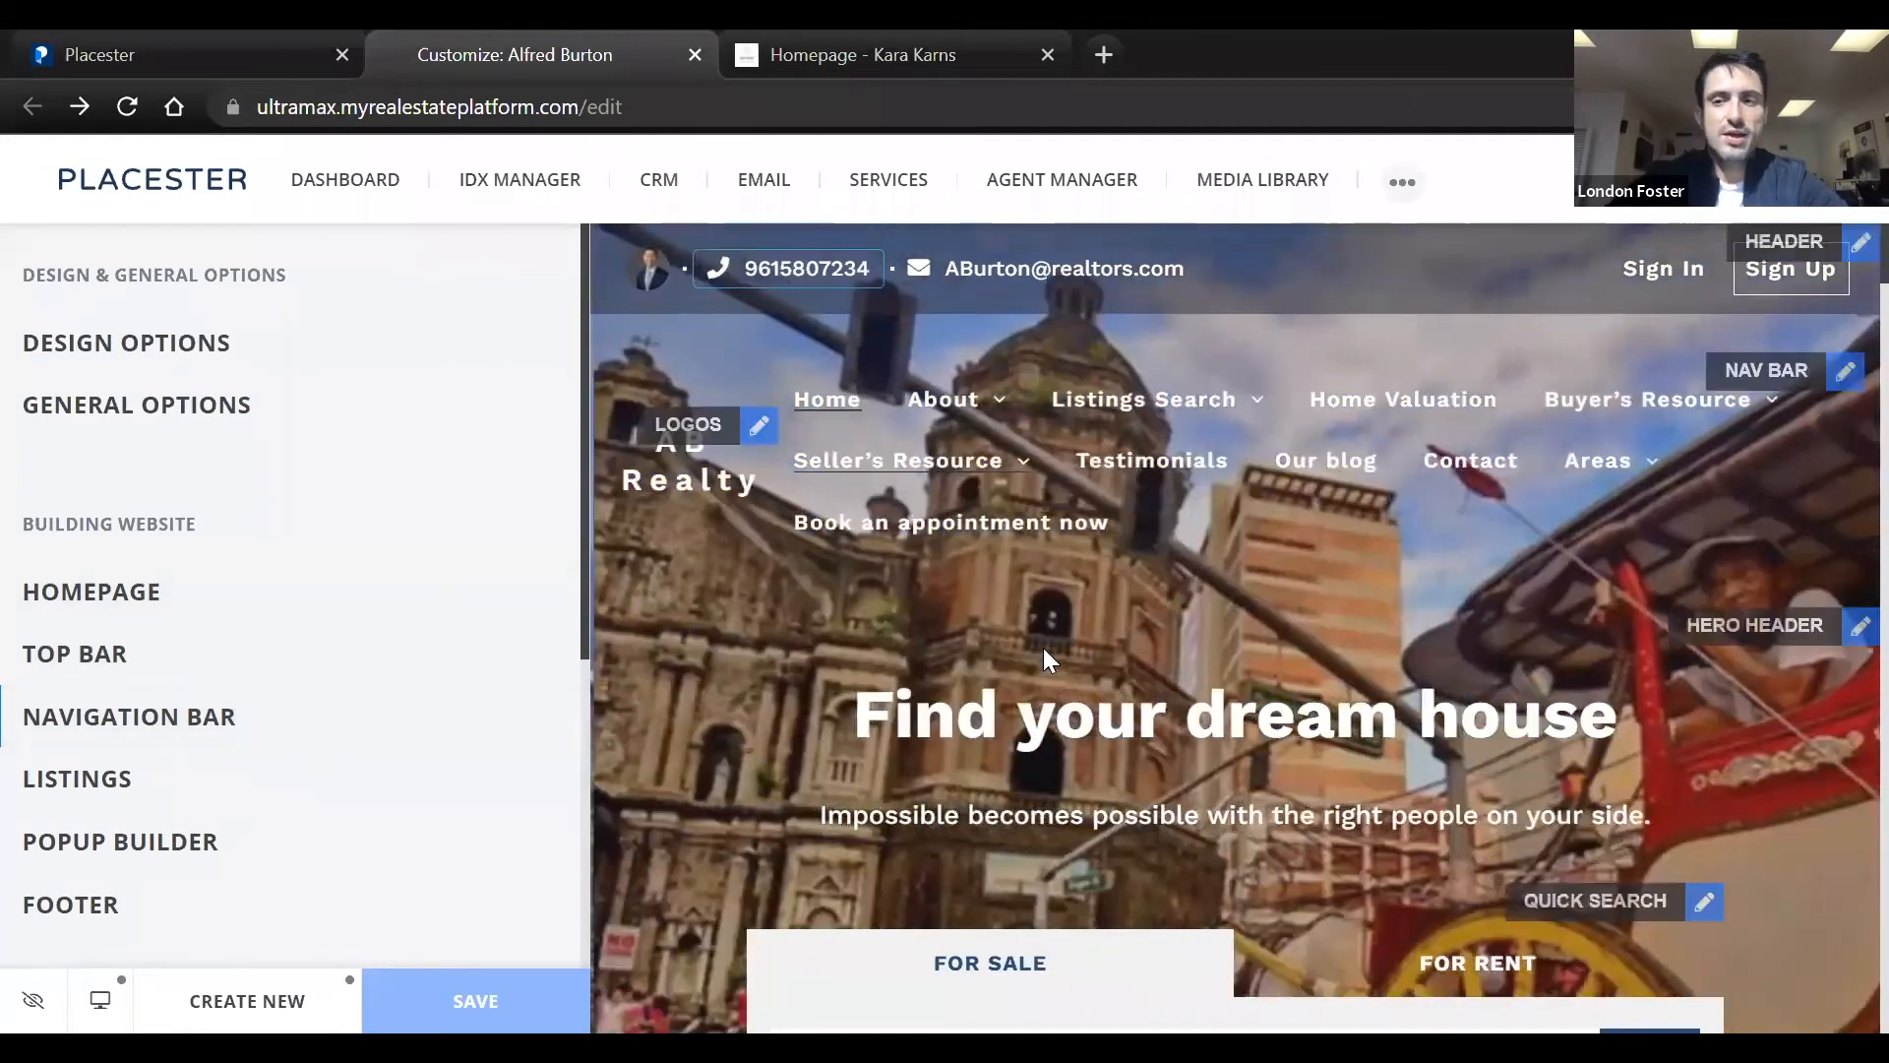
Examine the homepage preview's sections from the quick search and featured content through the blog, About and contact form to the footer
{"action": "scroll", "coordinate": [1318, 602], "scroll_direction": "down", "scroll_amount": 3}
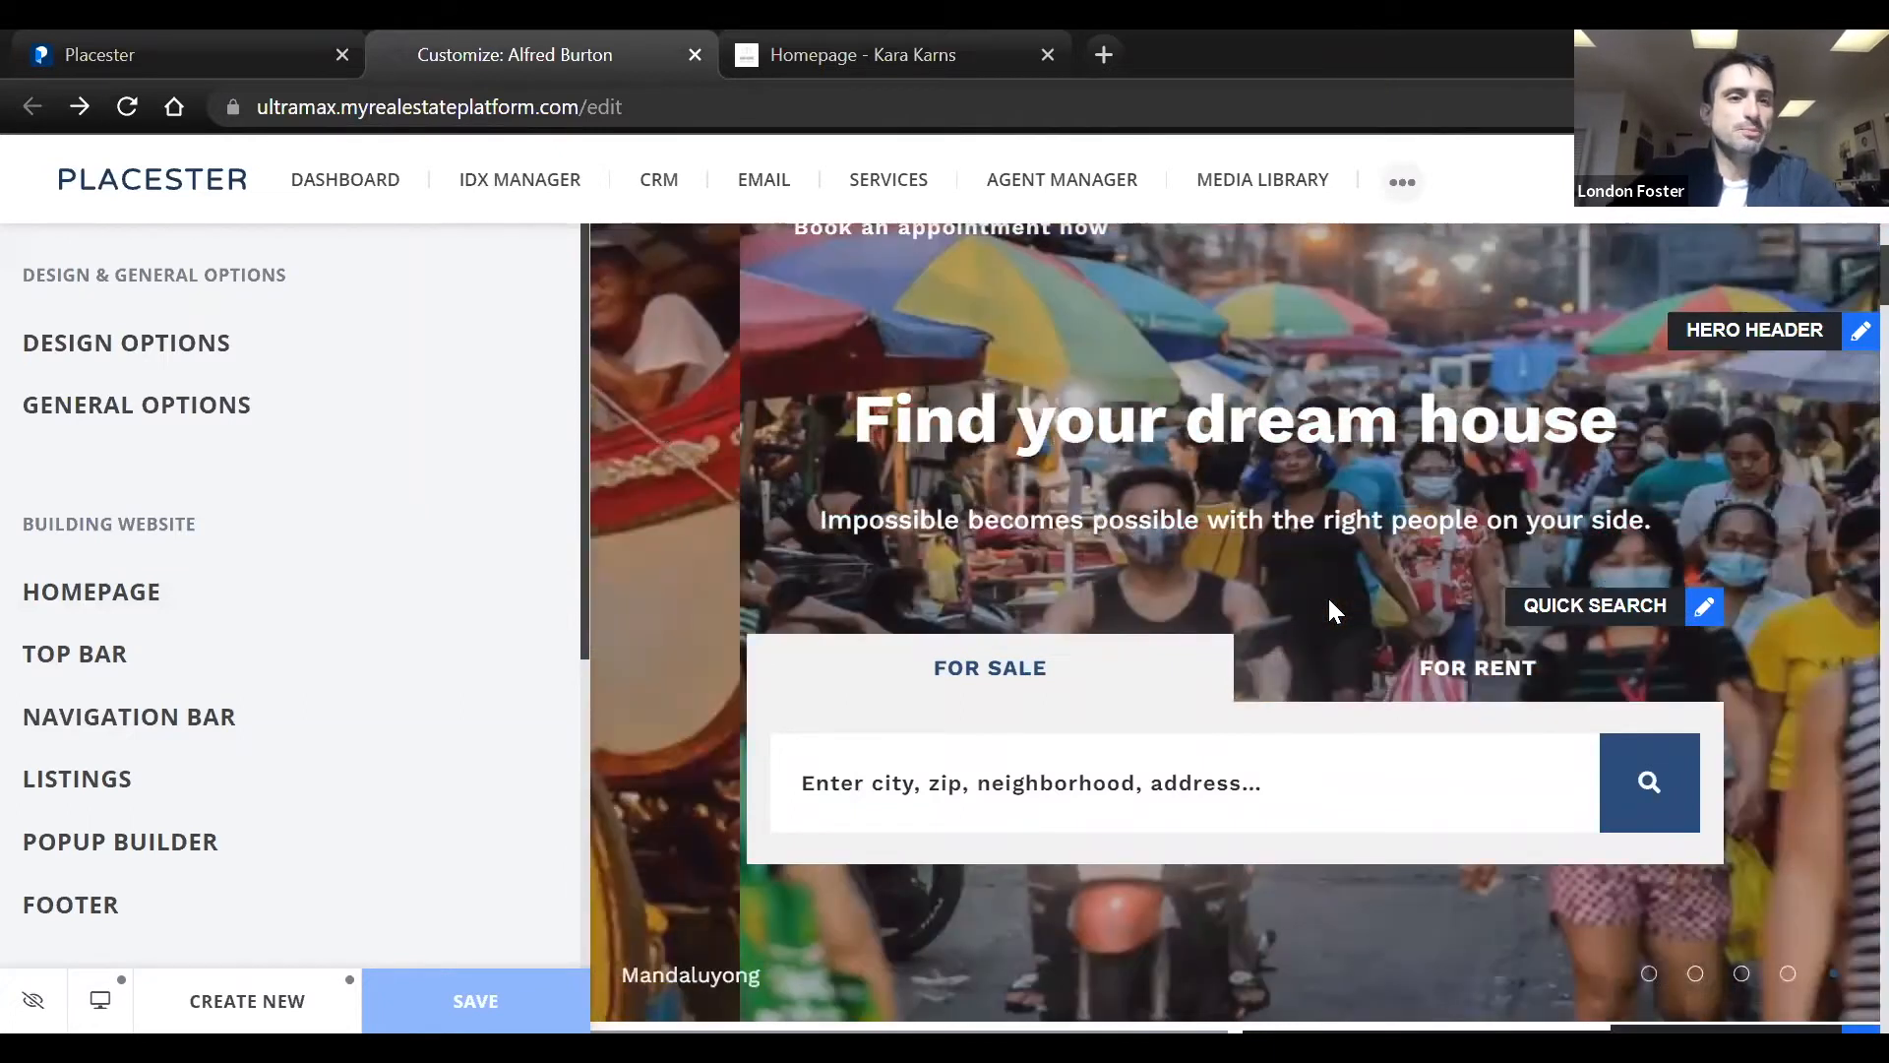
{"action": "scroll", "coordinate": [1329, 602], "scroll_direction": "down", "scroll_amount": 1}
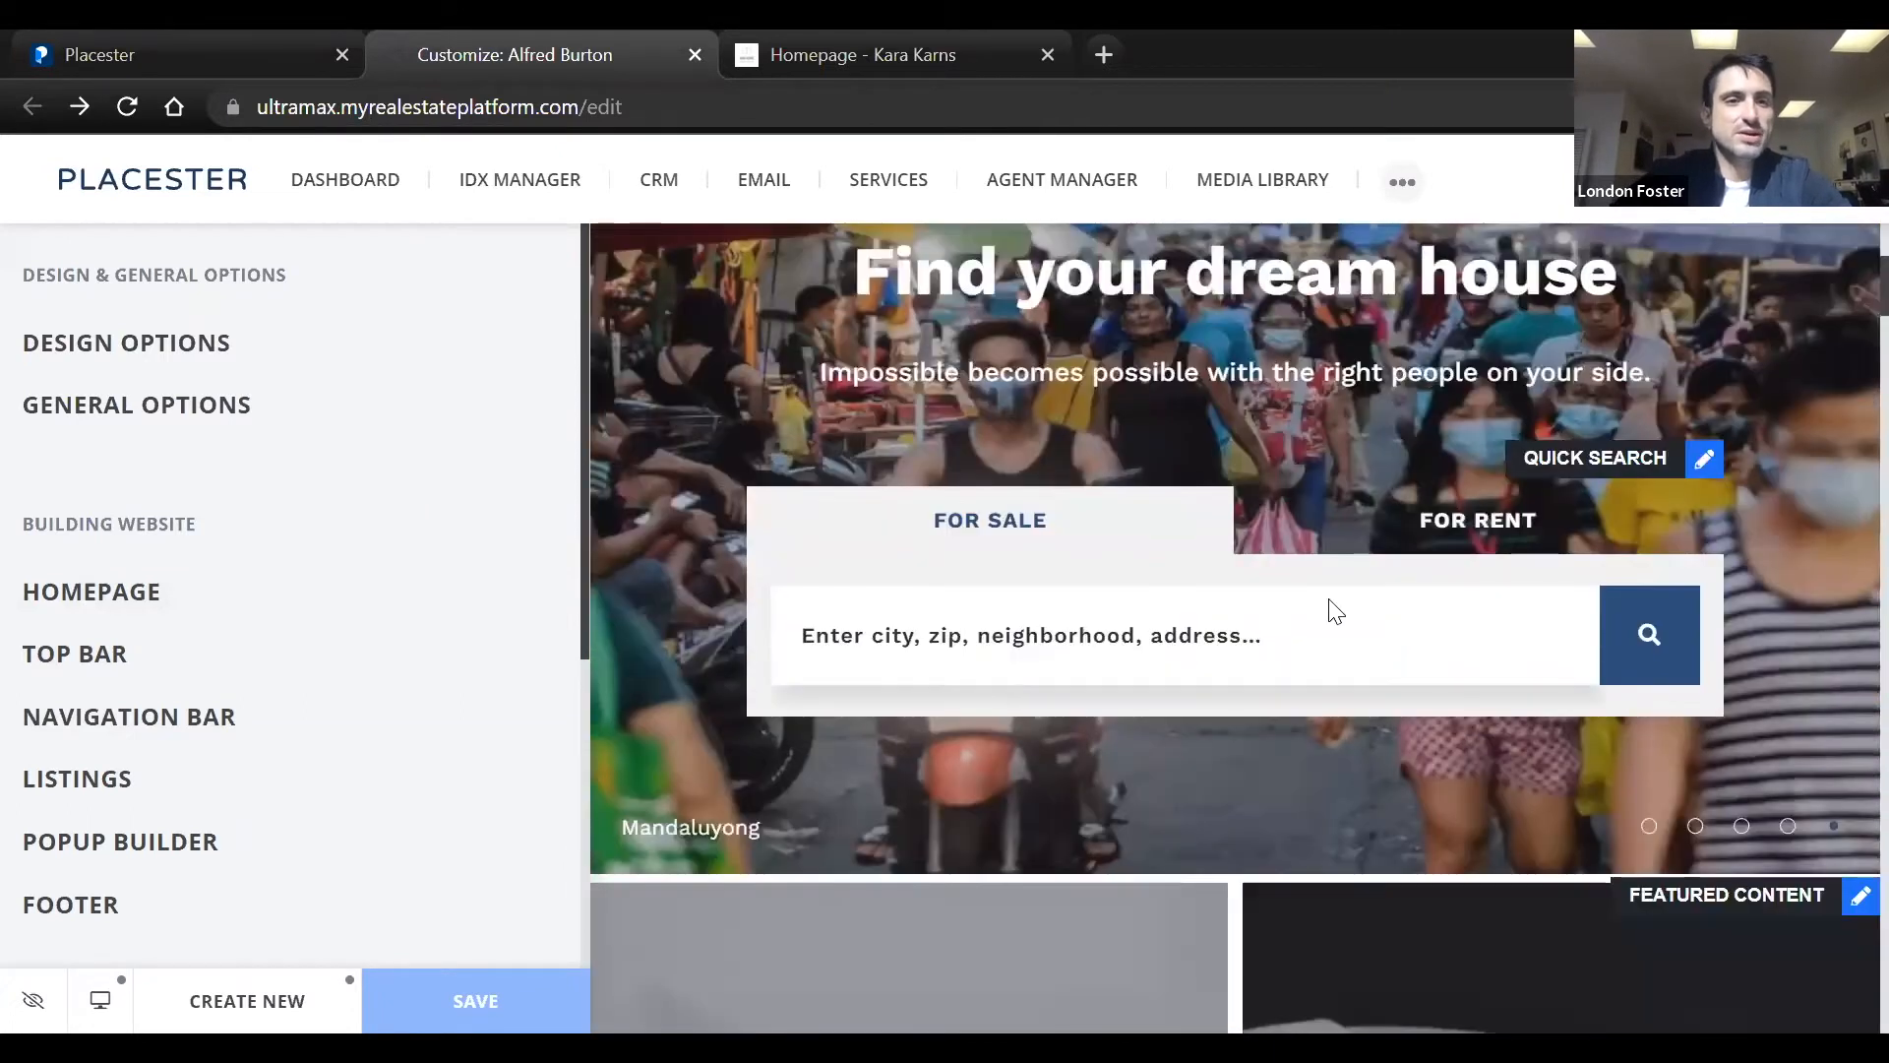
{"action": "scroll", "coordinate": [1334, 610], "scroll_direction": "down", "scroll_amount": 5}
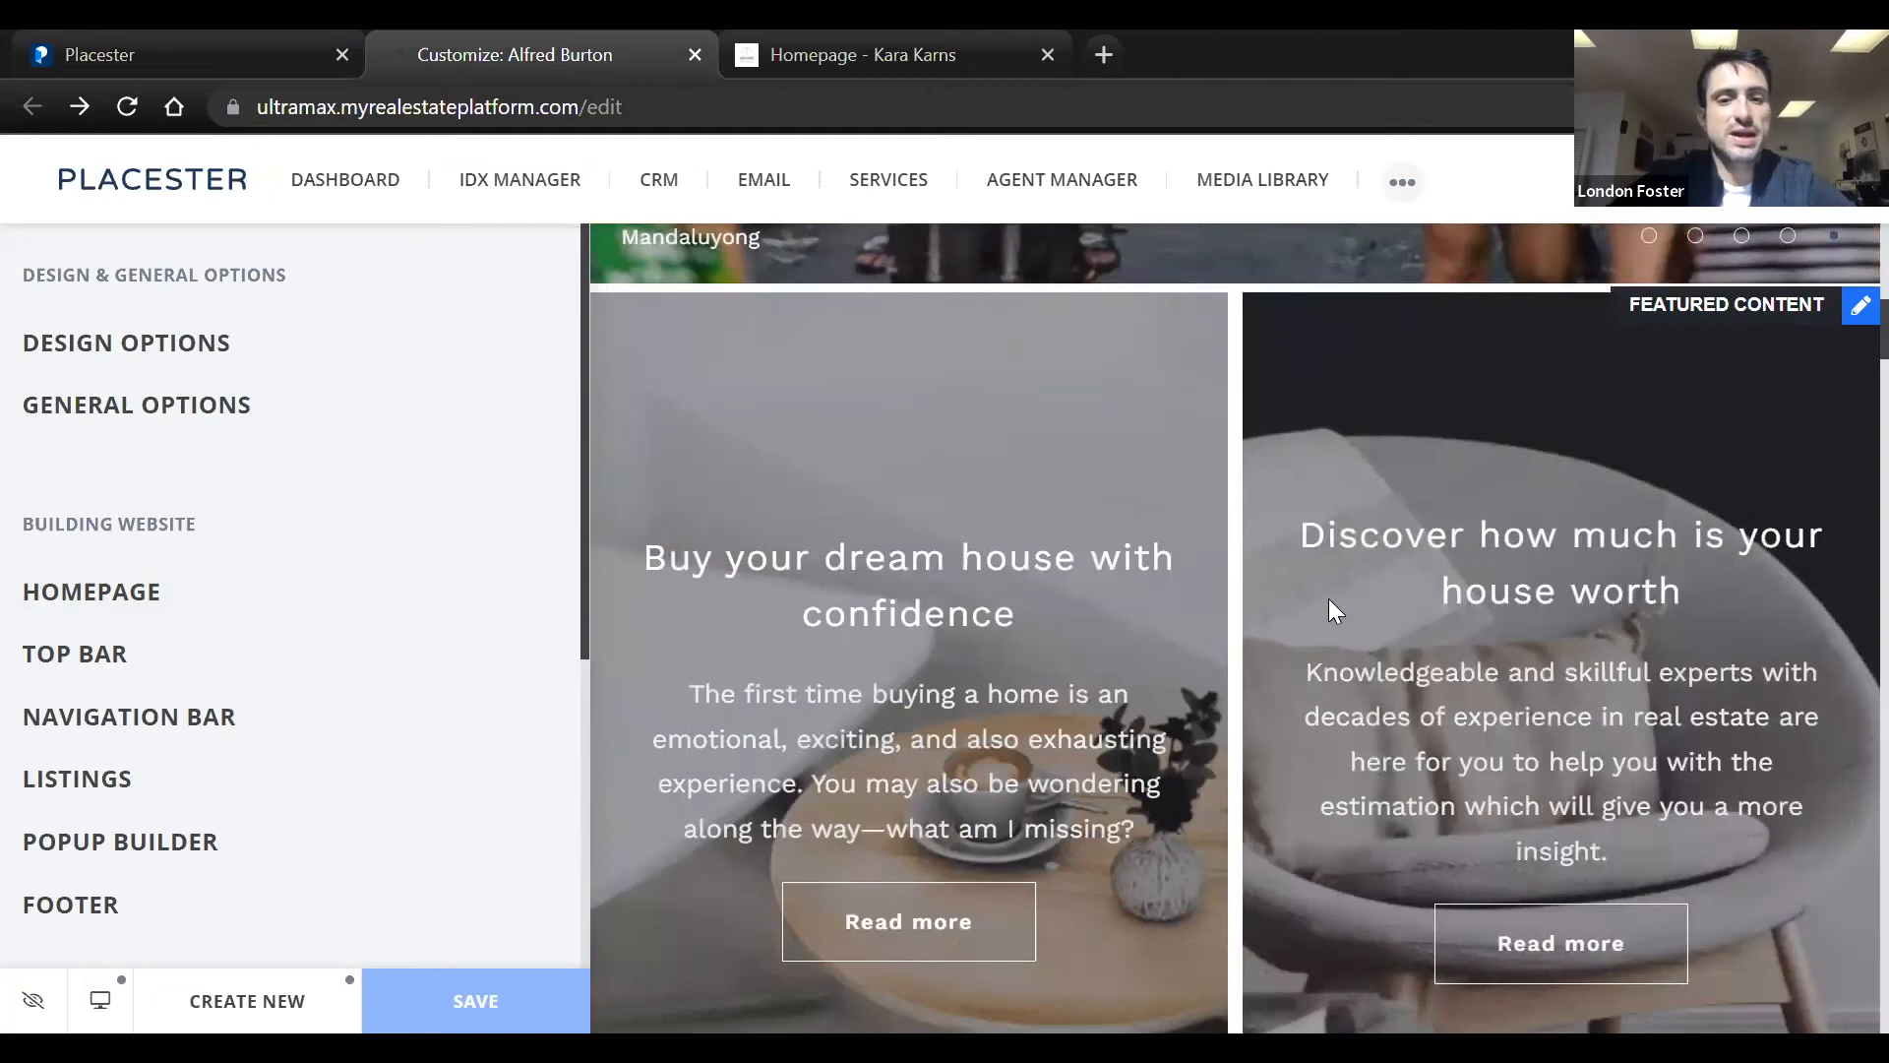
{"action": "scroll", "coordinate": [1329, 600], "scroll_direction": "down", "scroll_amount": 10}
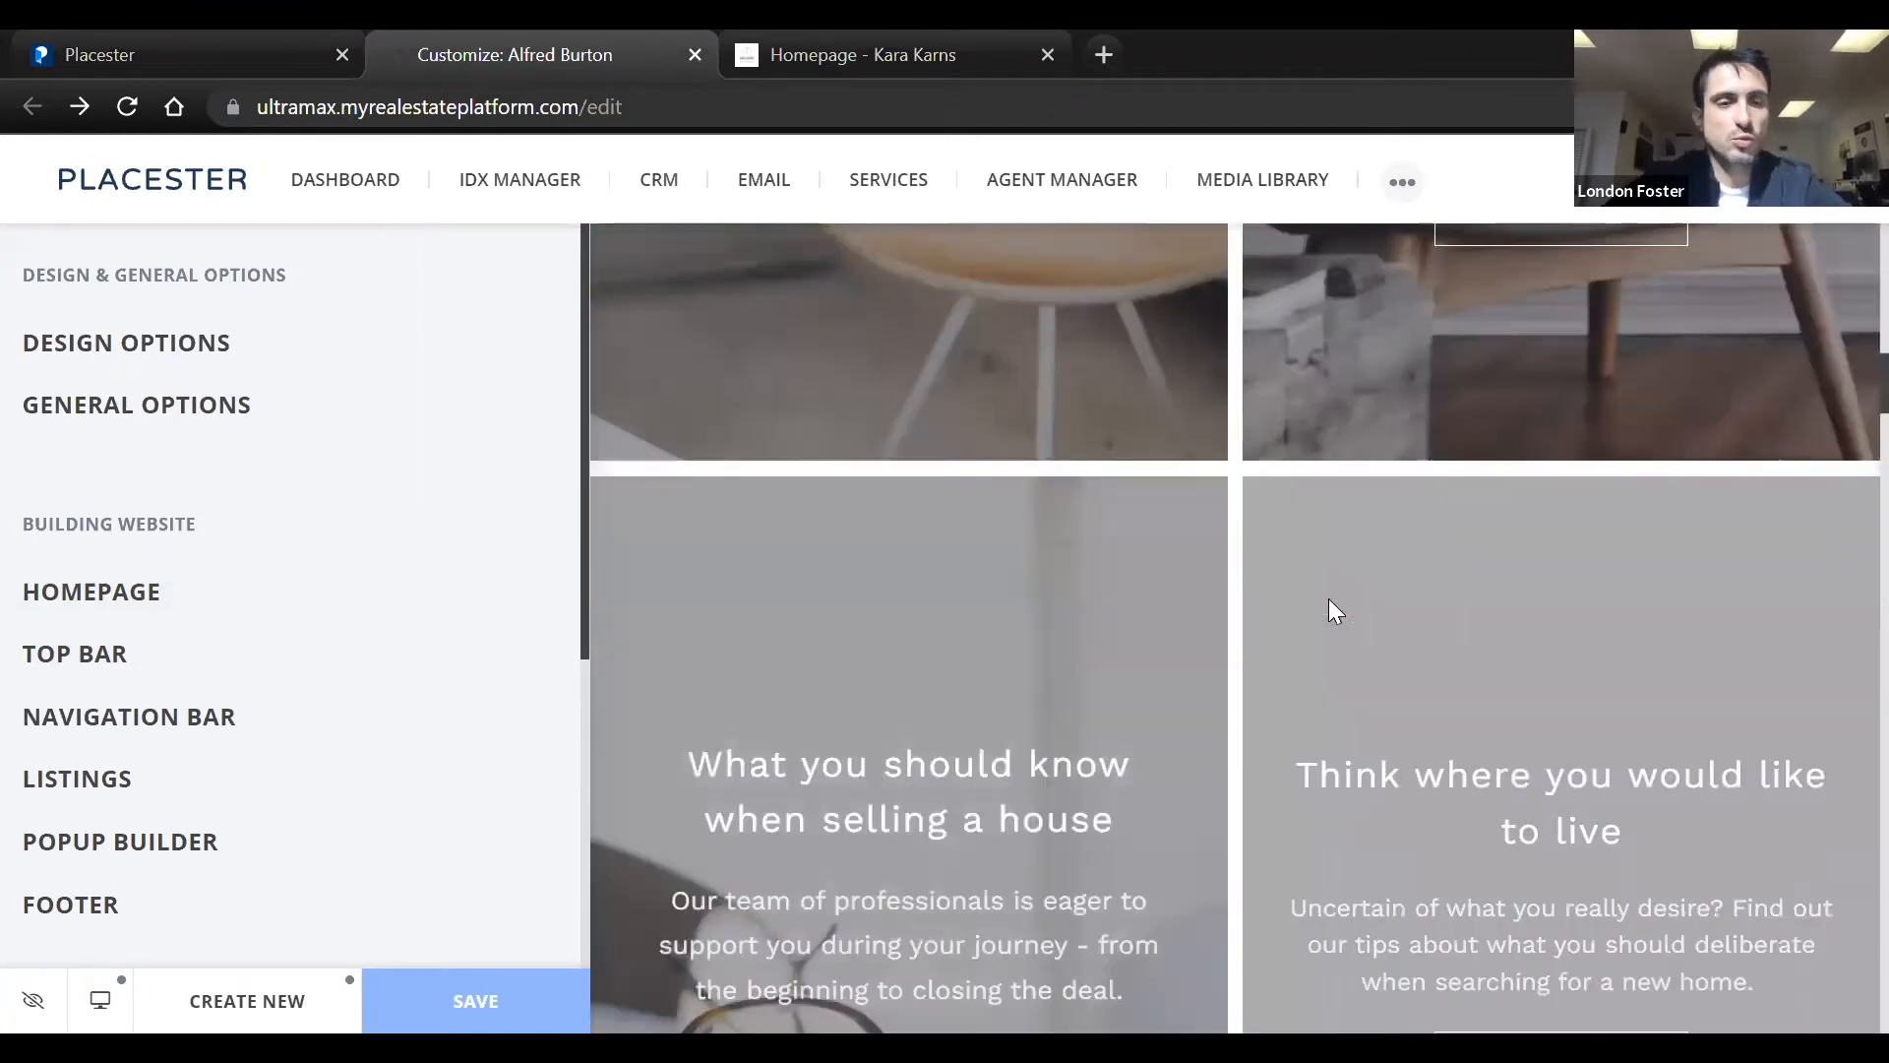
{"action": "scroll", "coordinate": [1330, 610], "scroll_direction": "down", "scroll_amount": 8}
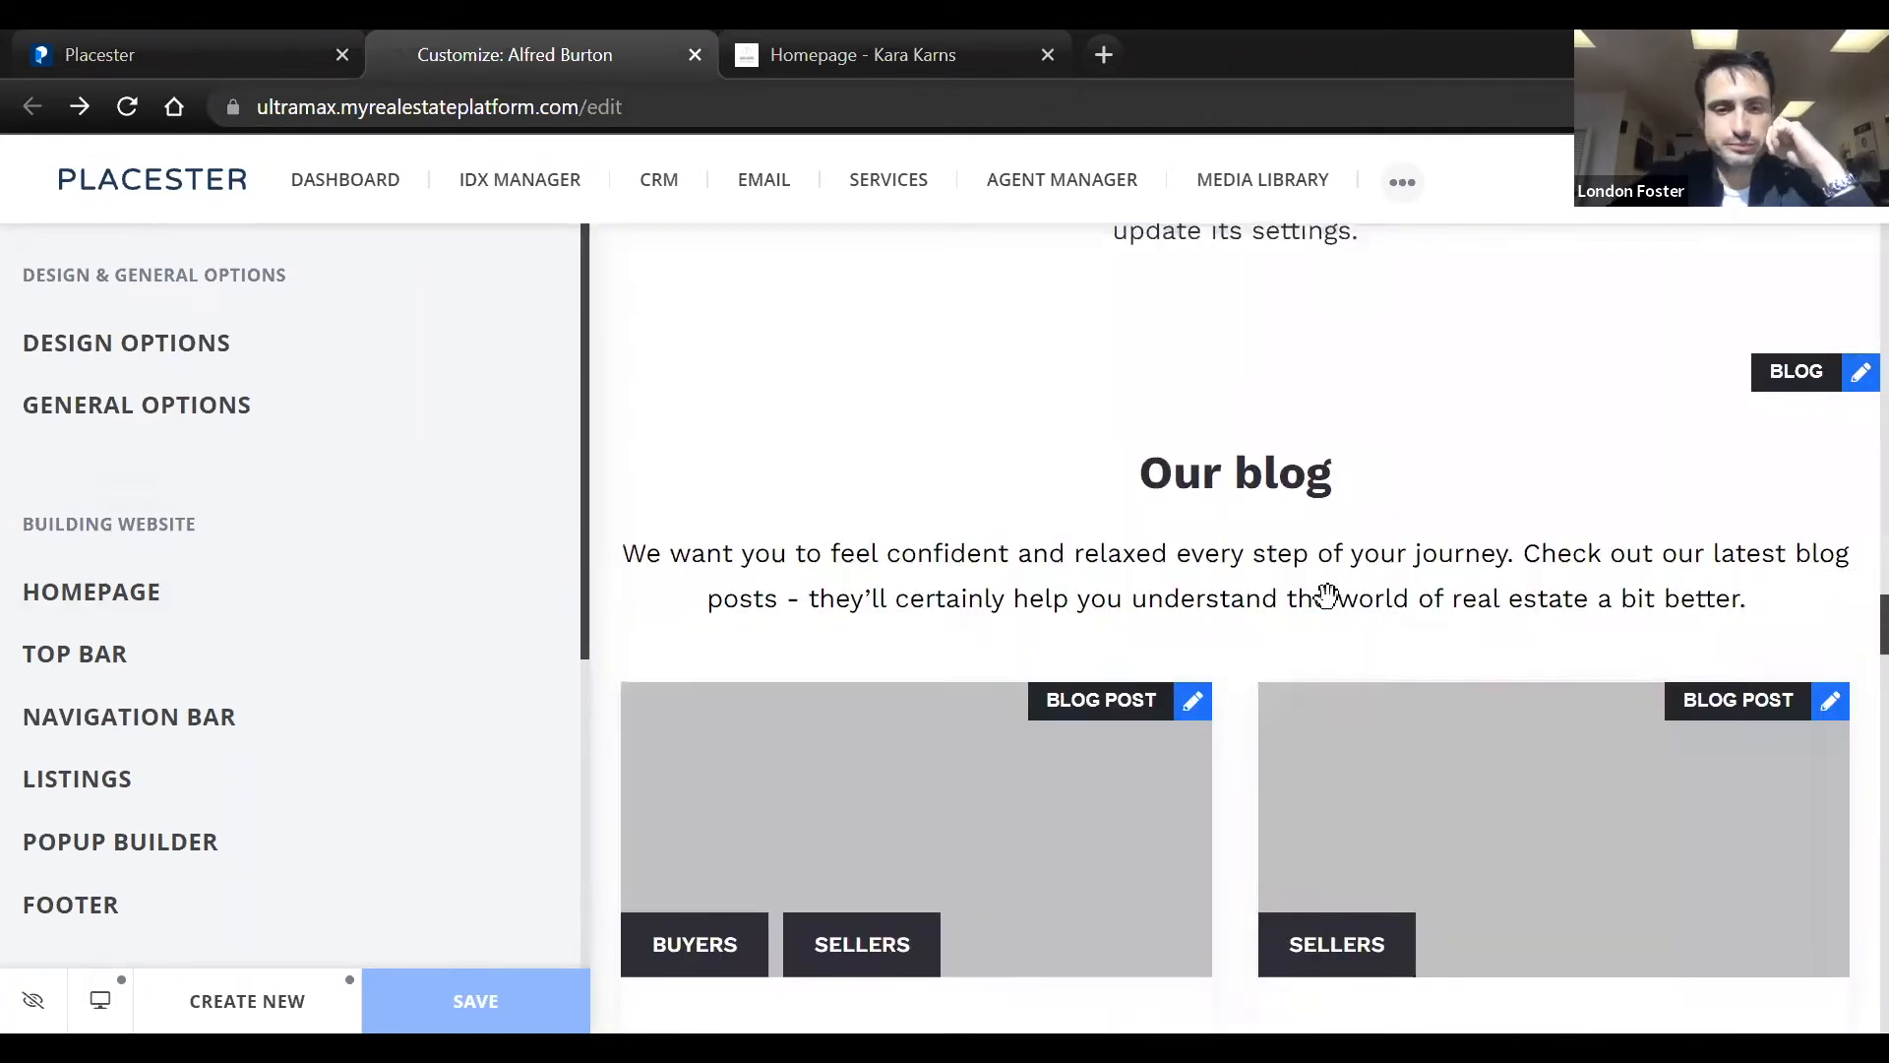
{"action": "scroll", "coordinate": [1327, 604], "scroll_direction": "down", "scroll_amount": 5}
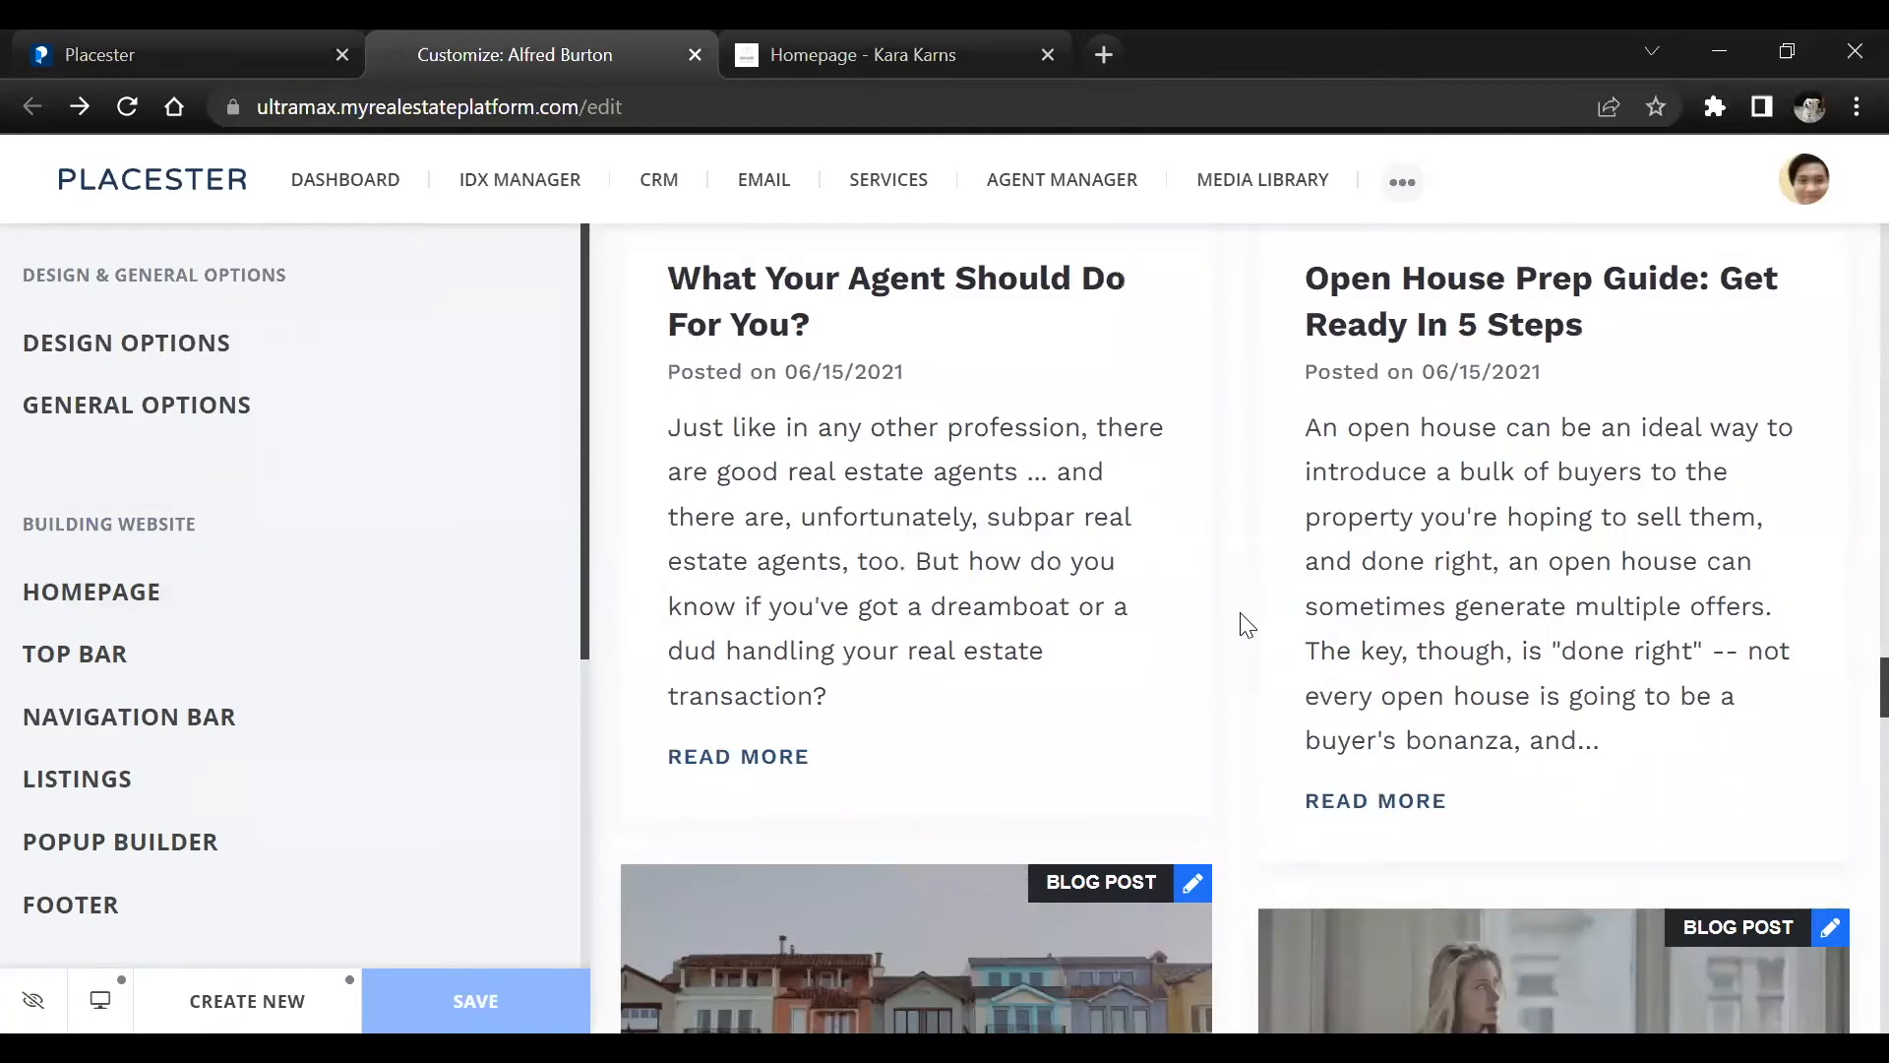
{"action": "scroll", "coordinate": [923, 404], "scroll_direction": "up", "scroll_amount": 2}
{"action": "scroll", "coordinate": [1146, 586], "scroll_direction": "down", "scroll_amount": 5}
{"action": "scroll", "coordinate": [1106, 647], "scroll_direction": "down", "scroll_amount": 4}
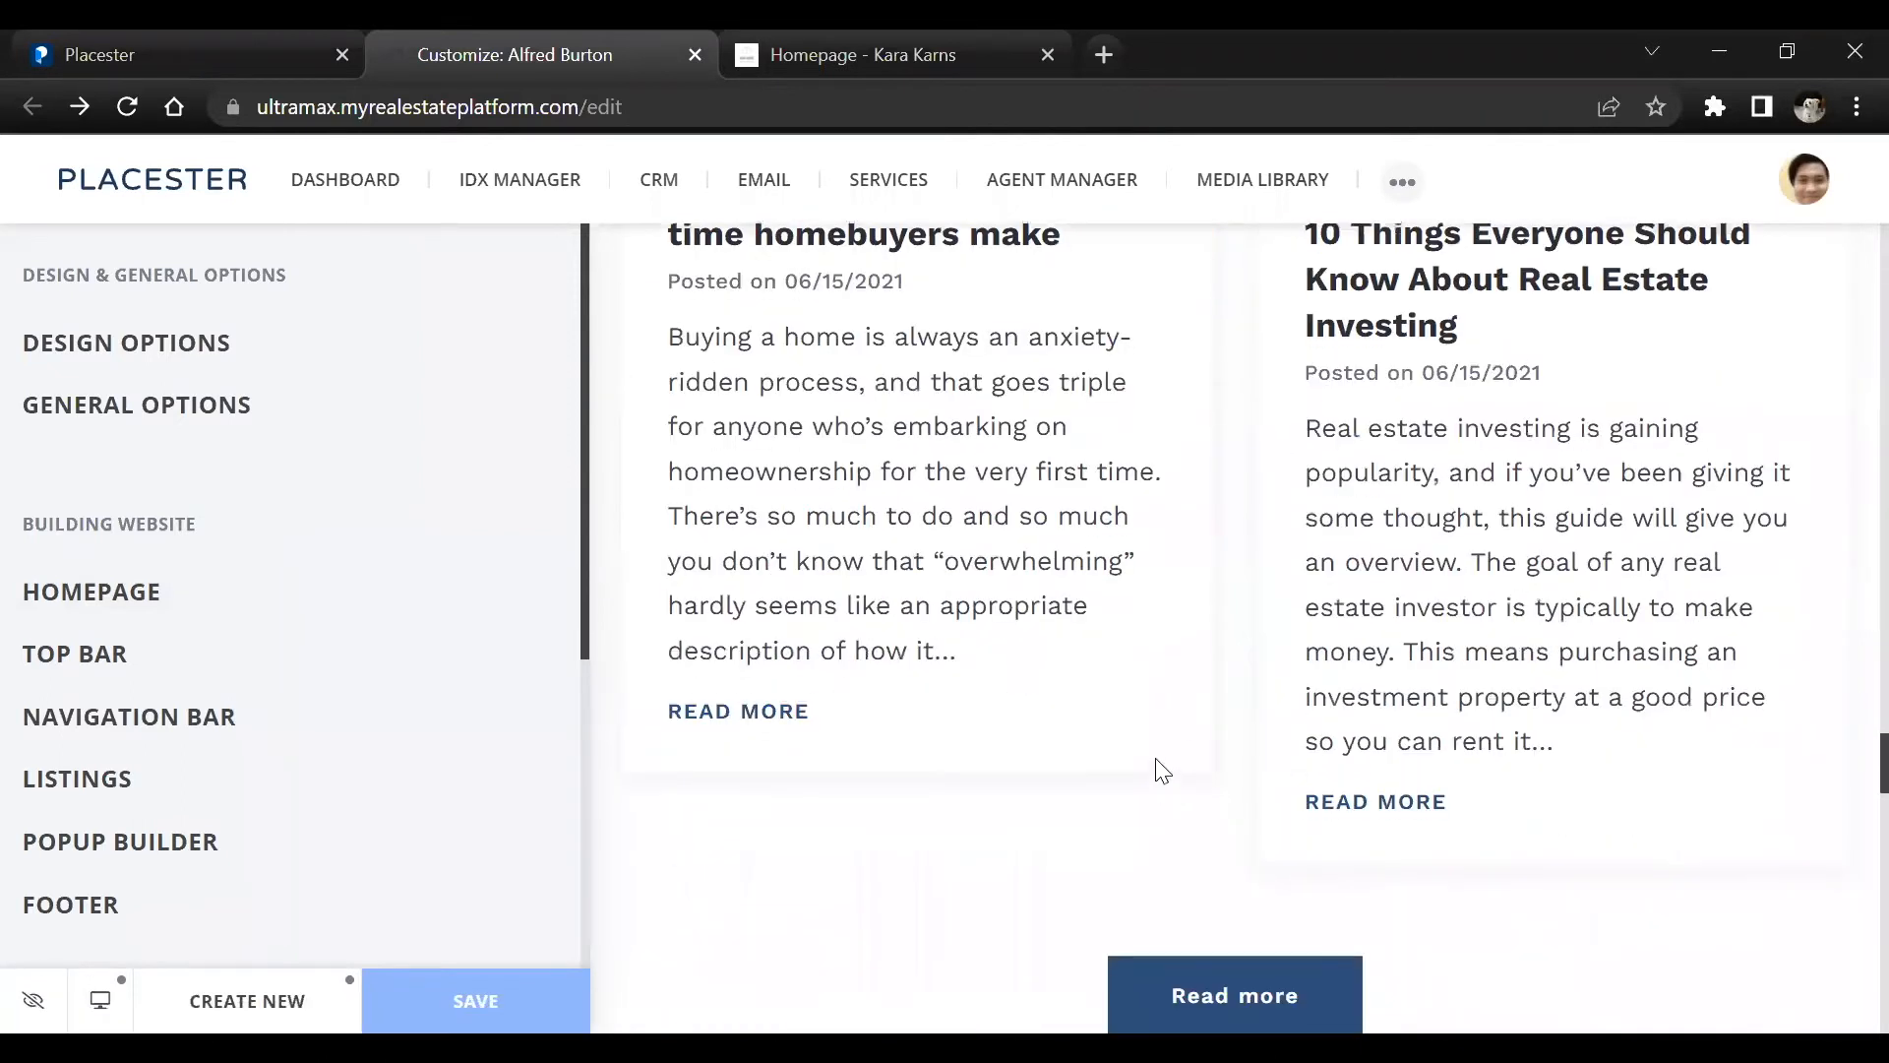
{"action": "scroll", "coordinate": [1160, 768], "scroll_direction": "down", "scroll_amount": 7}
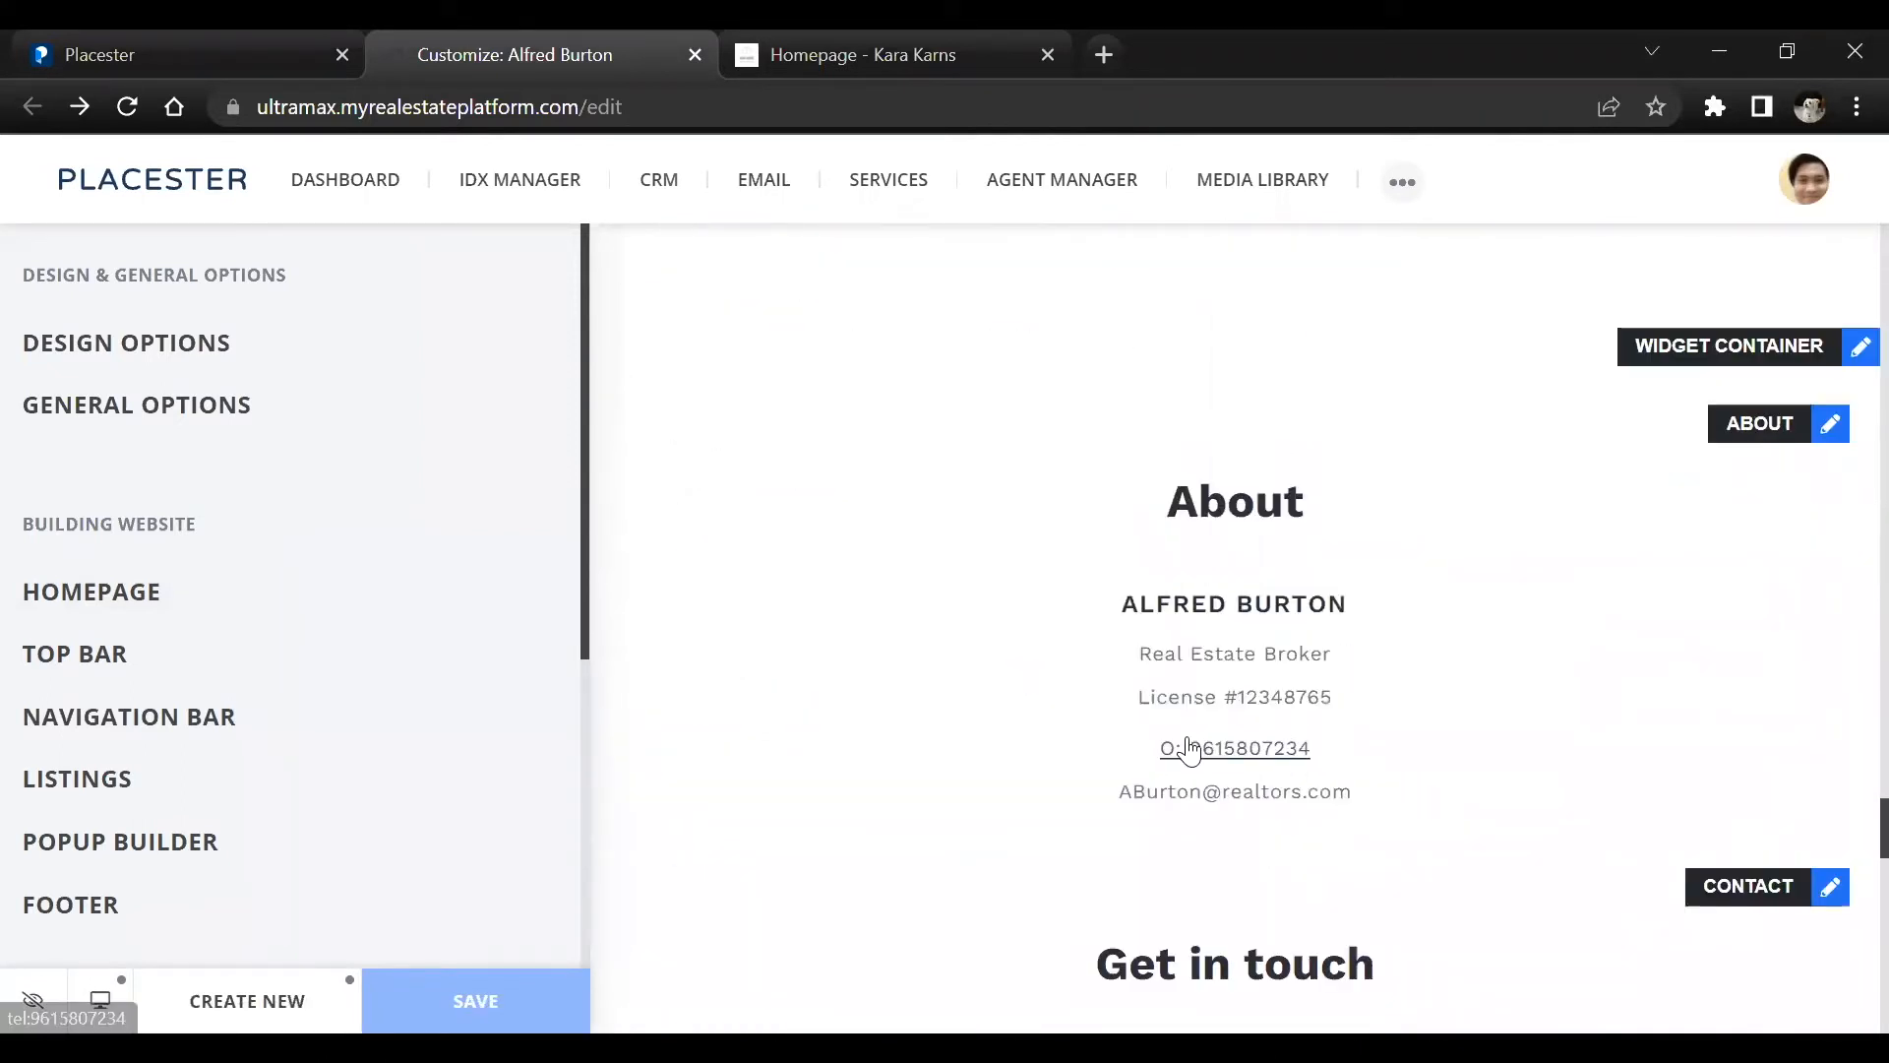
{"action": "scroll", "coordinate": [1192, 746], "scroll_direction": "down", "scroll_amount": 2}
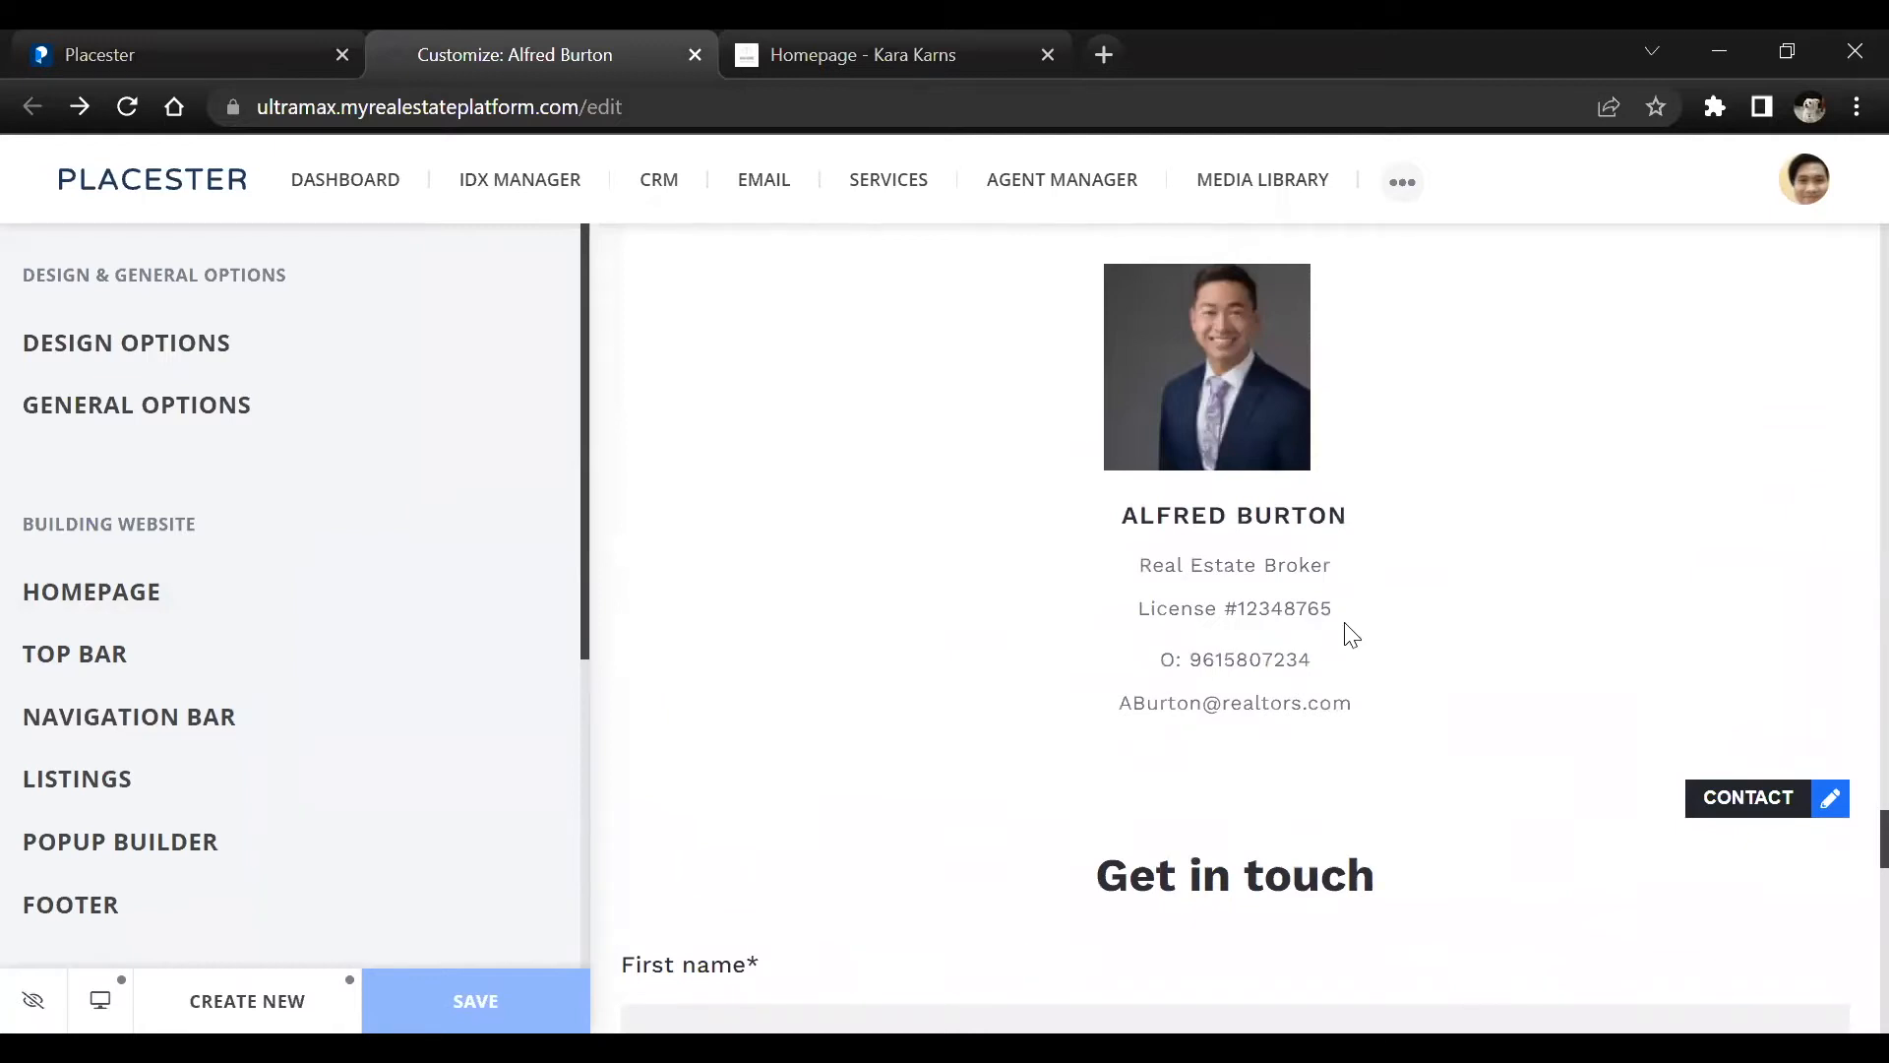
{"action": "scroll", "coordinate": [1225, 698], "scroll_direction": "down", "scroll_amount": 15}
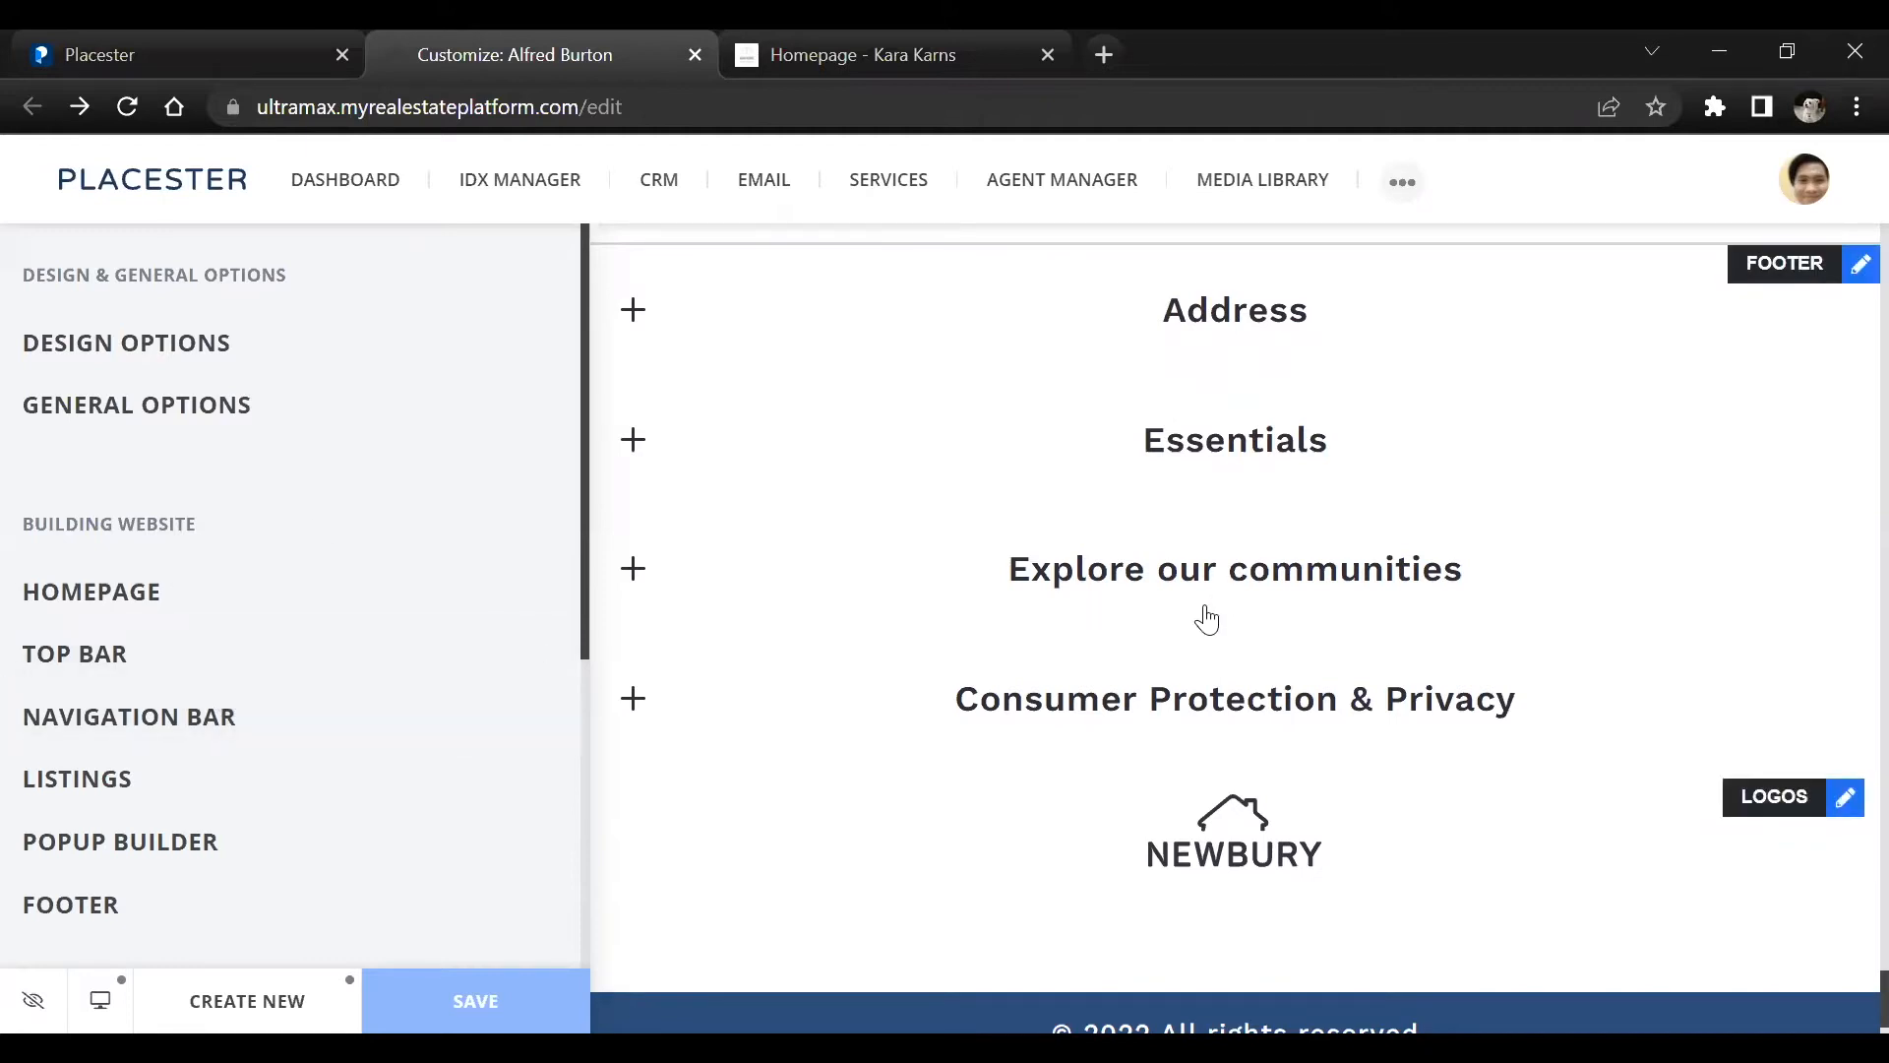
{"action": "scroll", "coordinate": [1000, 398], "scroll_direction": "up", "scroll_amount": 10}
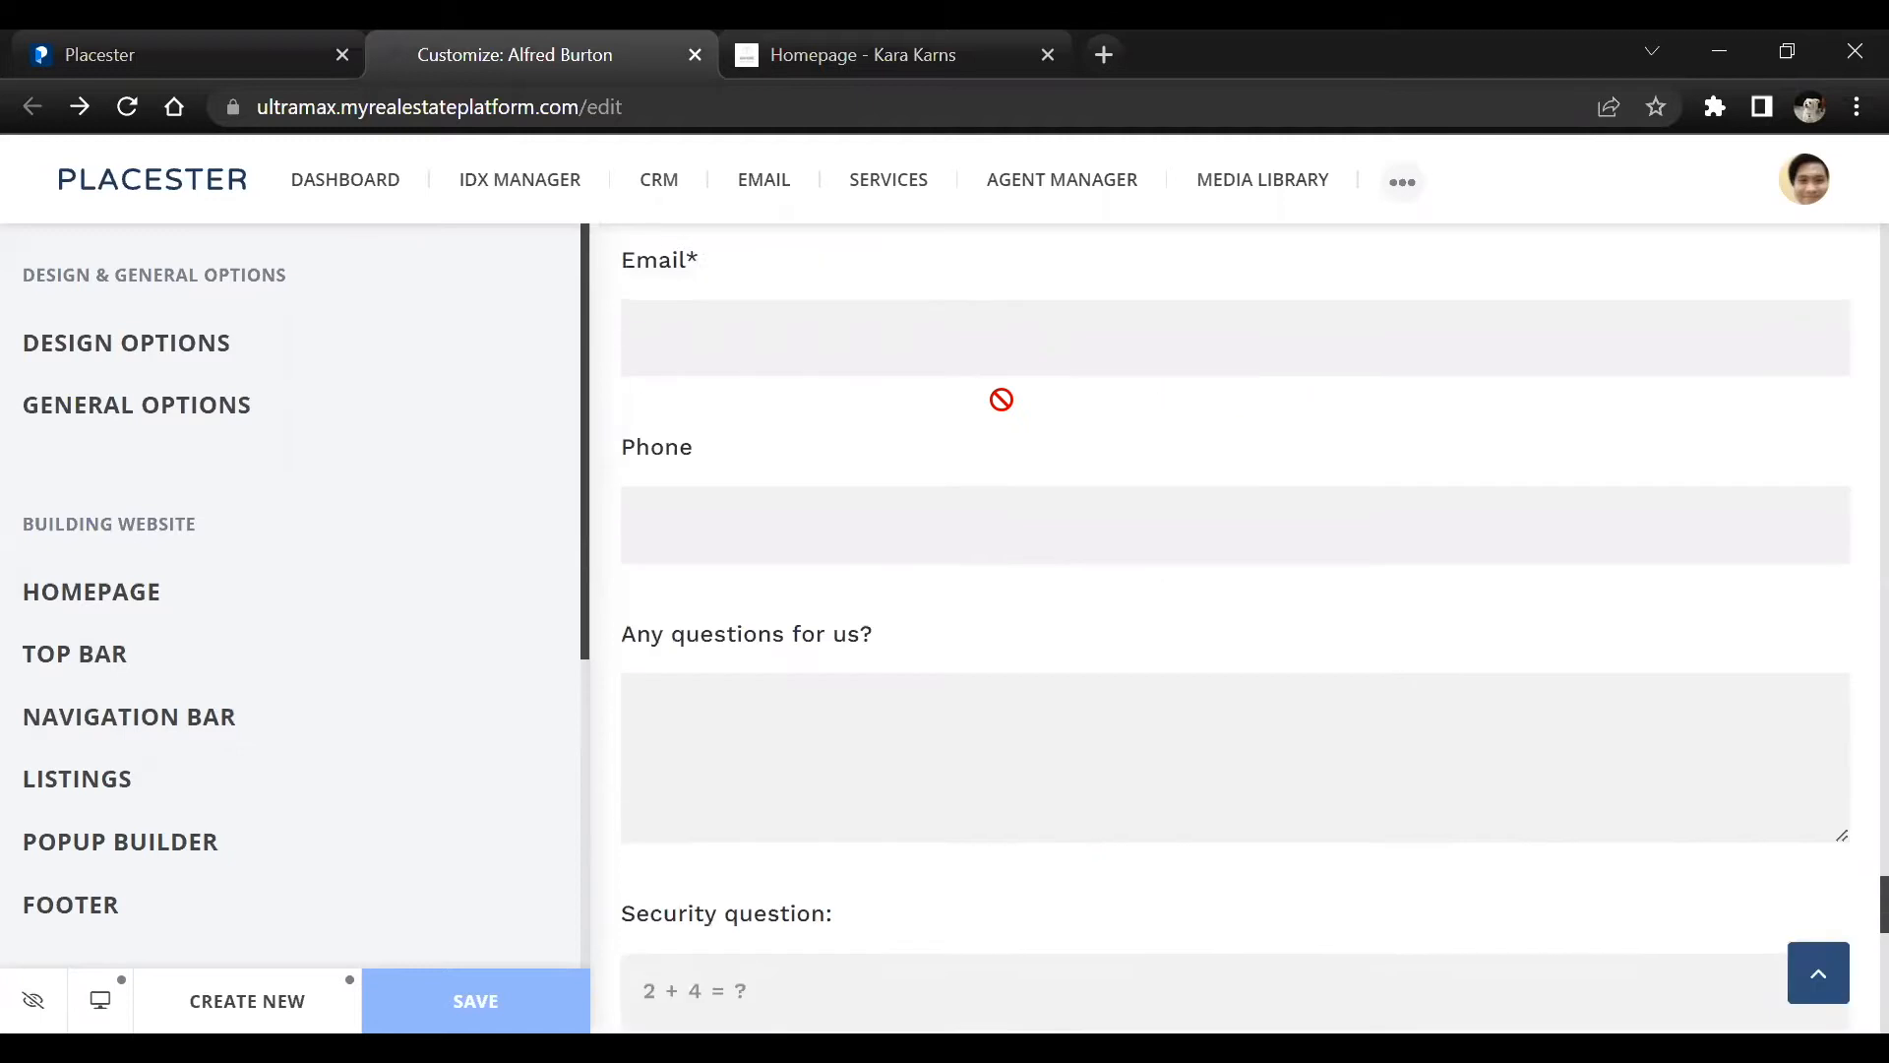
Open the Listings settings and bring the homepage preview back to the hero search section
{"action": "left_click", "coordinate": [237, 775]}
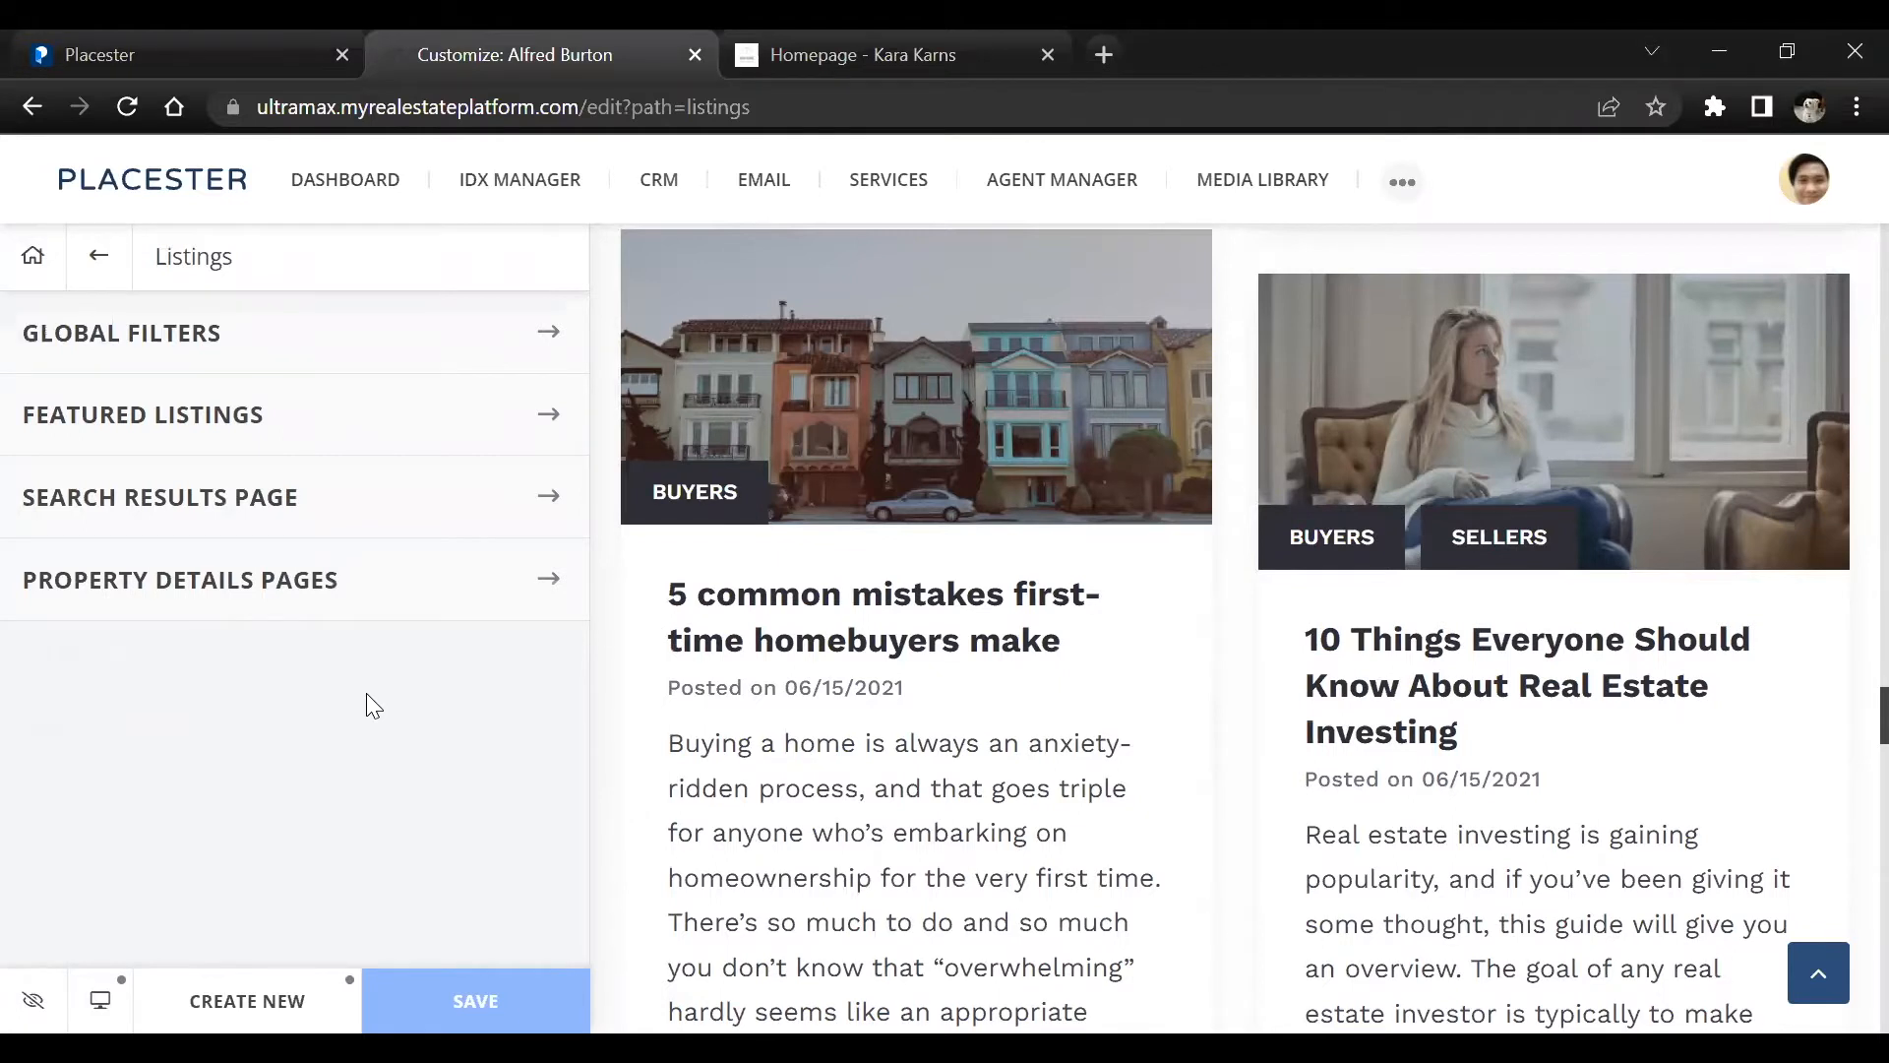
{"action": "scroll", "coordinate": [1299, 618], "scroll_direction": "up", "scroll_amount": 17}
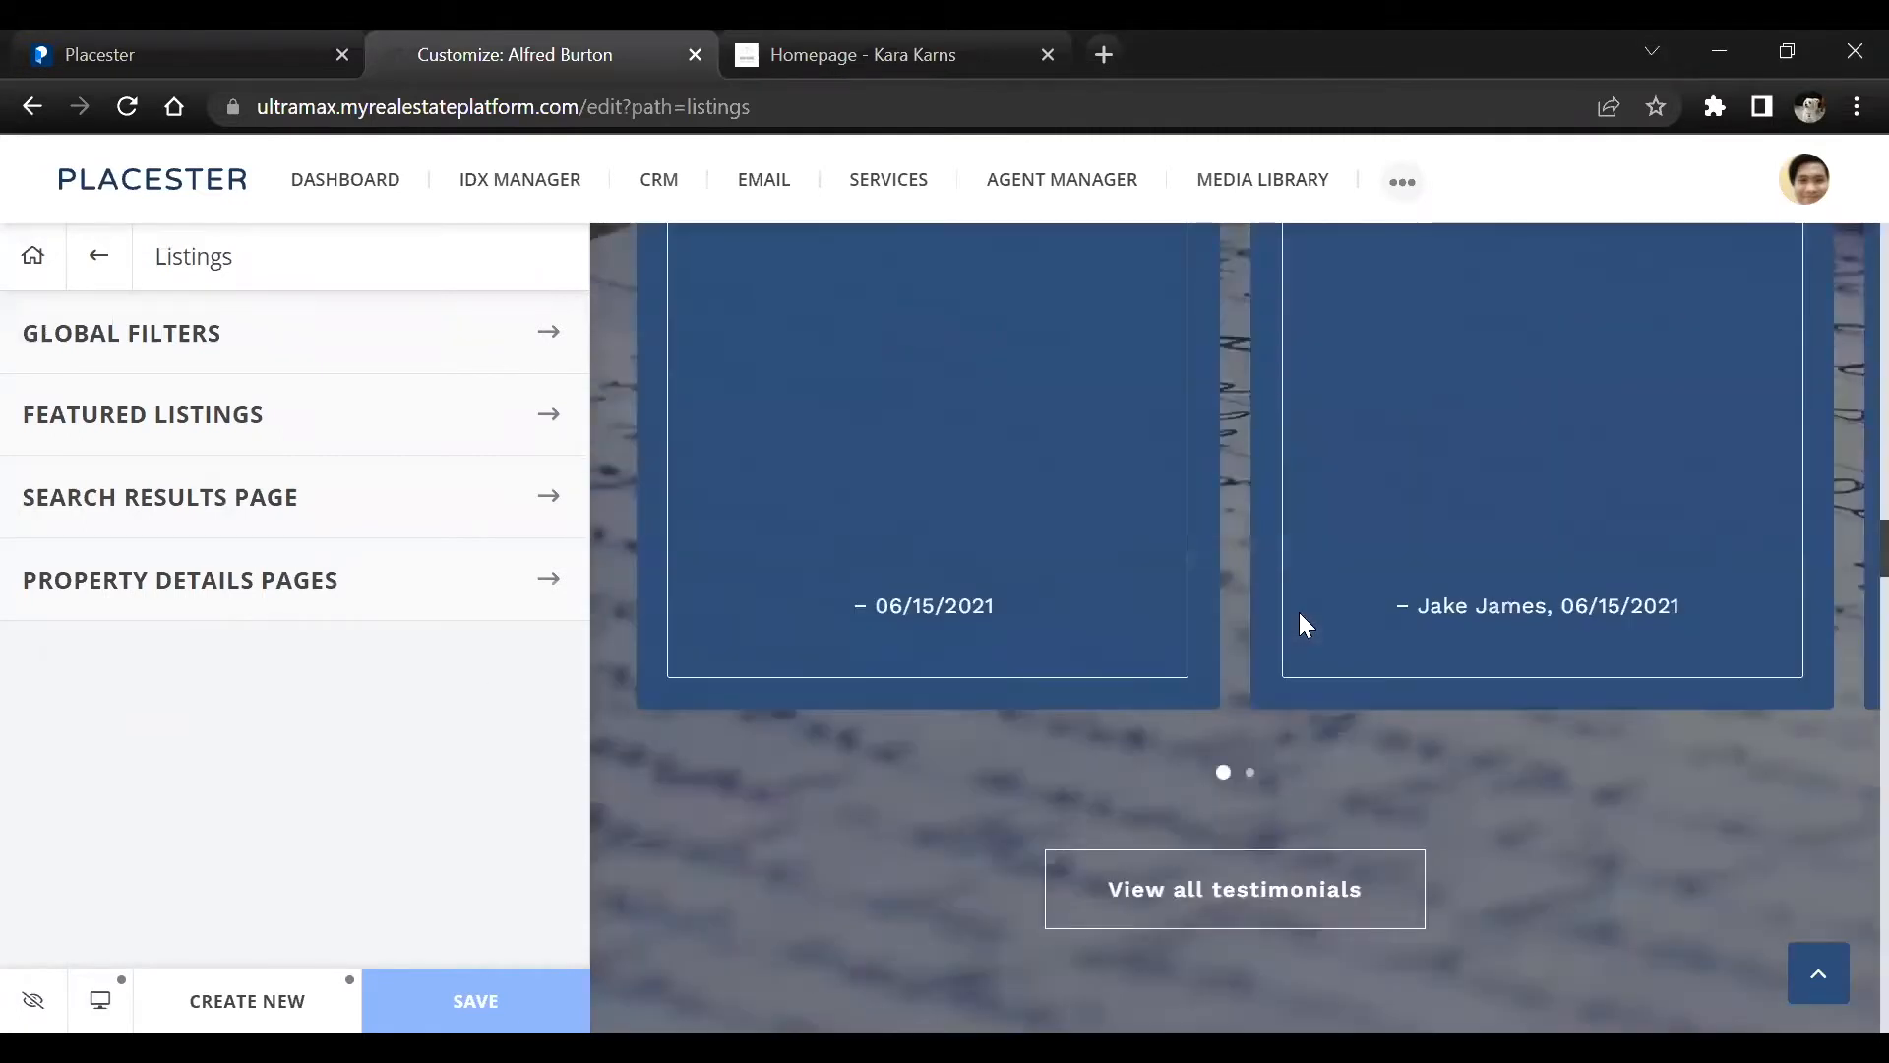
{"action": "scroll", "coordinate": [1842, 439], "scroll_direction": "up", "scroll_amount": 8}
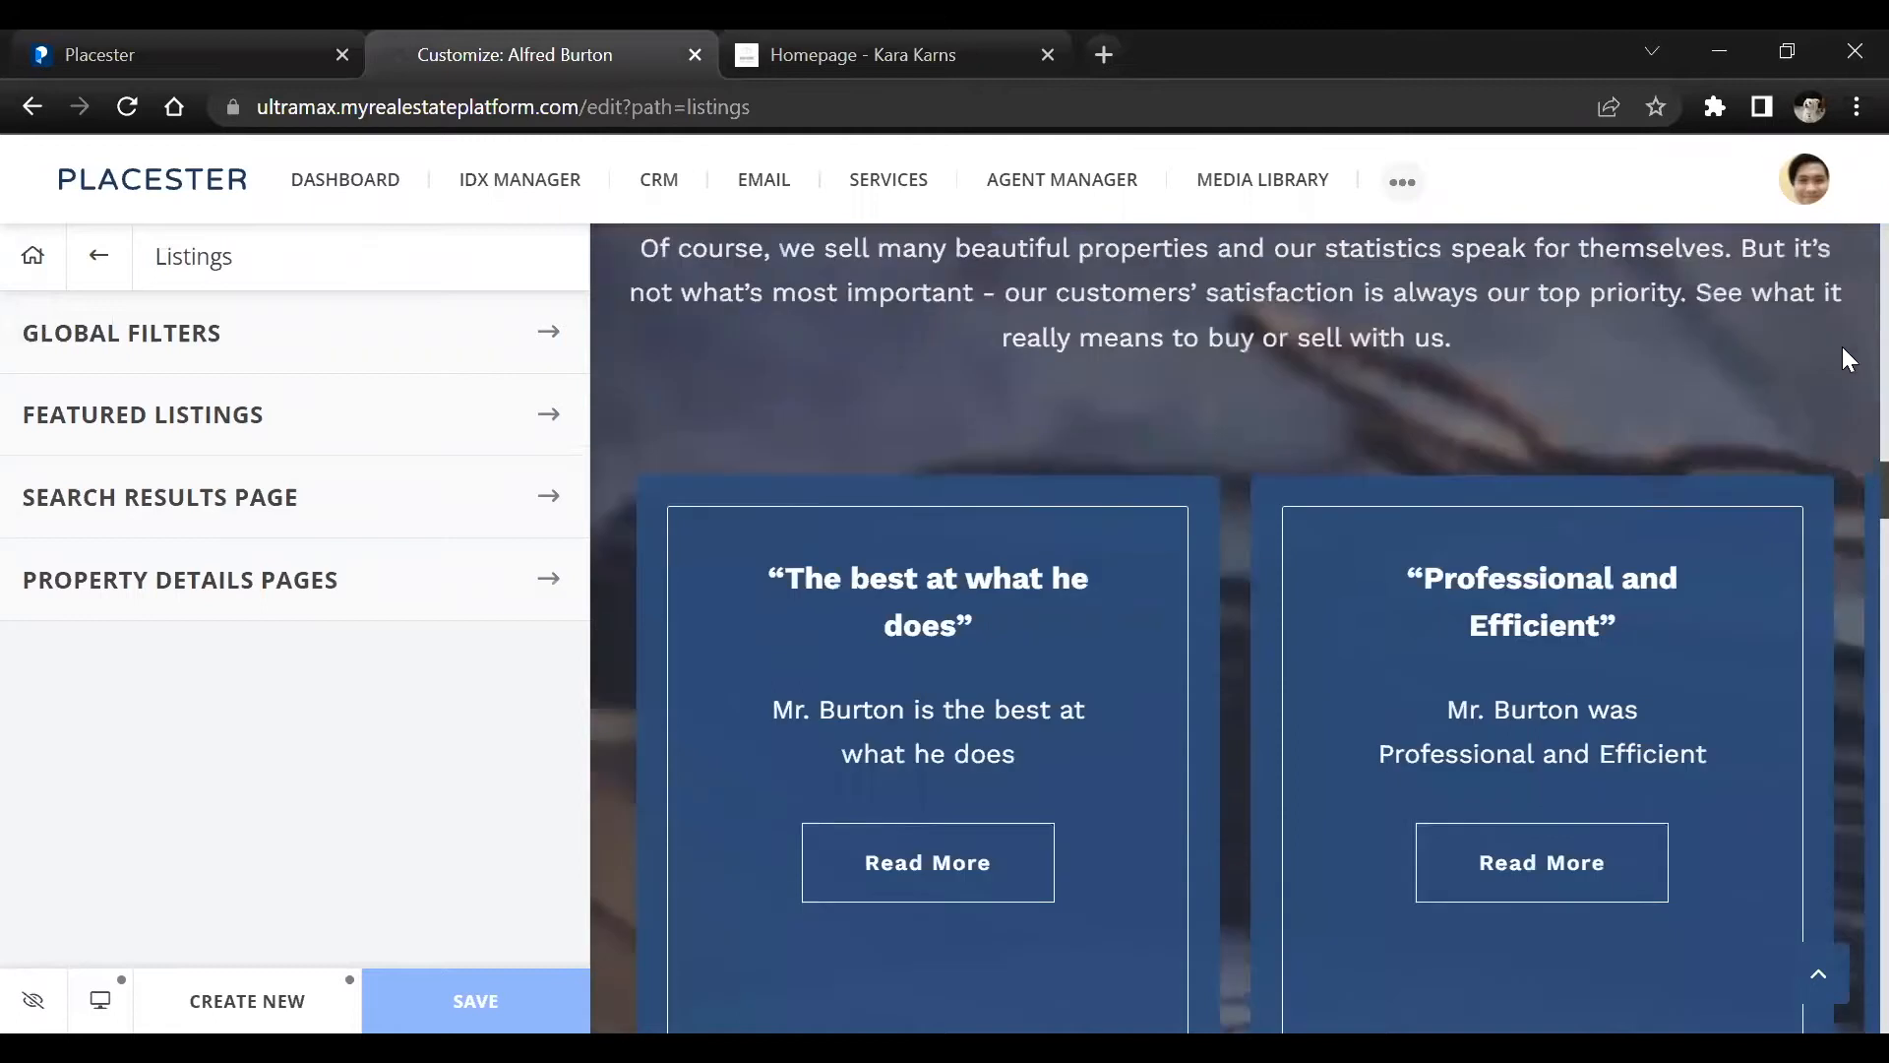
{"action": "scroll", "coordinate": [1840, 292], "scroll_direction": "up", "scroll_amount": 8}
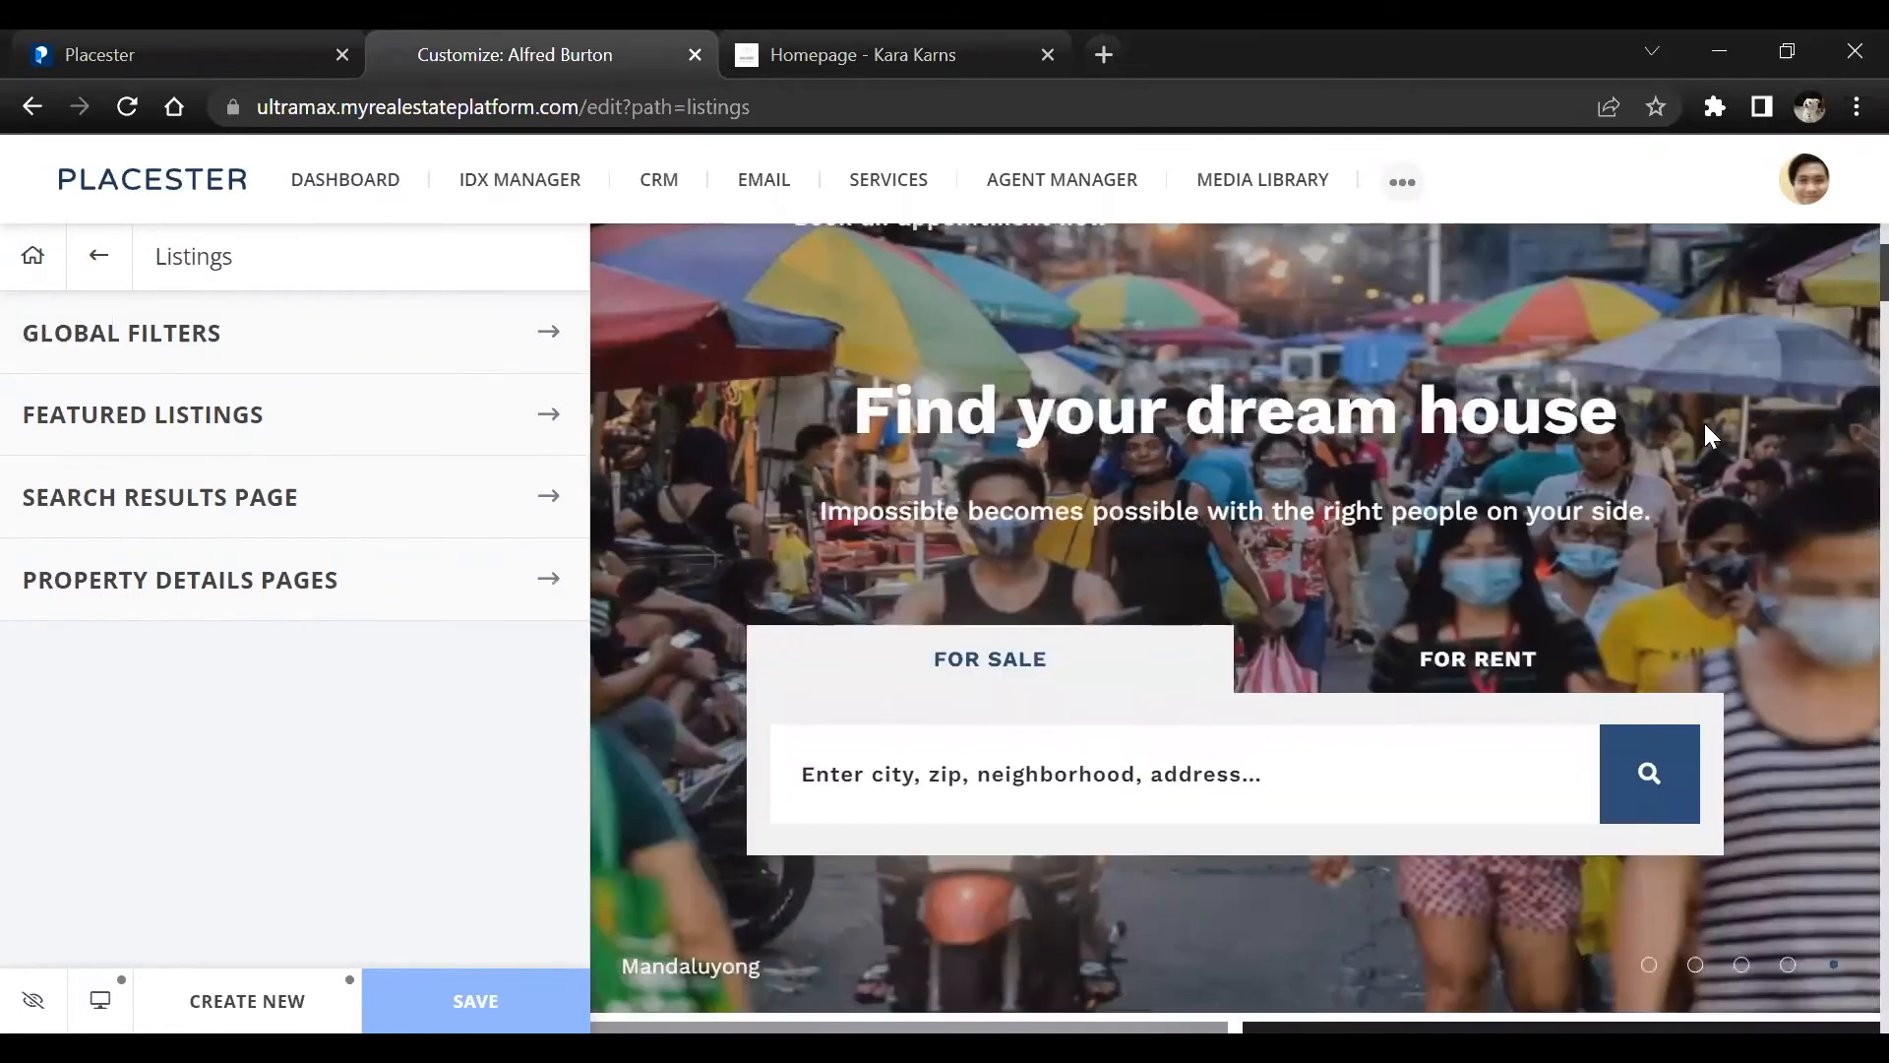
Open the Featured Listings settings under Listings and review their filter criteria options and list of search results
{"action": "scroll", "coordinate": [1704, 424], "scroll_direction": "down", "scroll_amount": 5}
{"action": "scroll", "coordinate": [1575, 443], "scroll_direction": "down", "scroll_amount": 3}
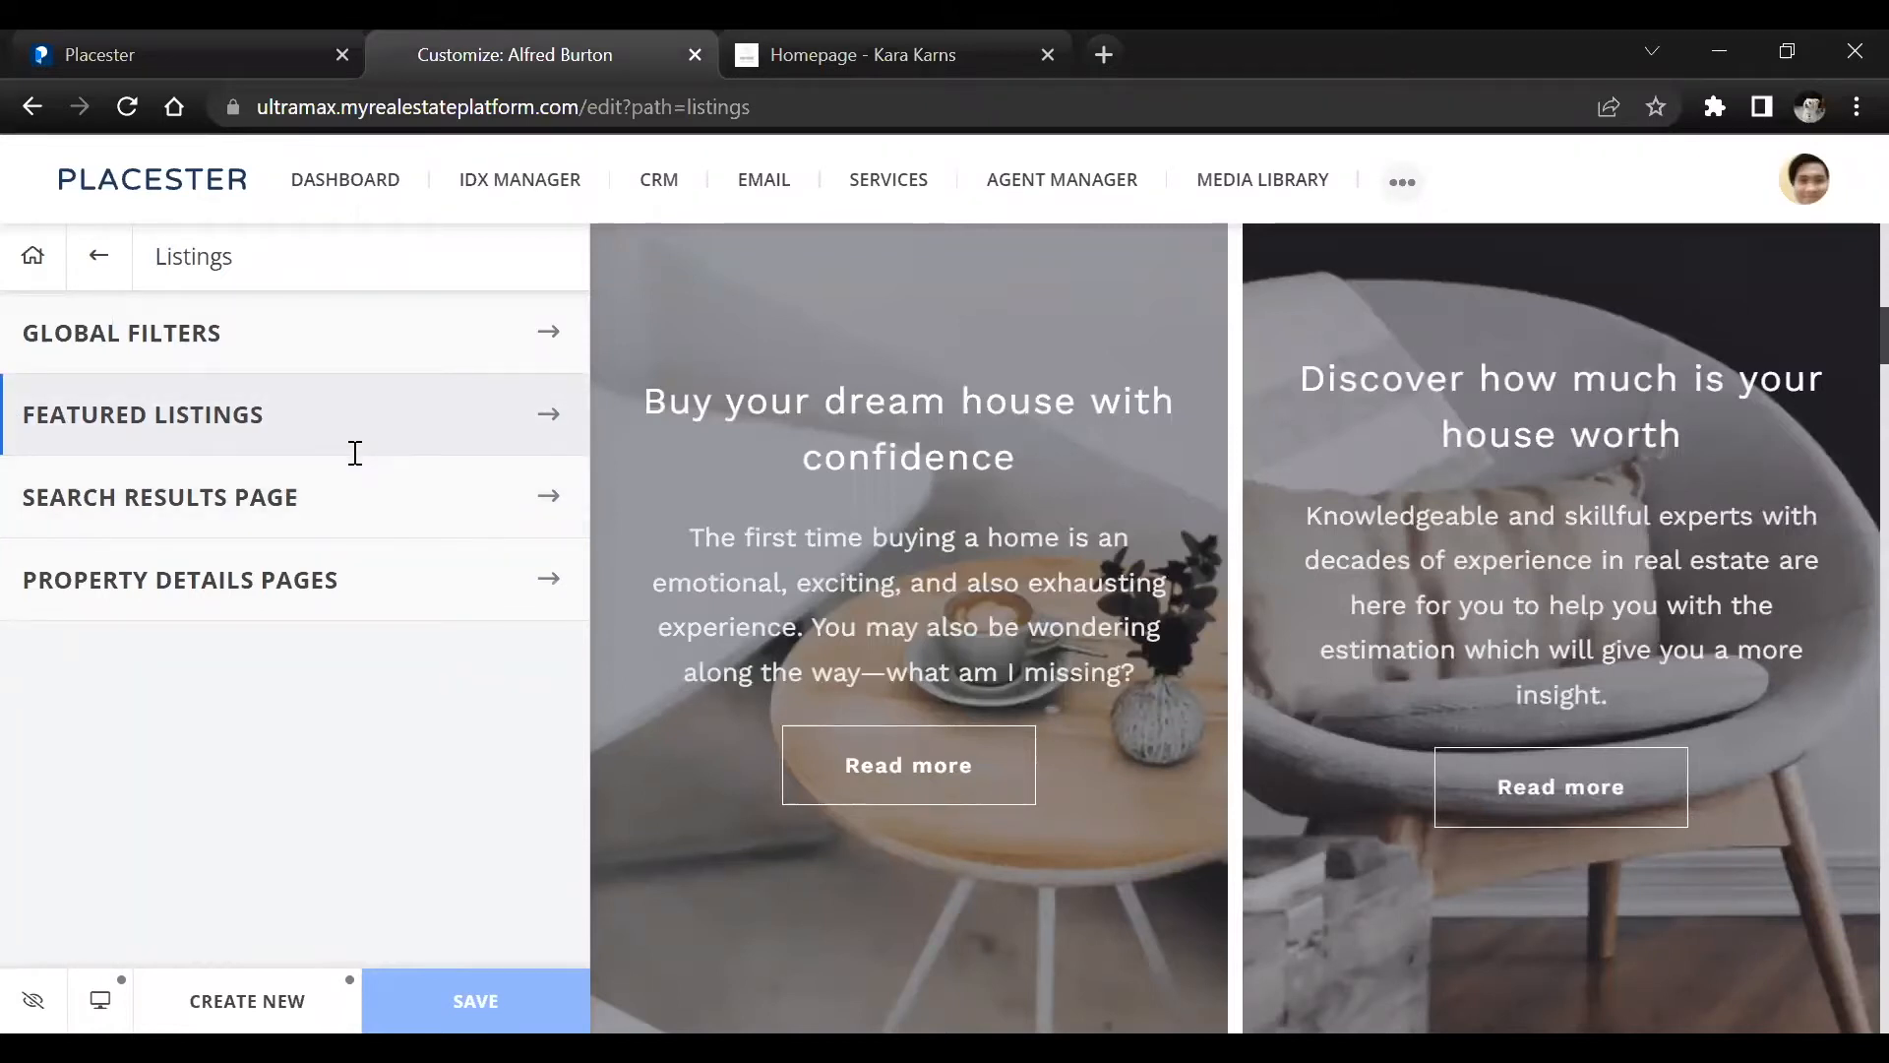
{"action": "left_click", "coordinate": [99, 256]}
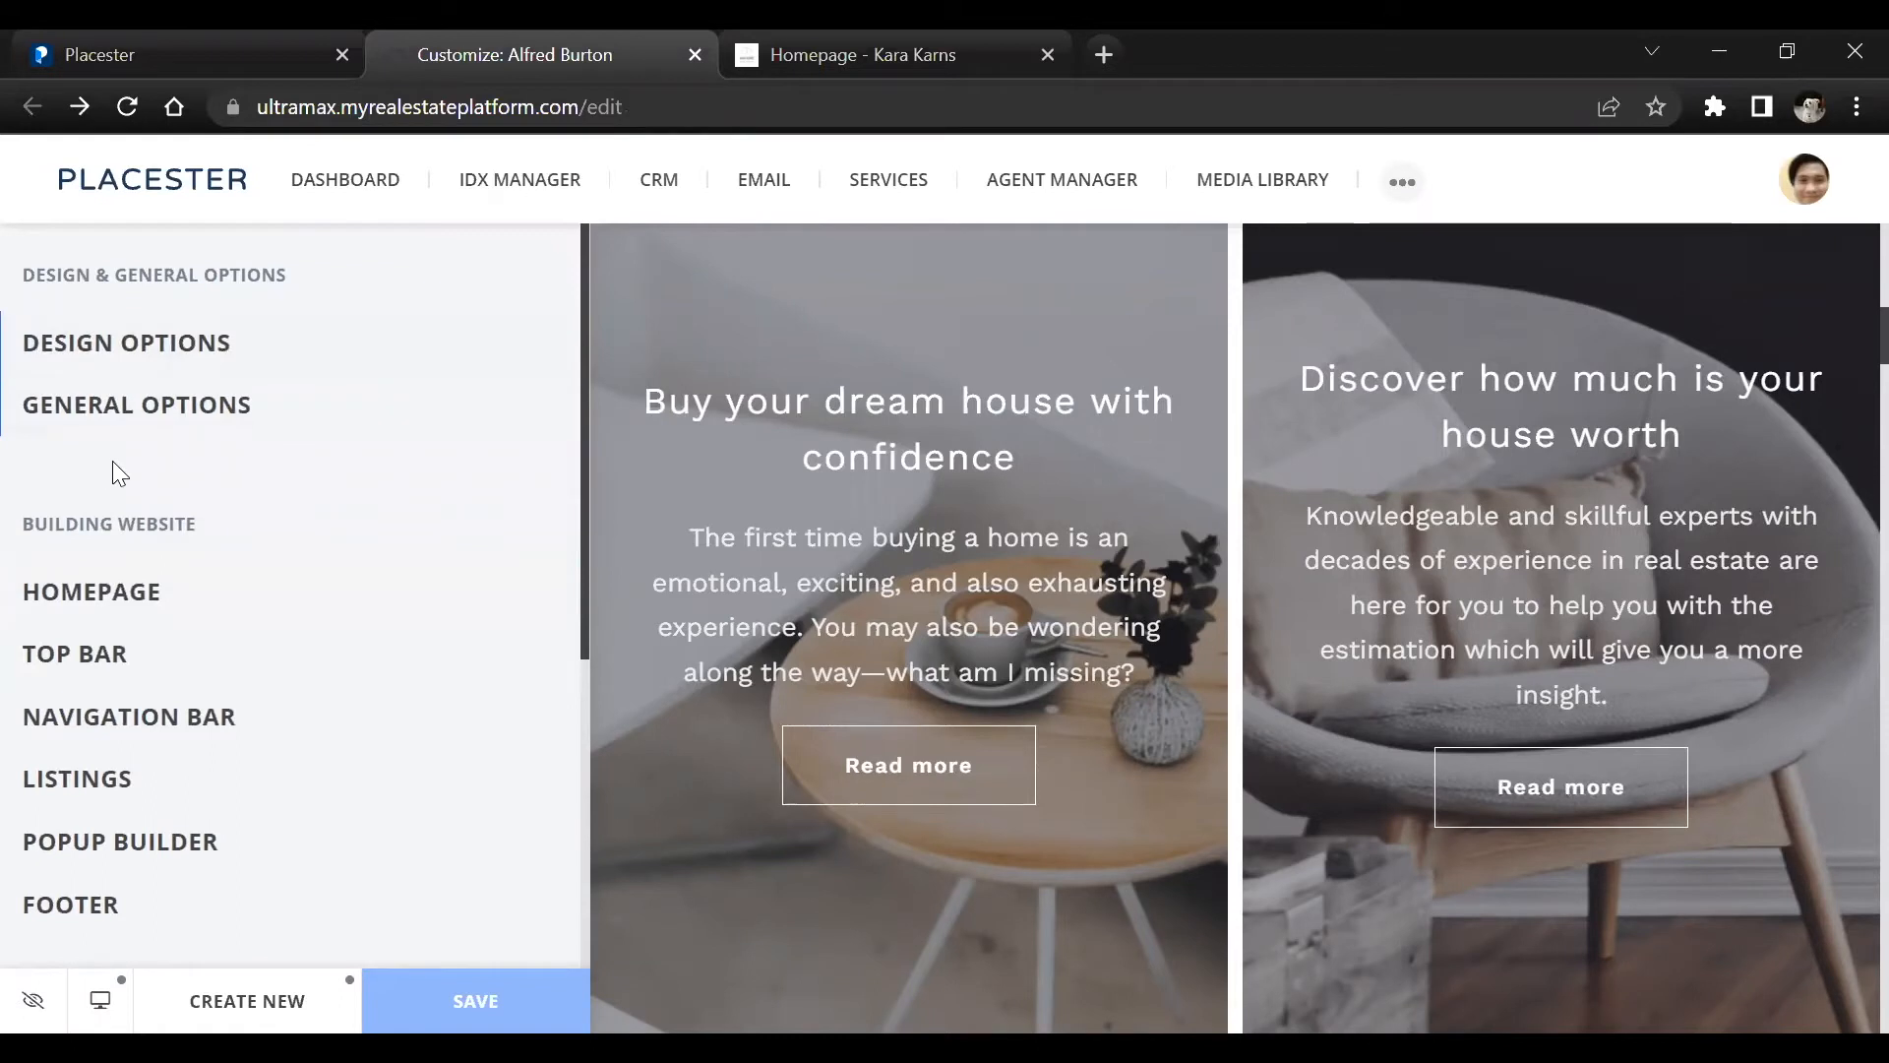
{"action": "left_click", "coordinate": [110, 787]}
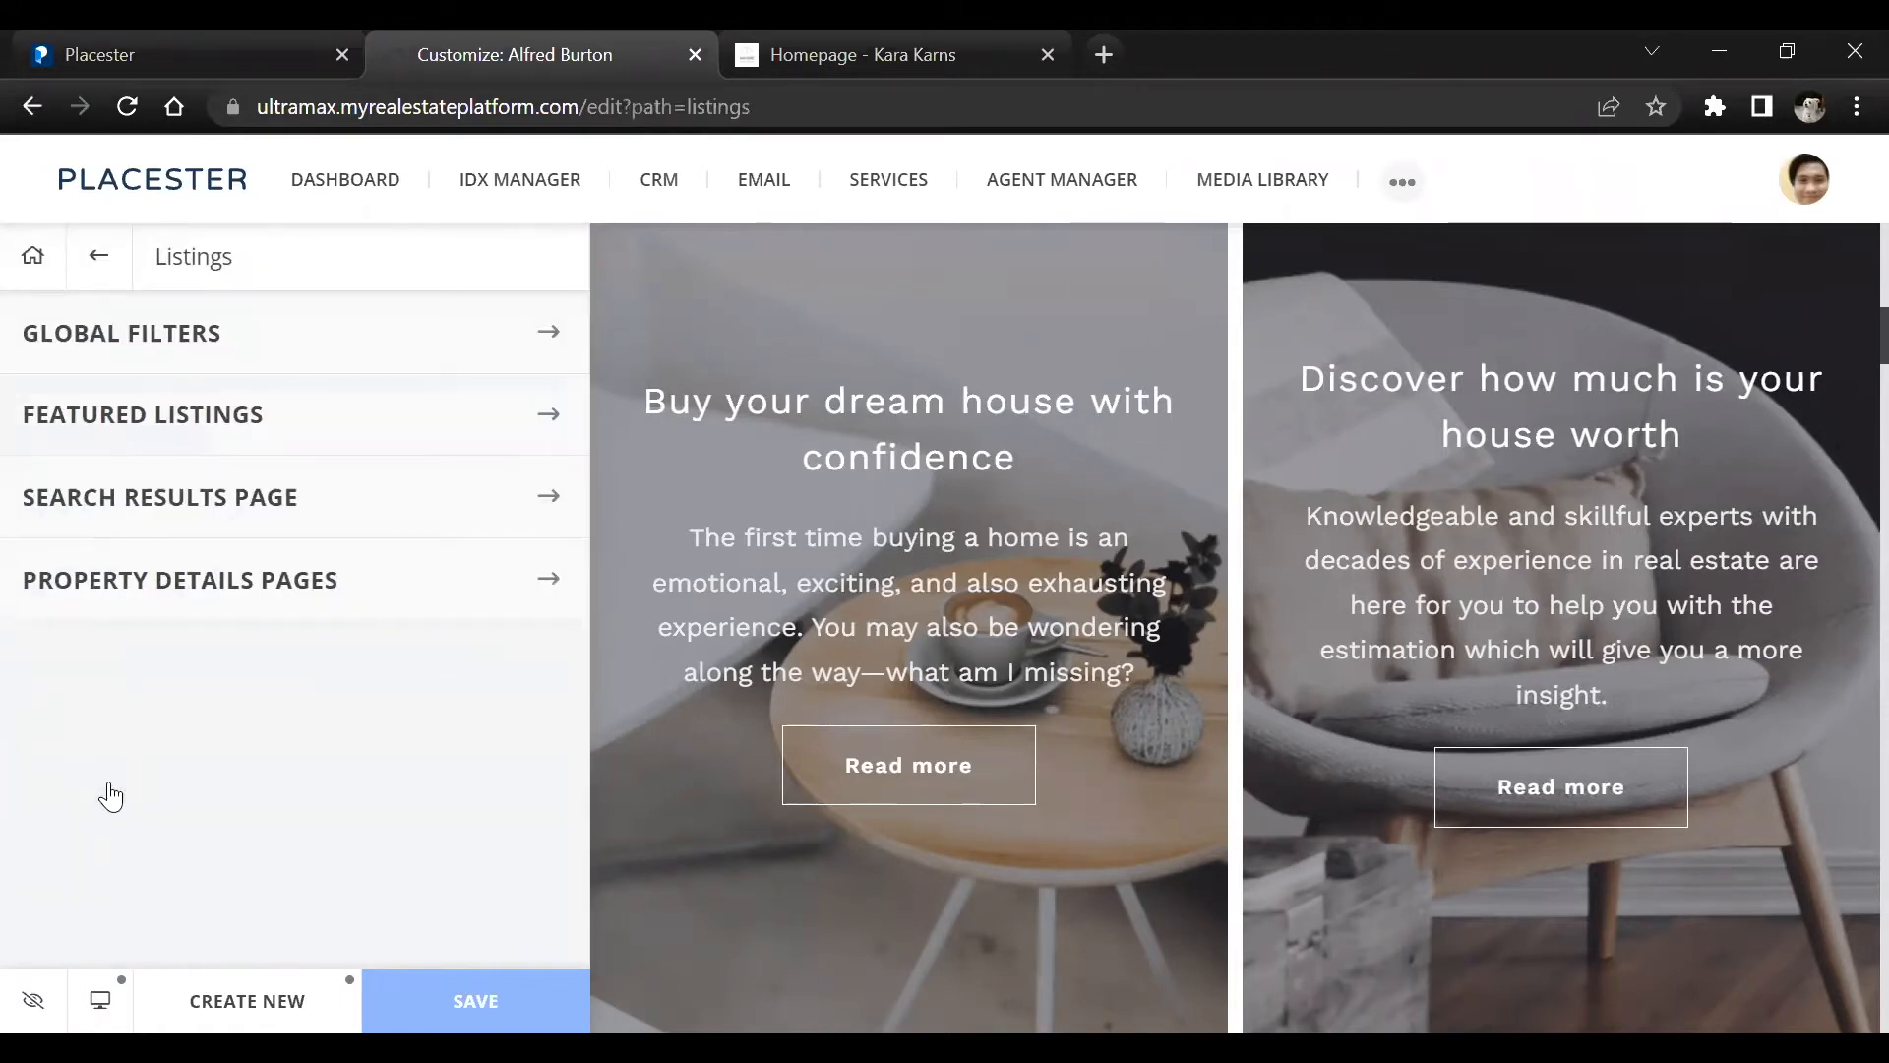
{"action": "left_click", "coordinate": [182, 431]}
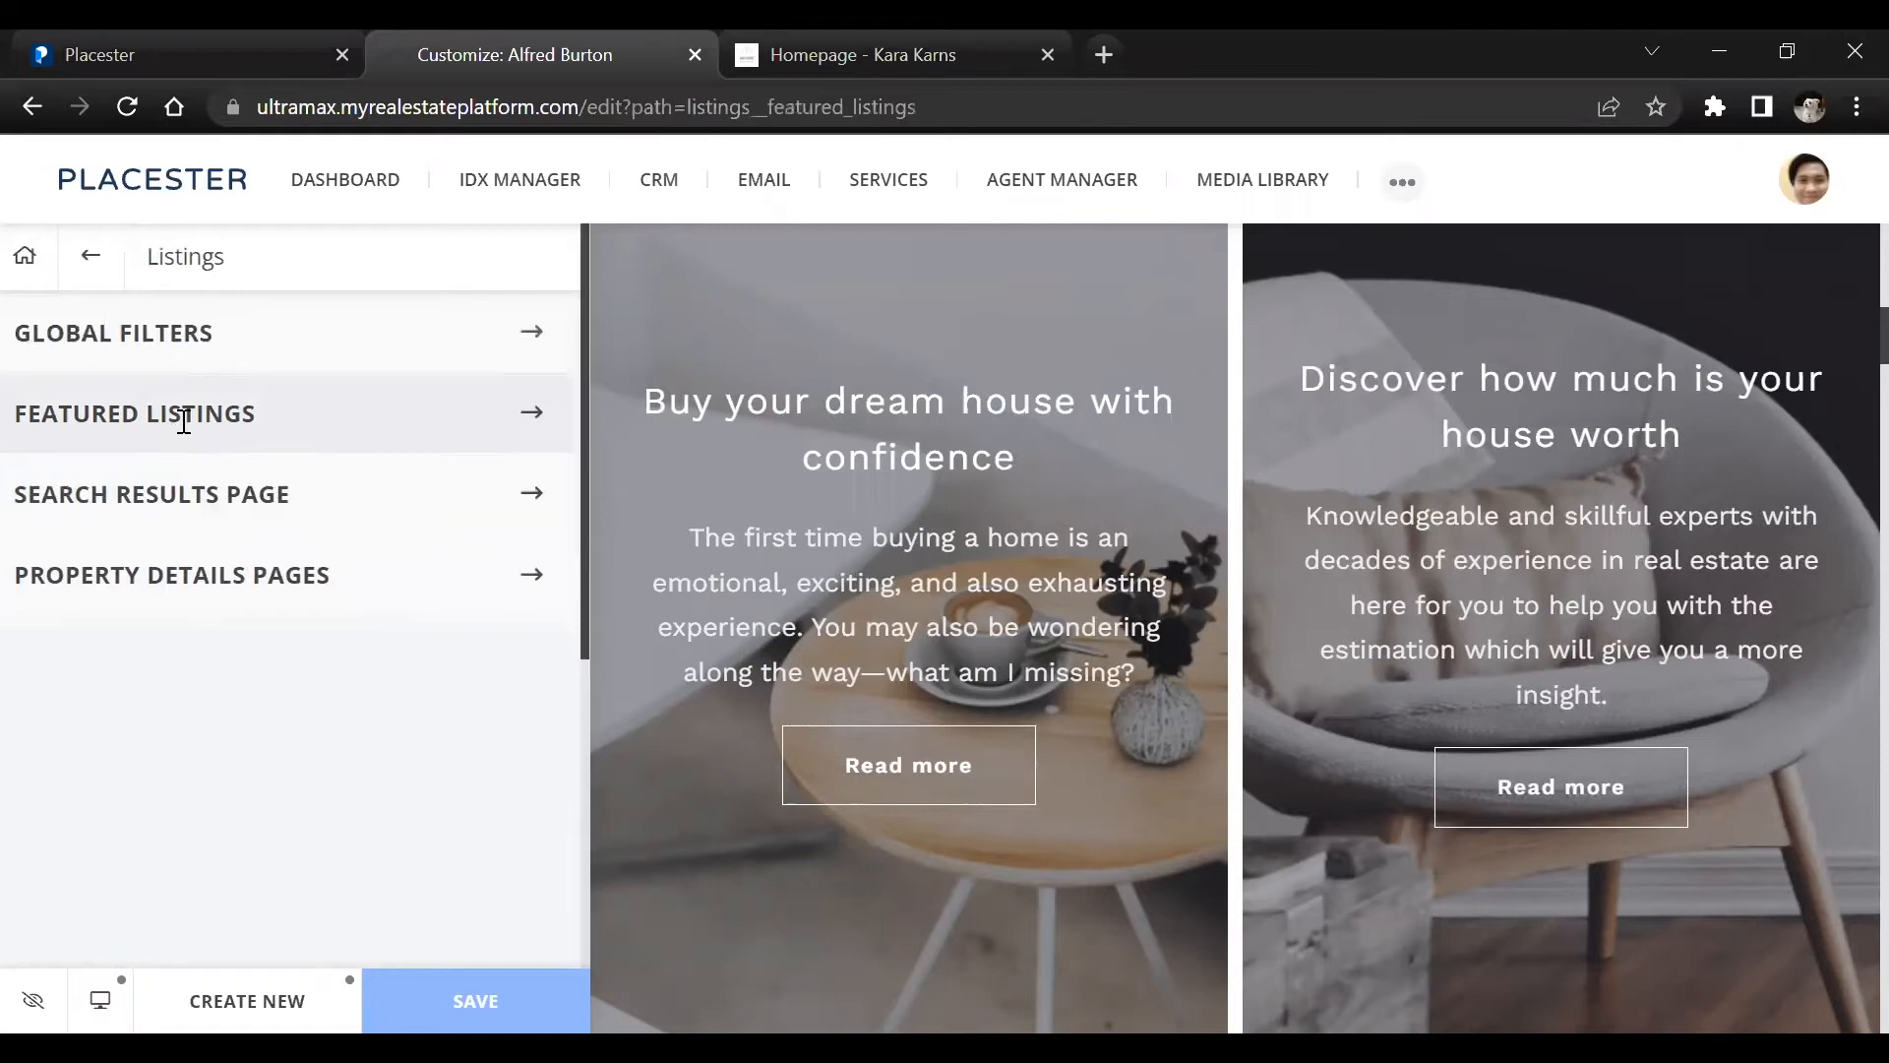
{"action": "scroll", "coordinate": [189, 447], "scroll_direction": "down", "scroll_amount": 1}
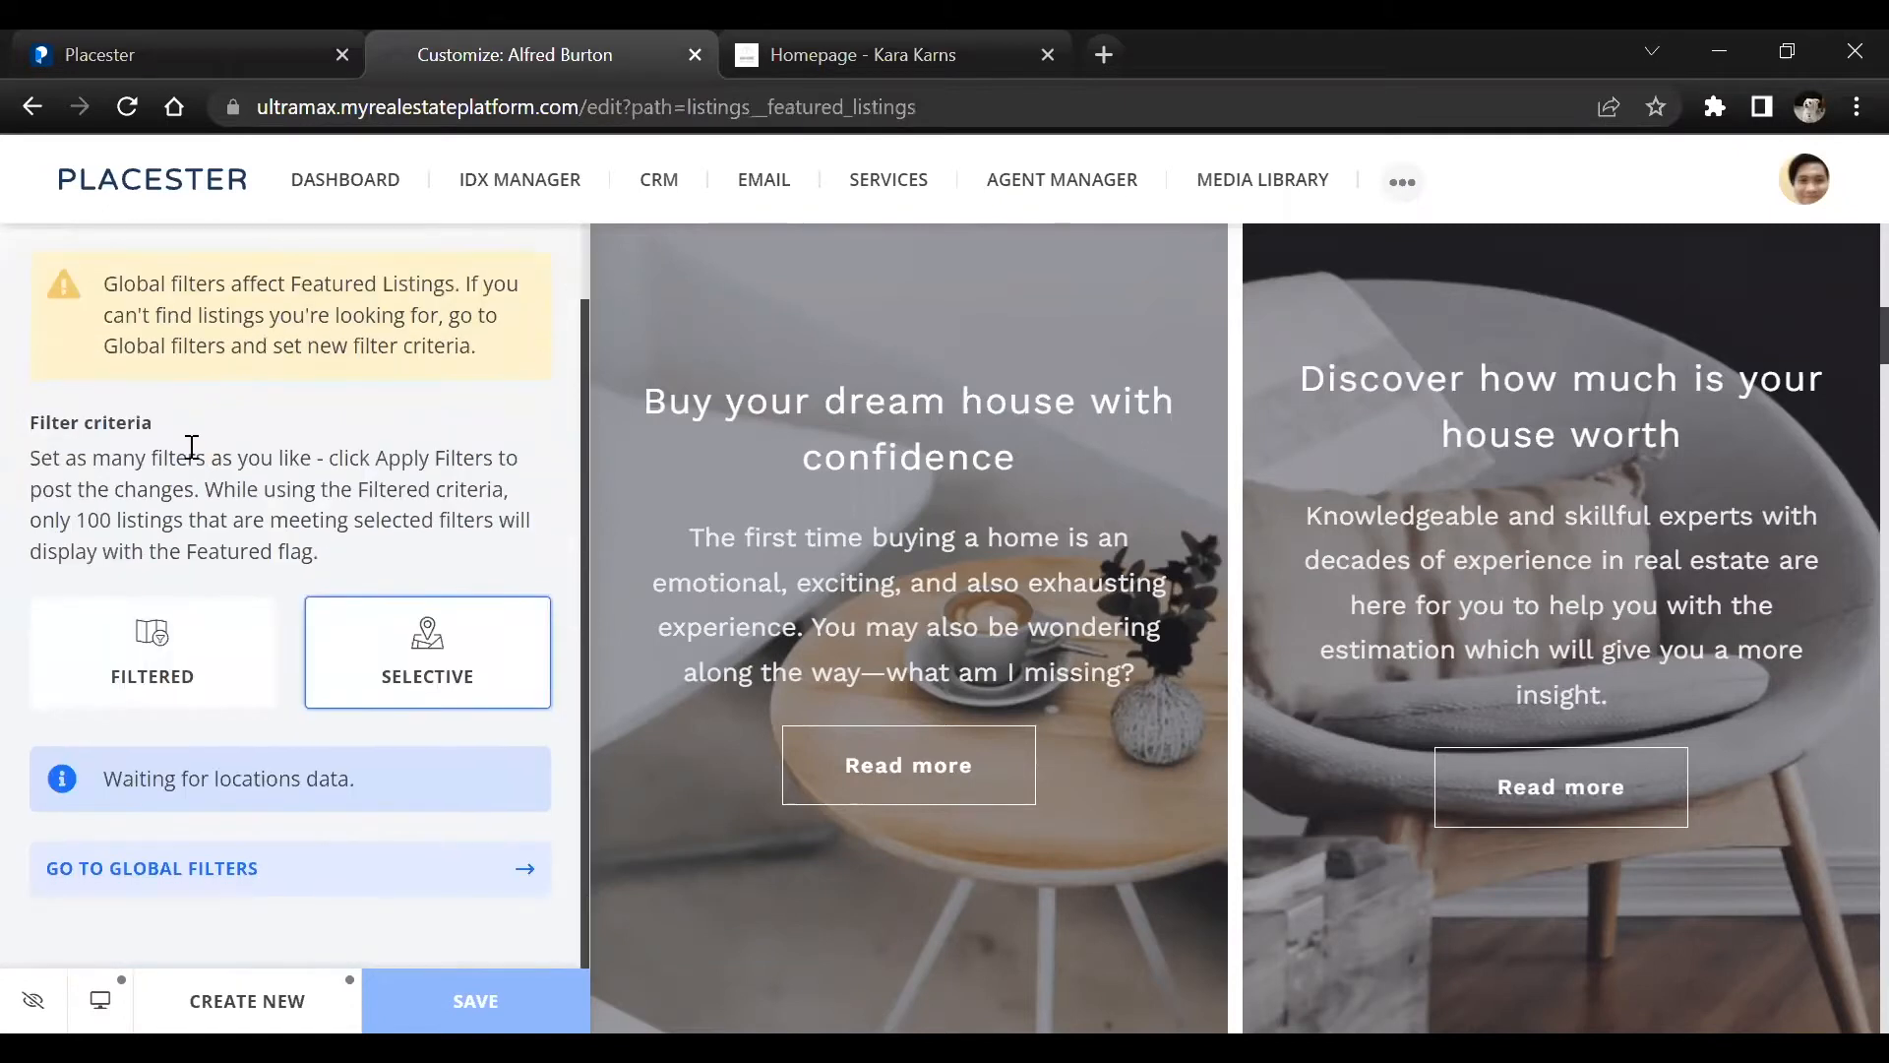
{"action": "scroll", "coordinate": [251, 432], "scroll_direction": "down", "scroll_amount": 3}
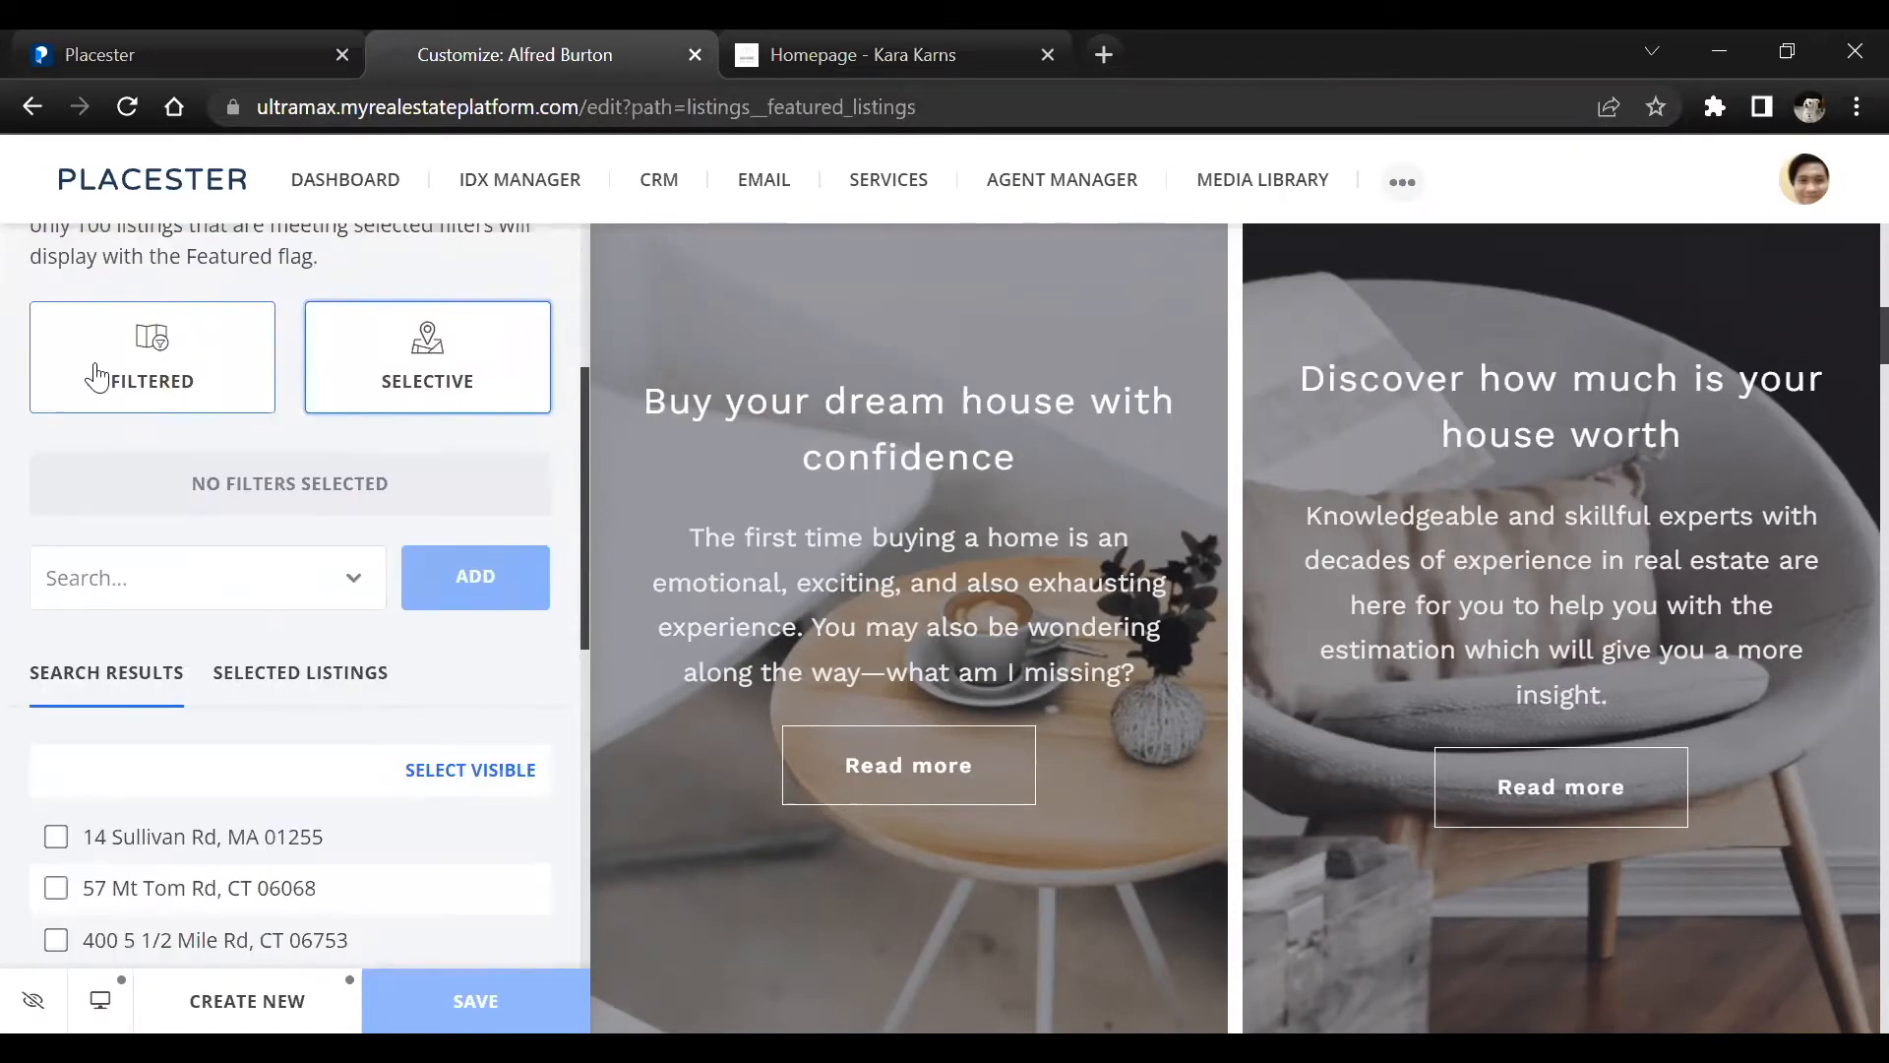
{"action": "scroll", "coordinate": [241, 614], "scroll_direction": "up", "scroll_amount": 3}
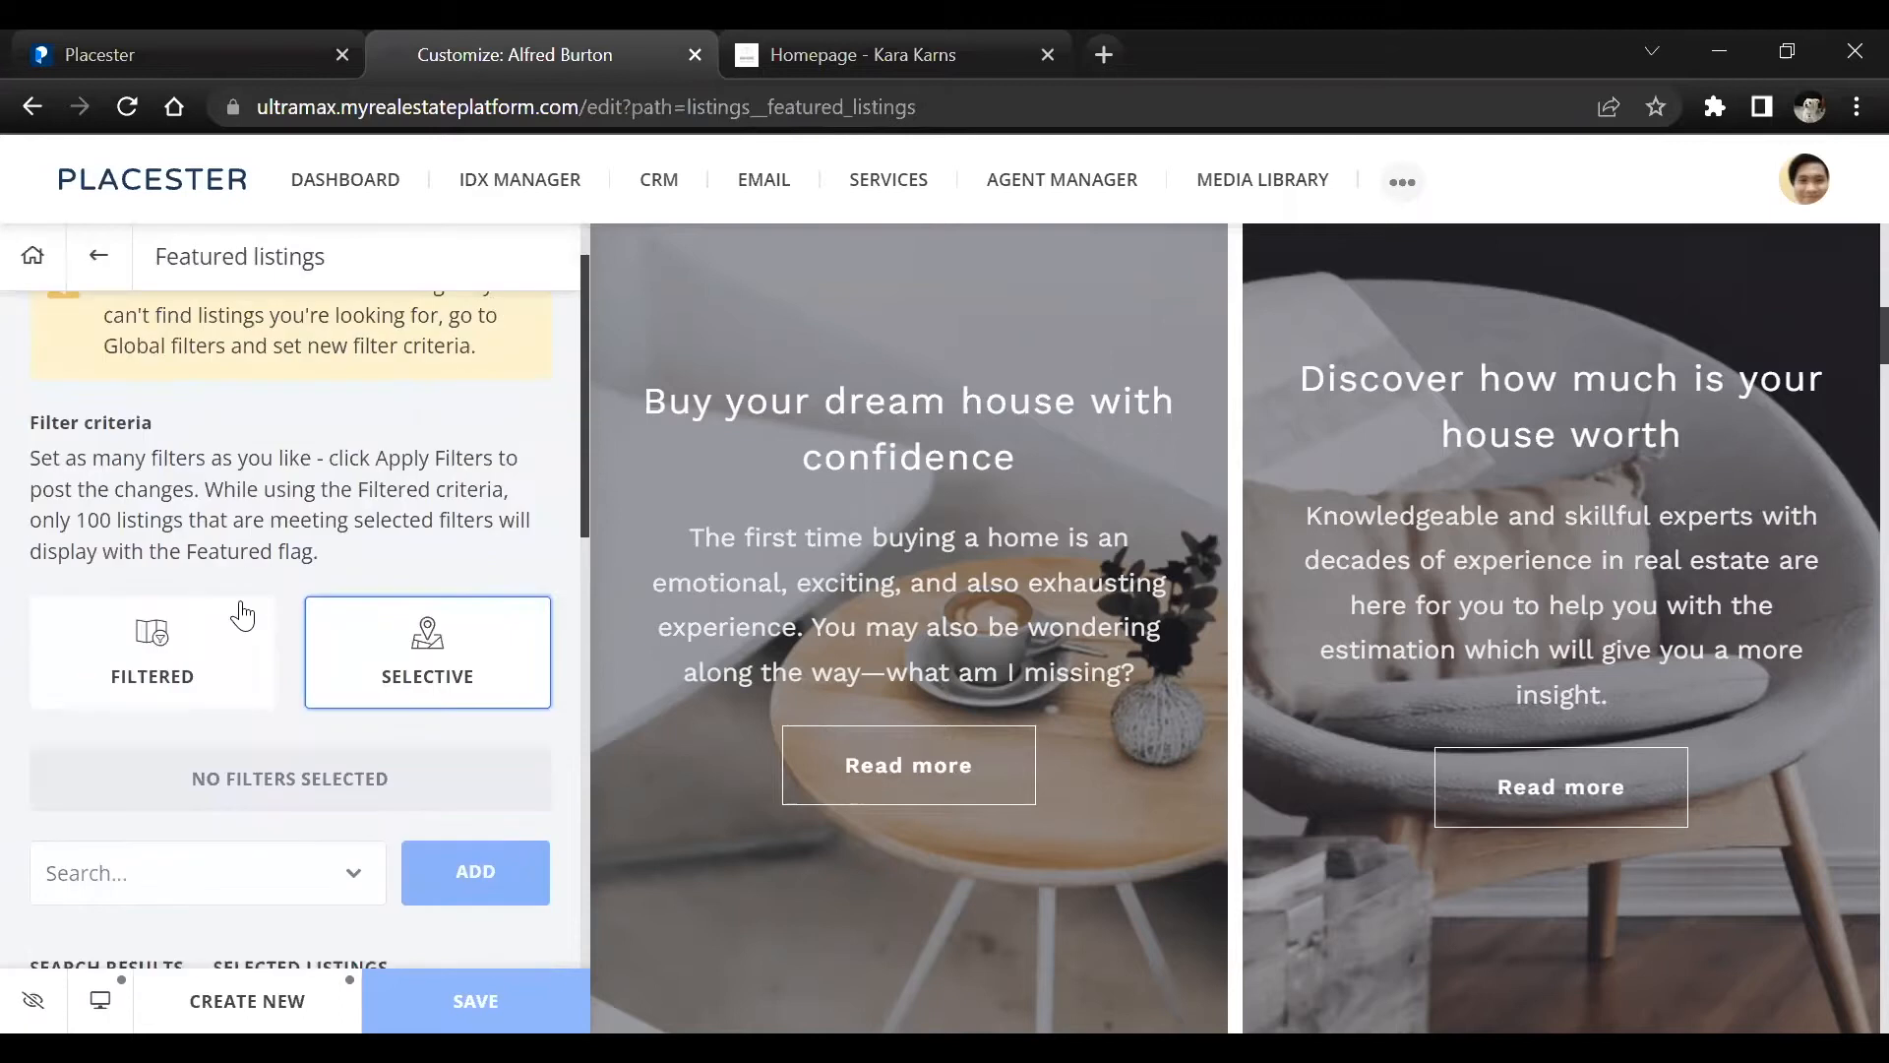
Switch the Featured Listings filter criteria between Filtered and Selective to compare them, leaving Filtered chosen
{"action": "left_click", "coordinate": [182, 665]}
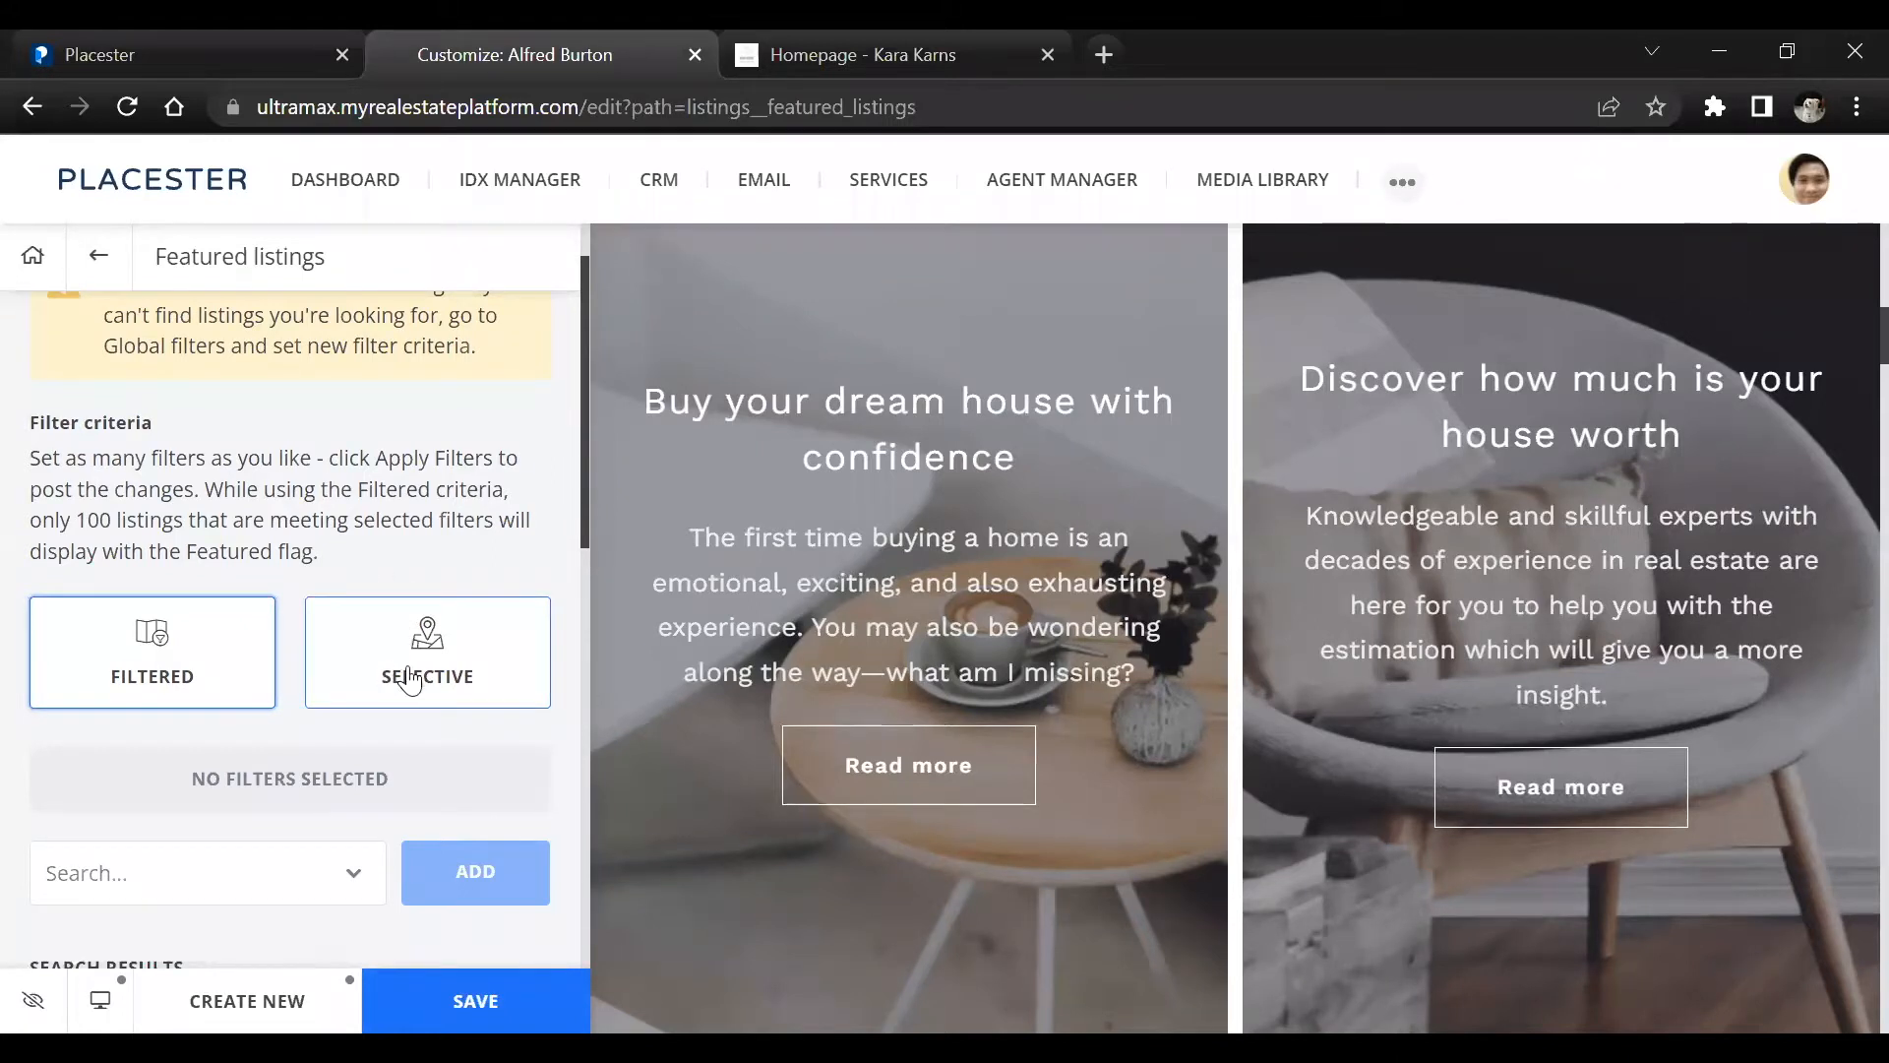
{"action": "left_click", "coordinate": [451, 658]}
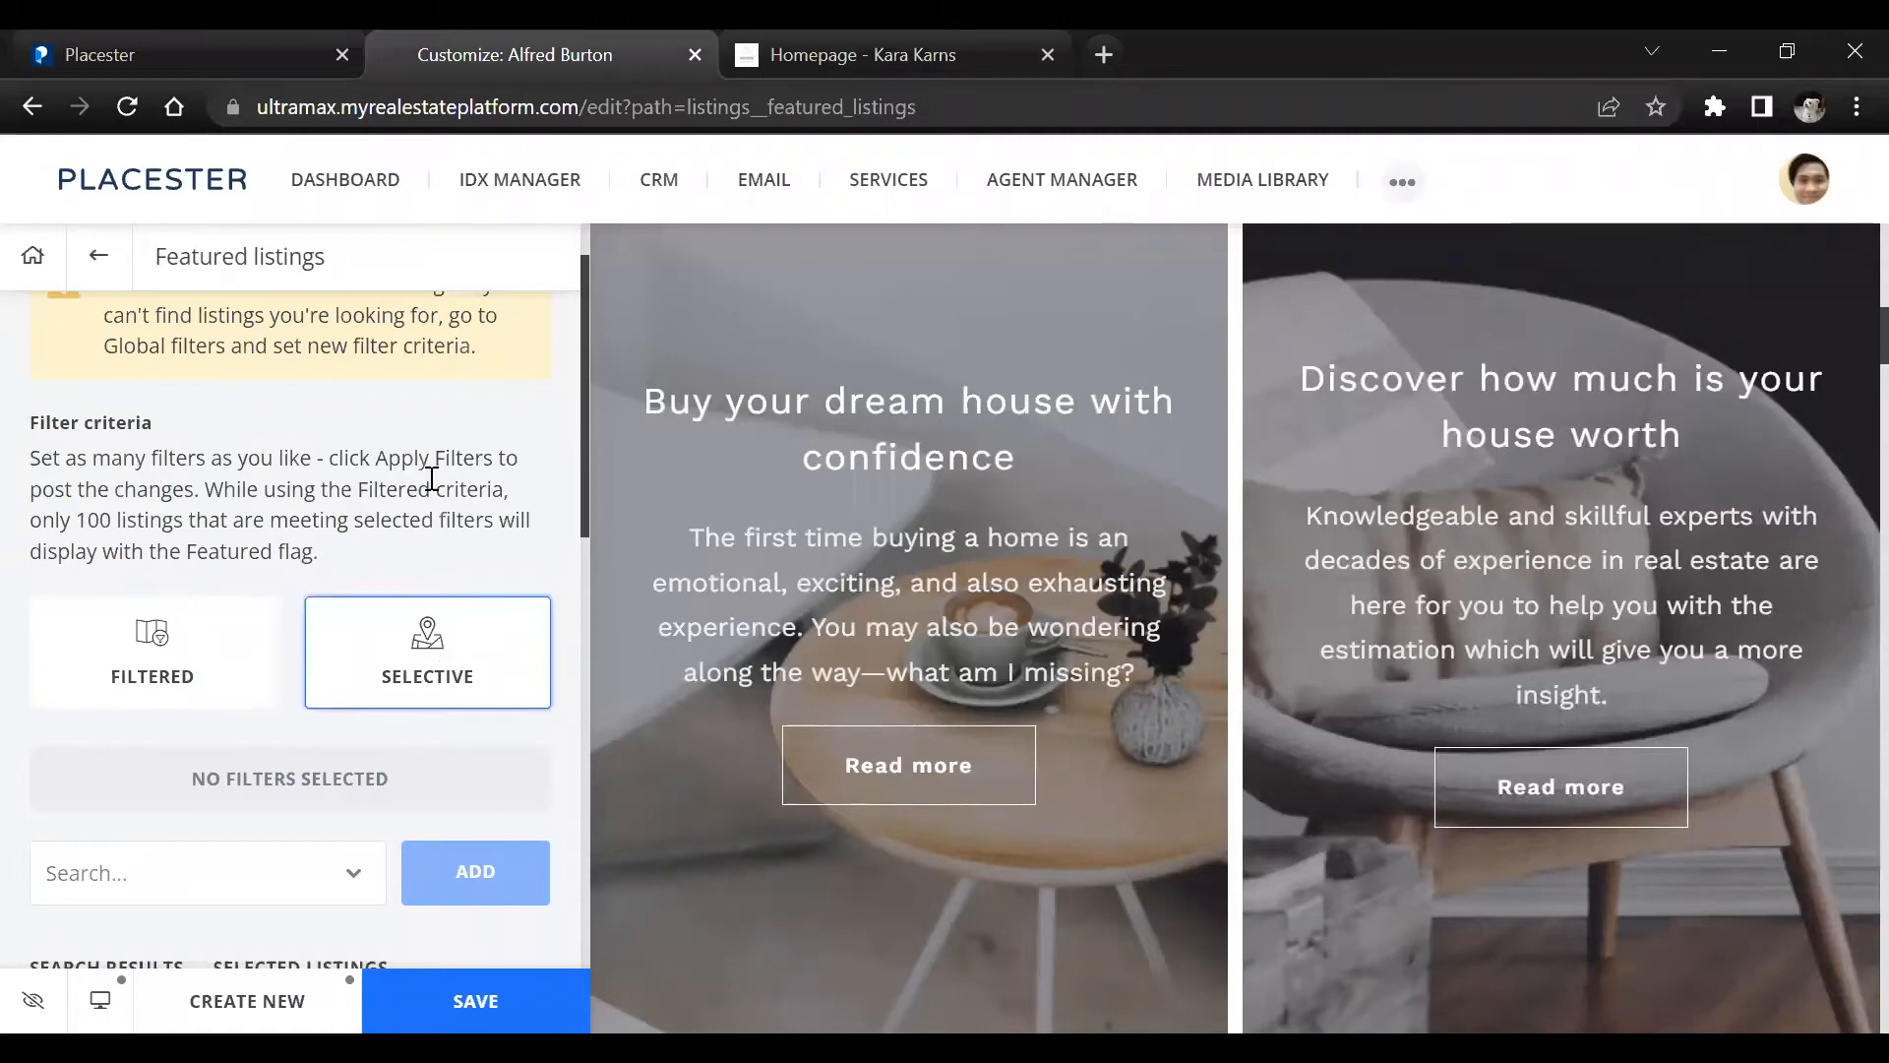
{"action": "scroll", "coordinate": [433, 531], "scroll_direction": "down", "scroll_amount": 2}
{"action": "left_click", "coordinate": [161, 516]}
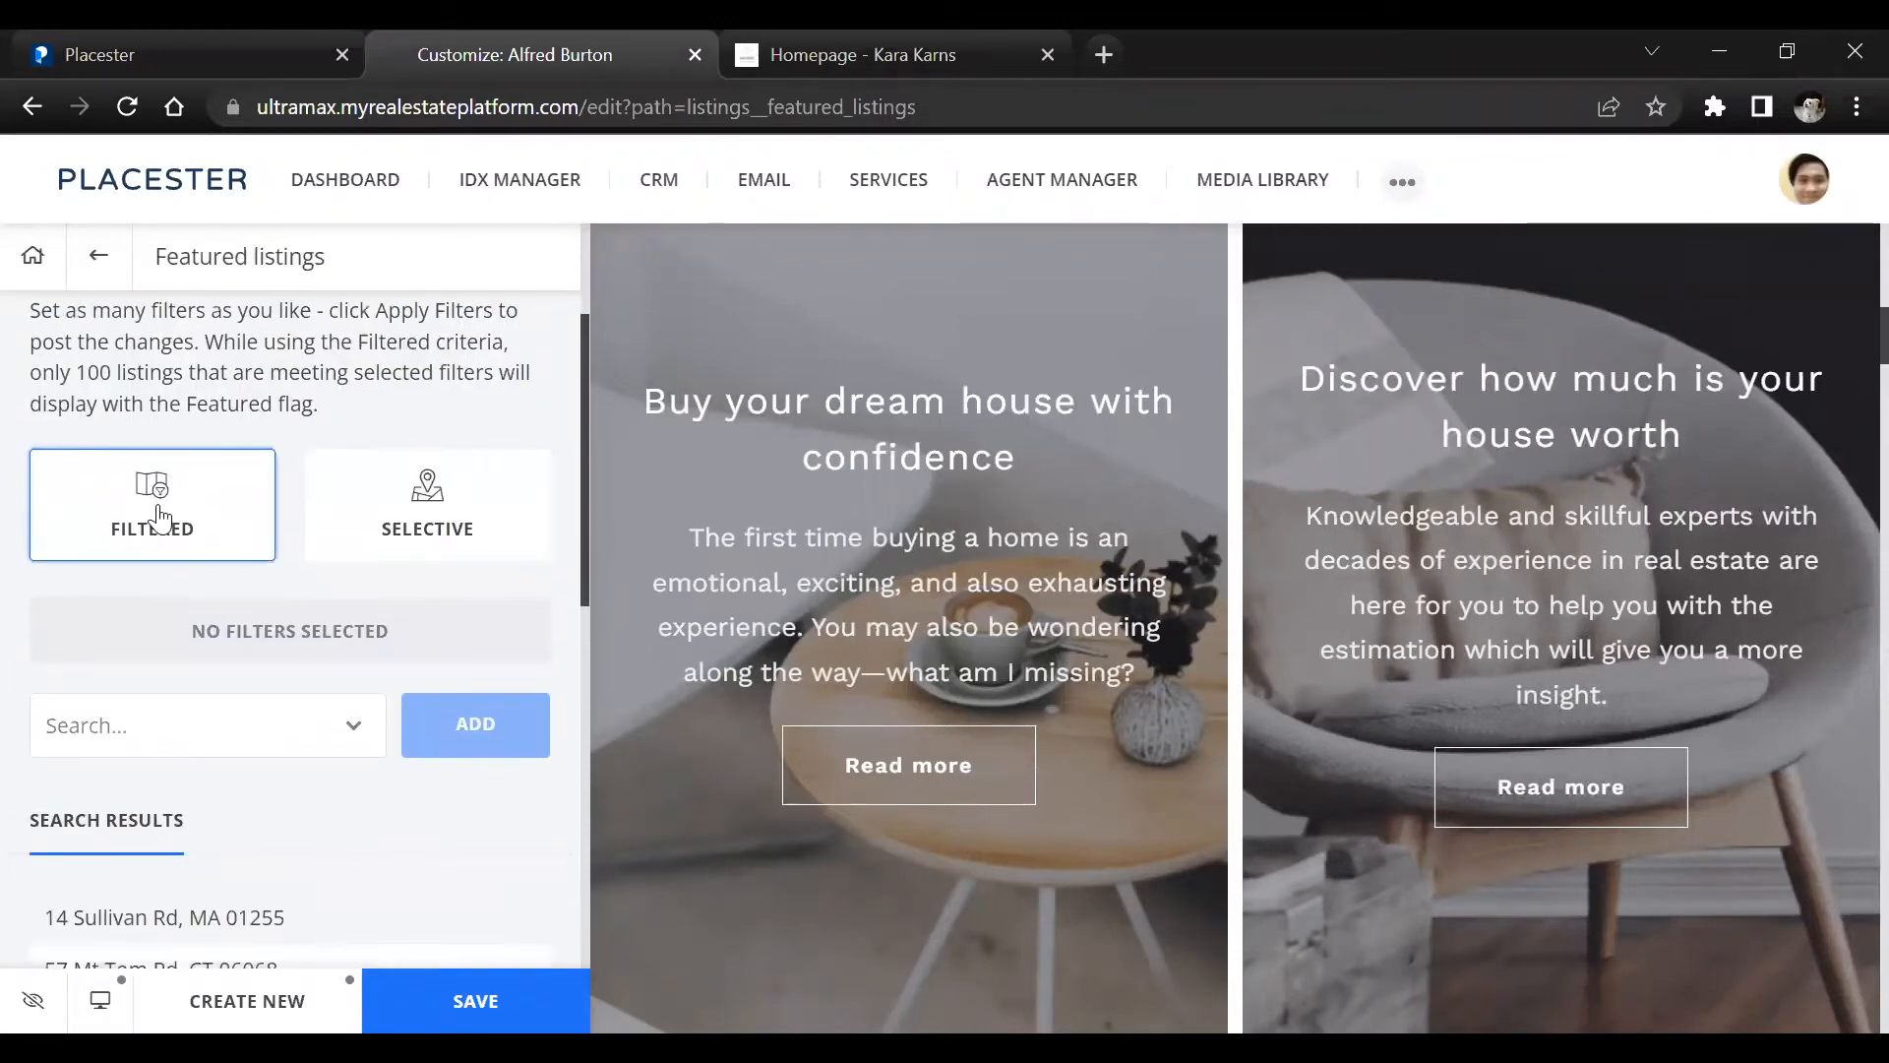
Search the filter types for "agent", add an Agent ID filter to the featured listings, and delete that filter again
{"action": "left_click", "coordinate": [179, 734]}
{"action": "scroll", "coordinate": [325, 644], "scroll_direction": "down", "scroll_amount": 3}
{"action": "type", "text": "agent"}
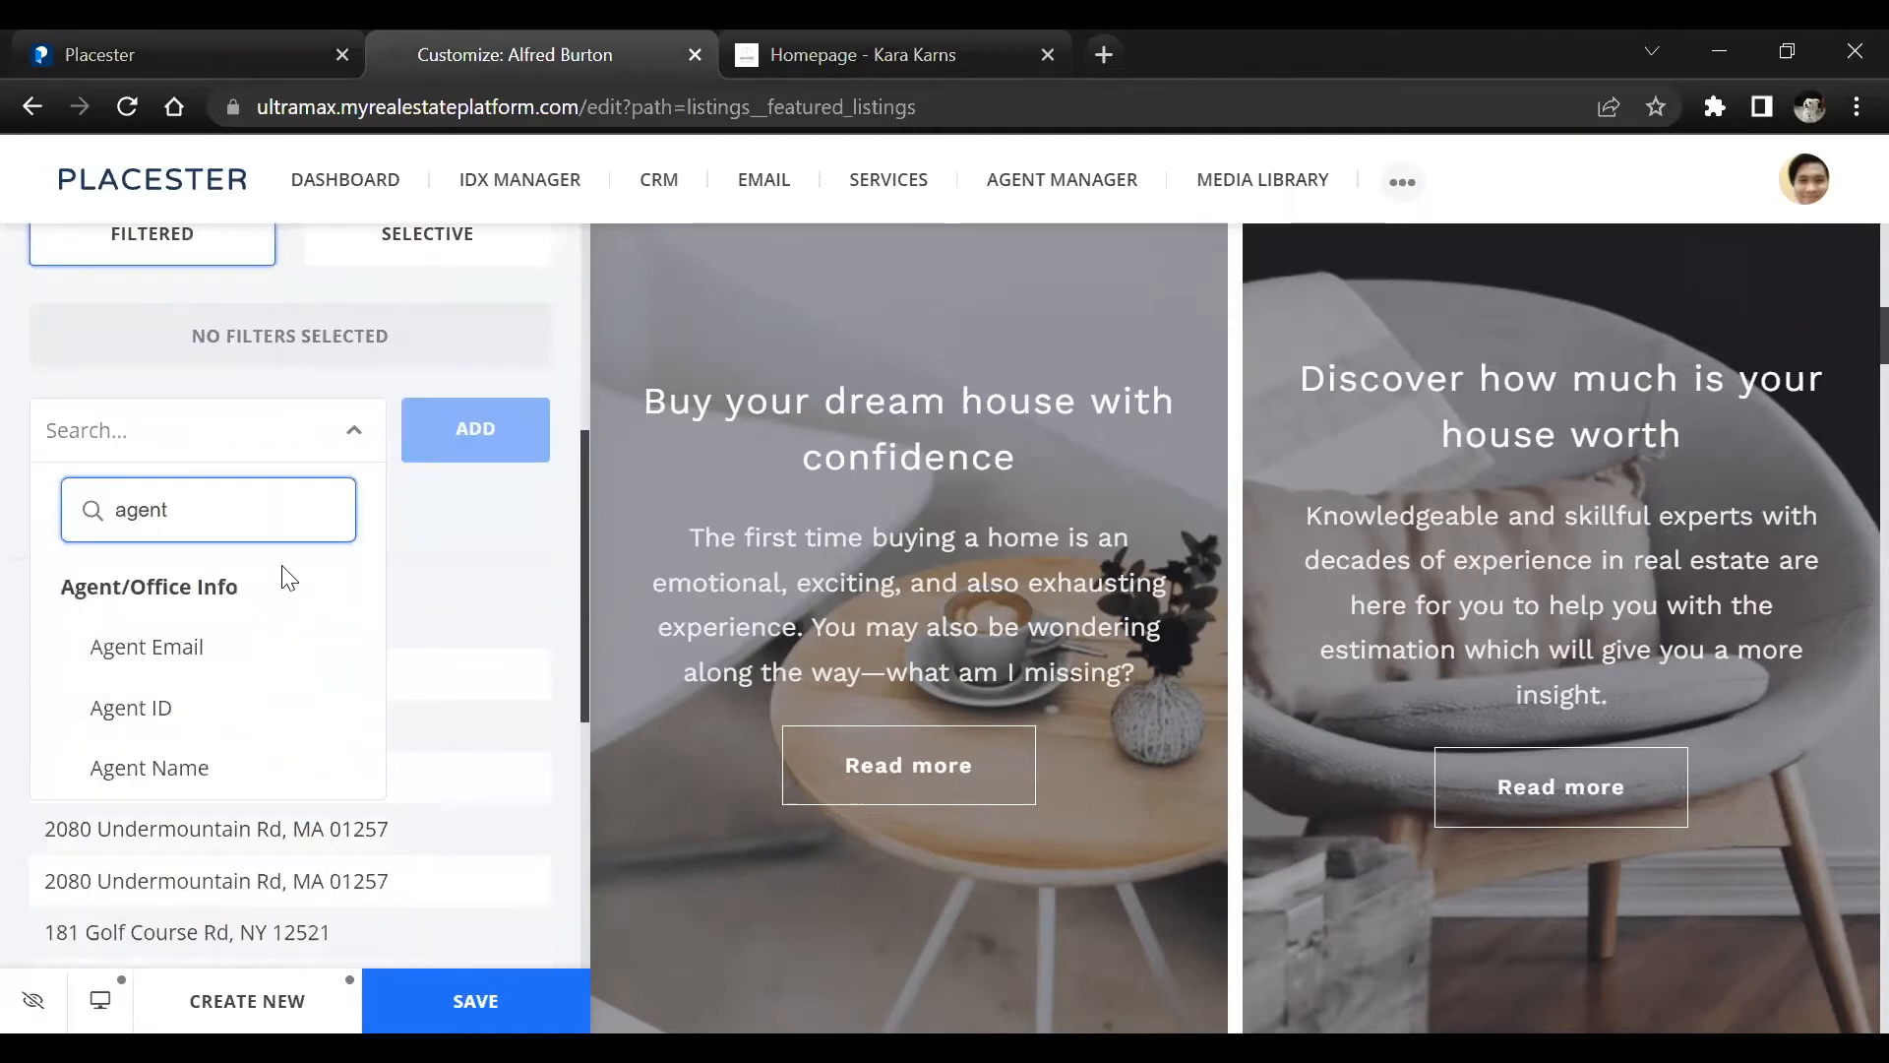
{"action": "left_click", "coordinate": [454, 430]}
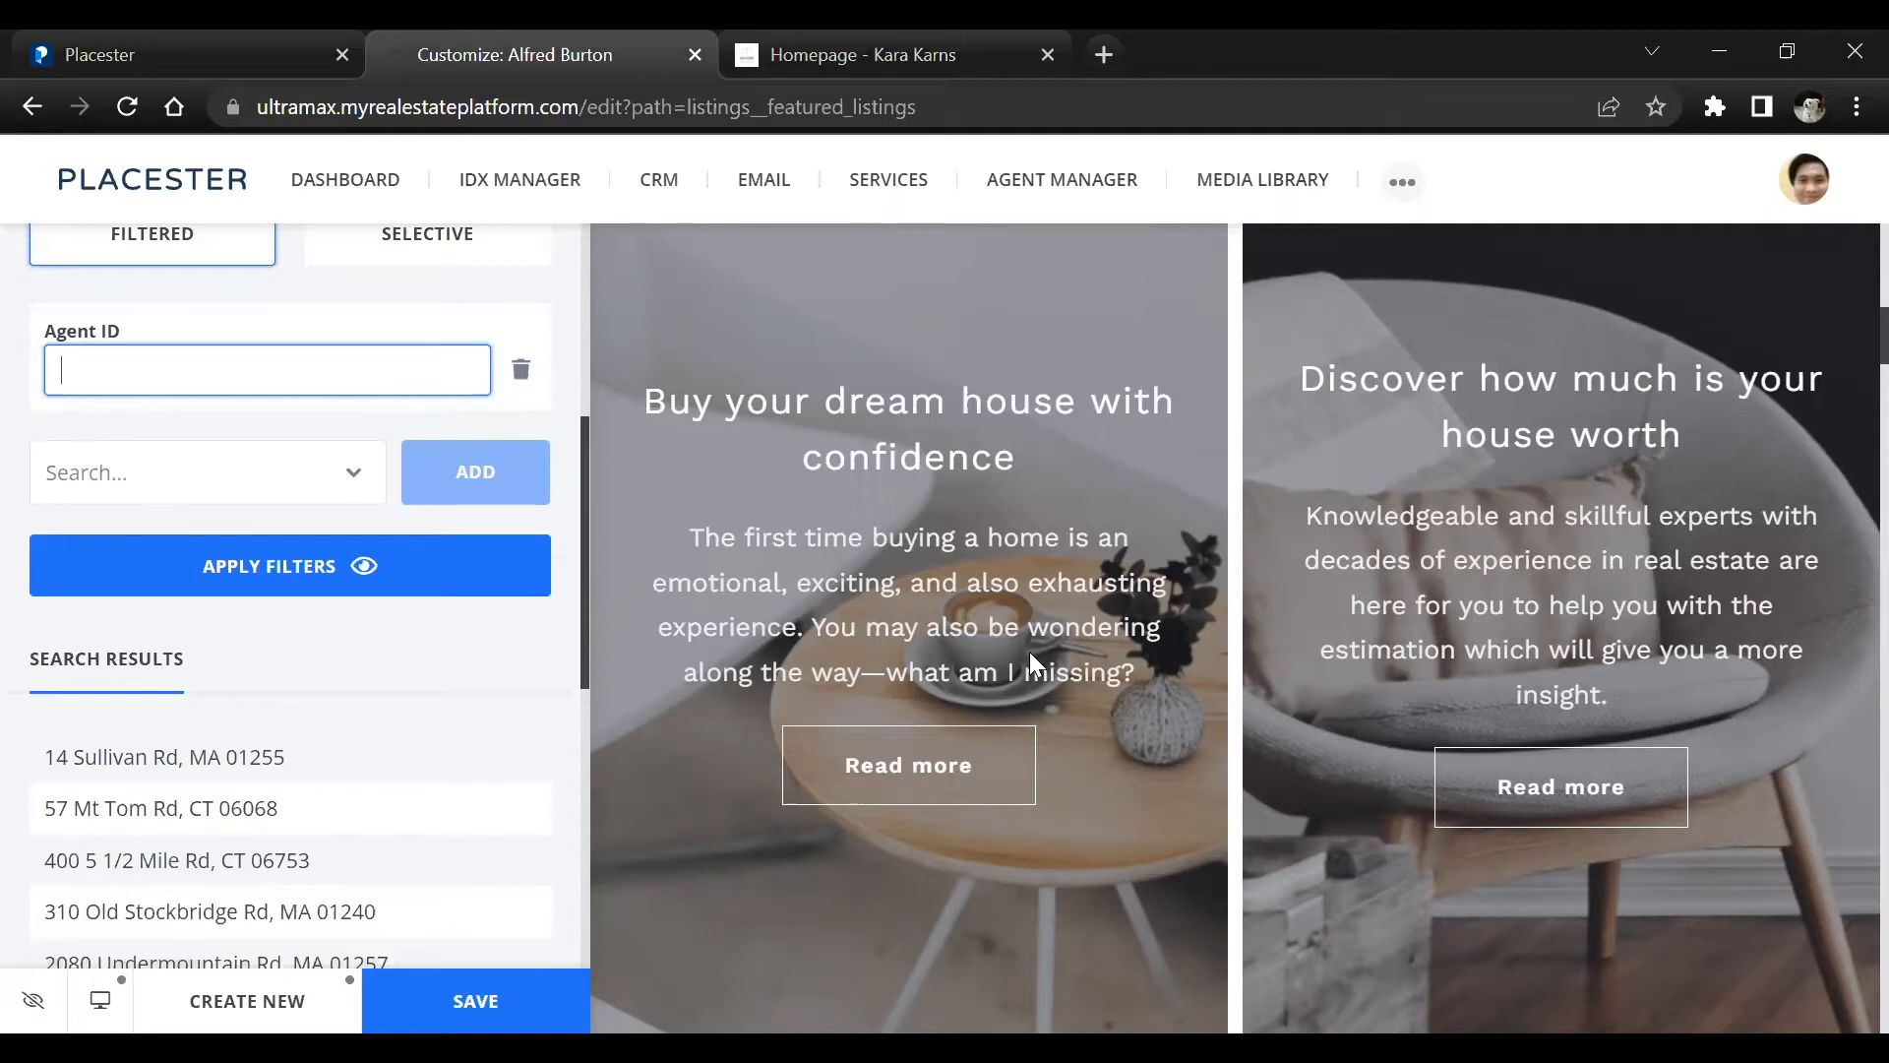
{"action": "left_click", "coordinate": [522, 370]}
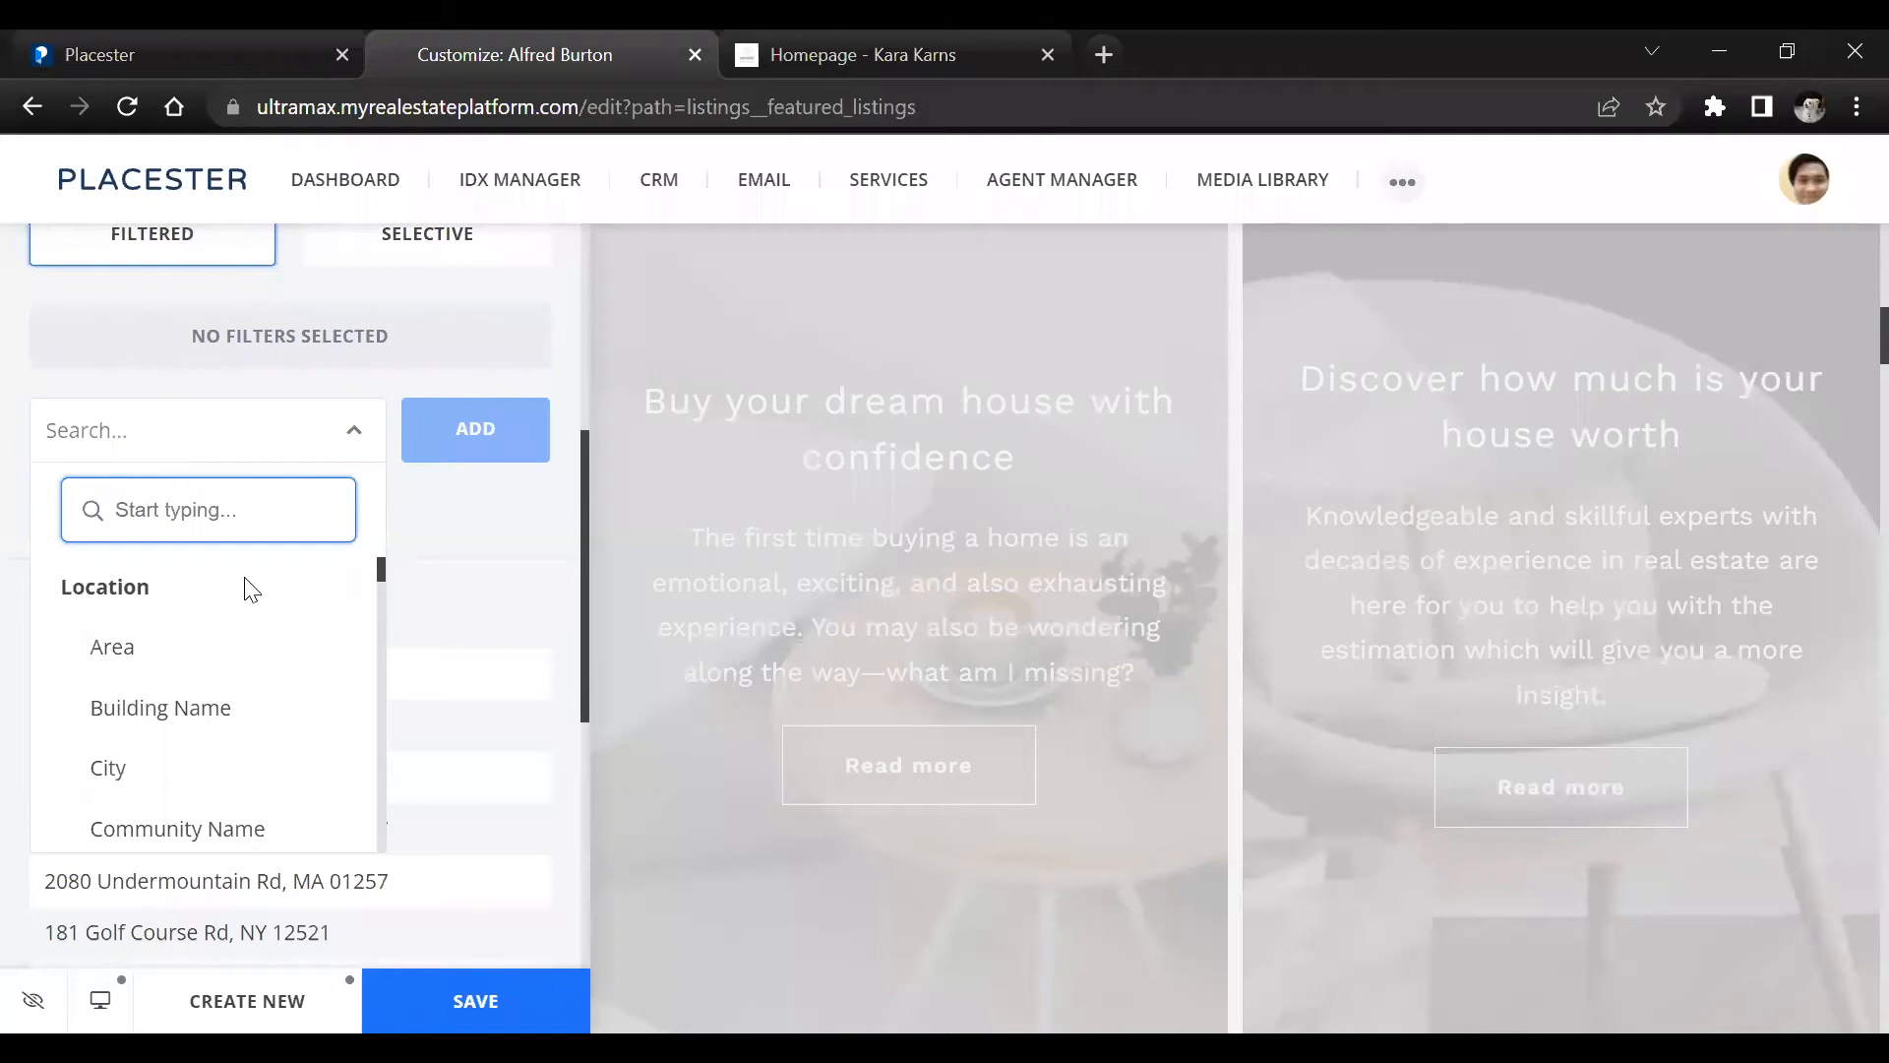
Add a City filter to the featured listings and open its list of cities
{"action": "scroll", "coordinate": [191, 711], "scroll_direction": "down", "scroll_amount": 2}
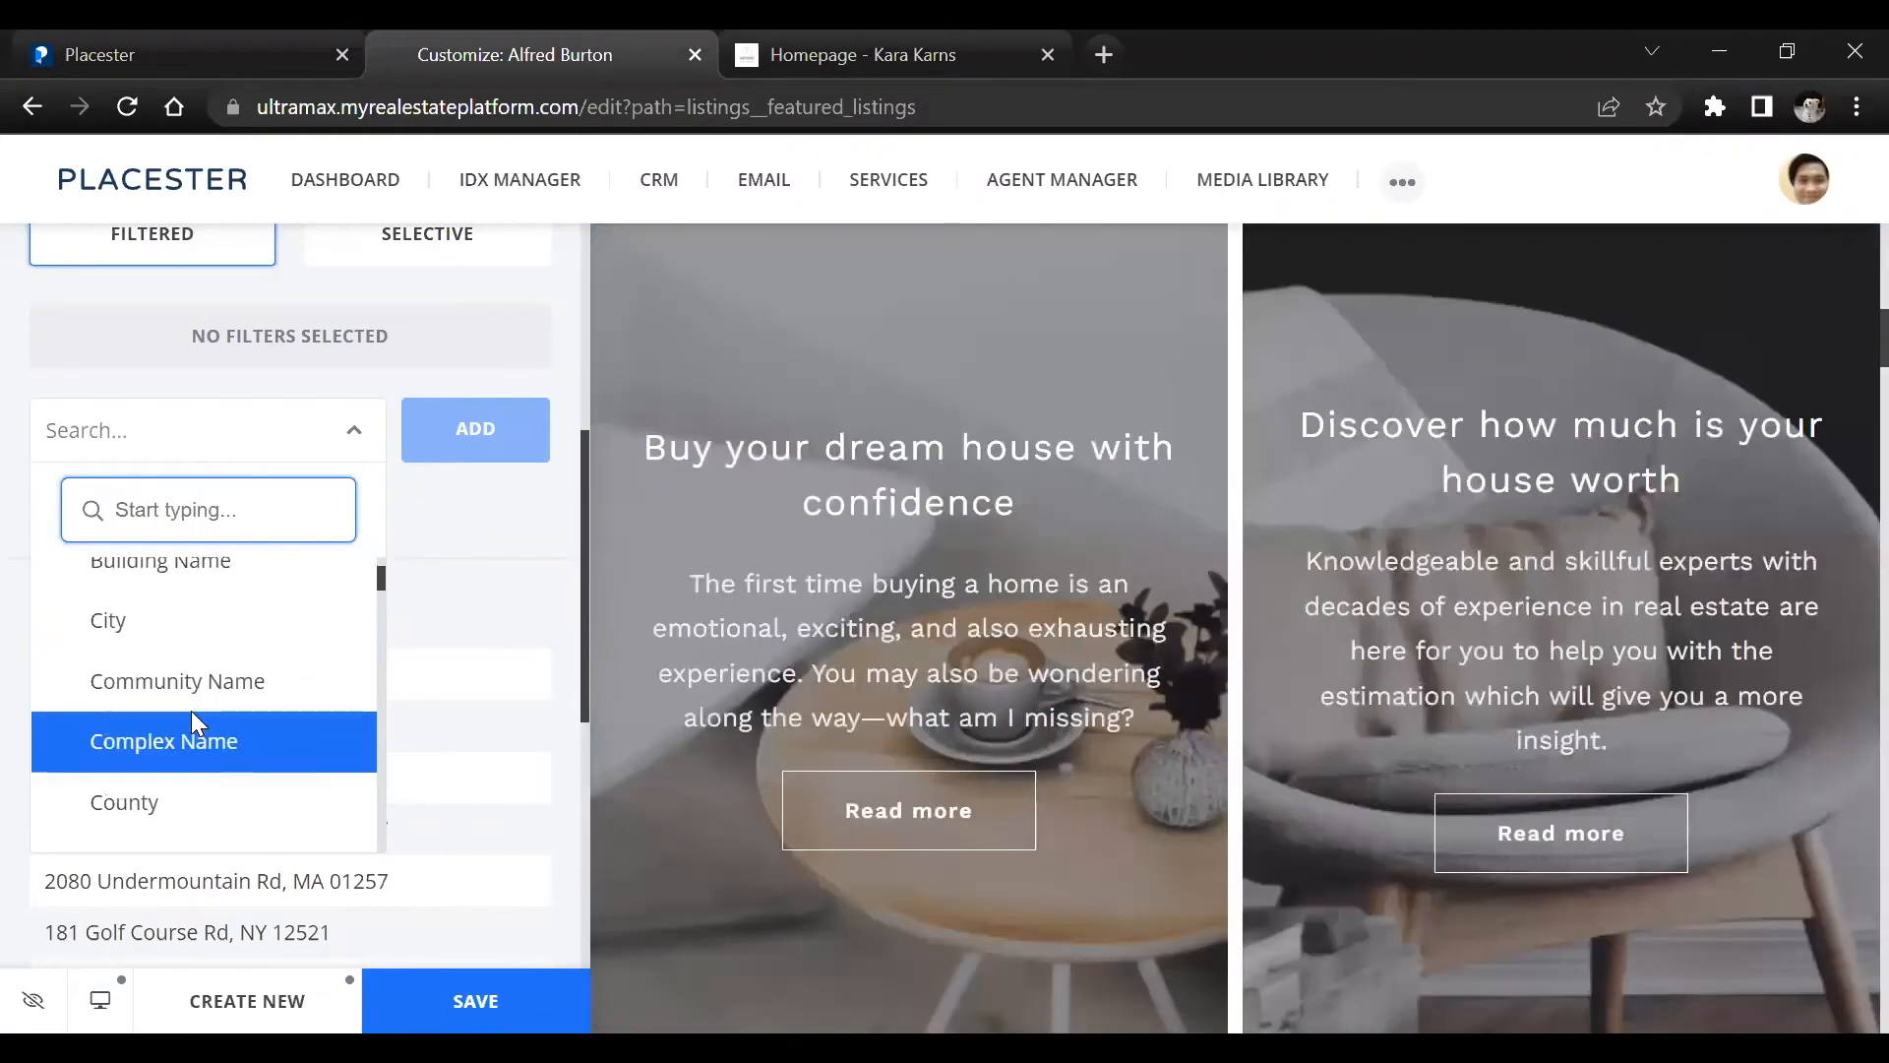
{"action": "left_click", "coordinate": [175, 638]}
{"action": "left_click", "coordinate": [462, 430]}
{"action": "left_click", "coordinate": [272, 375]}
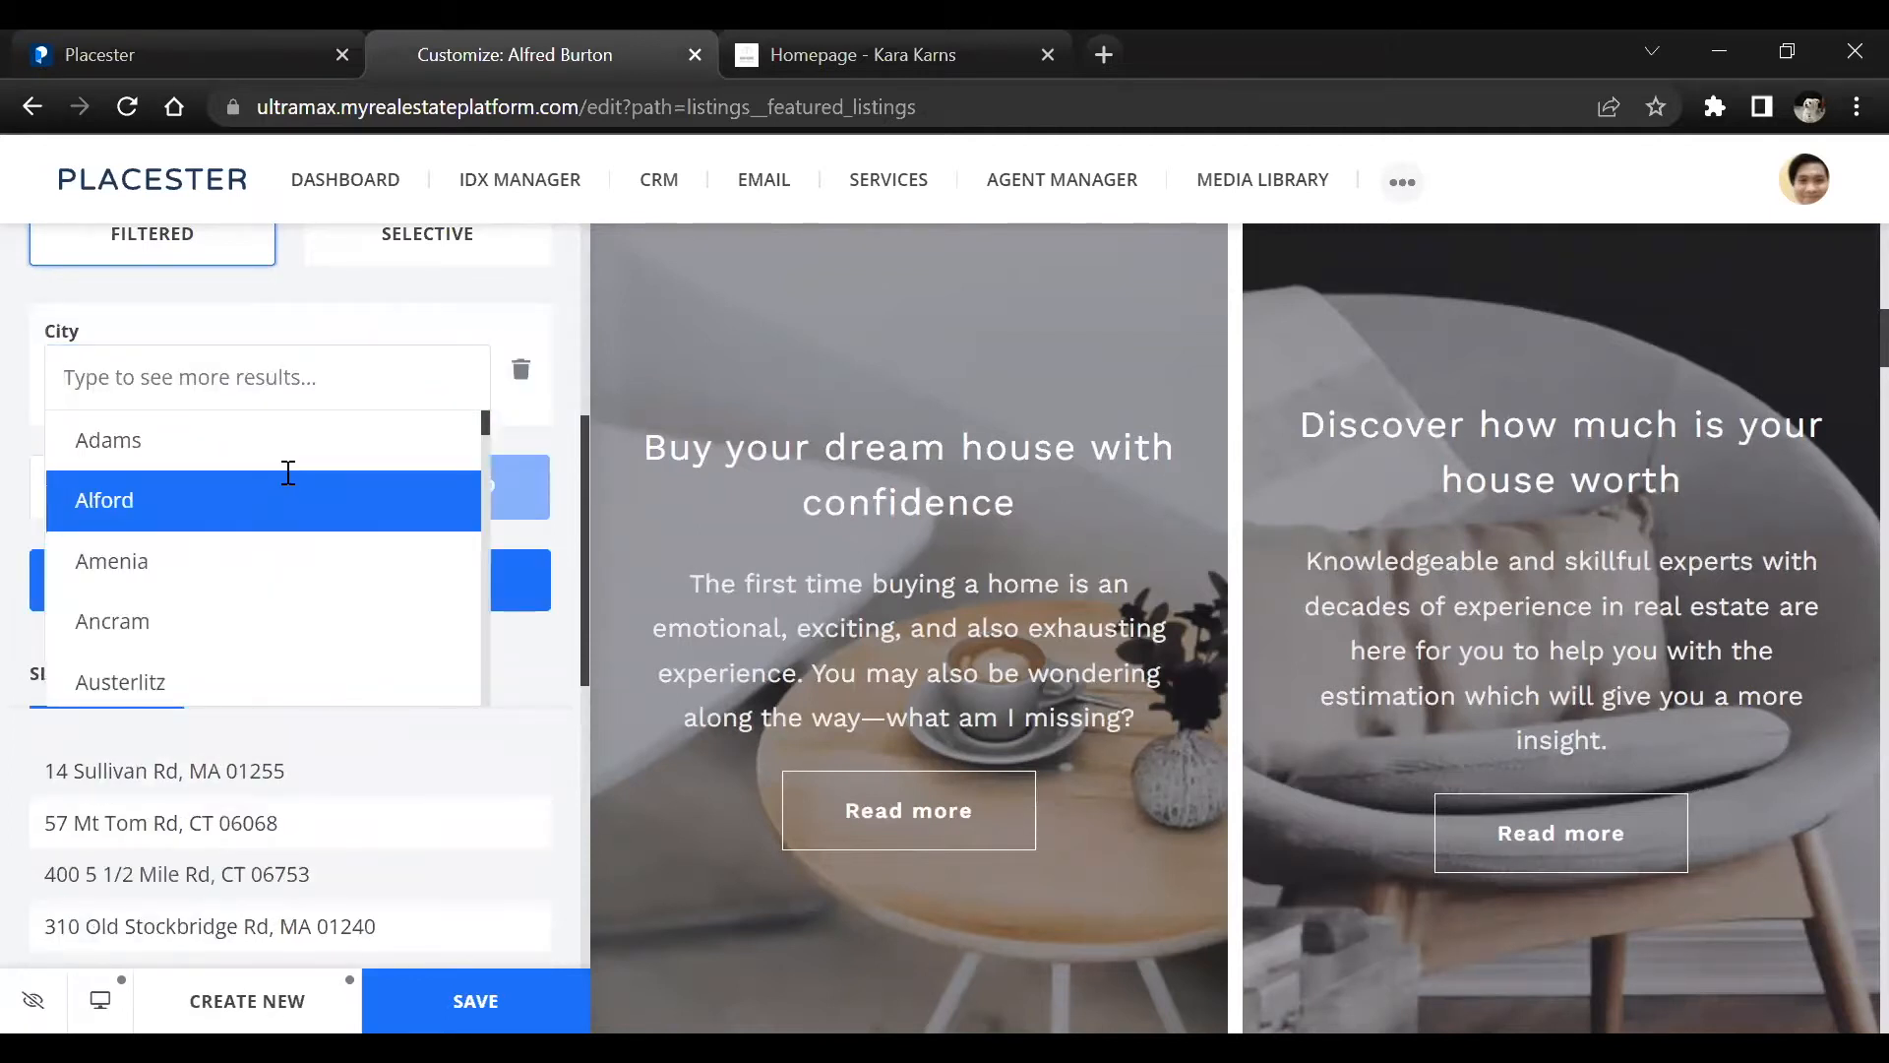
Browse the city choices of the City filter and delete the filter
{"action": "scroll", "coordinate": [288, 502], "scroll_direction": "down", "scroll_amount": 2}
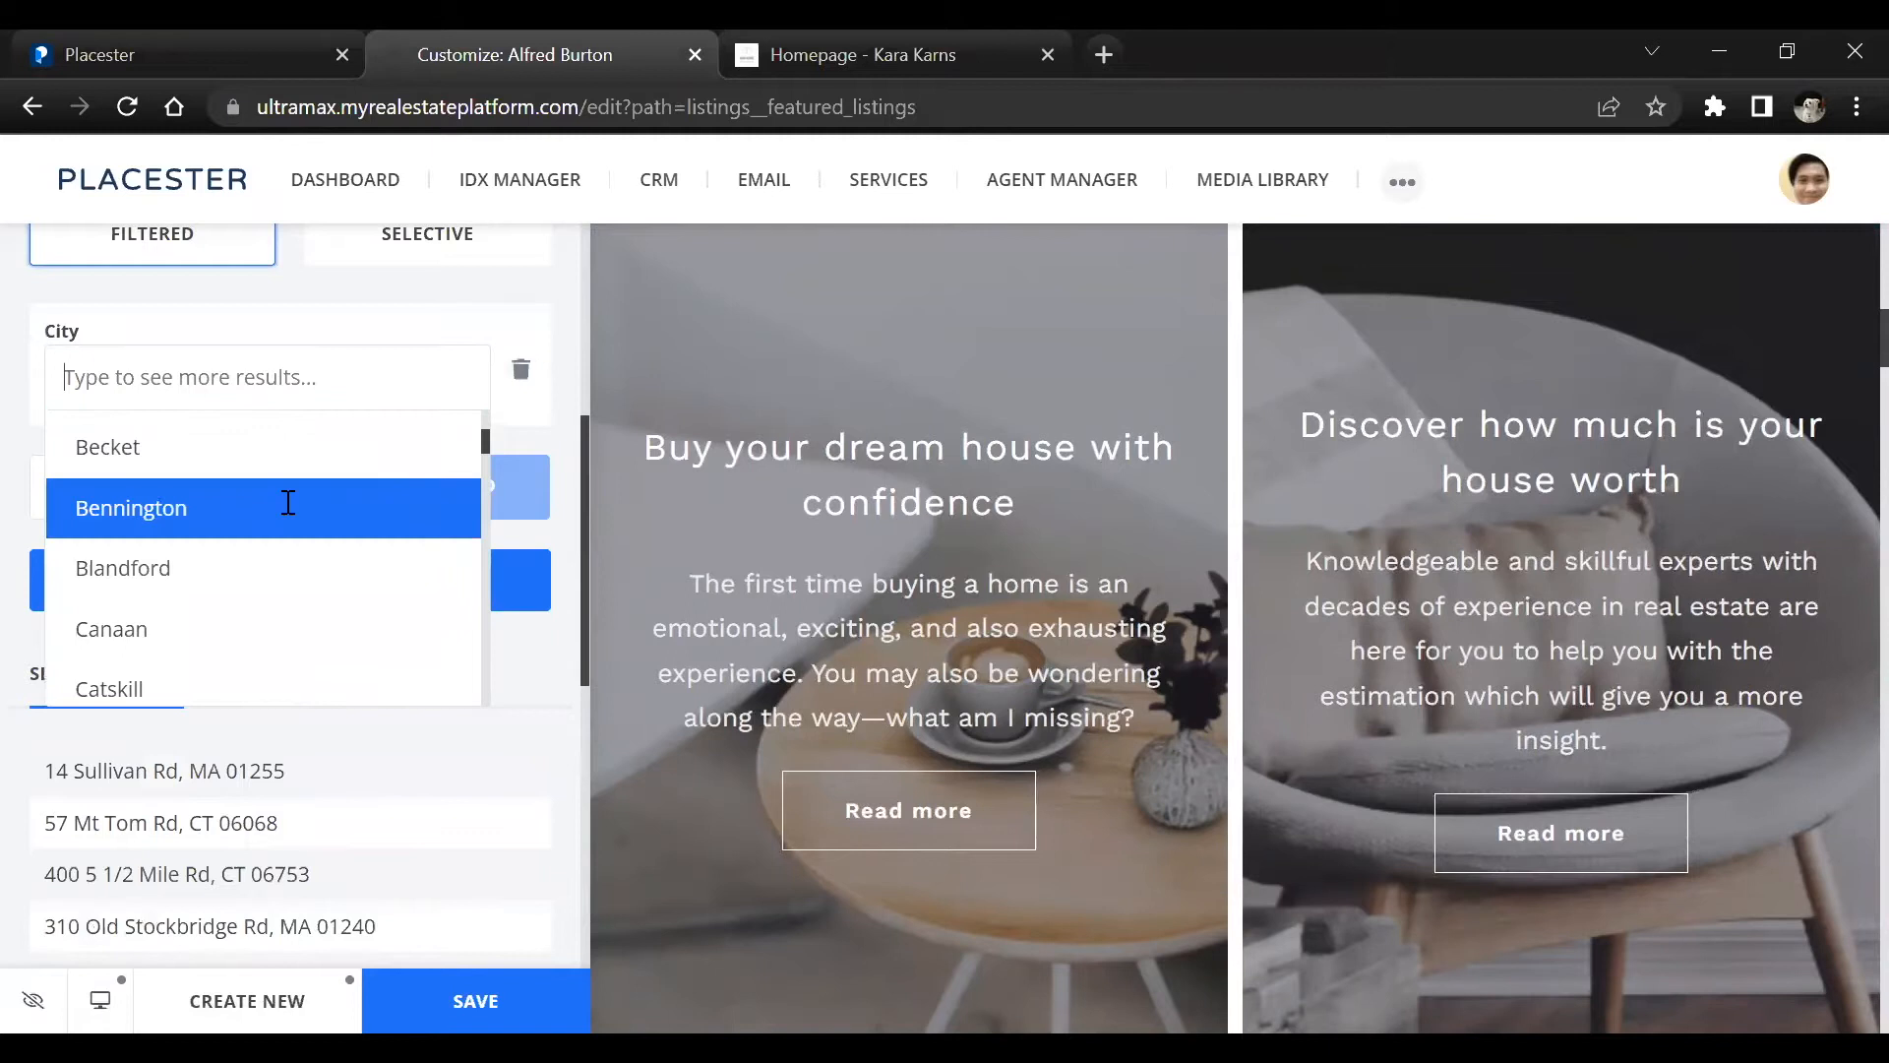
{"action": "scroll", "coordinate": [285, 500], "scroll_direction": "down", "scroll_amount": 3}
{"action": "left_click", "coordinate": [256, 372]}
{"action": "scroll", "coordinate": [210, 531], "scroll_direction": "down", "scroll_amount": 3}
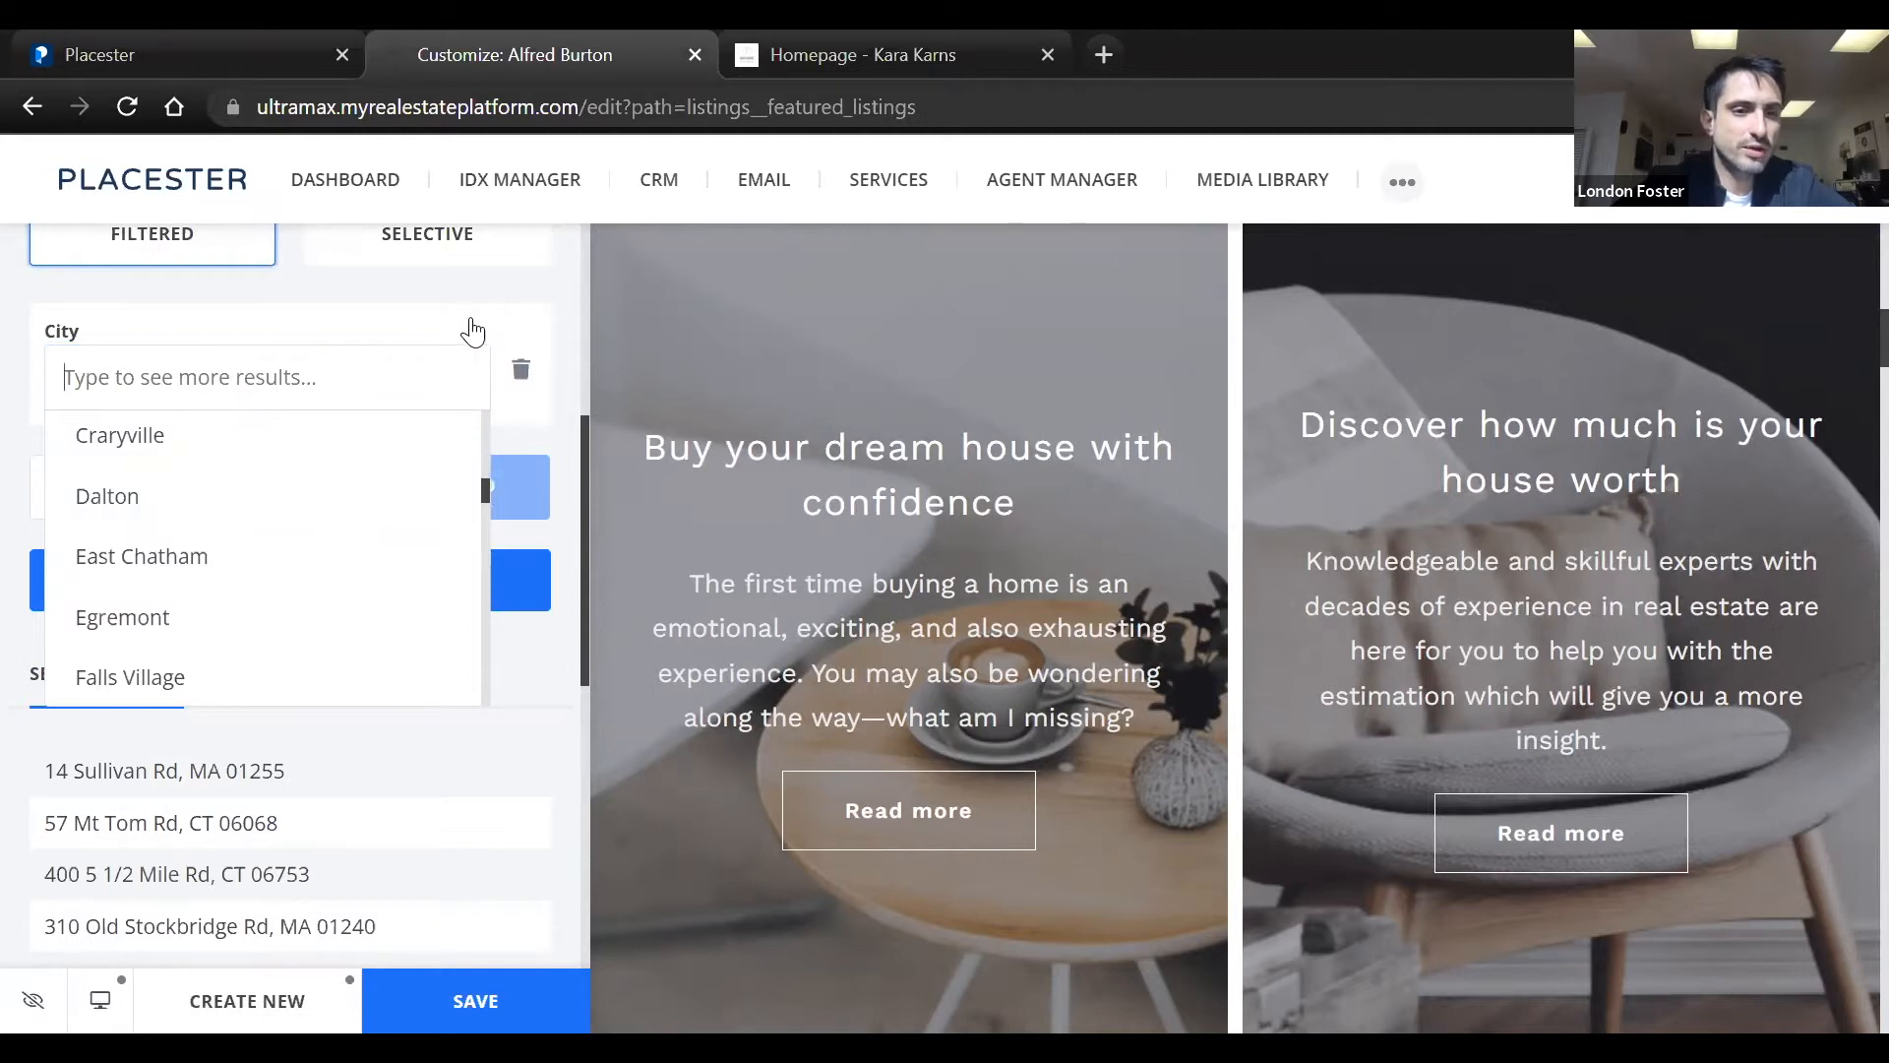
{"action": "left_click", "coordinate": [519, 371]}
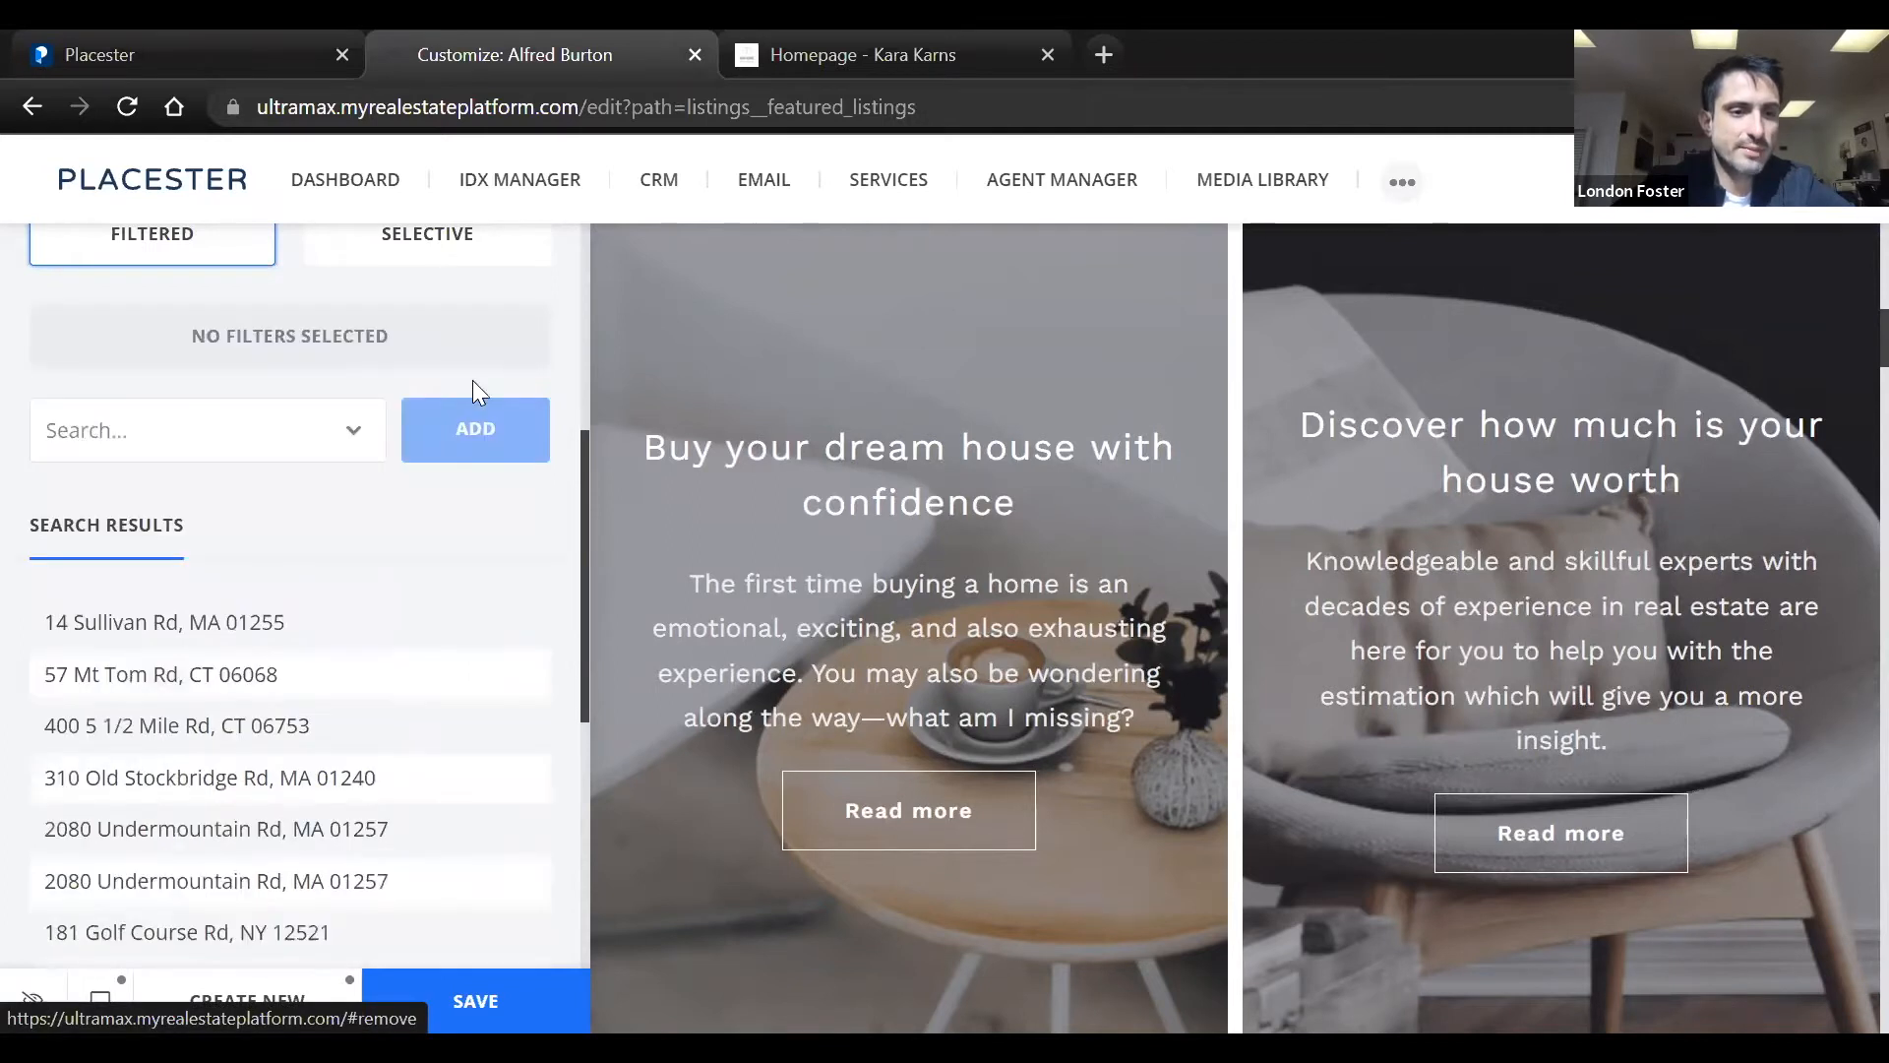
{"action": "left_click", "coordinate": [338, 434]}
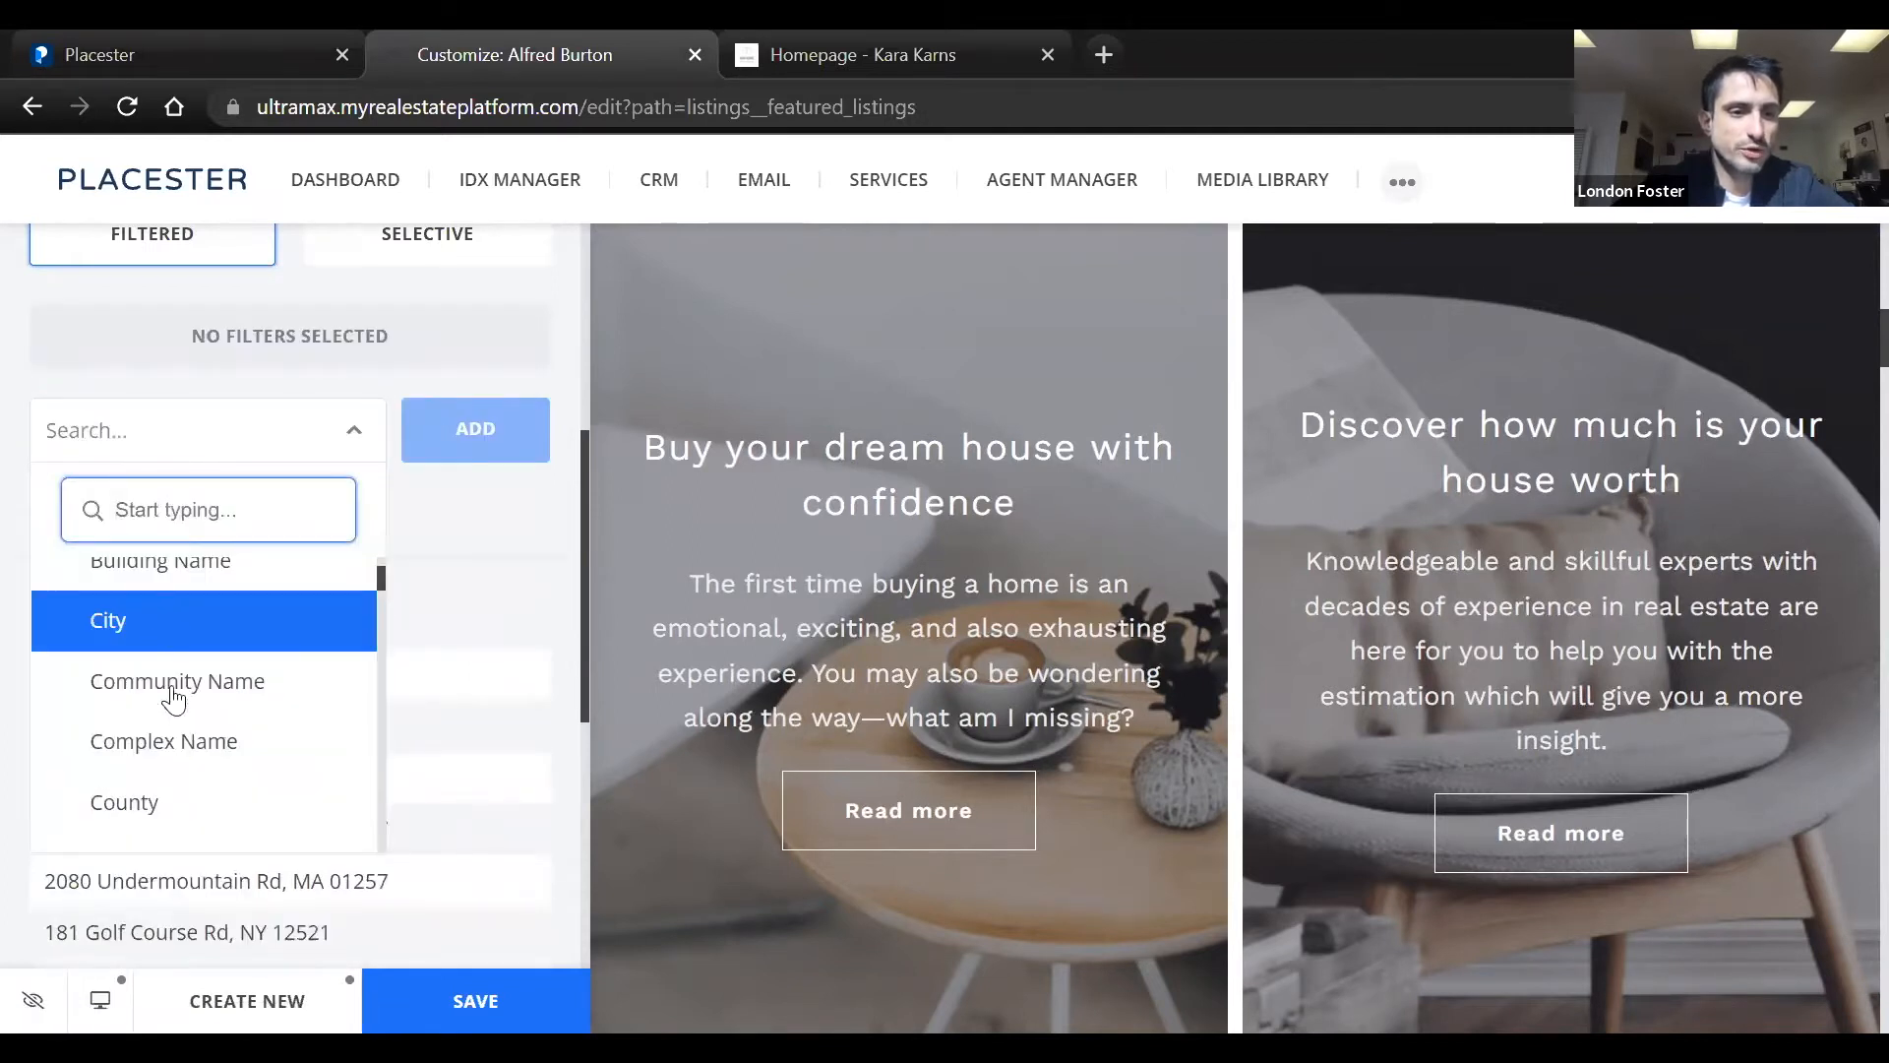
{"action": "left_click", "coordinate": [200, 586]}
{"action": "left_click", "coordinate": [355, 429]}
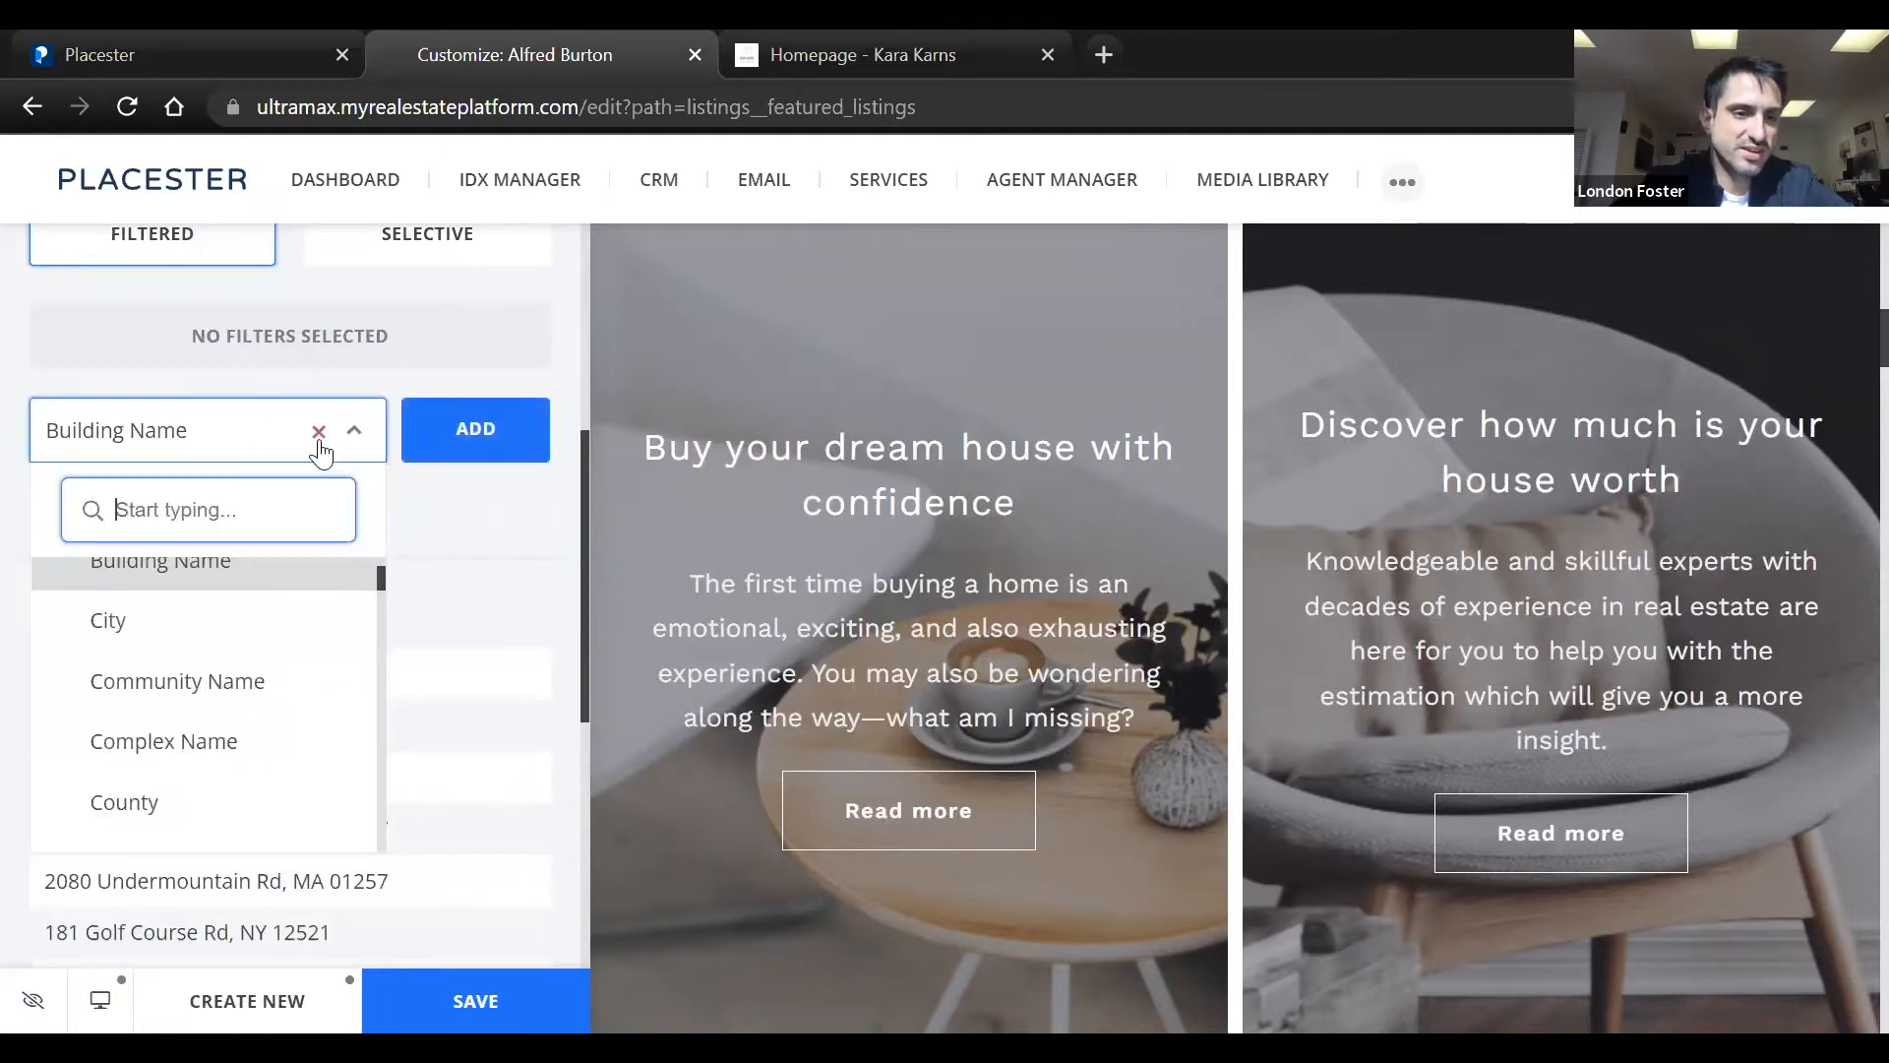
{"action": "left_click", "coordinate": [316, 430]}
{"action": "left_click", "coordinate": [270, 430]}
Add a City filter again, look up cities starting with "mi", and clear the lookup without choosing a city
{"action": "left_click", "coordinate": [190, 423]}
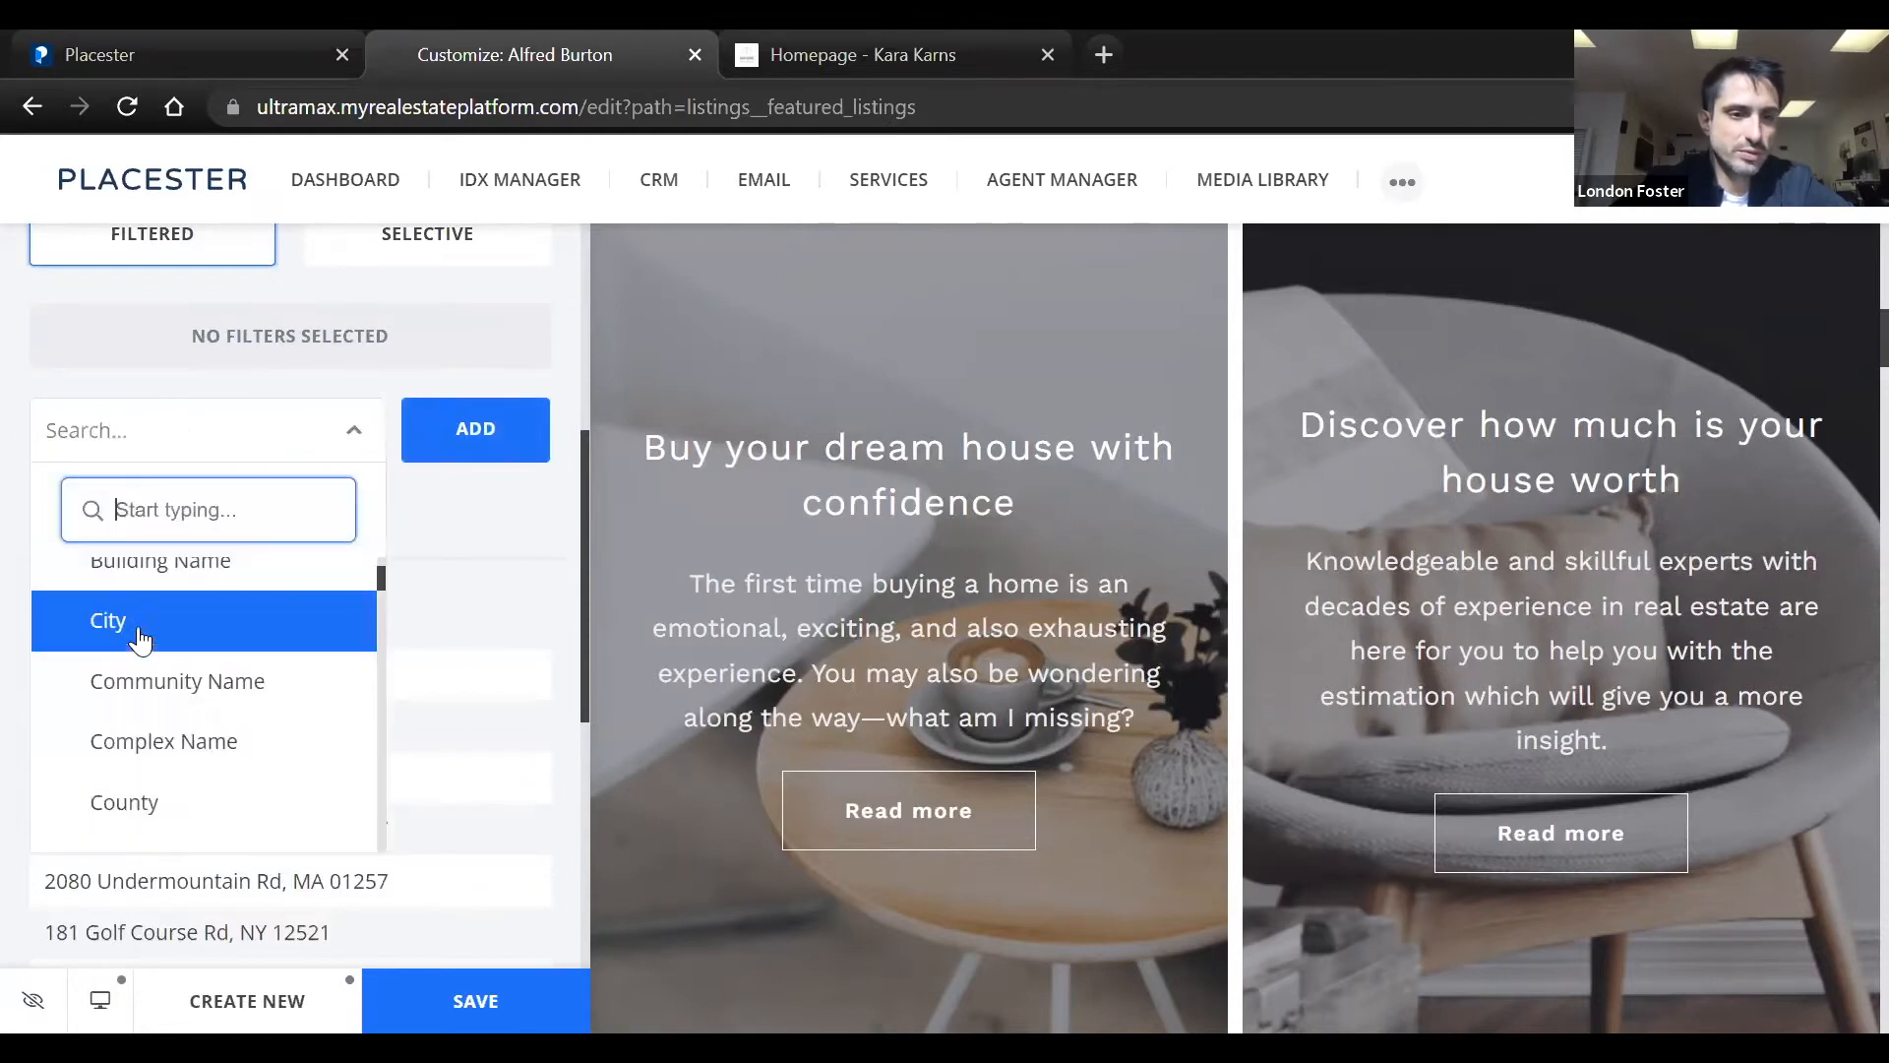
{"action": "left_click", "coordinate": [142, 642]}
{"action": "left_click", "coordinate": [474, 428]}
{"action": "left_click", "coordinate": [216, 378]}
{"action": "type", "text": "mi"}
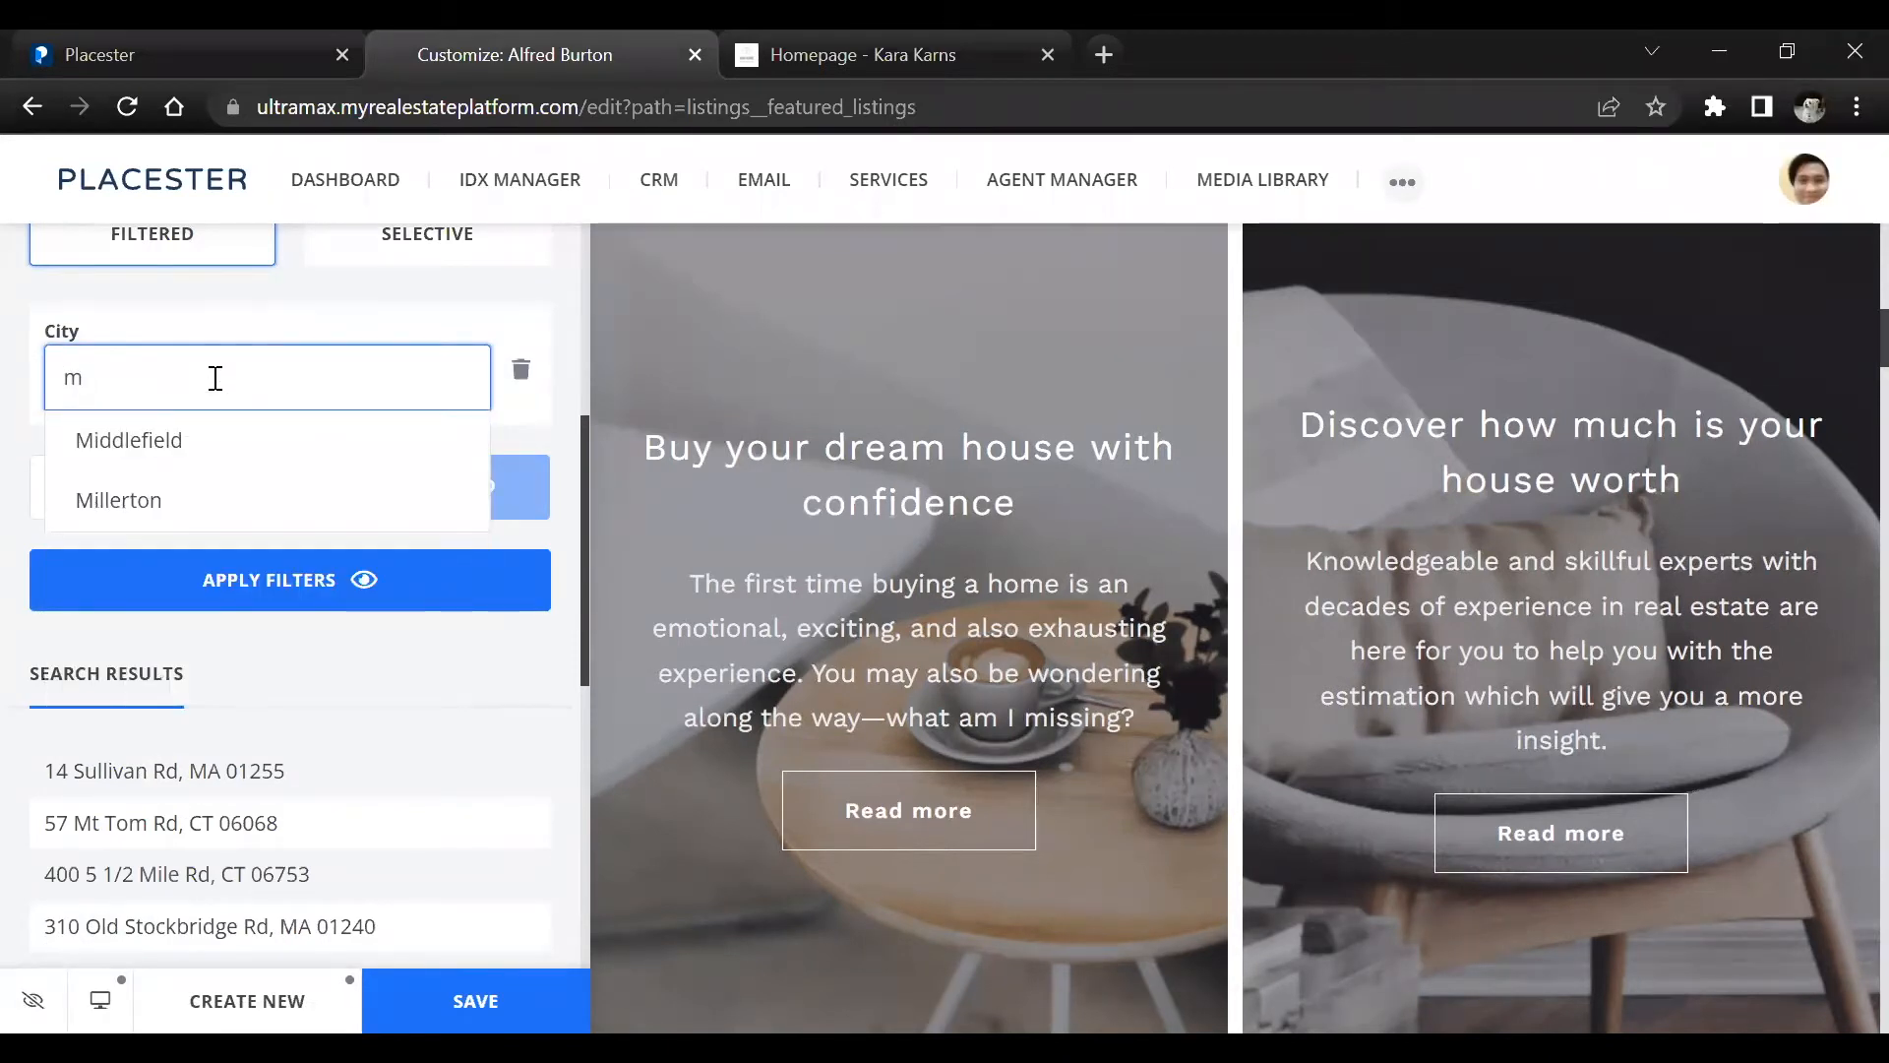
{"action": "key", "text": "BackSpace"}
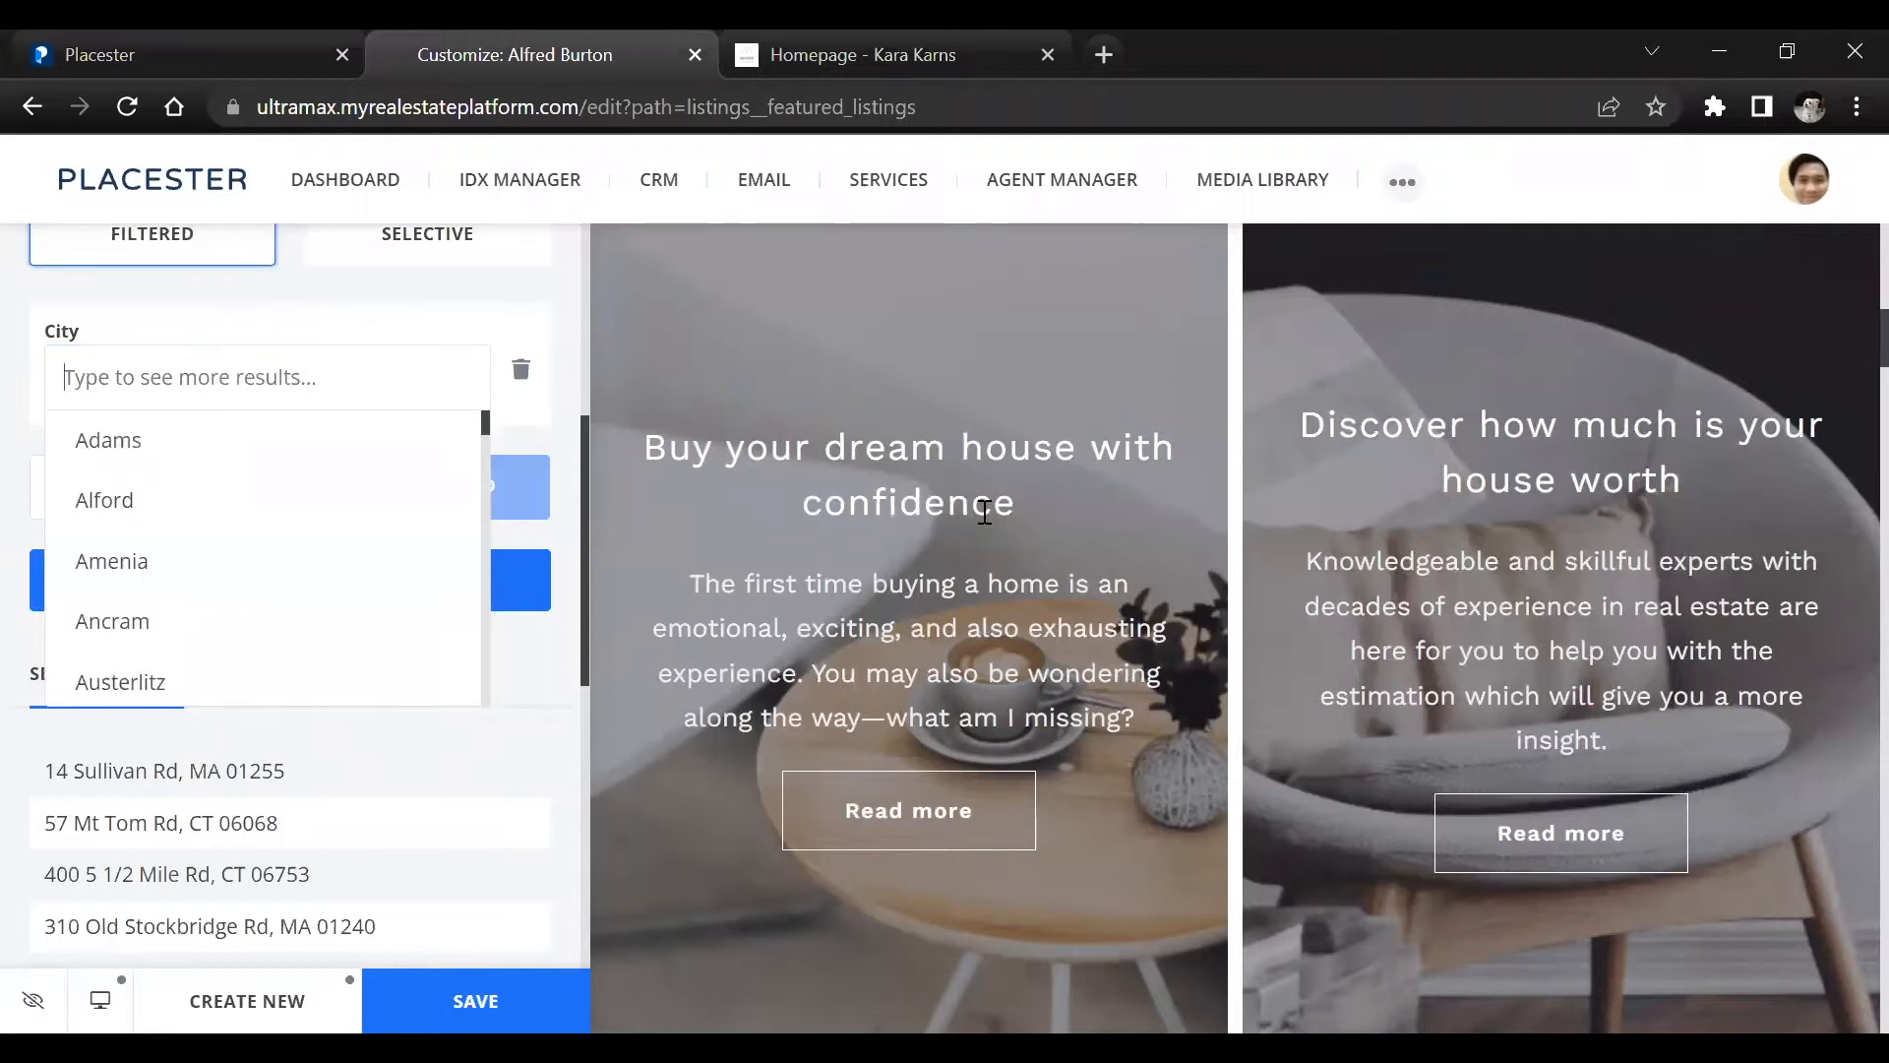
{"action": "left_click", "coordinate": [342, 306]}
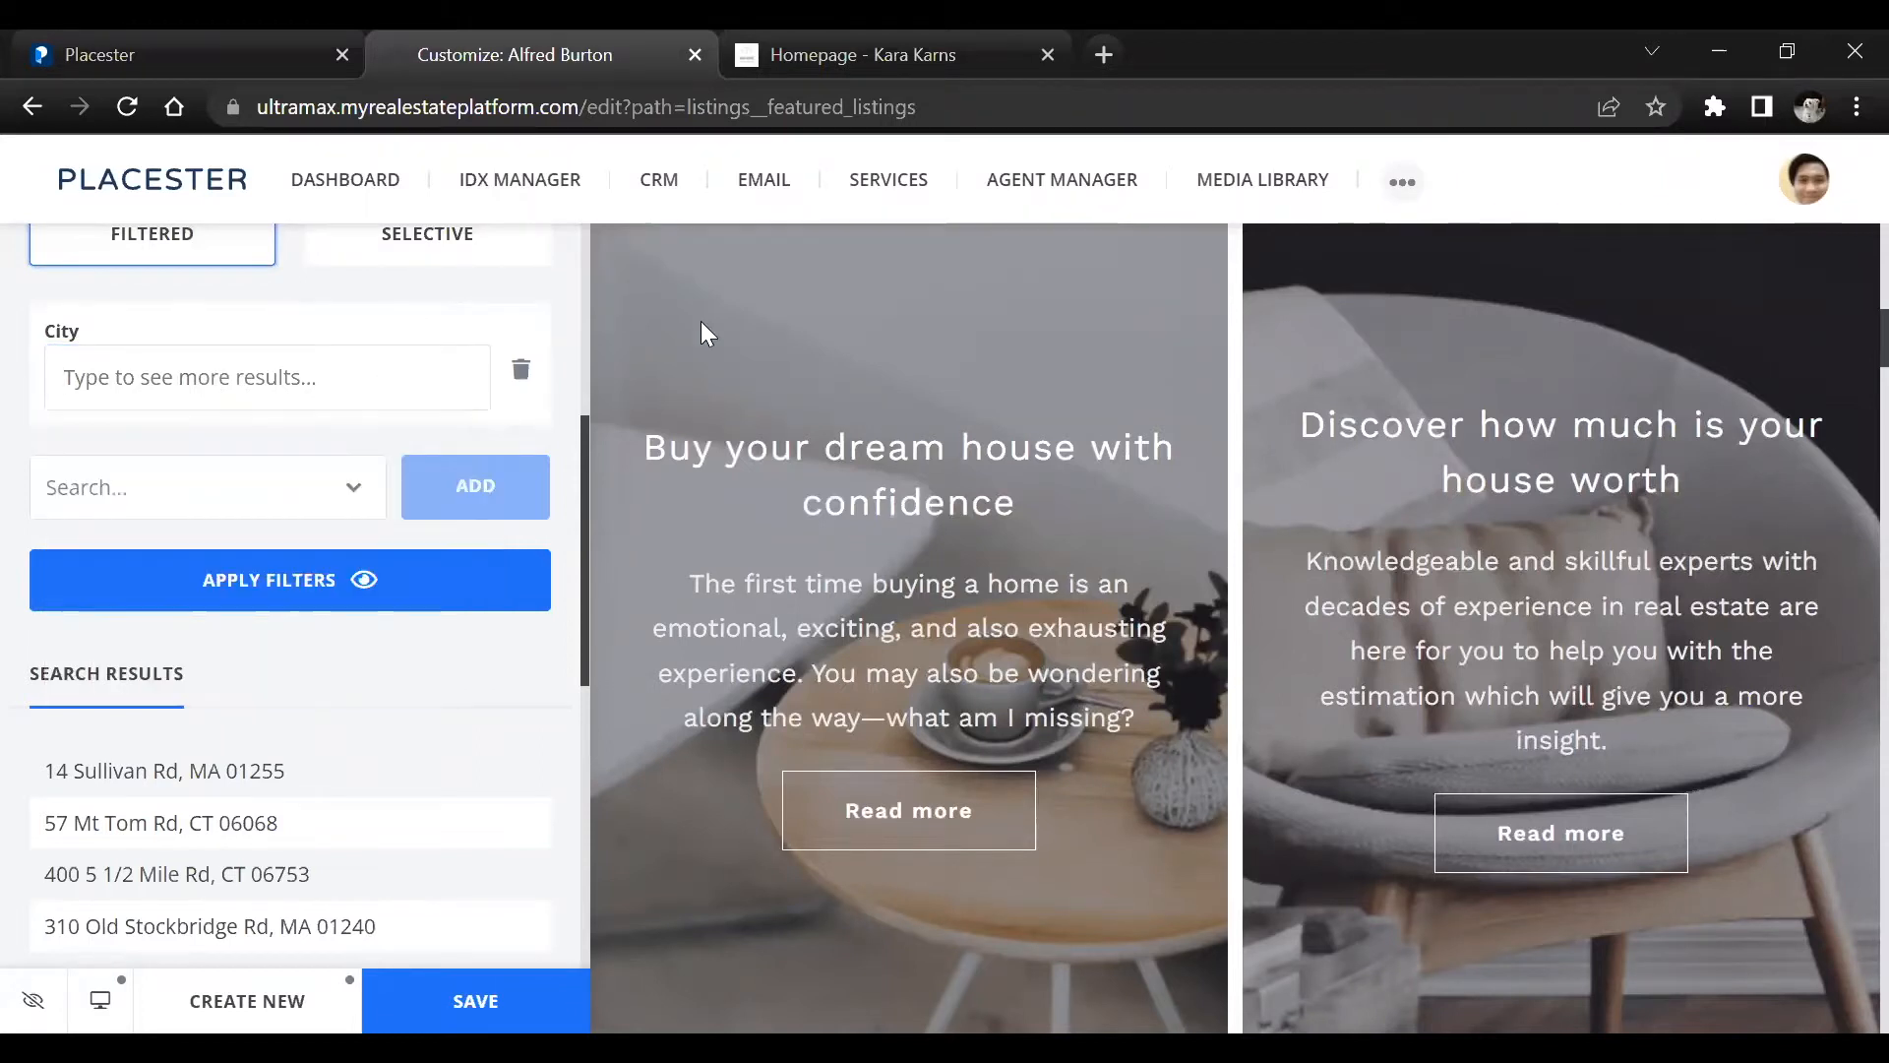
Set the Featured Listings filter criteria to Selective and delete the empty City filter
{"action": "left_click", "coordinate": [251, 497]}
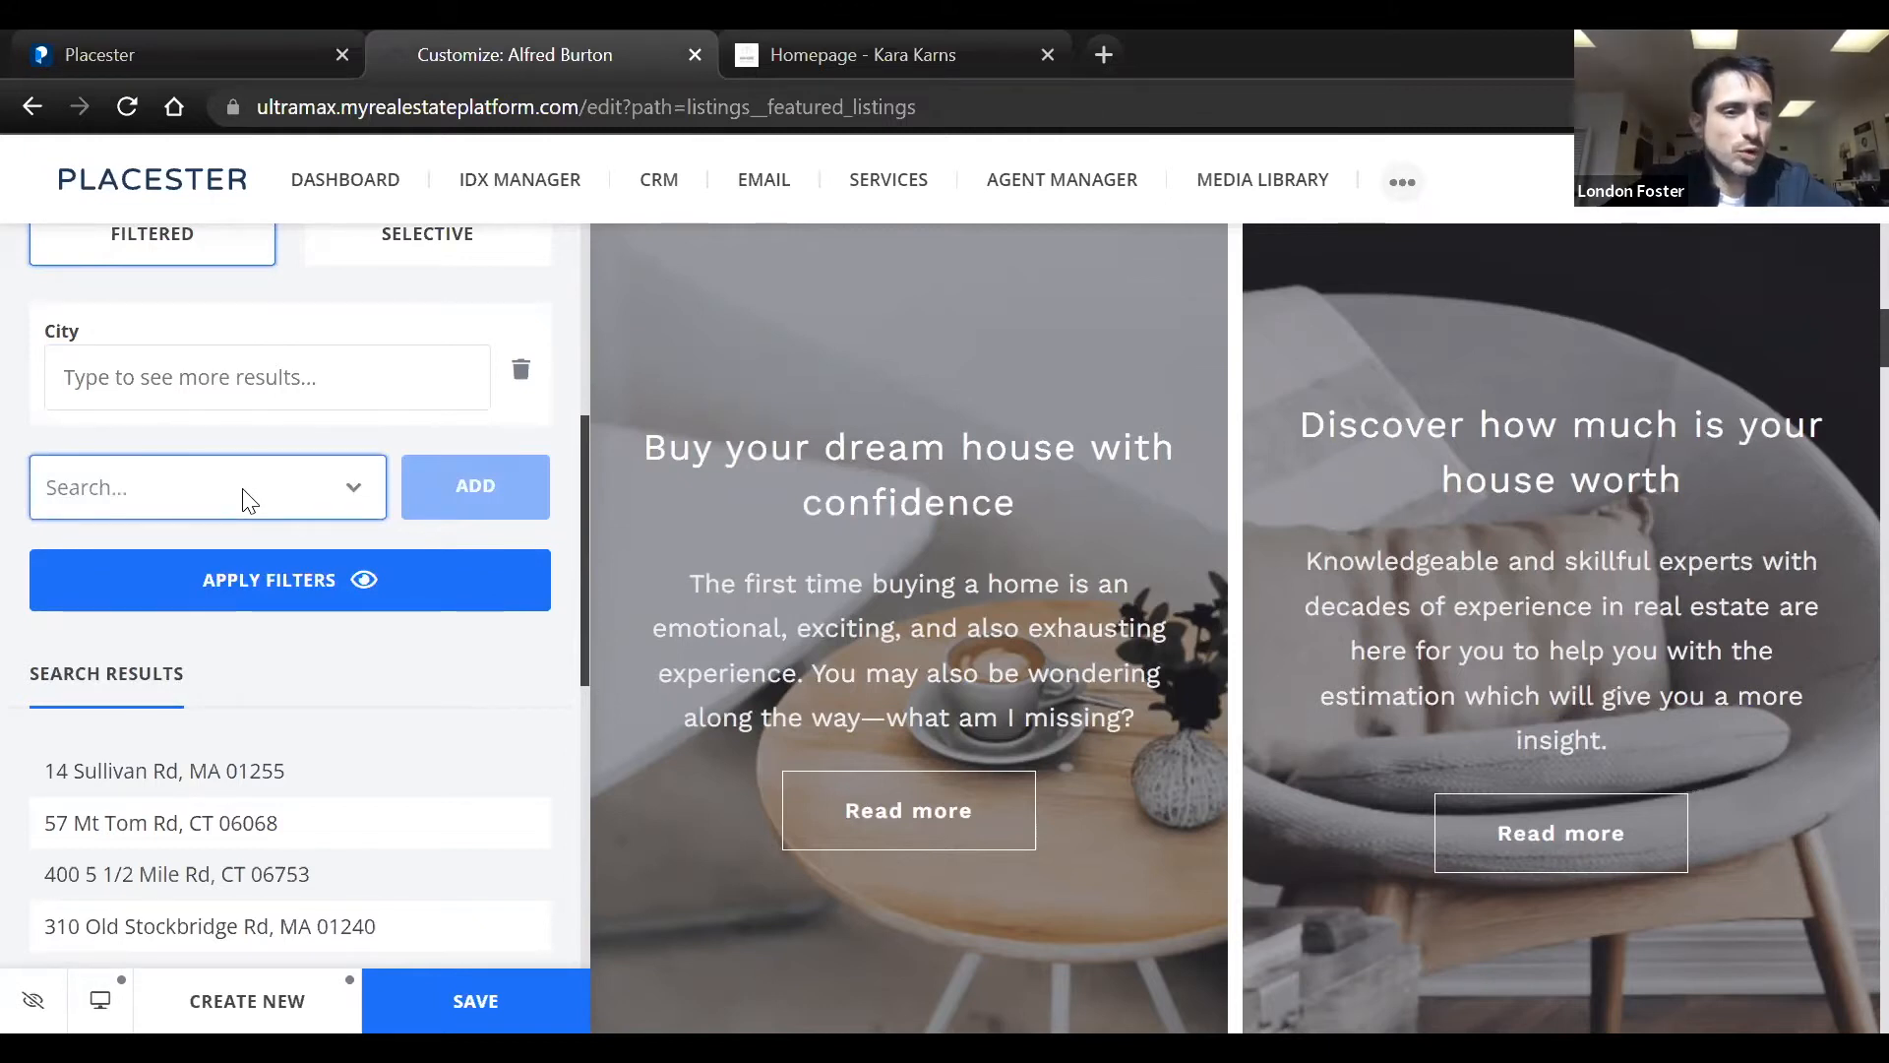
{"action": "scroll", "coordinate": [248, 500], "scroll_direction": "up", "scroll_amount": 3}
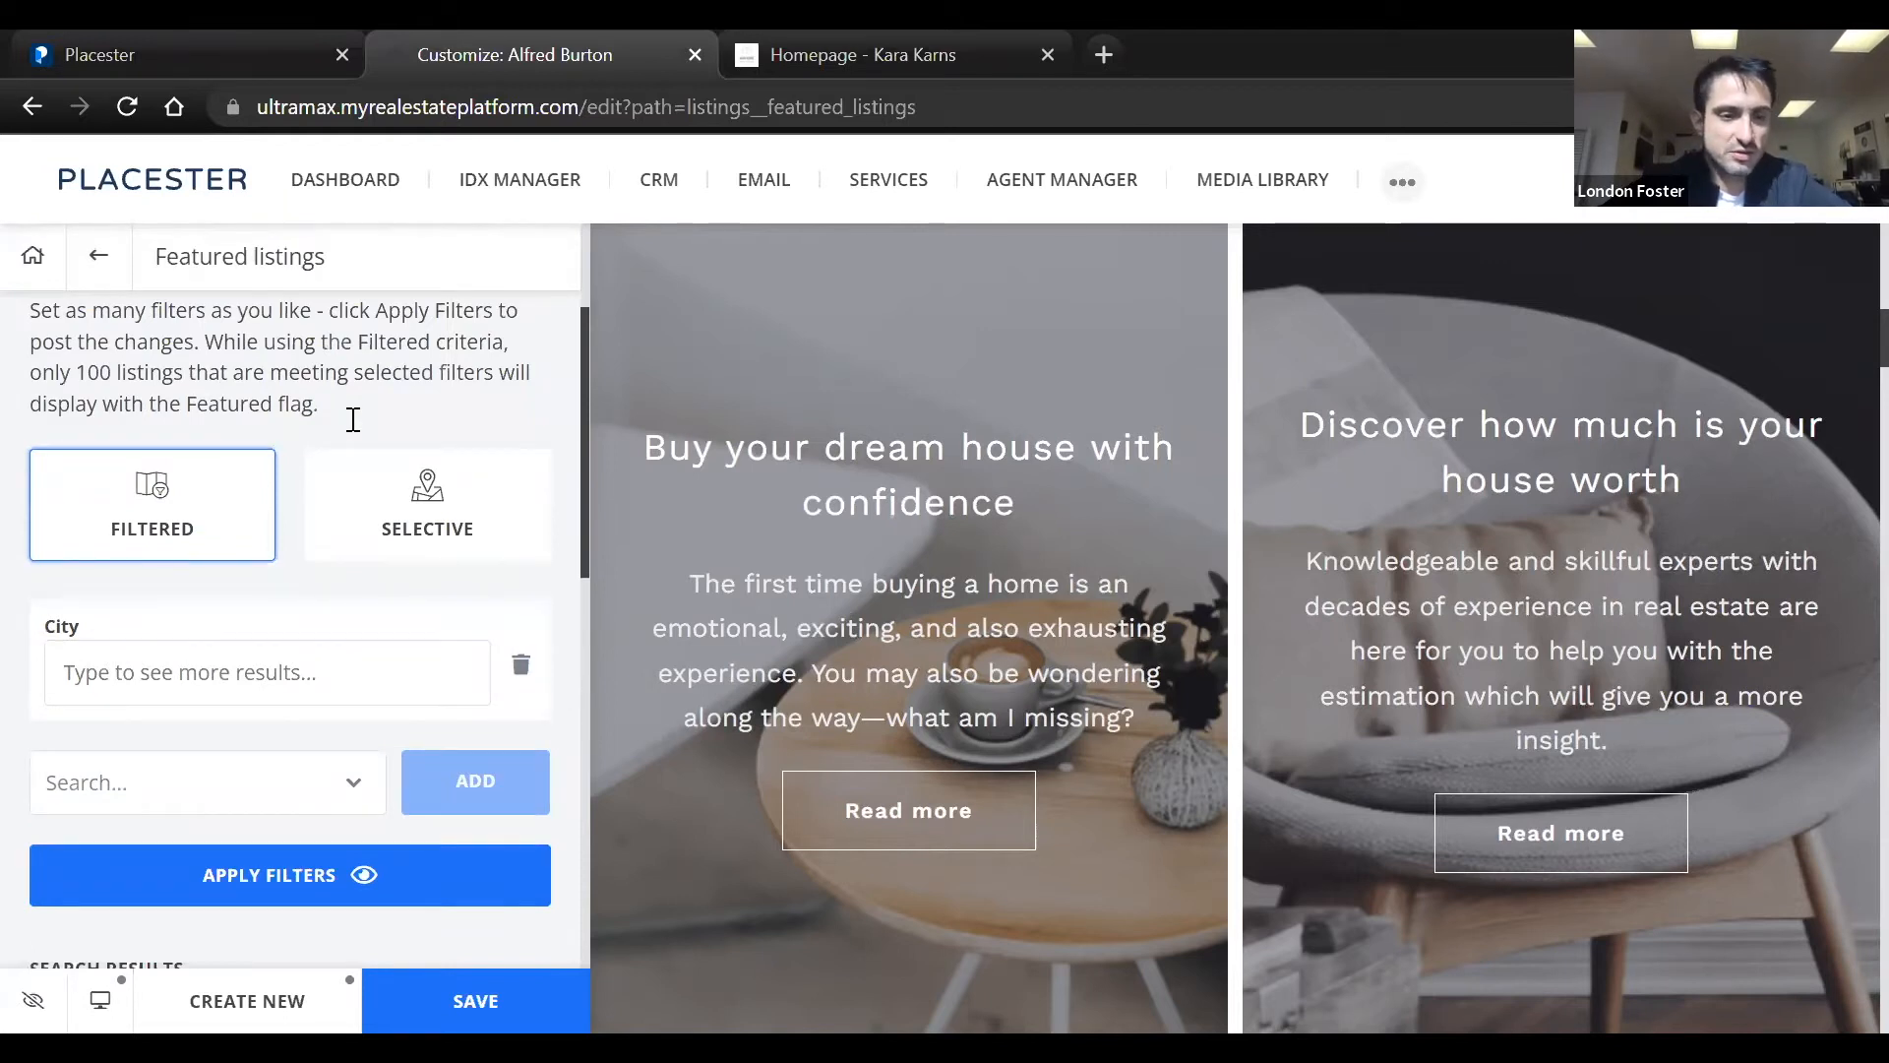
{"action": "scroll", "coordinate": [355, 423], "scroll_direction": "down", "scroll_amount": 2}
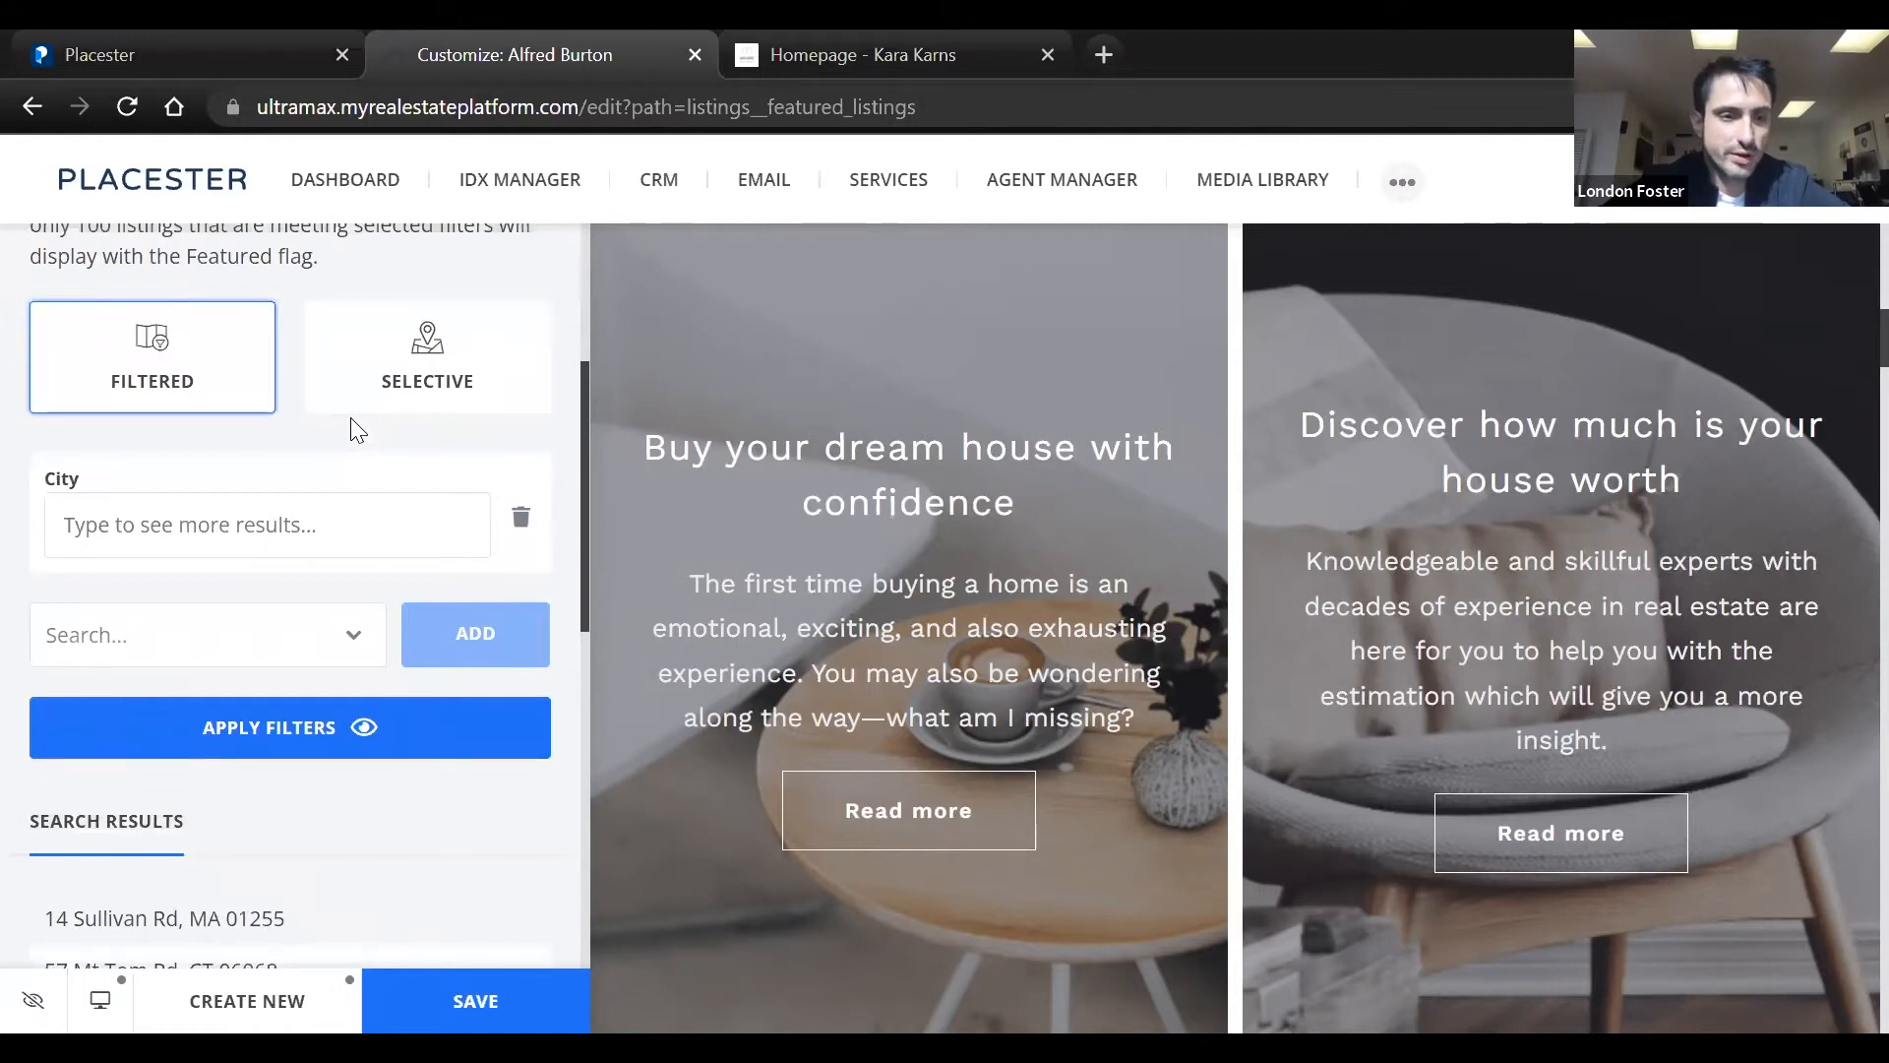
{"action": "left_click", "coordinate": [364, 383]}
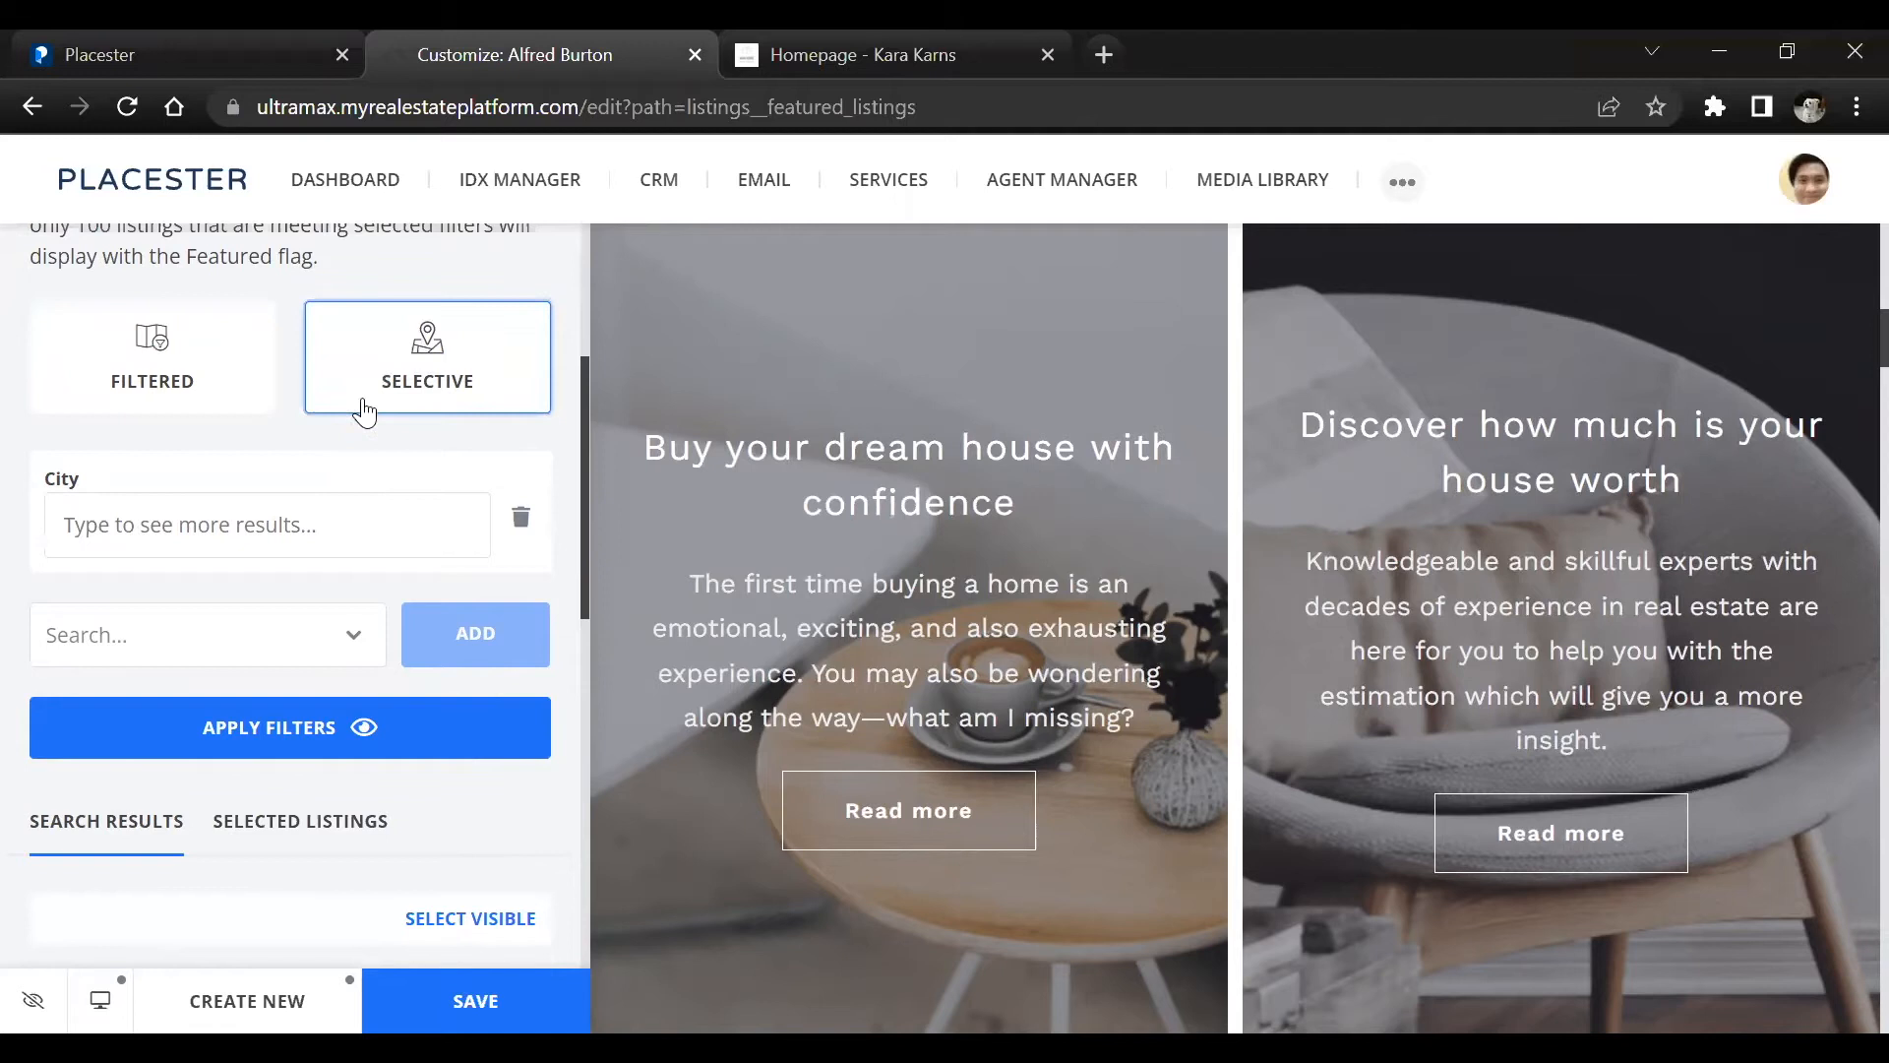
{"action": "scroll", "coordinate": [358, 506], "scroll_direction": "down", "scroll_amount": 3}
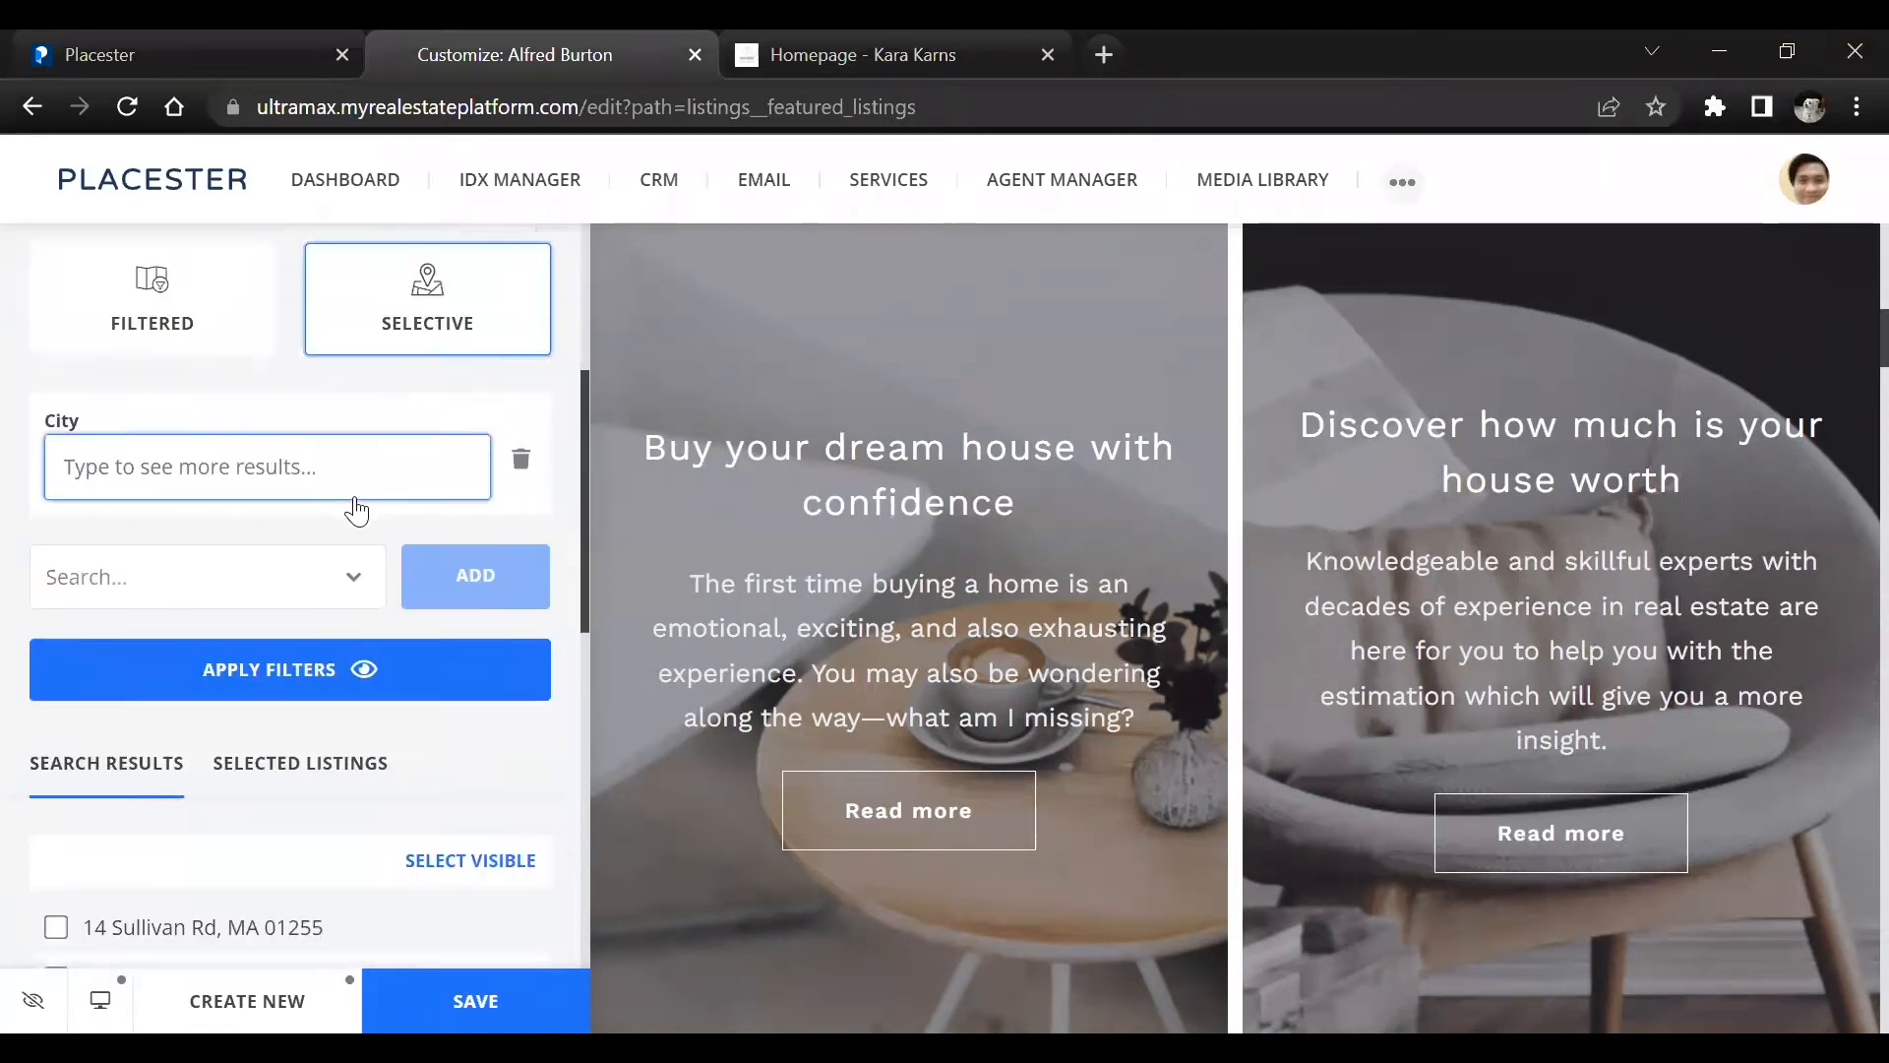
{"action": "left_click", "coordinate": [498, 305]}
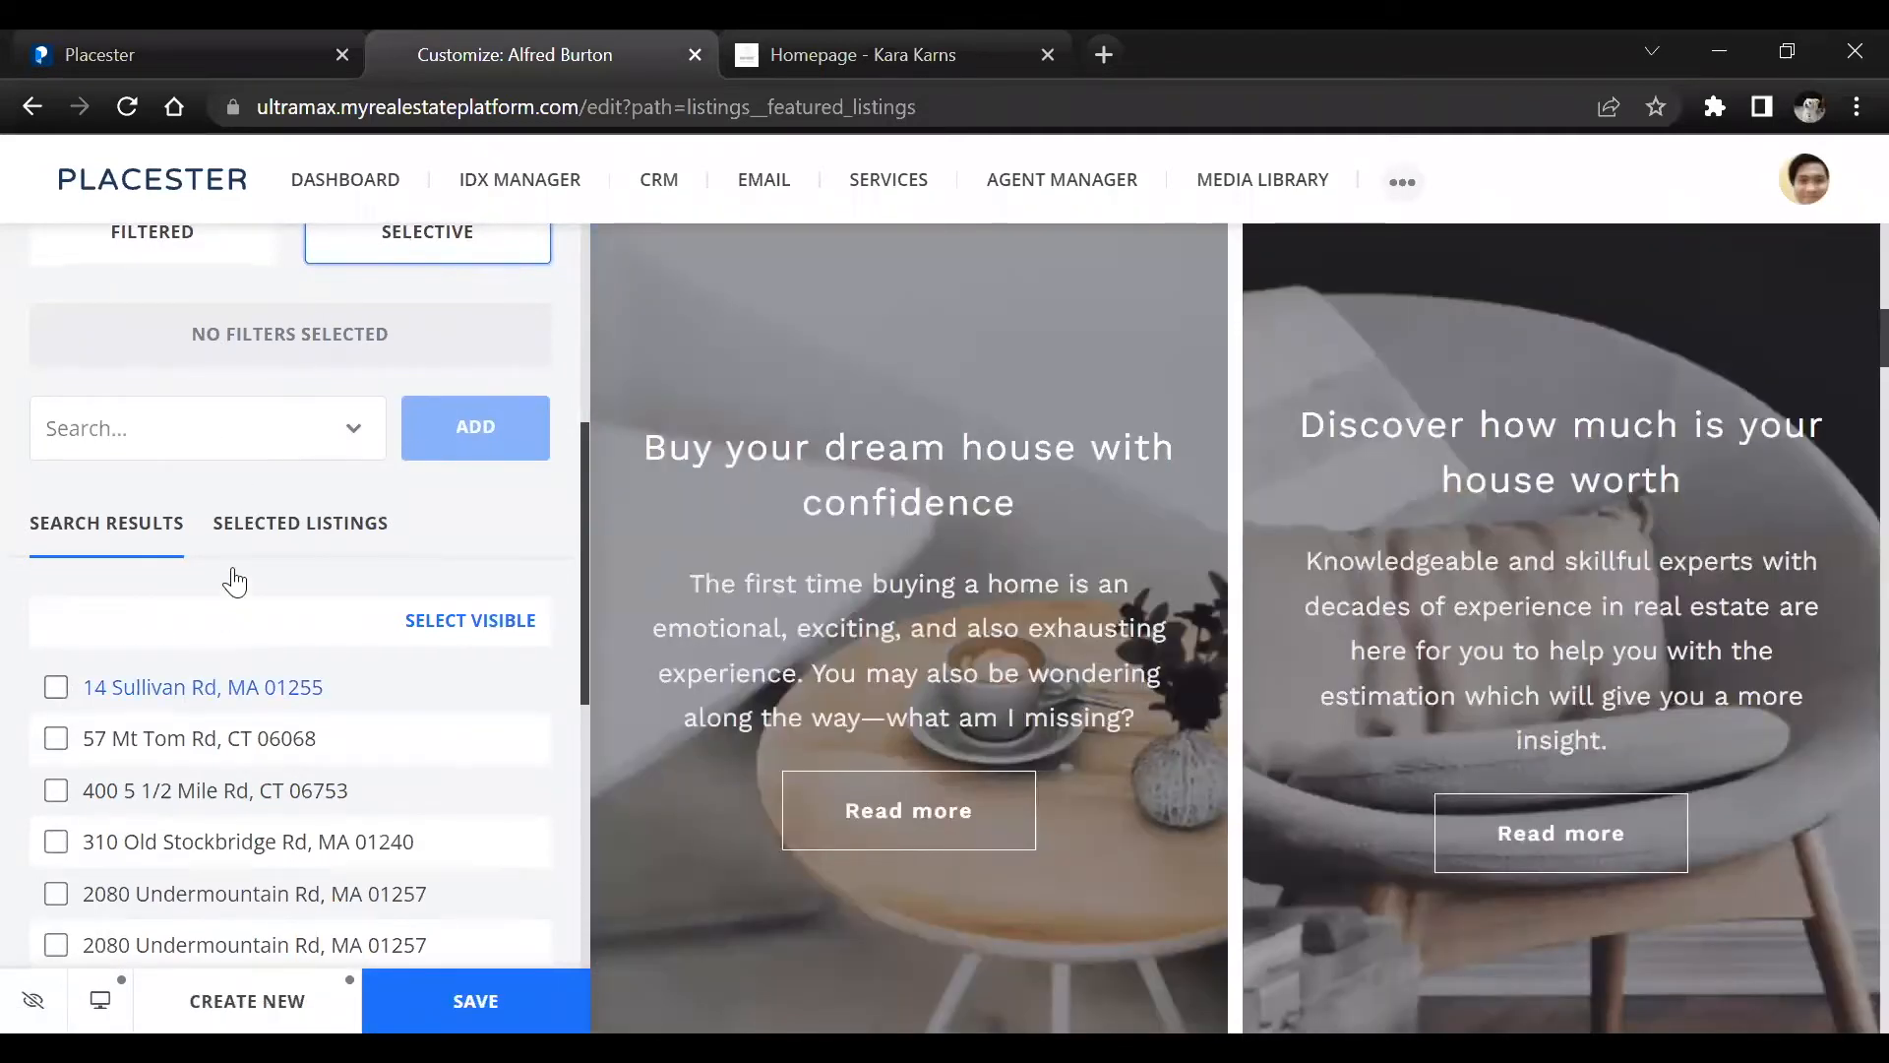
Select the three listings with ZIP code 01237 in the search results as featured listings
{"action": "scroll", "coordinate": [232, 578], "scroll_direction": "down", "scroll_amount": 3}
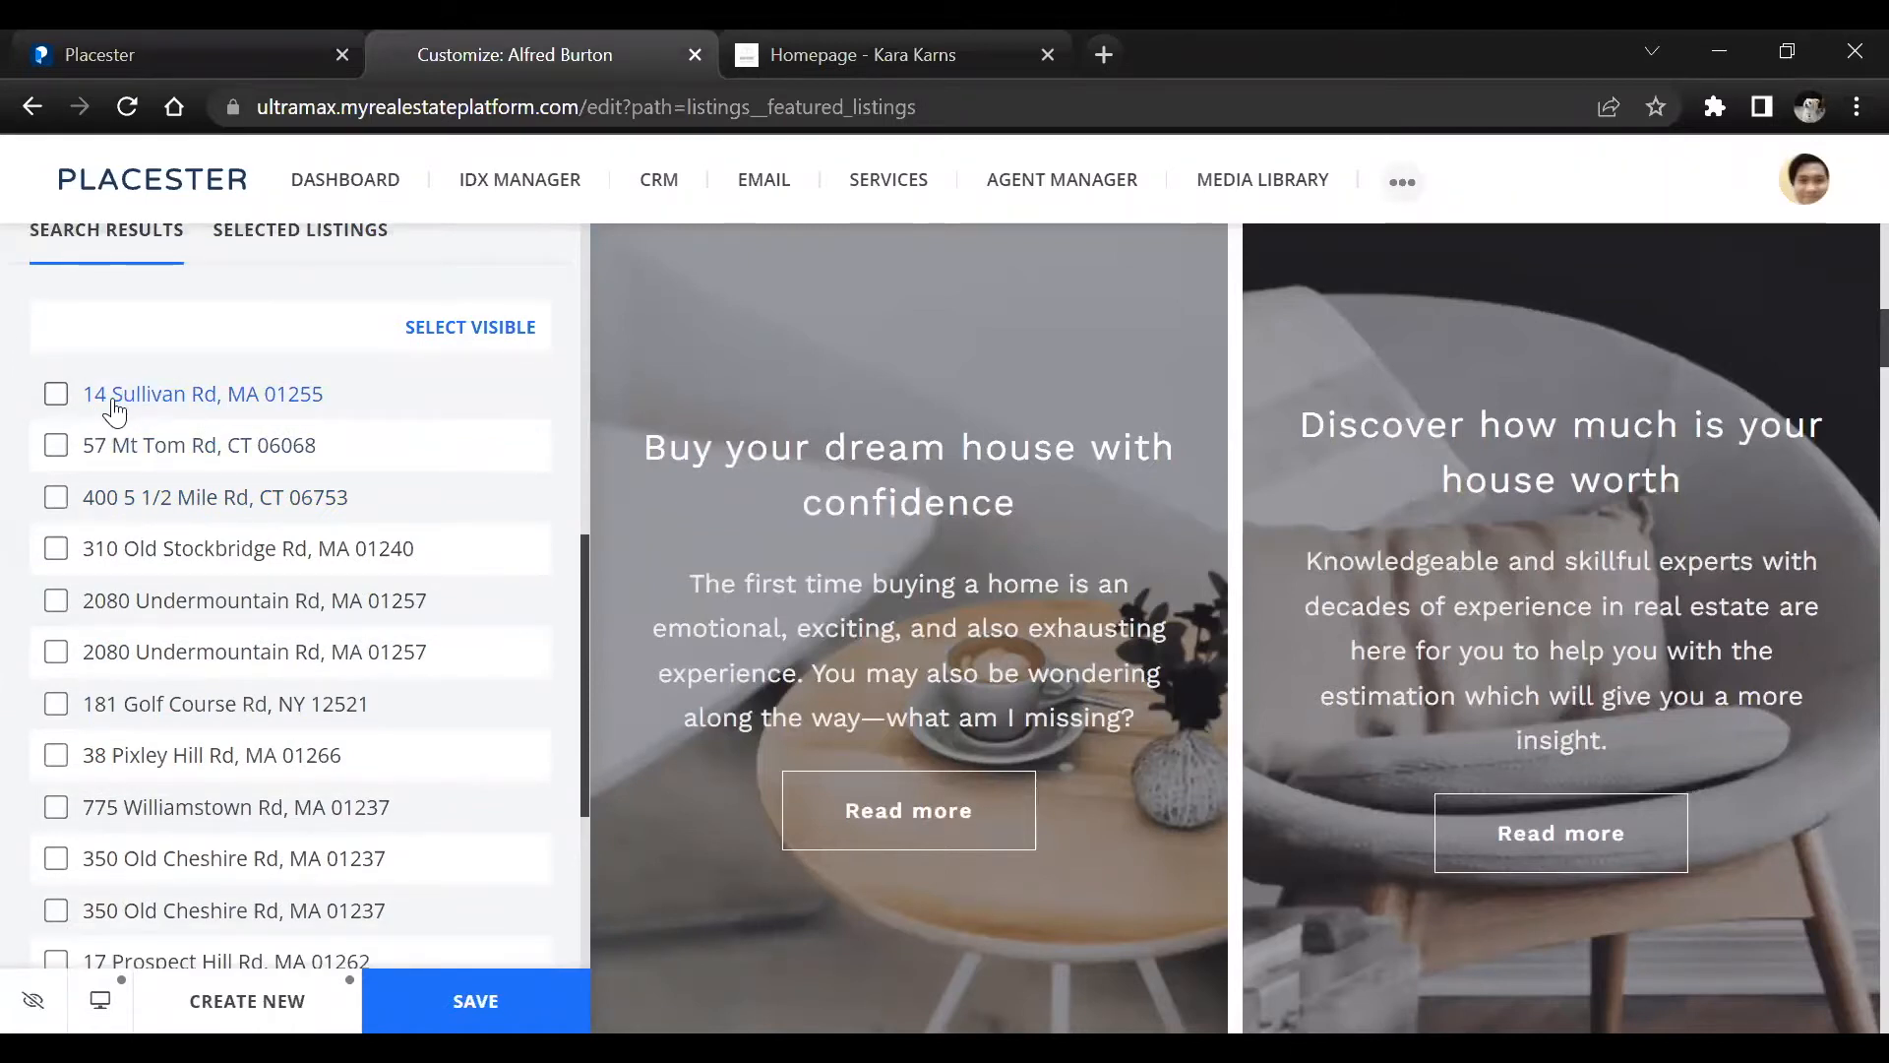
{"action": "scroll", "coordinate": [91, 408], "scroll_direction": "down", "scroll_amount": 4}
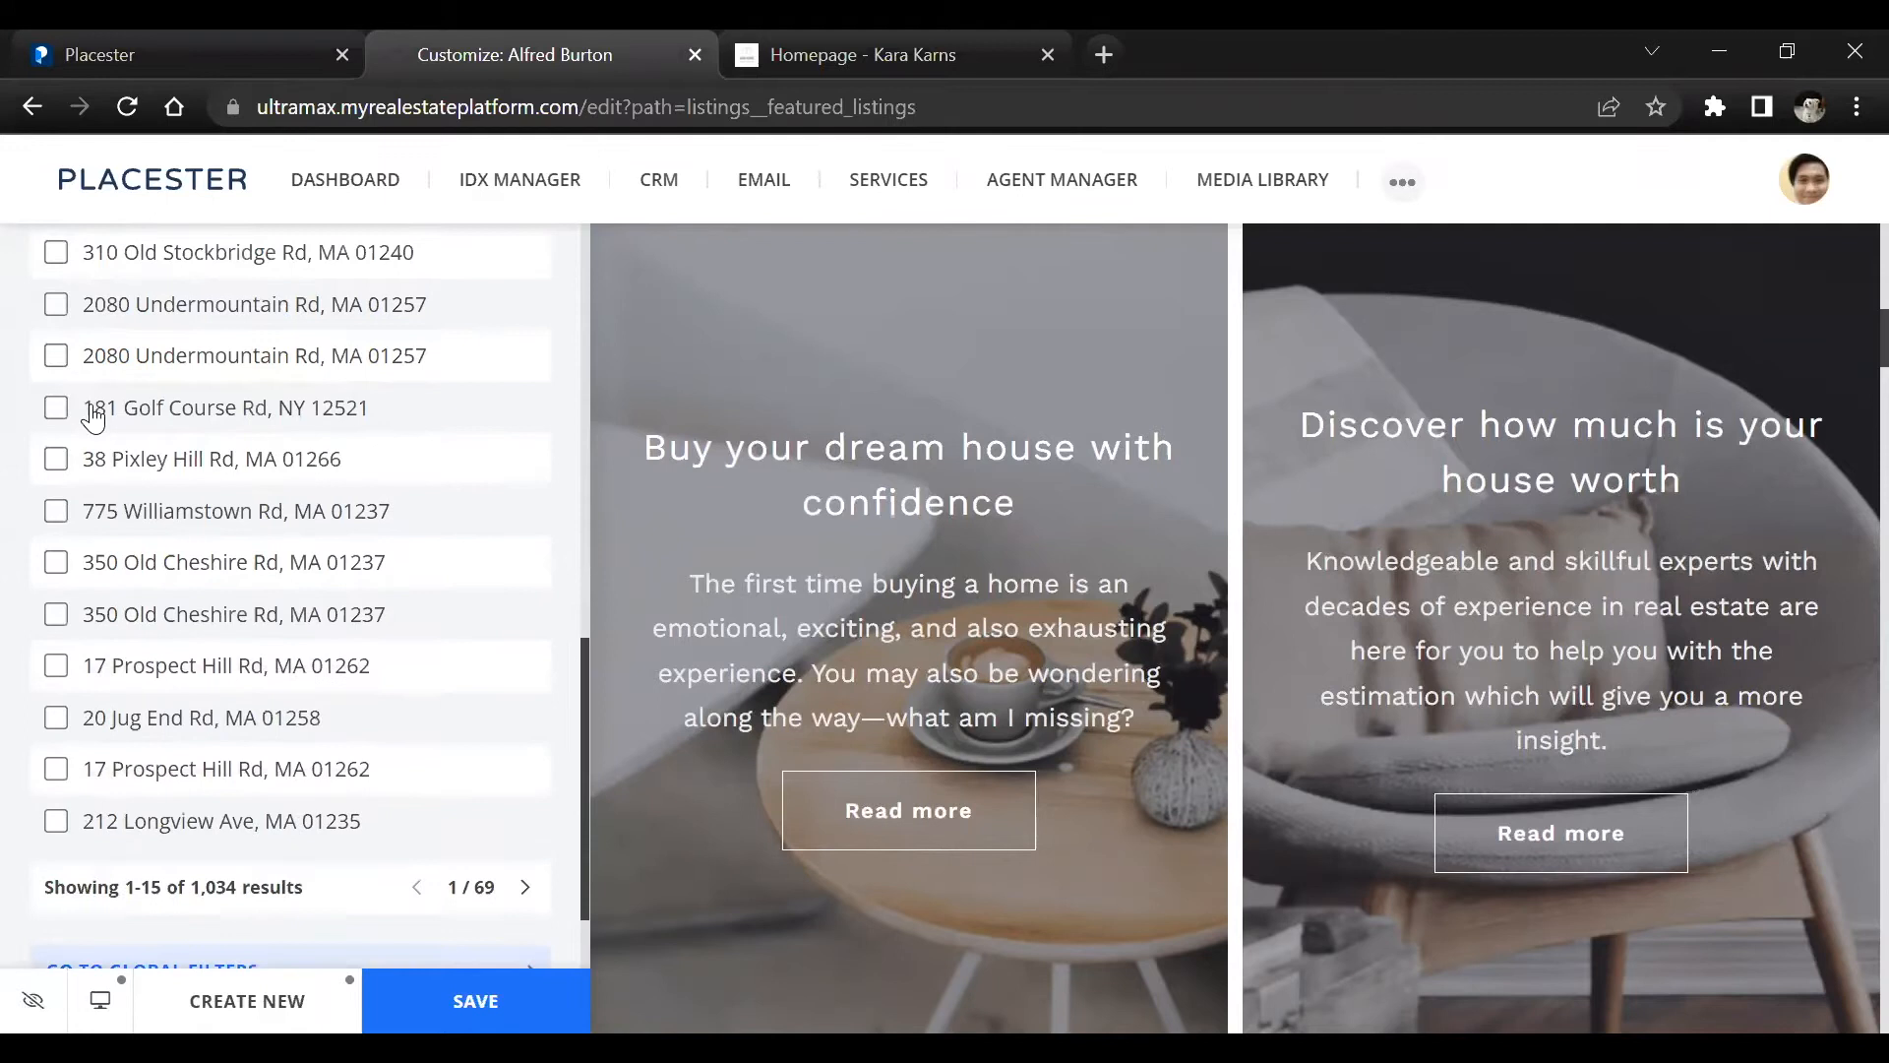
{"action": "left_click", "coordinate": [56, 512]}
{"action": "scroll", "coordinate": [128, 492], "scroll_direction": "up", "scroll_amount": 4}
{"action": "scroll", "coordinate": [12, 556], "scroll_direction": "down", "scroll_amount": 3}
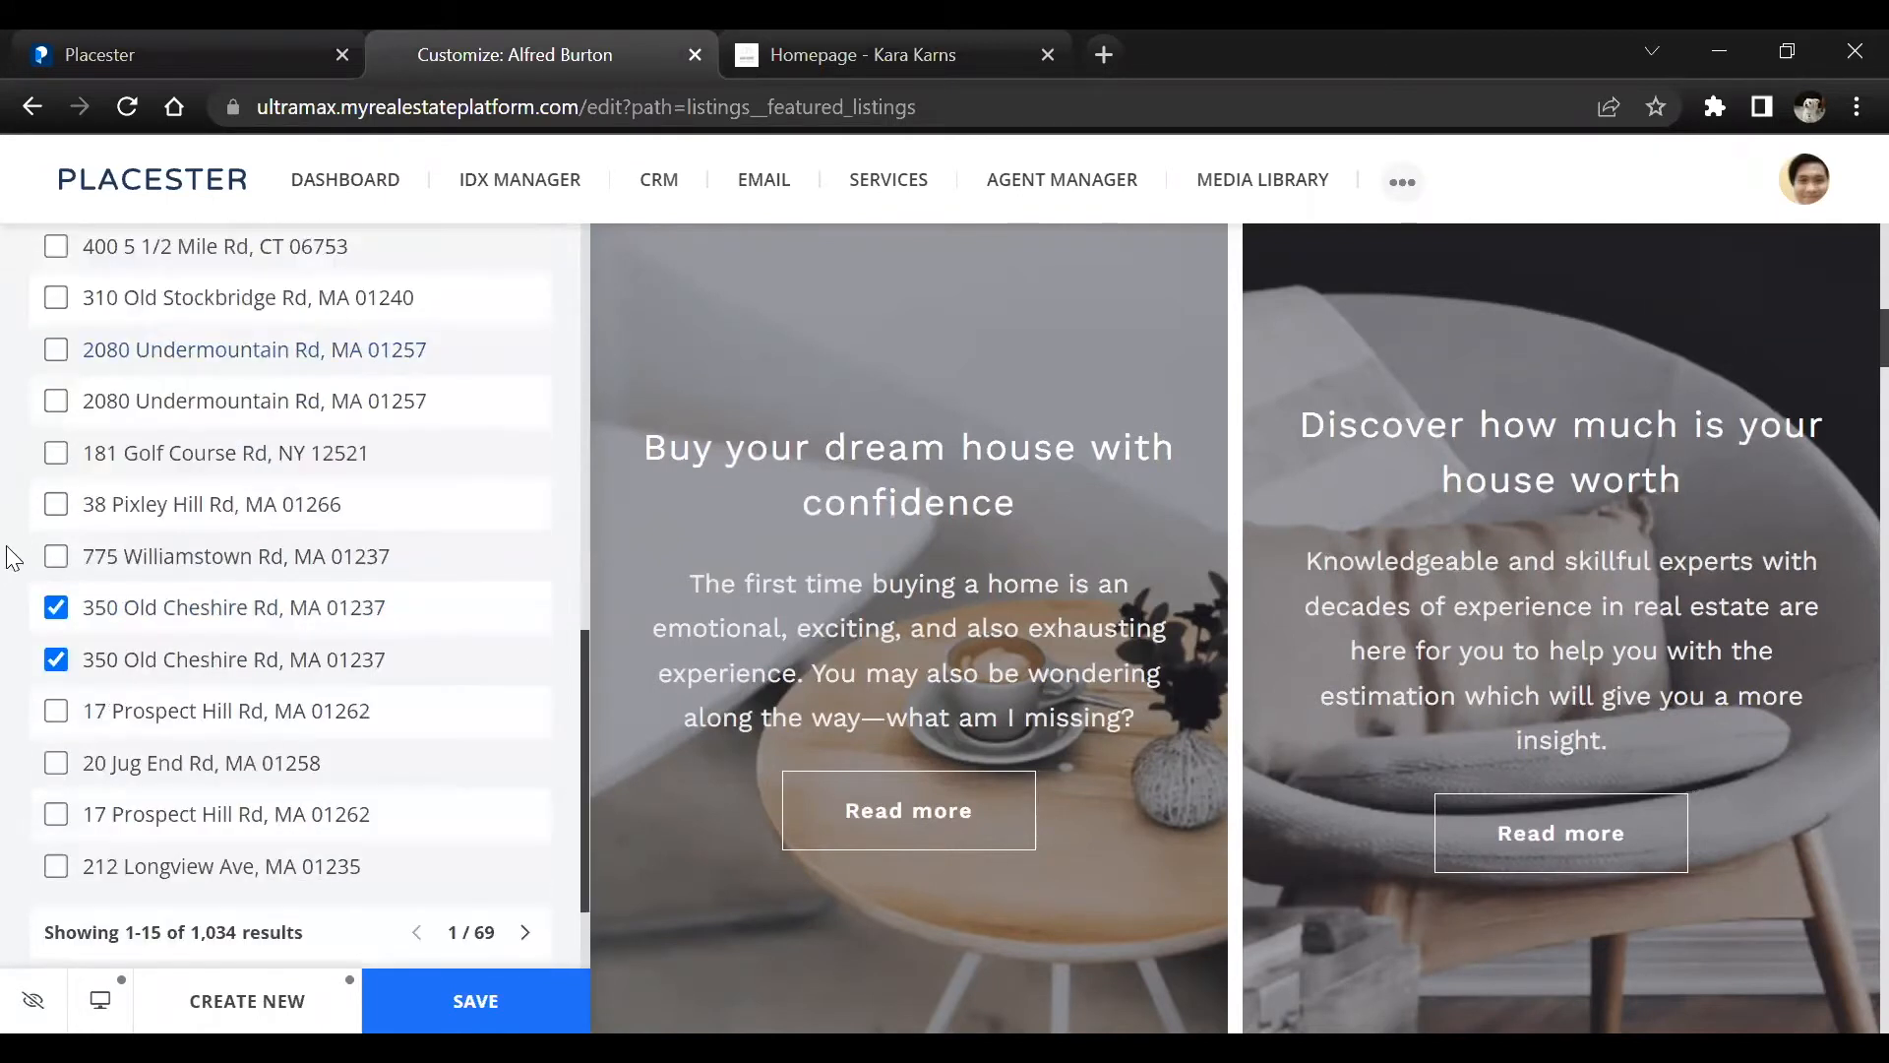
{"action": "left_click", "coordinate": [56, 556]}
{"action": "scroll", "coordinate": [92, 551], "scroll_direction": "down", "scroll_amount": 3}
{"action": "scroll", "coordinate": [239, 521], "scroll_direction": "up", "scroll_amount": 10}
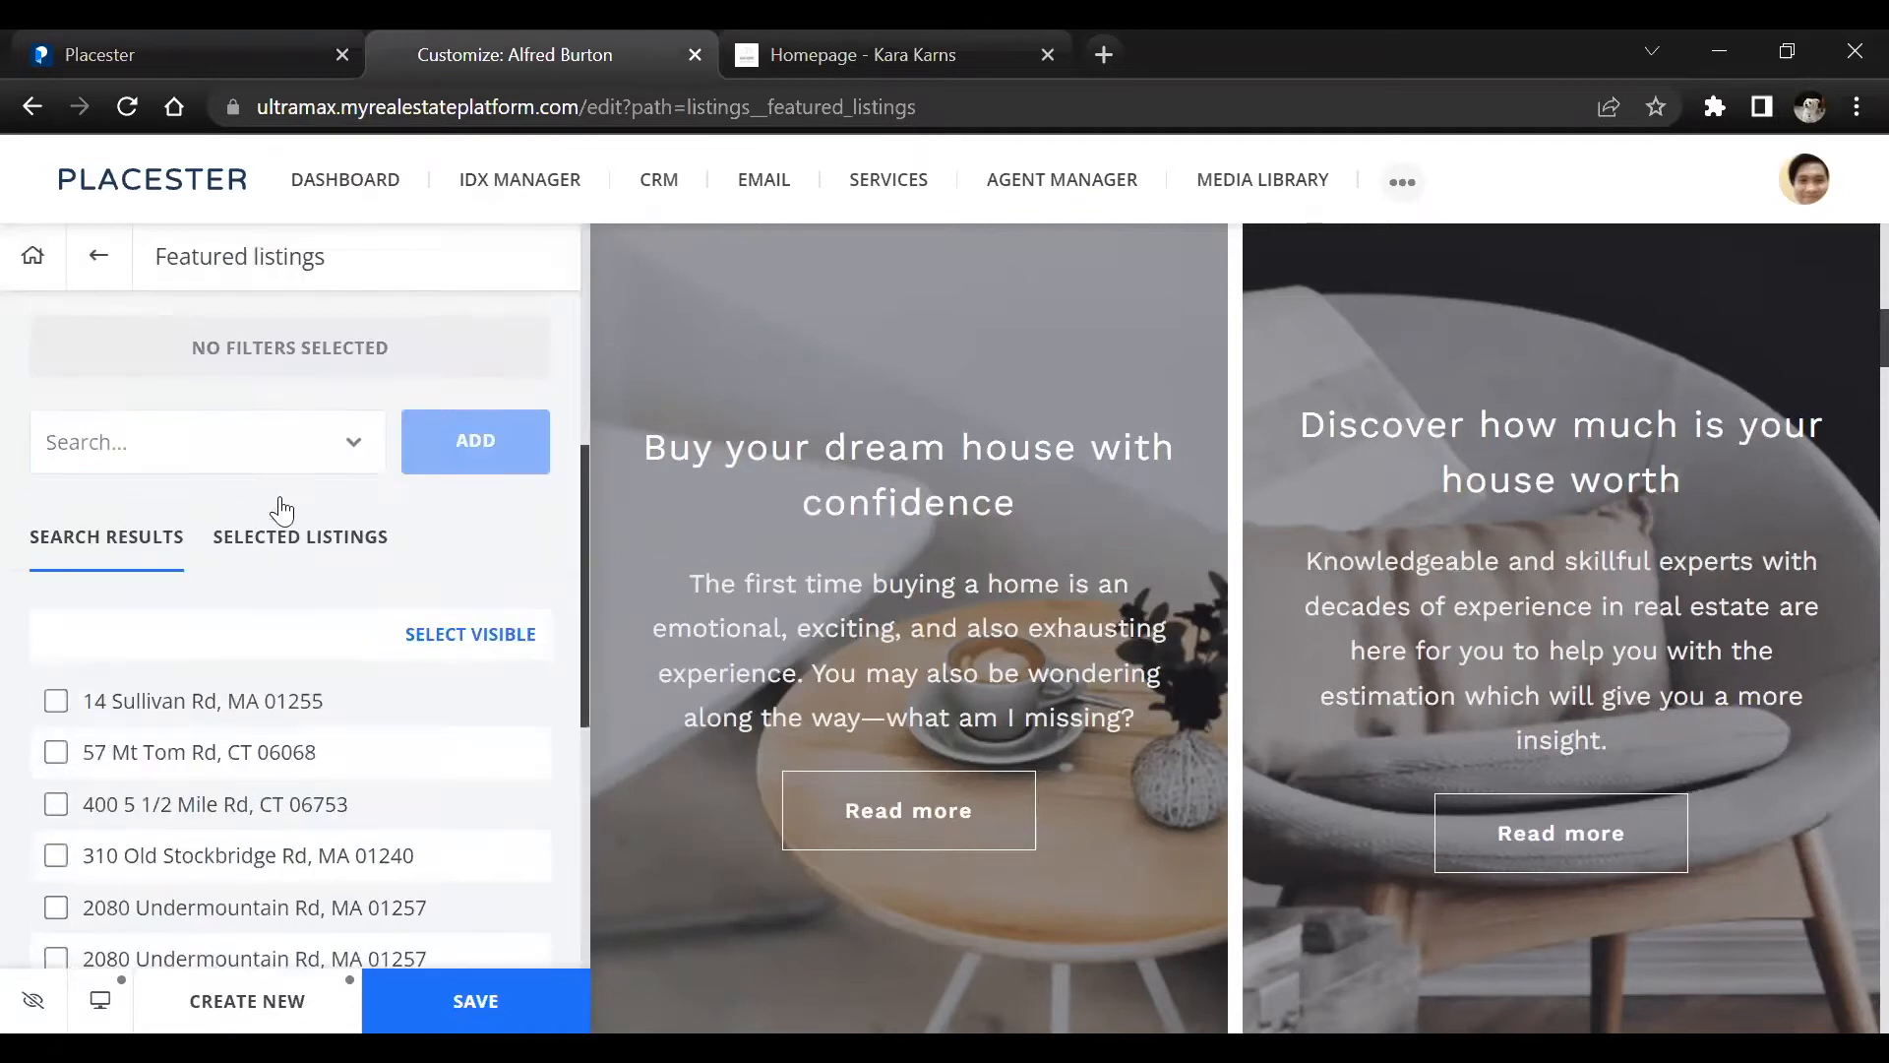
{"action": "scroll", "coordinate": [295, 610], "scroll_direction": "down", "scroll_amount": 5}
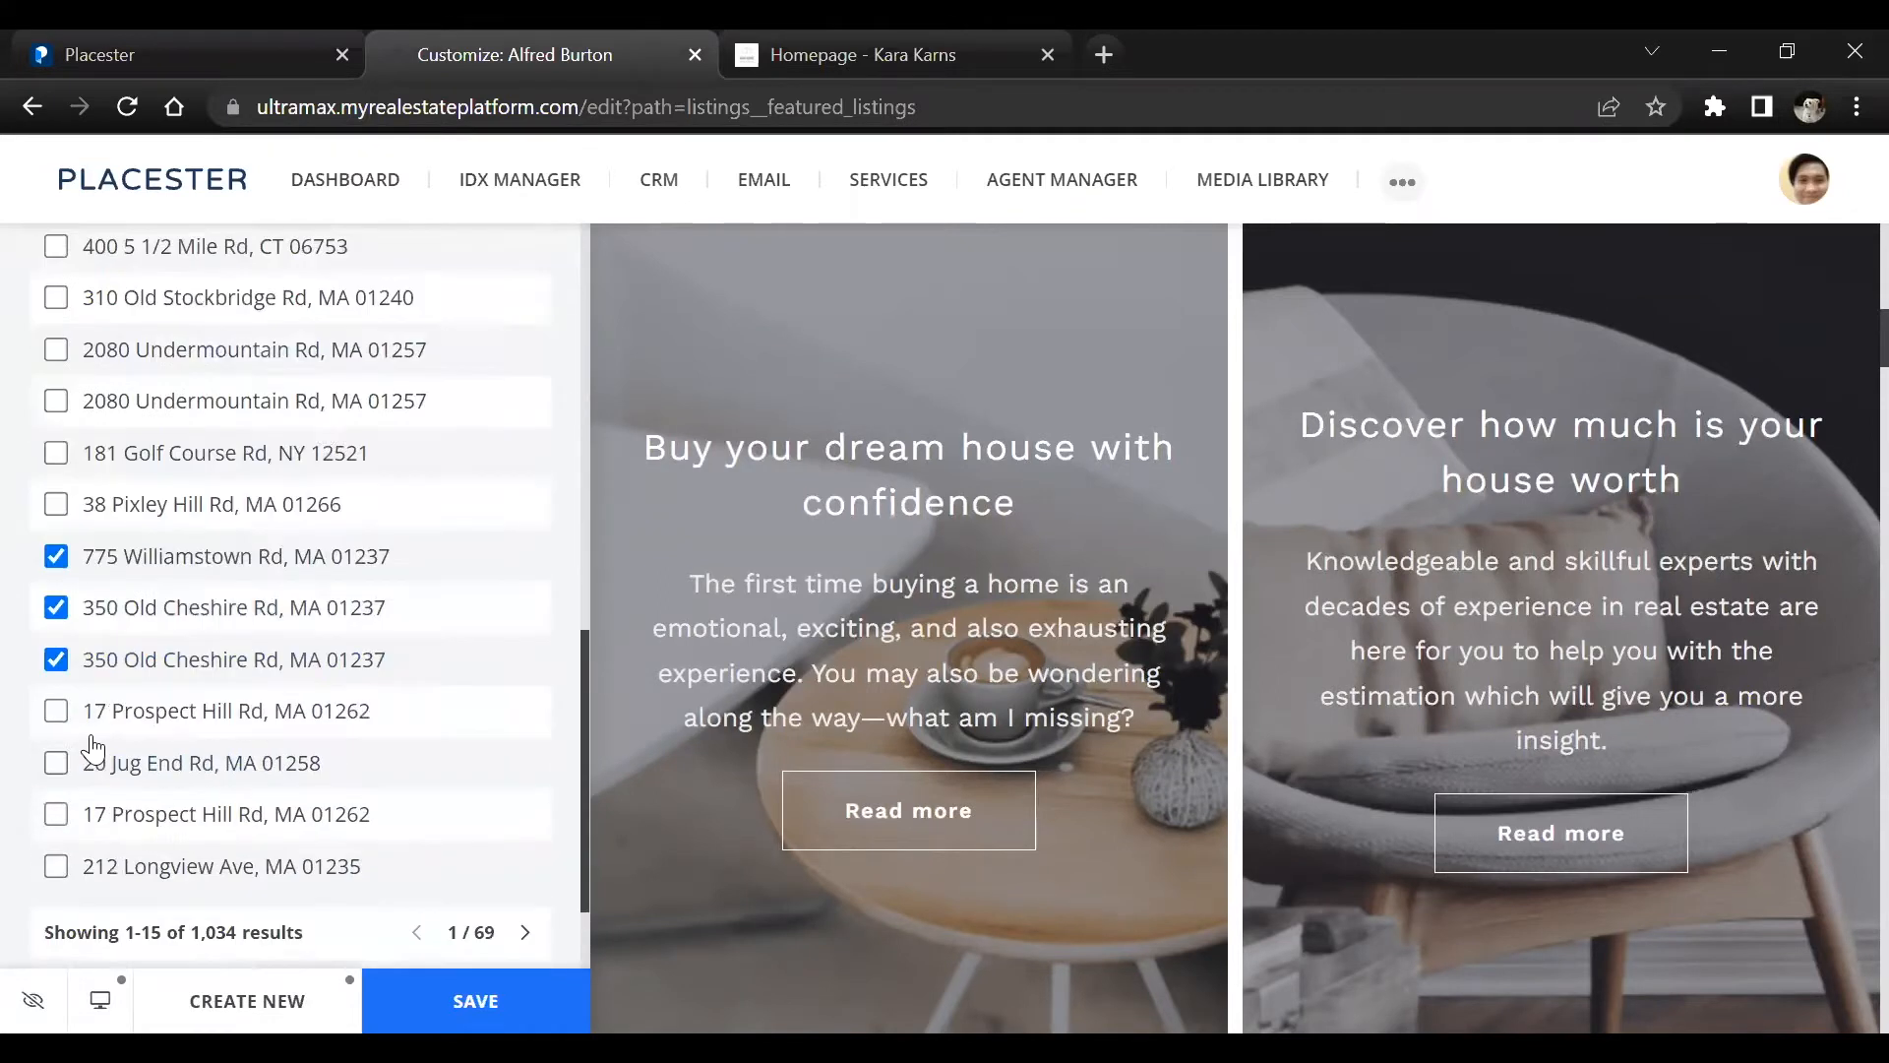
Select all listings visible on the first page of the search results as featured listings
{"action": "scroll", "coordinate": [452, 532], "scroll_direction": "up", "scroll_amount": 4}
{"action": "left_click", "coordinate": [455, 521]}
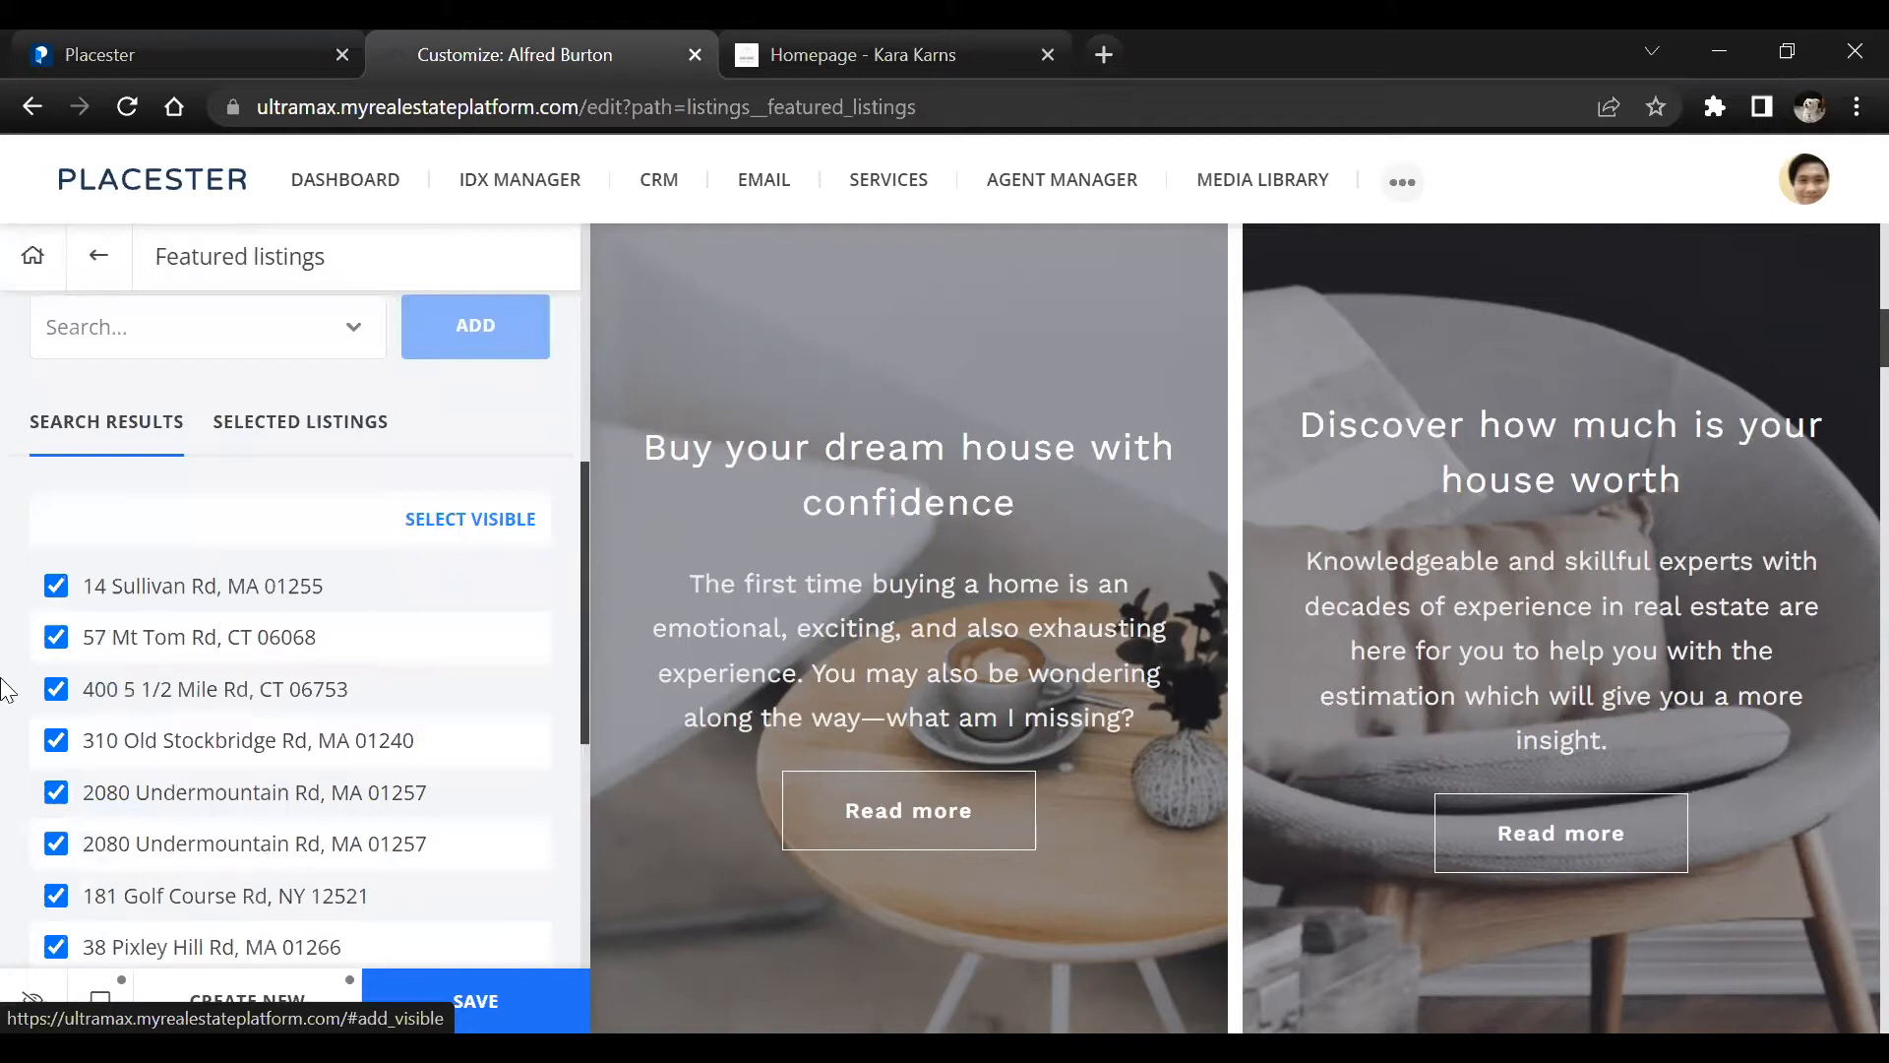
{"action": "scroll", "coordinate": [69, 658], "scroll_direction": "down", "scroll_amount": 3}
{"action": "scroll", "coordinate": [68, 658], "scroll_direction": "down", "scroll_amount": 2}
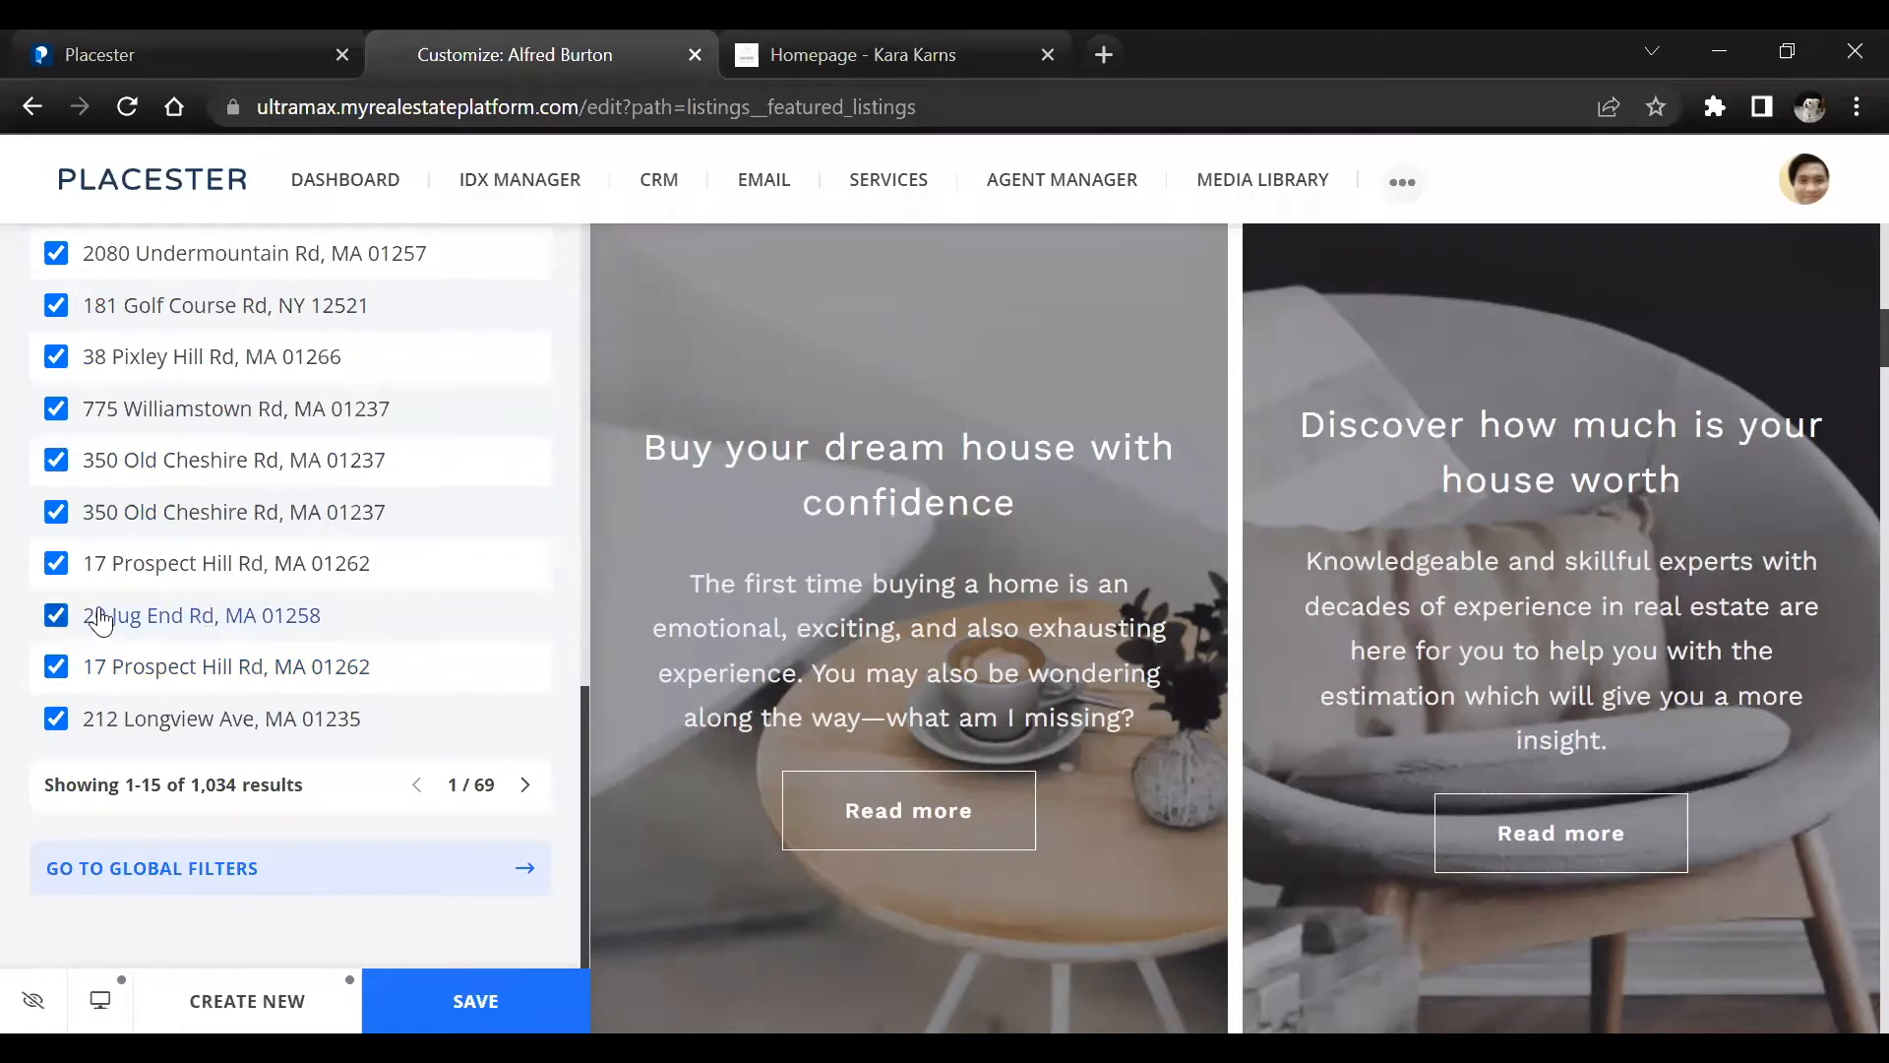
Deselect the five consecutive listings from the one with ZIP code 12521 through the last one with ZIP code 01237
{"action": "scroll", "coordinate": [98, 612], "scroll_direction": "up", "scroll_amount": 3}
{"action": "left_click", "coordinate": [57, 601]}
{"action": "left_click", "coordinate": [56, 651]}
{"action": "left_click", "coordinate": [56, 702]}
{"action": "left_click", "coordinate": [56, 755]}
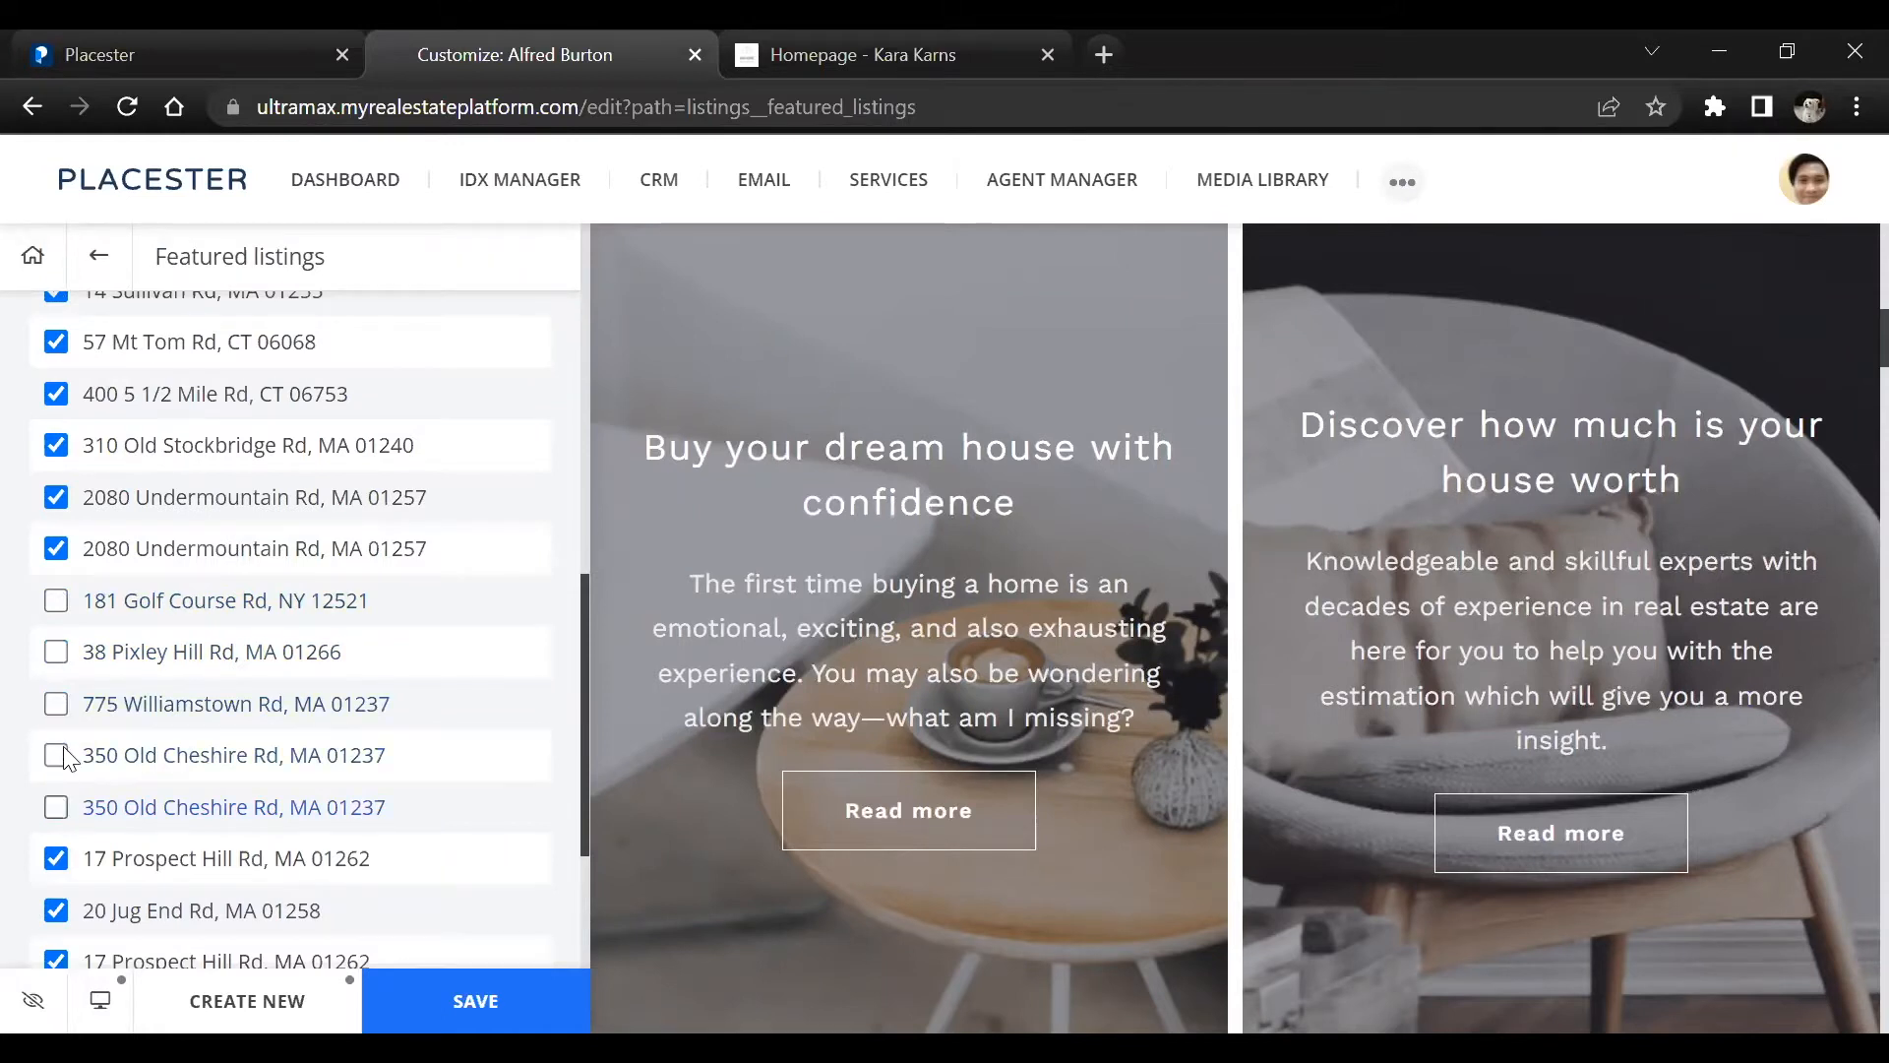
{"action": "scroll", "coordinate": [99, 699], "scroll_direction": "up", "scroll_amount": 5}
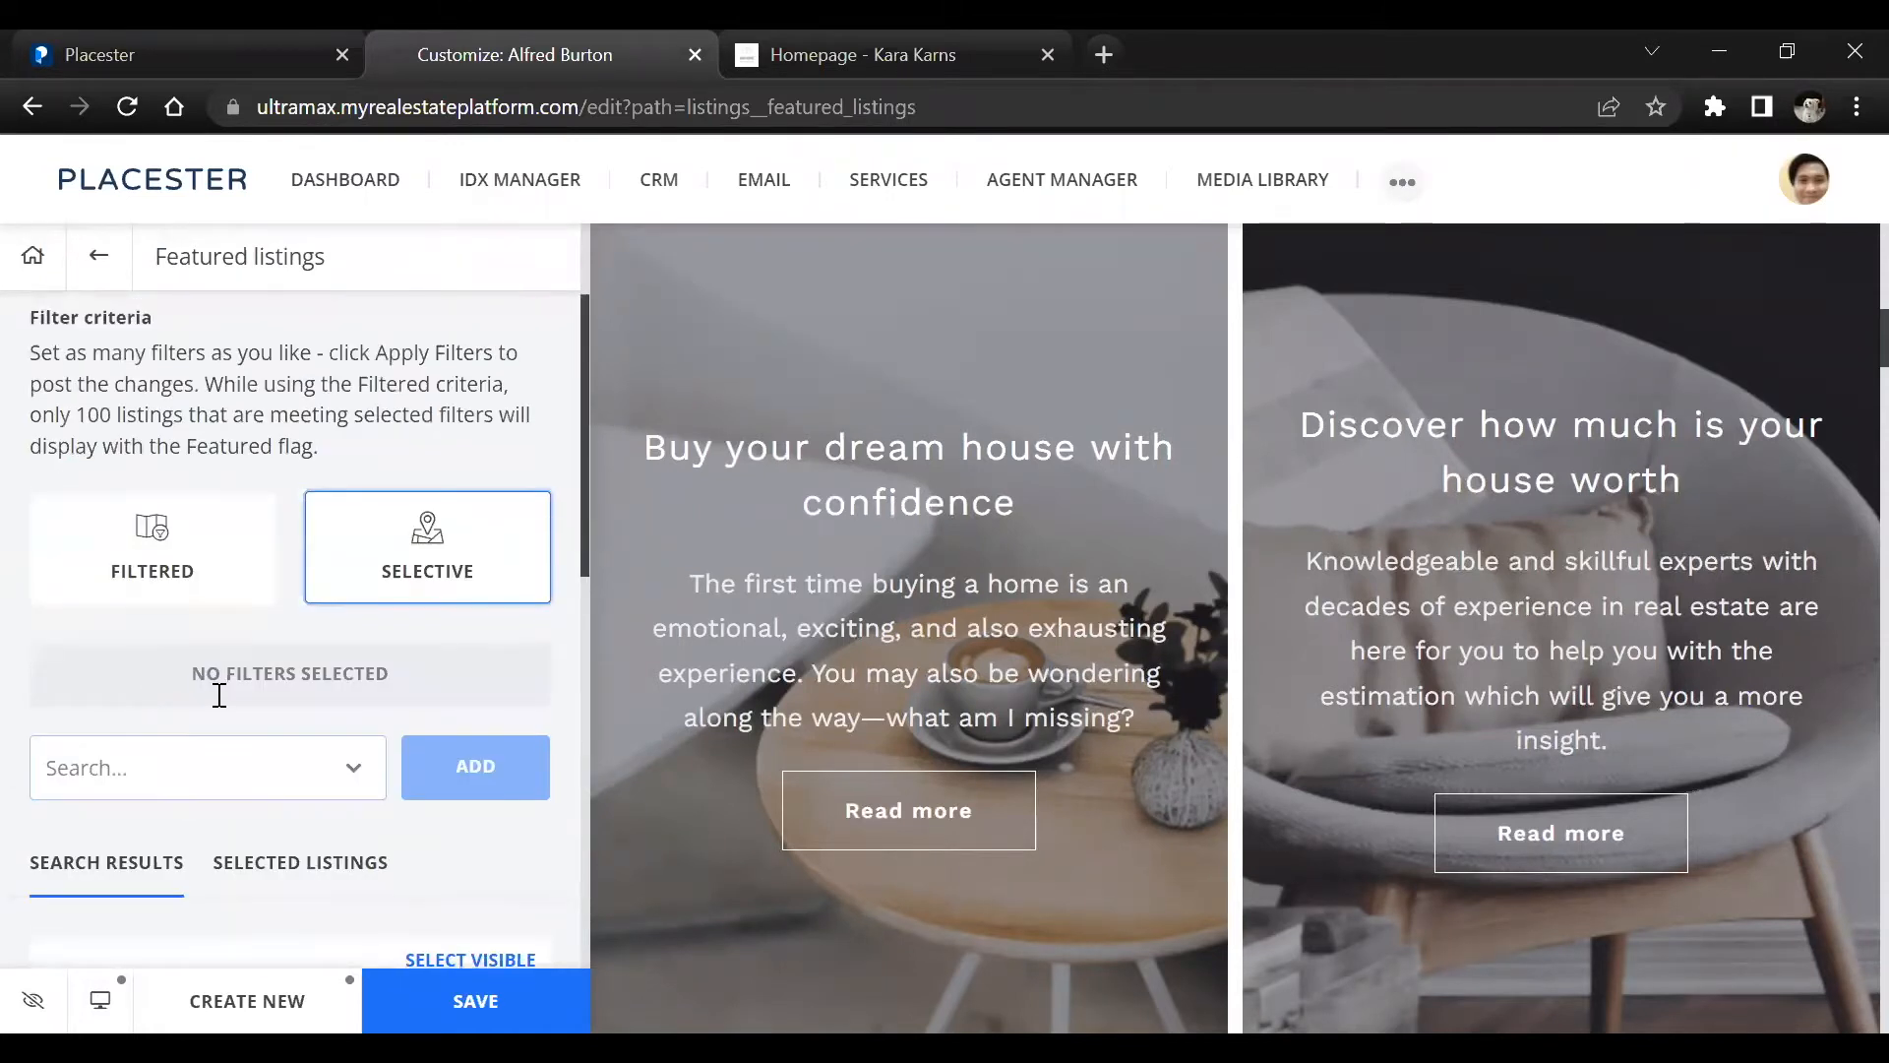
{"action": "scroll", "coordinate": [190, 795], "scroll_direction": "down", "scroll_amount": 10}
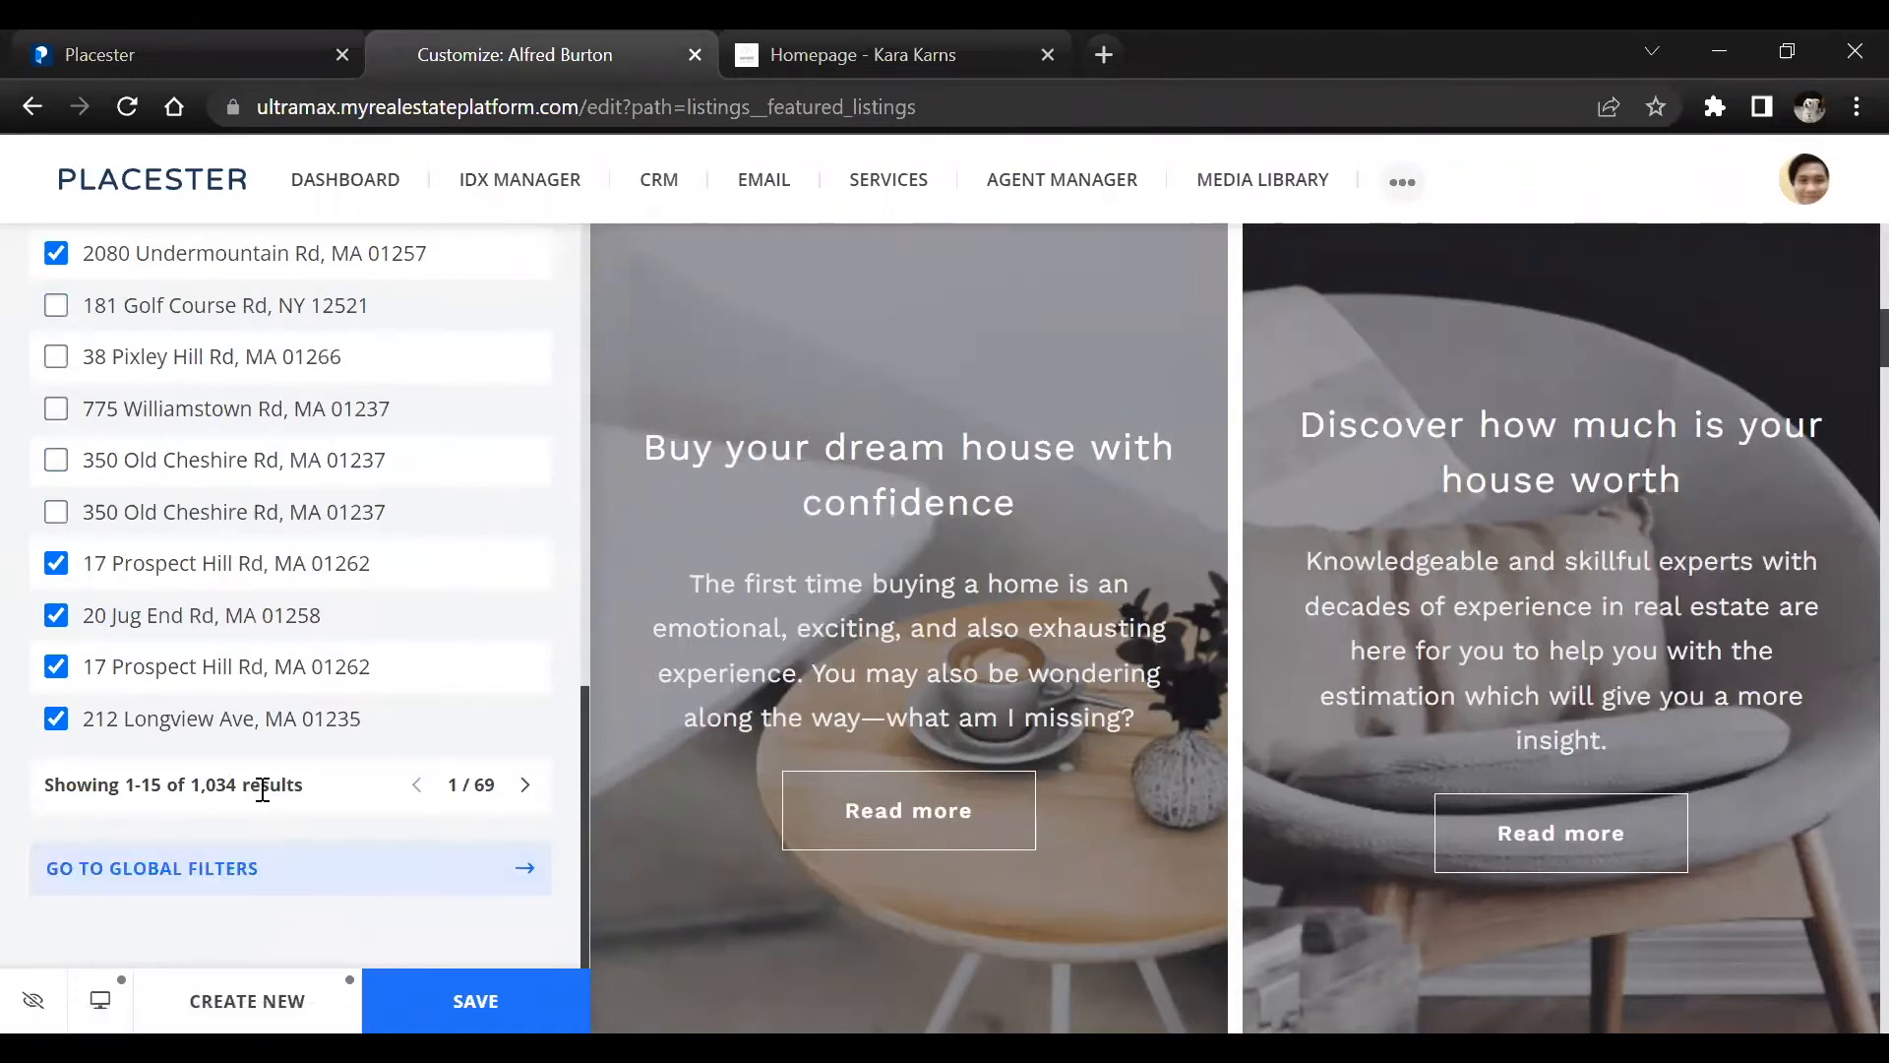
{"action": "scroll", "coordinate": [257, 787], "scroll_direction": "up", "scroll_amount": 9}
{"action": "left_click", "coordinate": [248, 622]}
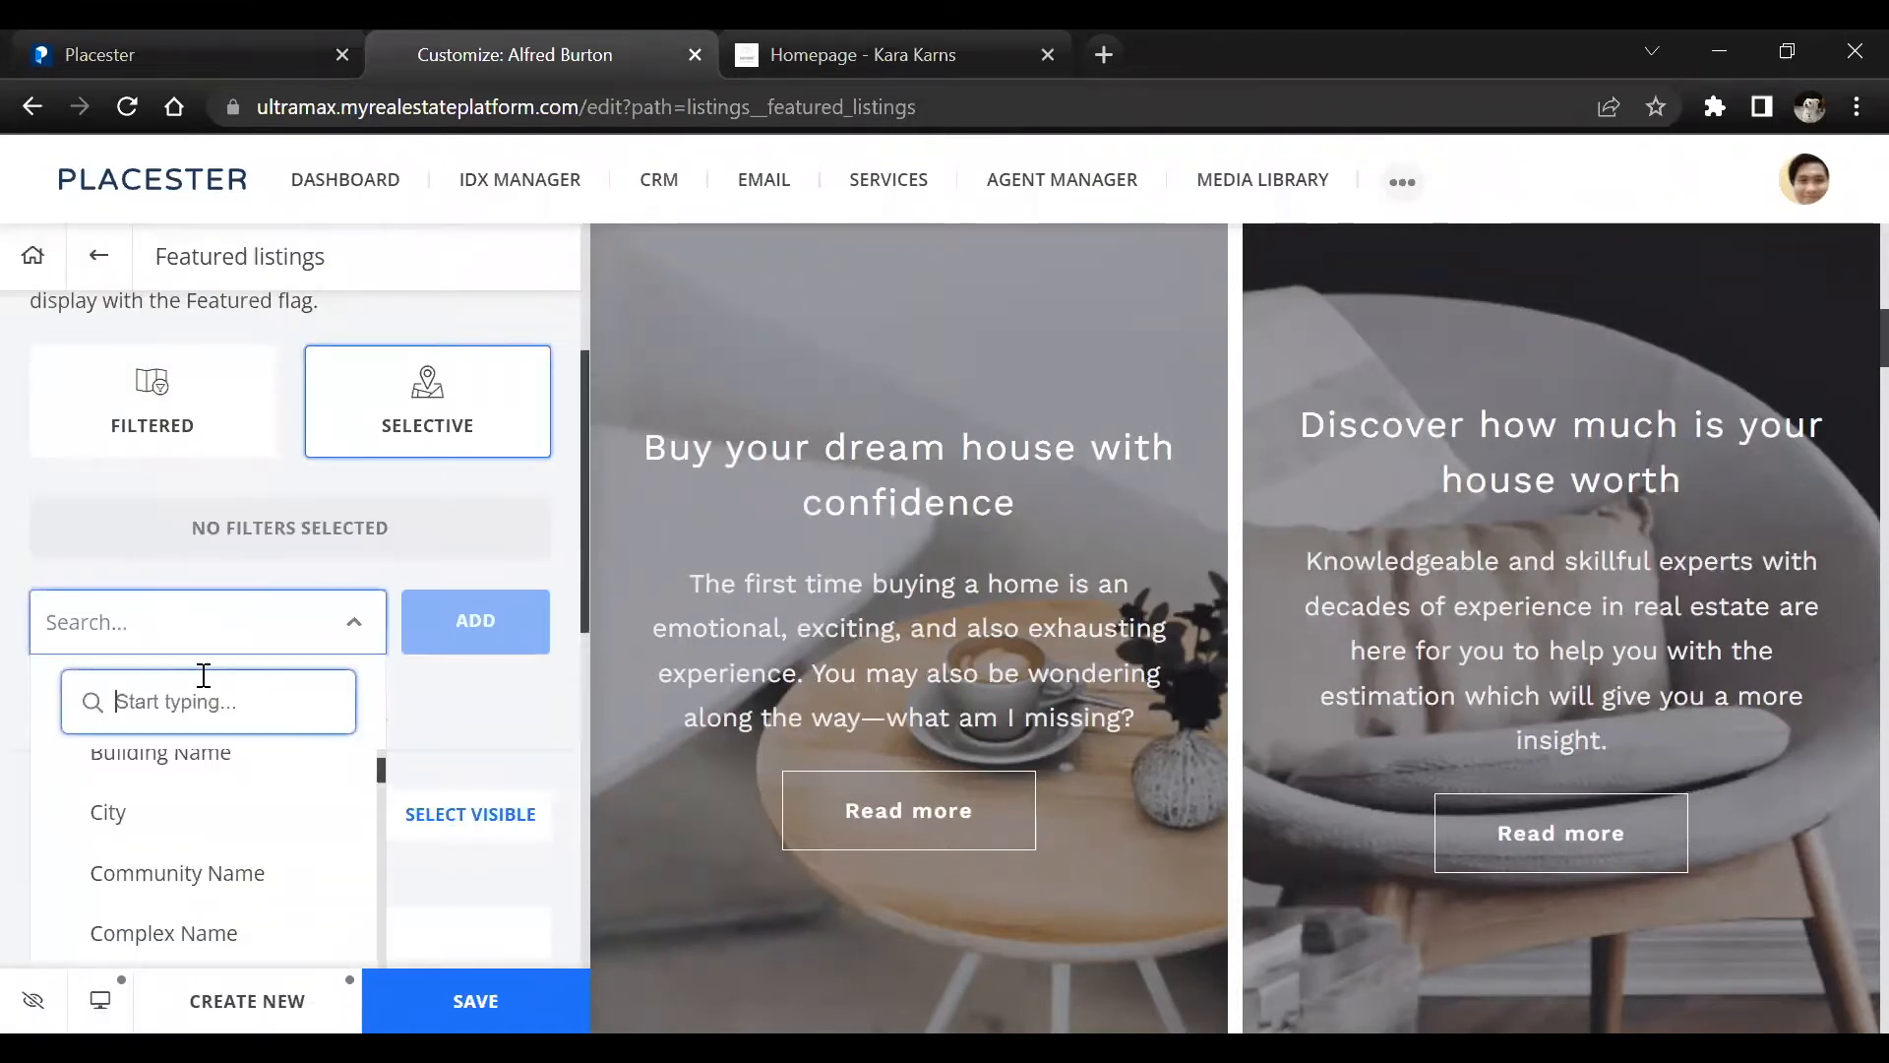
{"action": "scroll", "coordinate": [202, 674], "scroll_direction": "down", "scroll_amount": 3}
{"action": "left_click", "coordinate": [246, 578]}
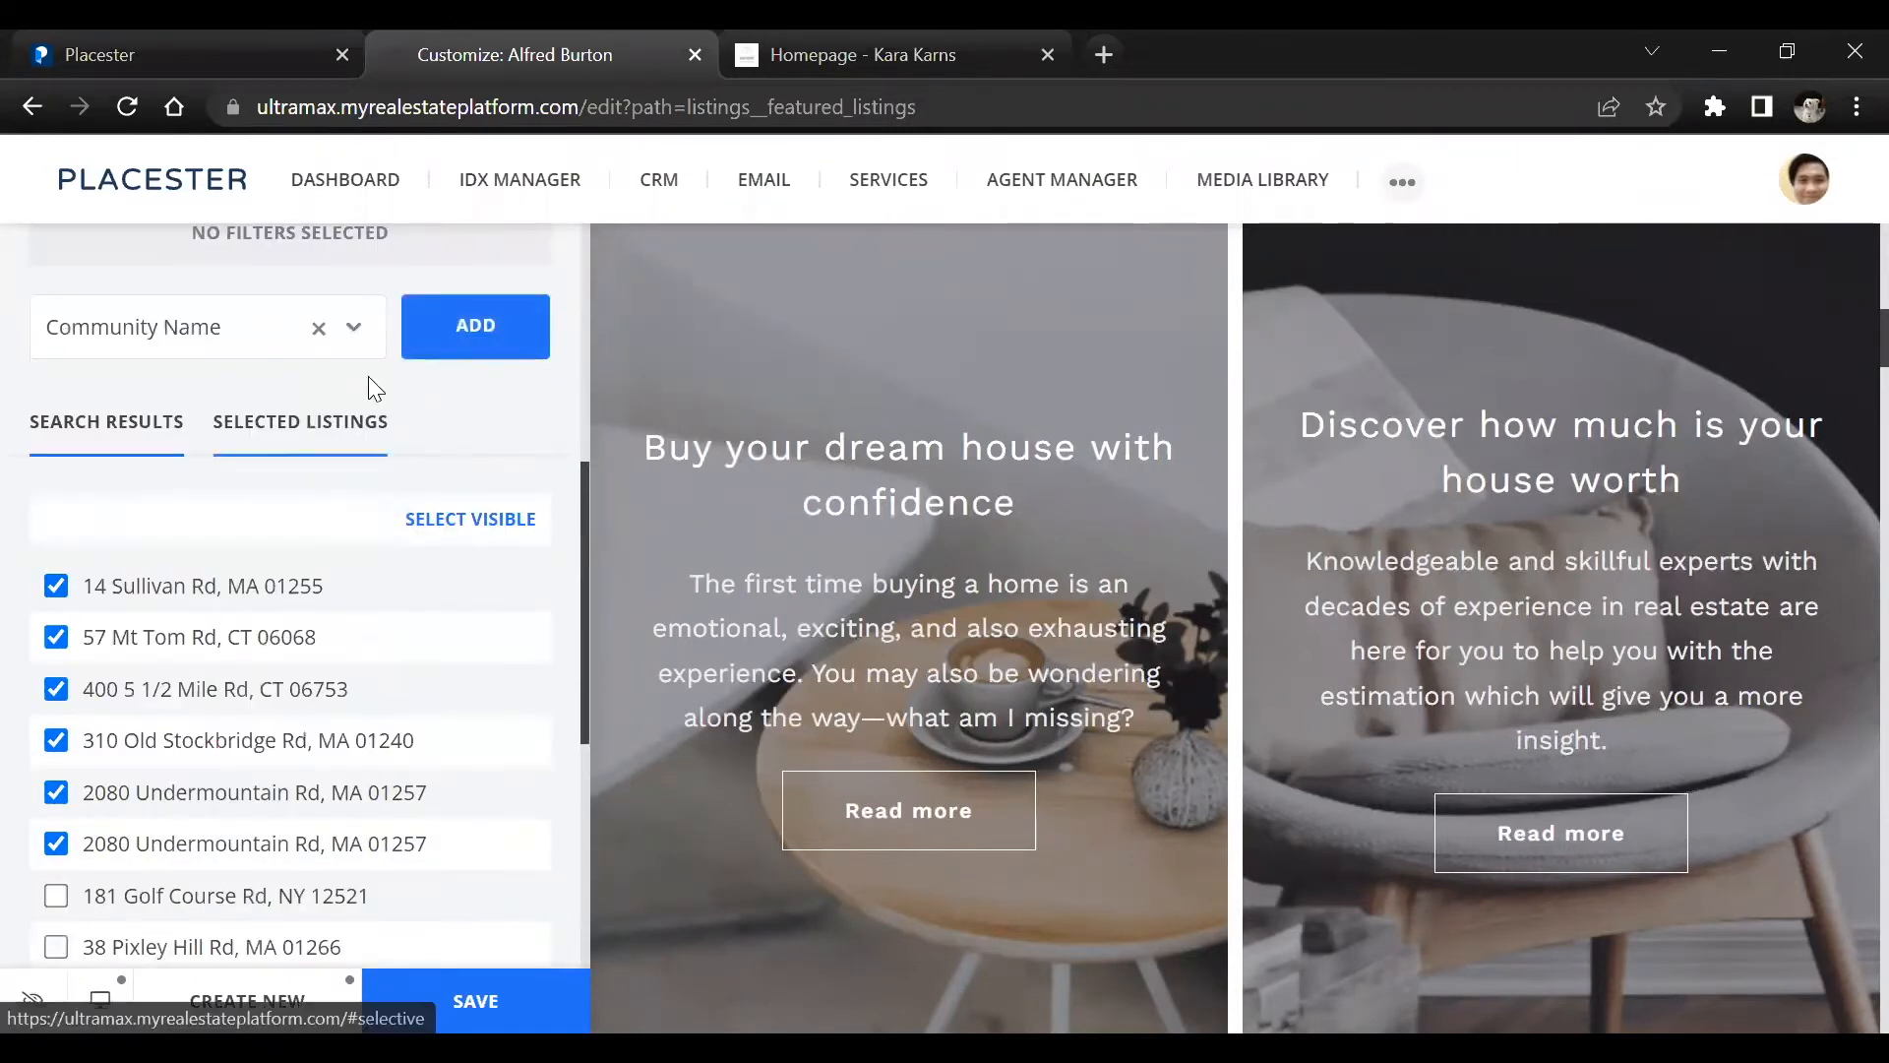
{"action": "left_click", "coordinate": [316, 329]}
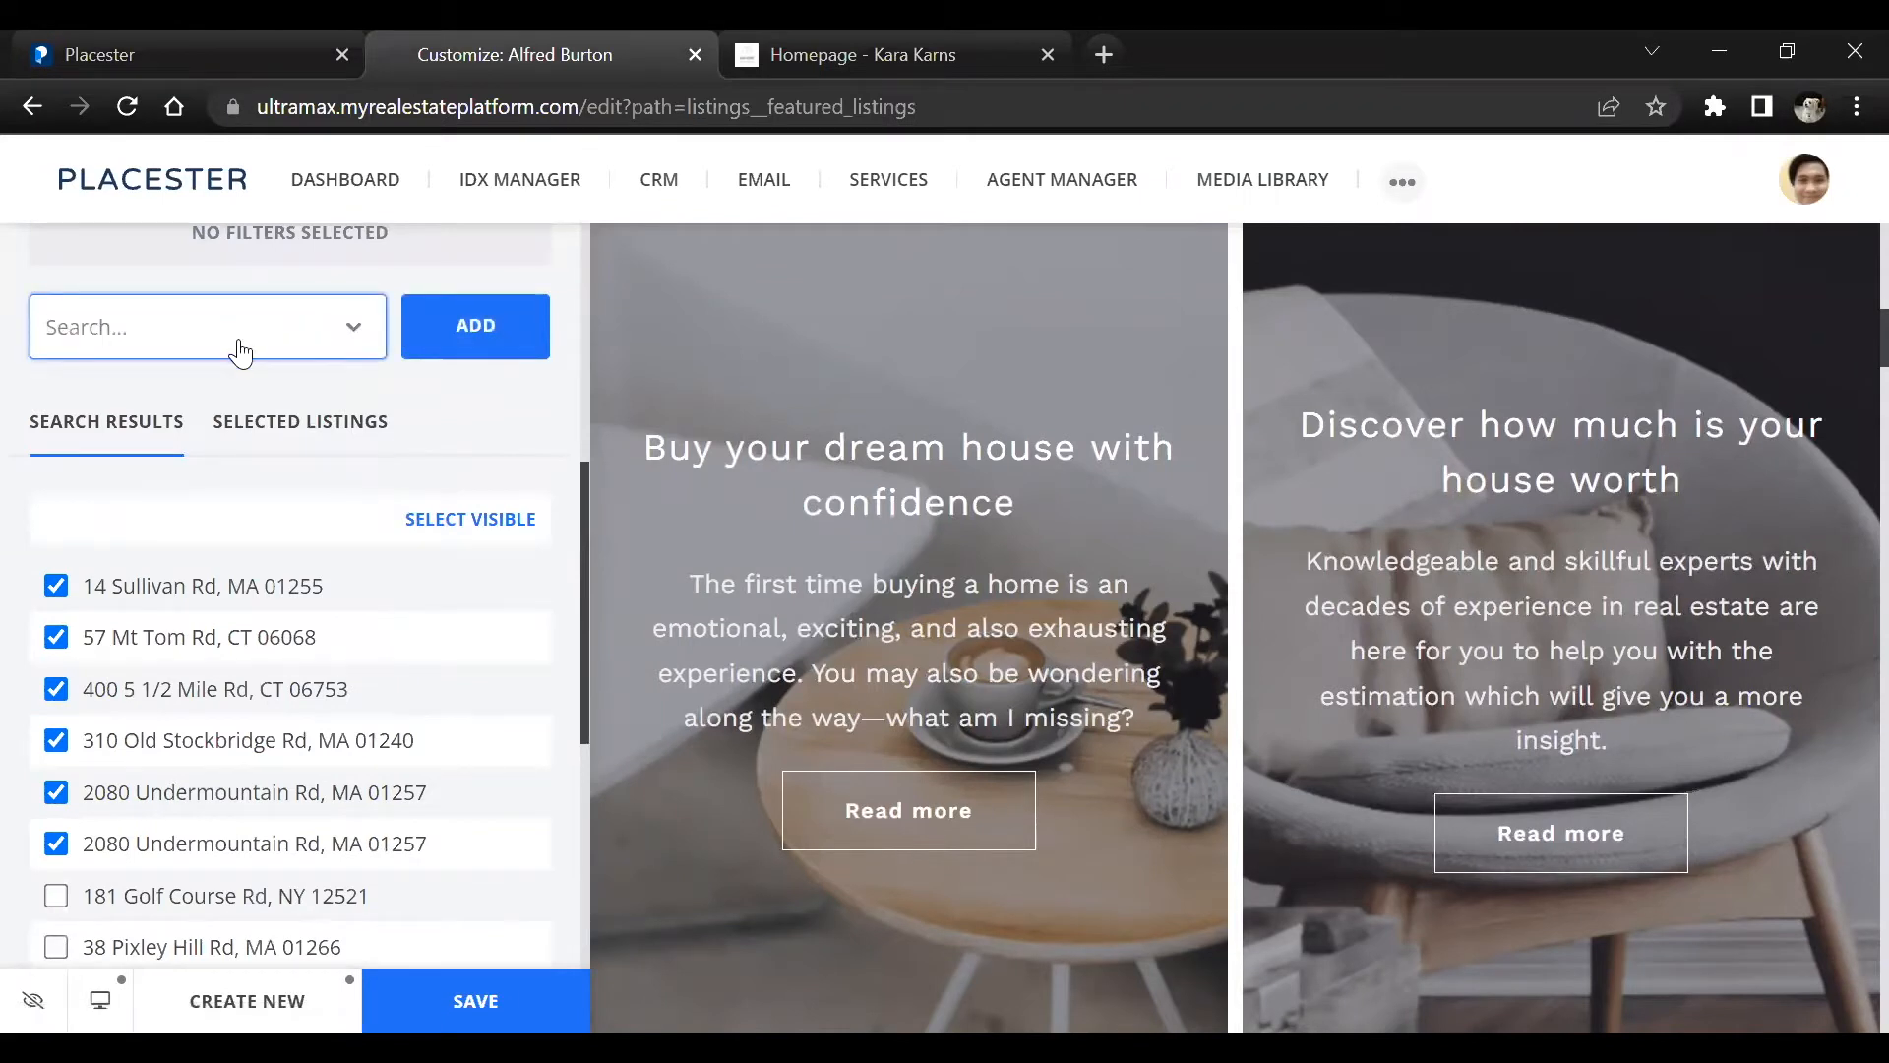
Add a City filter to the Selective featured listings search, set it to Alford, and apply it
{"action": "left_click", "coordinate": [240, 344]}
{"action": "left_click", "coordinate": [196, 512]}
{"action": "left_click", "coordinate": [462, 317]}
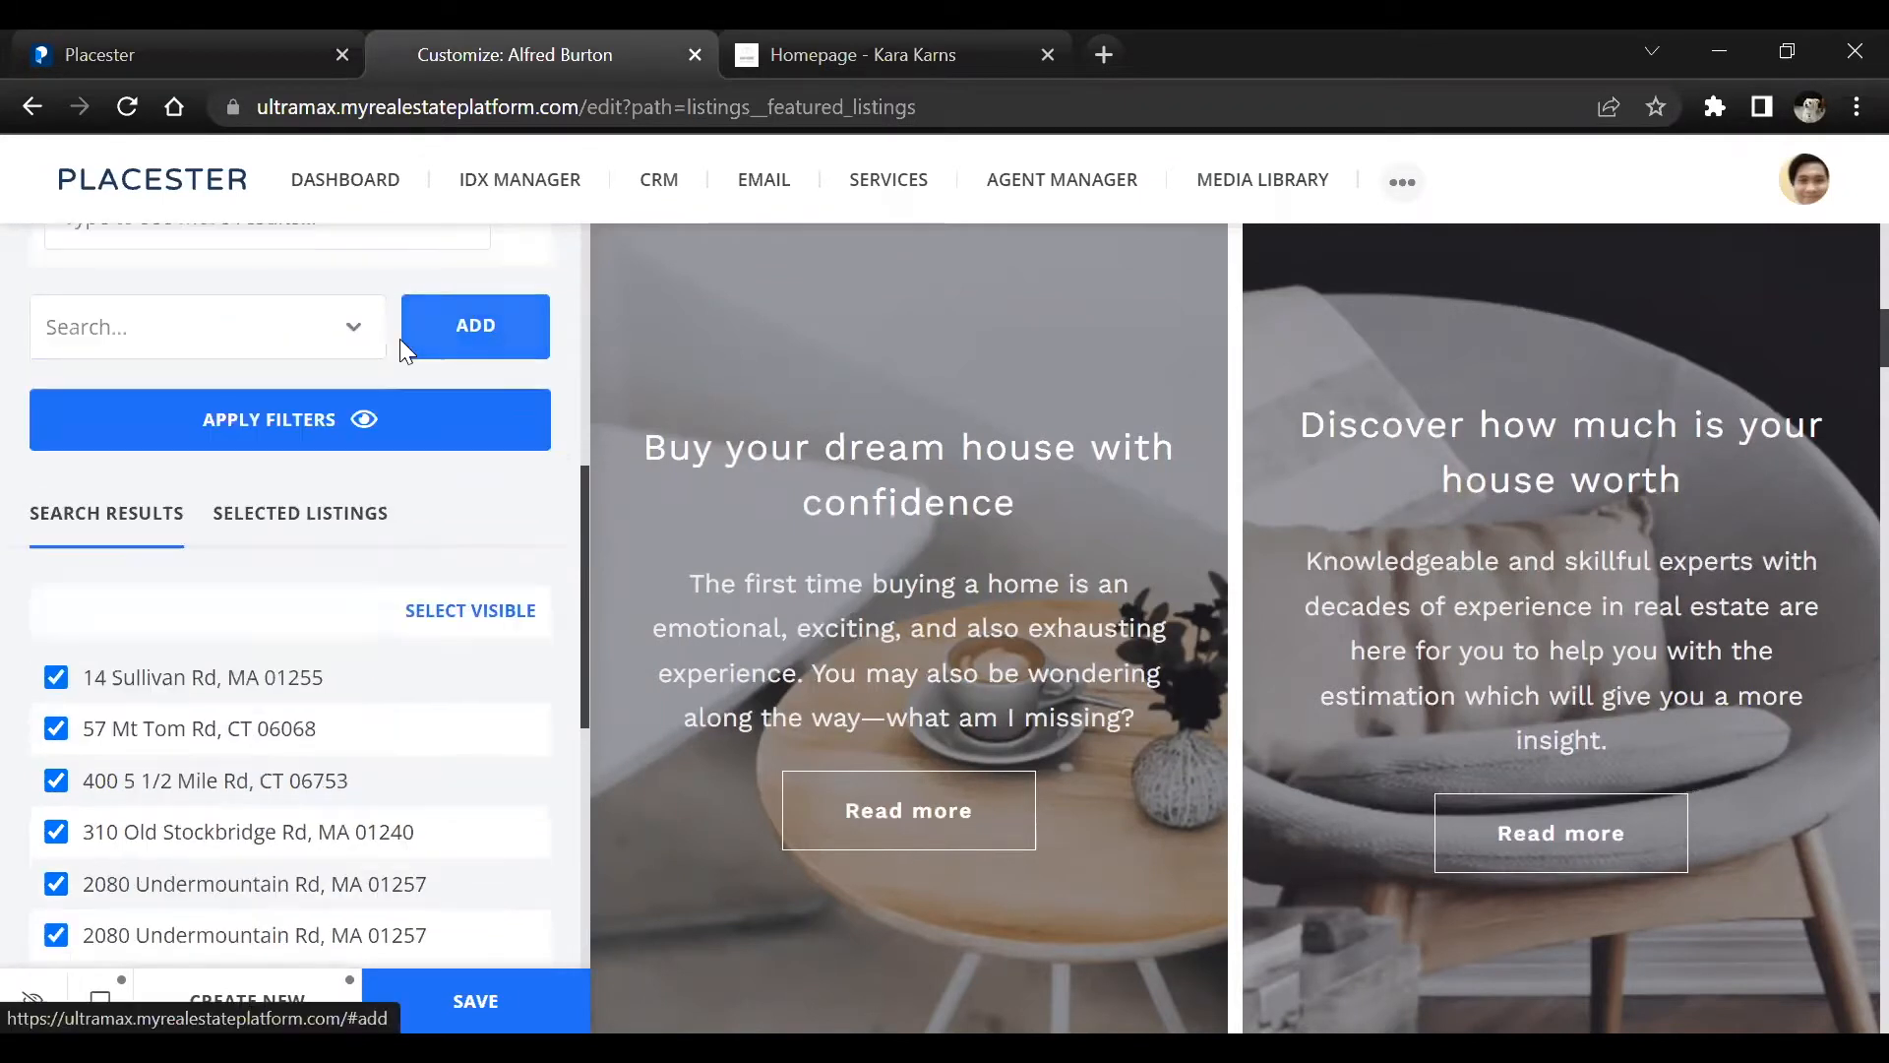
{"action": "scroll", "coordinate": [203, 527], "scroll_direction": "up", "scroll_amount": 3}
{"action": "left_click", "coordinate": [203, 527]}
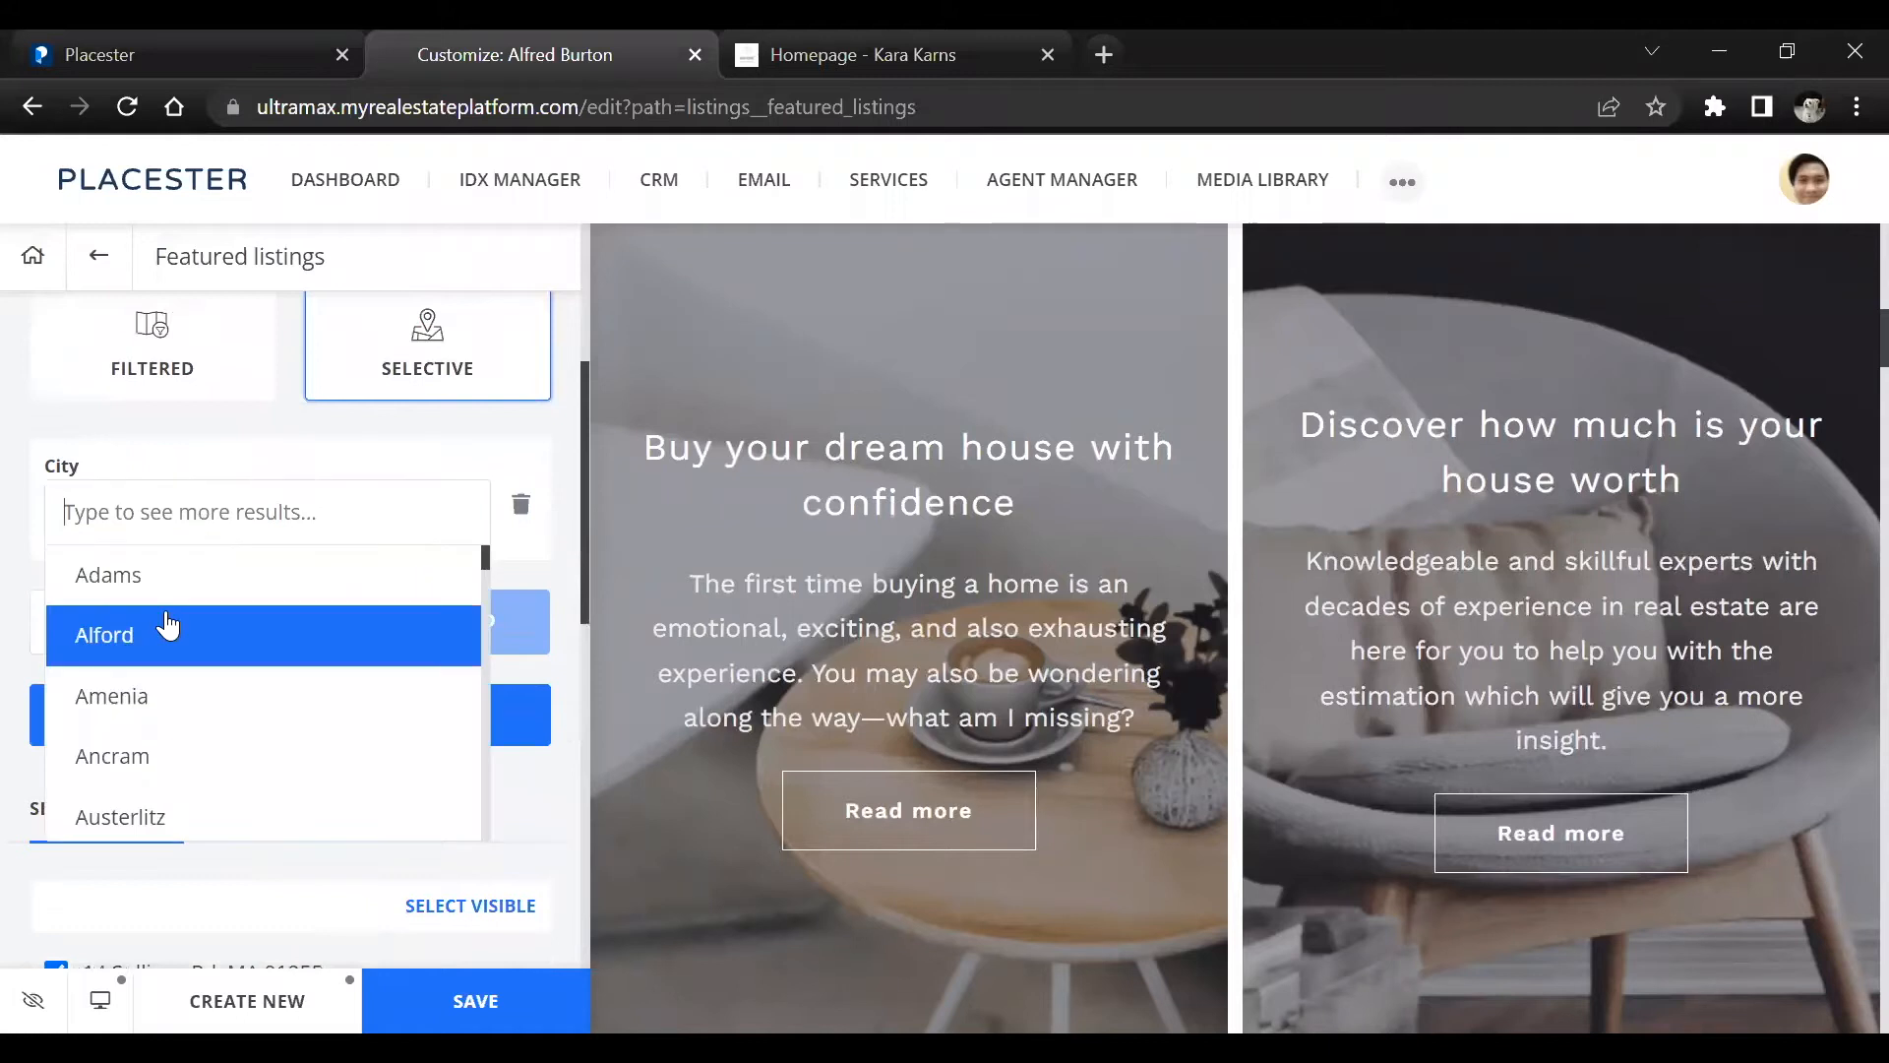
{"action": "left_click", "coordinate": [168, 624]}
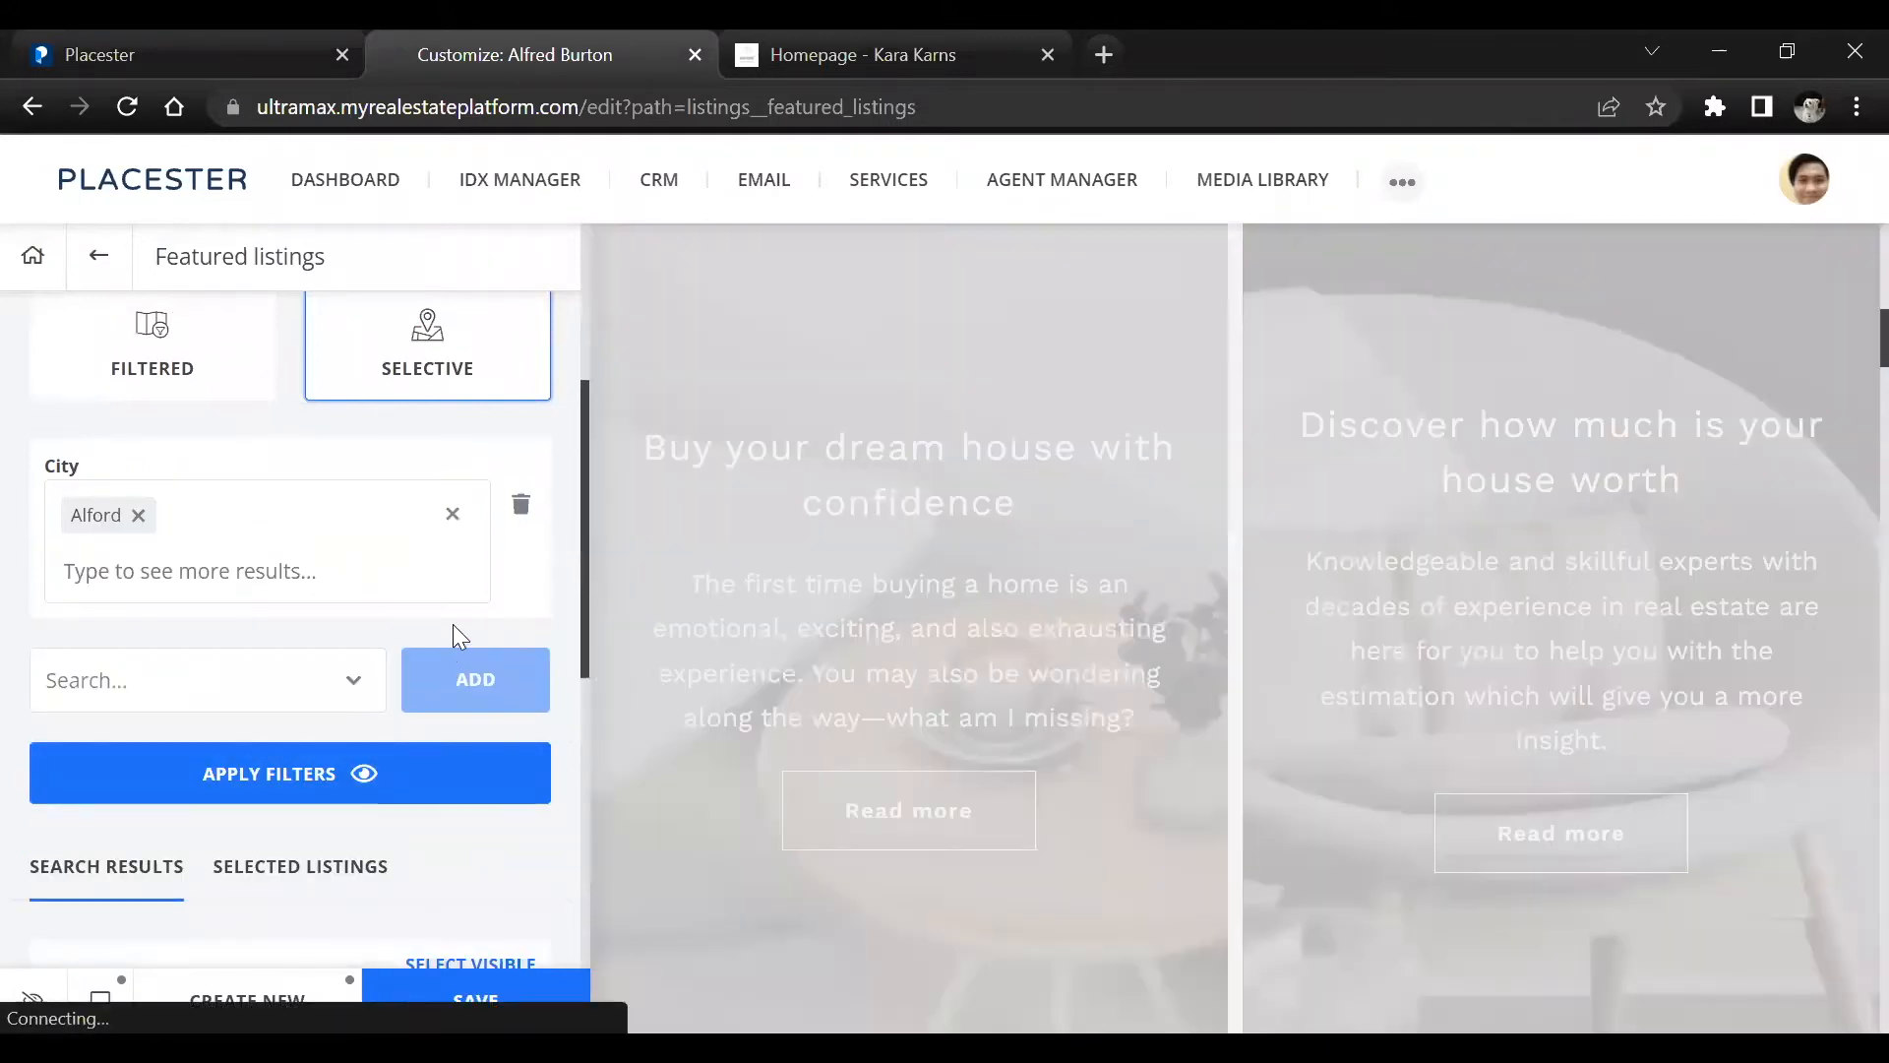
Look through the search results for Alford and go to the global filters
{"action": "scroll", "coordinate": [453, 630], "scroll_direction": "down", "scroll_amount": 5}
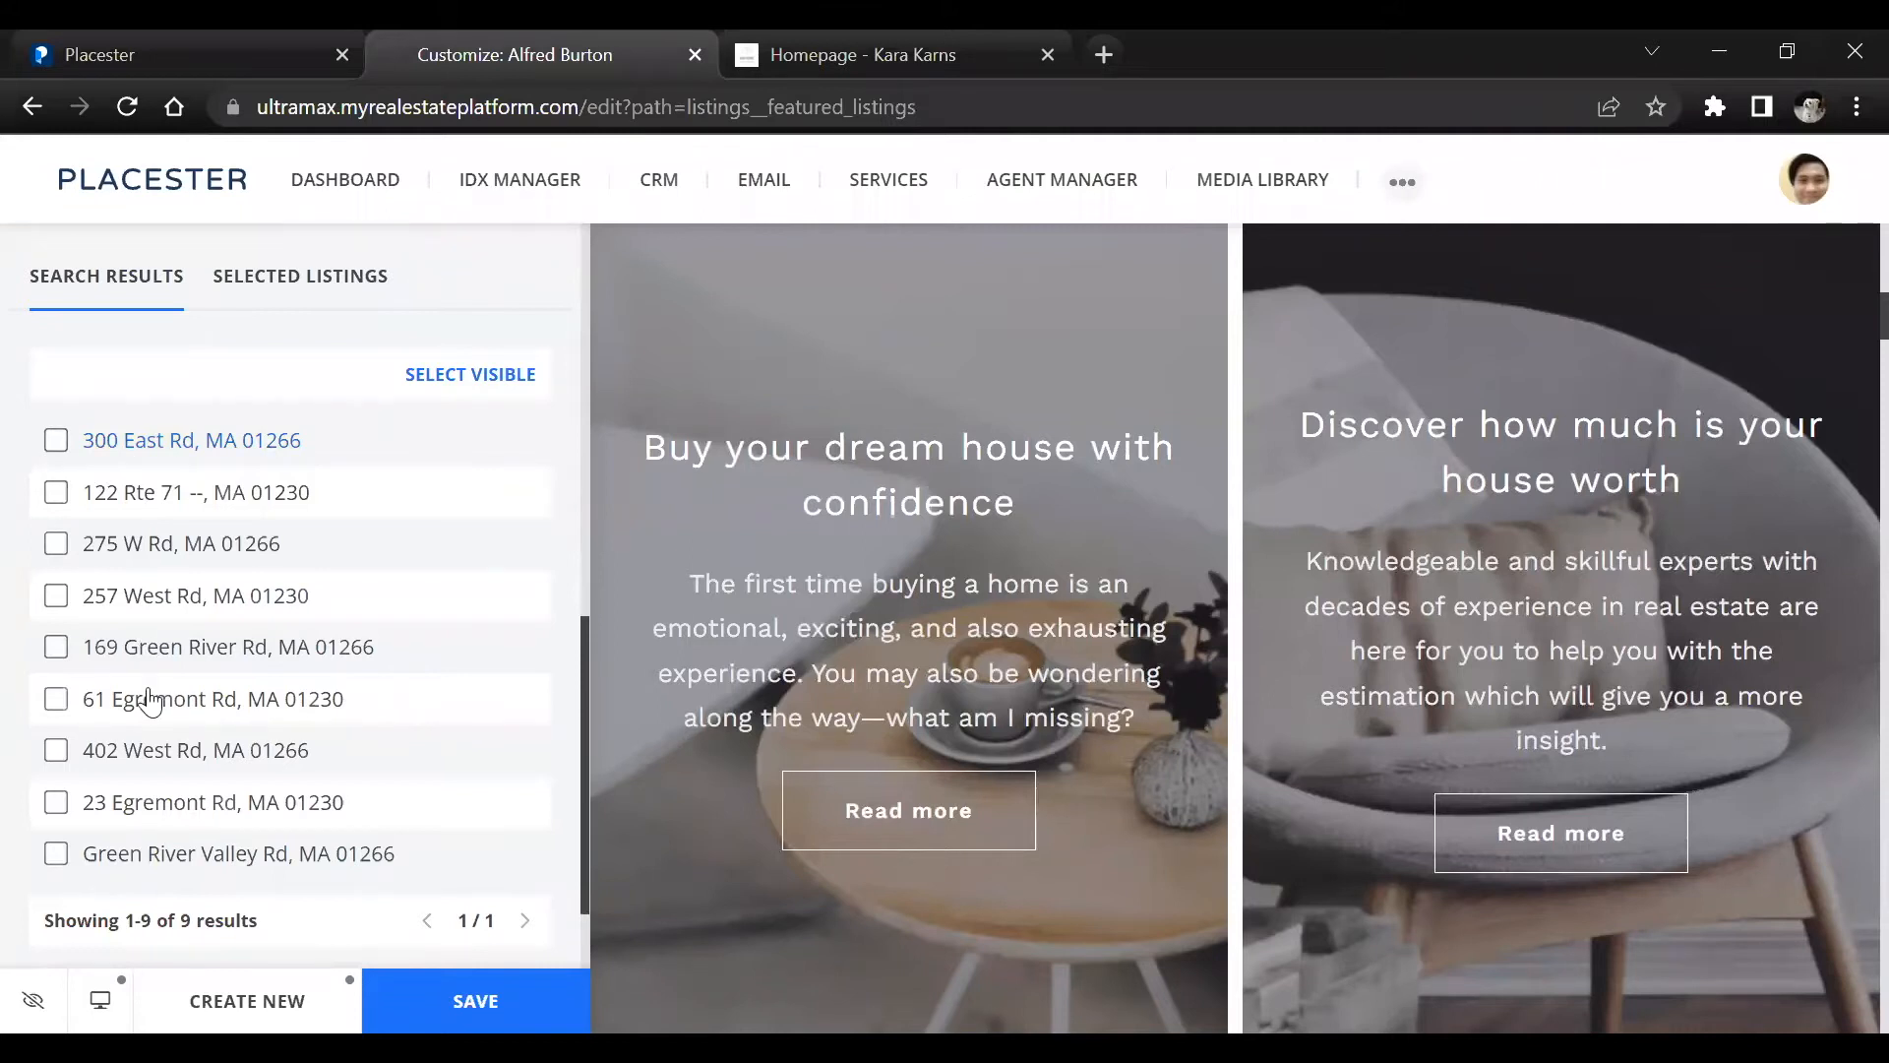
{"action": "scroll", "coordinate": [252, 689], "scroll_direction": "down", "scroll_amount": 2}
{"action": "scroll", "coordinate": [254, 704], "scroll_direction": "up", "scroll_amount": 7}
{"action": "scroll", "coordinate": [254, 697], "scroll_direction": "down", "scroll_amount": 7}
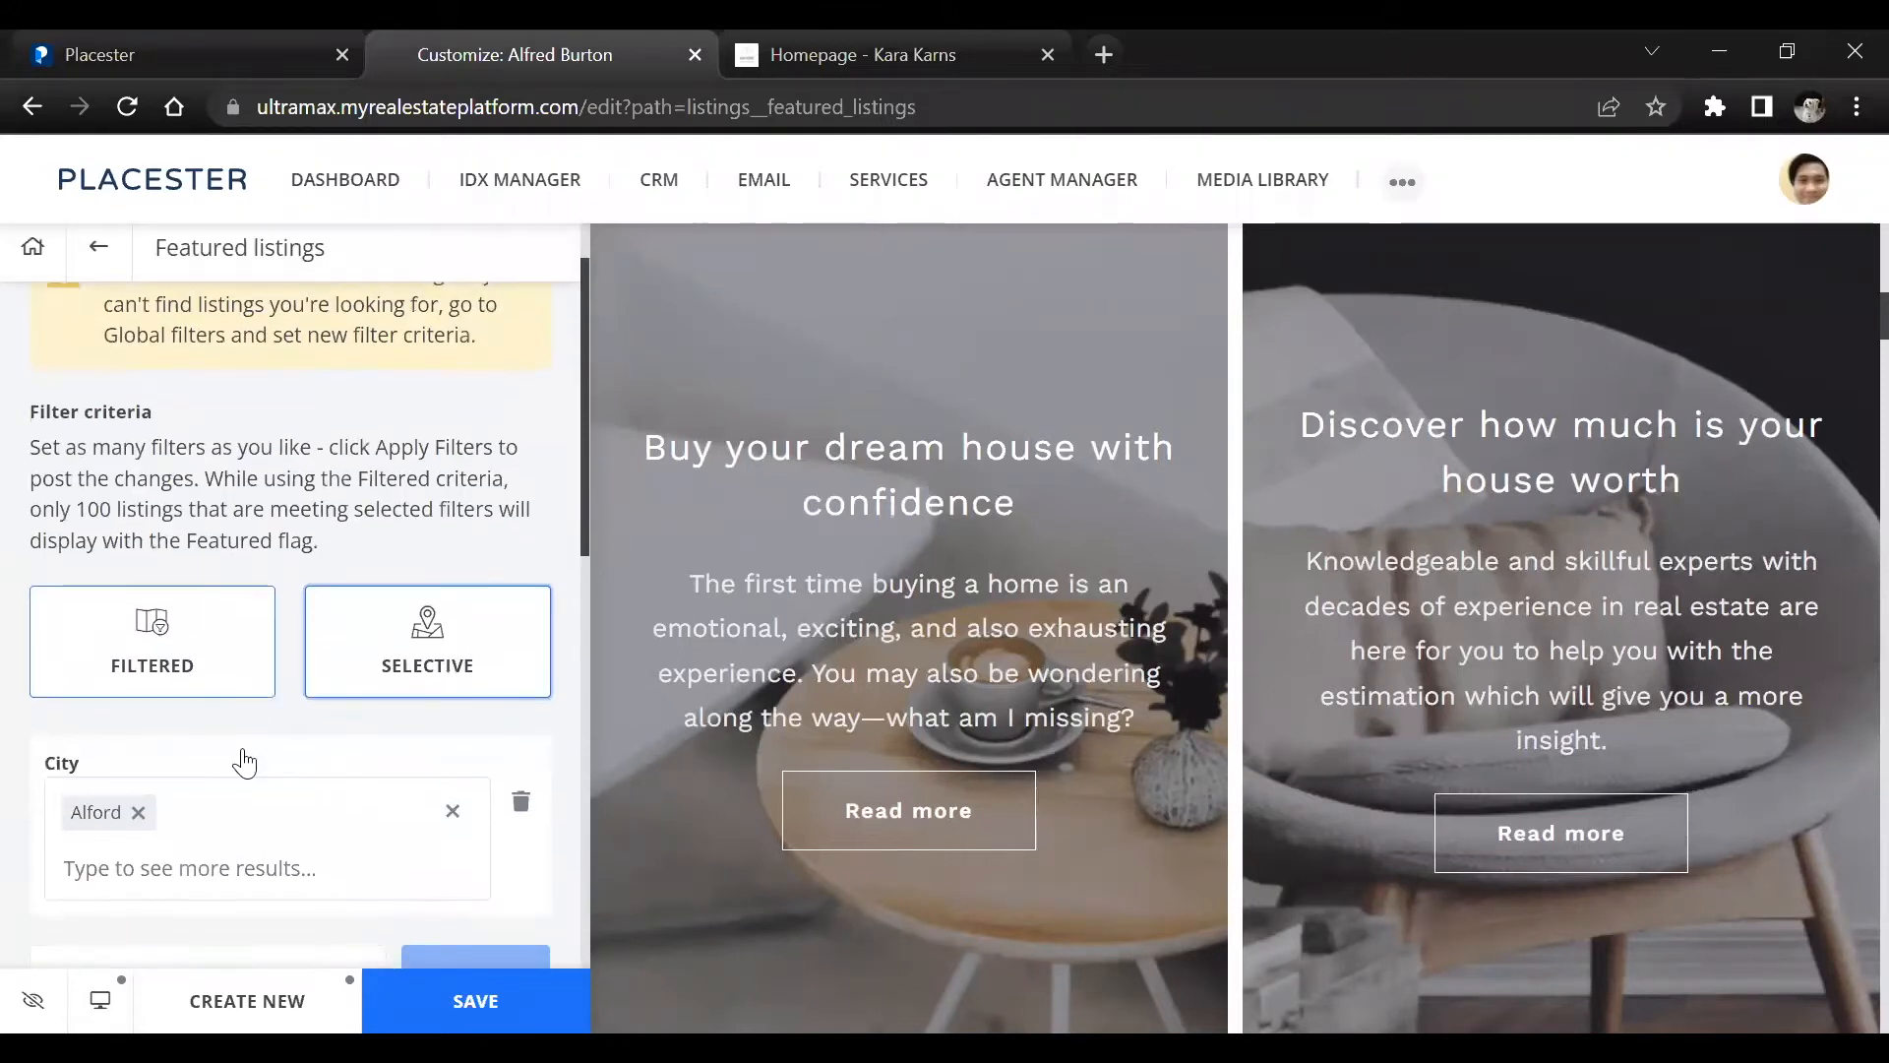
{"action": "left_click", "coordinate": [229, 862]}
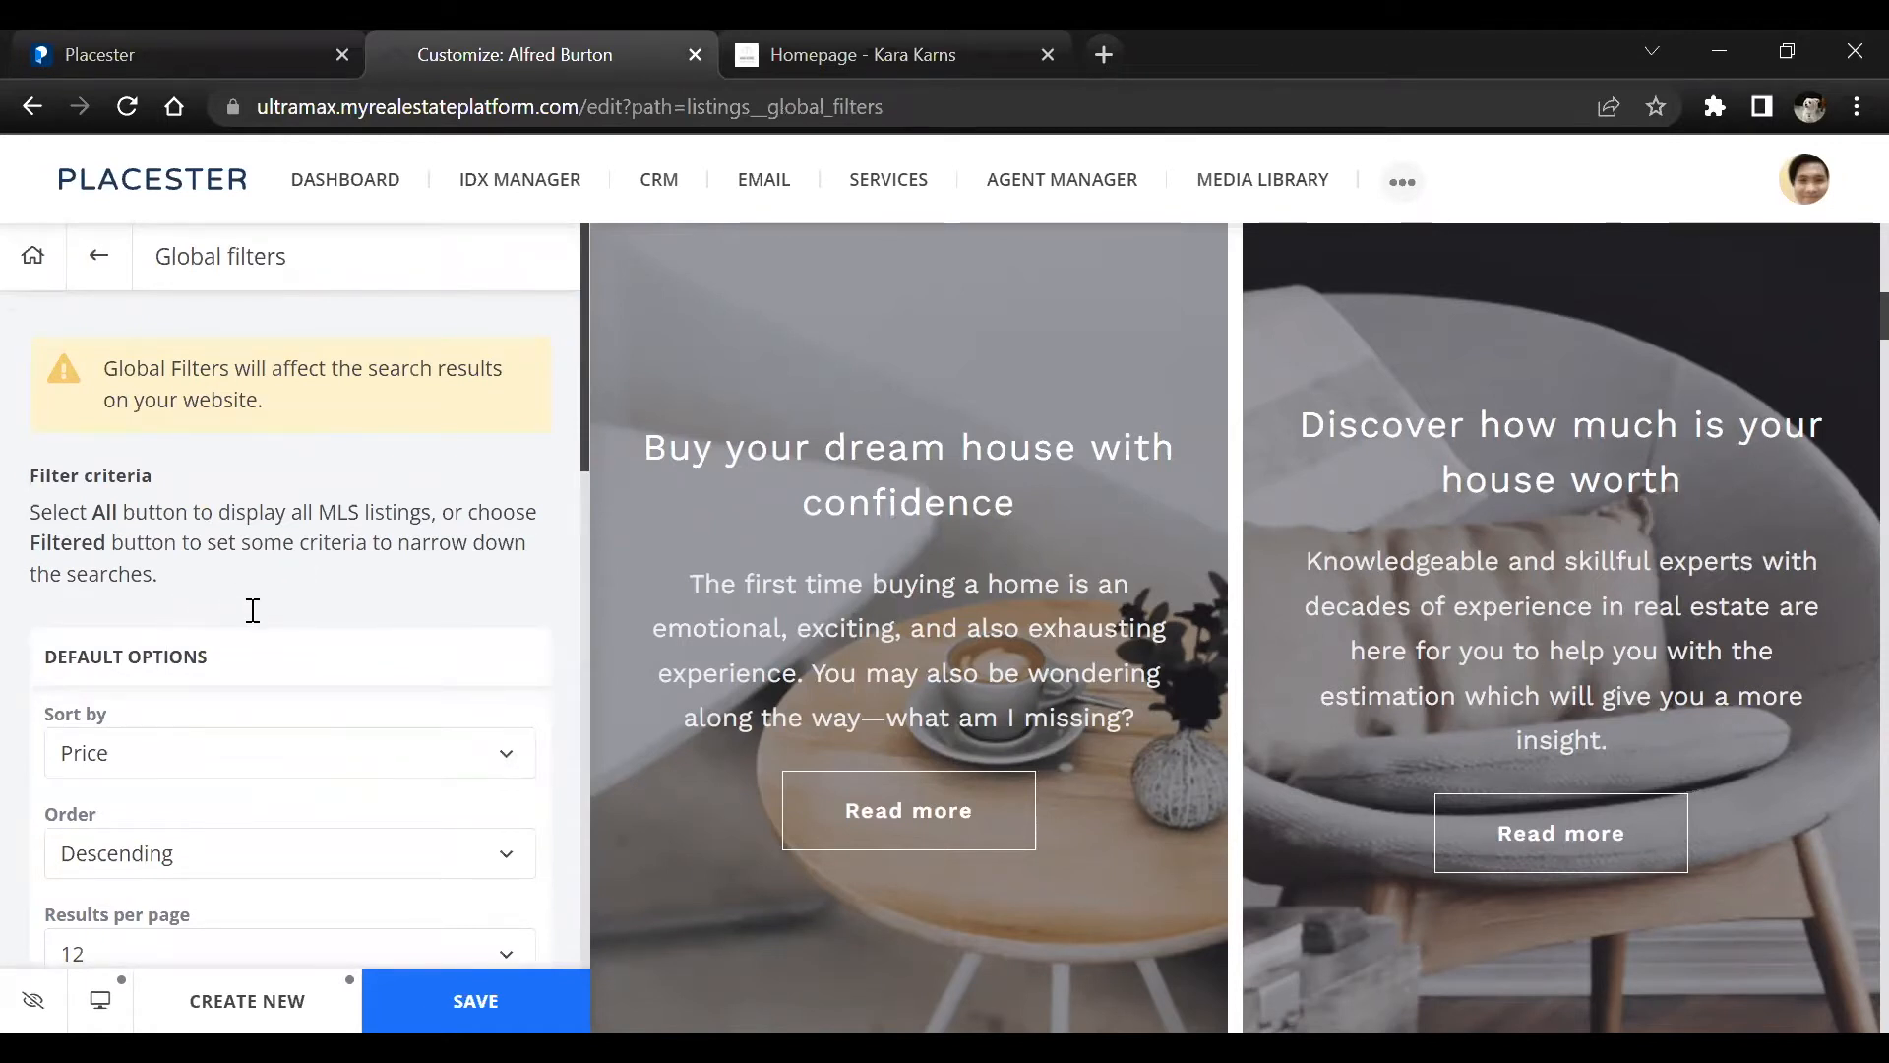
Switch the global filter criteria to All and back to Filtered
{"action": "scroll", "coordinate": [252, 612], "scroll_direction": "down", "scroll_amount": 4}
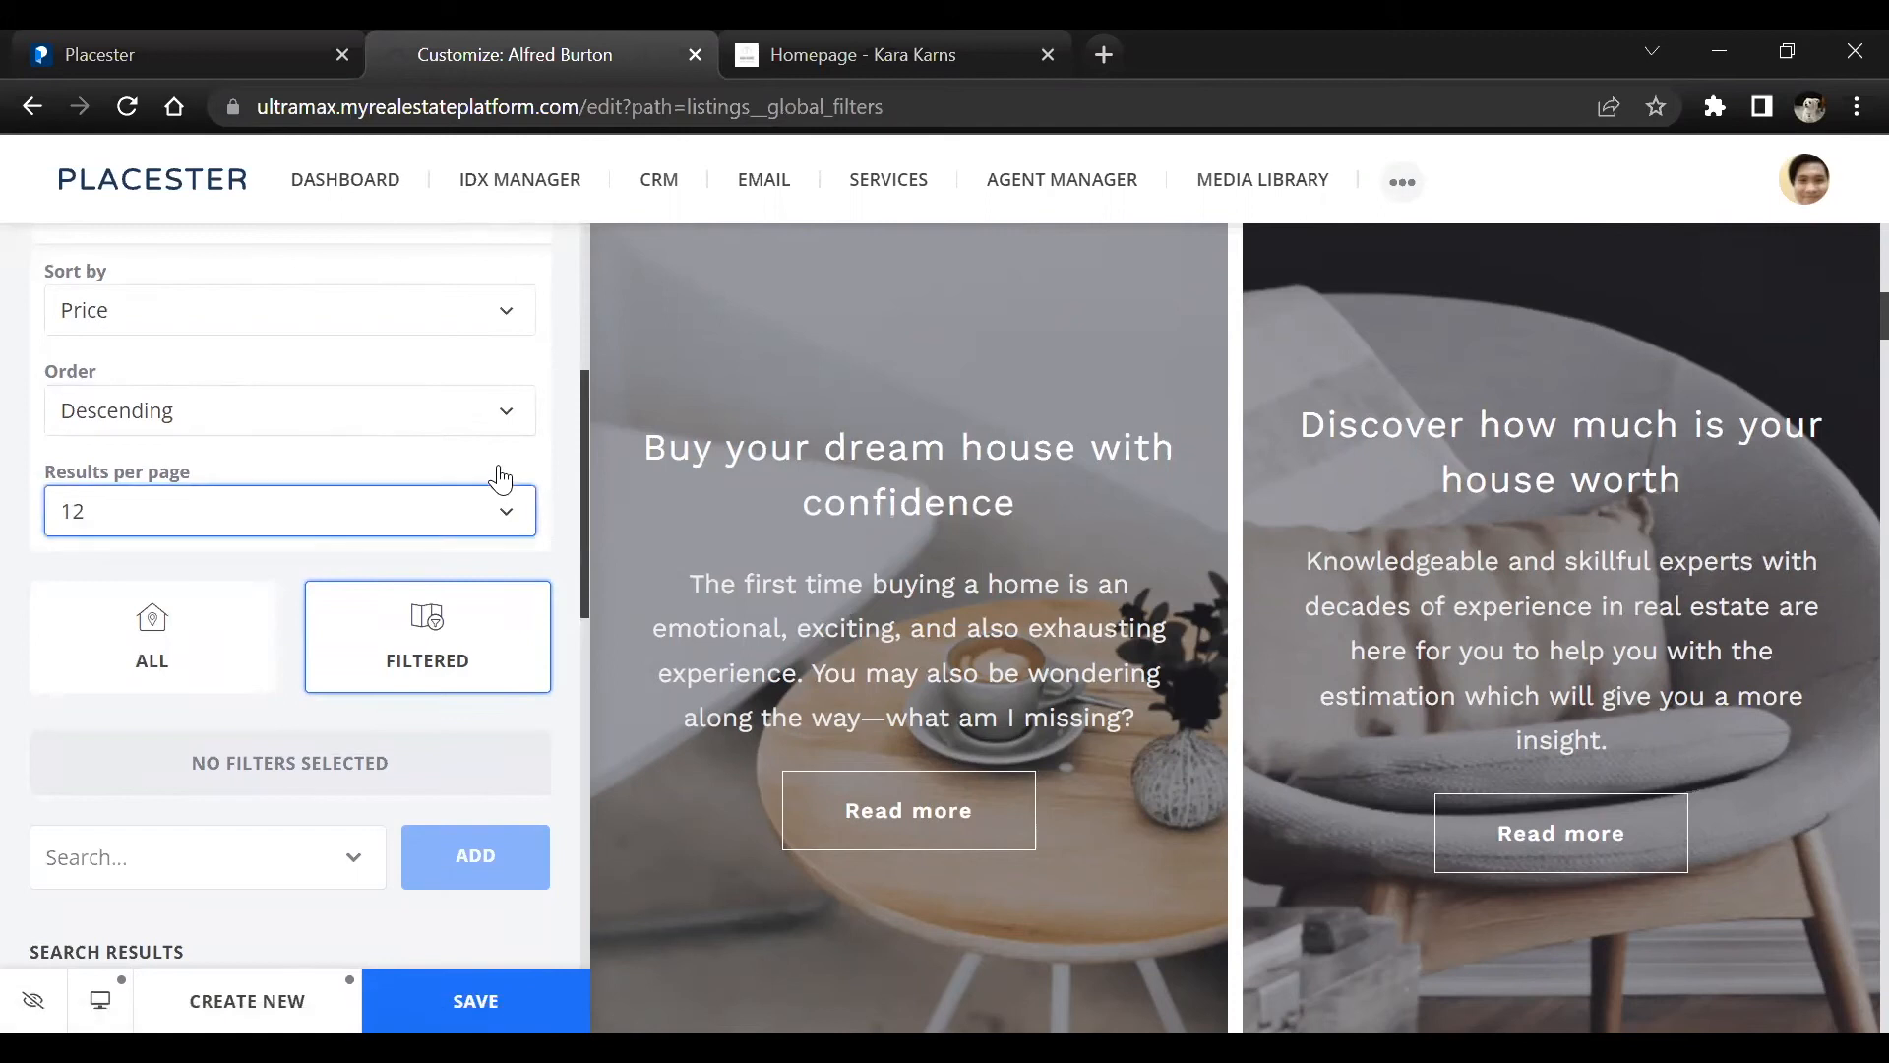
{"action": "left_click", "coordinate": [197, 635]}
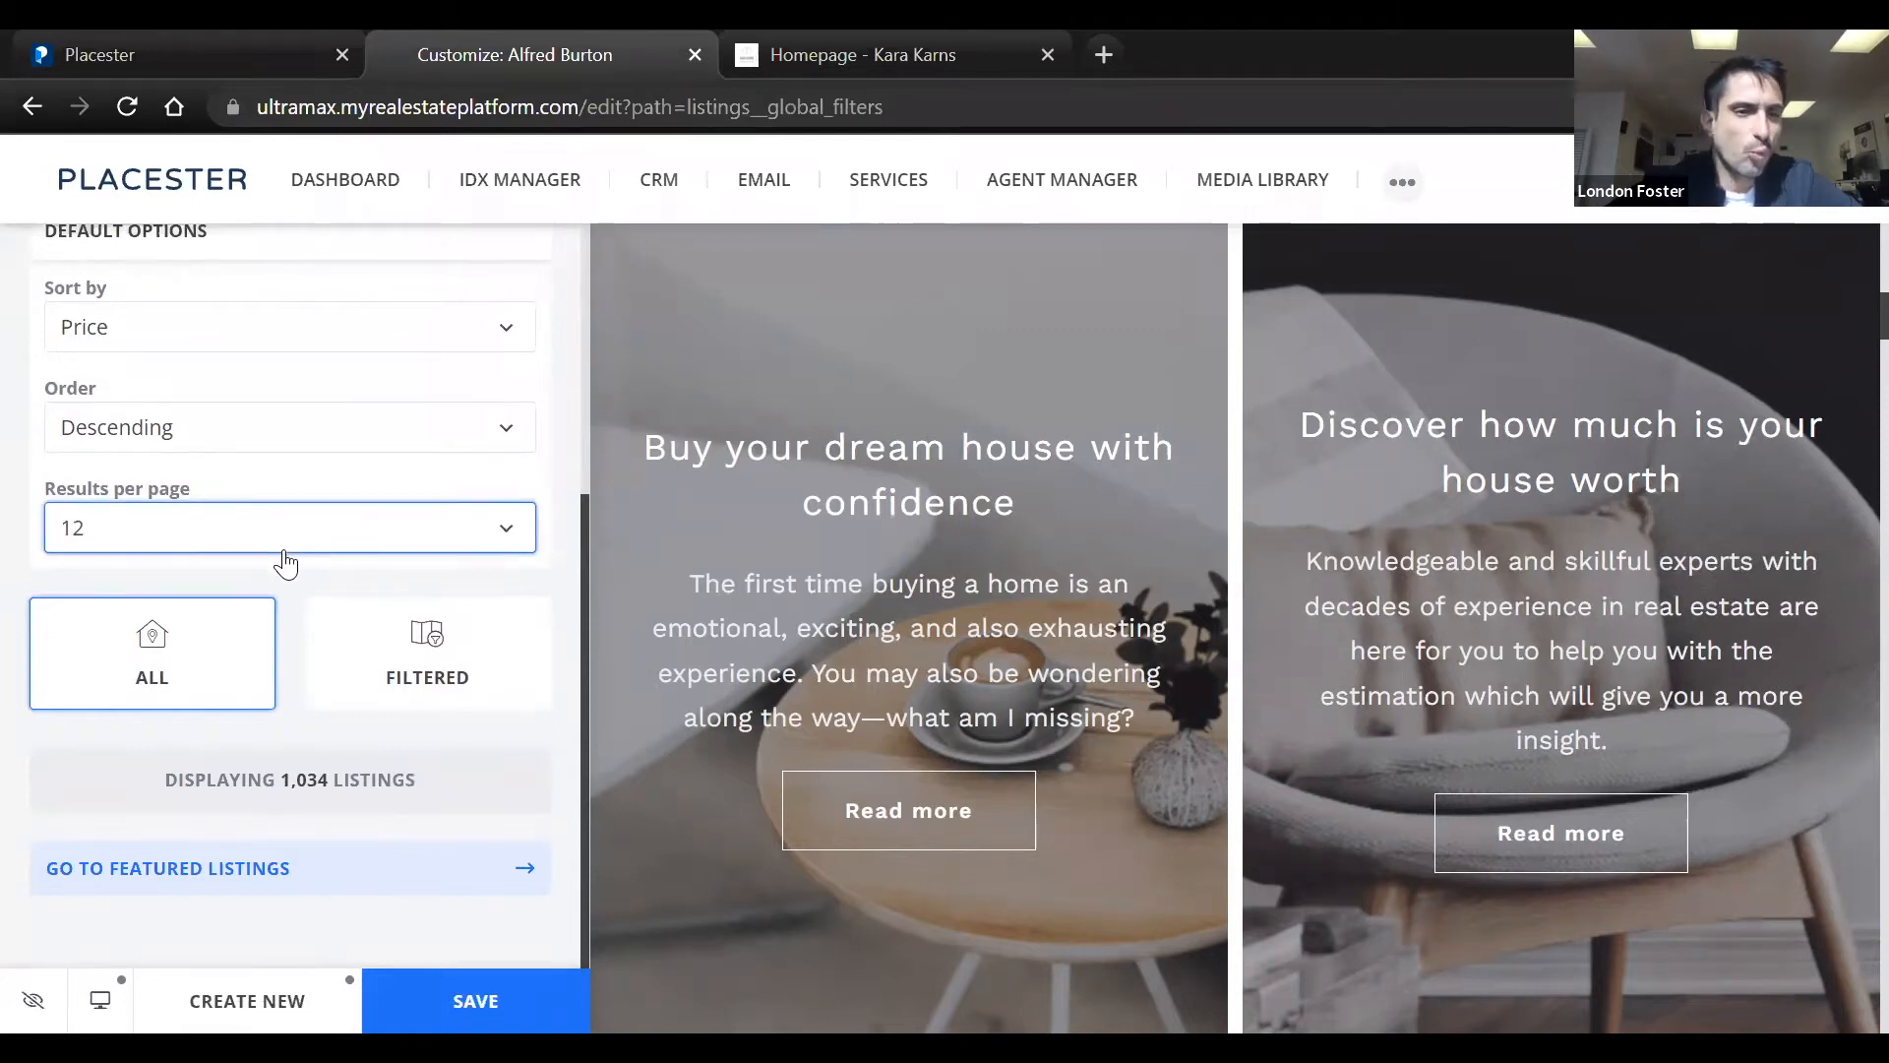
{"action": "double_click", "coordinate": [227, 785]}
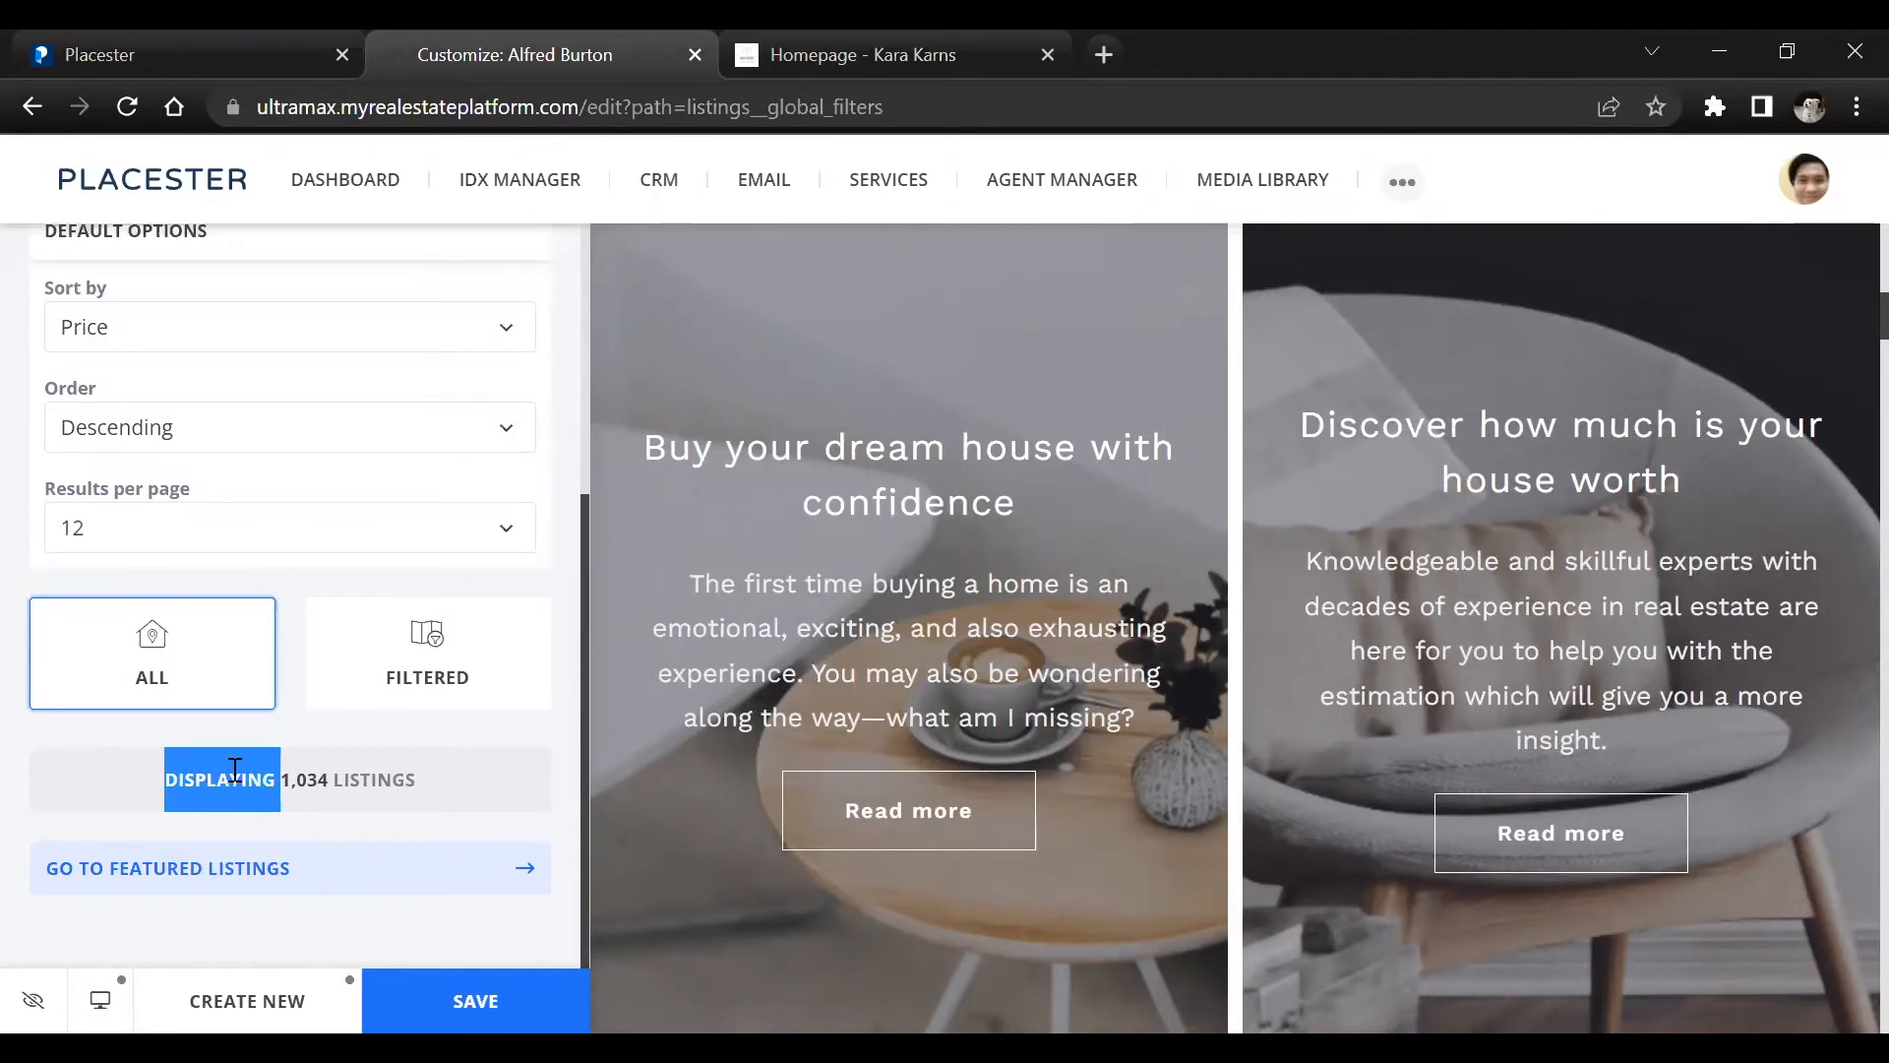
{"action": "left_click", "coordinate": [310, 669]}
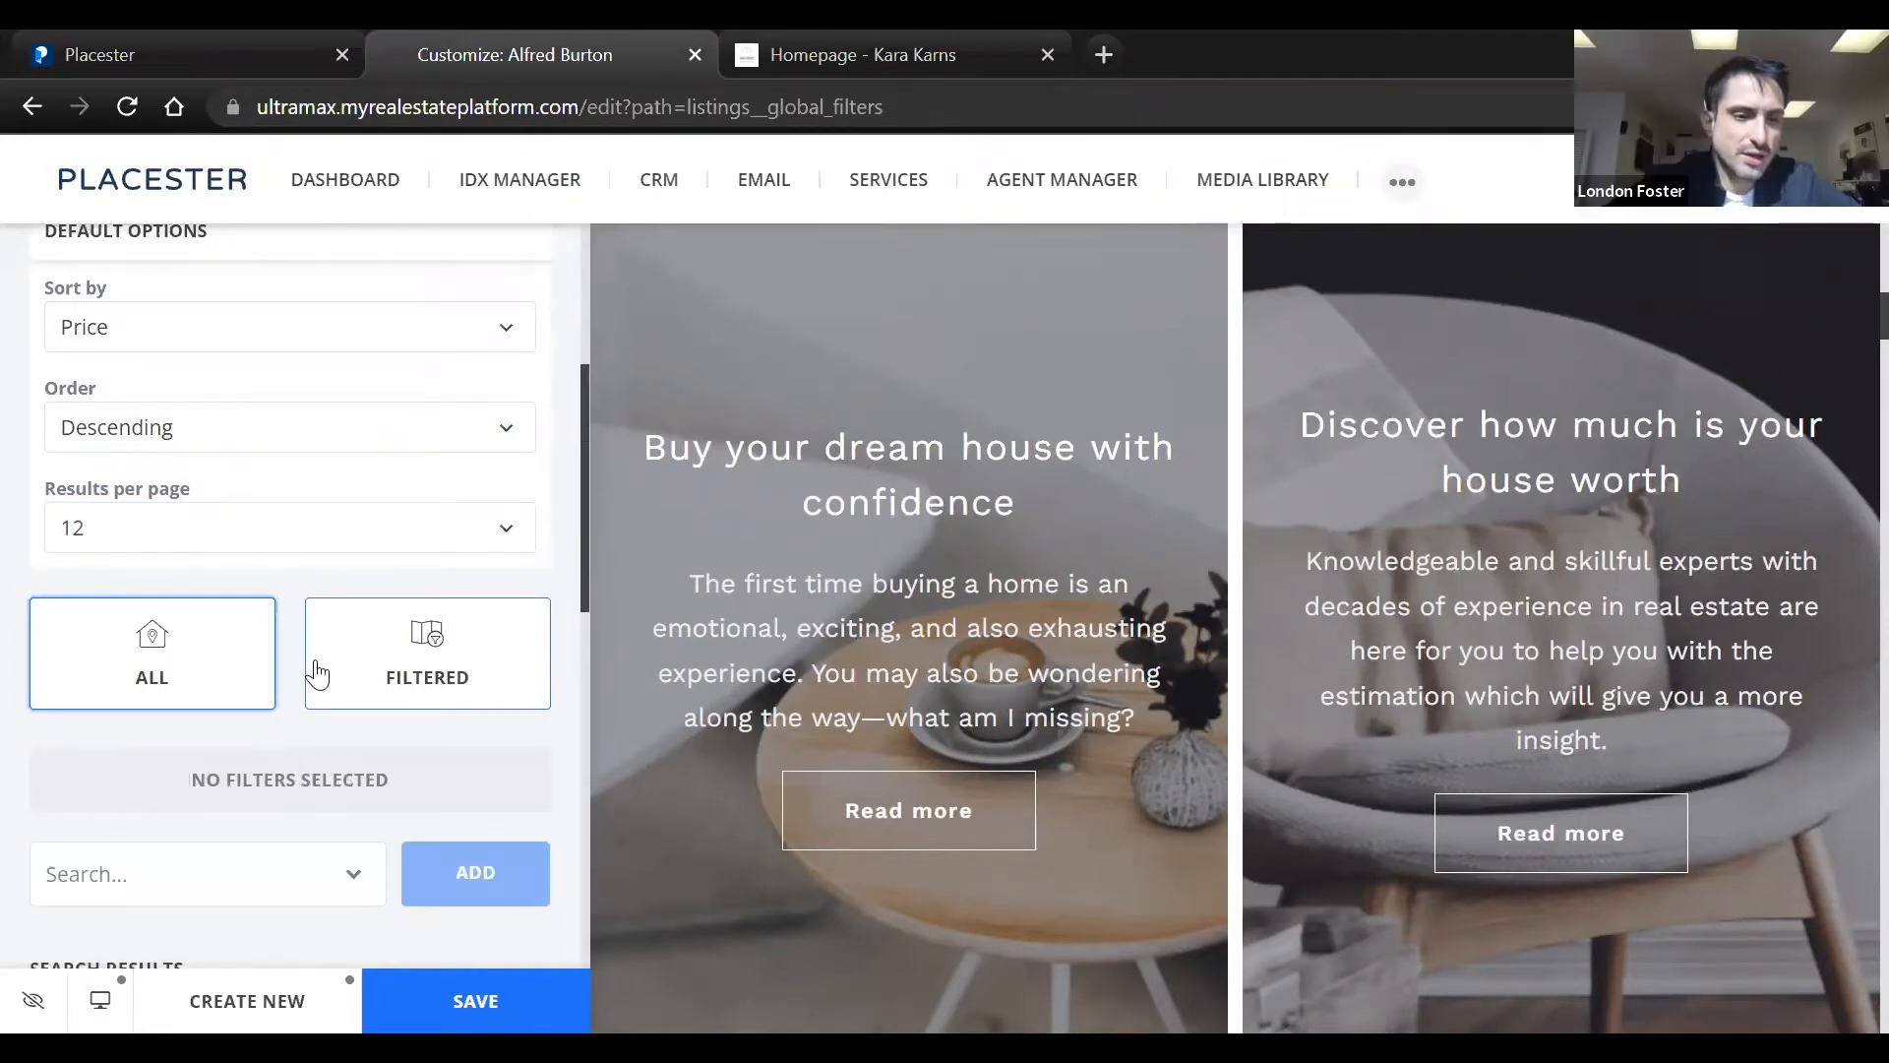
Add a Min Price filter to the global filters and set it to $500,000
{"action": "scroll", "coordinate": [290, 688], "scroll_direction": "down", "scroll_amount": 3}
{"action": "left_click", "coordinate": [221, 611]}
{"action": "type", "text": "or"}
{"action": "key", "text": "BackSpace"}
{"action": "key", "text": "BackSpace"}
{"action": "type", "text": "pri"}
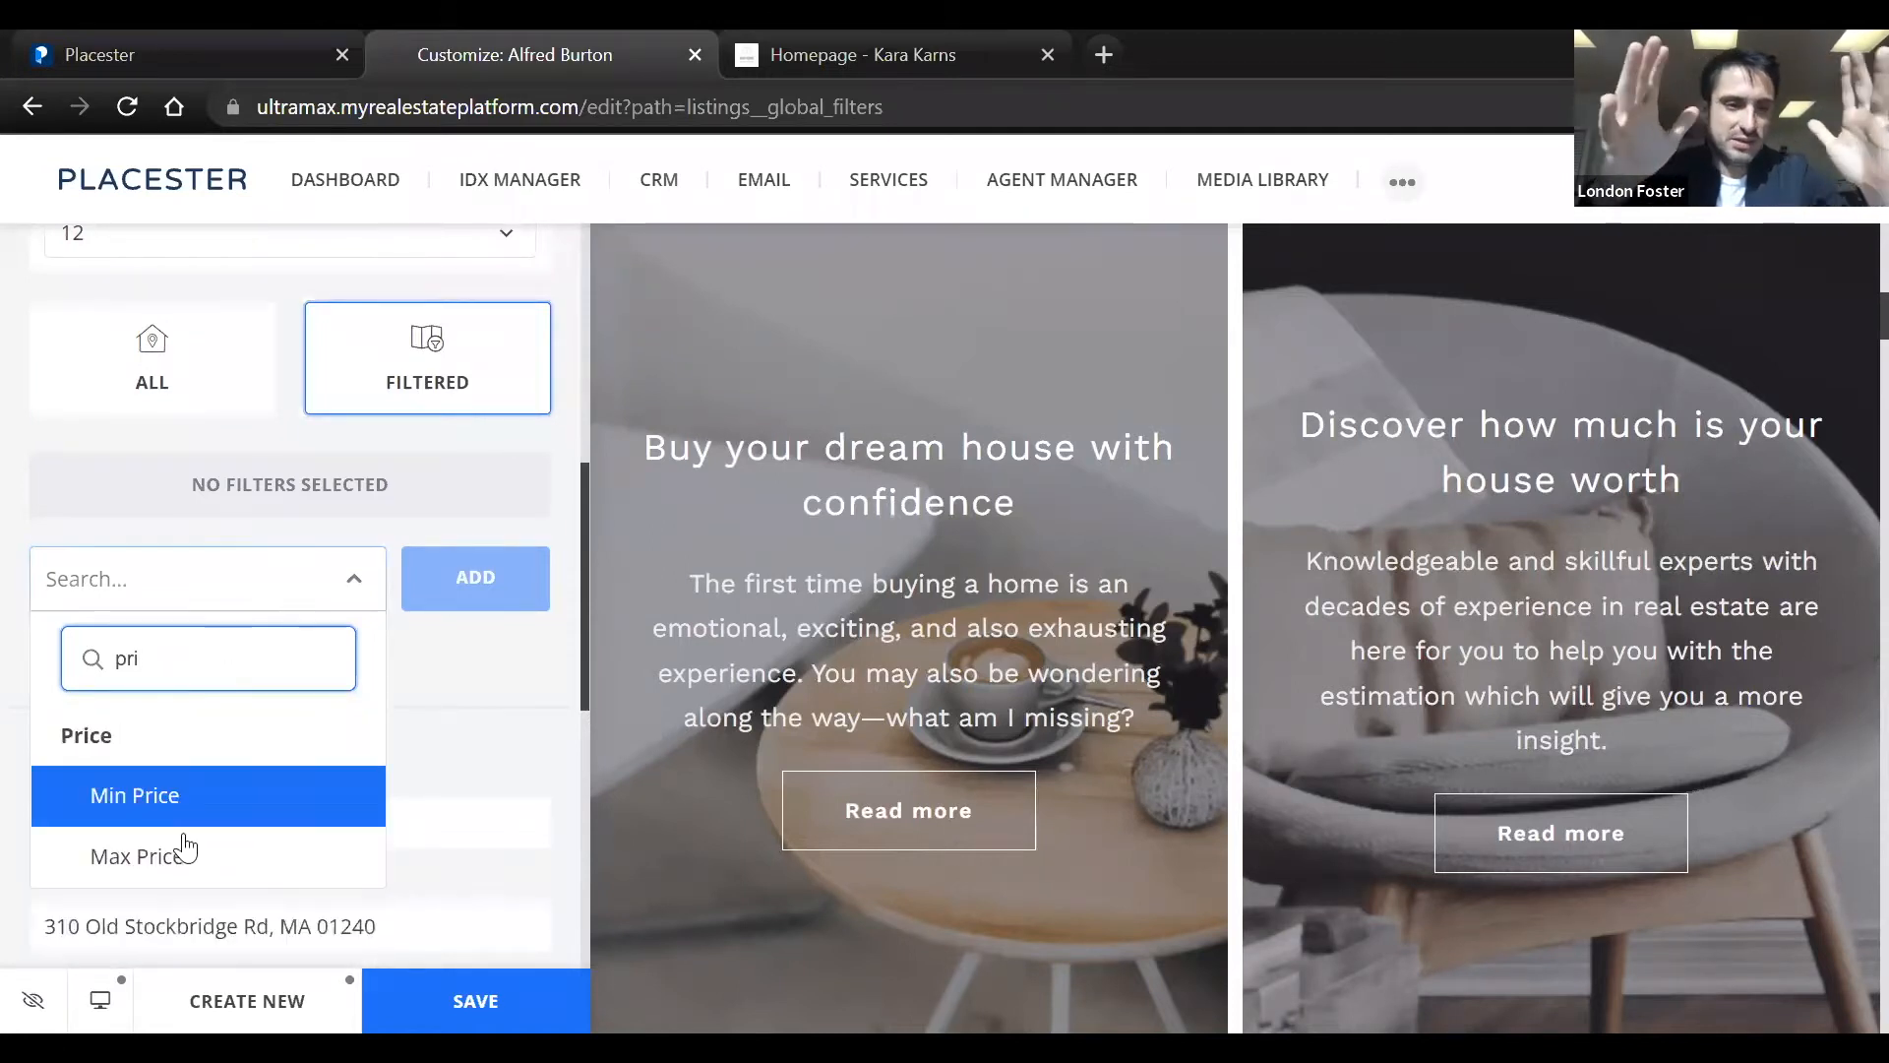
{"action": "left_click", "coordinate": [138, 795]}
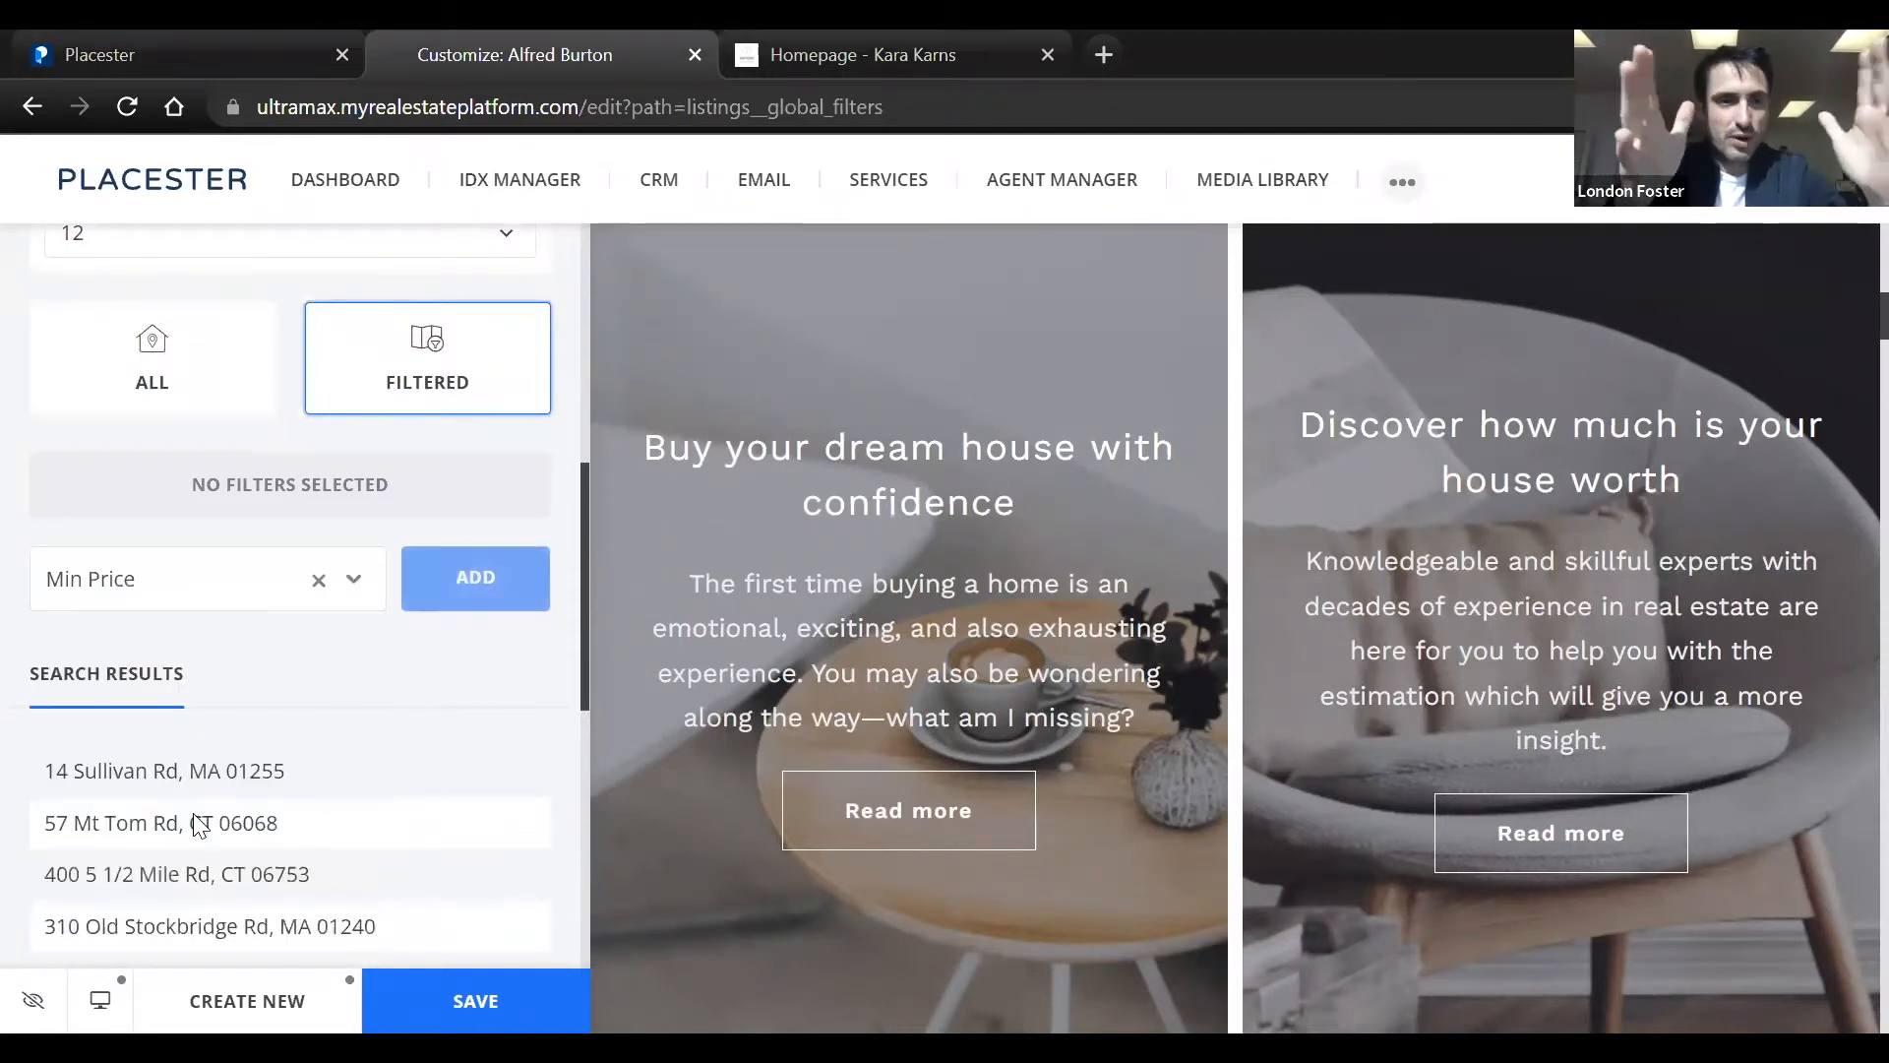
{"action": "left_click", "coordinate": [473, 580]}
{"action": "left_click", "coordinate": [211, 542]}
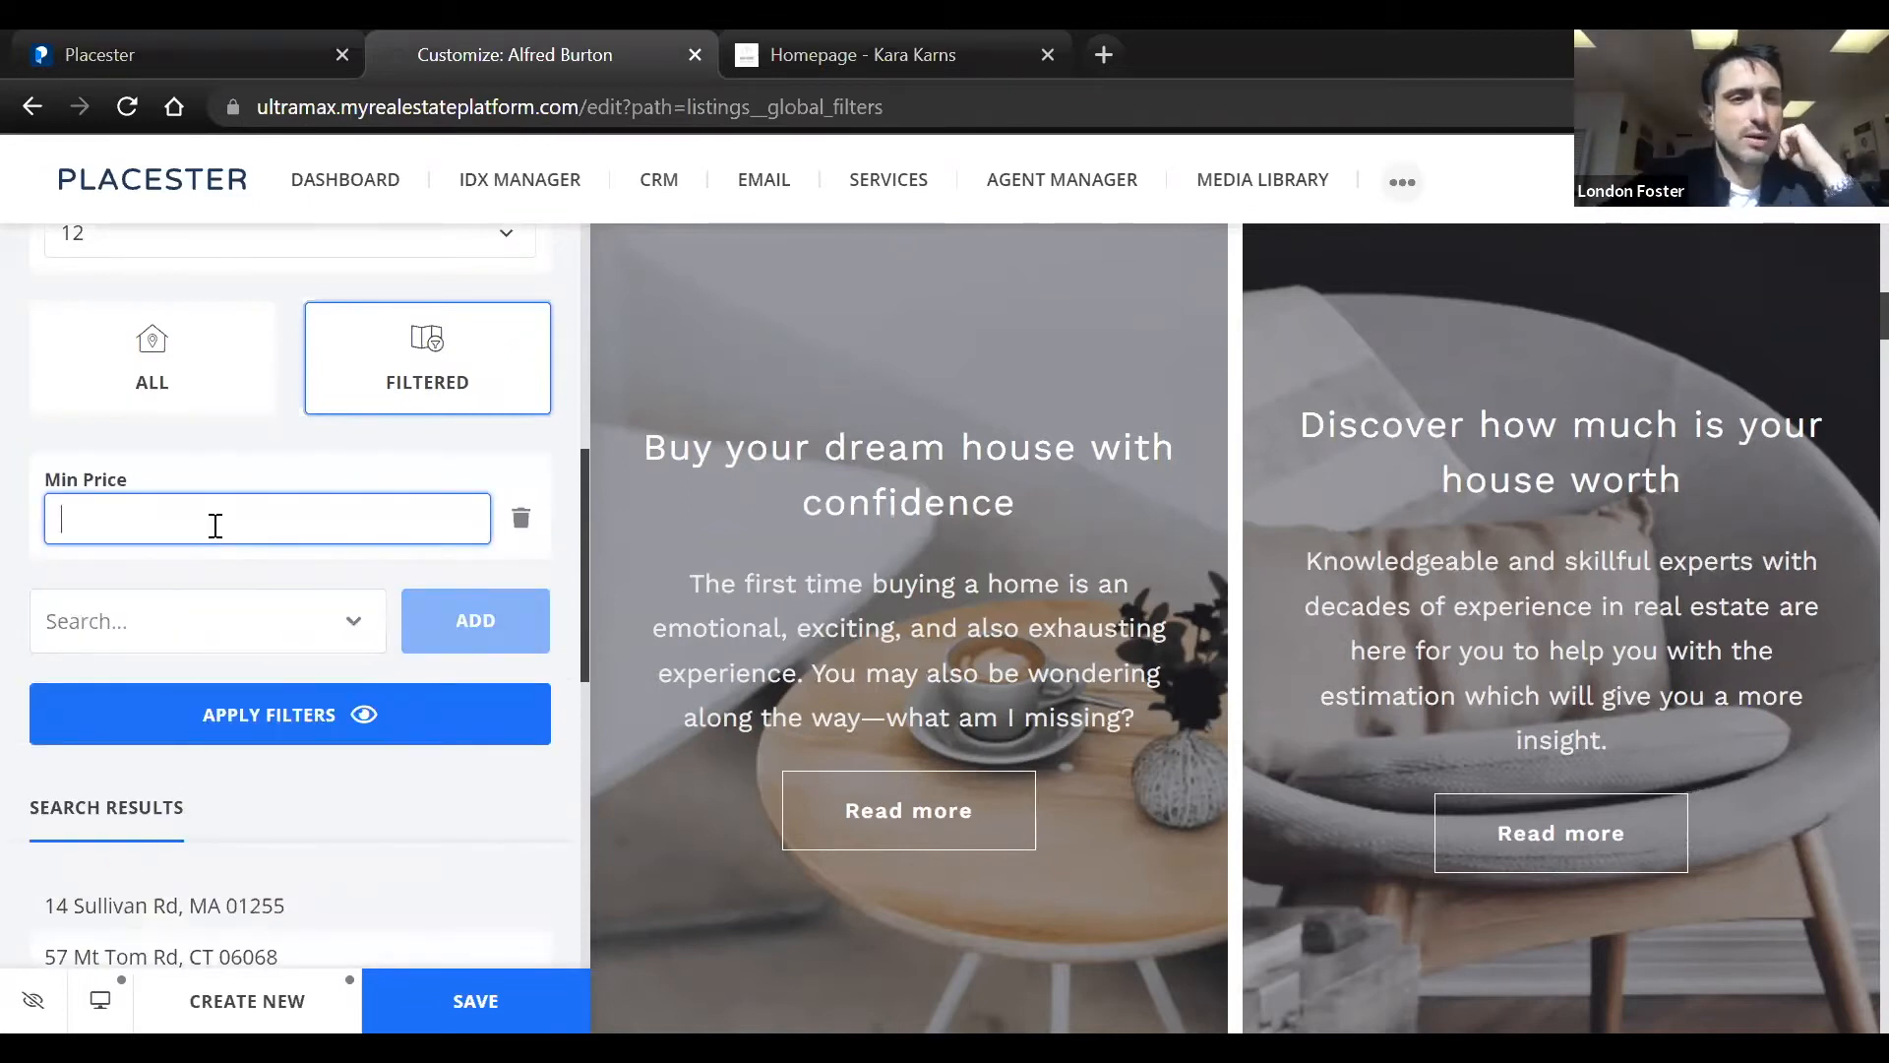
{"action": "type", "text": "50,000"}
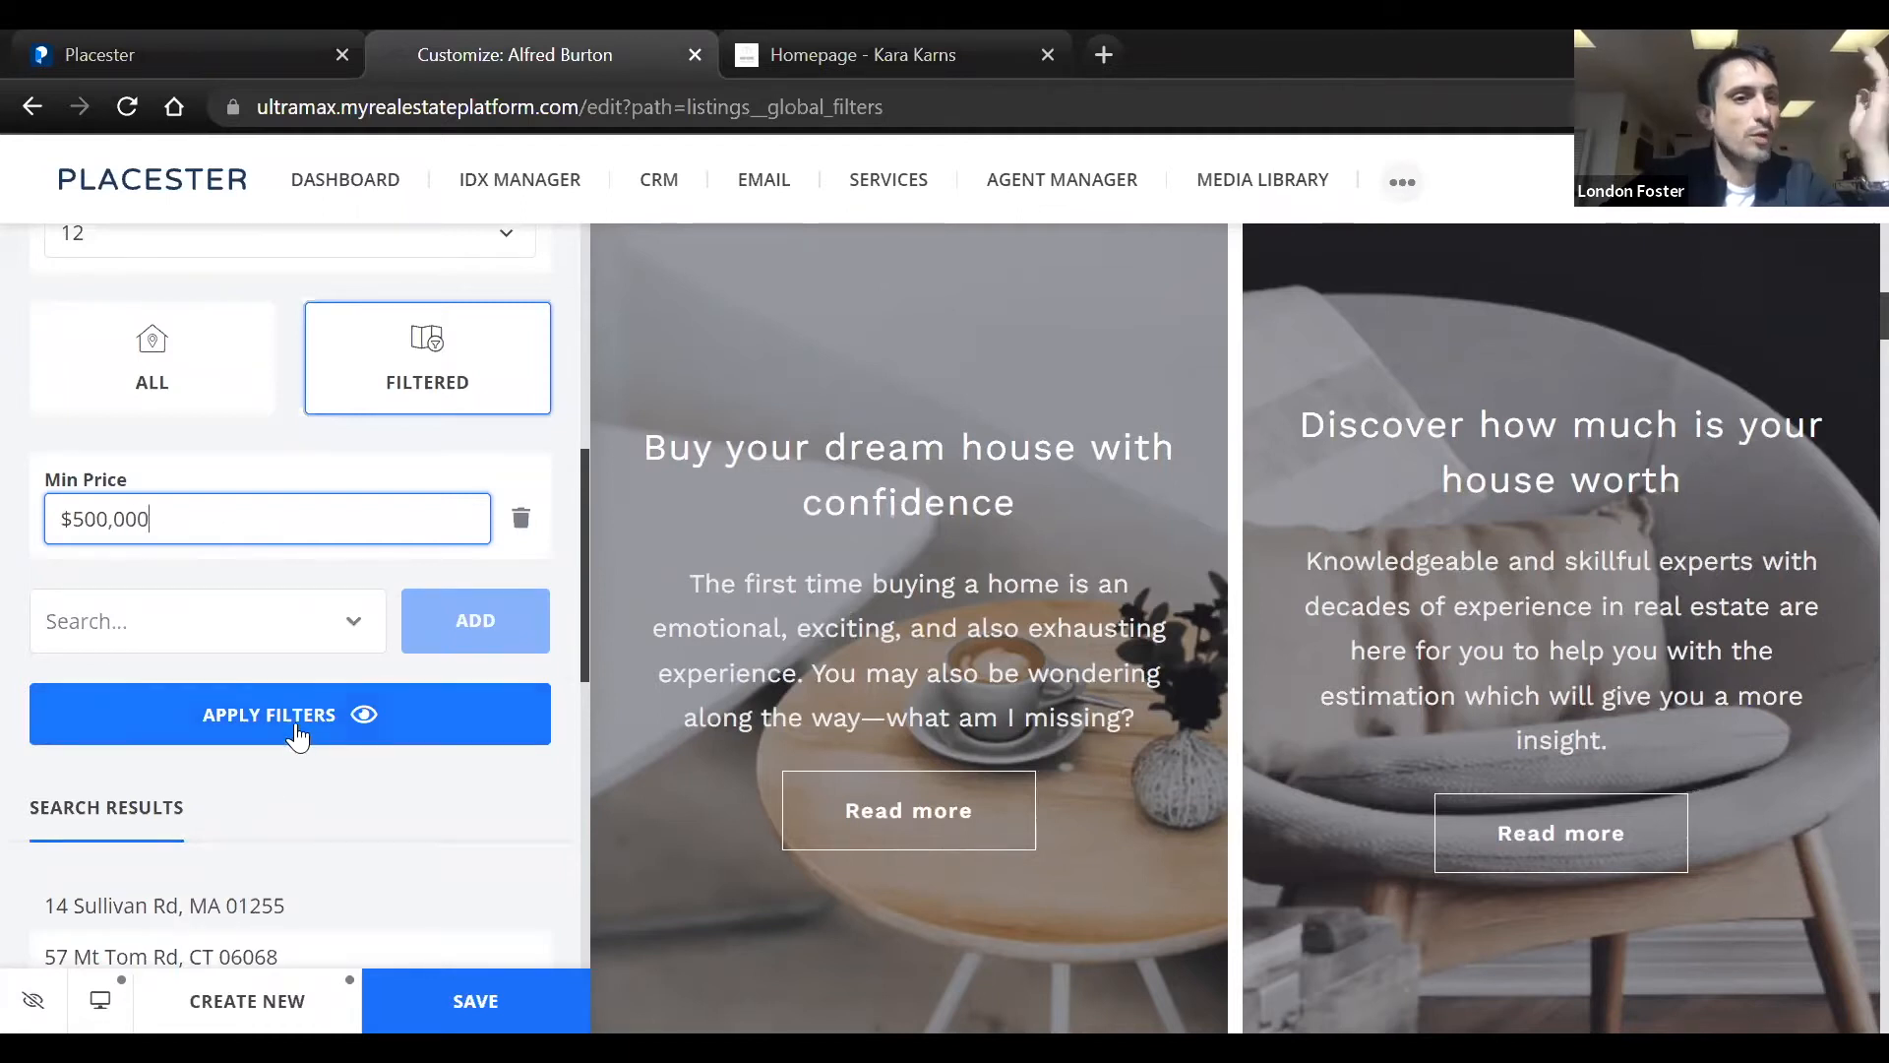
Add a Max Price filter of $2,000,000 to the global filters, apply the price range, and save the site changes
{"action": "left_click", "coordinate": [298, 735]}
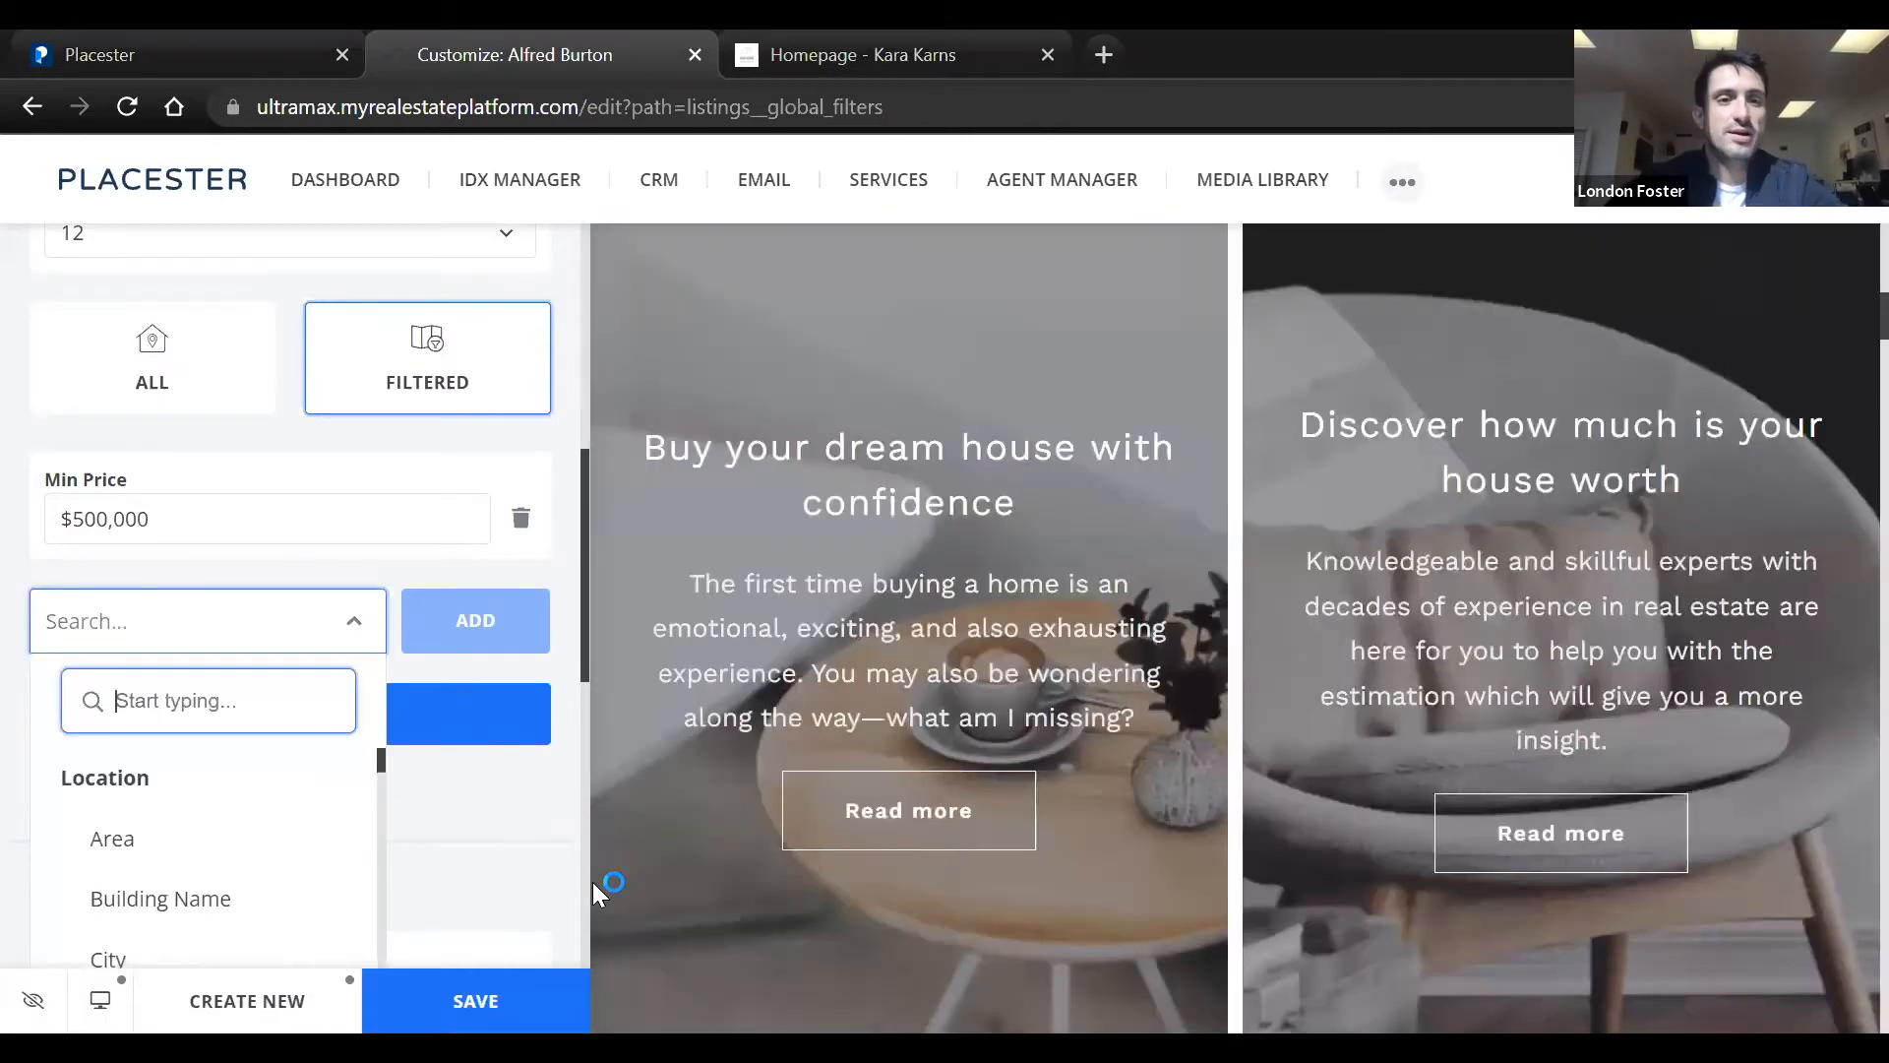
{"action": "type", "text": "max"}
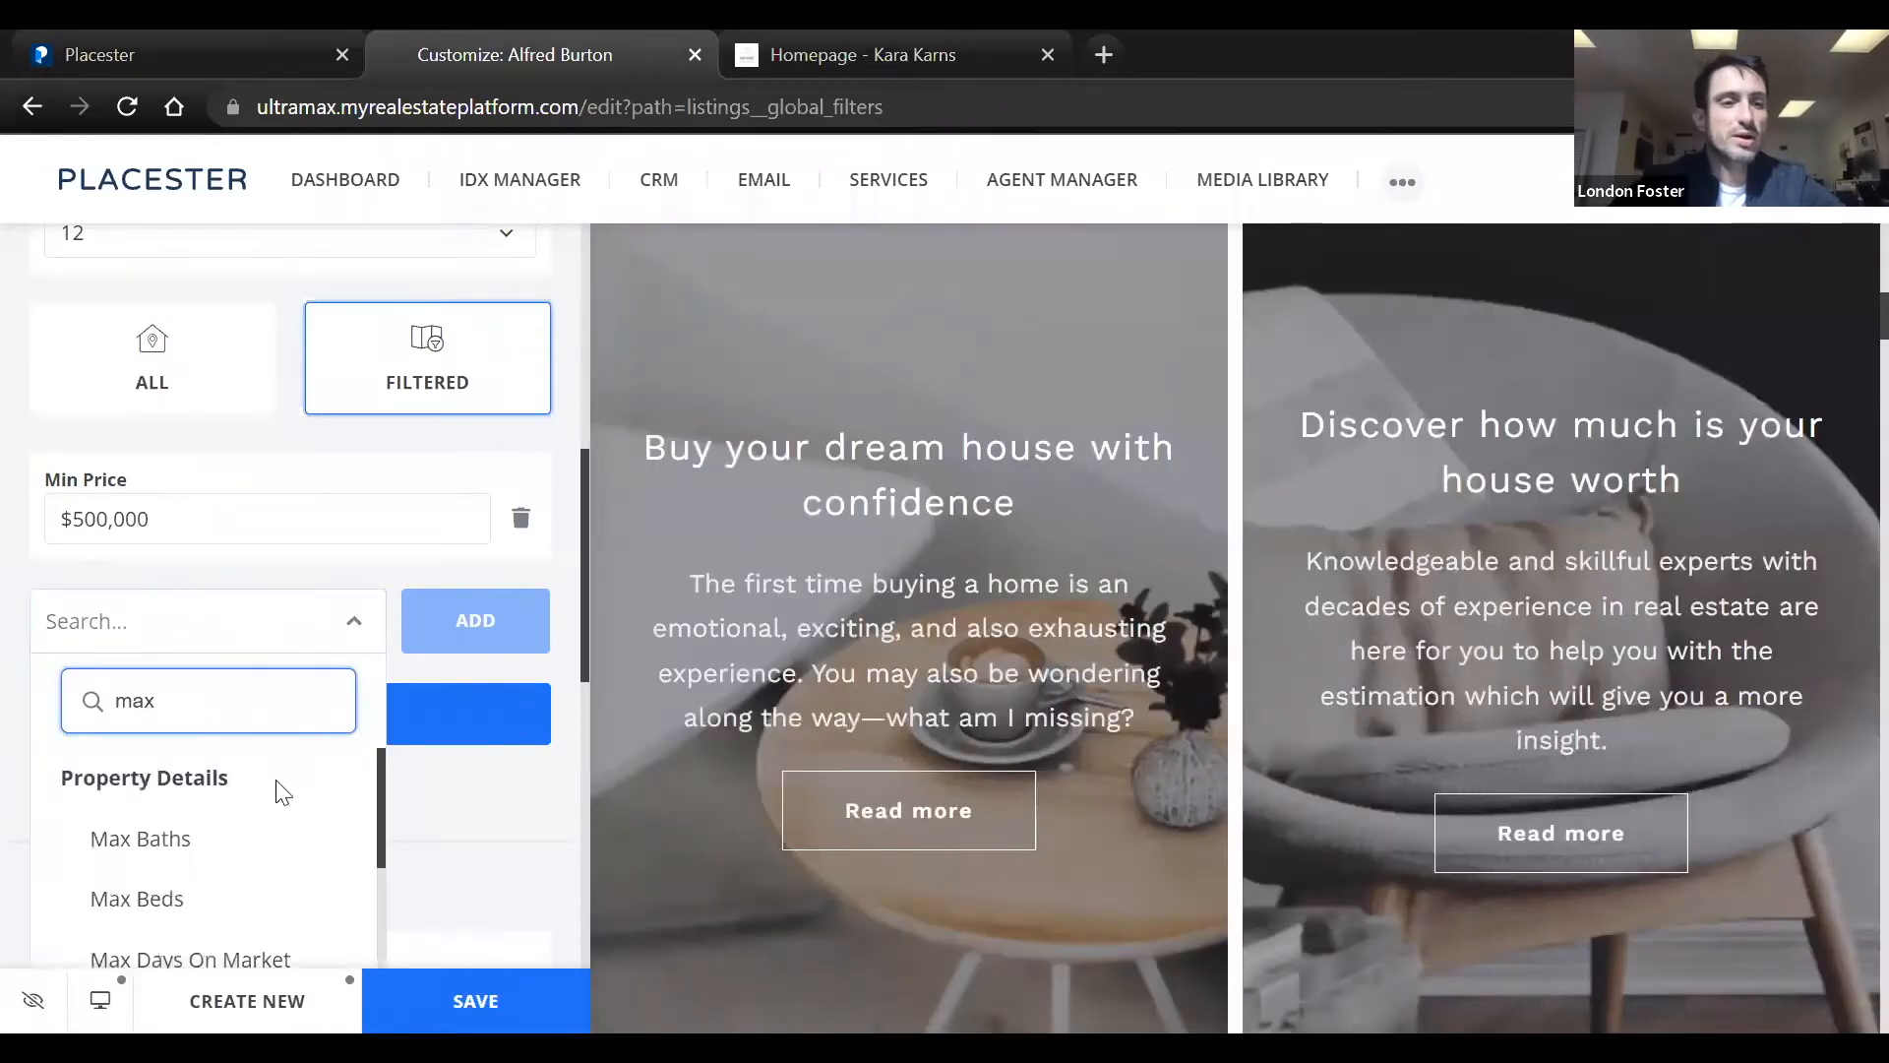
{"action": "type", "text": " pri"}
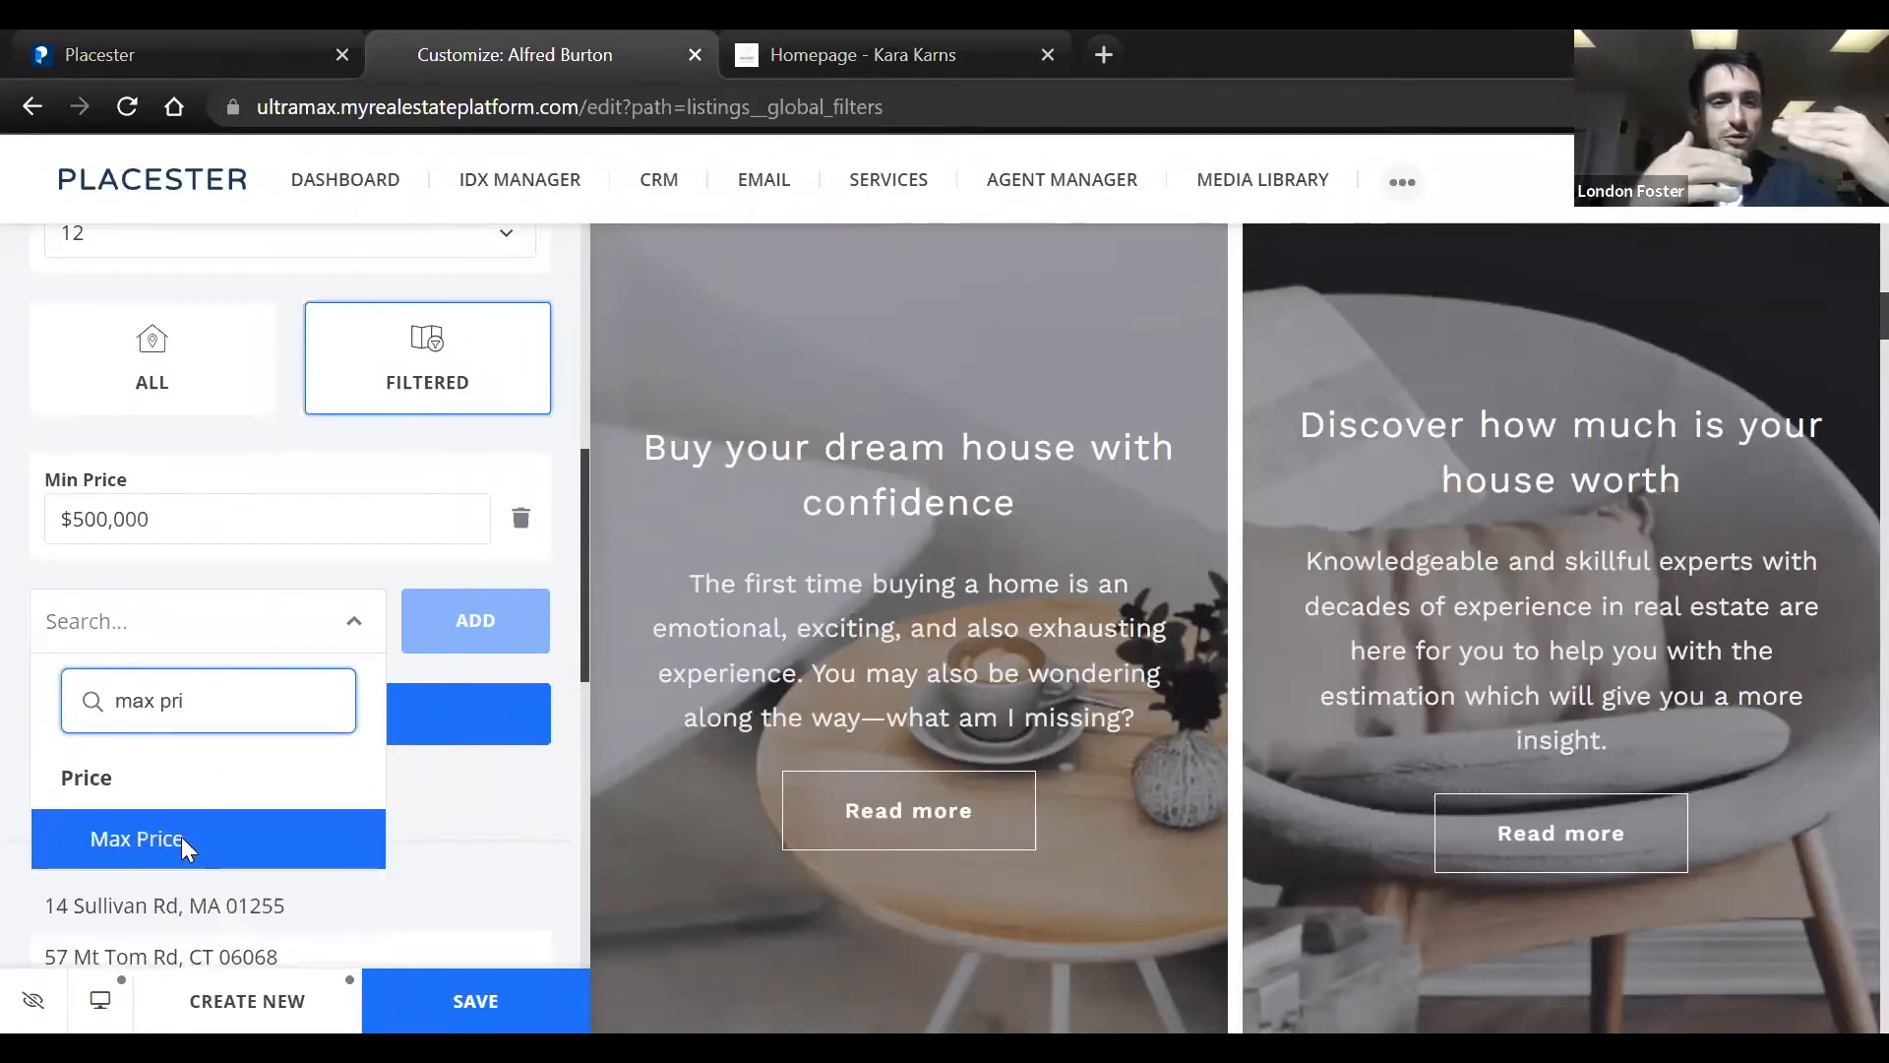
{"action": "left_click", "coordinate": [181, 836]}
{"action": "left_click", "coordinate": [469, 619]}
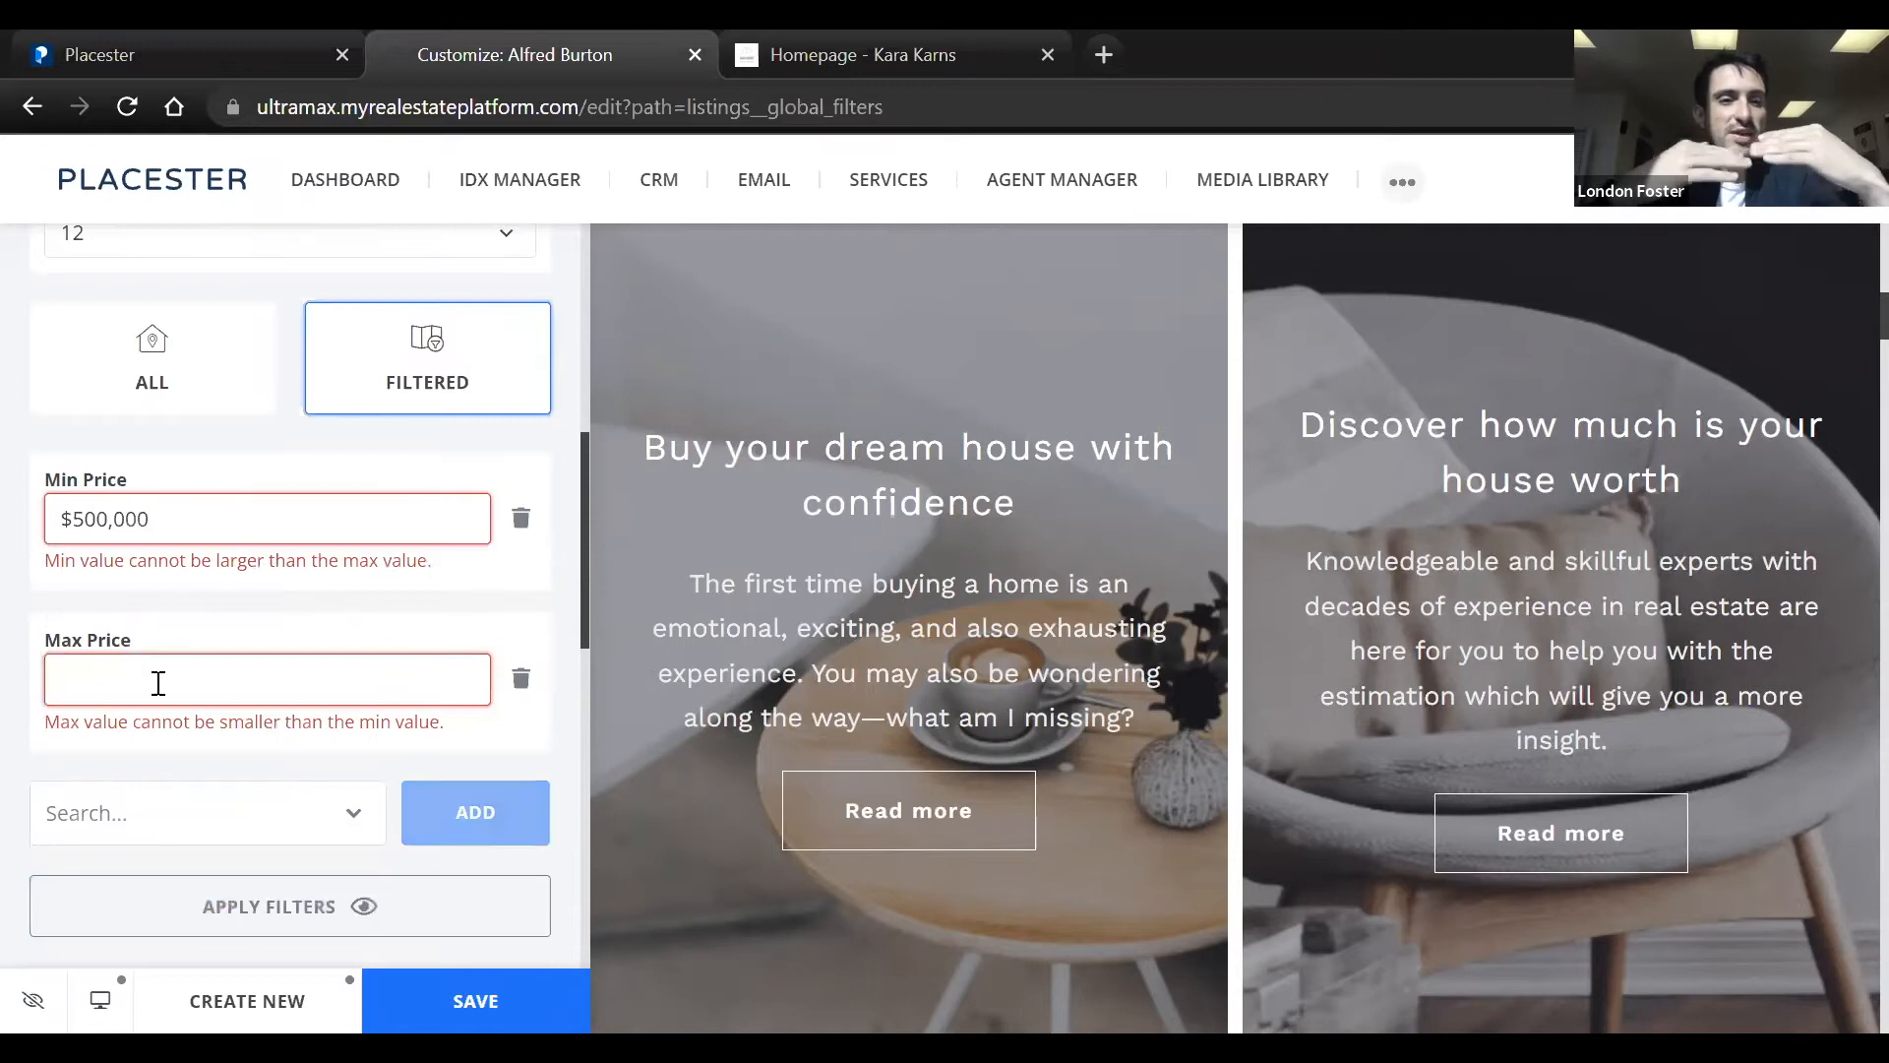
{"action": "left_click", "coordinate": [158, 681]}
{"action": "type", "text": "$2,000,000"}
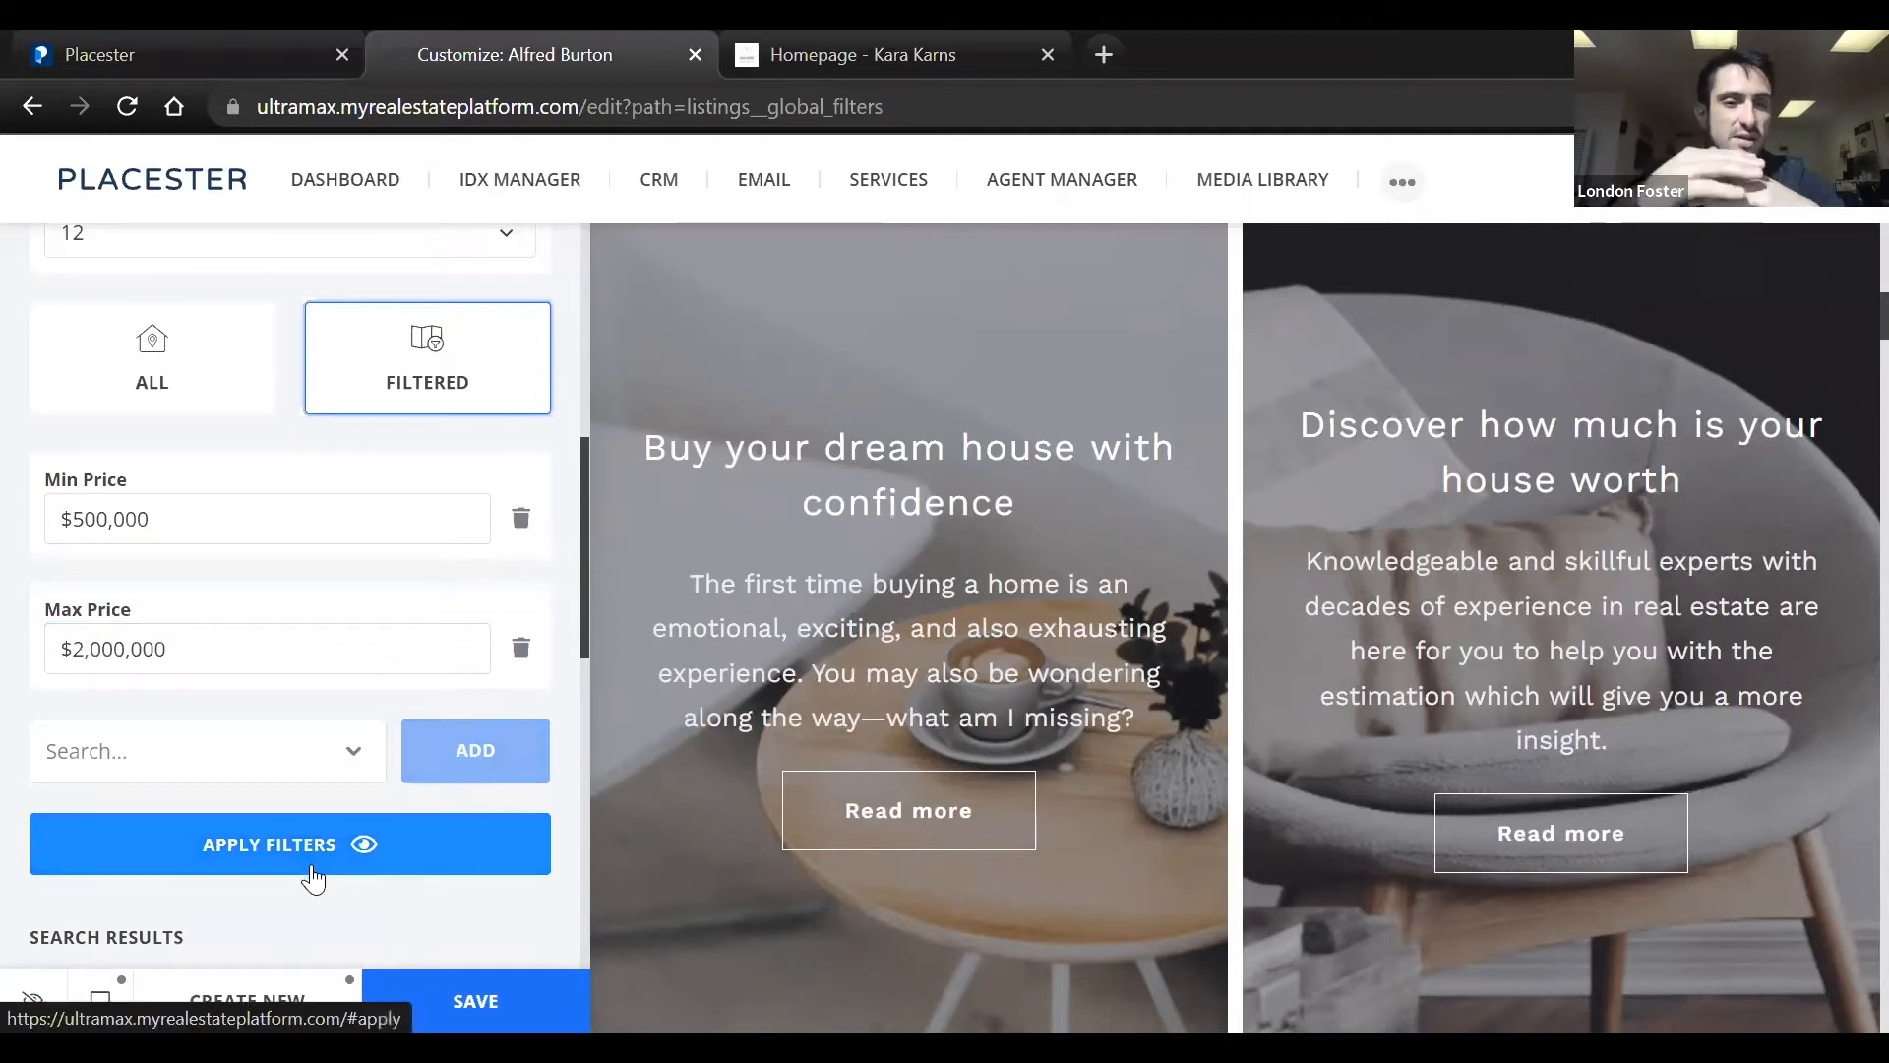
{"action": "left_click", "coordinate": [313, 876]}
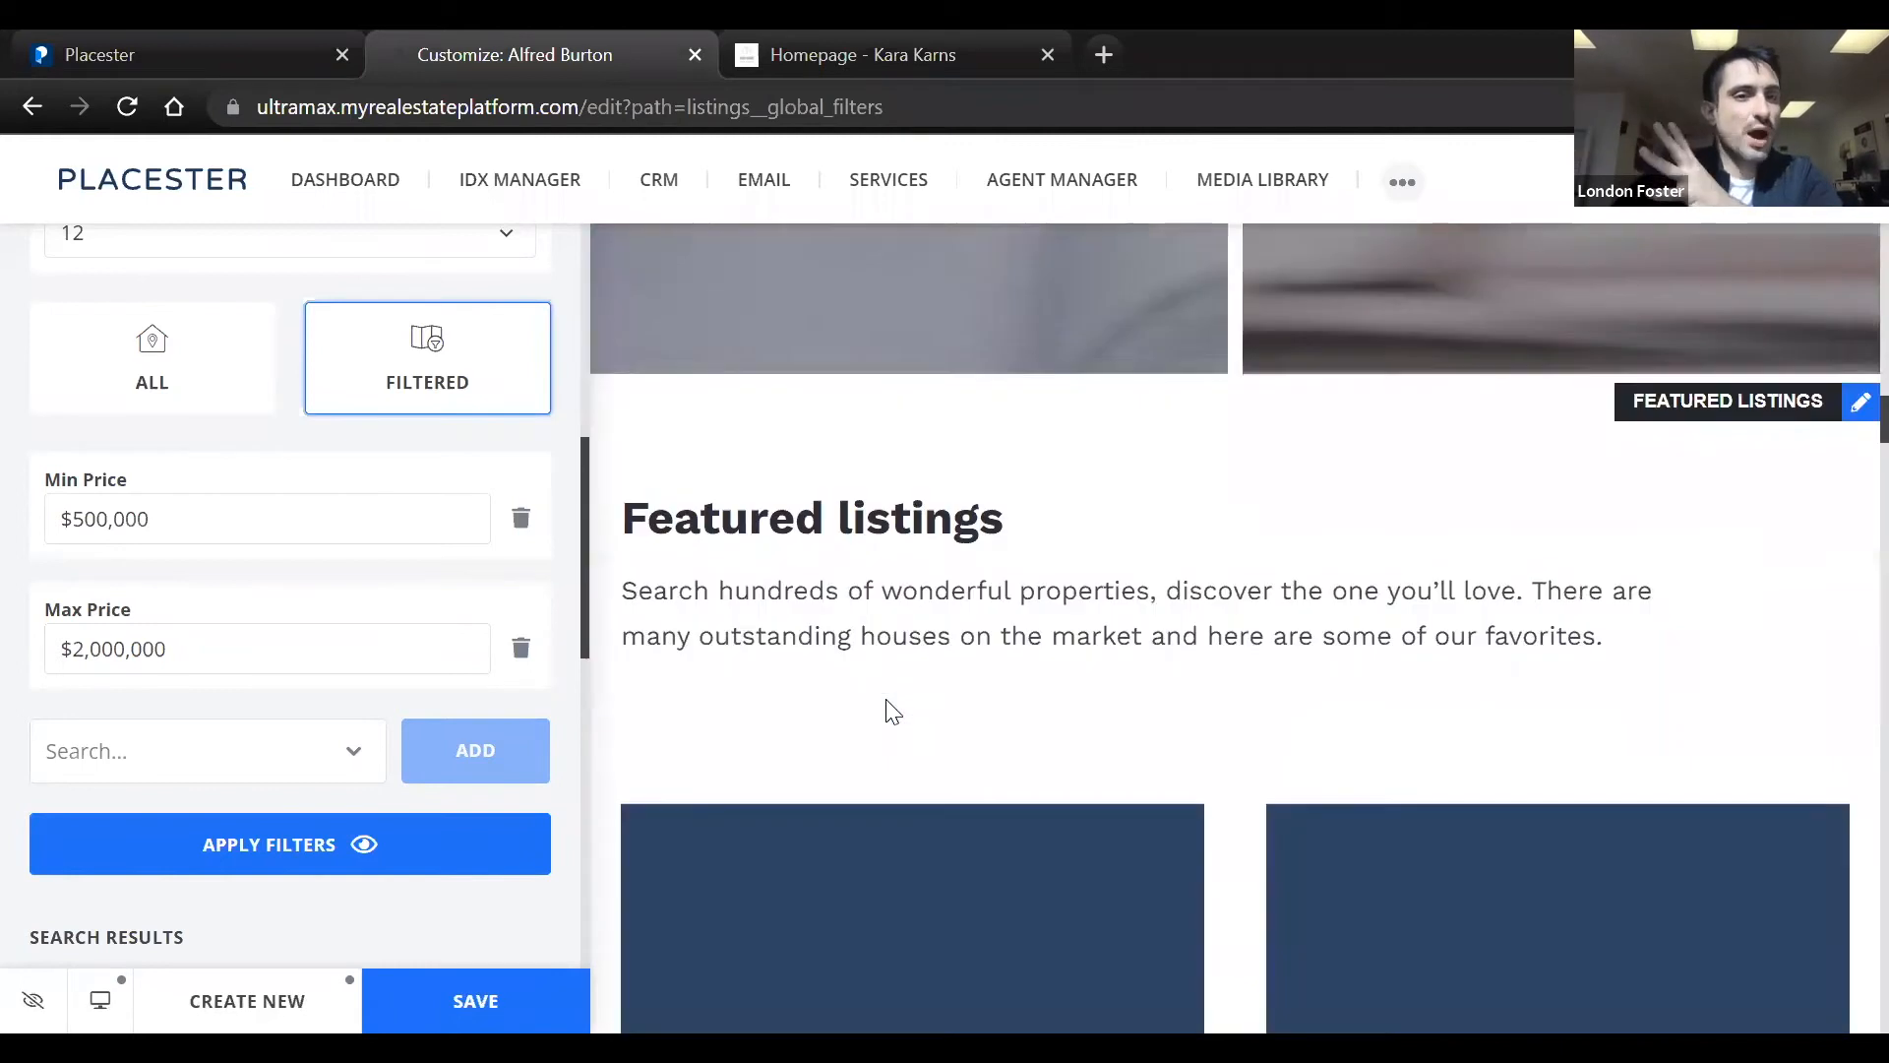
{"action": "left_click", "coordinate": [492, 999]}
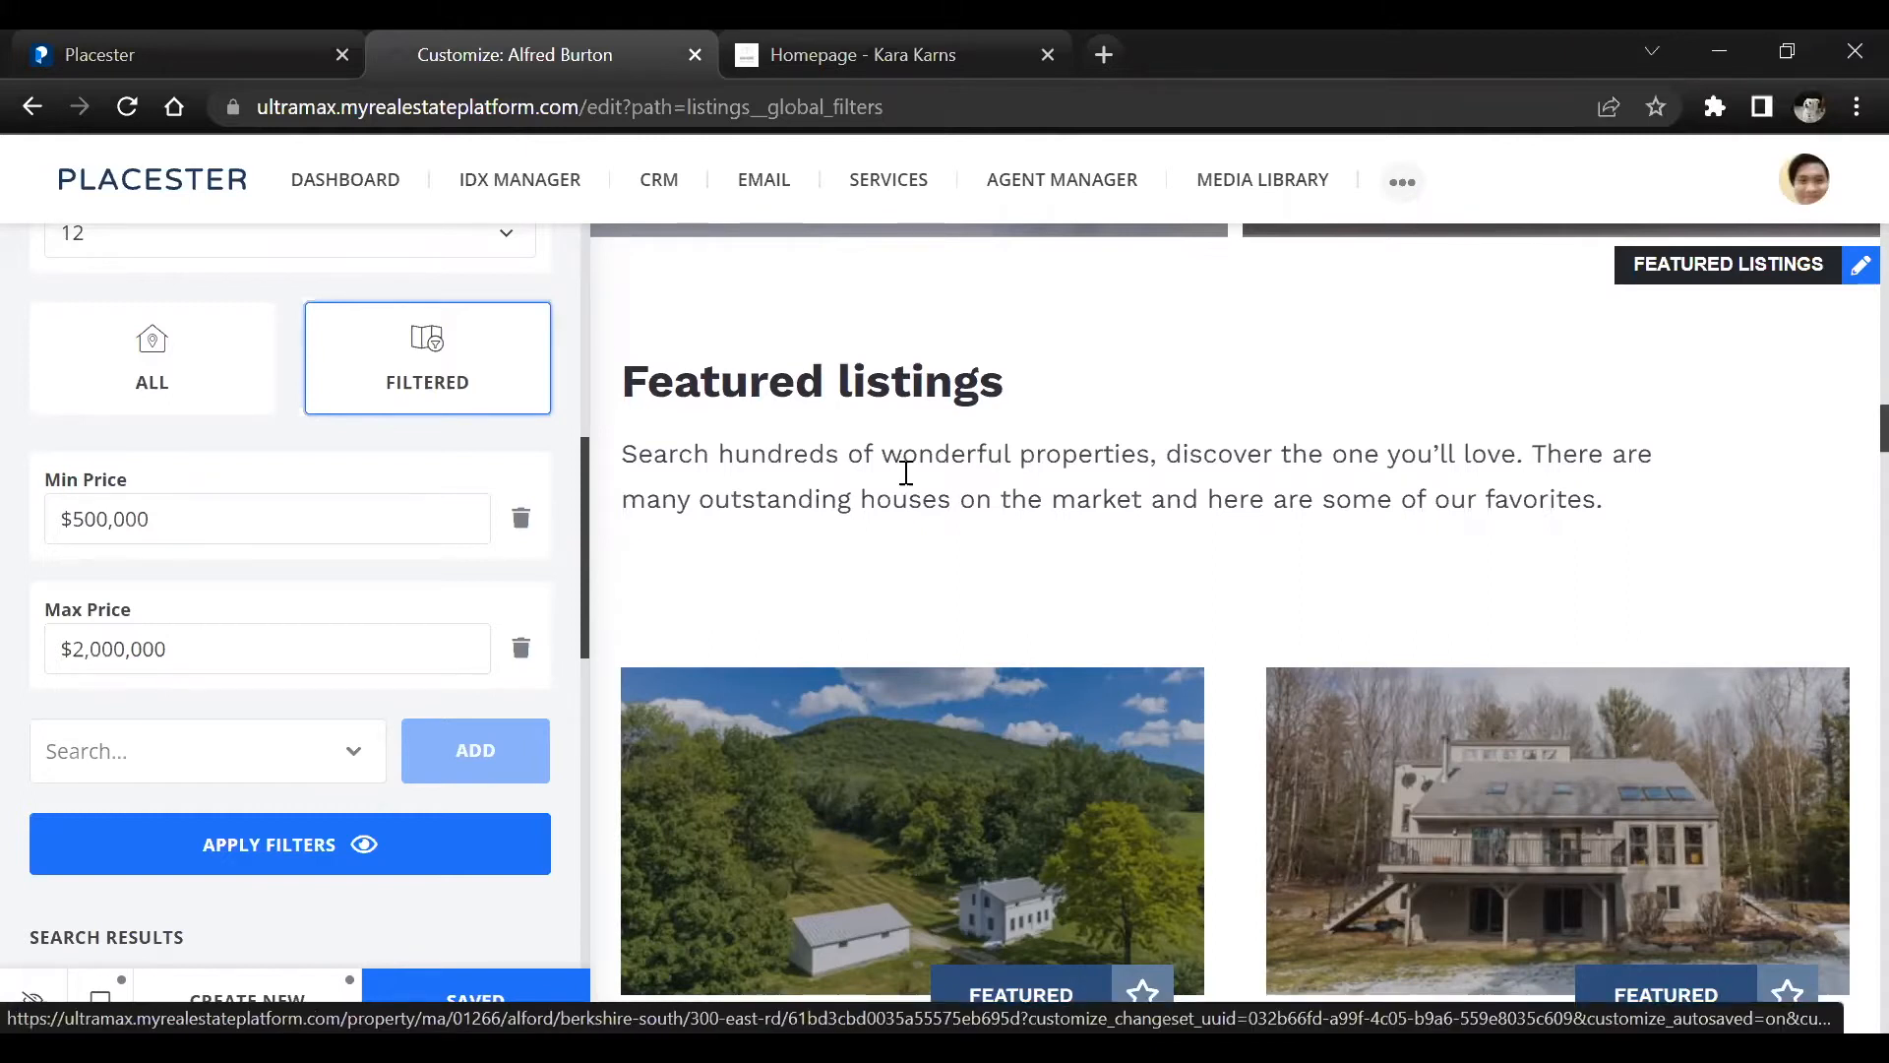
Check the minimum and maximum price filters against the prices of the featured listings in the site preview
{"action": "left_click", "coordinate": [343, 516]}
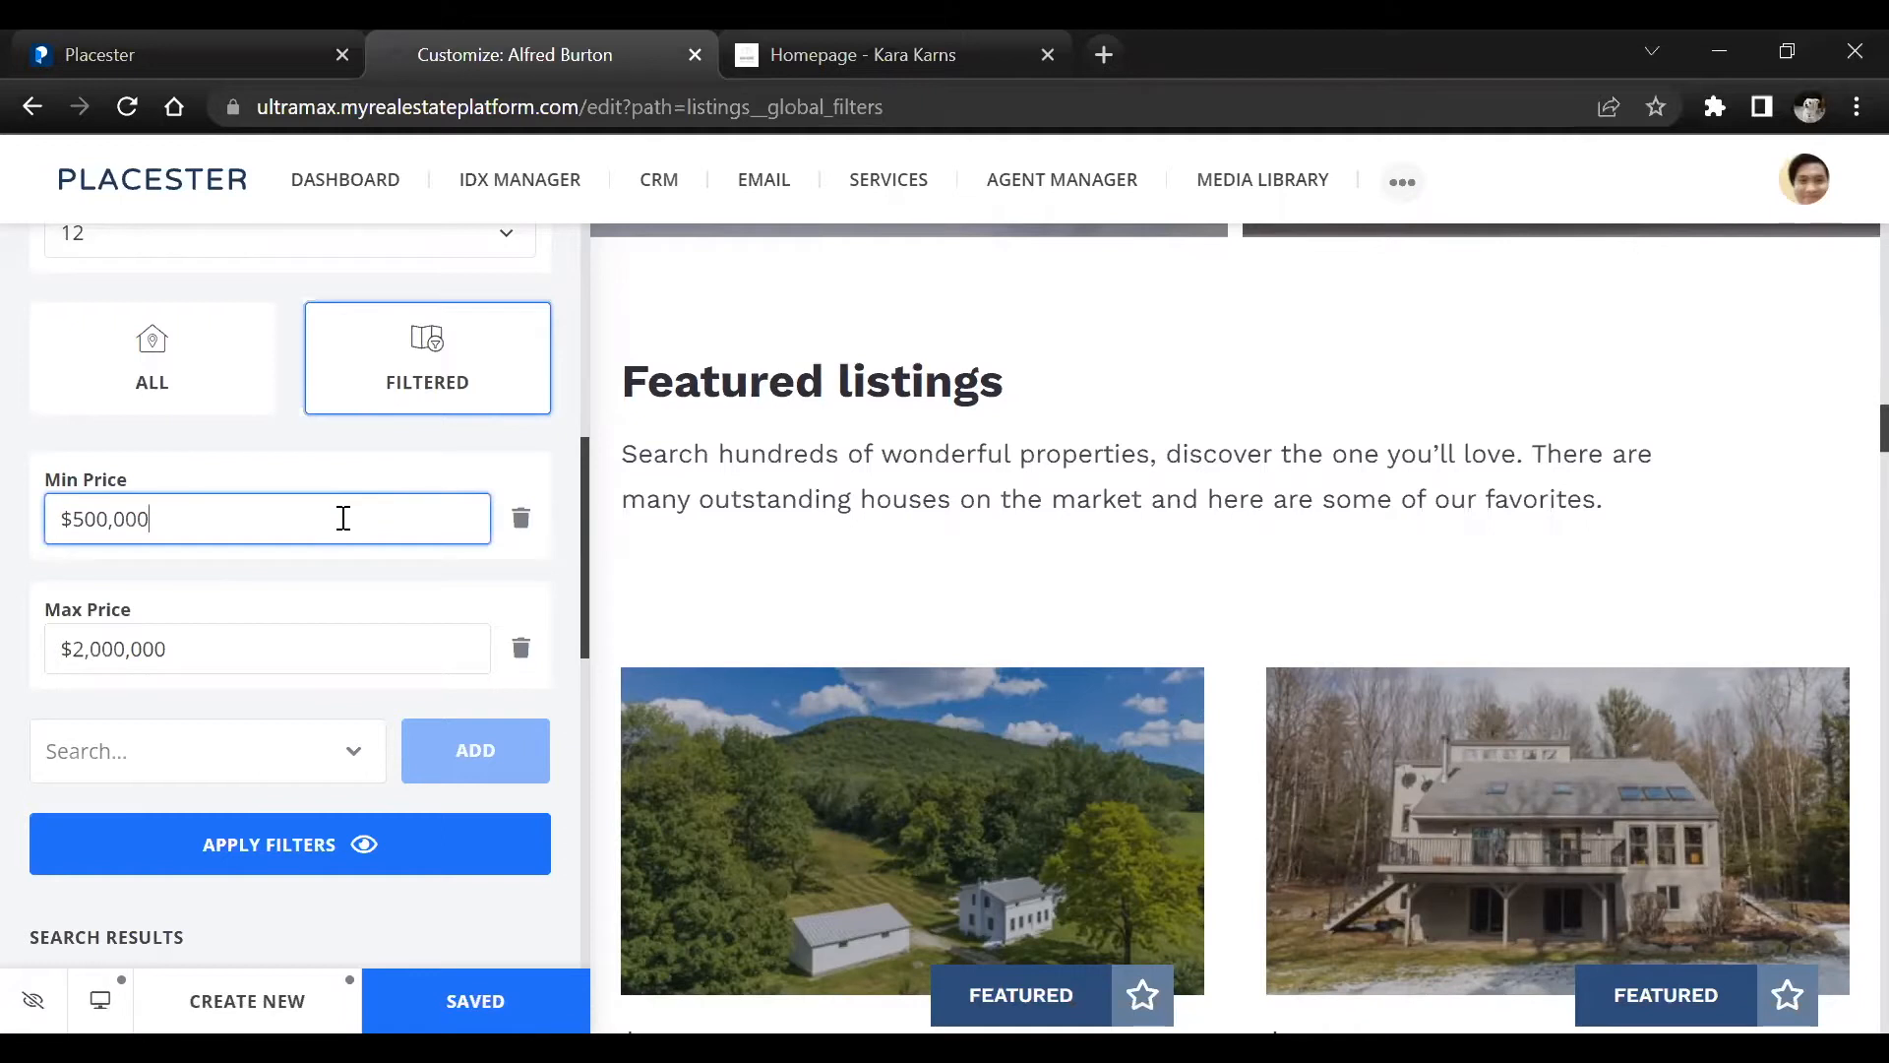
{"action": "left_click", "coordinate": [257, 649]}
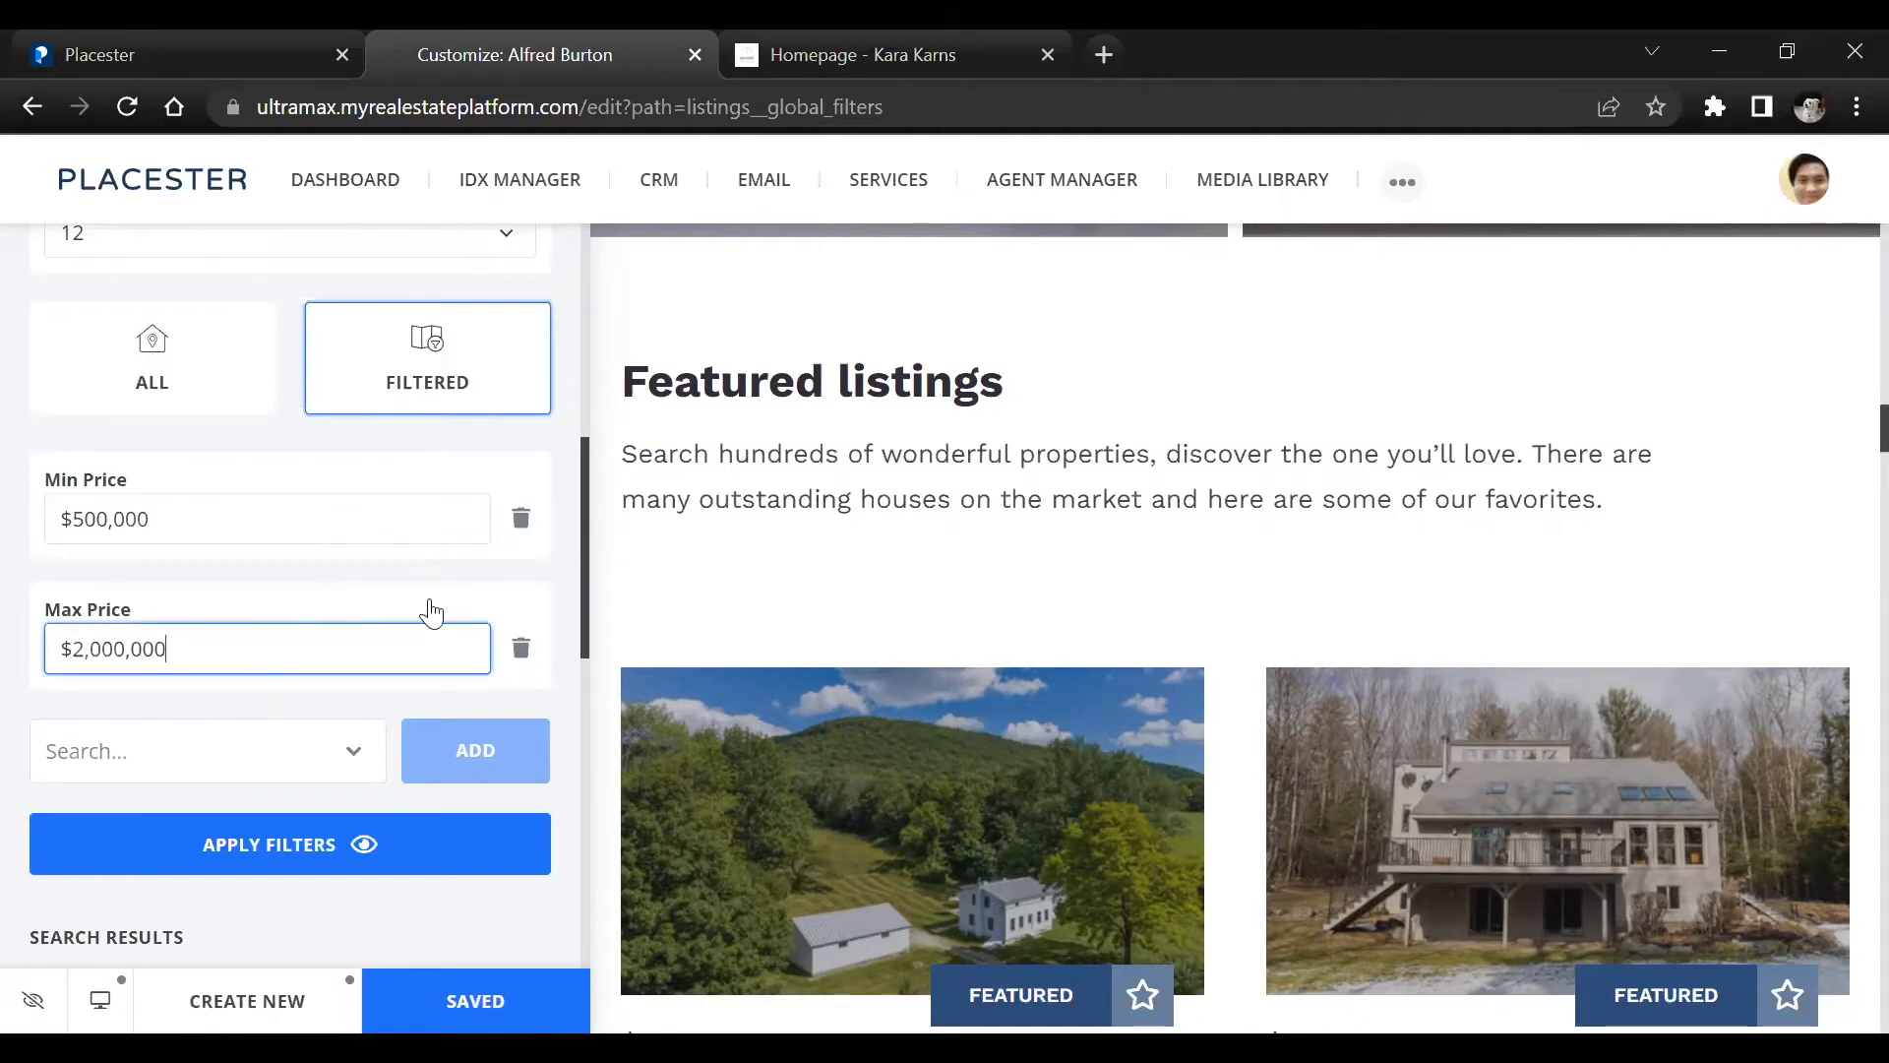
{"action": "left_click", "coordinate": [1091, 571]}
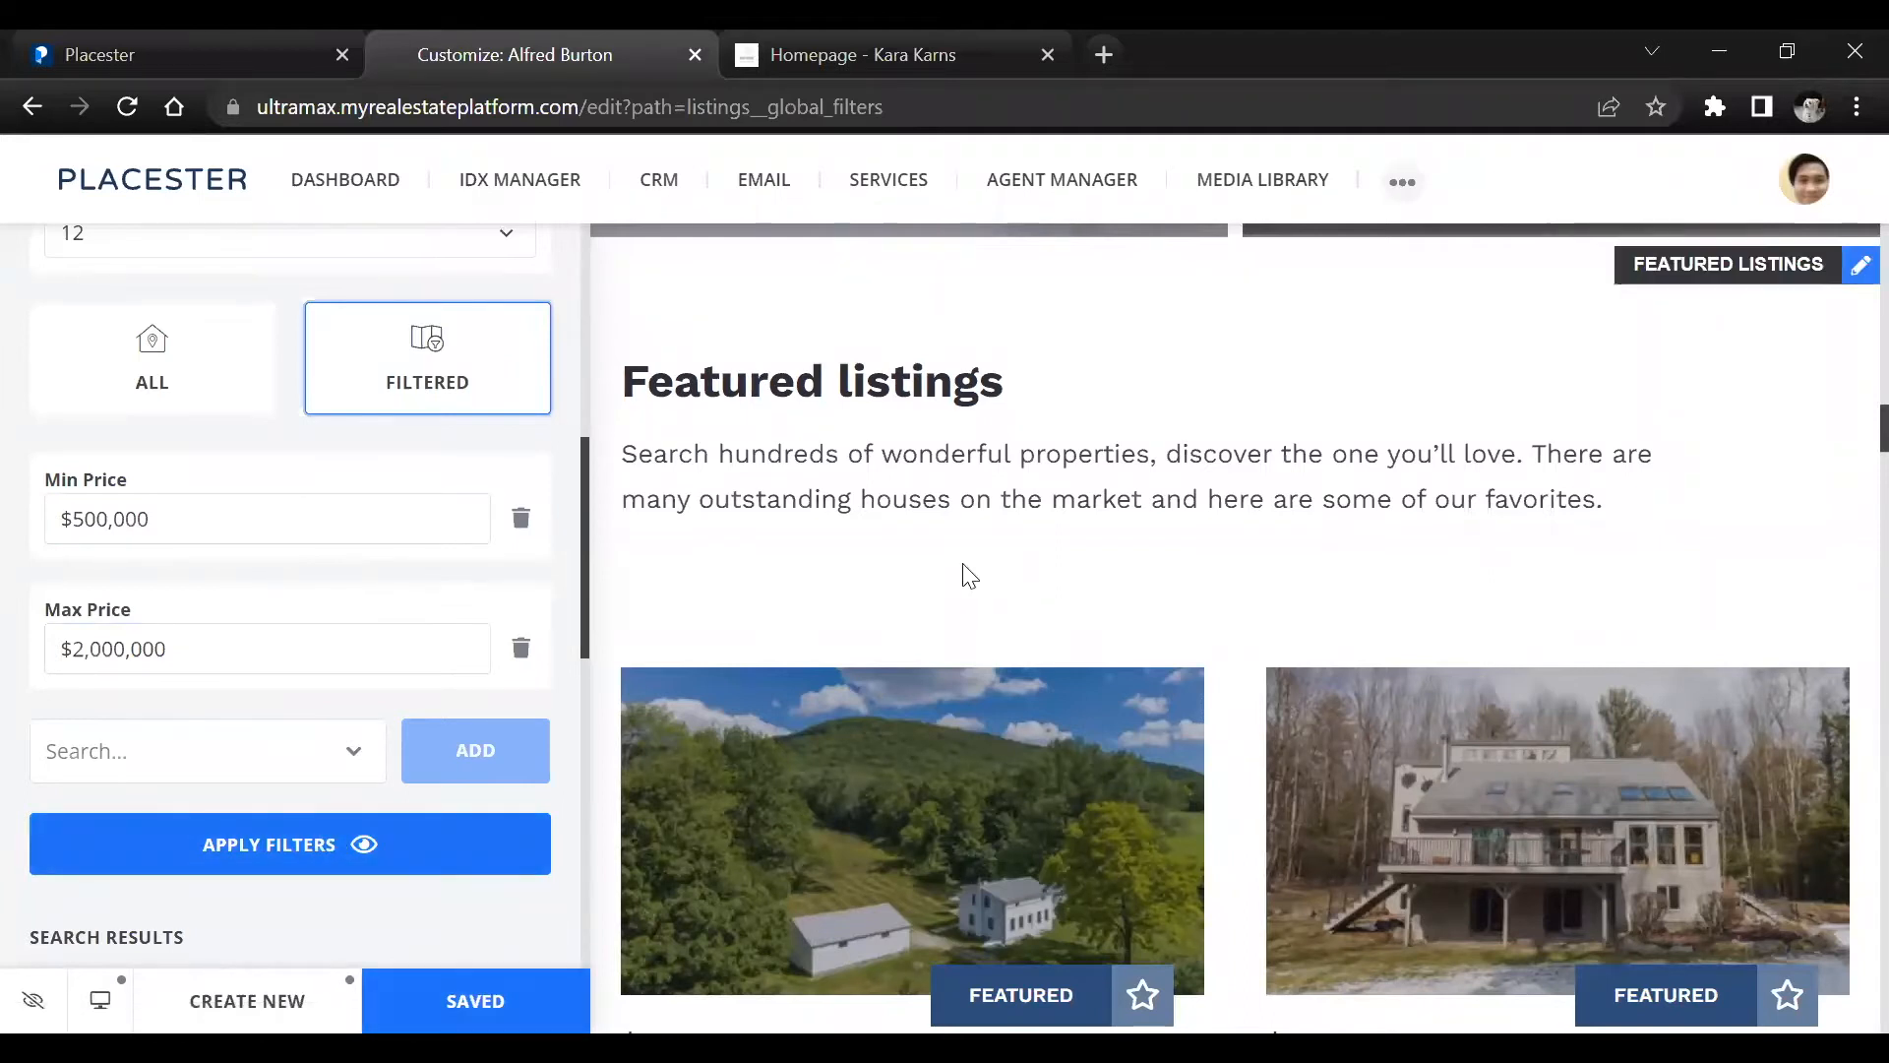
{"action": "scroll", "coordinate": [995, 552], "scroll_direction": "down", "scroll_amount": 1}
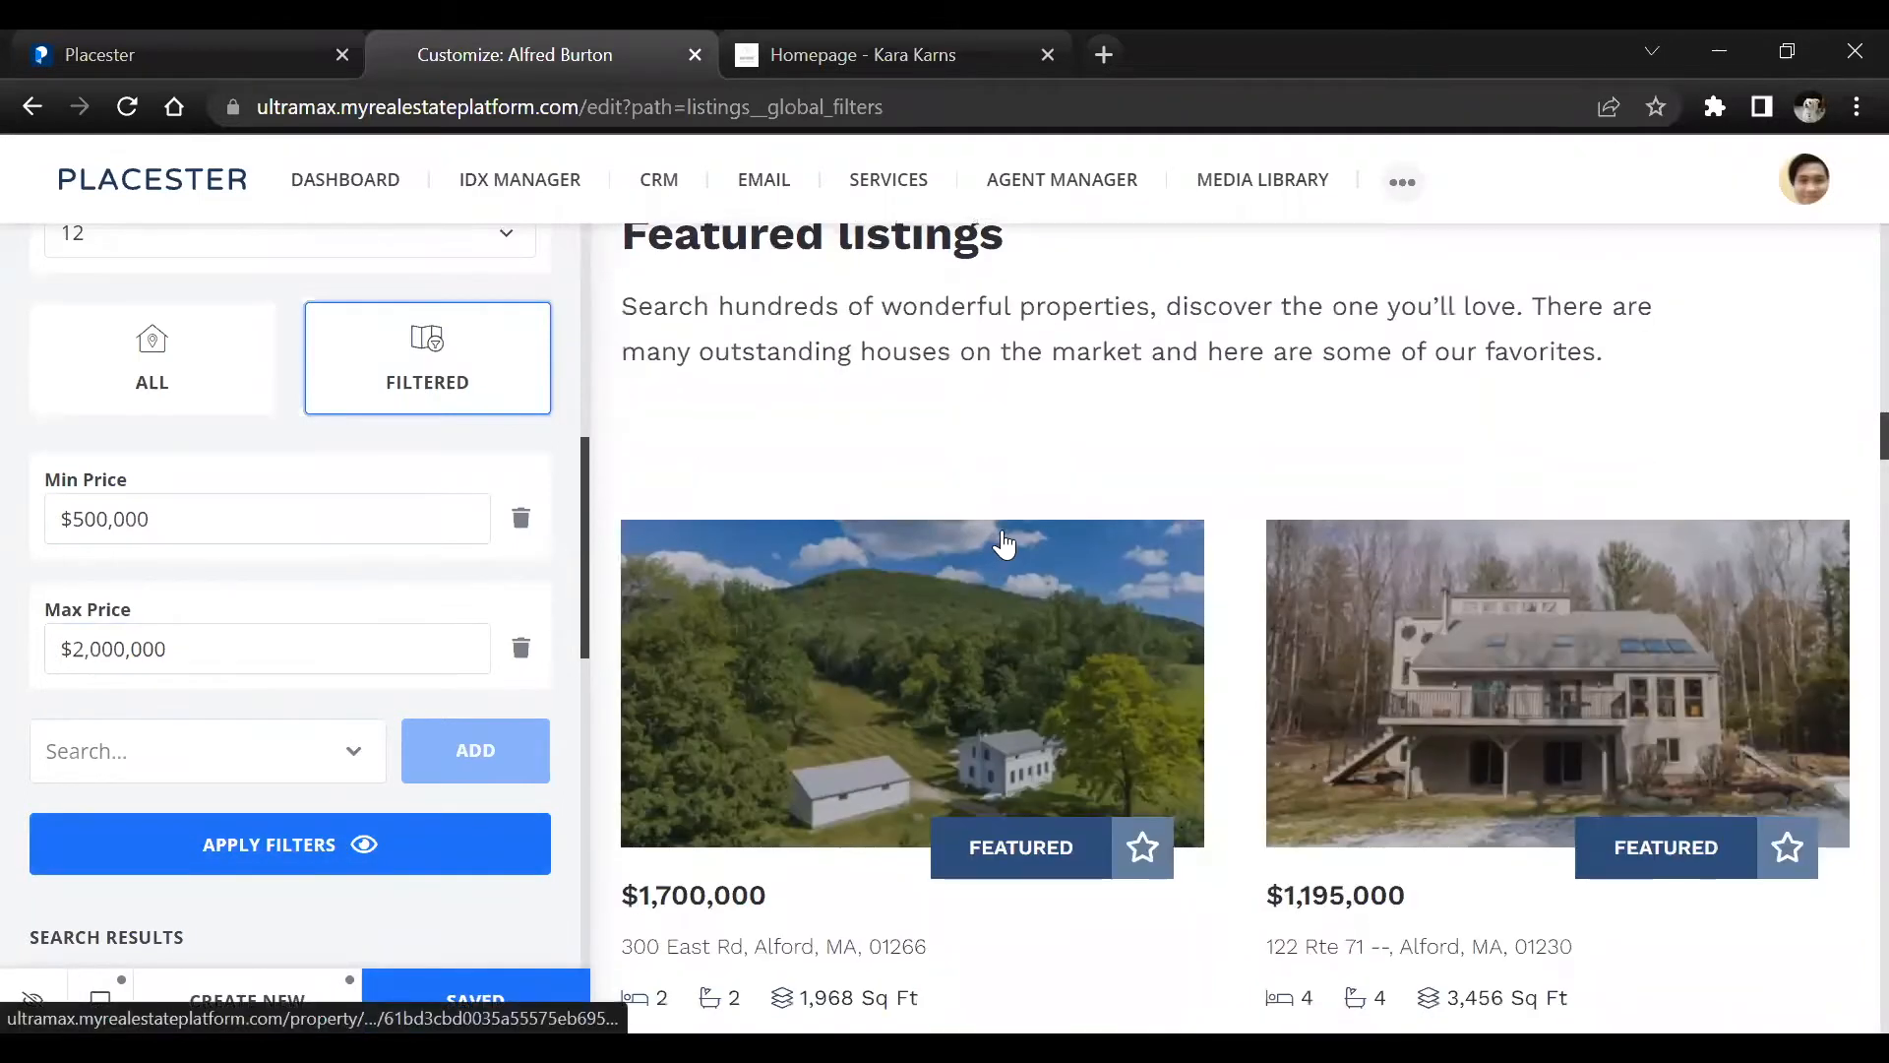
{"action": "scroll", "coordinate": [938, 544], "scroll_direction": "down", "scroll_amount": 1}
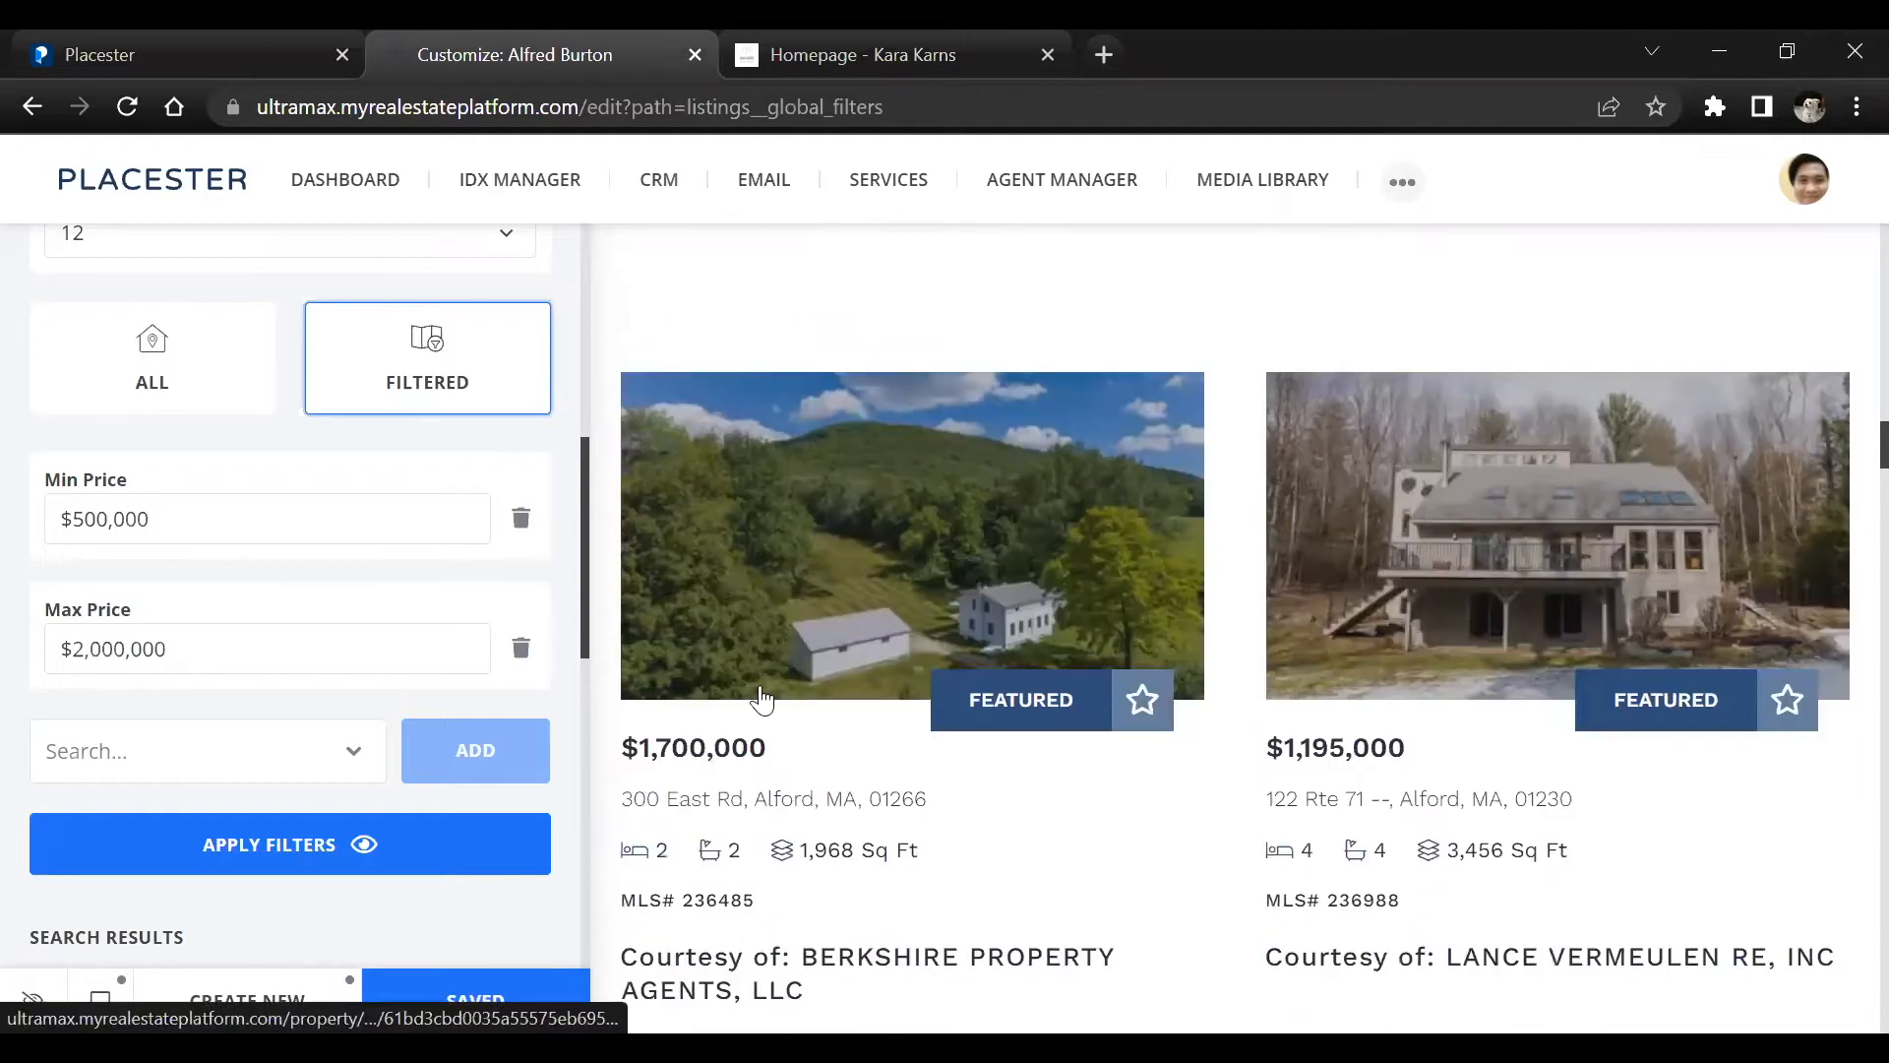
{"action": "left_click_drag", "start_coordinate": [625, 740], "coordinate": [854, 744]}
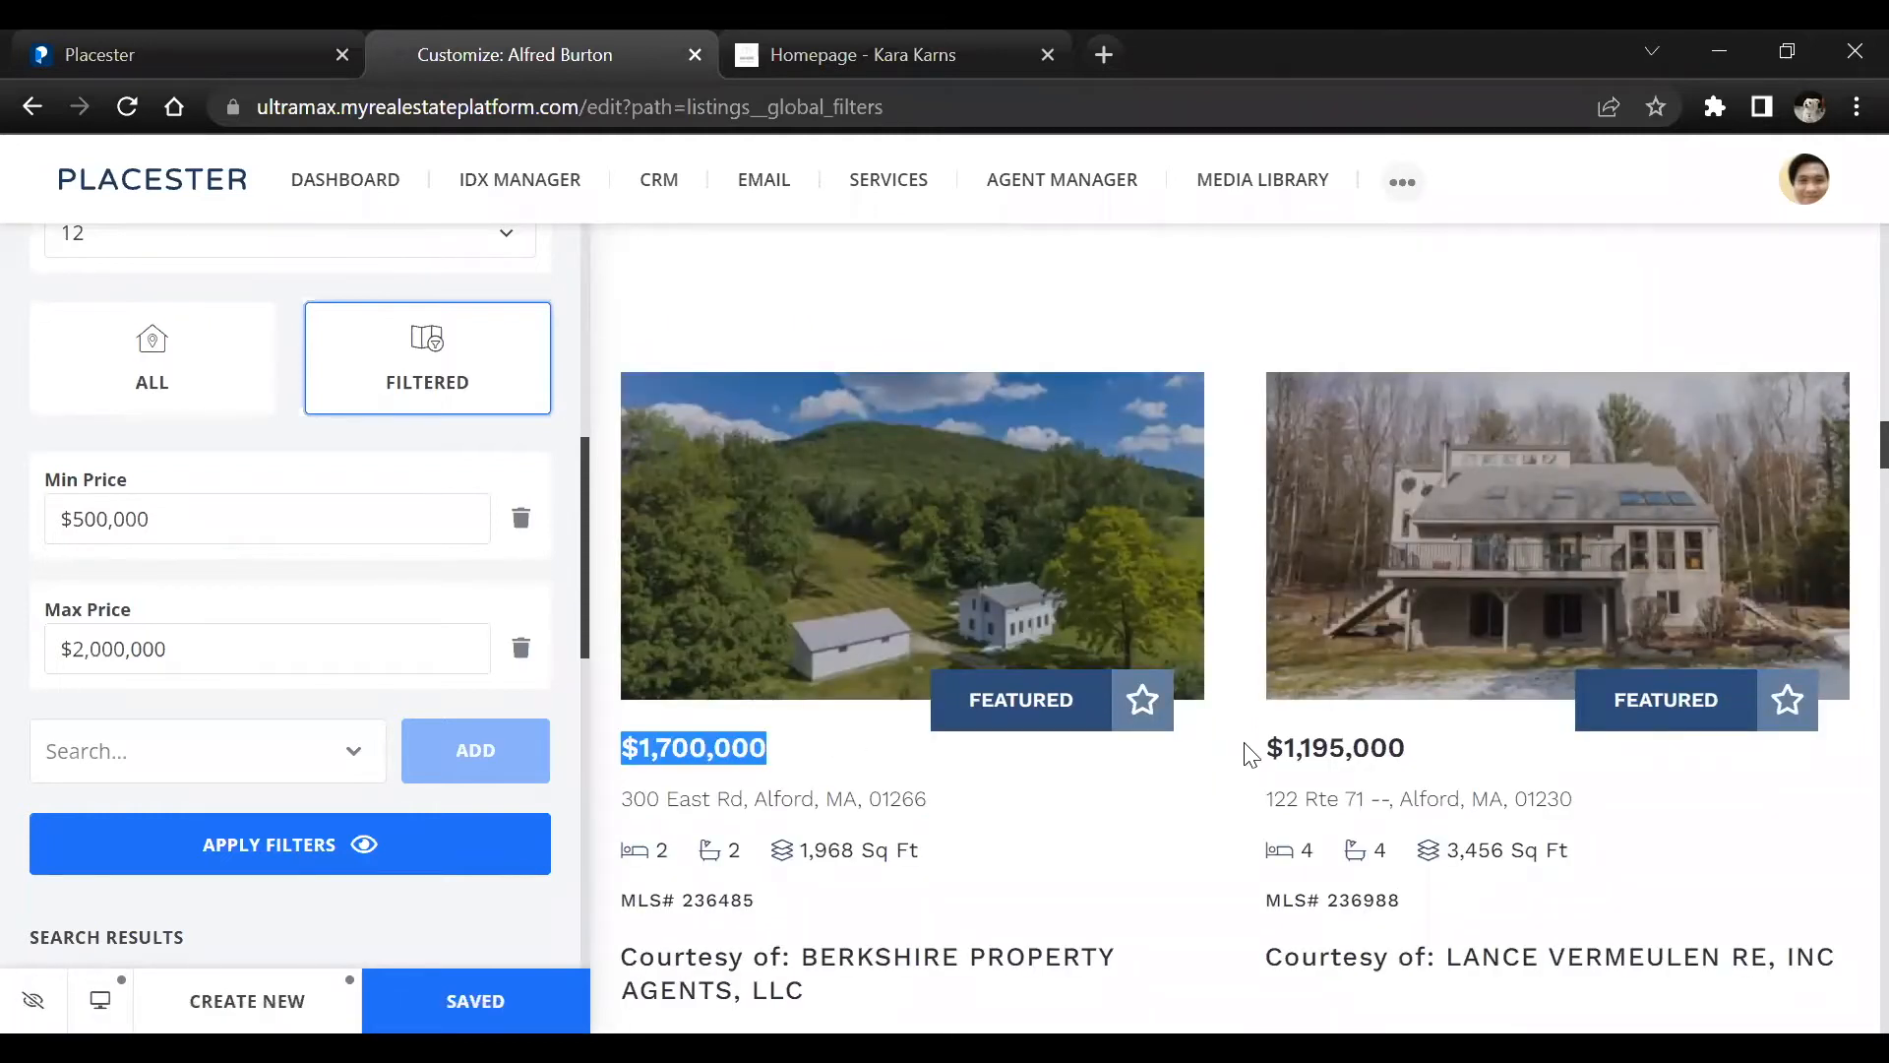
Compare the prices of the second and remaining featured listings in the preview with the filtered price range
{"action": "left_click", "coordinate": [1420, 753]}
{"action": "triple_click", "coordinate": [1420, 754]}
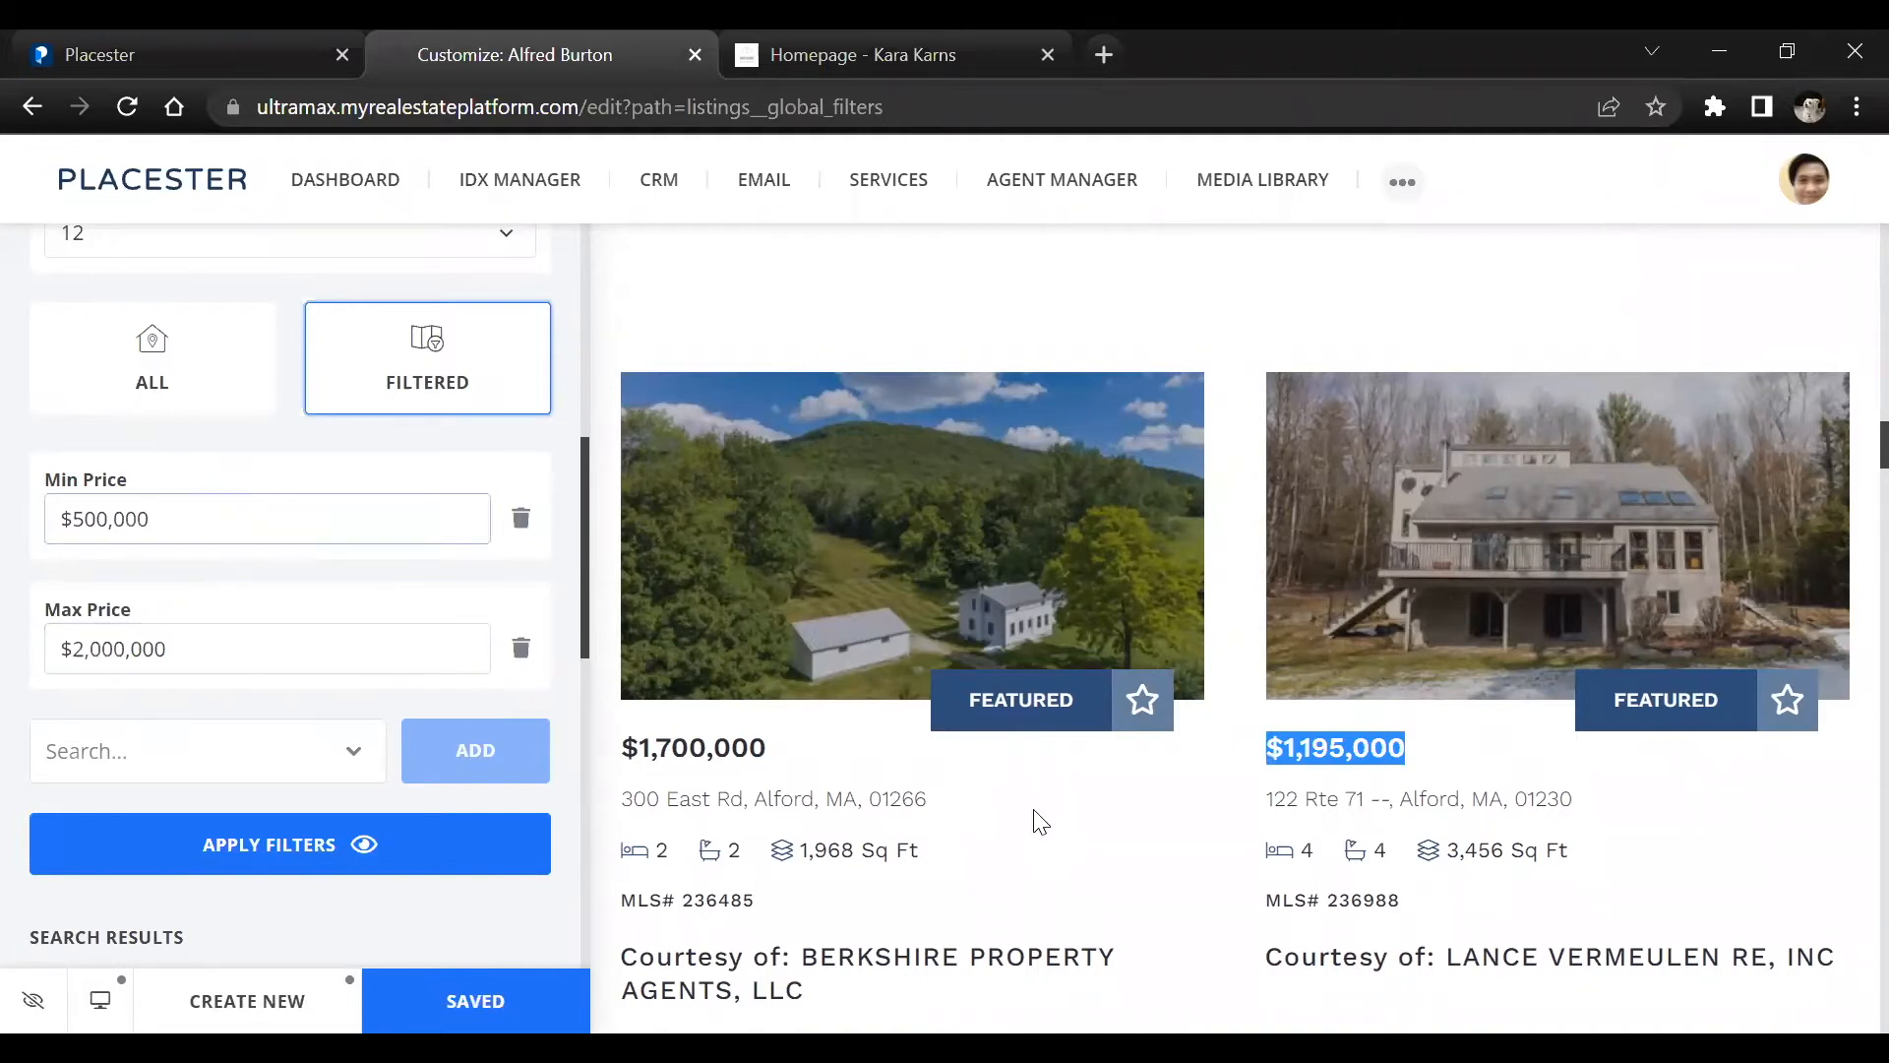
{"action": "scroll", "coordinate": [1046, 805], "scroll_direction": "down", "scroll_amount": 1}
{"action": "scroll", "coordinate": [1046, 805], "scroll_direction": "down", "scroll_amount": 2}
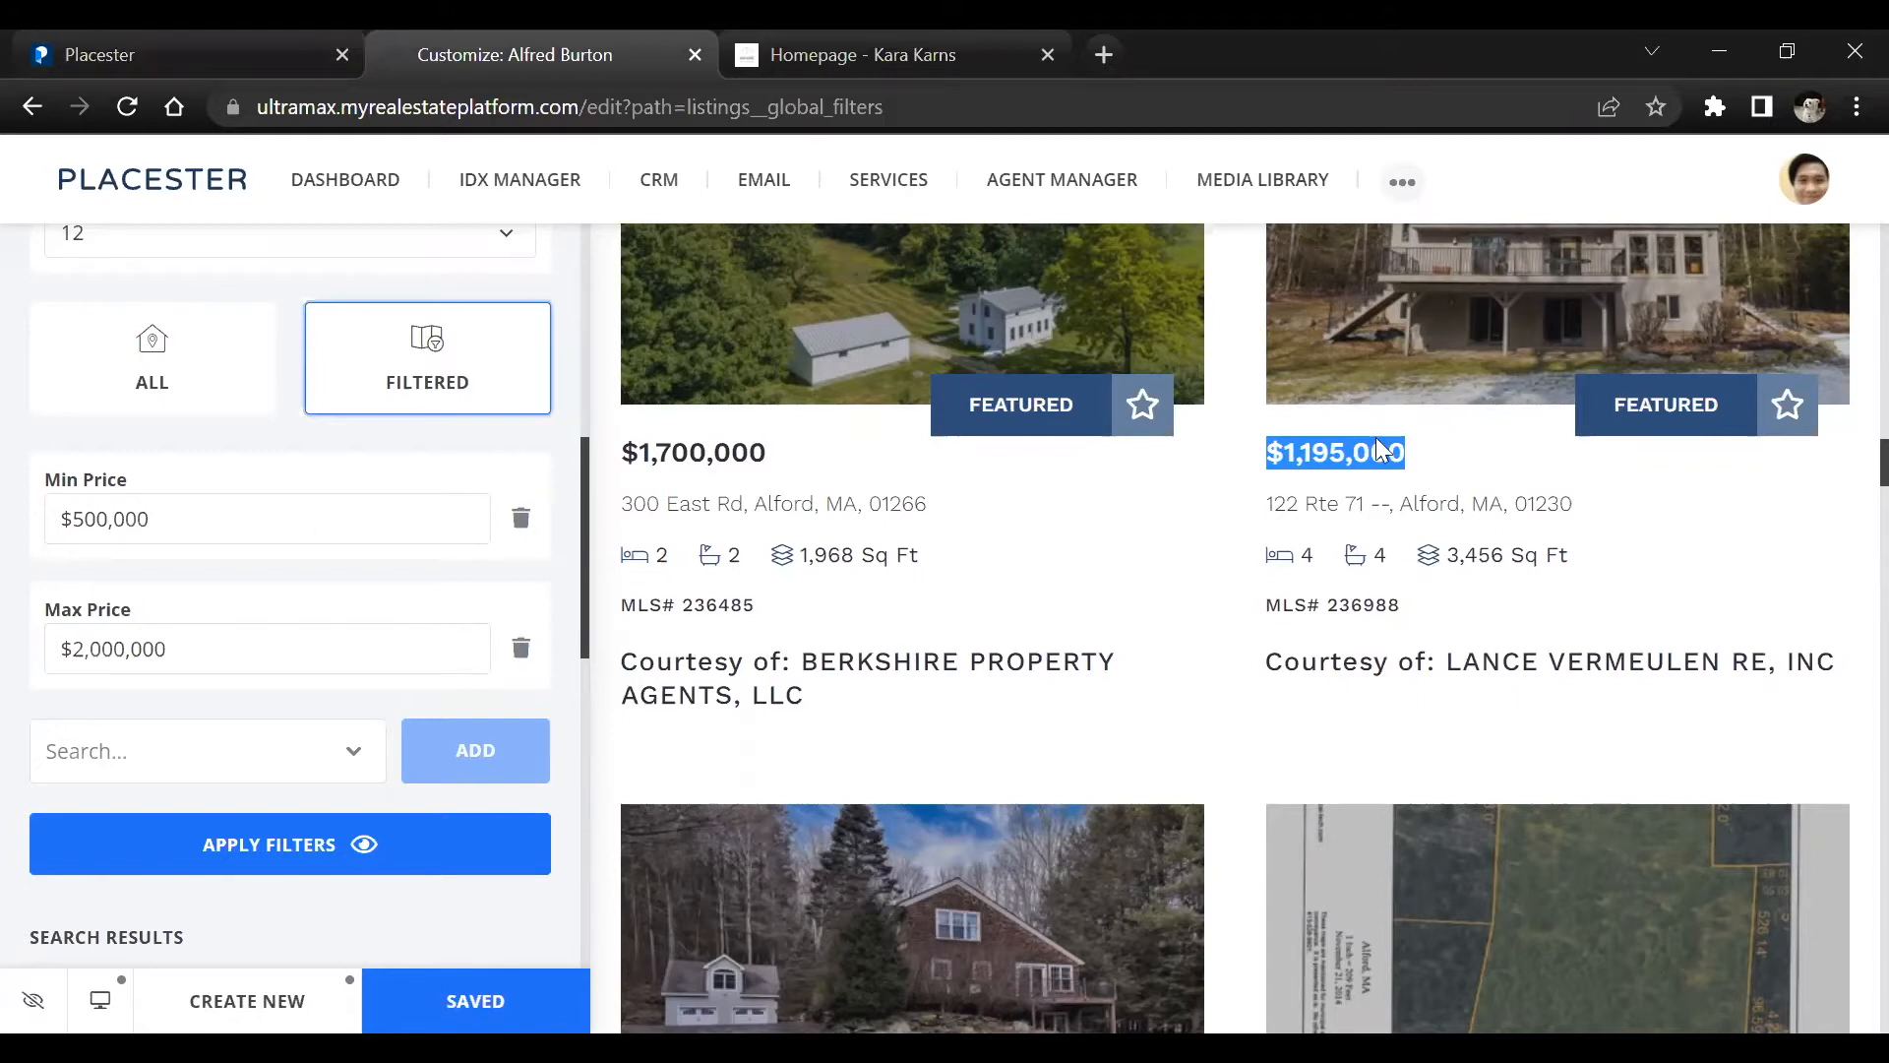
{"action": "scroll", "coordinate": [1354, 561], "scroll_direction": "down", "scroll_amount": 8}
{"action": "scroll", "coordinate": [1267, 587], "scroll_direction": "down", "scroll_amount": 5}
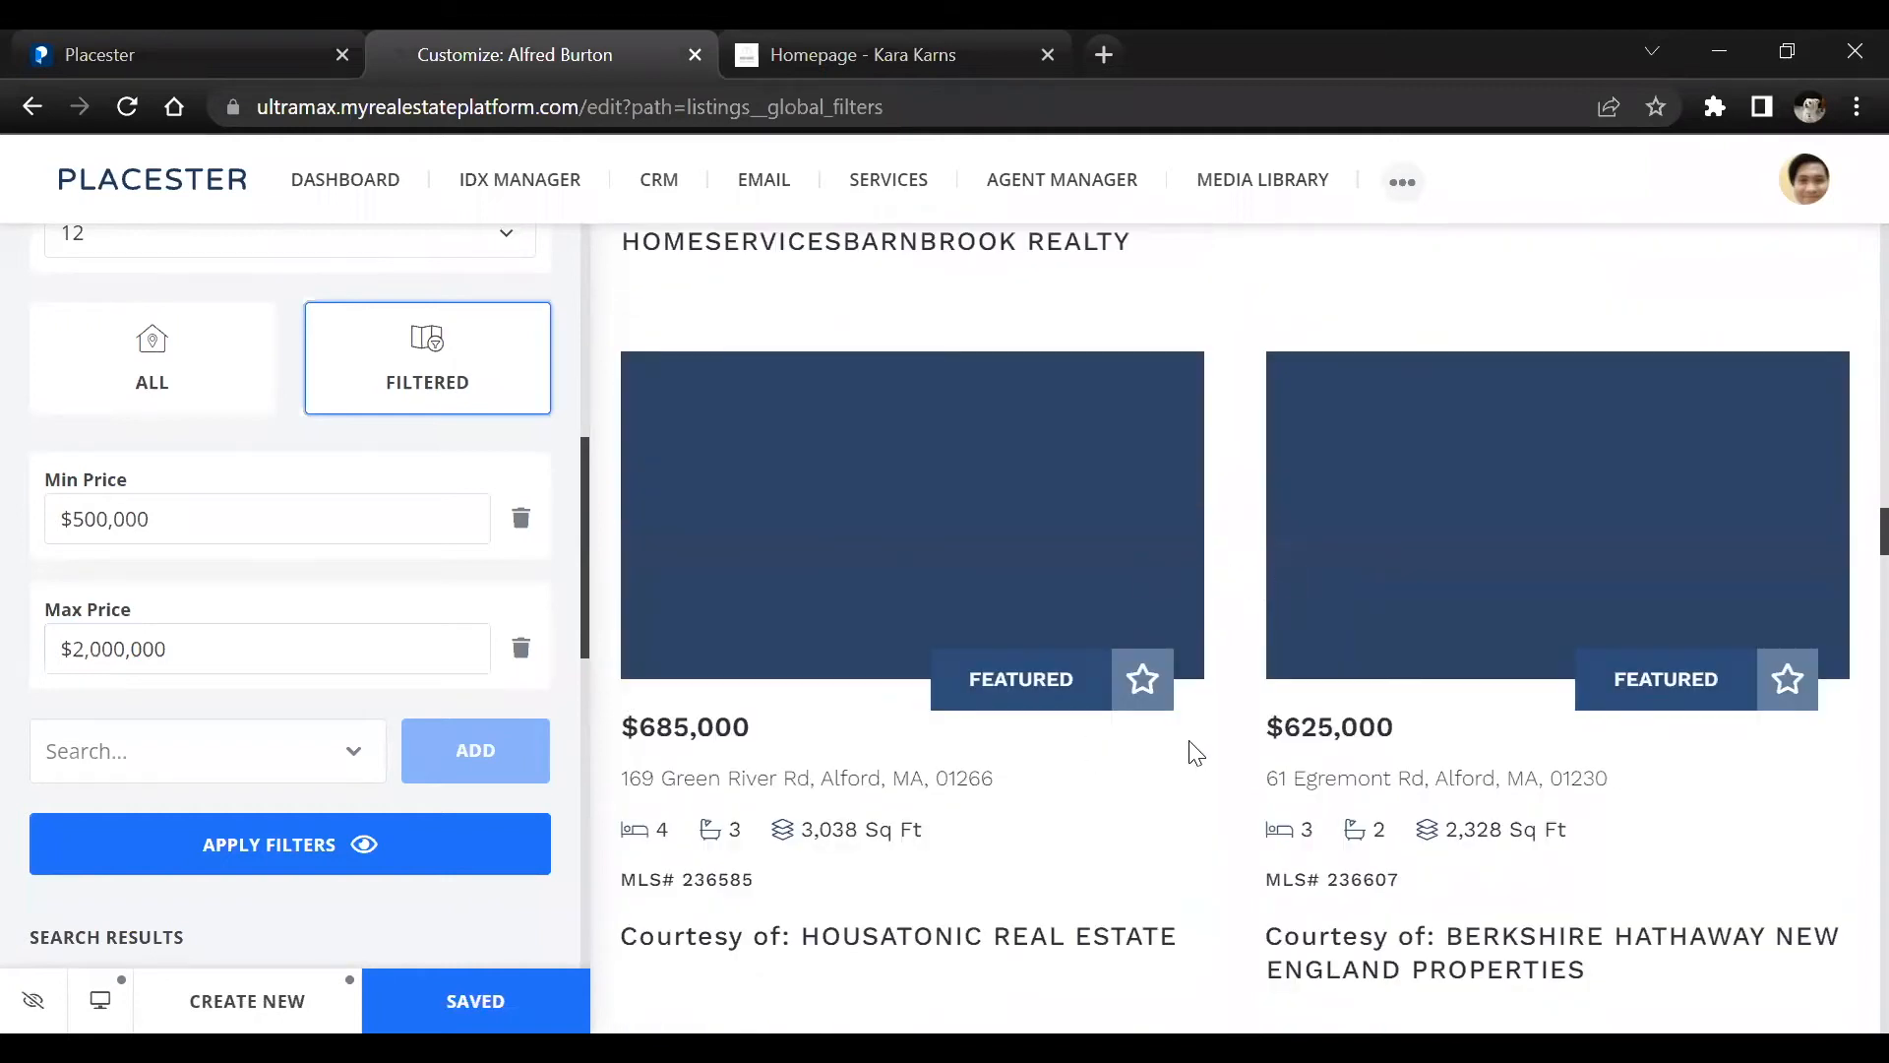
{"action": "scroll", "coordinate": [610, 669], "scroll_direction": "down", "scroll_amount": 7}
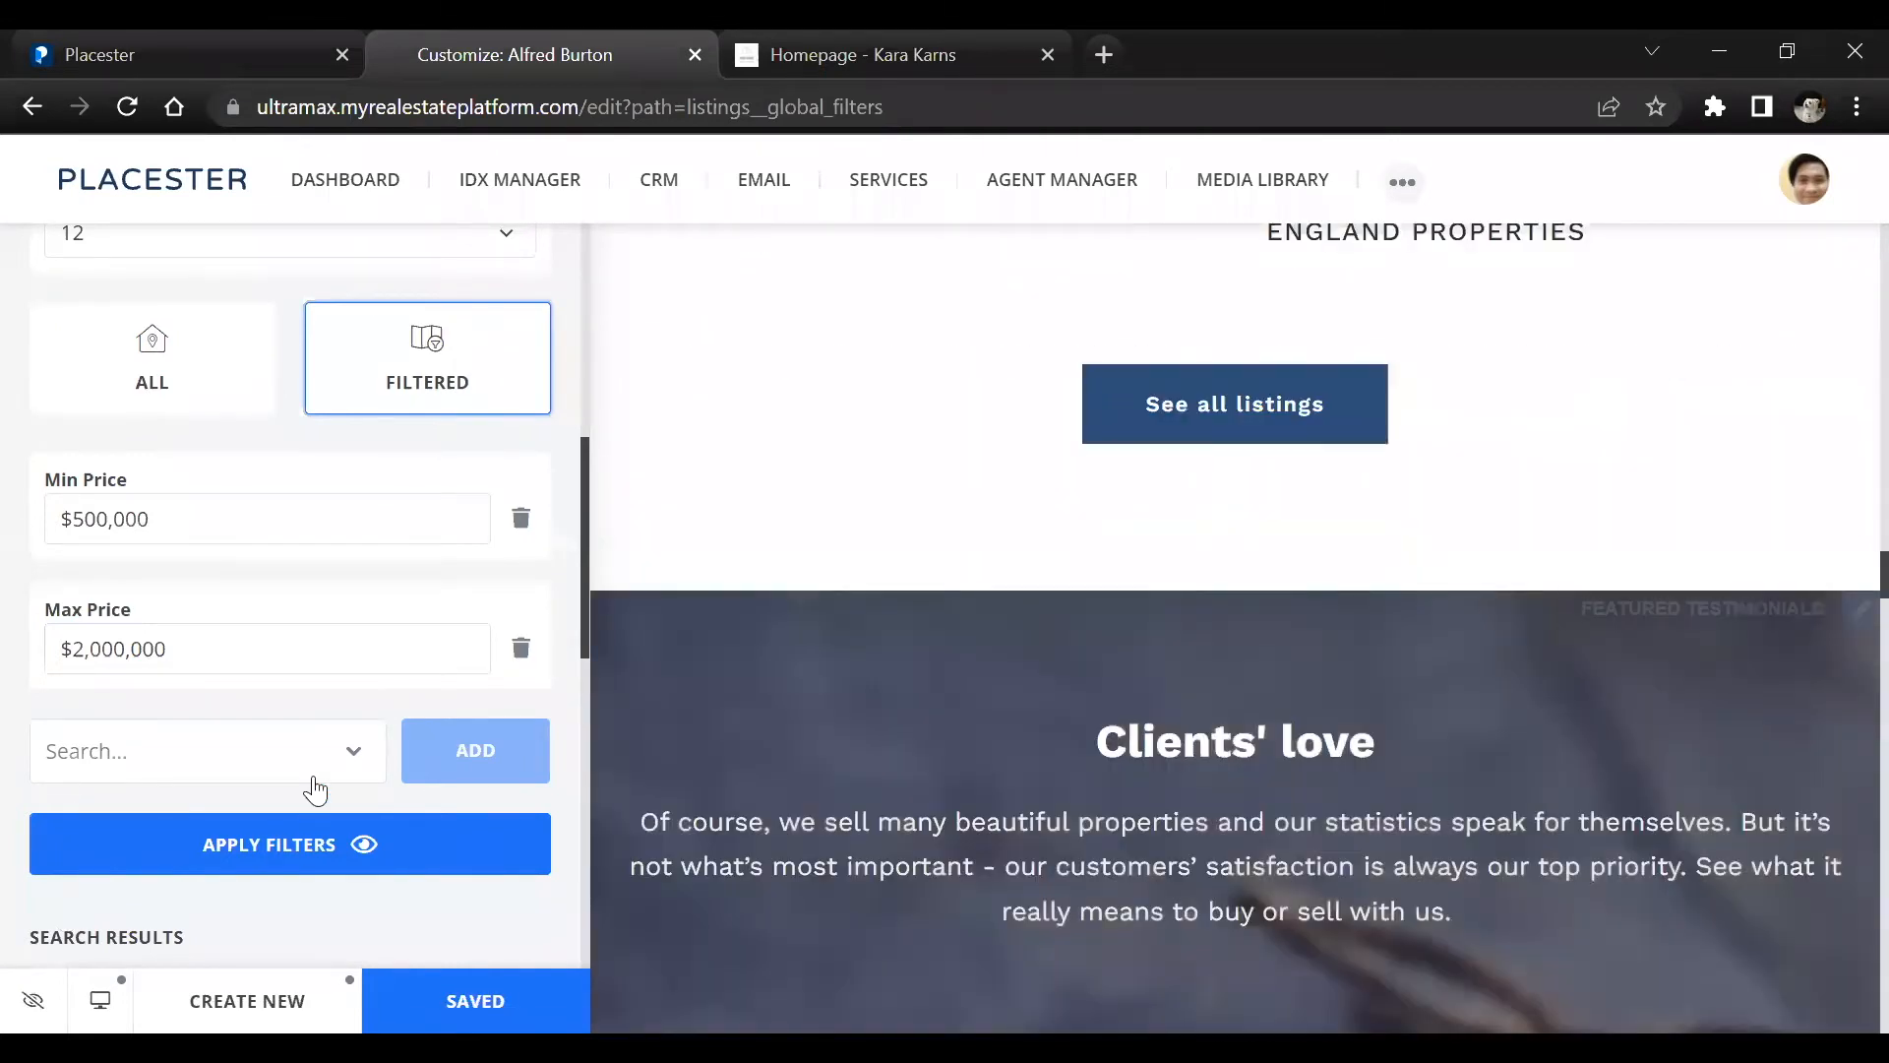
Return from the global filters to the main list of website sections and open the Popup Builder
{"action": "scroll", "coordinate": [237, 551], "scroll_direction": "up", "scroll_amount": 8}
{"action": "left_click", "coordinate": [103, 266]}
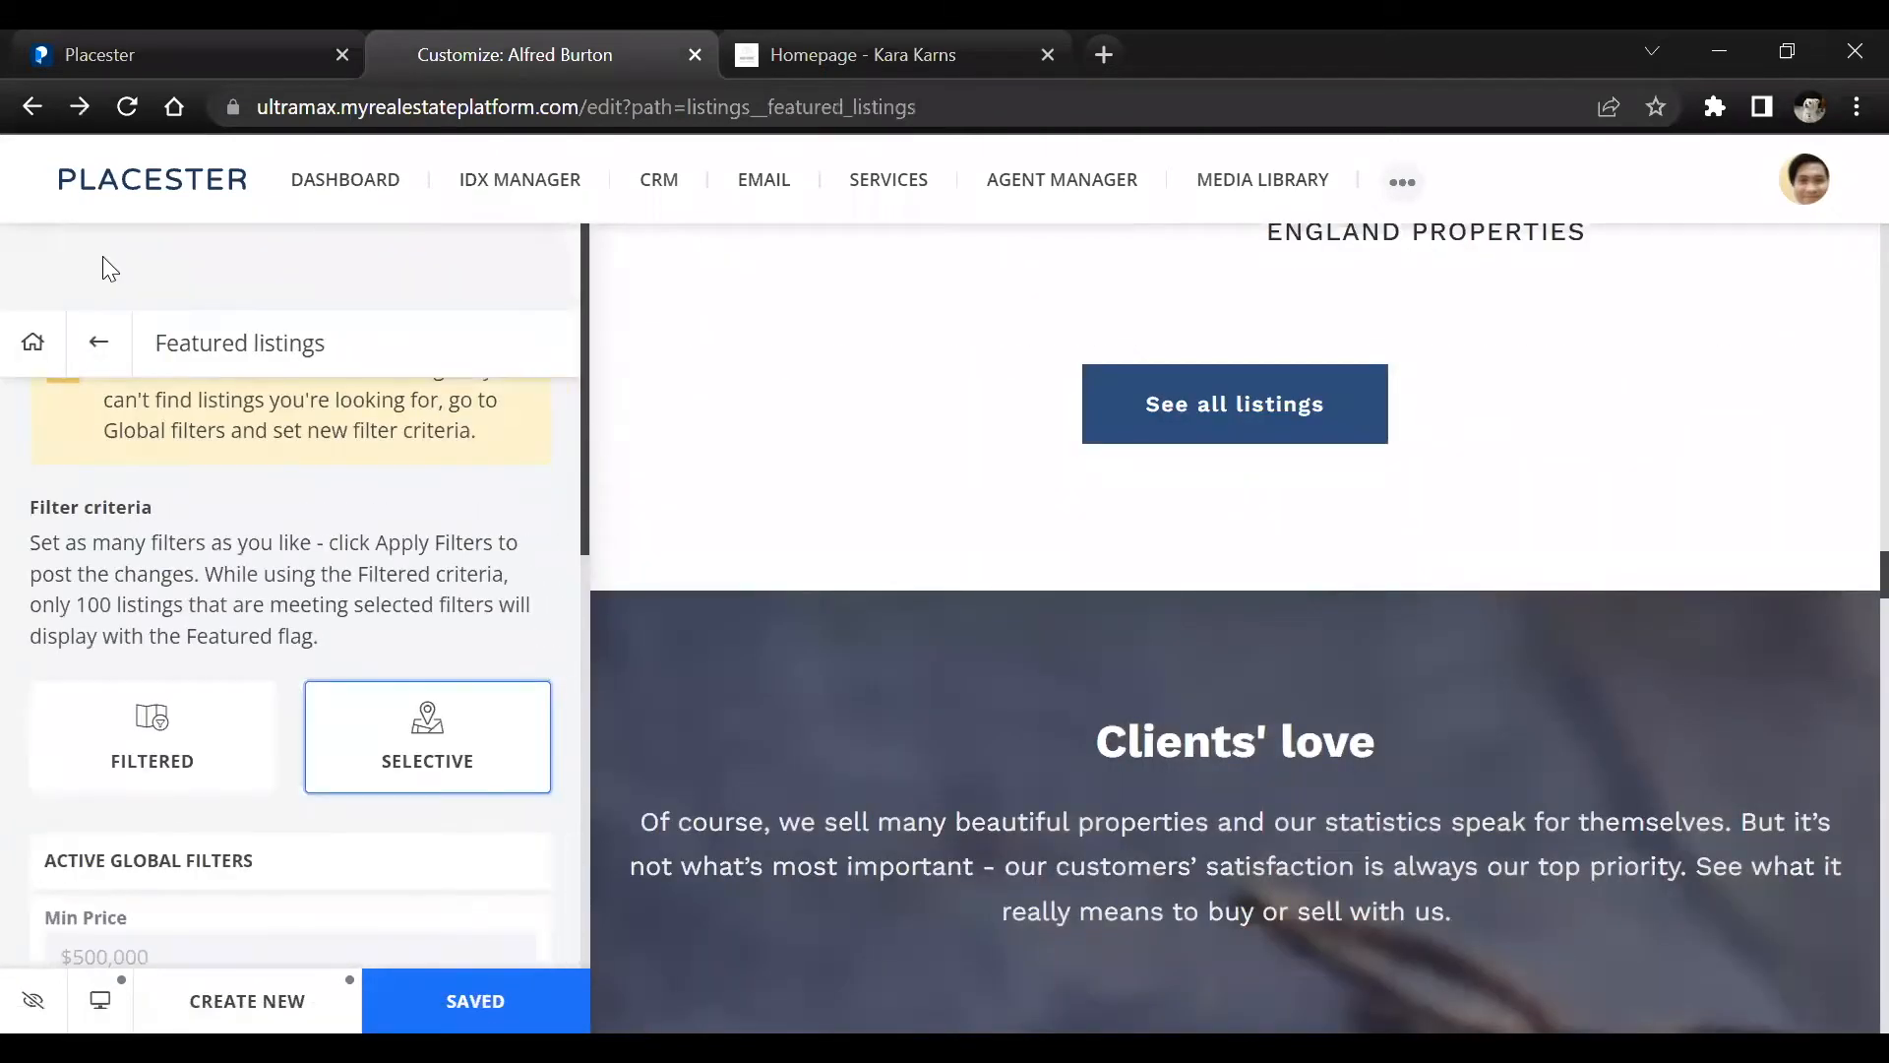
{"action": "left_click", "coordinate": [96, 356]}
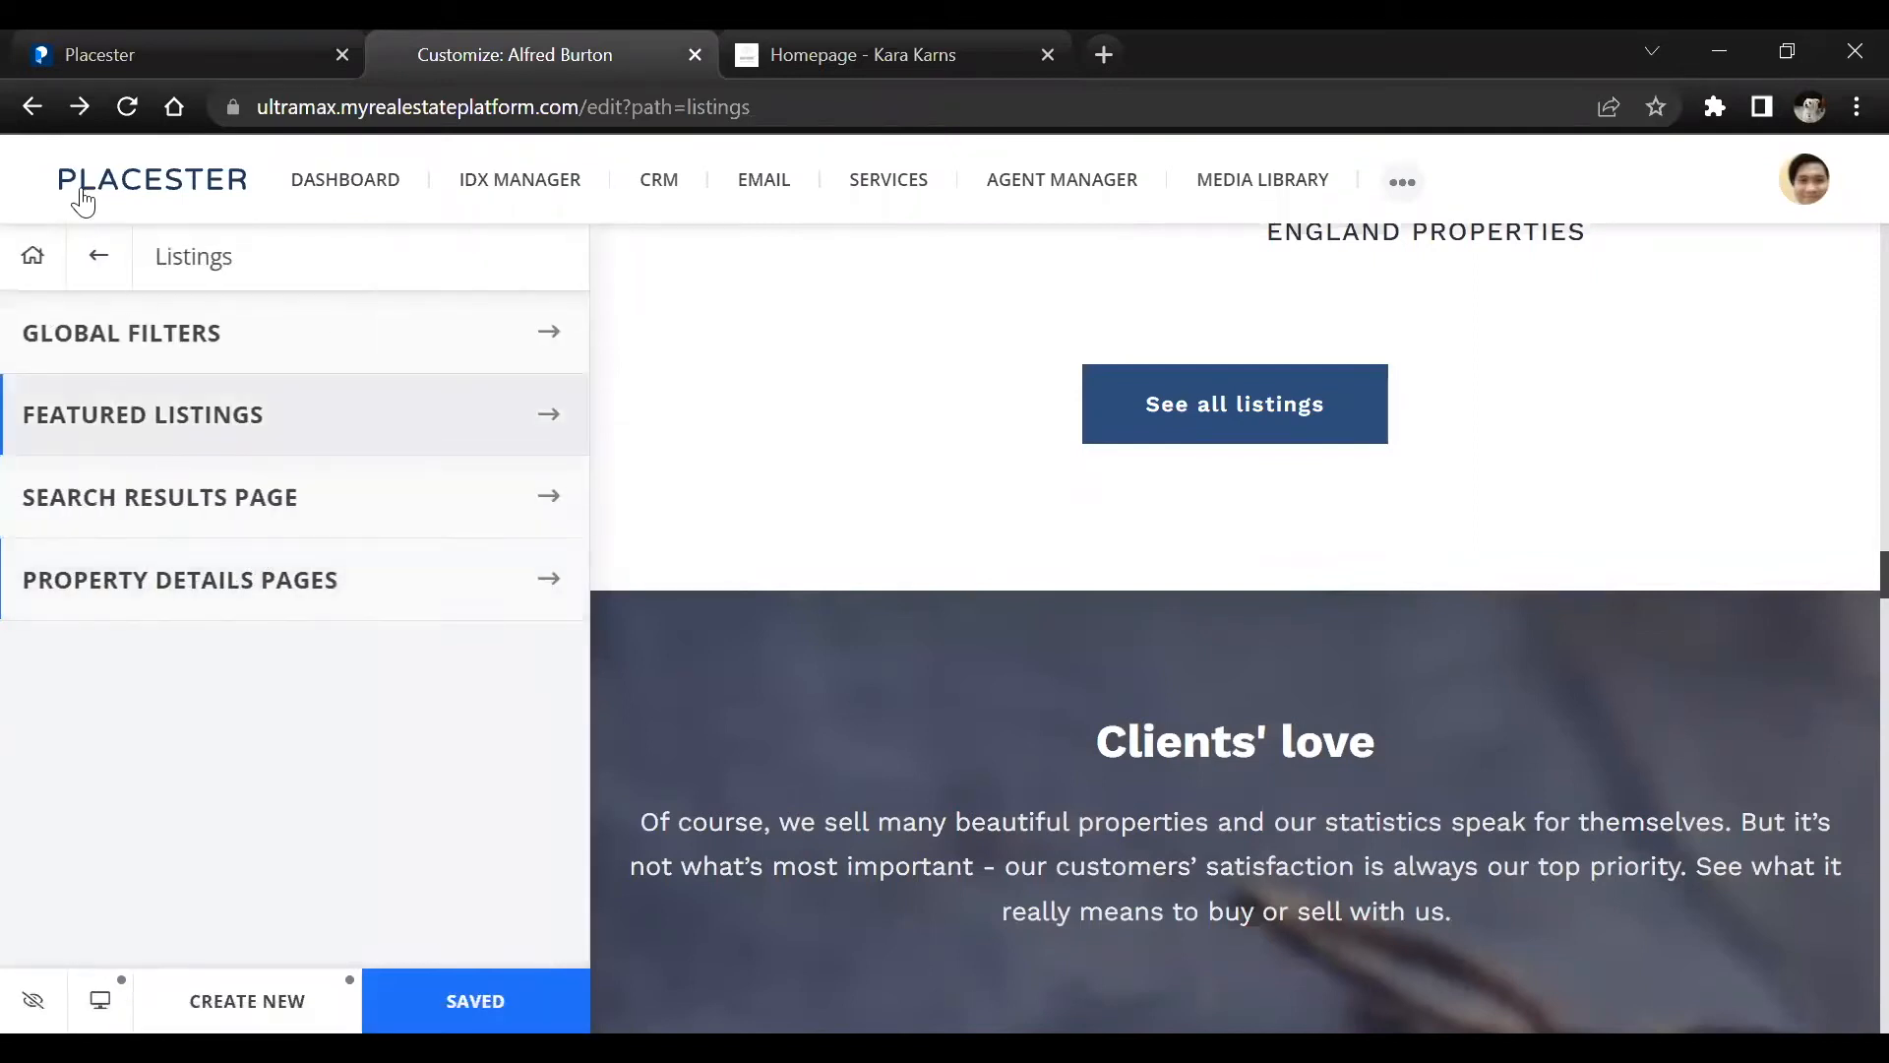
{"action": "left_click", "coordinate": [96, 258]}
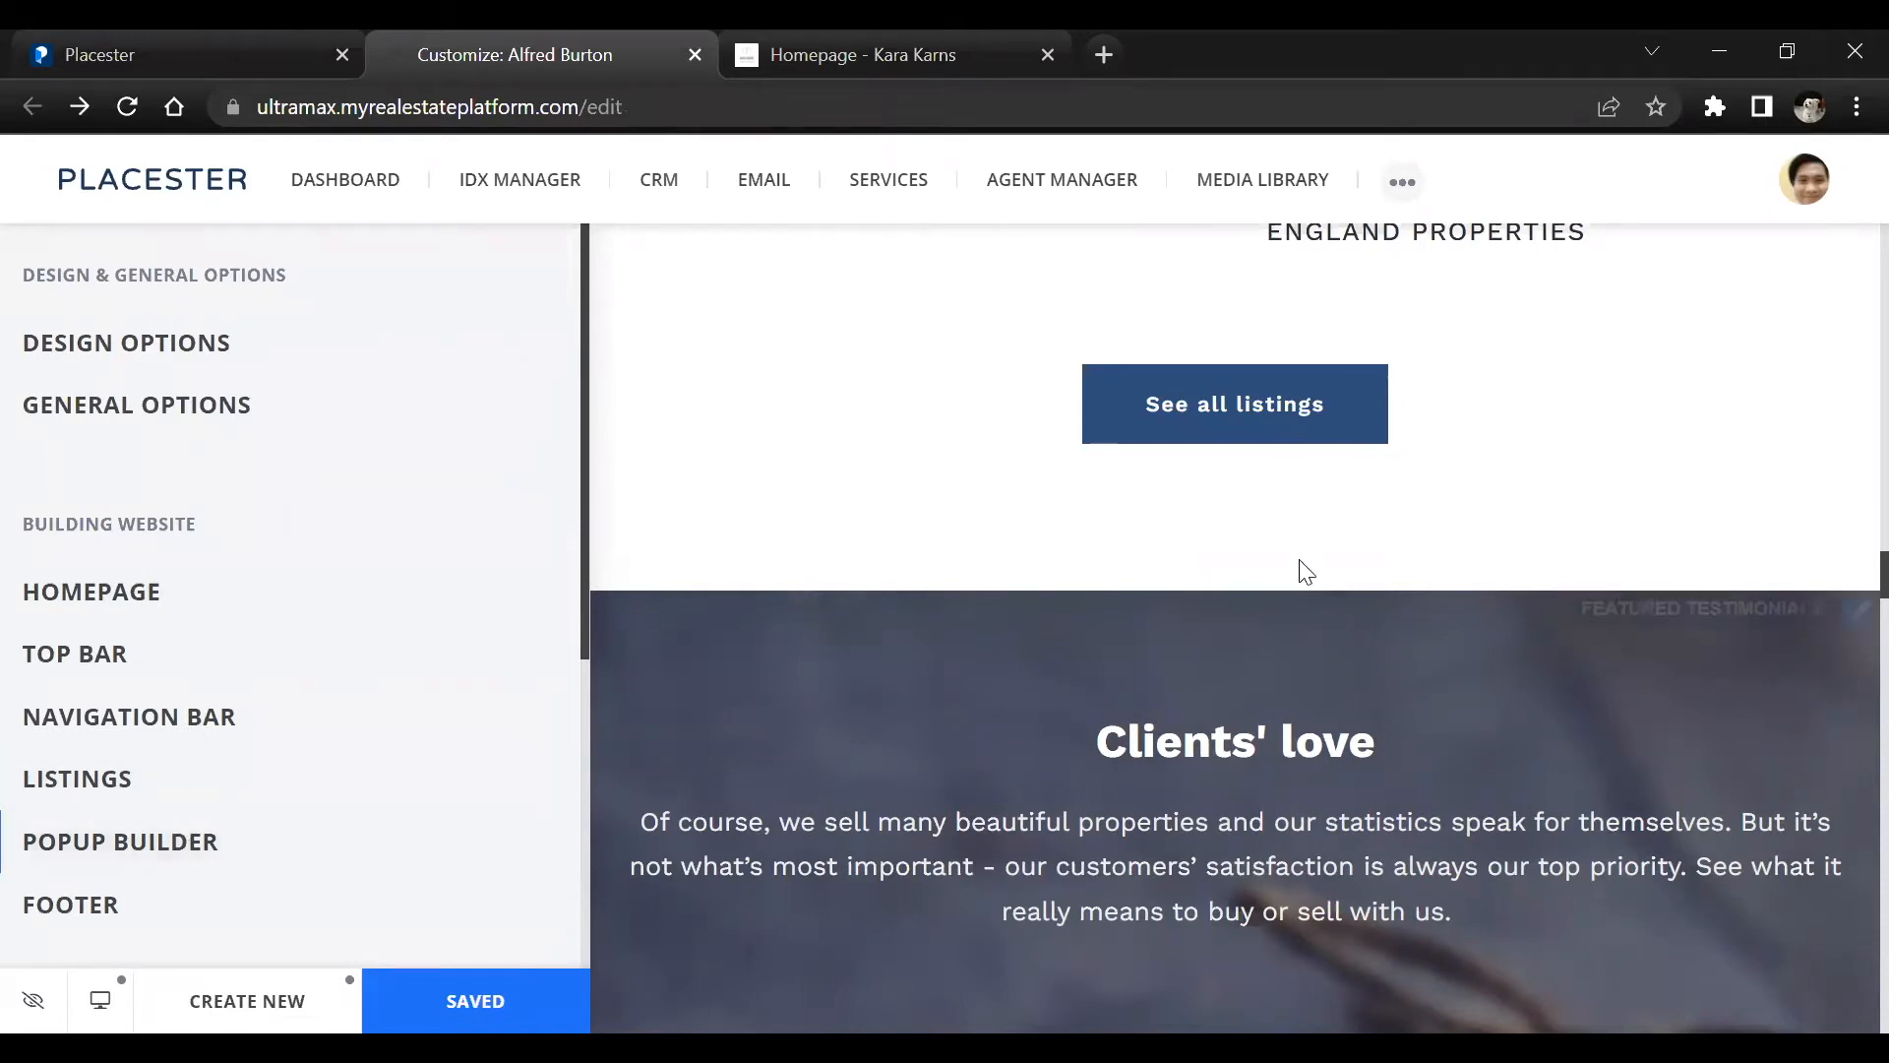
{"action": "scroll", "coordinate": [1691, 472], "scroll_direction": "up", "scroll_amount": 10}
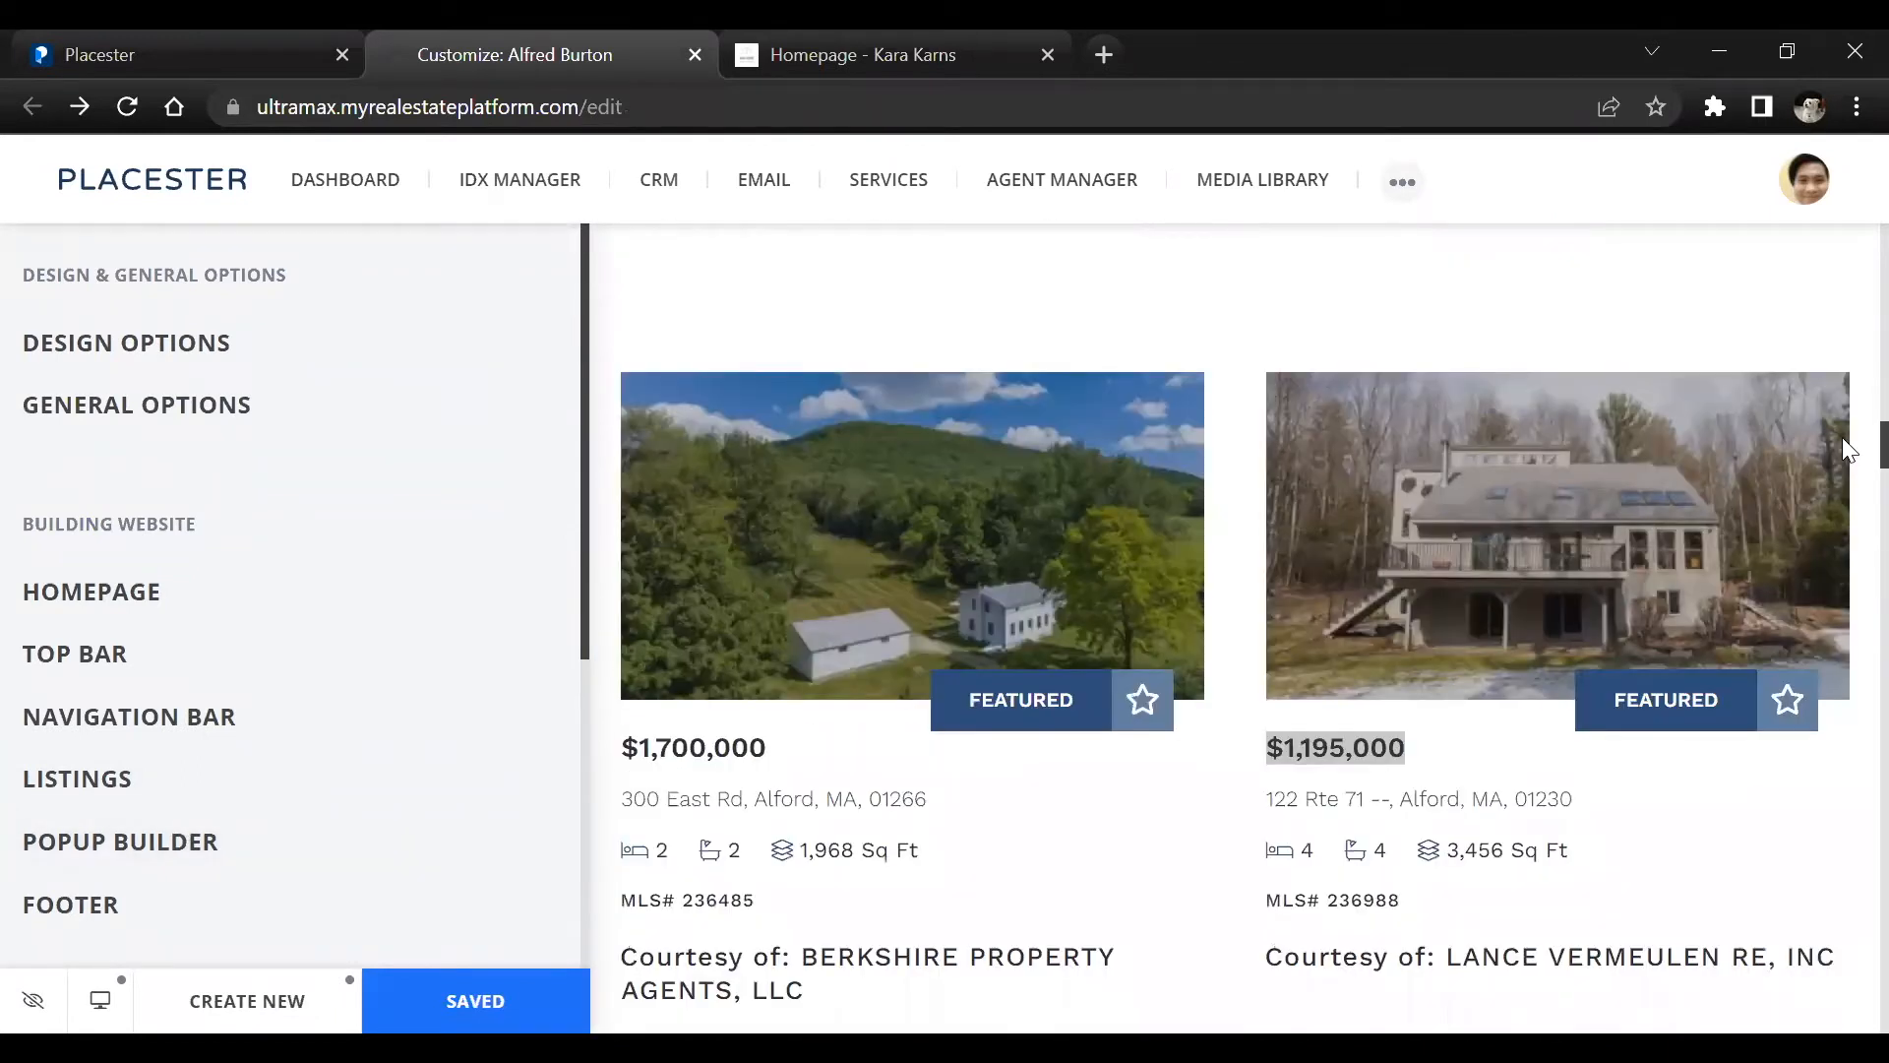
{"action": "left_click_drag", "start_coordinate": [1842, 439], "coordinate": [1843, 32]}
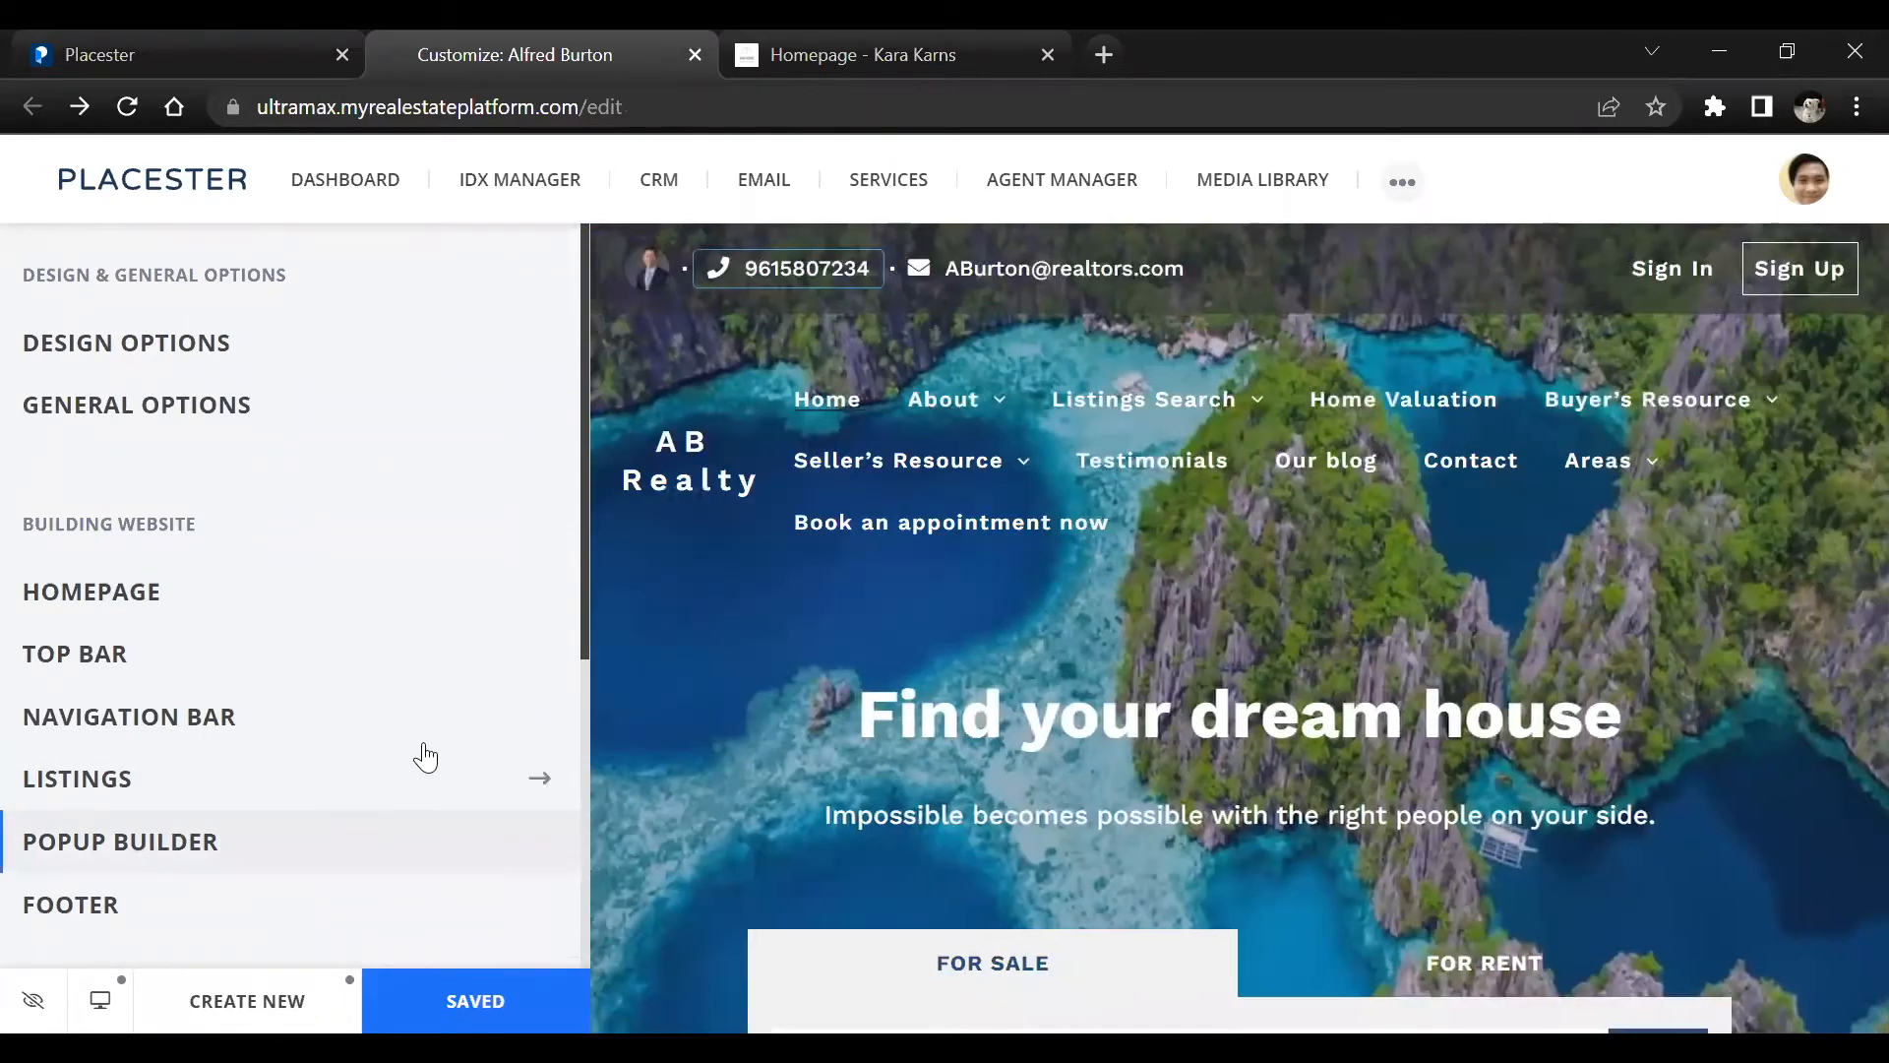
{"action": "left_click", "coordinate": [425, 839]}
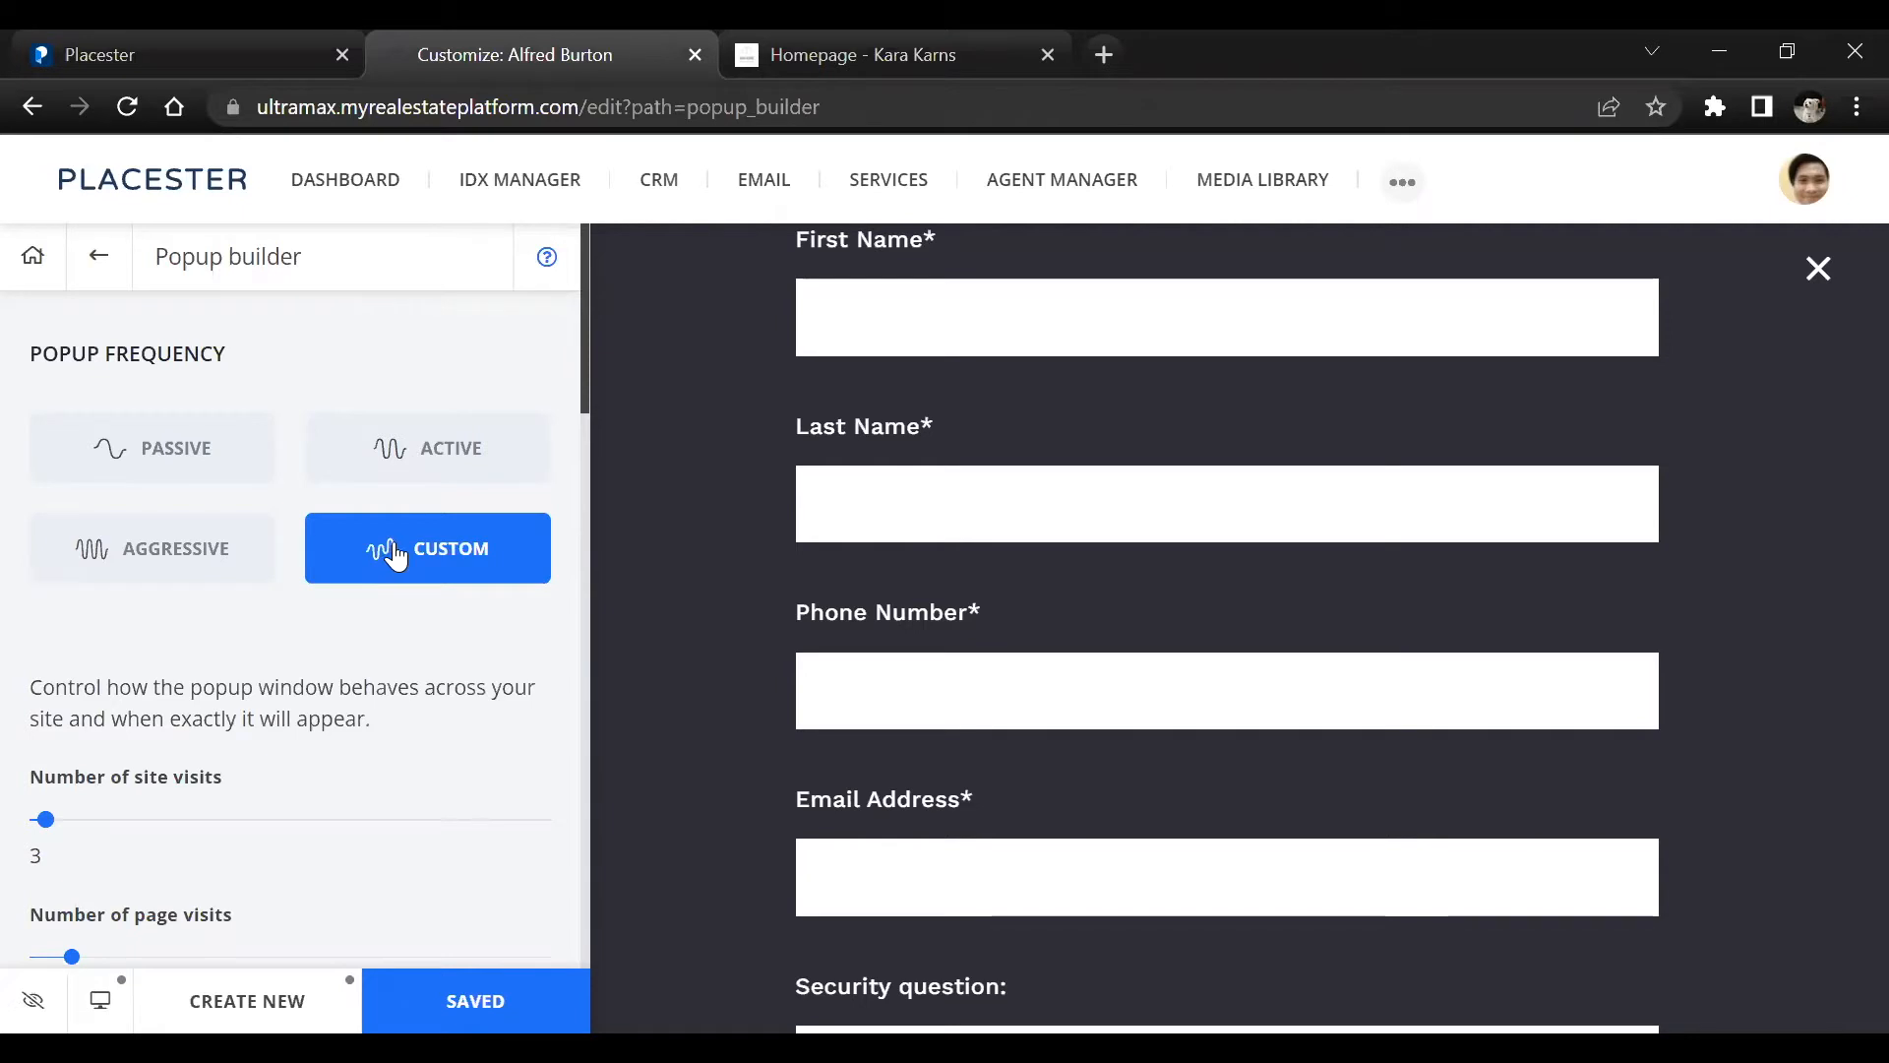
Examine the popup's visit and page view triggers, dismiss option and contact form fields
{"action": "scroll", "coordinate": [388, 549], "scroll_direction": "down", "scroll_amount": 2}
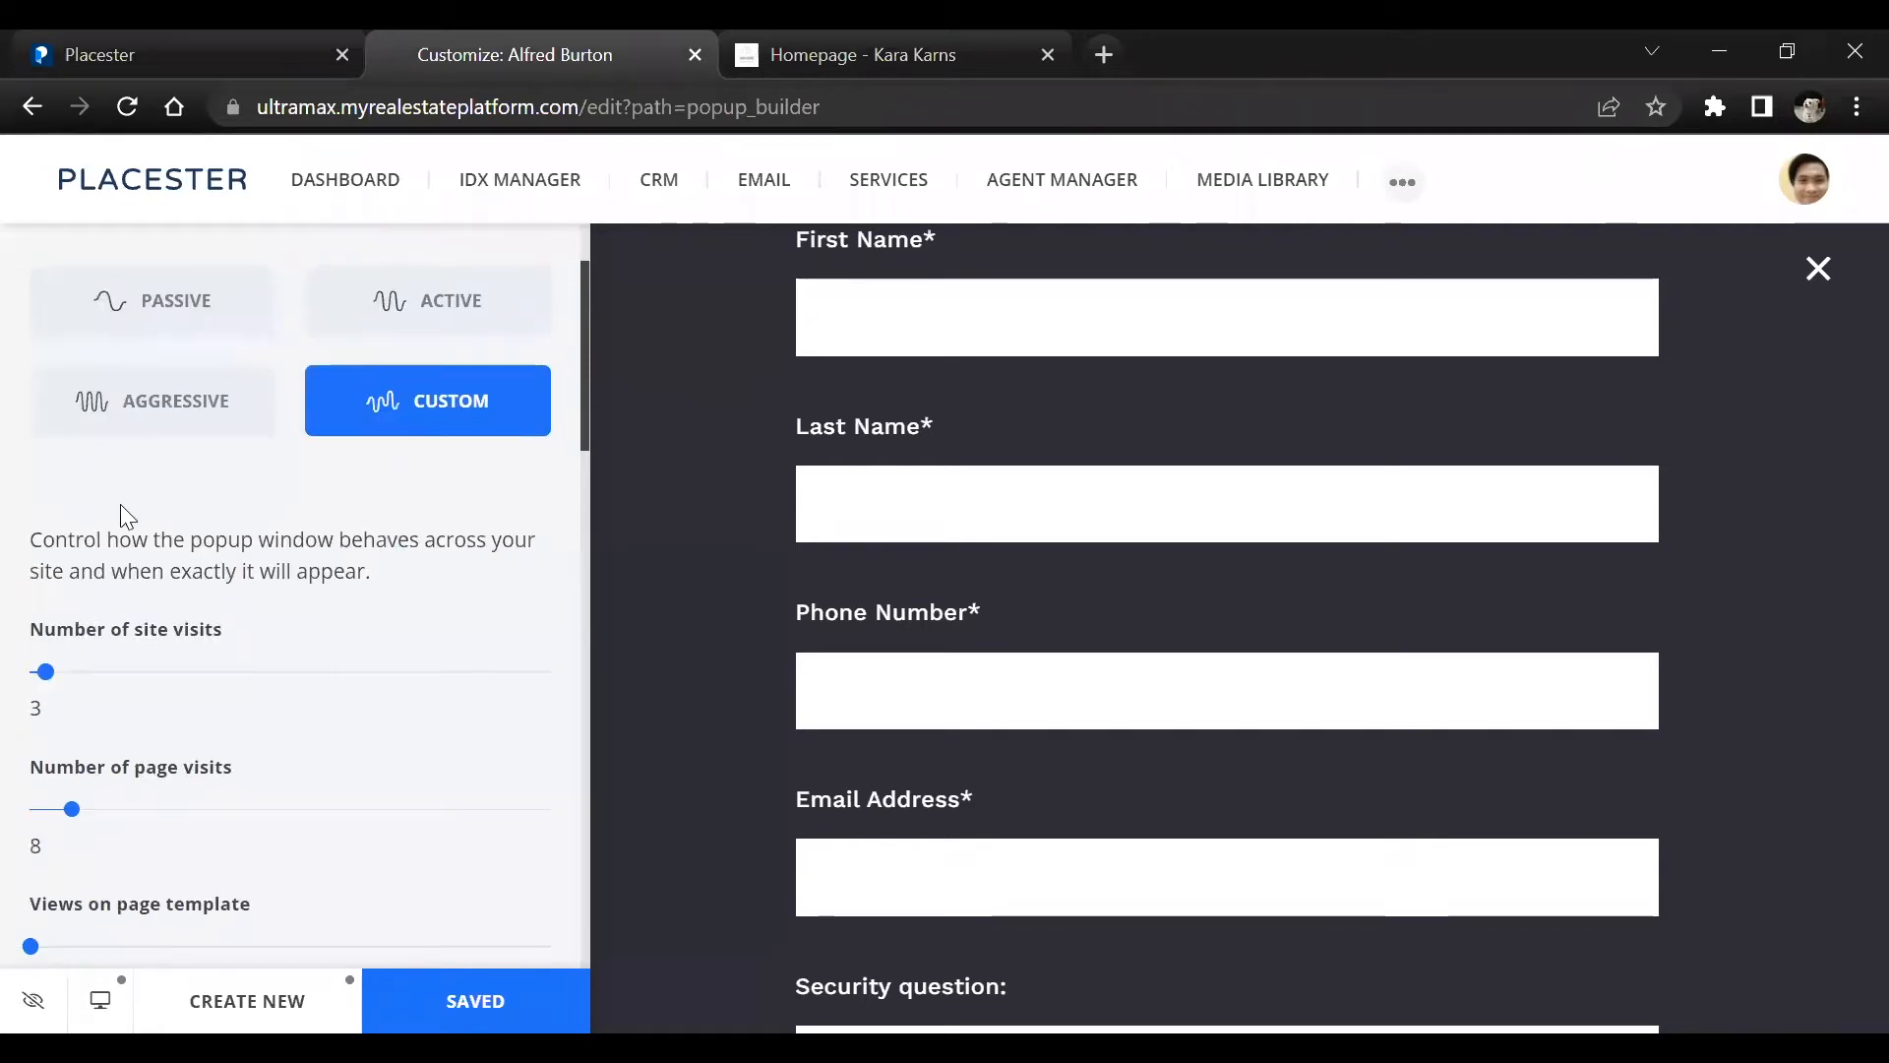
{"action": "scroll", "coordinate": [122, 498], "scroll_direction": "down", "scroll_amount": 4}
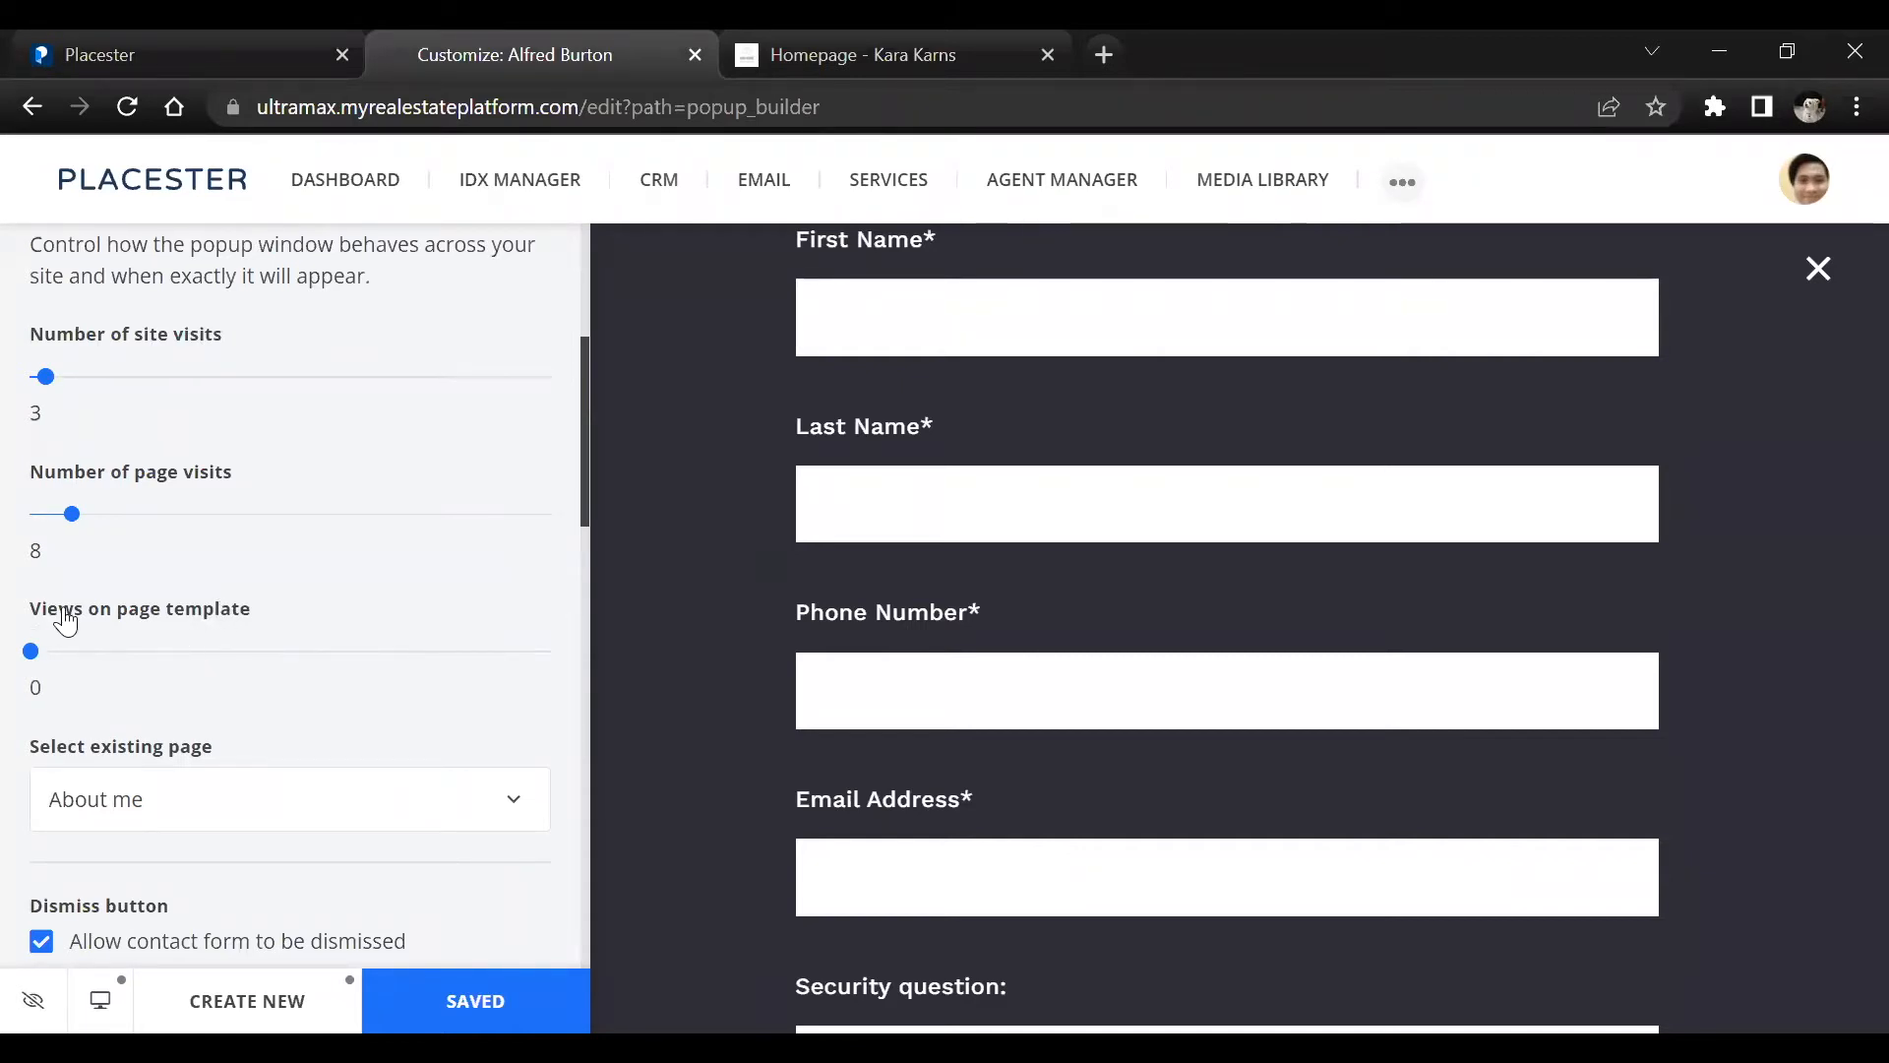
{"action": "scroll", "coordinate": [95, 599], "scroll_direction": "down", "scroll_amount": 1}
{"action": "scroll", "coordinate": [245, 511], "scroll_direction": "down", "scroll_amount": 3}
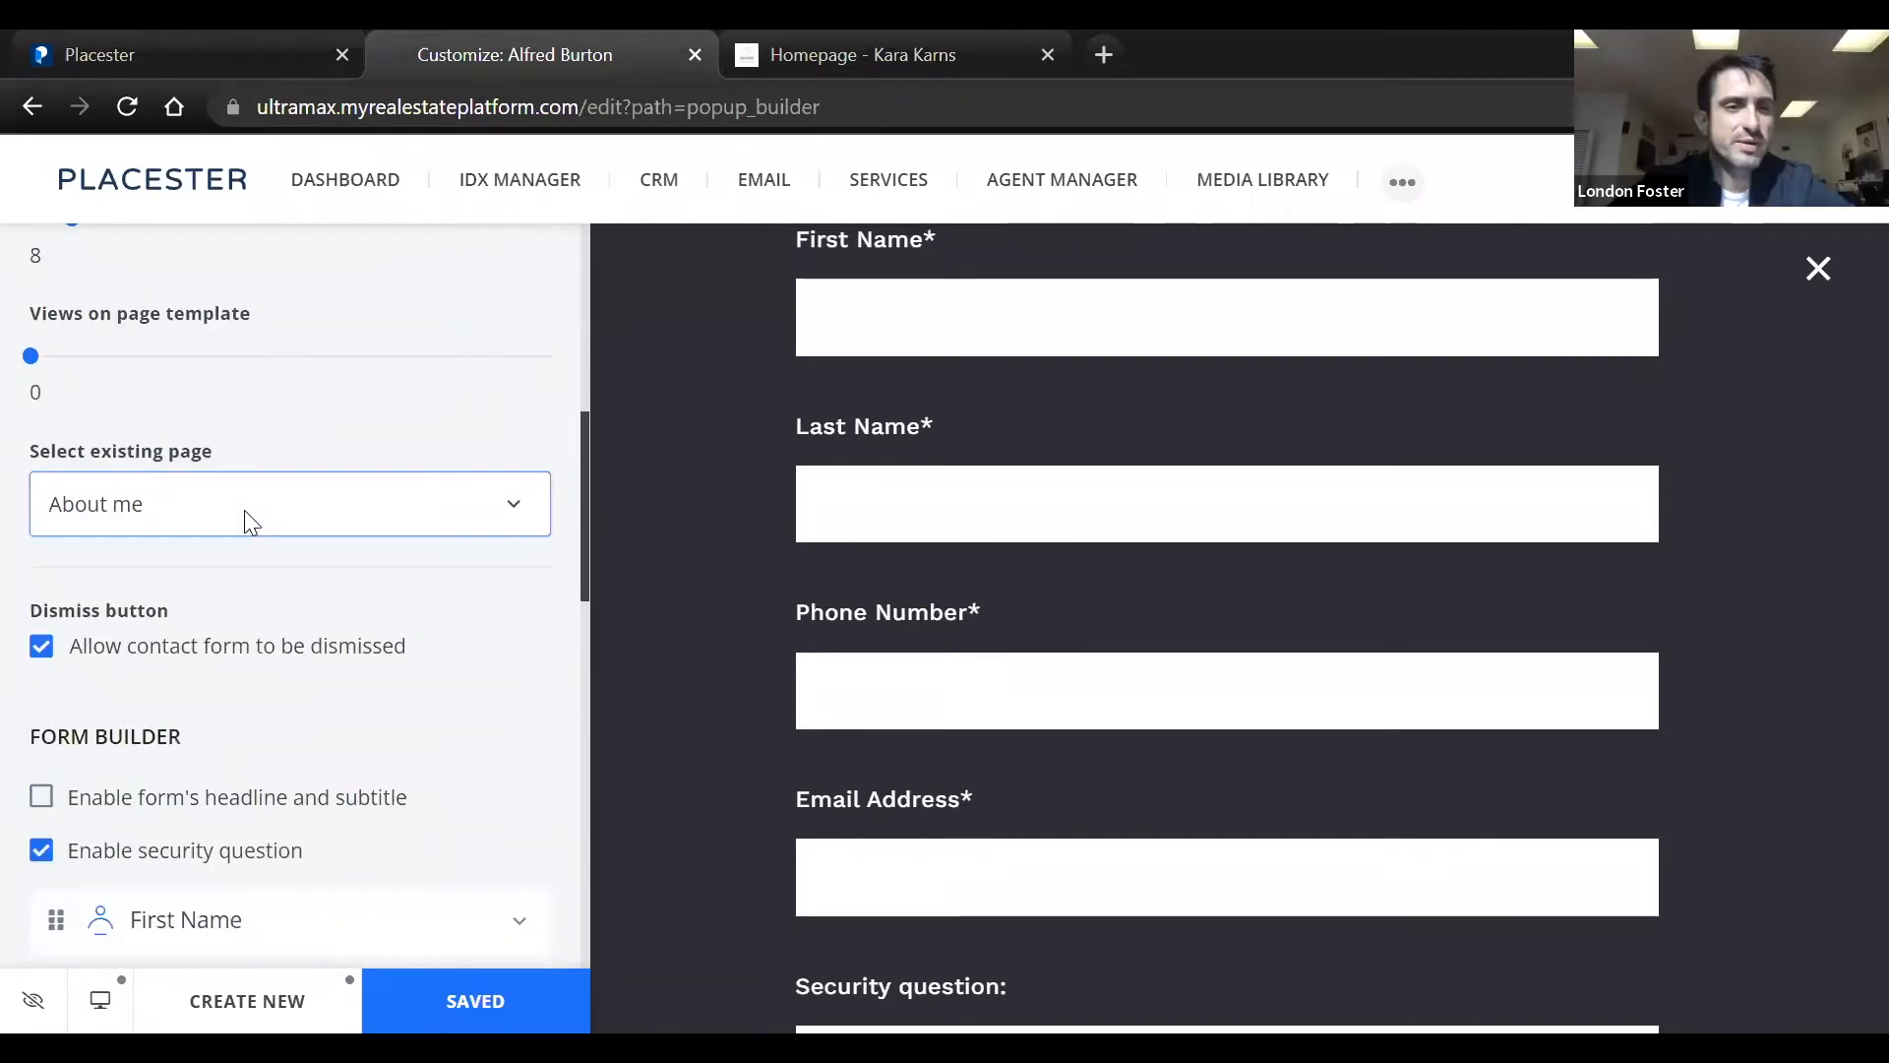
{"action": "scroll", "coordinate": [244, 508], "scroll_direction": "down", "scroll_amount": 5}
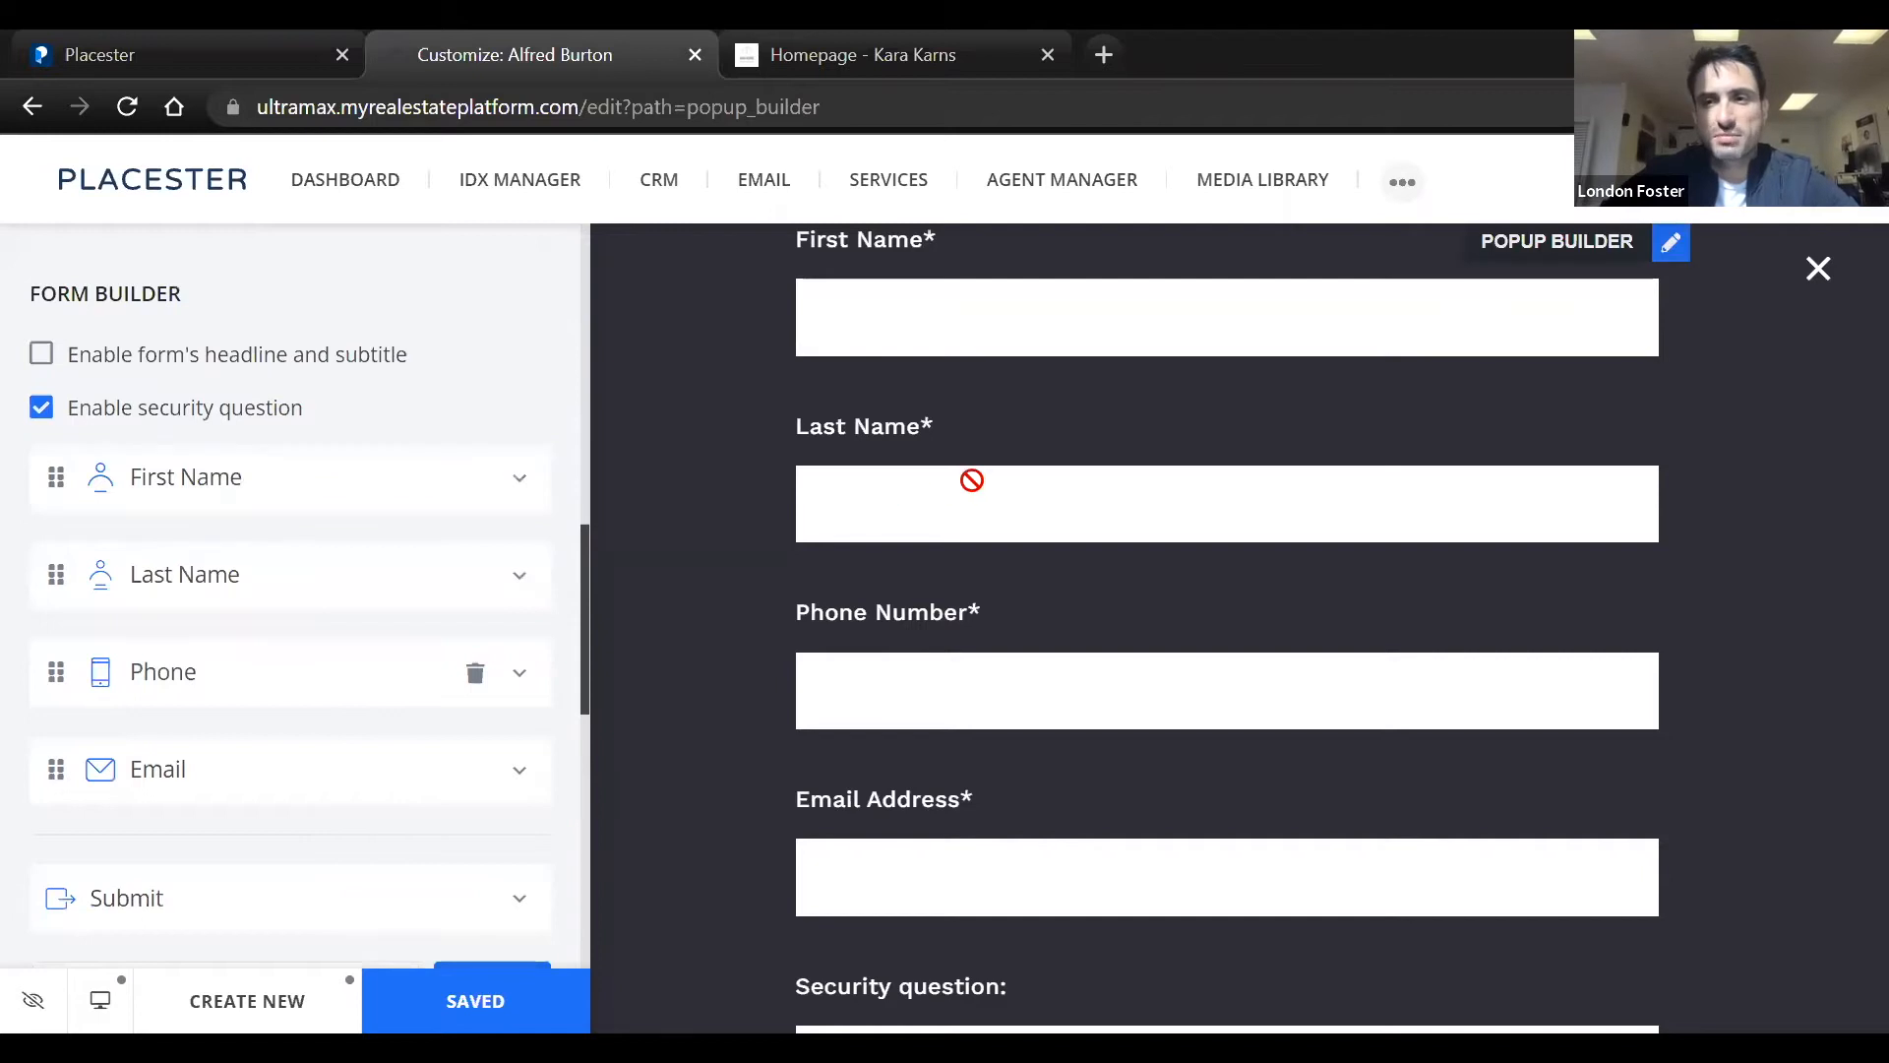
{"action": "scroll", "coordinate": [1037, 478], "scroll_direction": "down", "scroll_amount": 3}
{"action": "scroll", "coordinate": [1039, 476], "scroll_direction": "up", "scroll_amount": 3}
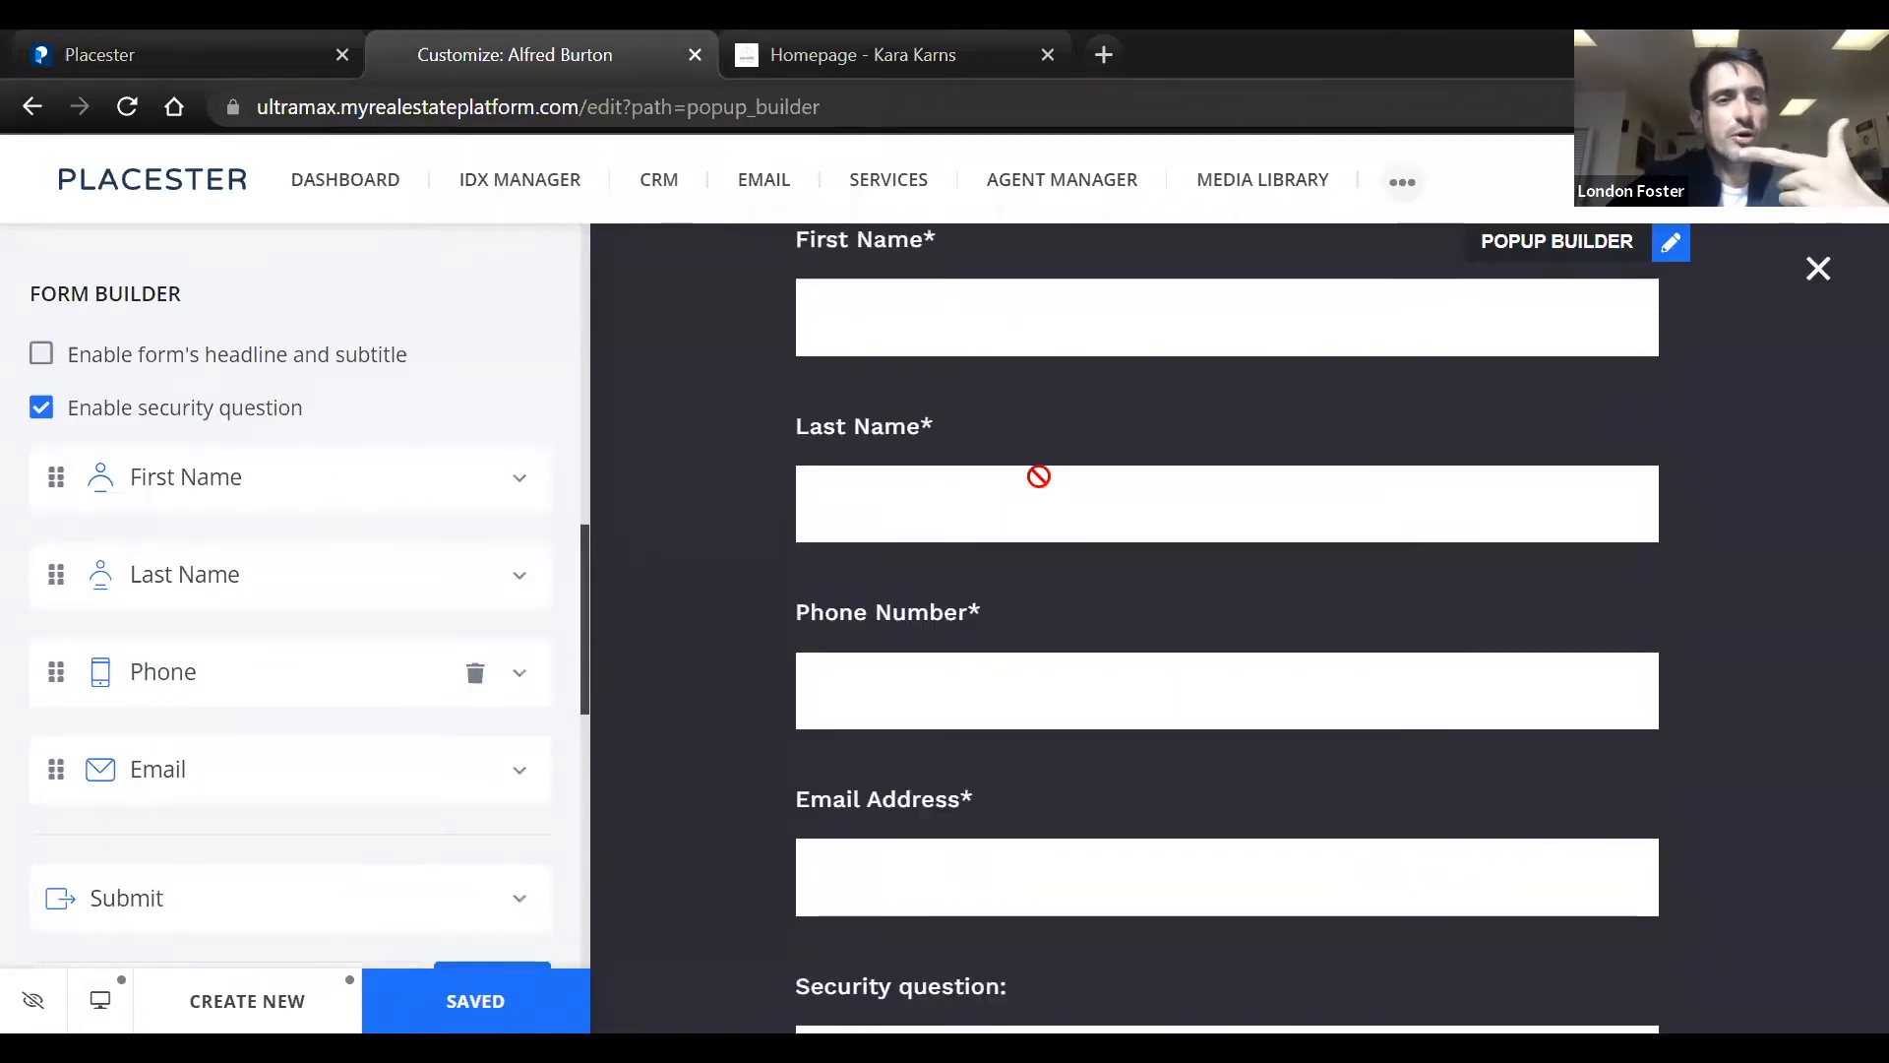
{"action": "scroll", "coordinate": [1039, 476], "scroll_direction": "down", "scroll_amount": 2}
{"action": "scroll", "coordinate": [1039, 476], "scroll_direction": "up", "scroll_amount": 2}
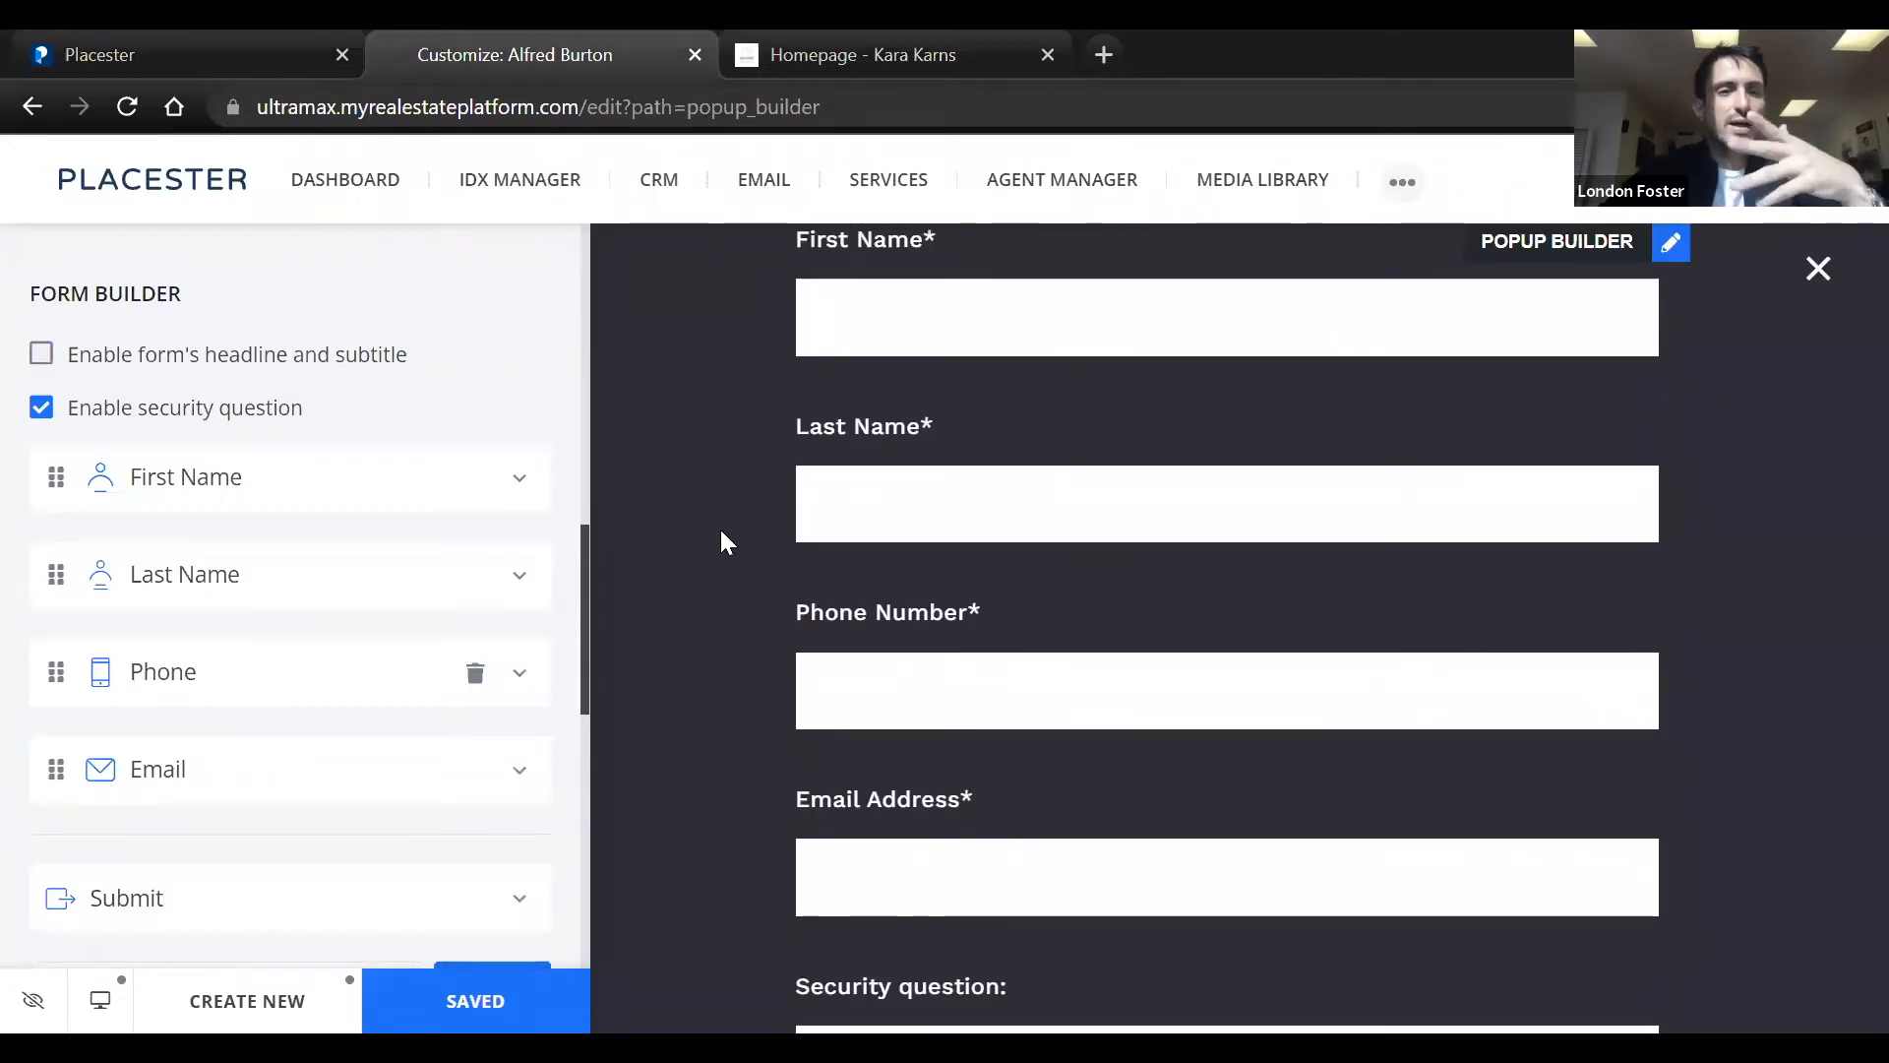
{"action": "scroll", "coordinate": [445, 533], "scroll_direction": "down", "scroll_amount": 2}
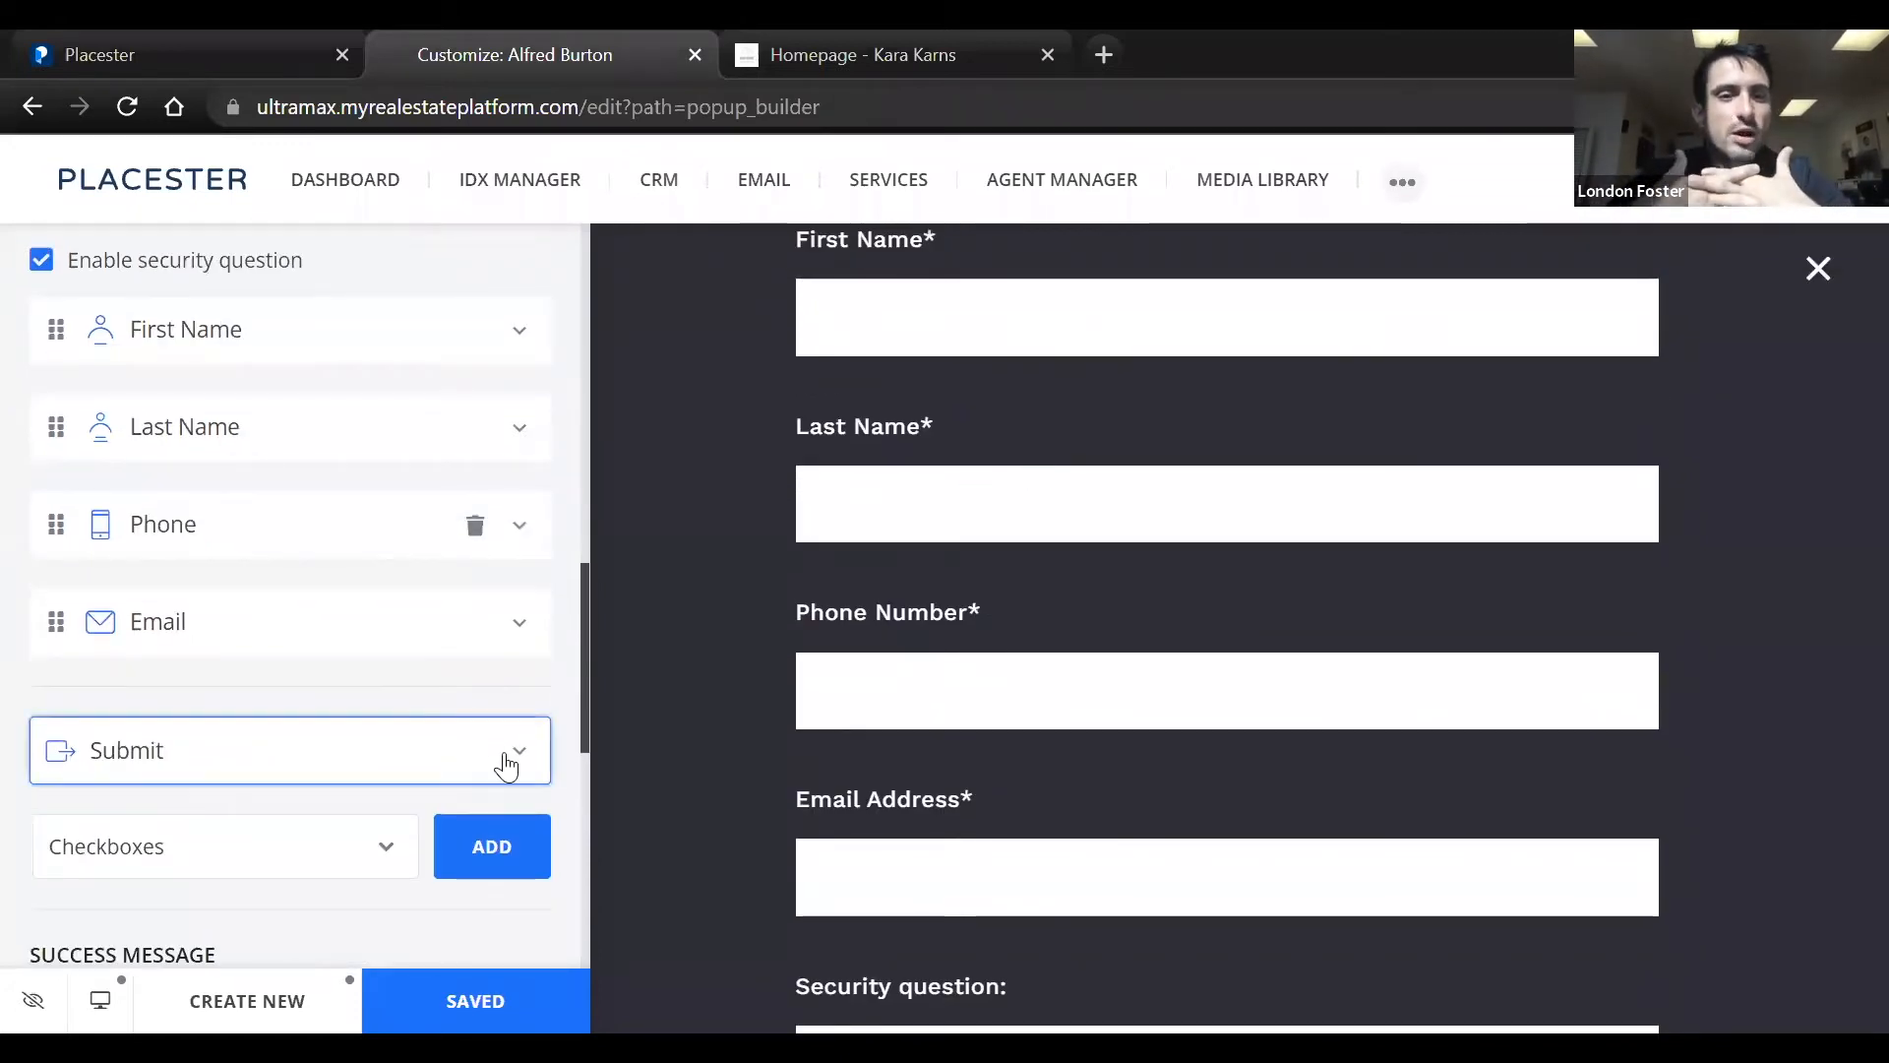
Browse the field types that can be added to the popup form, from Checkboxes to Textarea
{"action": "left_click", "coordinate": [393, 844]}
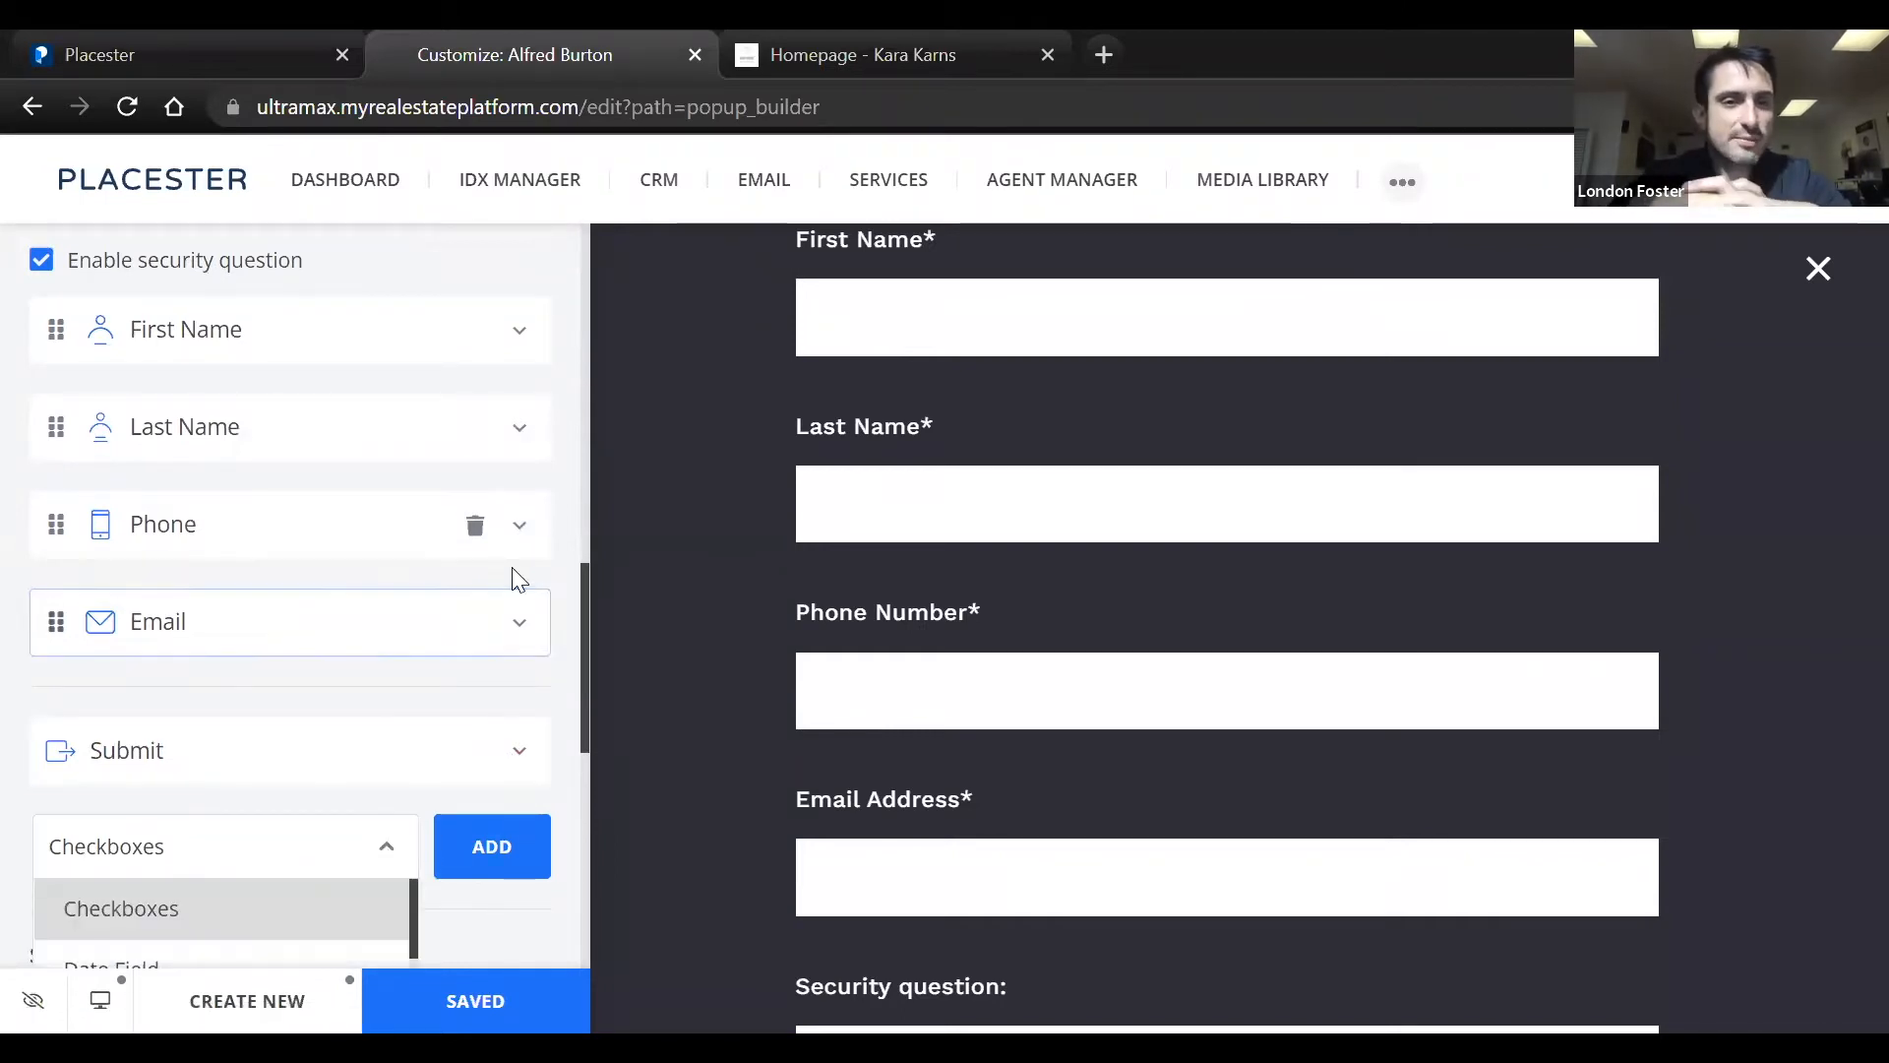
{"action": "scroll", "coordinate": [518, 578], "scroll_direction": "down", "scroll_amount": 2}
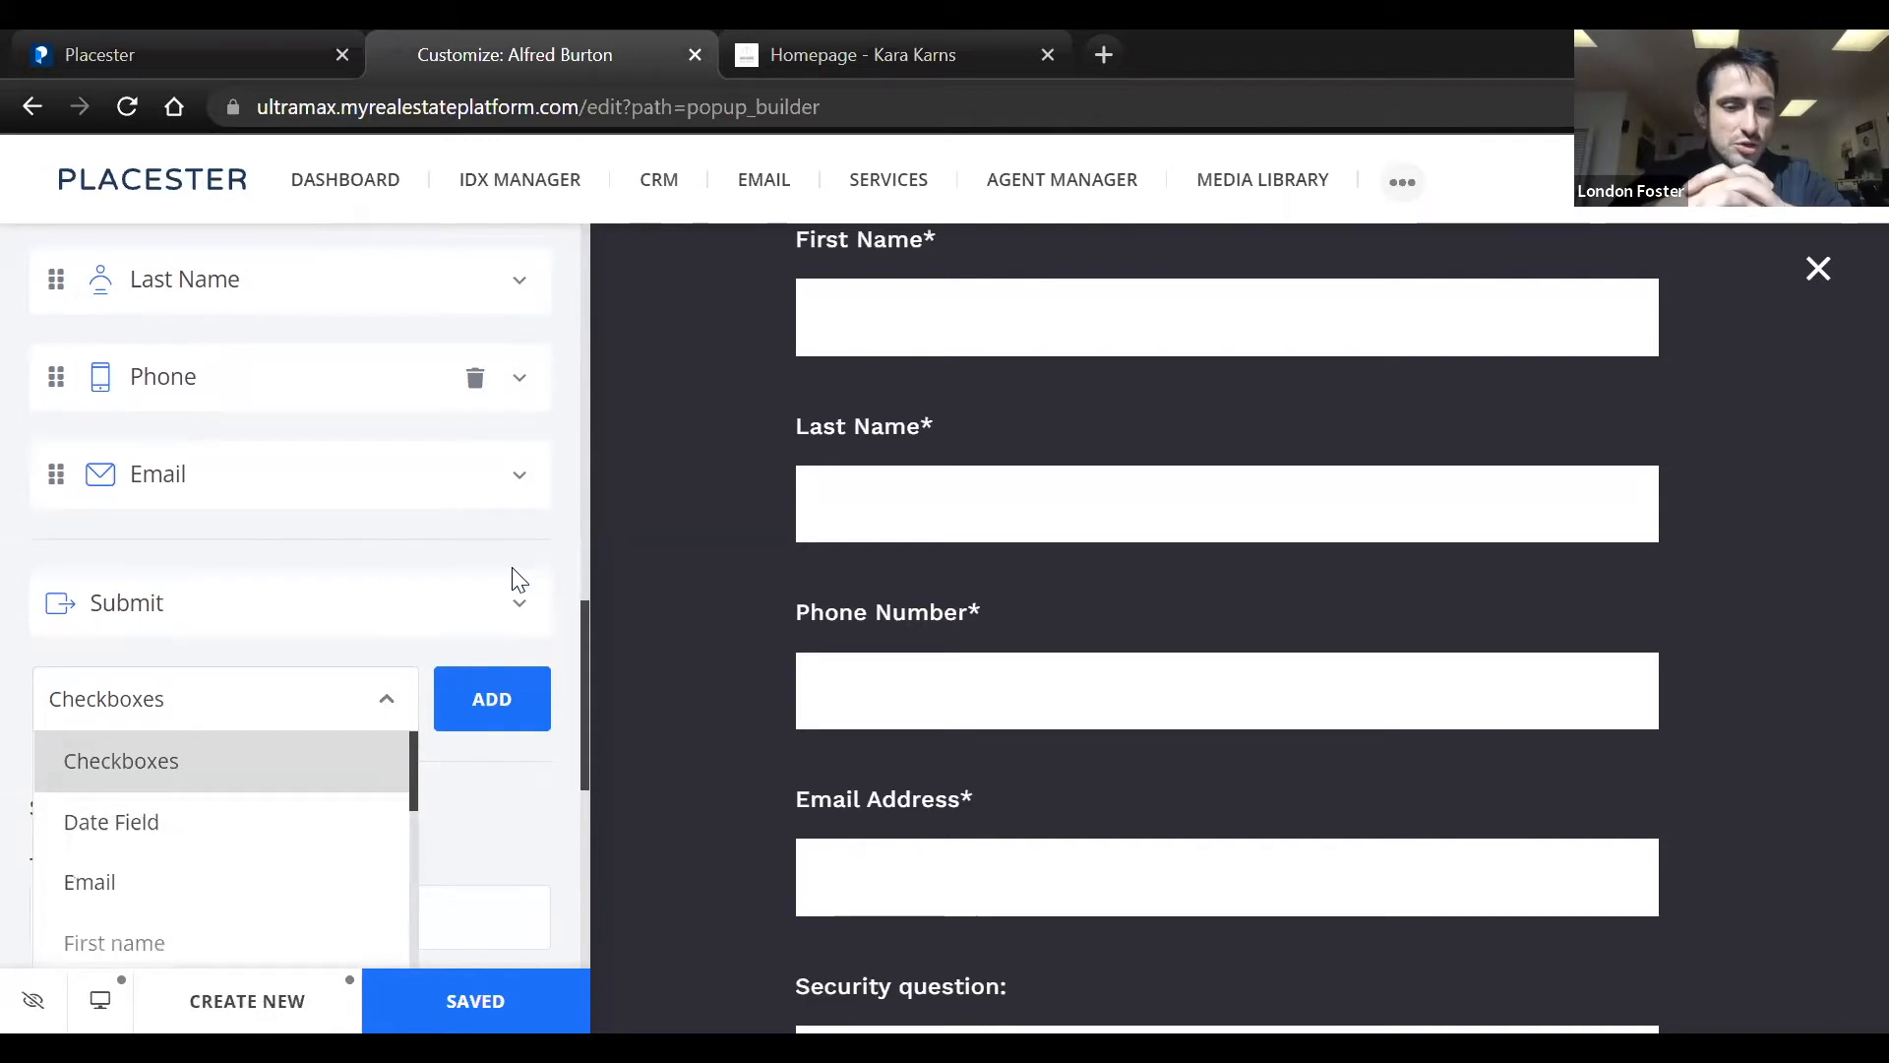
{"action": "scroll", "coordinate": [519, 578], "scroll_direction": "down", "scroll_amount": 2}
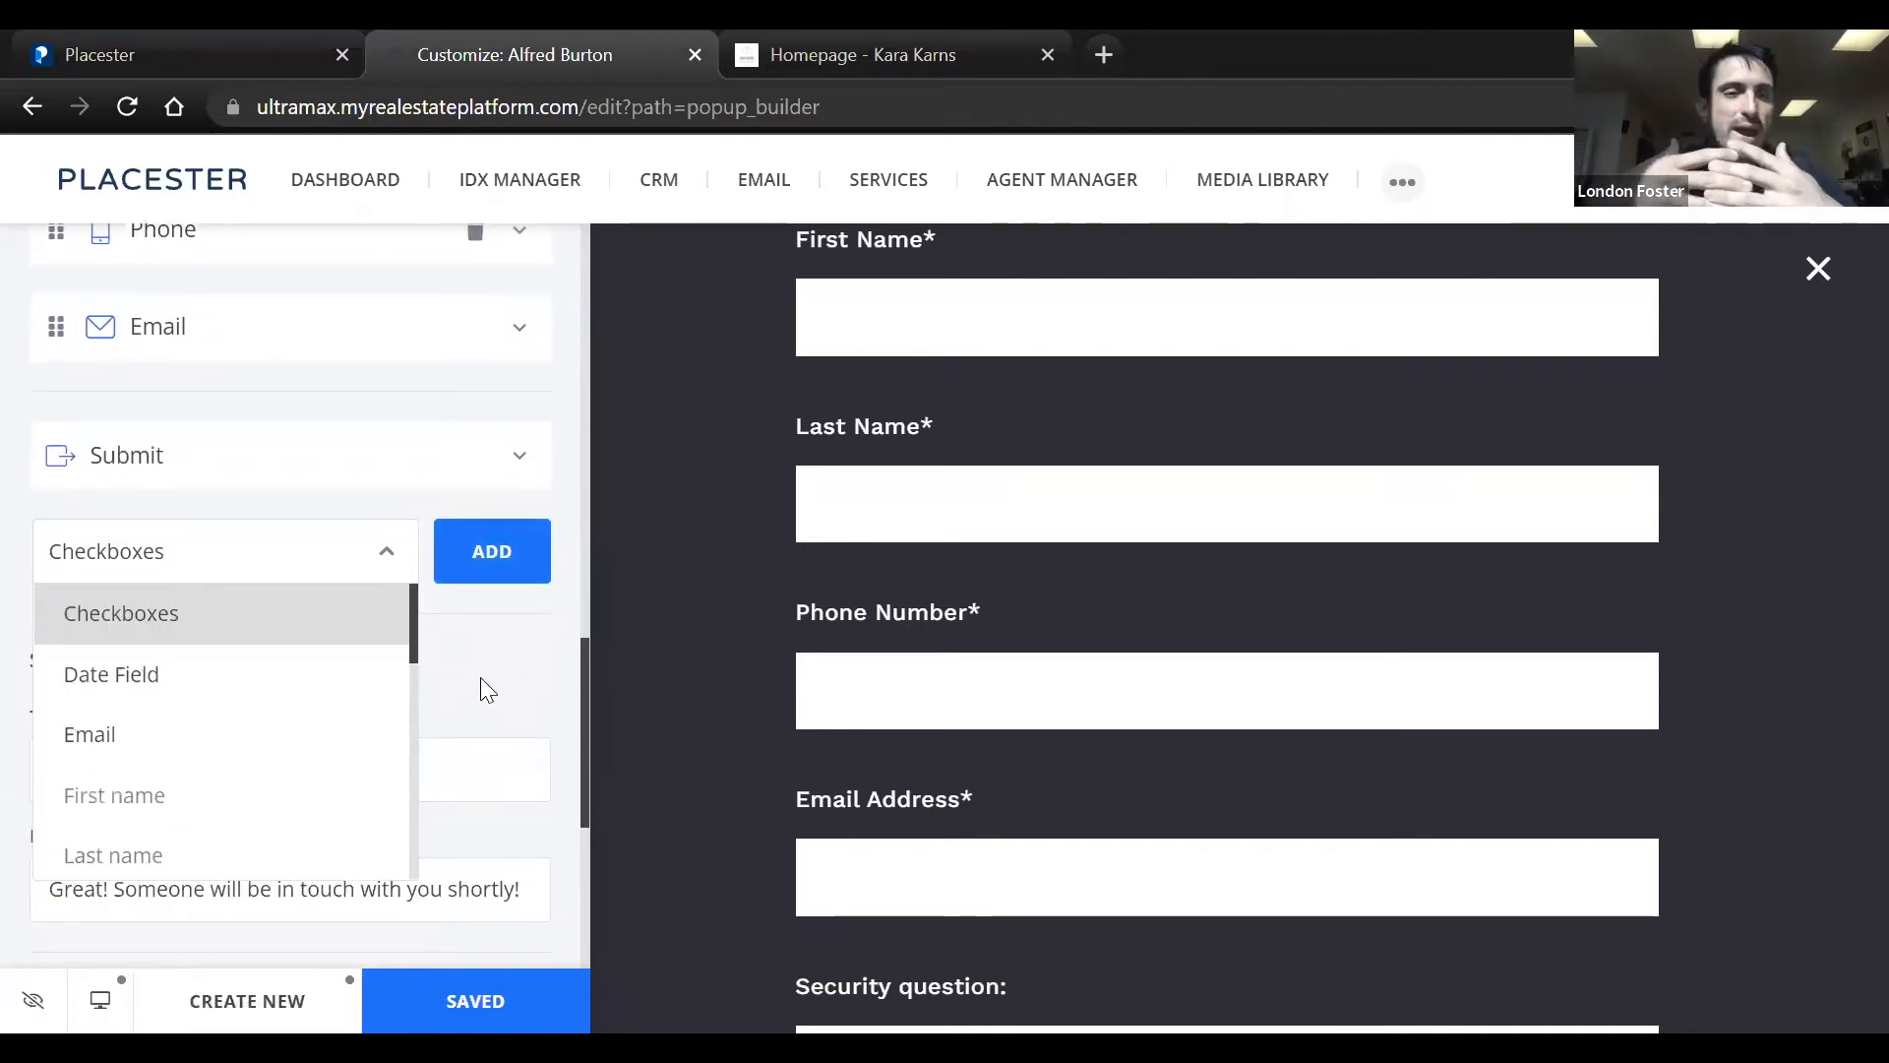
{"action": "scroll", "coordinate": [335, 664], "scroll_direction": "down", "scroll_amount": 1}
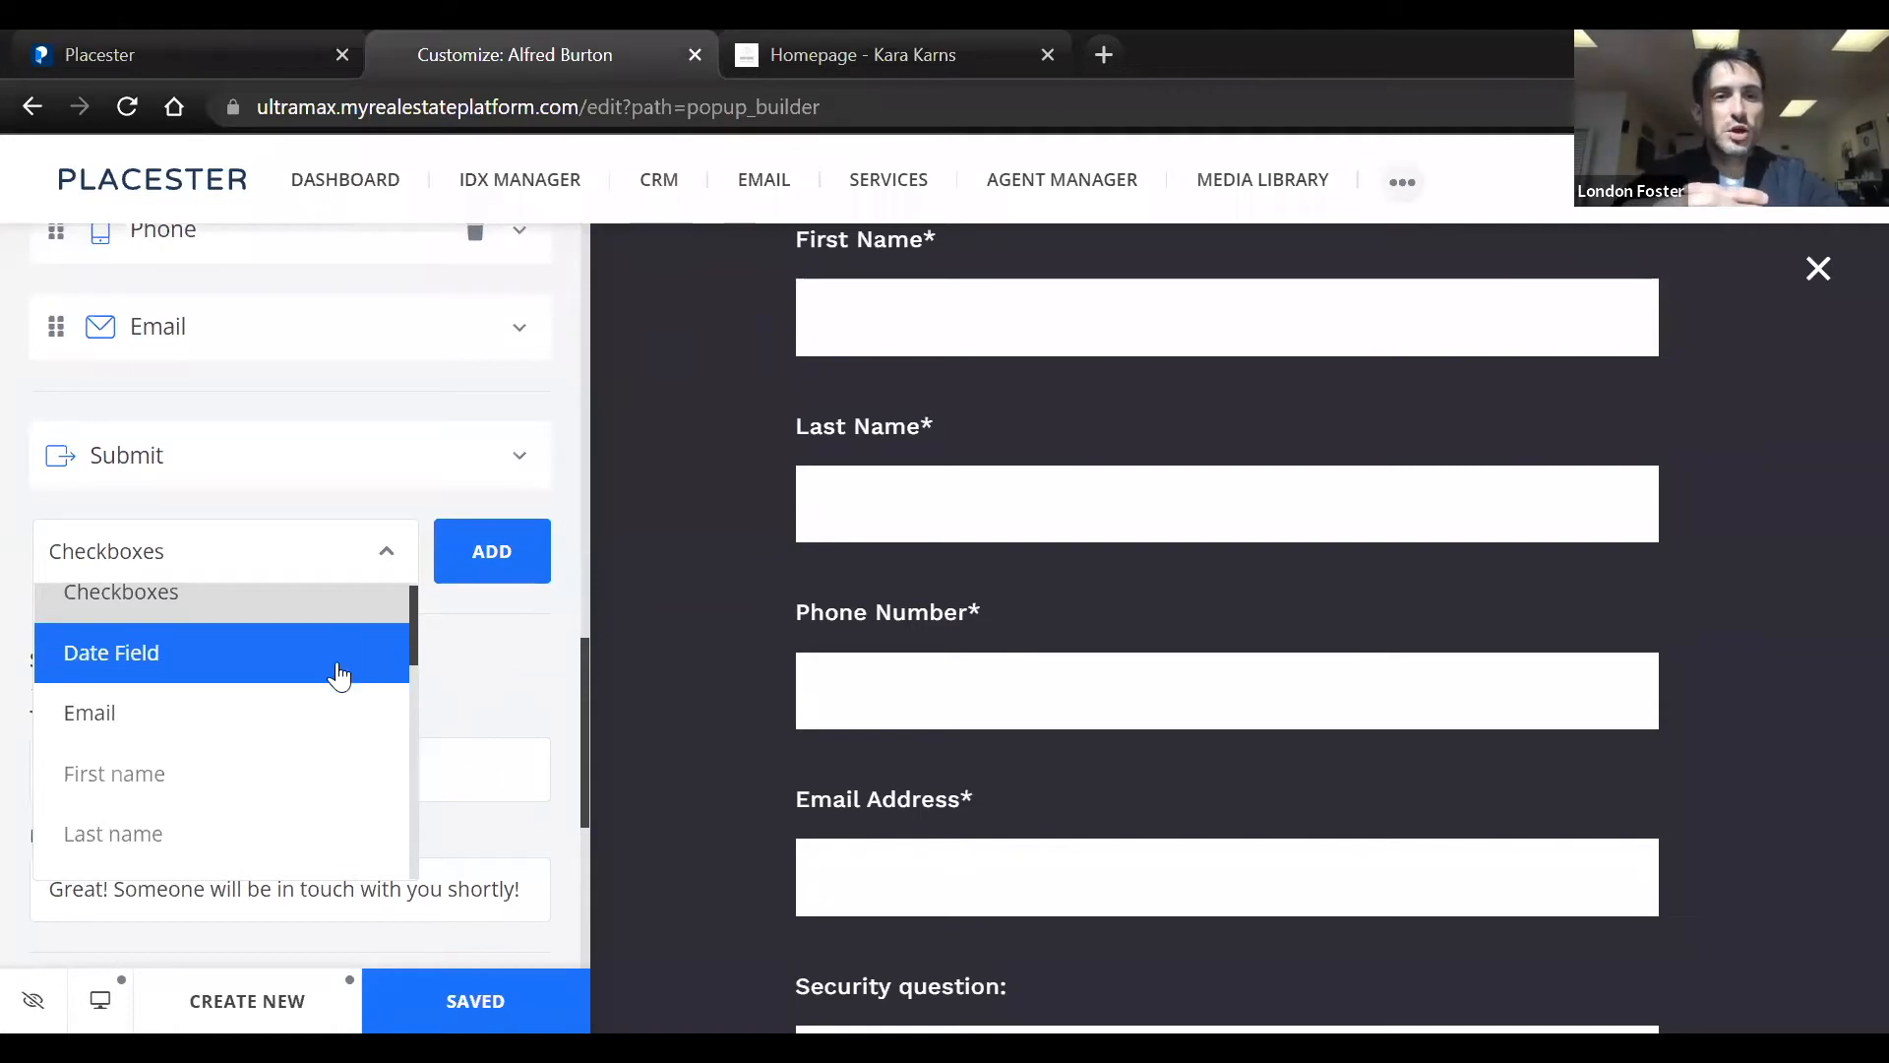
{"action": "scroll", "coordinate": [336, 664], "scroll_direction": "down", "scroll_amount": 2}
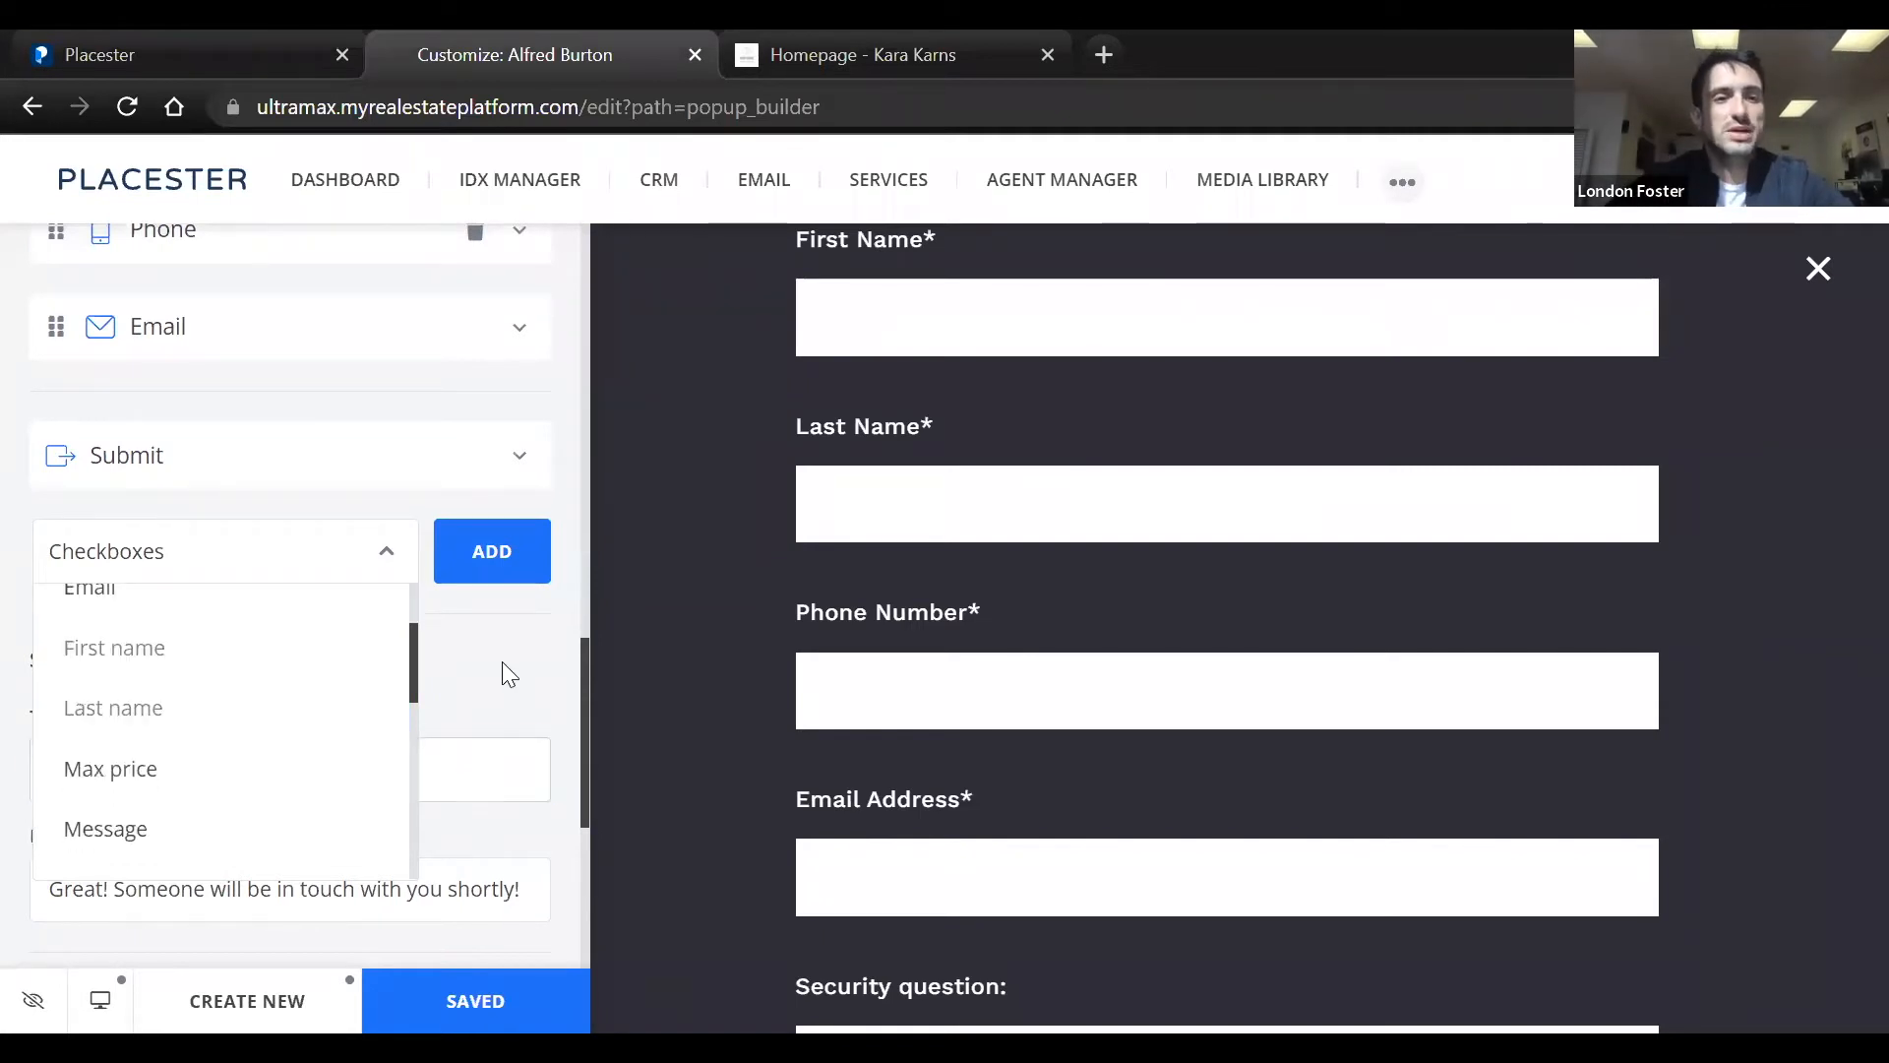
{"action": "scroll", "coordinate": [262, 695], "scroll_direction": "down", "scroll_amount": 3}
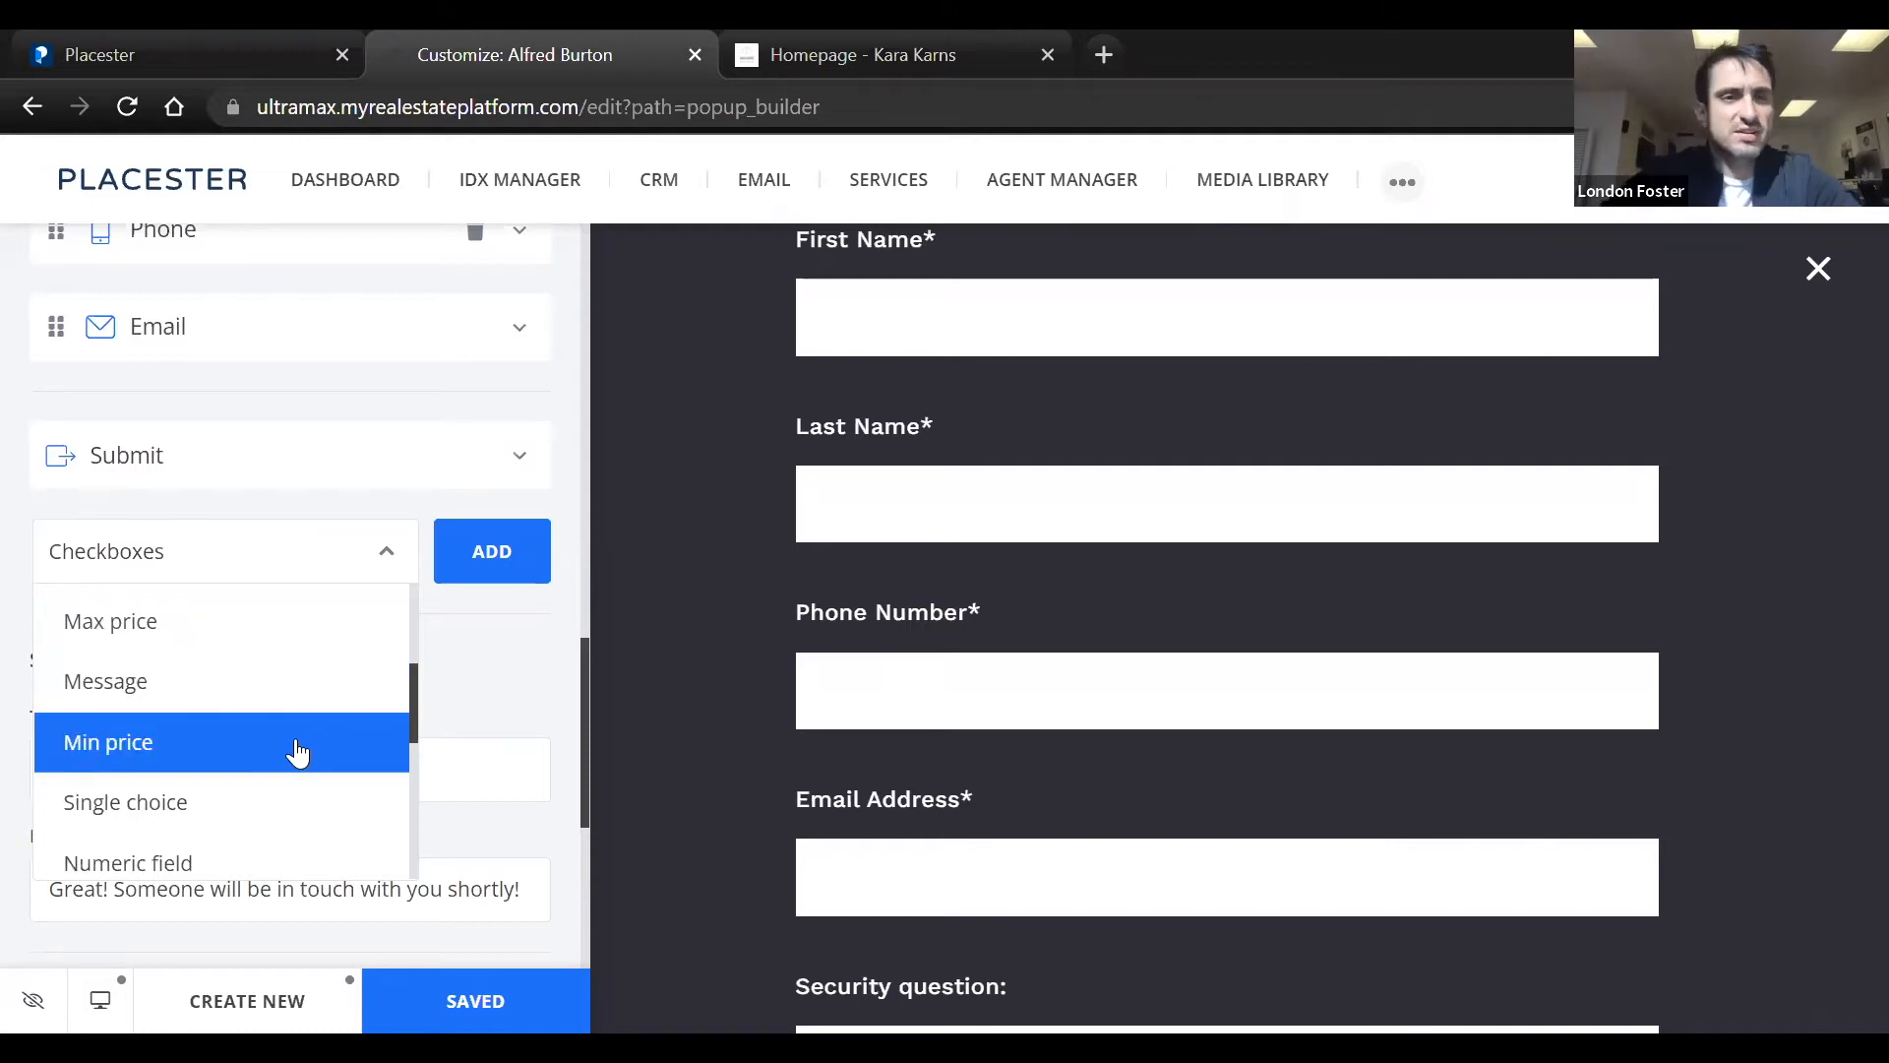
{"action": "scroll", "coordinate": [306, 714], "scroll_direction": "down", "scroll_amount": 2}
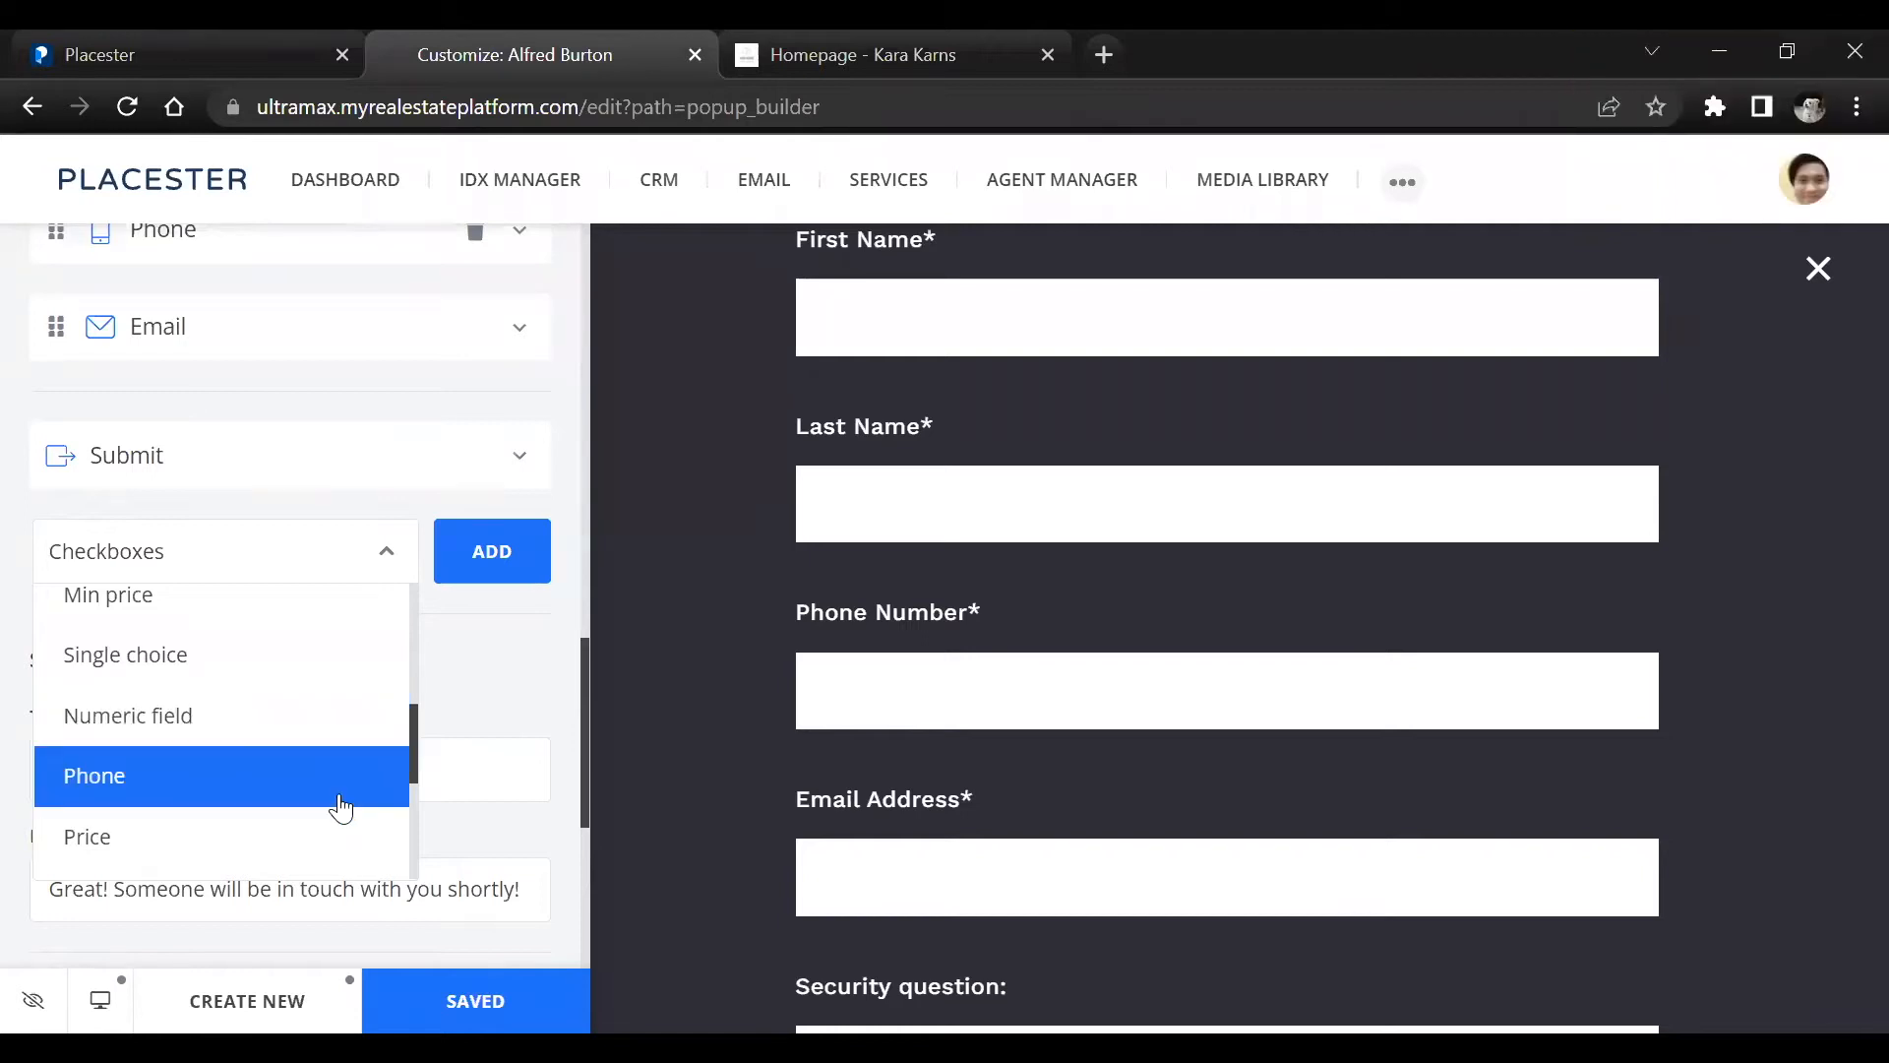
{"action": "scroll", "coordinate": [340, 807], "scroll_direction": "down", "scroll_amount": 3}
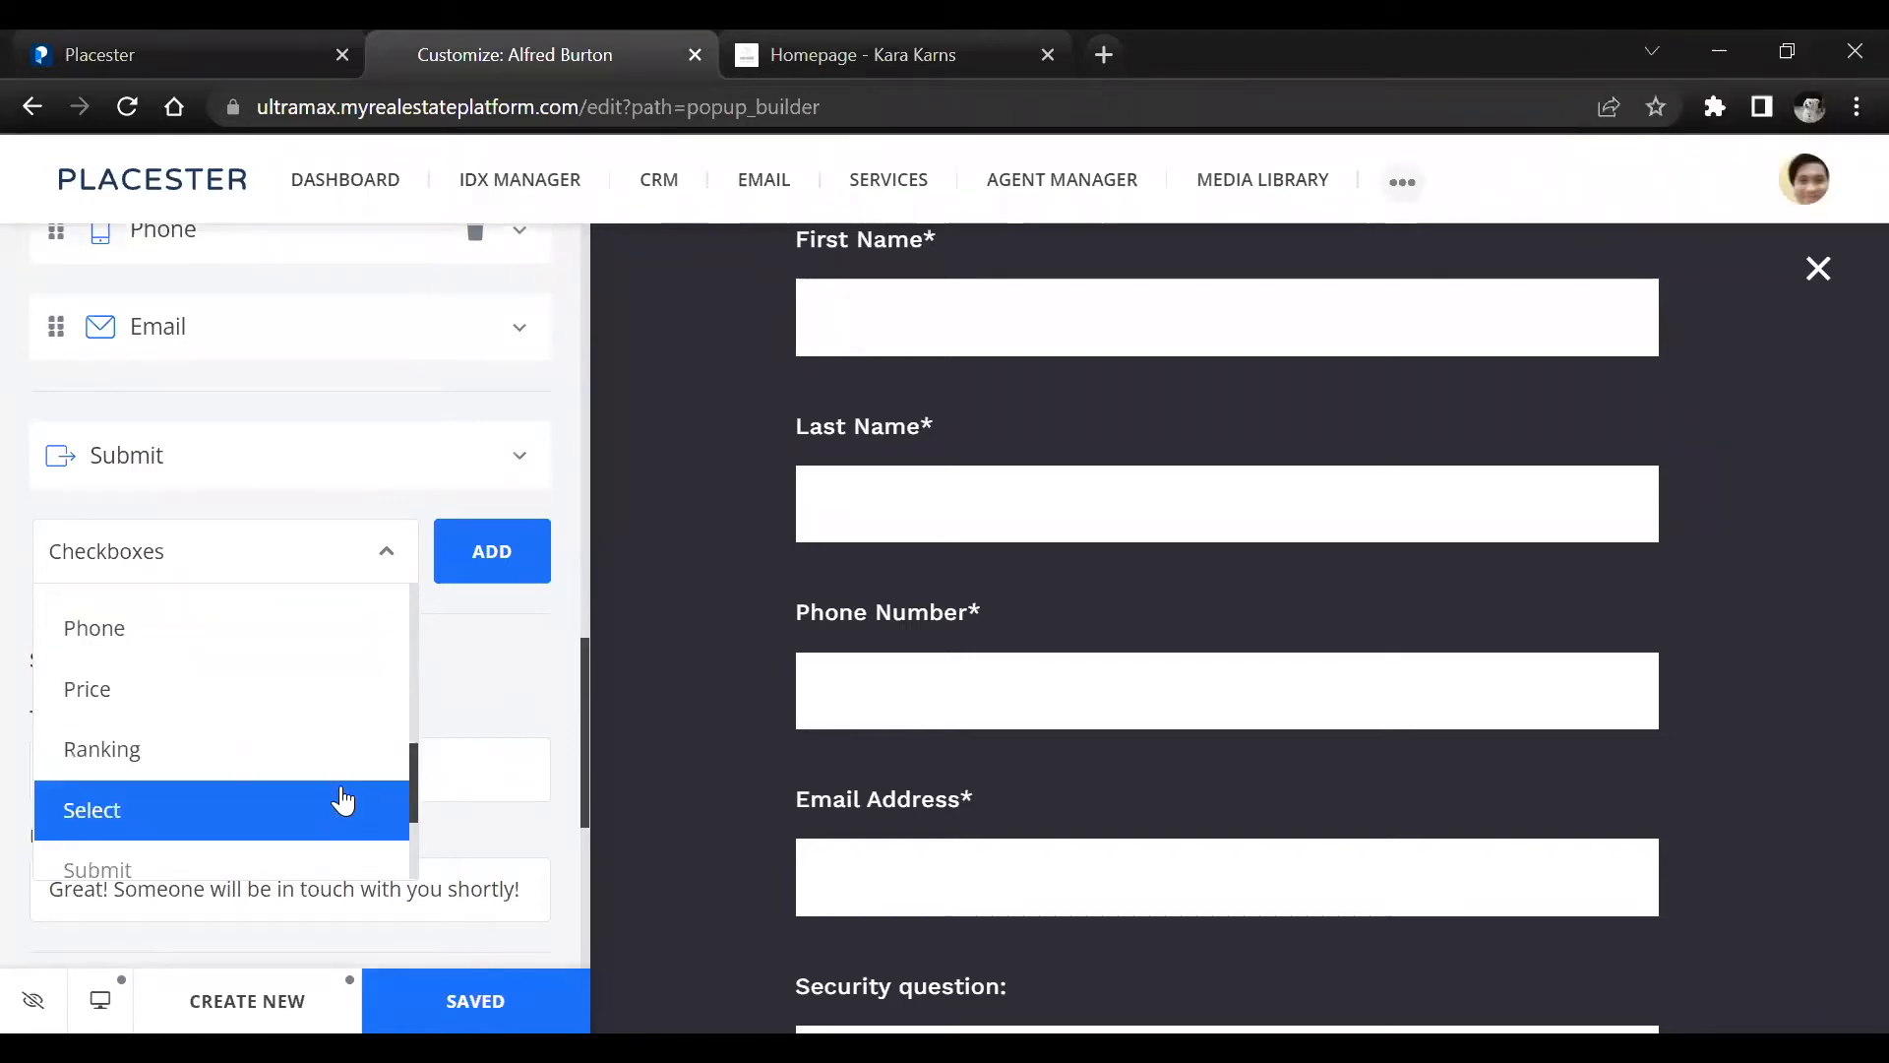
{"action": "scroll", "coordinate": [342, 802], "scroll_direction": "down", "scroll_amount": 2}
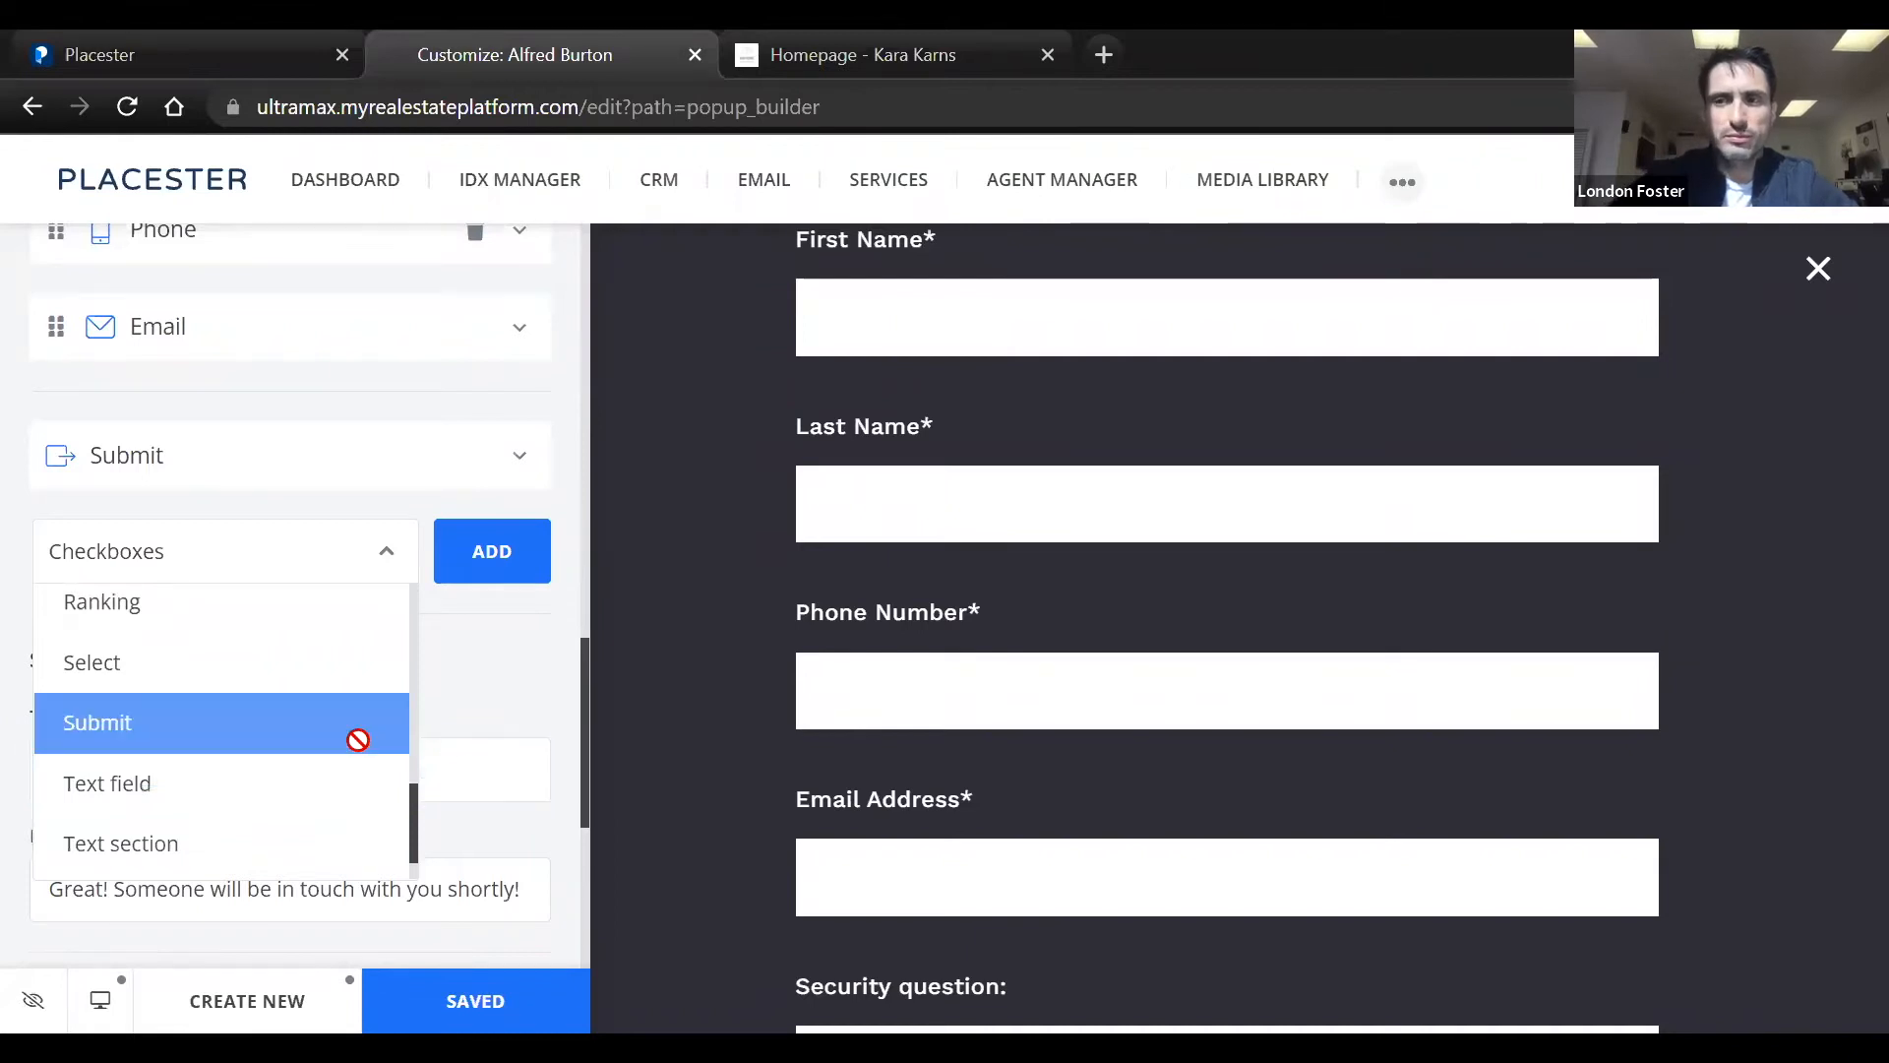
{"action": "scroll", "coordinate": [273, 774], "scroll_direction": "down", "scroll_amount": 3}
{"action": "left_click", "coordinate": [277, 758]}
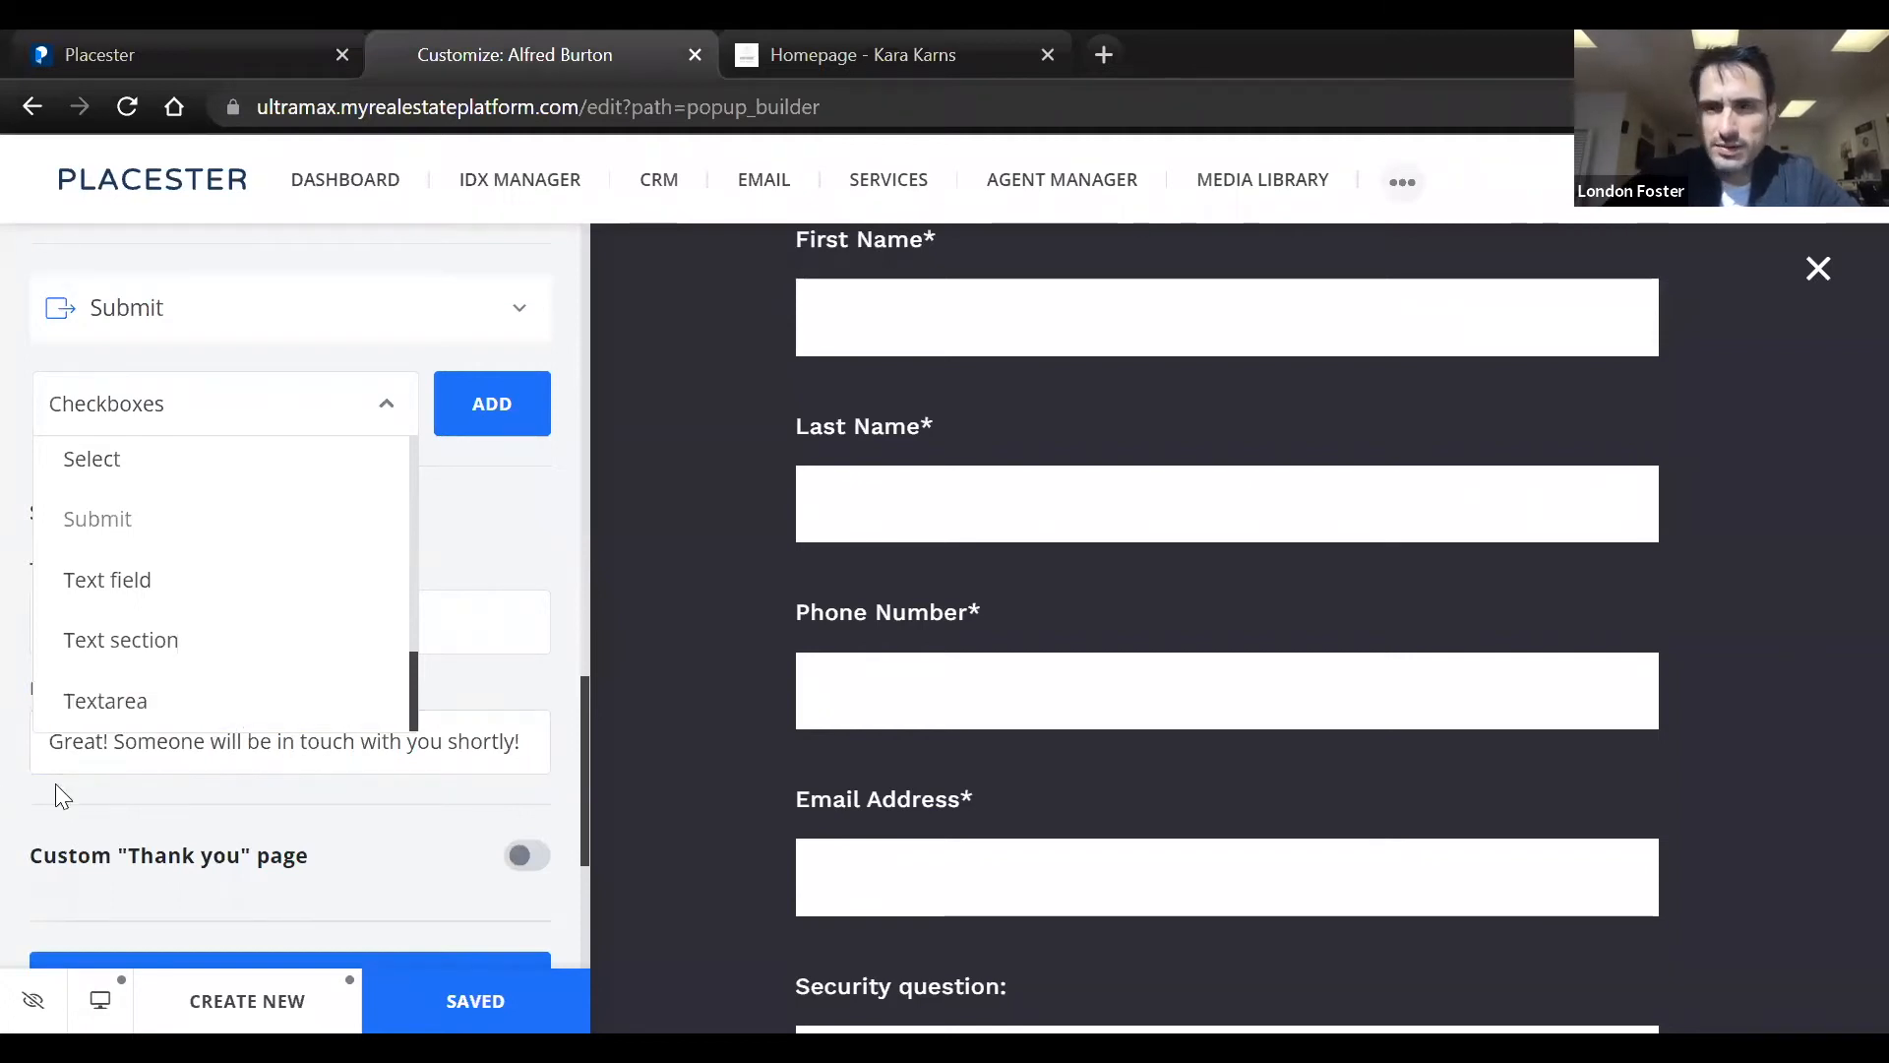
Correct the misspelled first word of the popup's success message title so it reads "Success! Your message was sent!"
{"action": "left_click", "coordinate": [466, 592]}
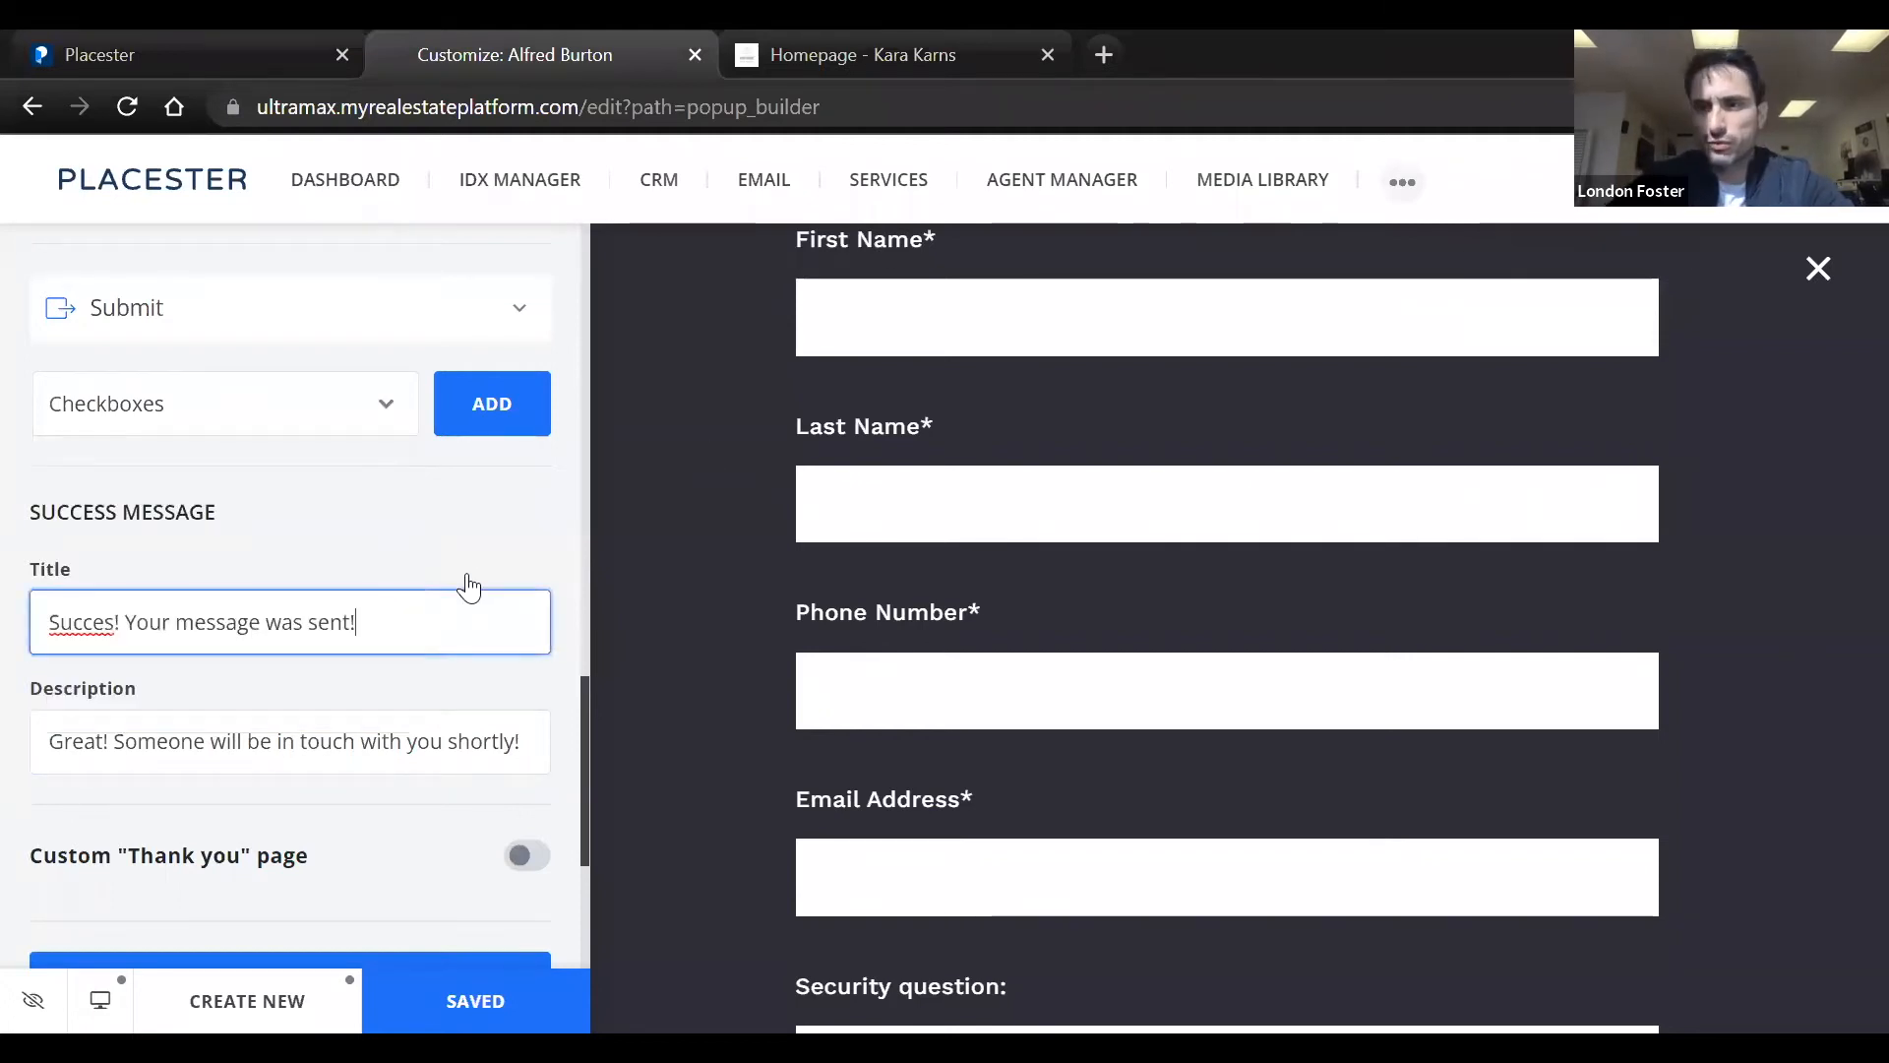
{"action": "right_click", "coordinate": [106, 630]}
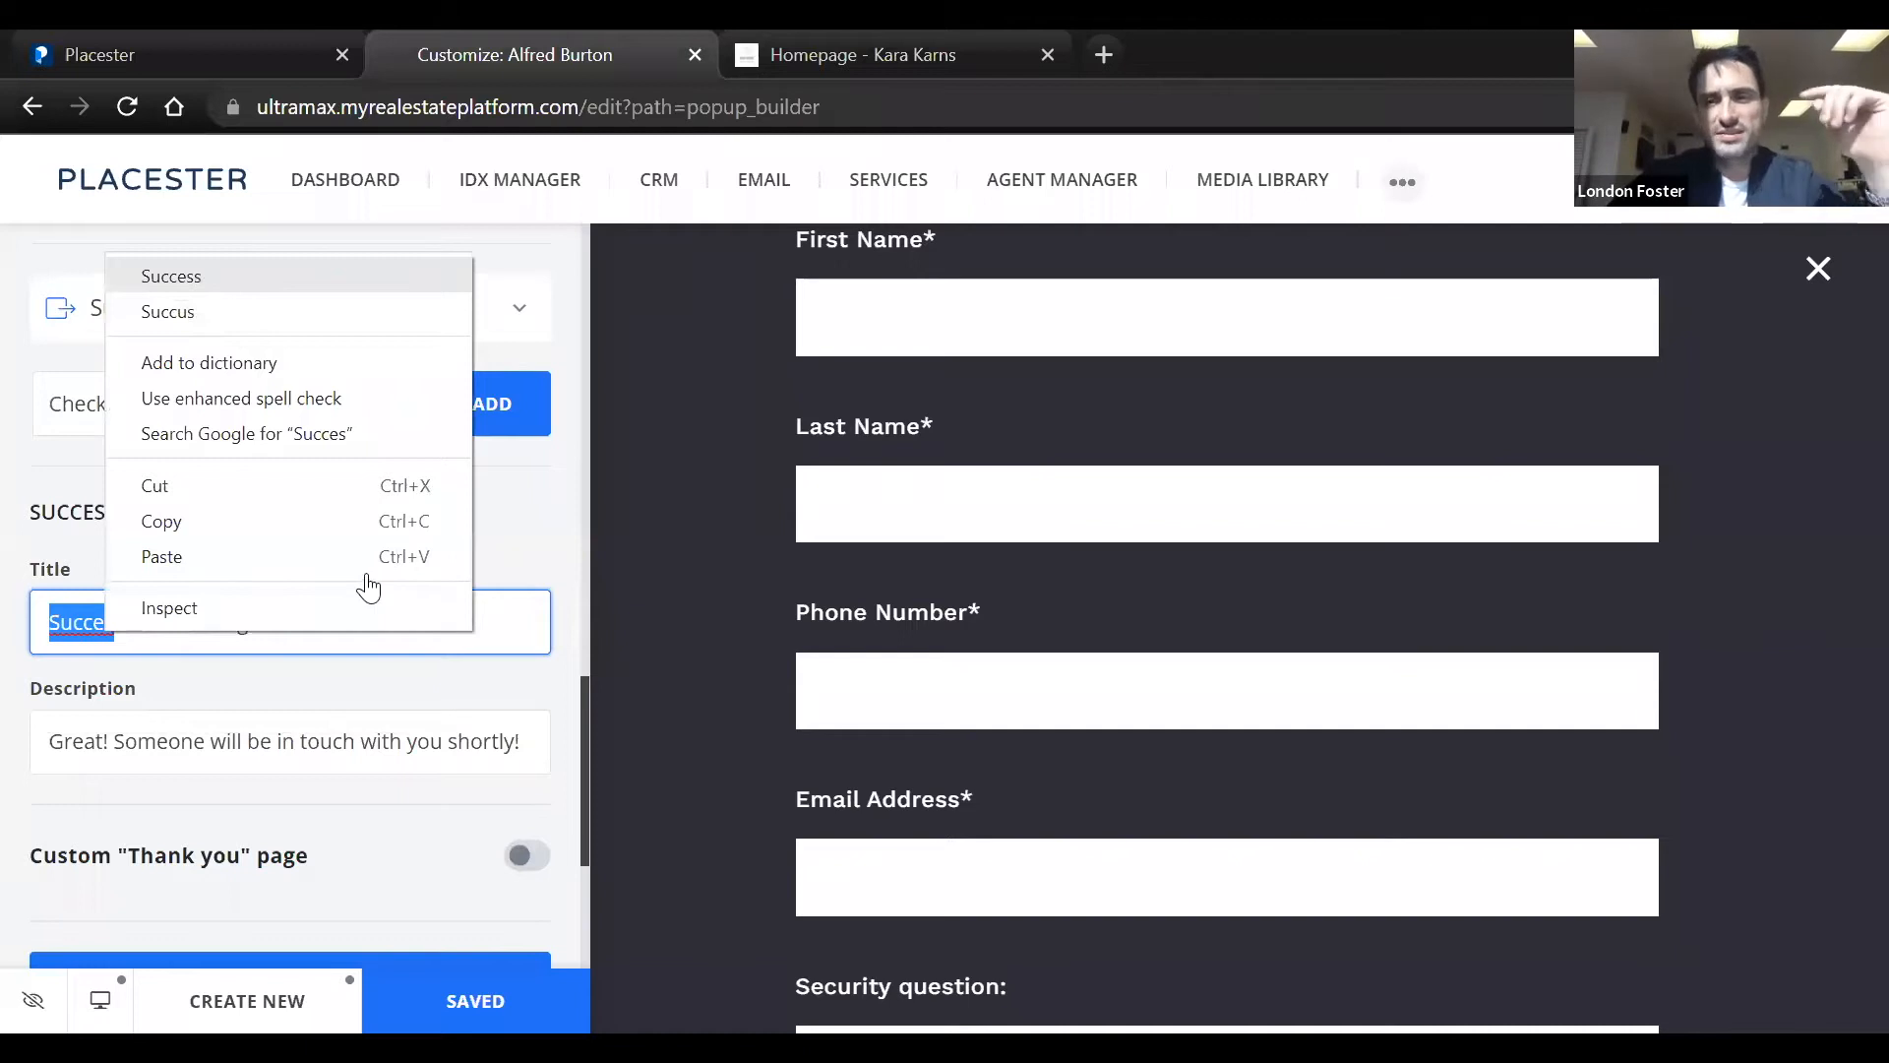
{"action": "key", "text": "Return"}
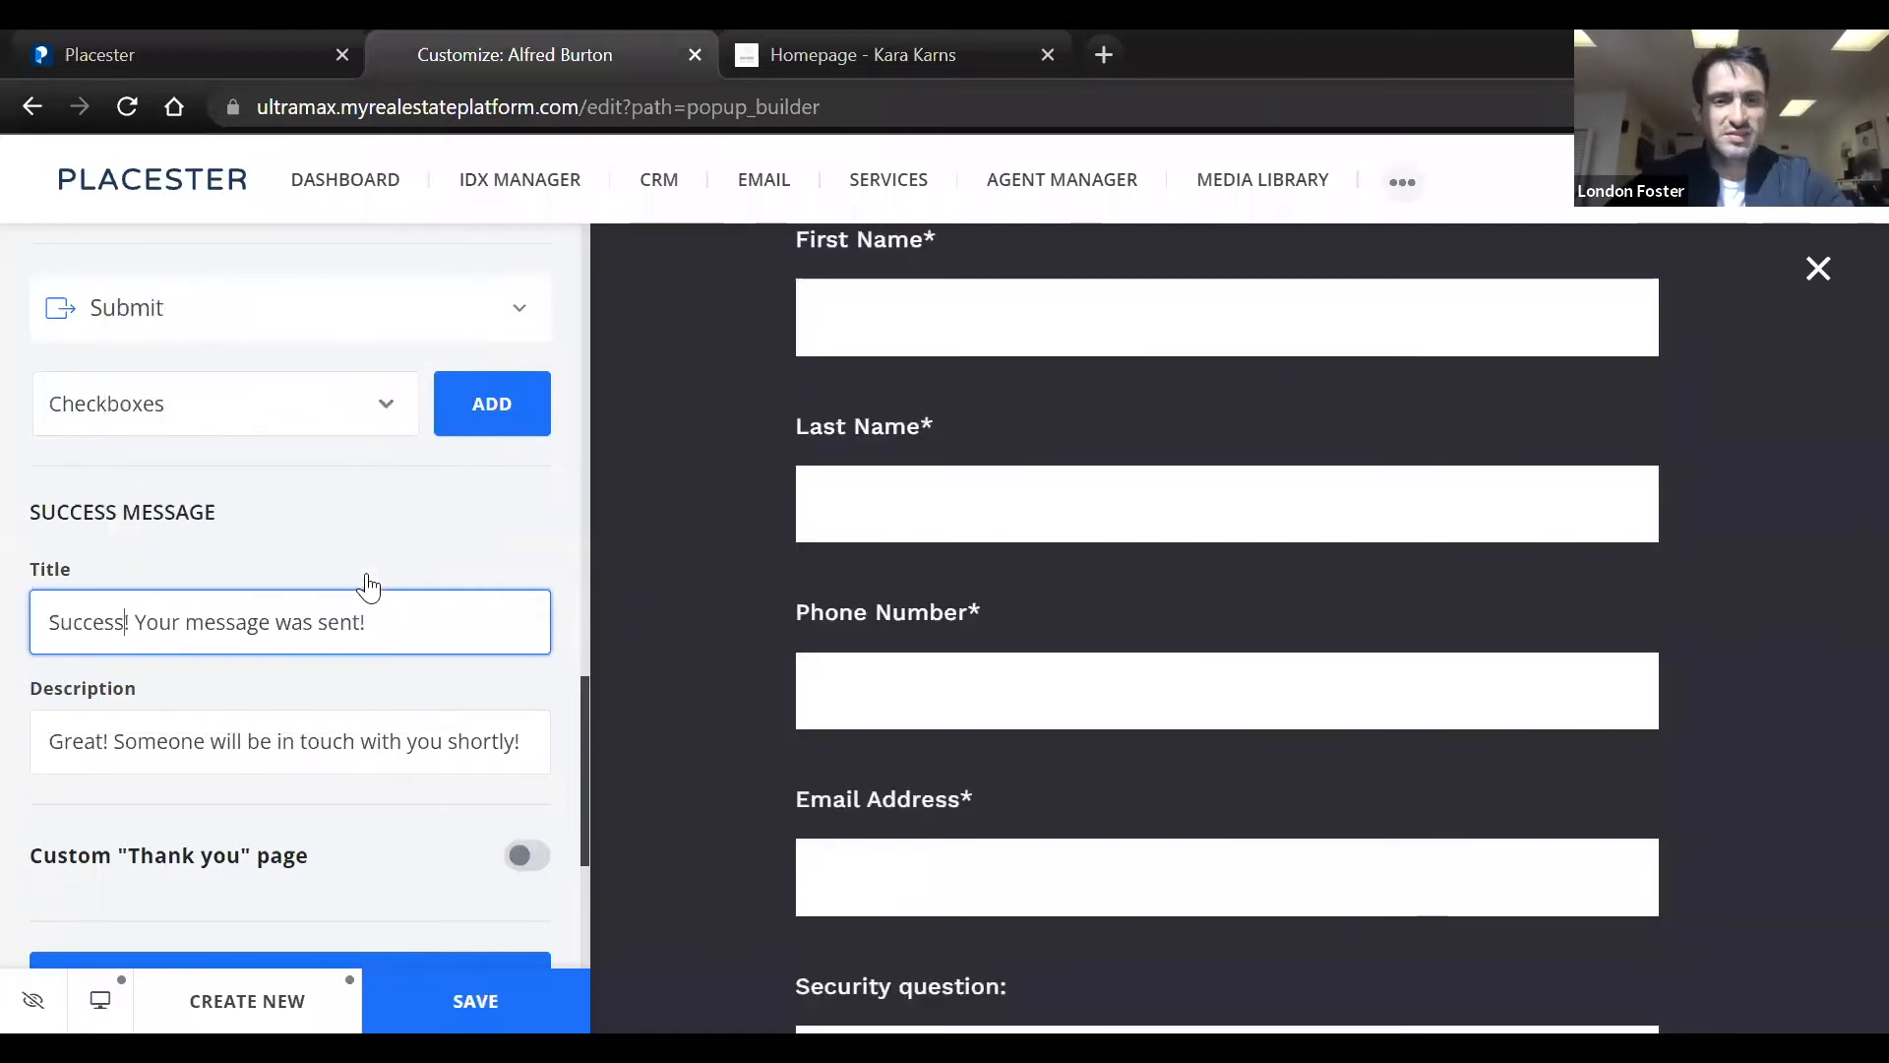
{"action": "left_click", "coordinate": [413, 765]}
Review the popup's thank-you page option, form builder fields and popup frequency settings again
{"action": "scroll", "coordinate": [416, 769], "scroll_direction": "down", "scroll_amount": 1}
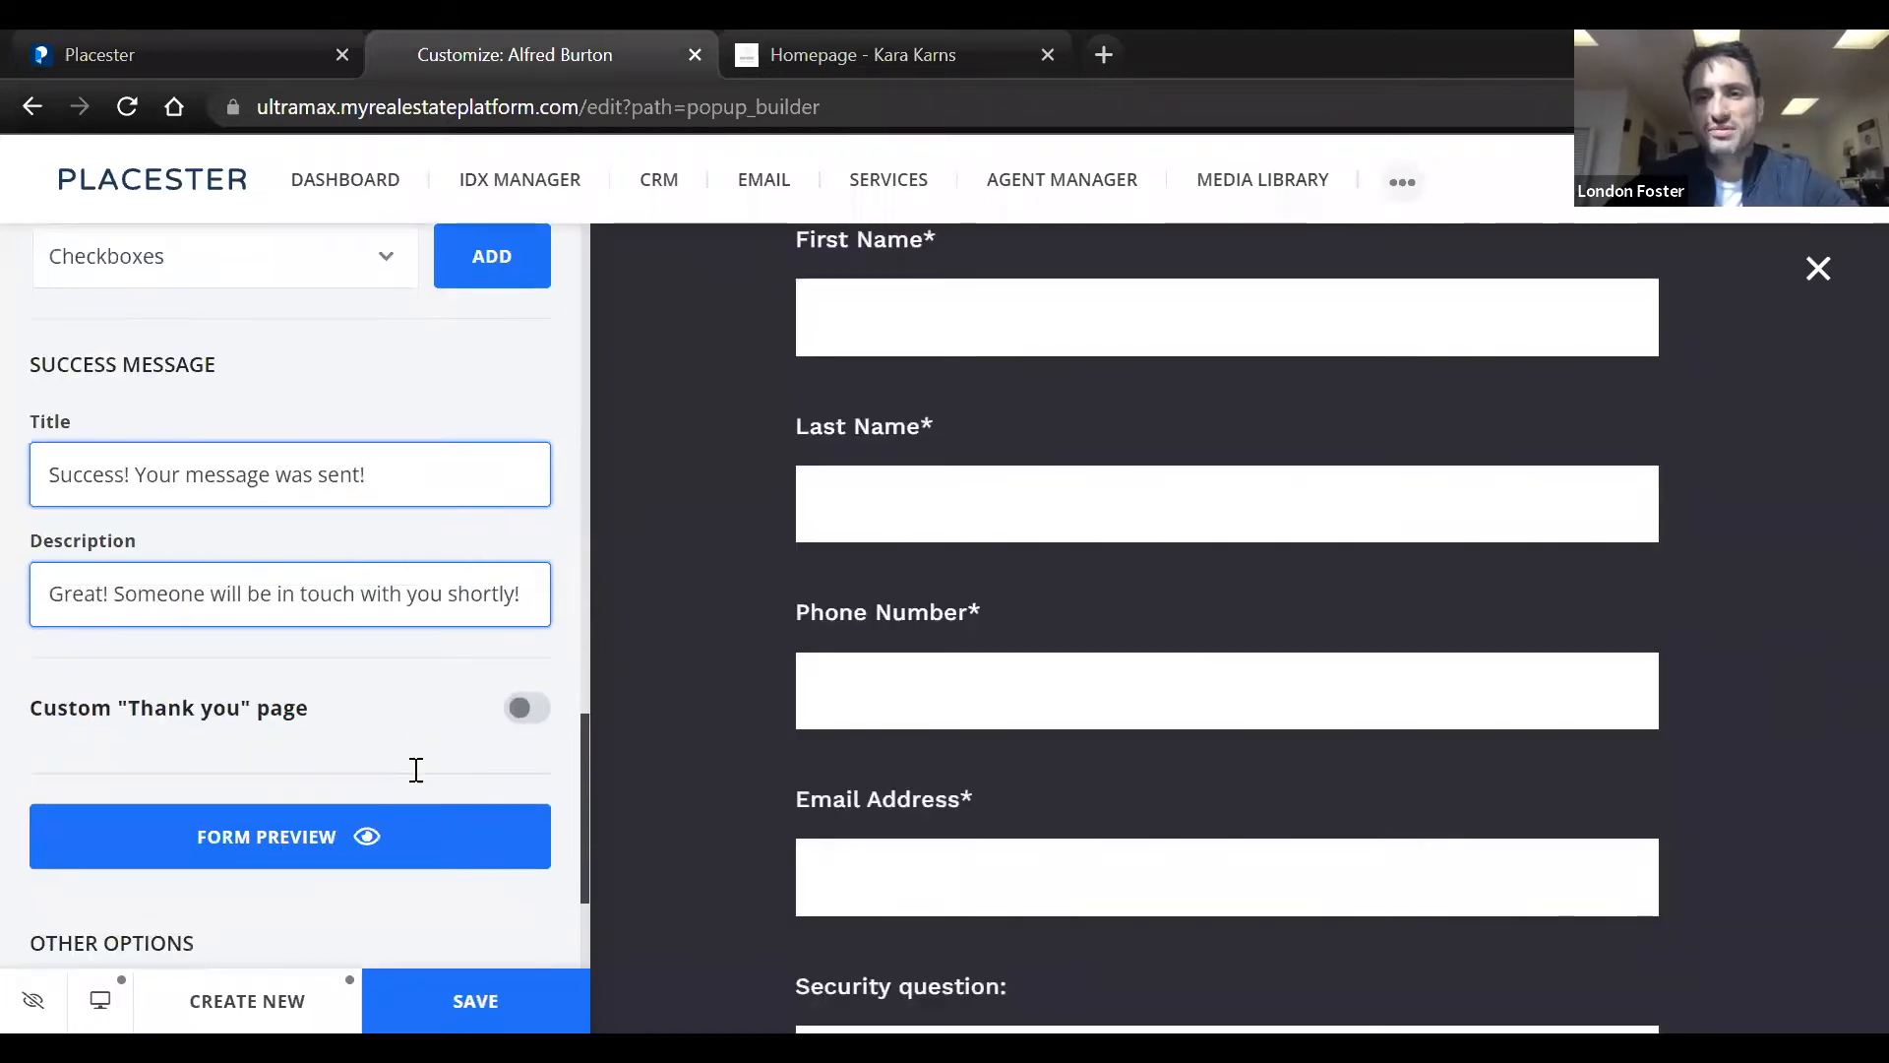
{"action": "scroll", "coordinate": [413, 767], "scroll_direction": "down", "scroll_amount": 2}
{"action": "scroll", "coordinate": [413, 777], "scroll_direction": "up", "scroll_amount": 6}
{"action": "scroll", "coordinate": [414, 767], "scroll_direction": "up", "scroll_amount": 6}
{"action": "scroll", "coordinate": [413, 768], "scroll_direction": "down", "scroll_amount": 5}
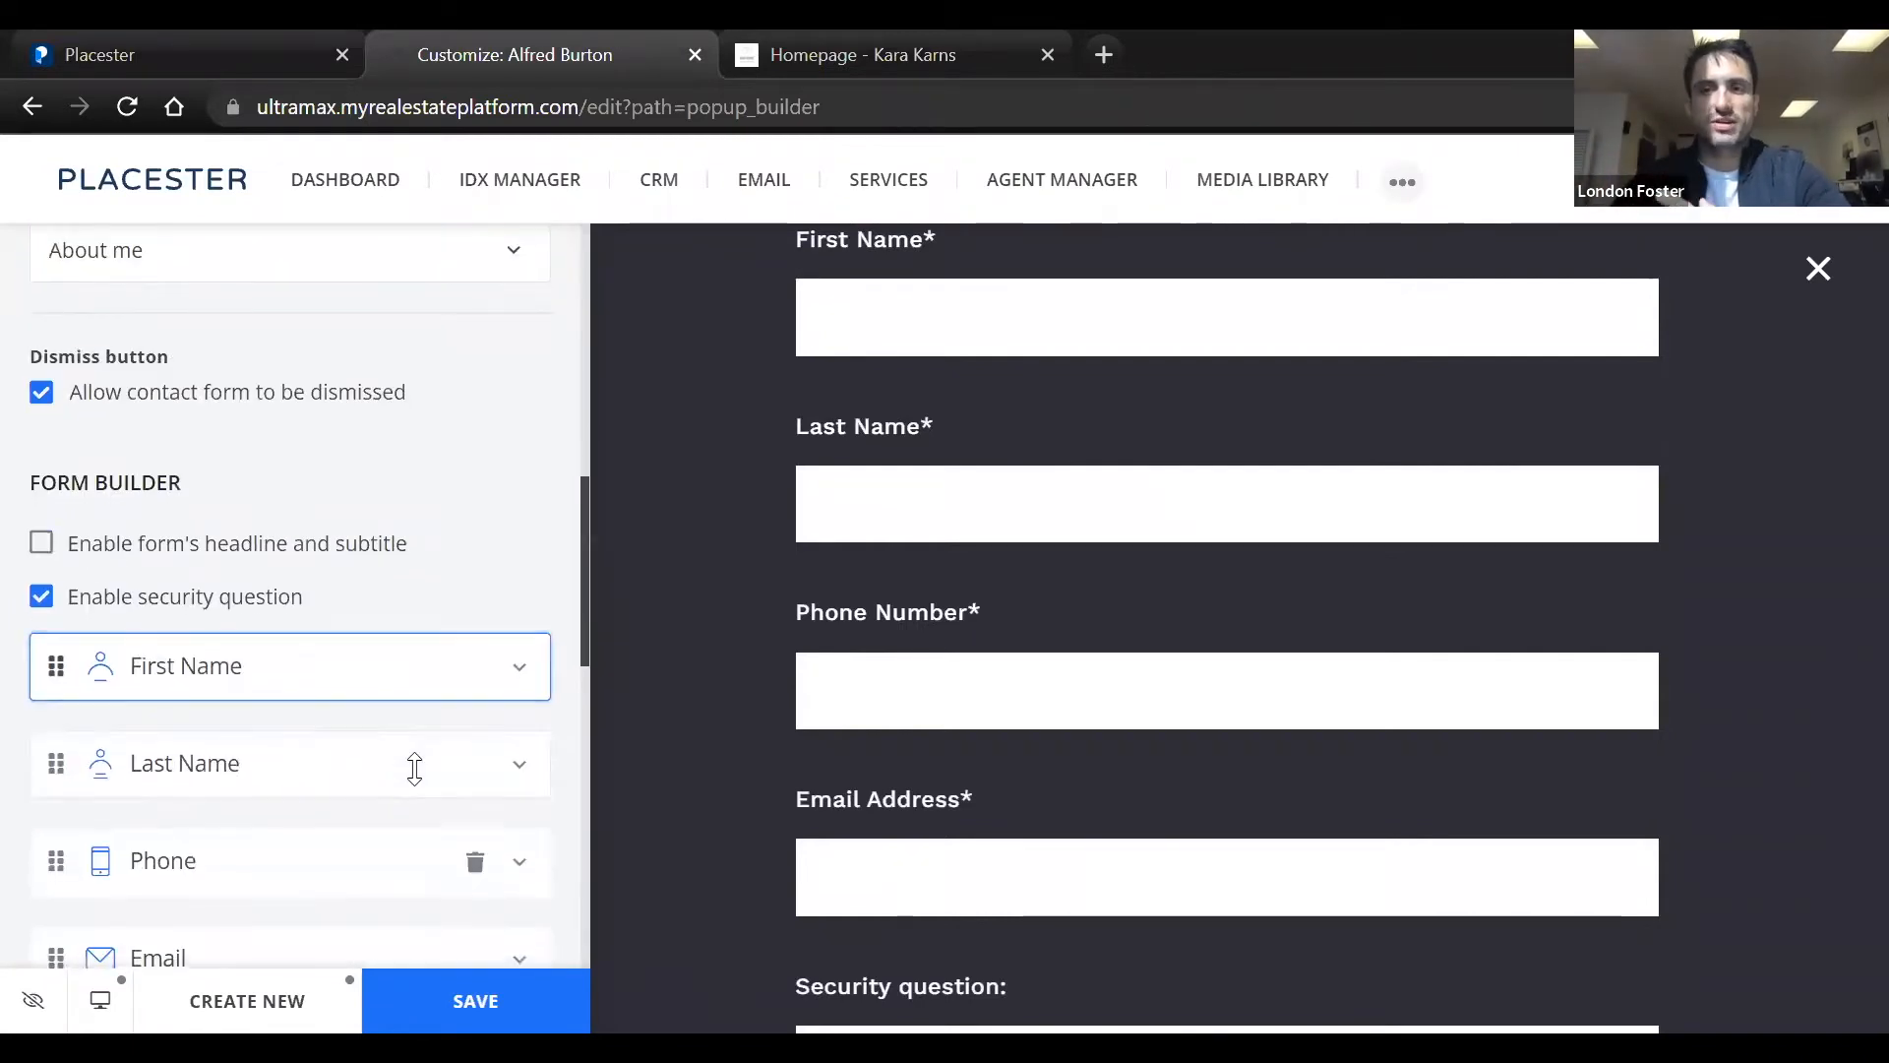
{"action": "scroll", "coordinate": [414, 768], "scroll_direction": "down", "scroll_amount": 1}
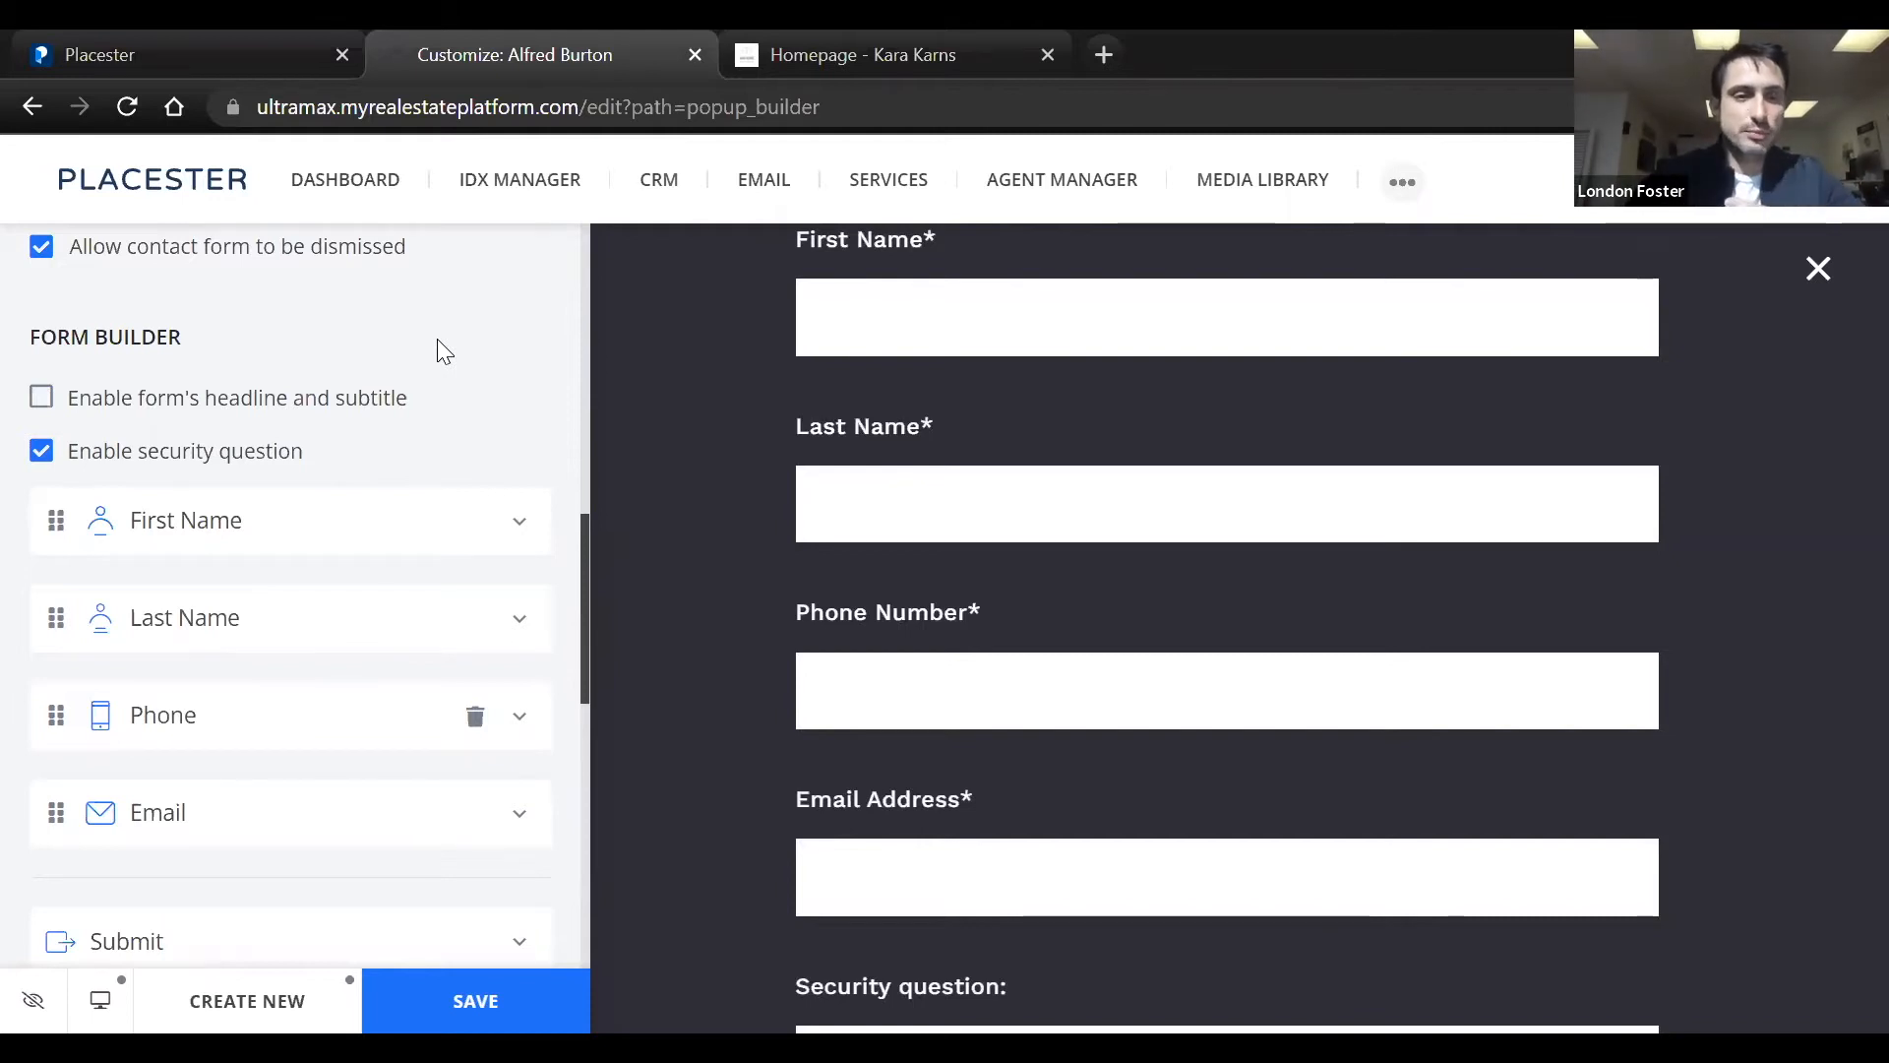
{"action": "scroll", "coordinate": [436, 338], "scroll_direction": "down", "scroll_amount": 1}
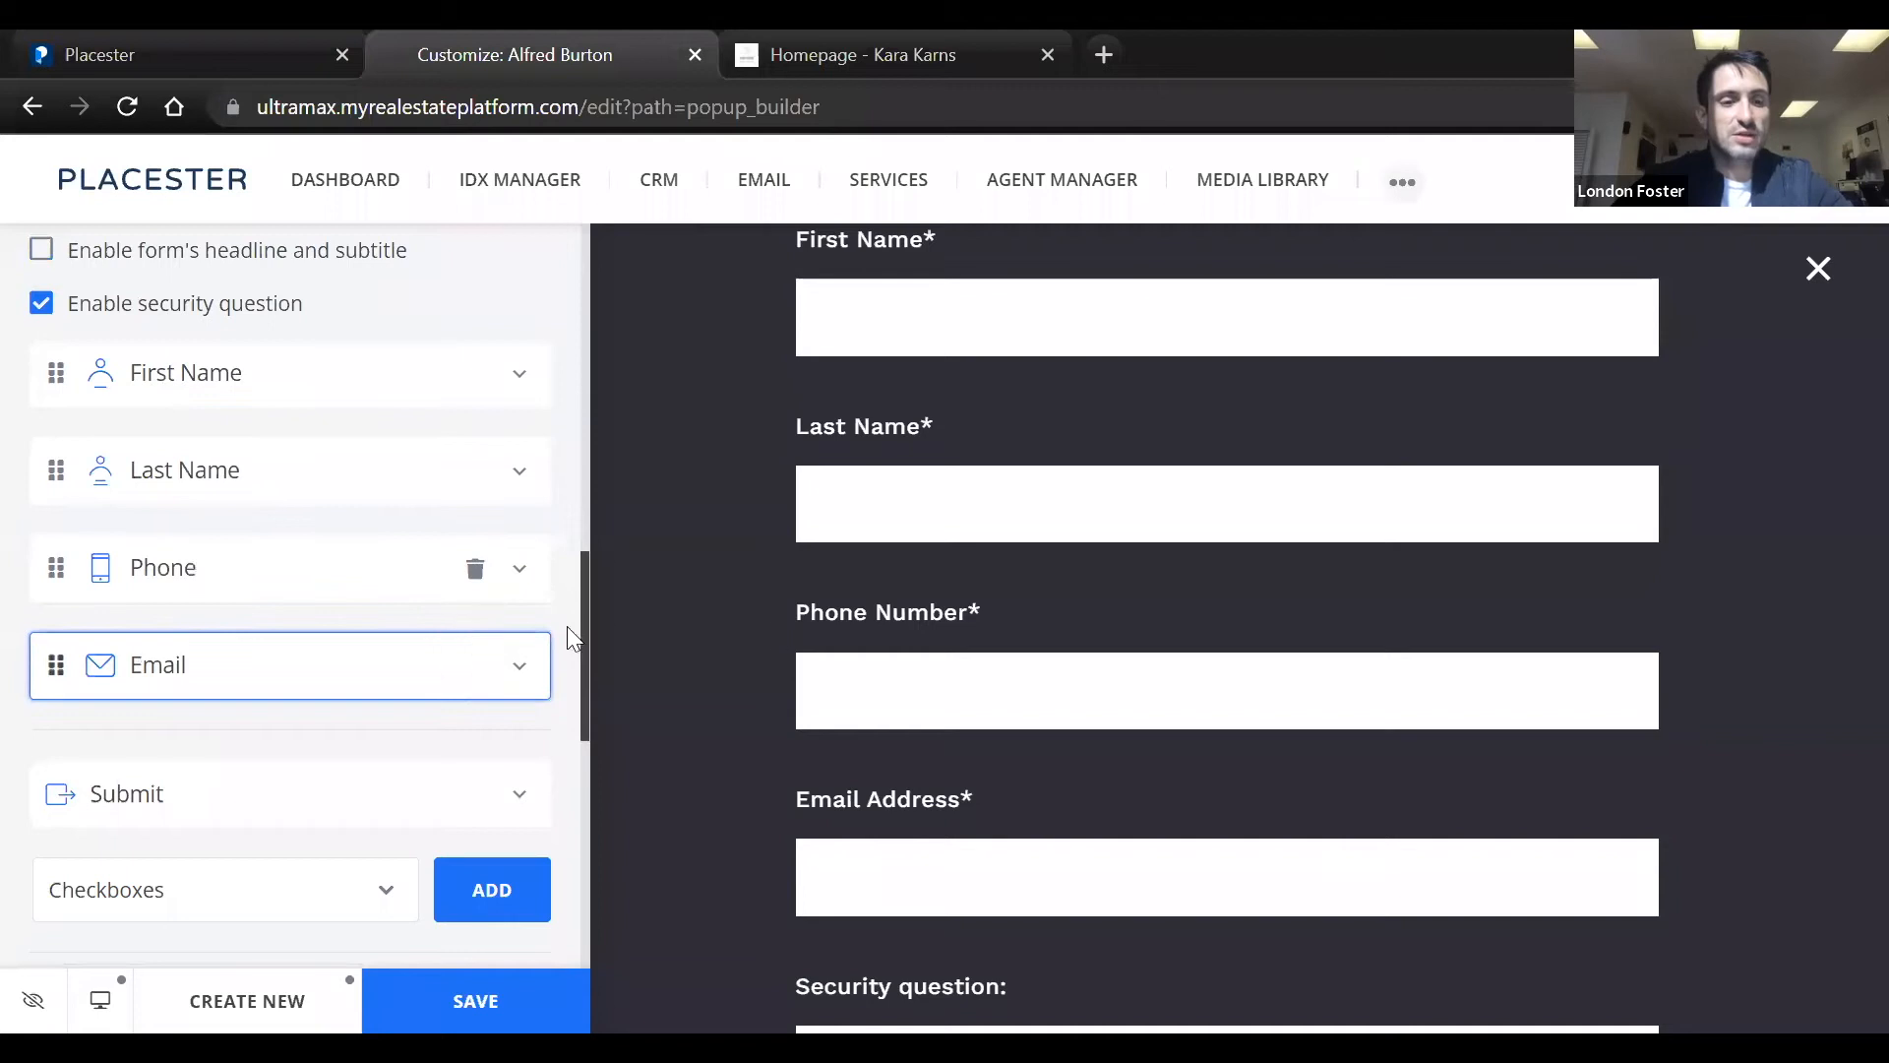
{"action": "scroll", "coordinate": [99, 583], "scroll_direction": "up", "scroll_amount": 5}
{"action": "scroll", "coordinate": [102, 589], "scroll_direction": "up", "scroll_amount": 5}
{"action": "scroll", "coordinate": [102, 588], "scroll_direction": "down", "scroll_amount": 2}
{"action": "scroll", "coordinate": [102, 589], "scroll_direction": "up", "scroll_amount": 2}
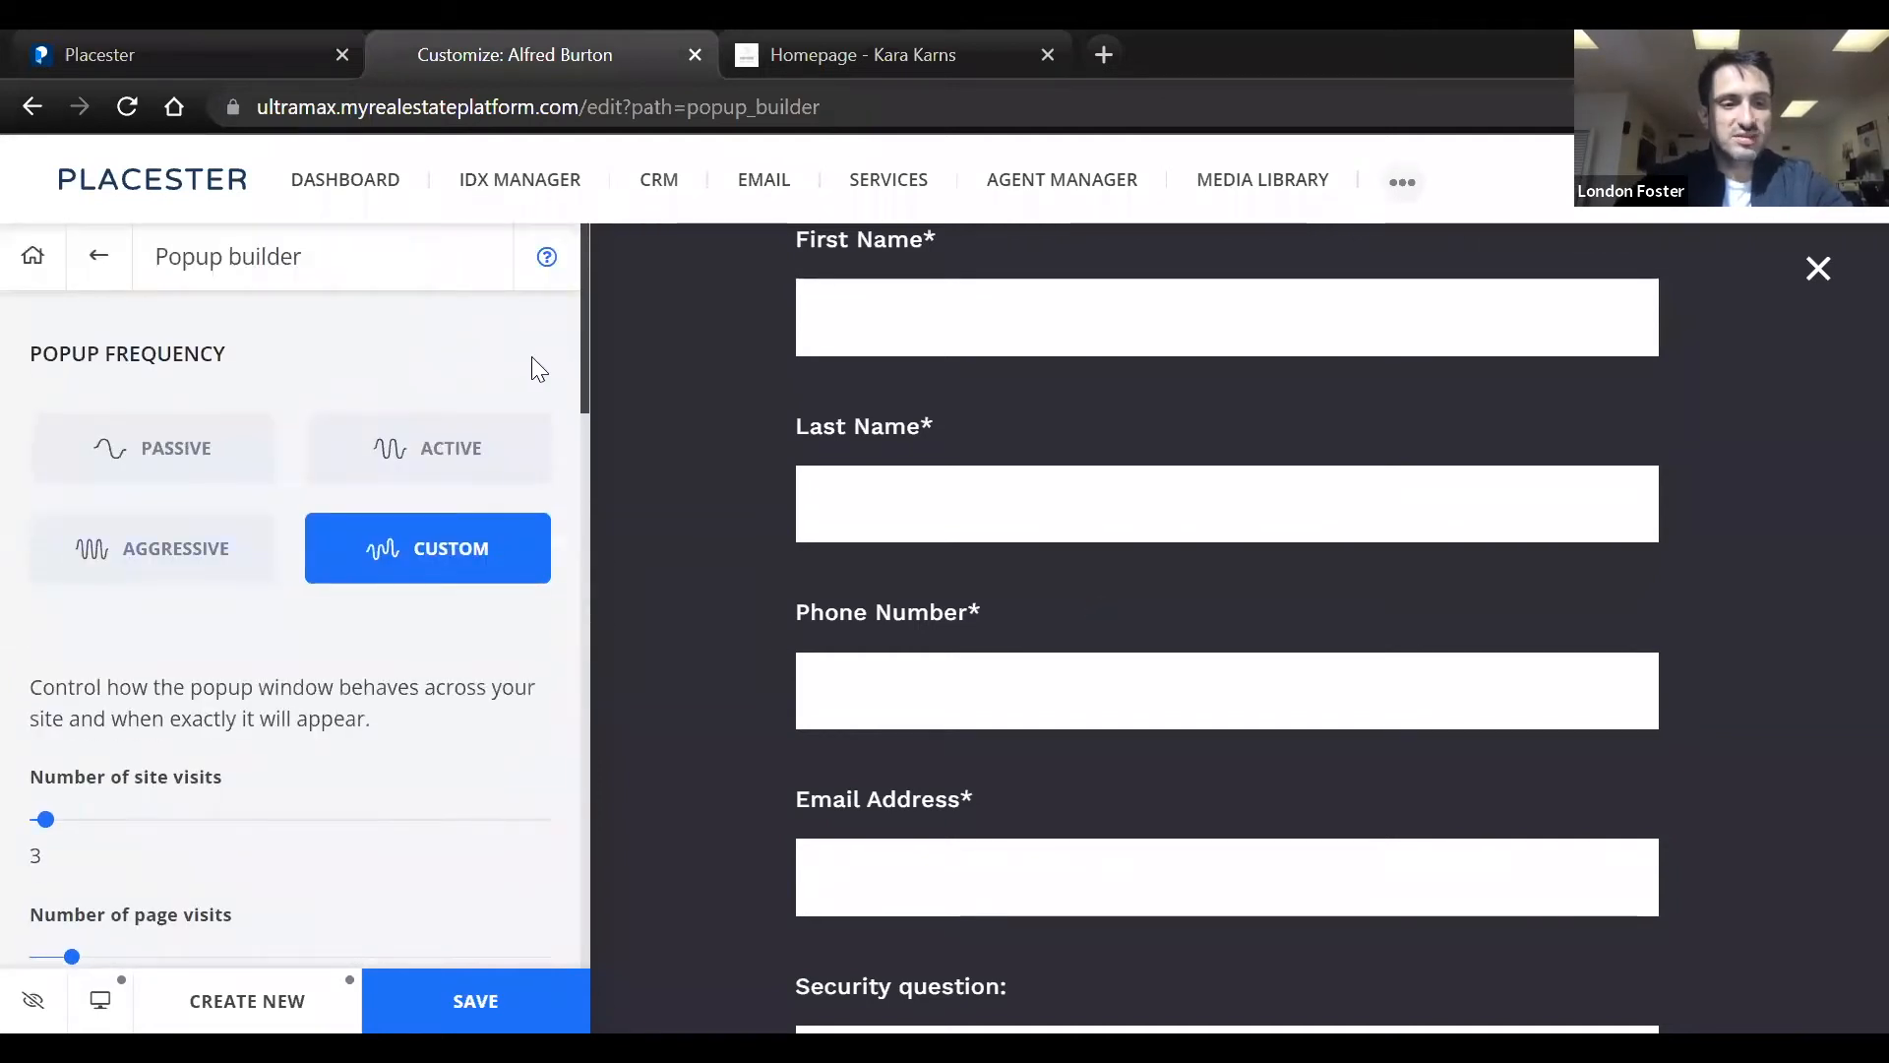
Try different custom popup trigger values, finishing with 5 site visits and 8 page visits
{"action": "left_click_drag", "start_coordinate": [584, 356], "coordinate": [601, 462]}
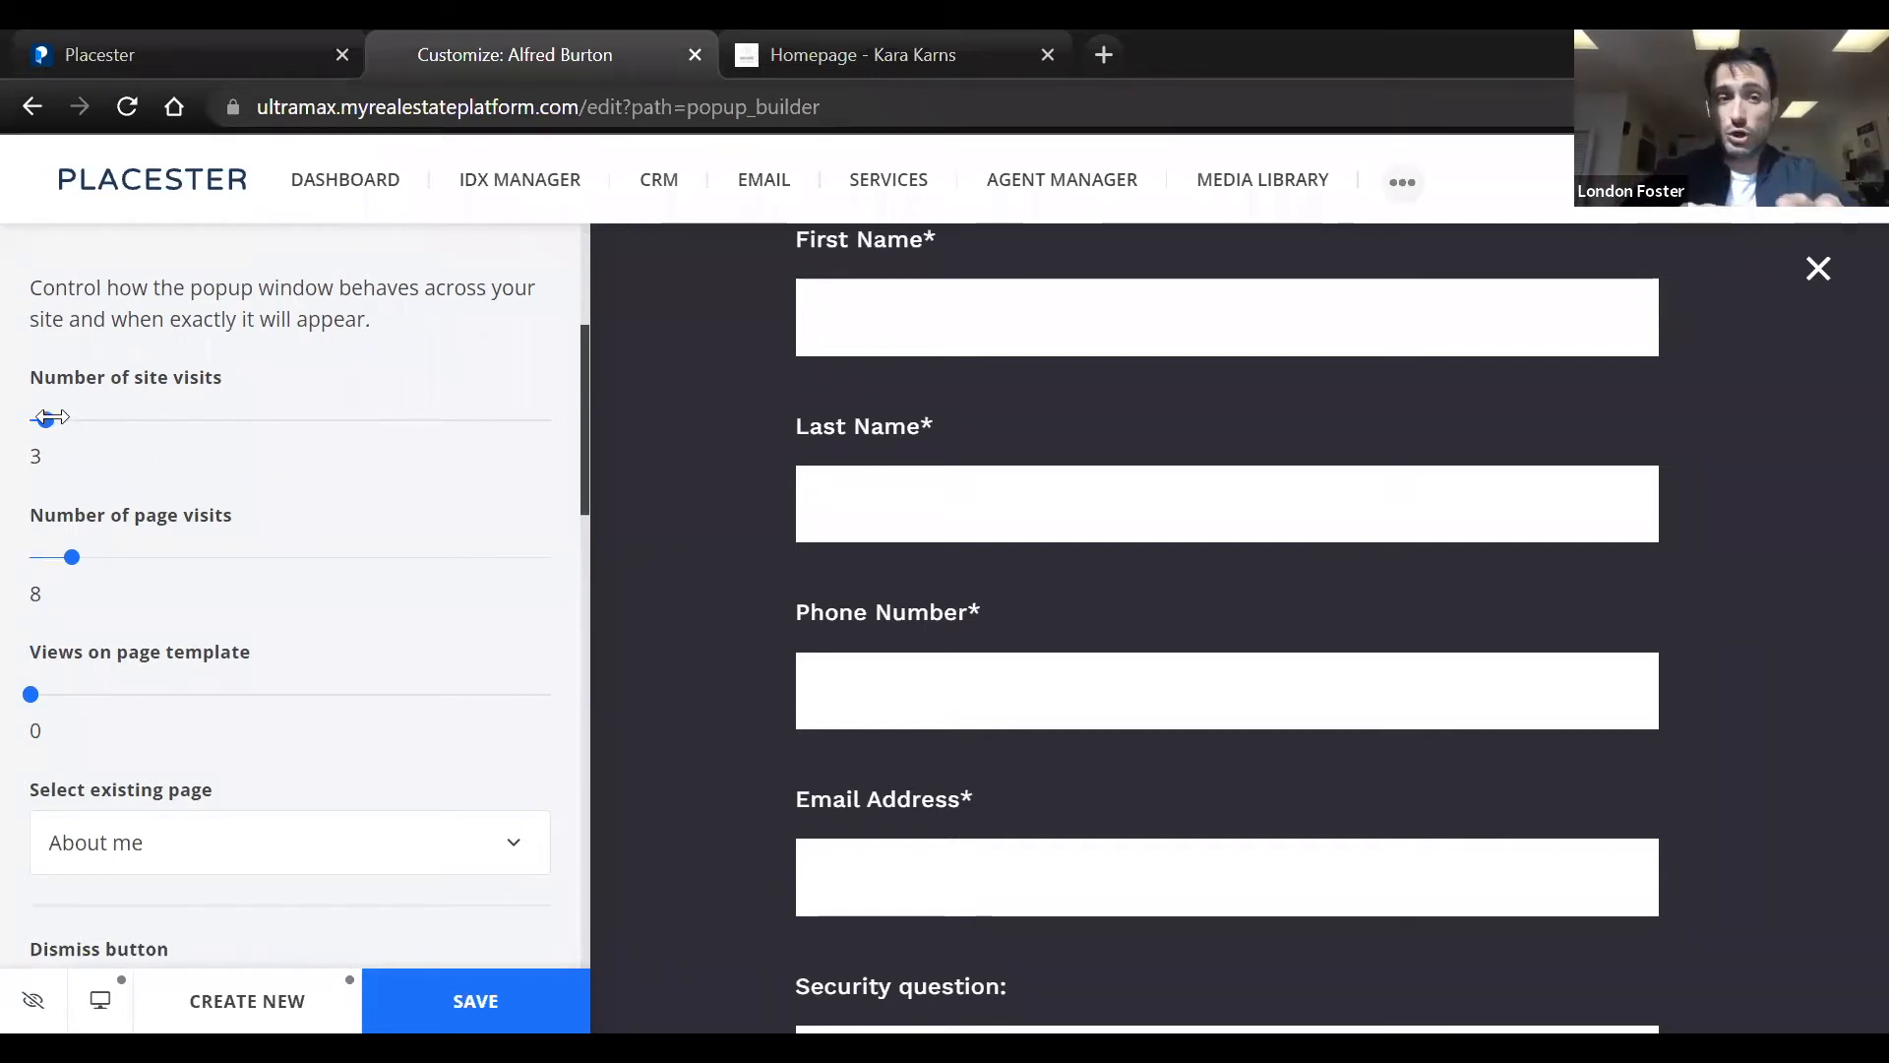
{"action": "mouse_move", "coordinate": [48, 420]}
{"action": "left_mouse_down"}
{"action": "mouse_move", "coordinate": [15, 421]}
{"action": "mouse_move", "coordinate": [44, 420]}
{"action": "left_mouse_up"}
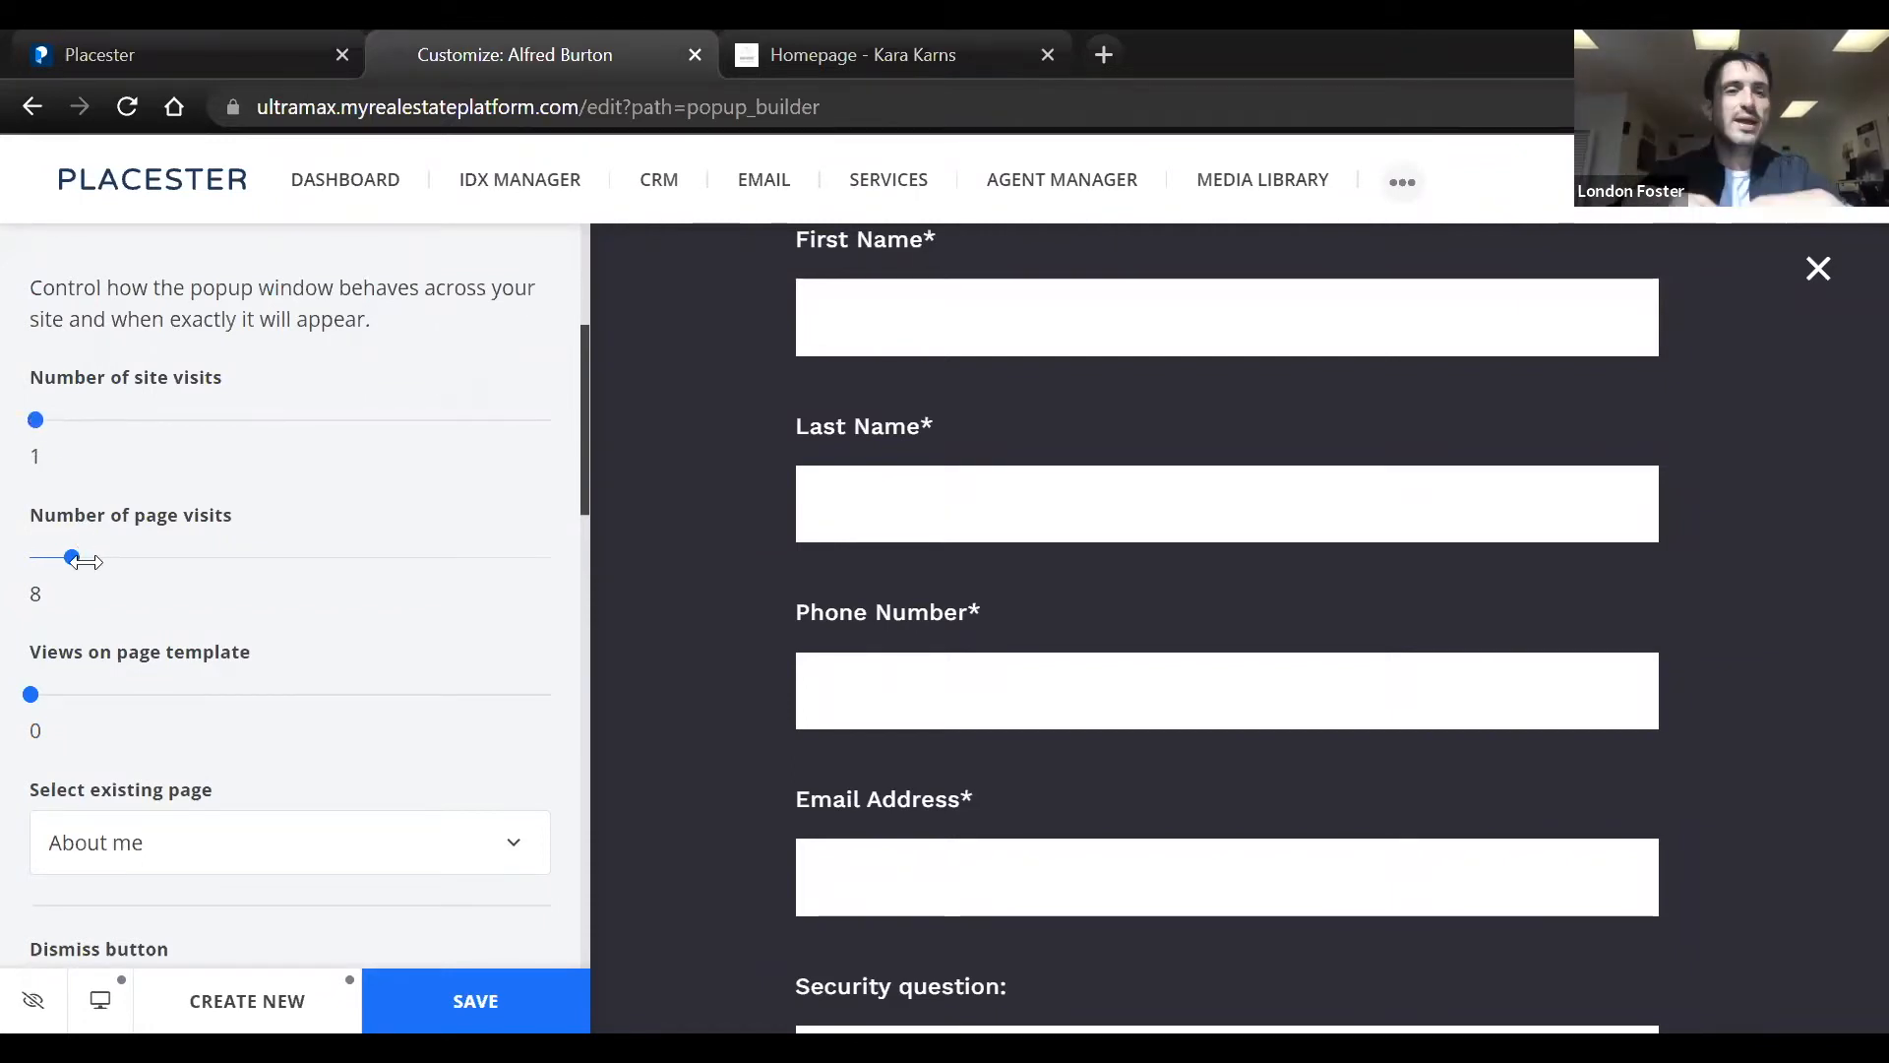
{"action": "mouse_move", "coordinate": [74, 561]}
{"action": "left_mouse_down"}
{"action": "mouse_move", "coordinate": [20, 561]}
{"action": "mouse_move", "coordinate": [47, 555]}
{"action": "left_mouse_up"}
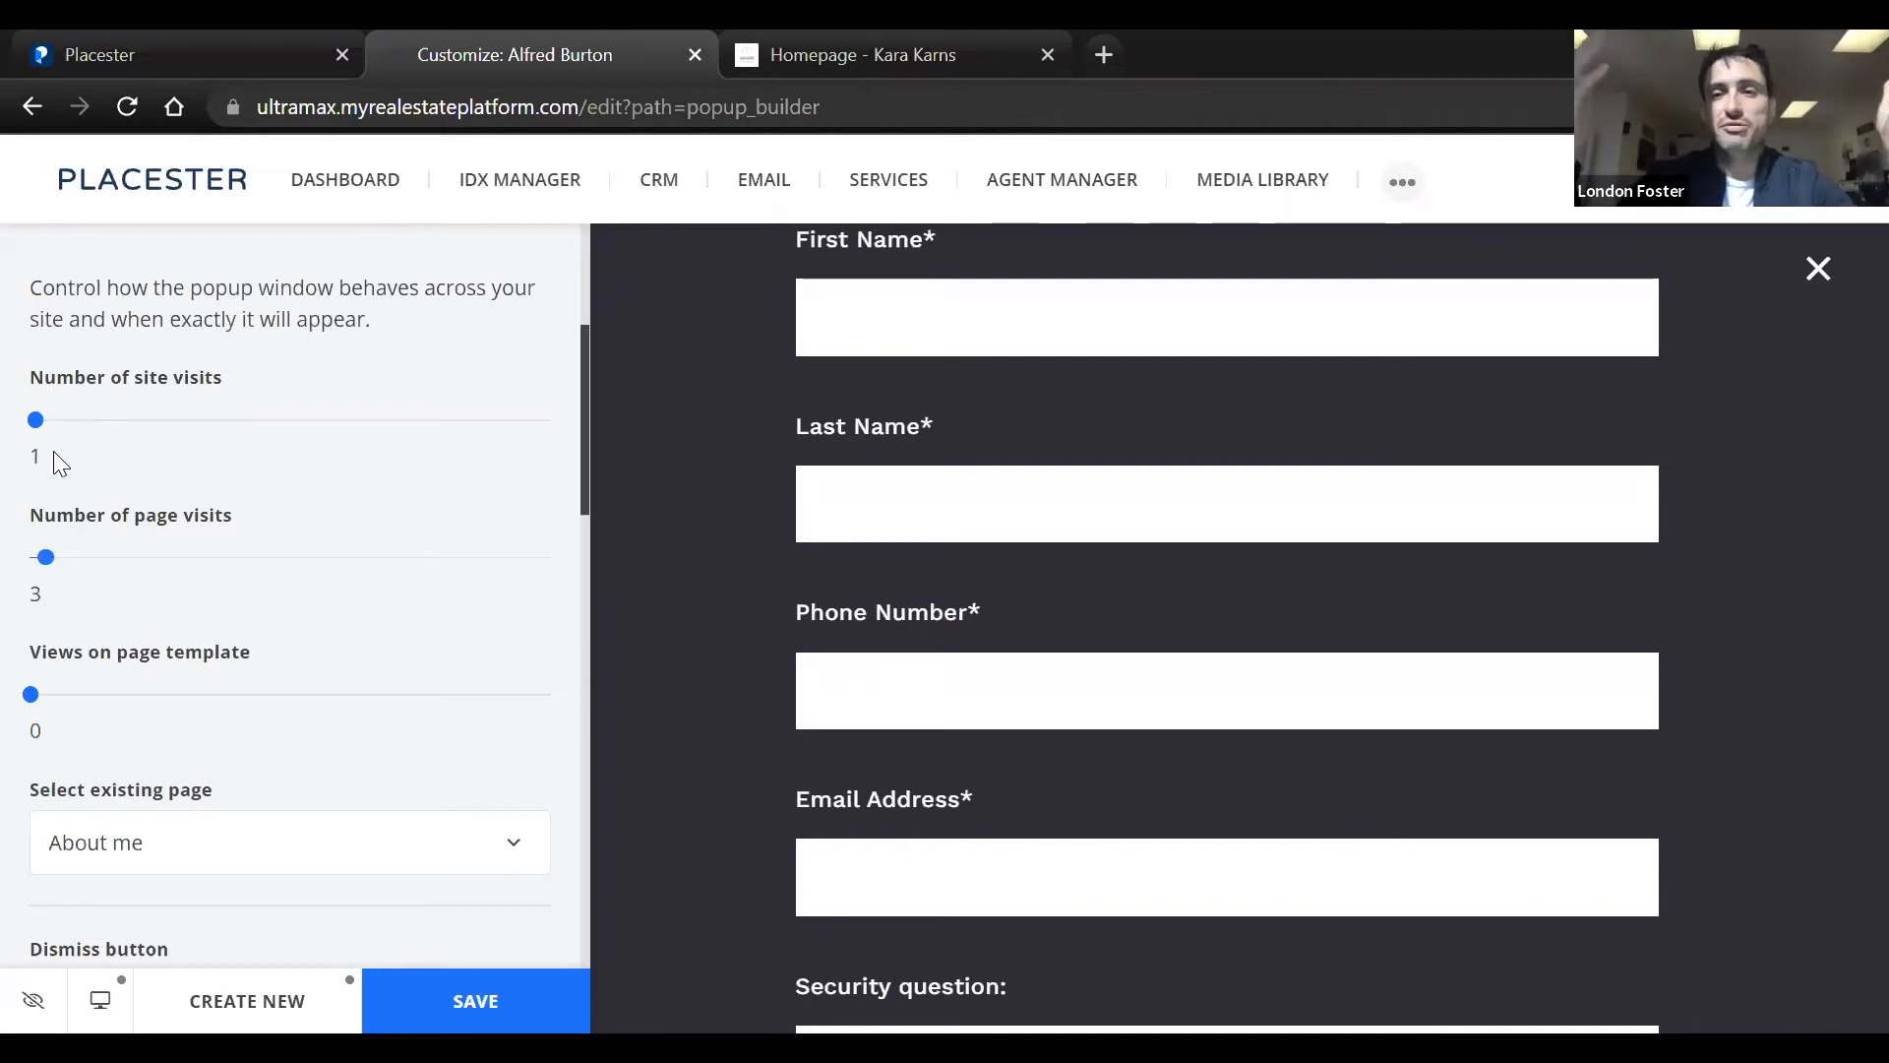
{"action": "left_click_drag", "start_coordinate": [37, 419], "coordinate": [46, 420]}
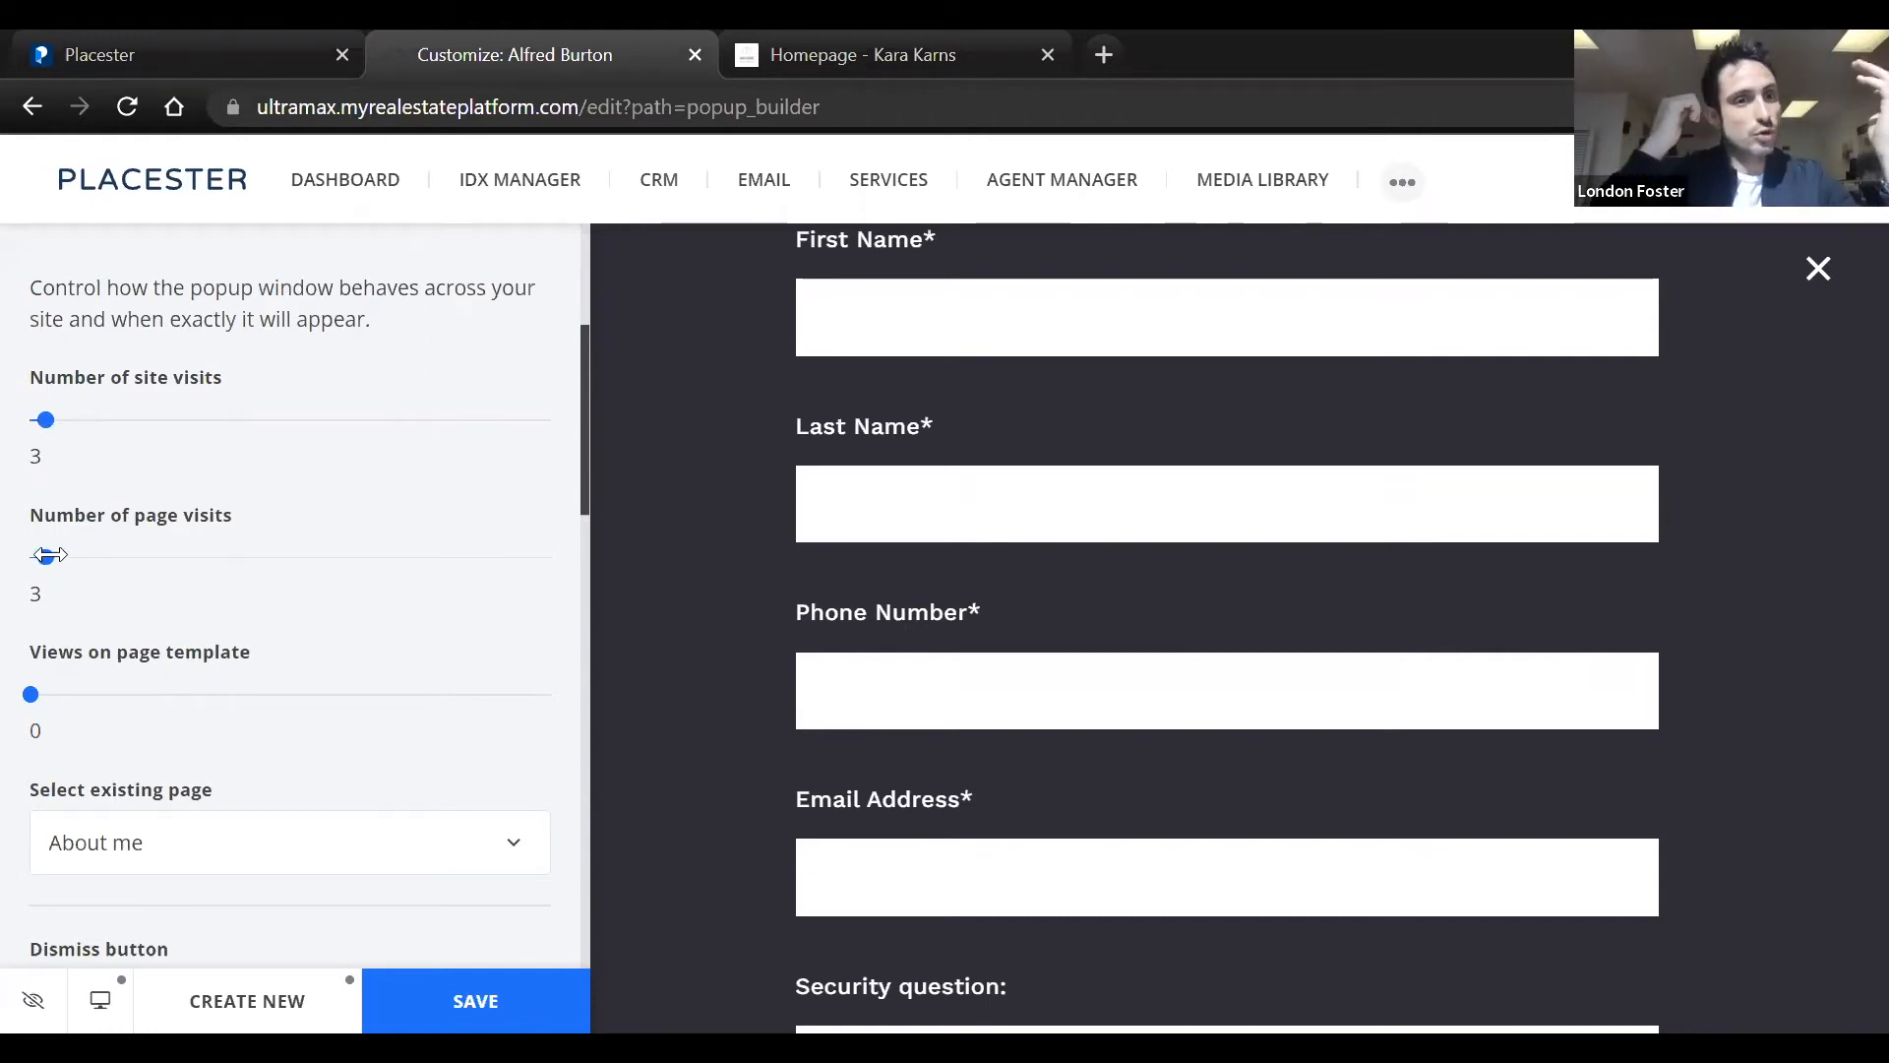
{"action": "left_click_drag", "start_coordinate": [46, 554], "coordinate": [72, 558]}
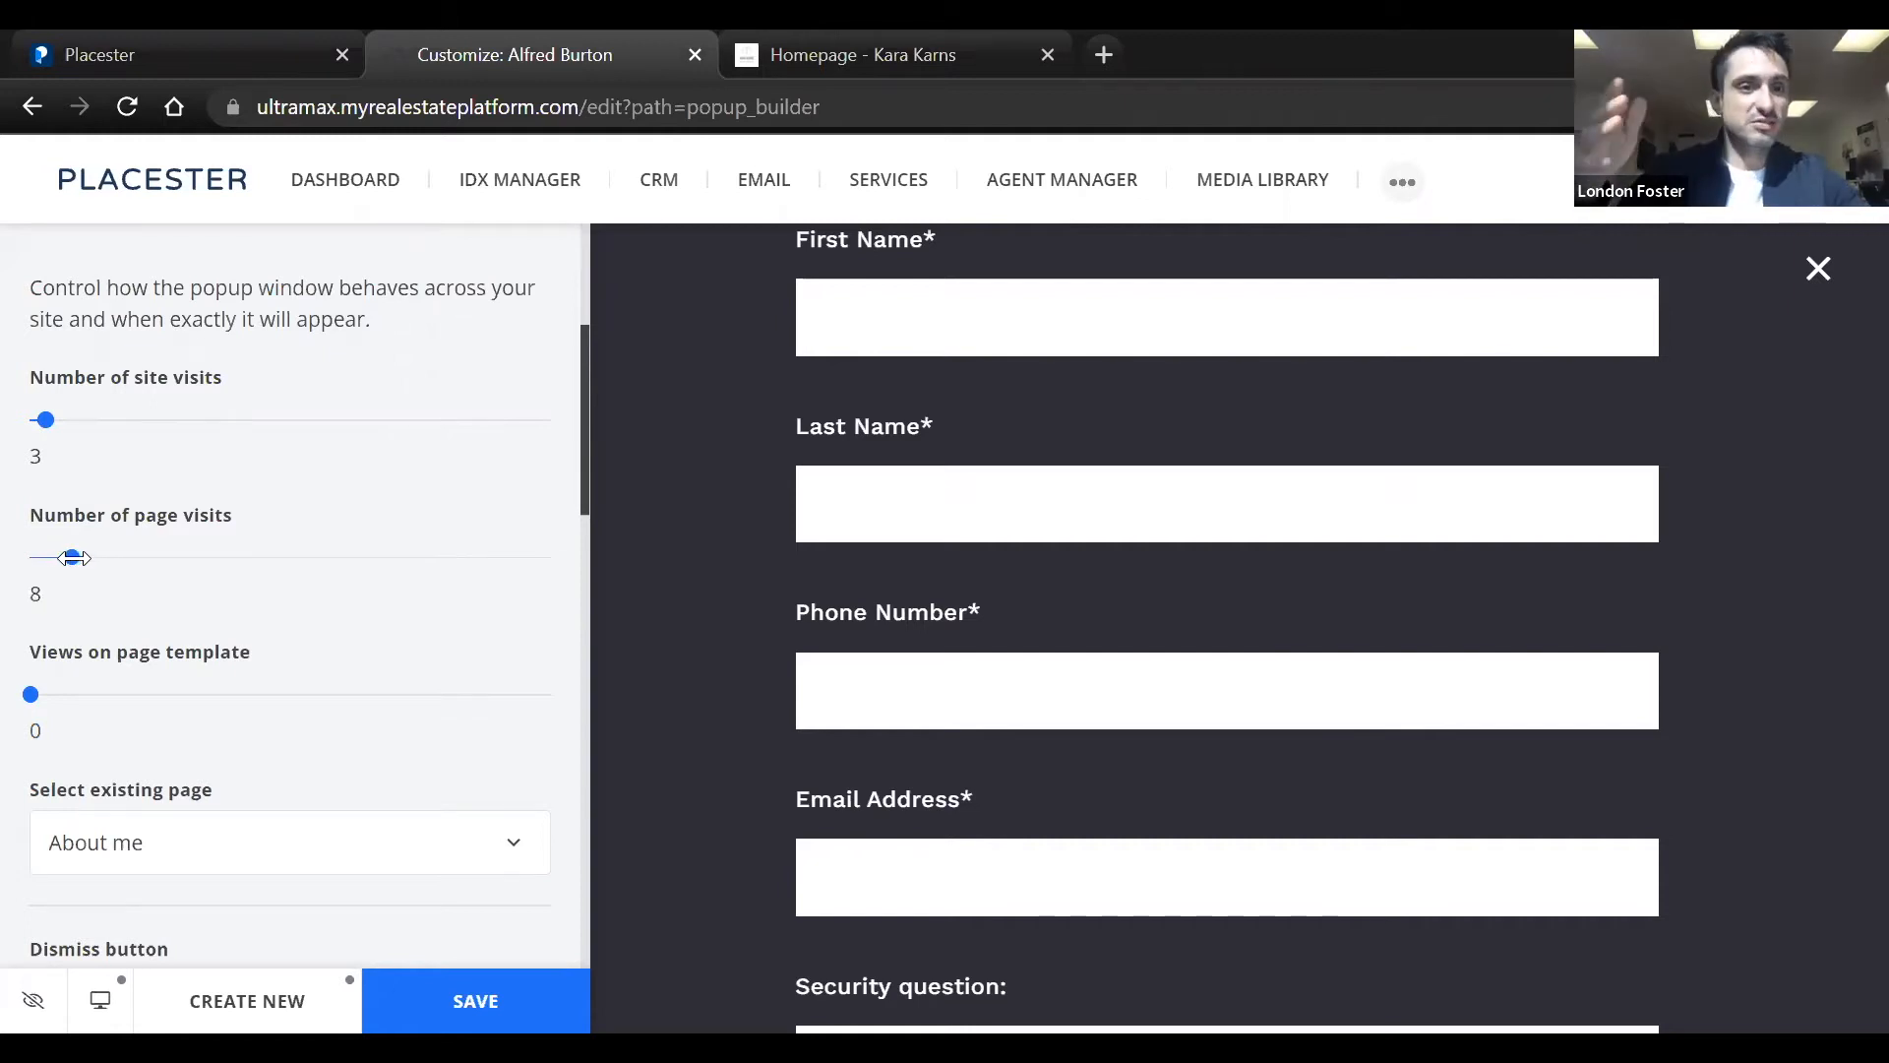
{"action": "left_click_drag", "start_coordinate": [39, 412], "coordinate": [56, 414]}
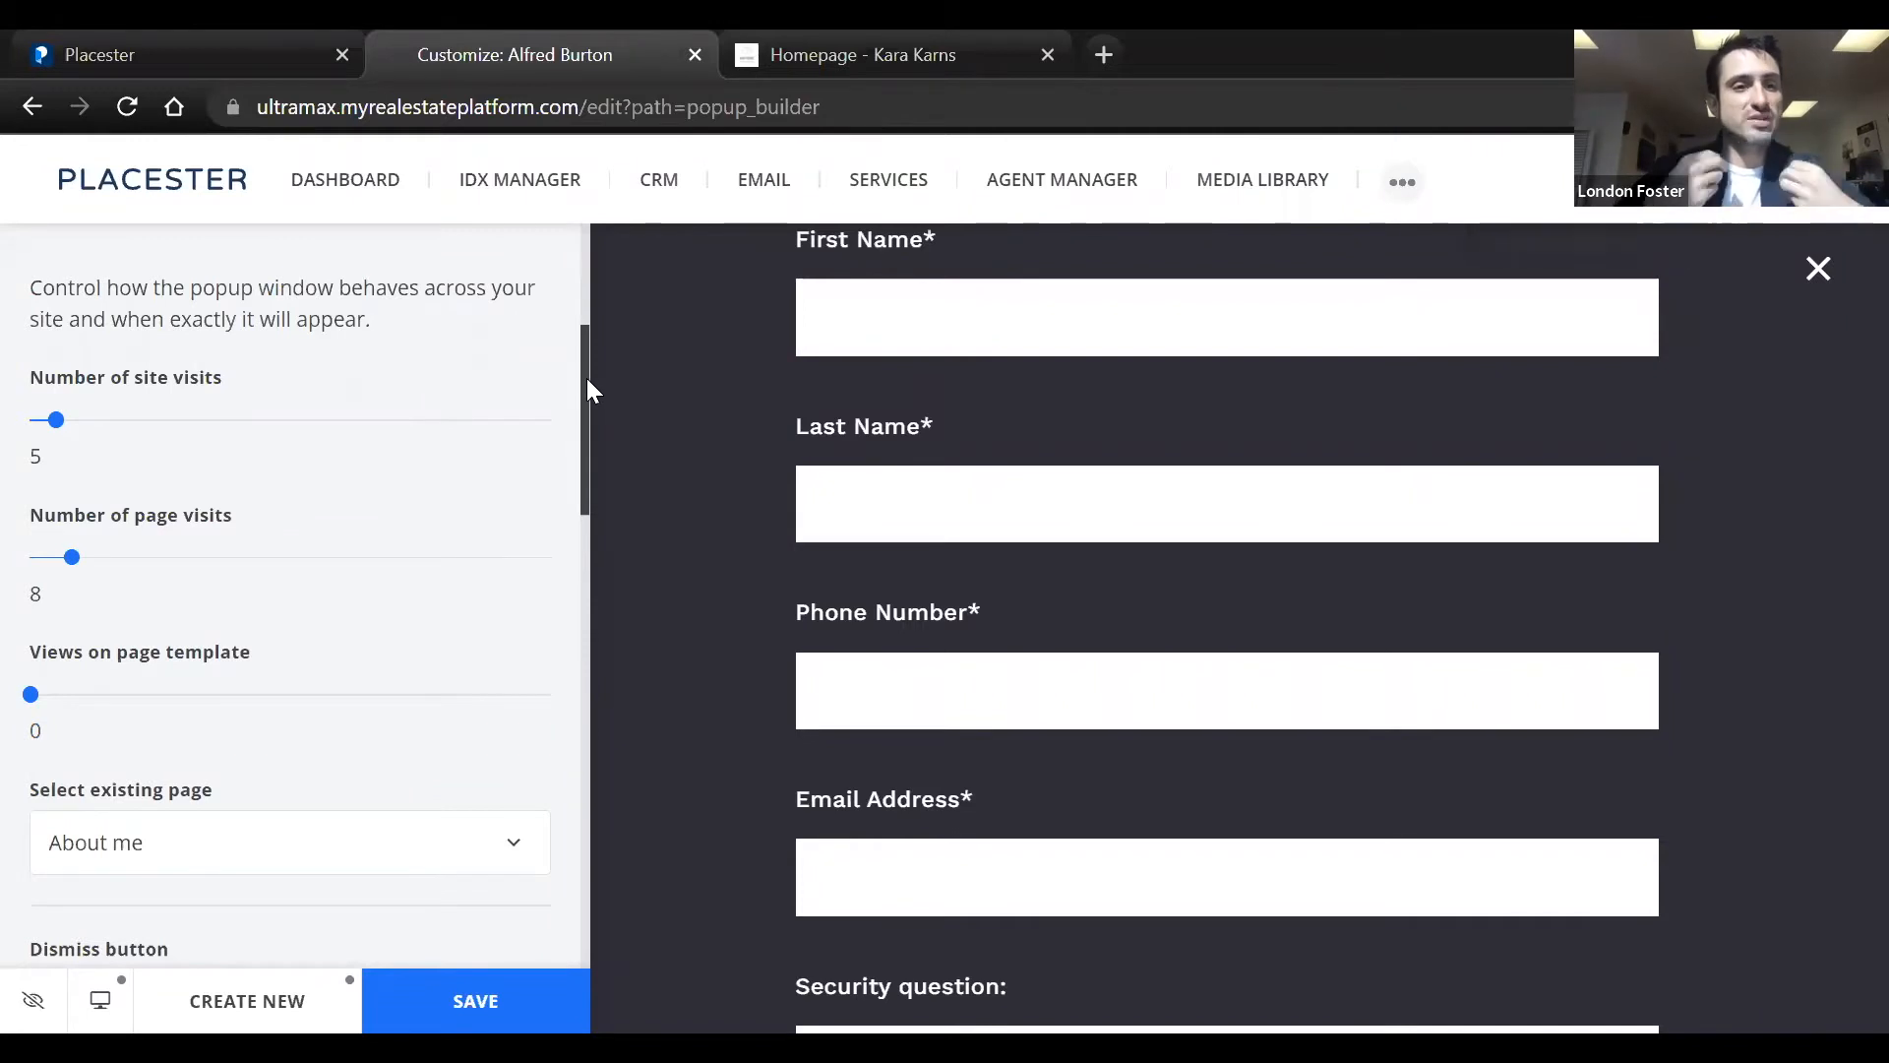
Try the Active, Aggressive and Passive popup frequency presets, and return the frequency to Custom
{"action": "scroll", "coordinate": [580, 379], "scroll_direction": "down", "scroll_amount": 1}
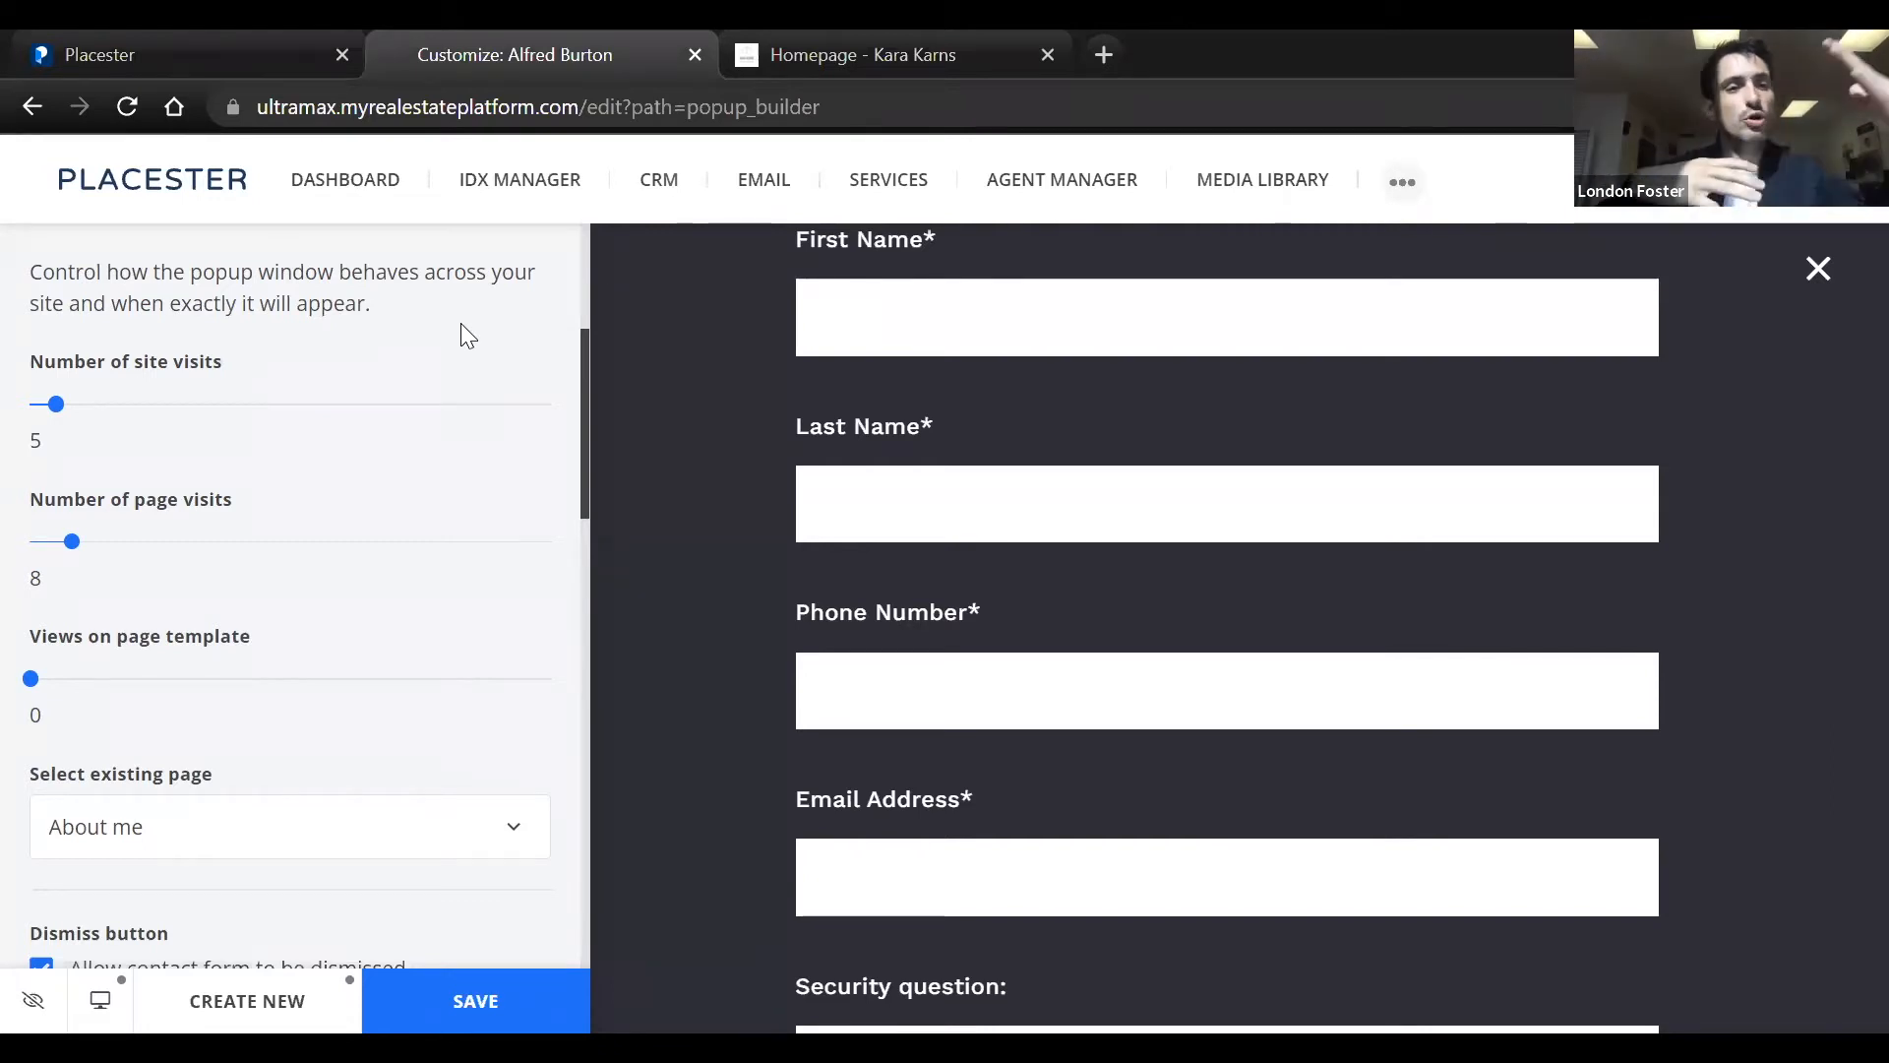
{"action": "scroll", "coordinate": [486, 356], "scroll_direction": "up", "scroll_amount": 4}
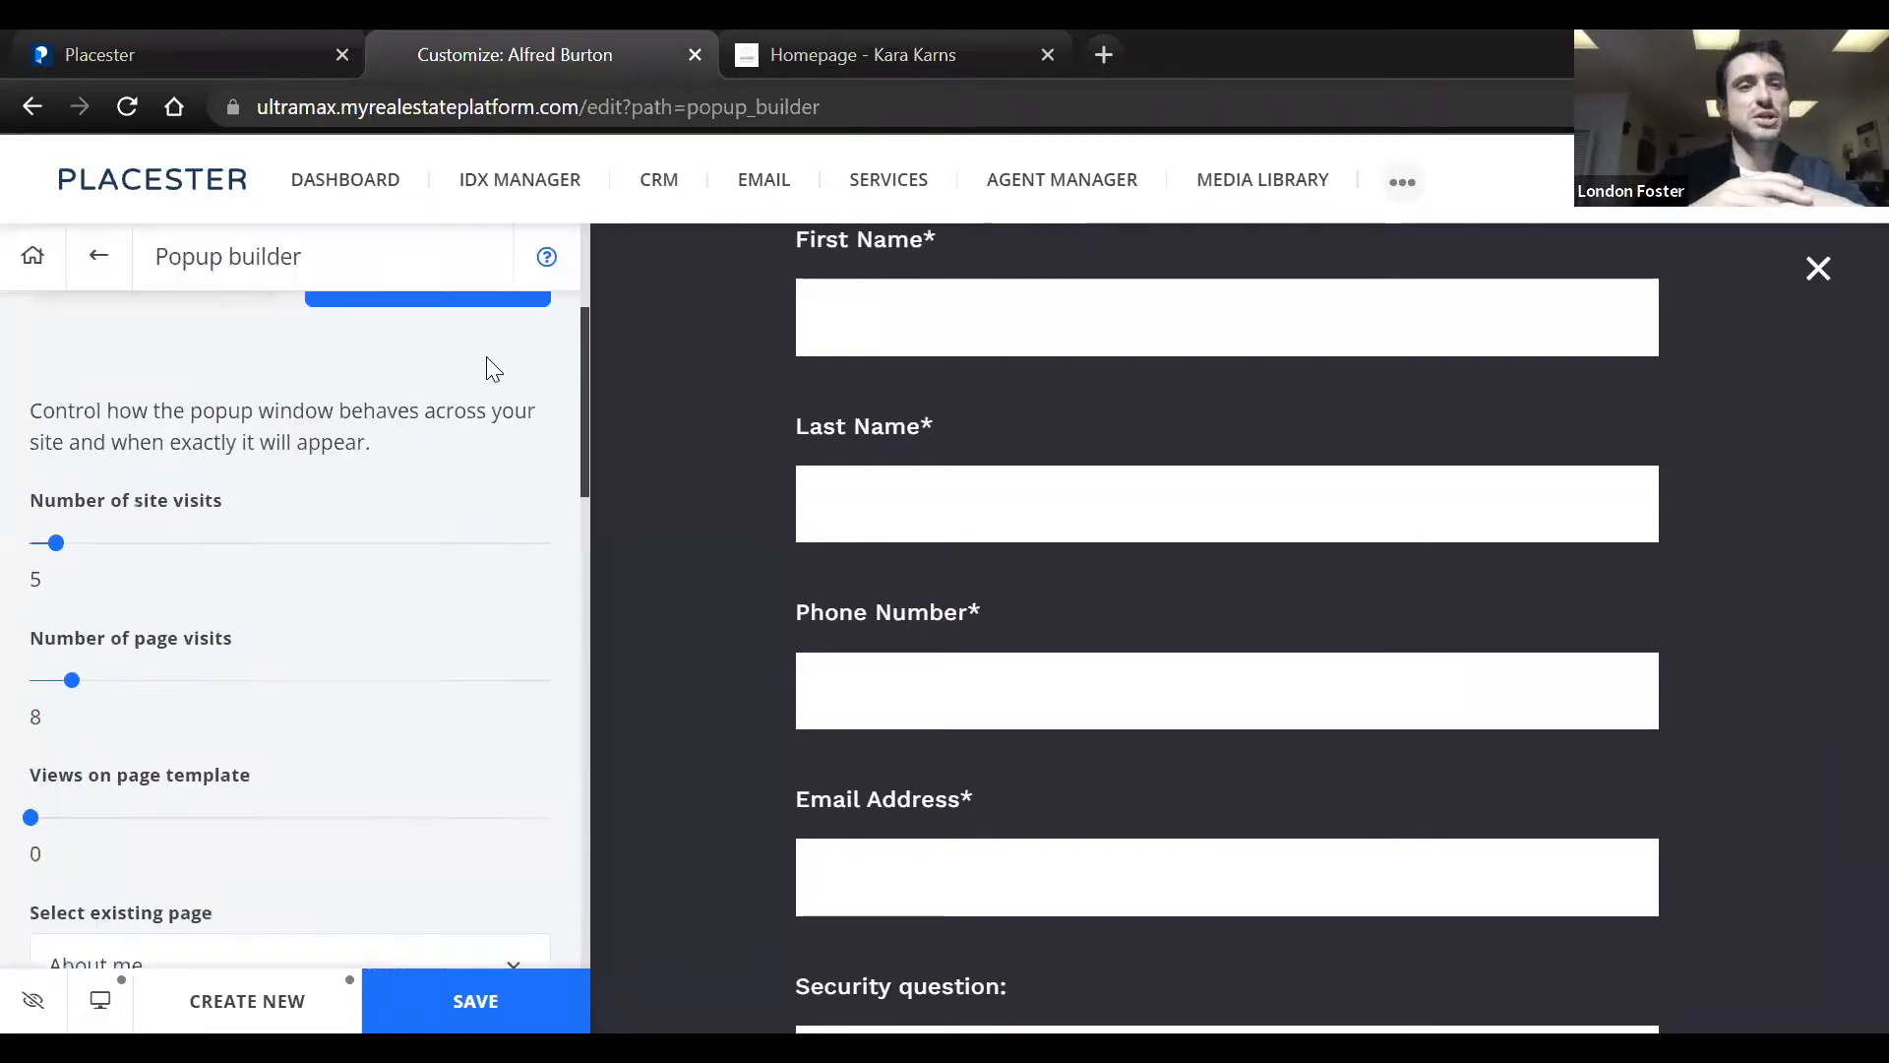
{"action": "left_click", "coordinate": [349, 462]}
{"action": "left_click", "coordinate": [232, 566]}
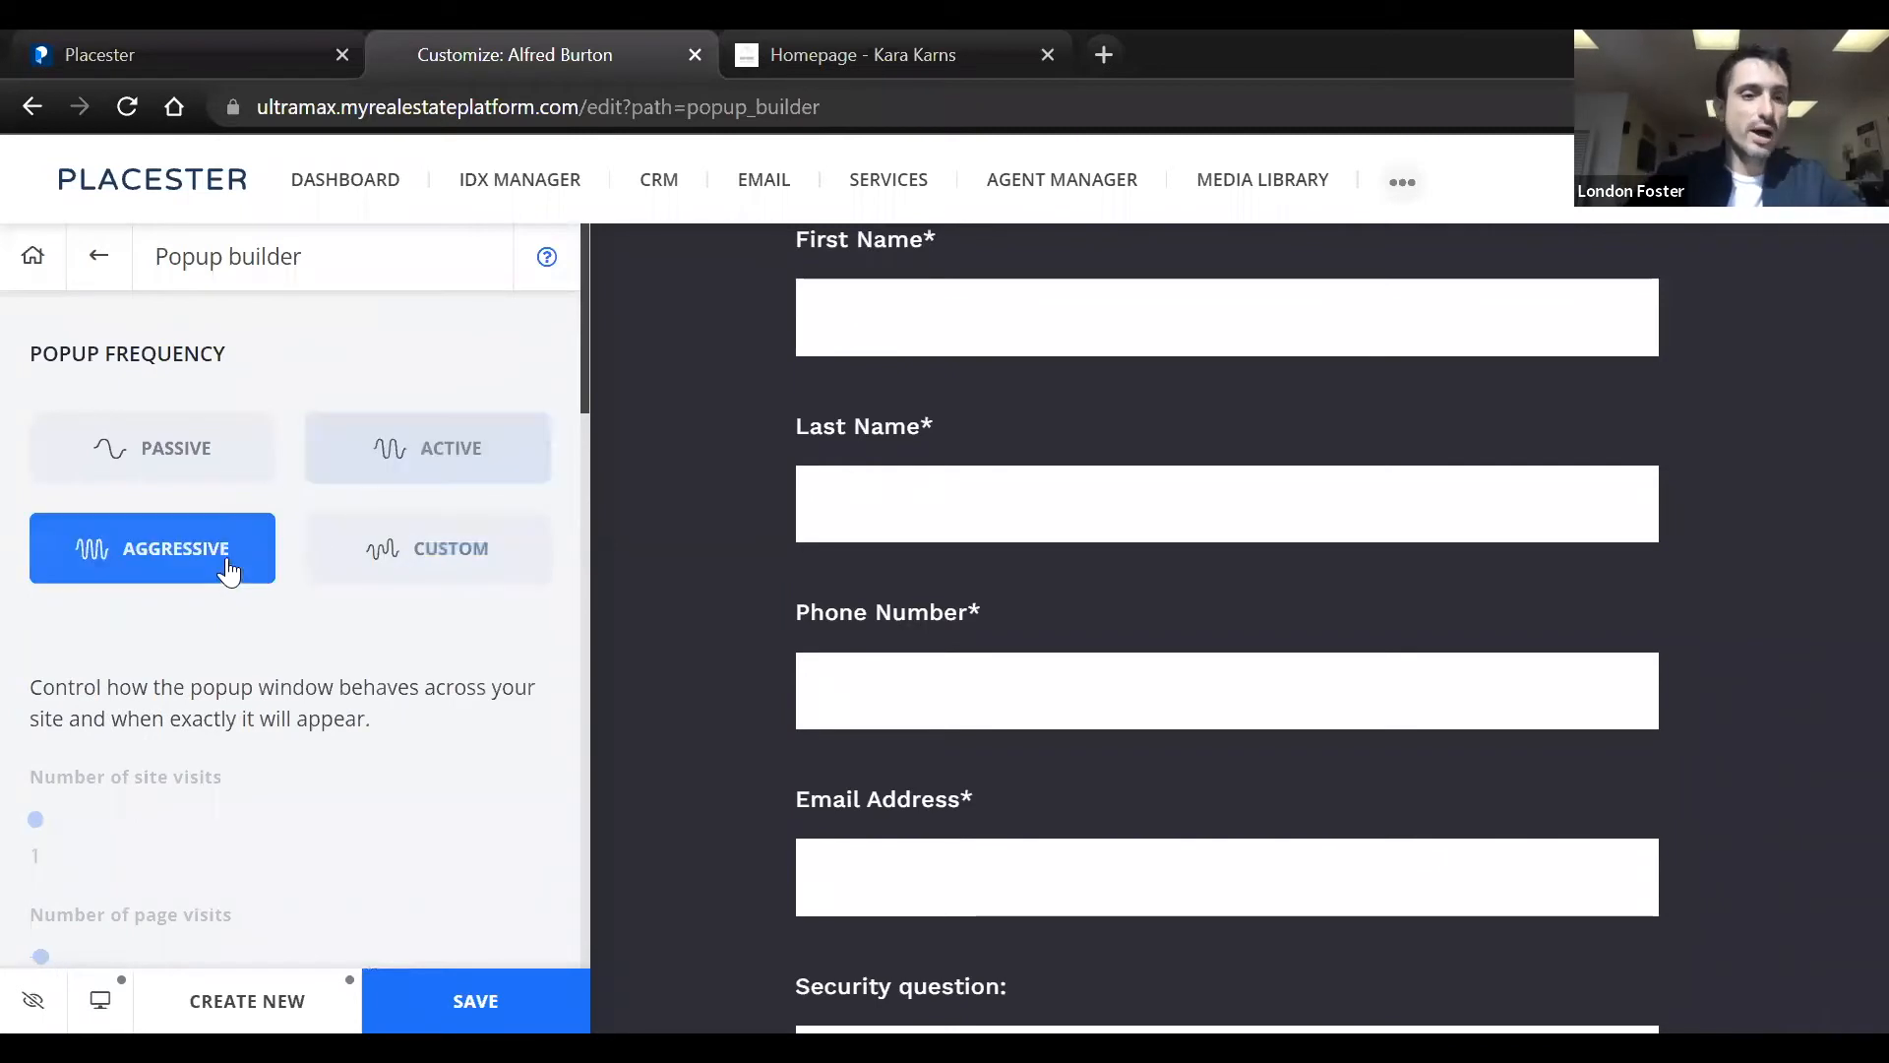
{"action": "left_click", "coordinate": [178, 460]}
{"action": "left_click", "coordinate": [435, 583]}
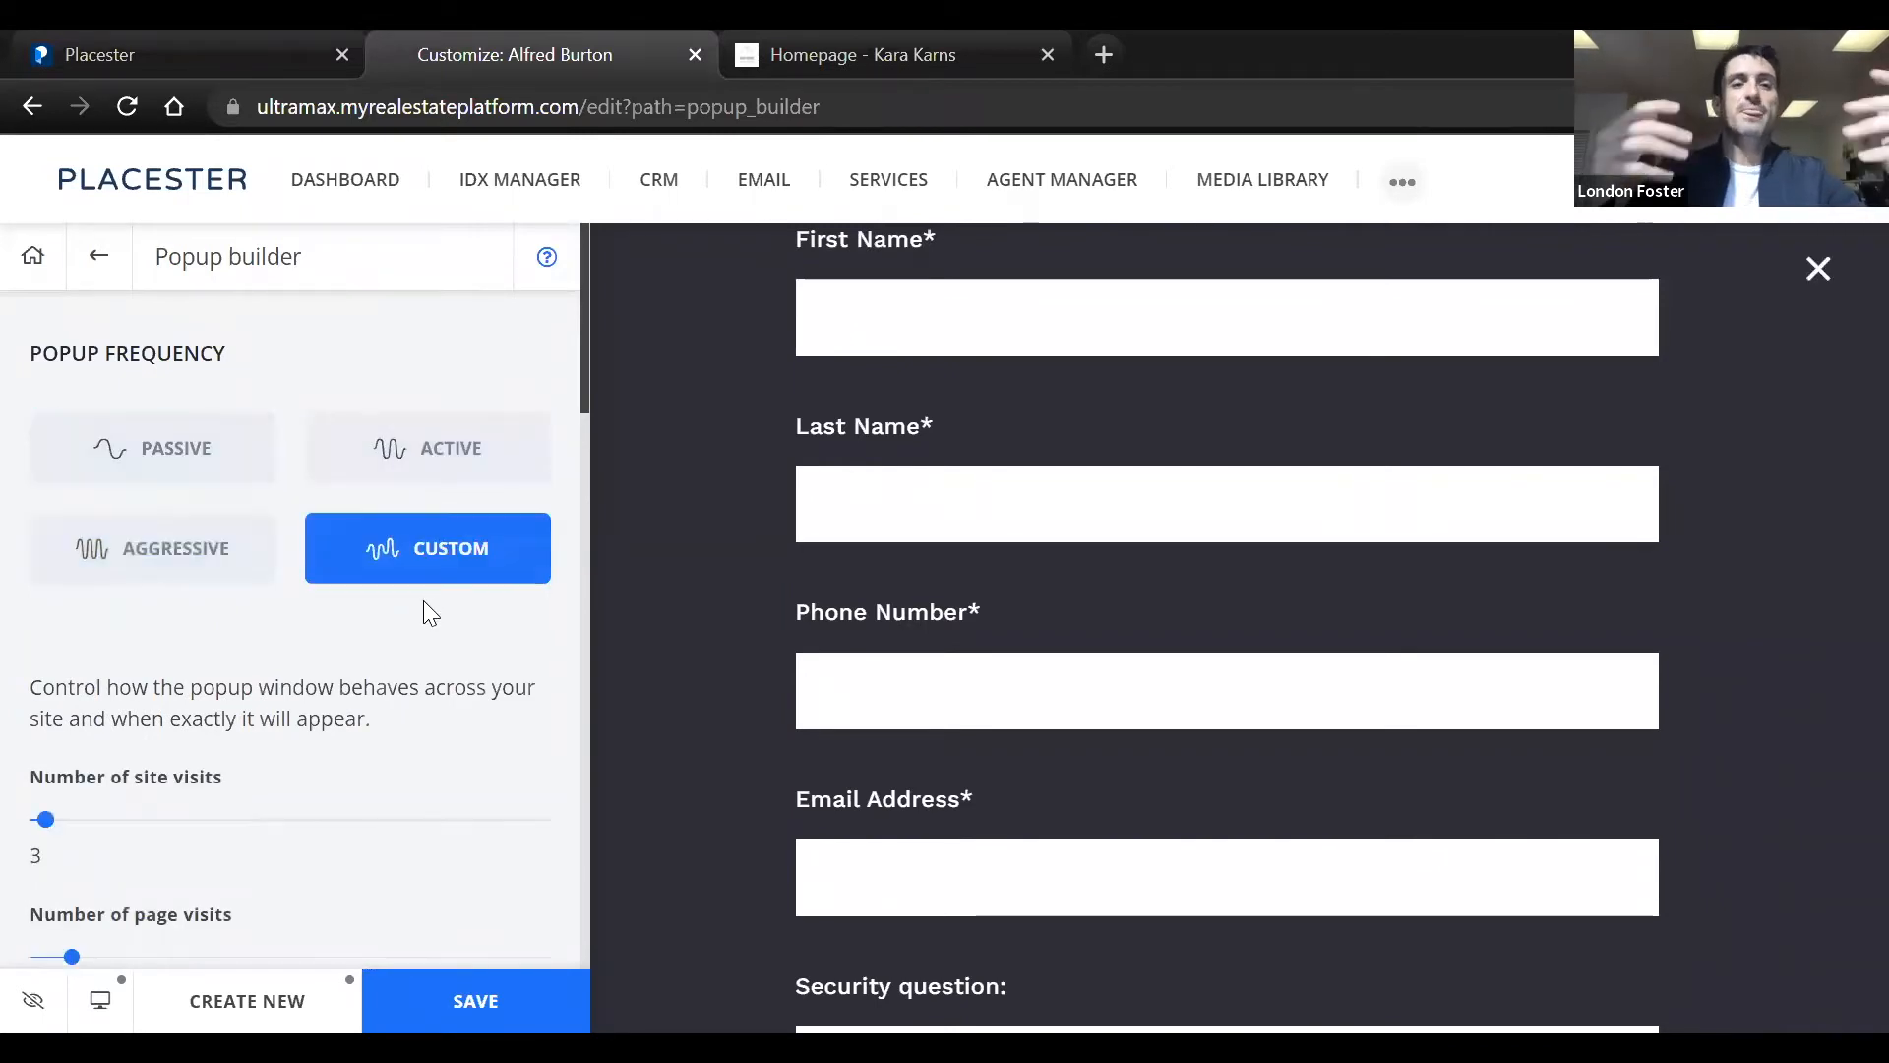
Review the custom popup triggers, the dismiss option and the contact form's existing fields
{"action": "scroll", "coordinate": [424, 603], "scroll_direction": "down", "scroll_amount": 3}
{"action": "scroll", "coordinate": [423, 602], "scroll_direction": "down", "scroll_amount": 3}
{"action": "scroll", "coordinate": [423, 602], "scroll_direction": "up", "scroll_amount": 3}
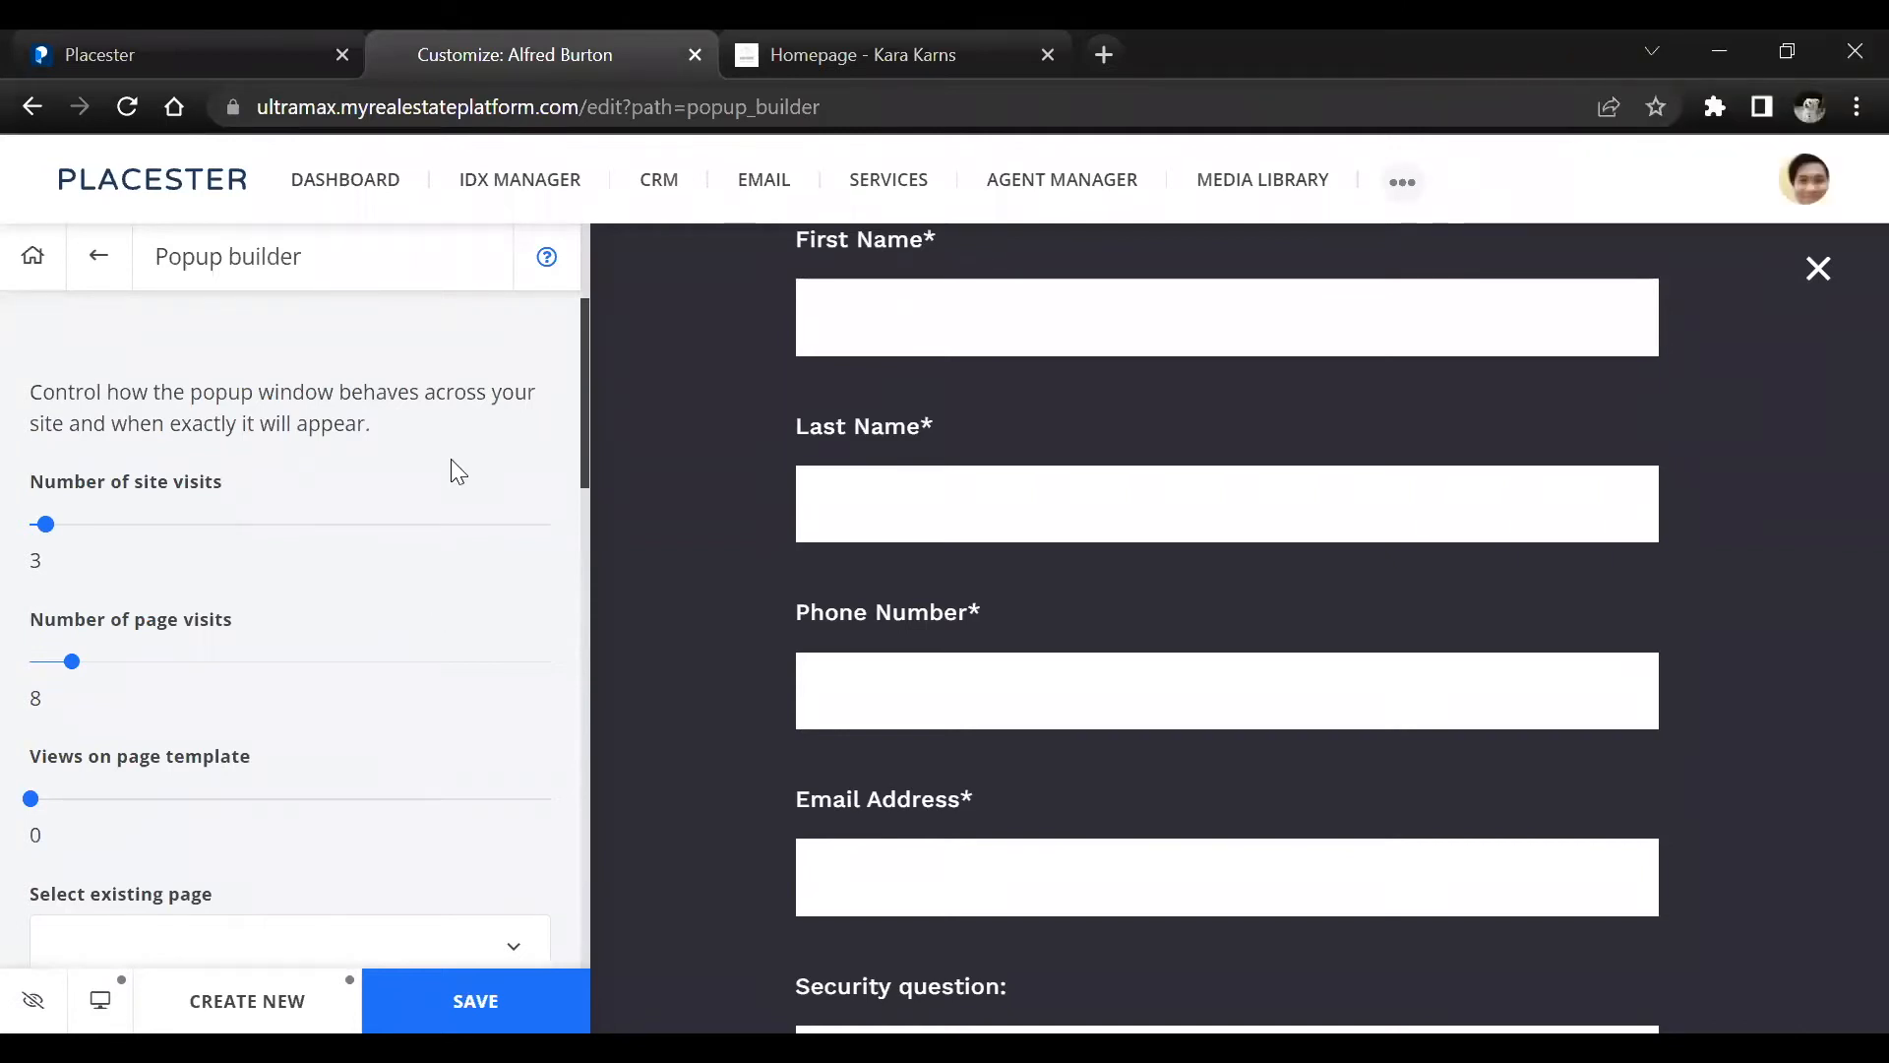
{"action": "scroll", "coordinate": [453, 469], "scroll_direction": "down", "scroll_amount": 2}
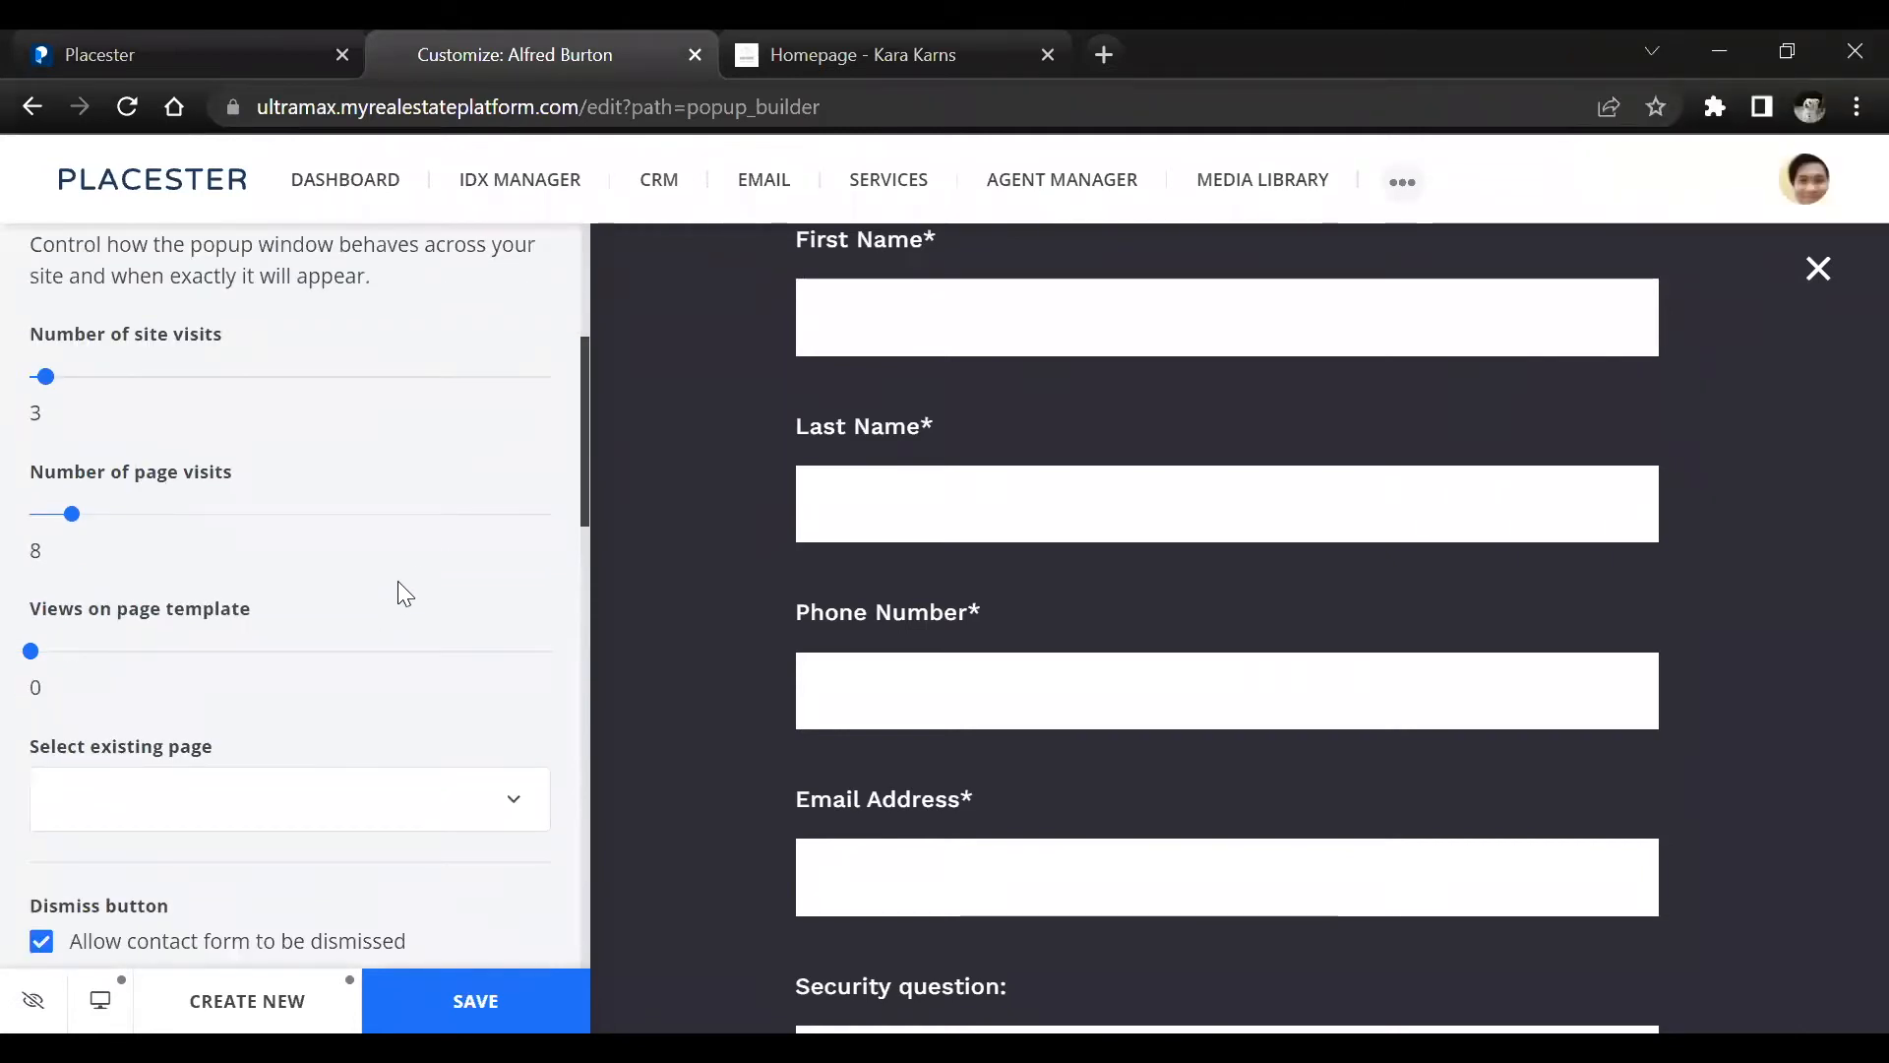
{"action": "scroll", "coordinate": [392, 588], "scroll_direction": "down", "scroll_amount": 2}
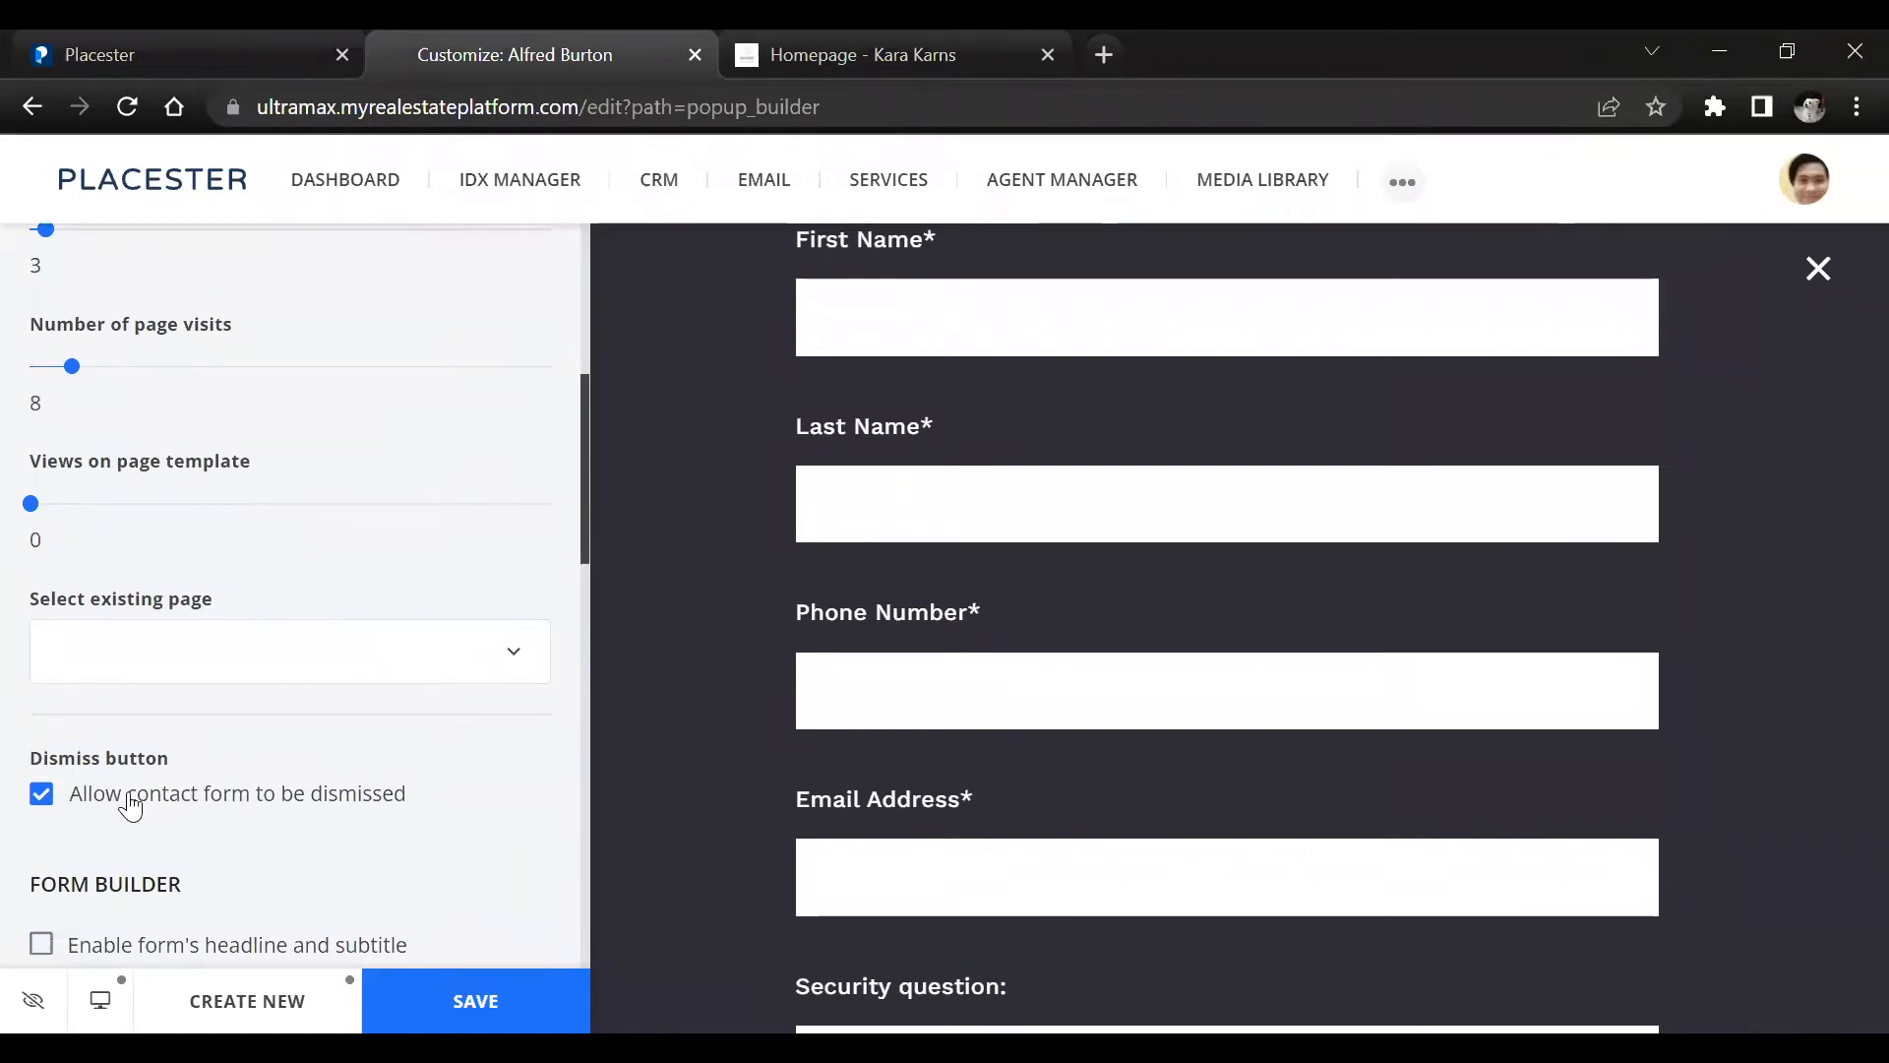
{"action": "scroll", "coordinate": [126, 801], "scroll_direction": "down", "scroll_amount": 3}
{"action": "scroll", "coordinate": [121, 615], "scroll_direction": "down", "scroll_amount": 5}
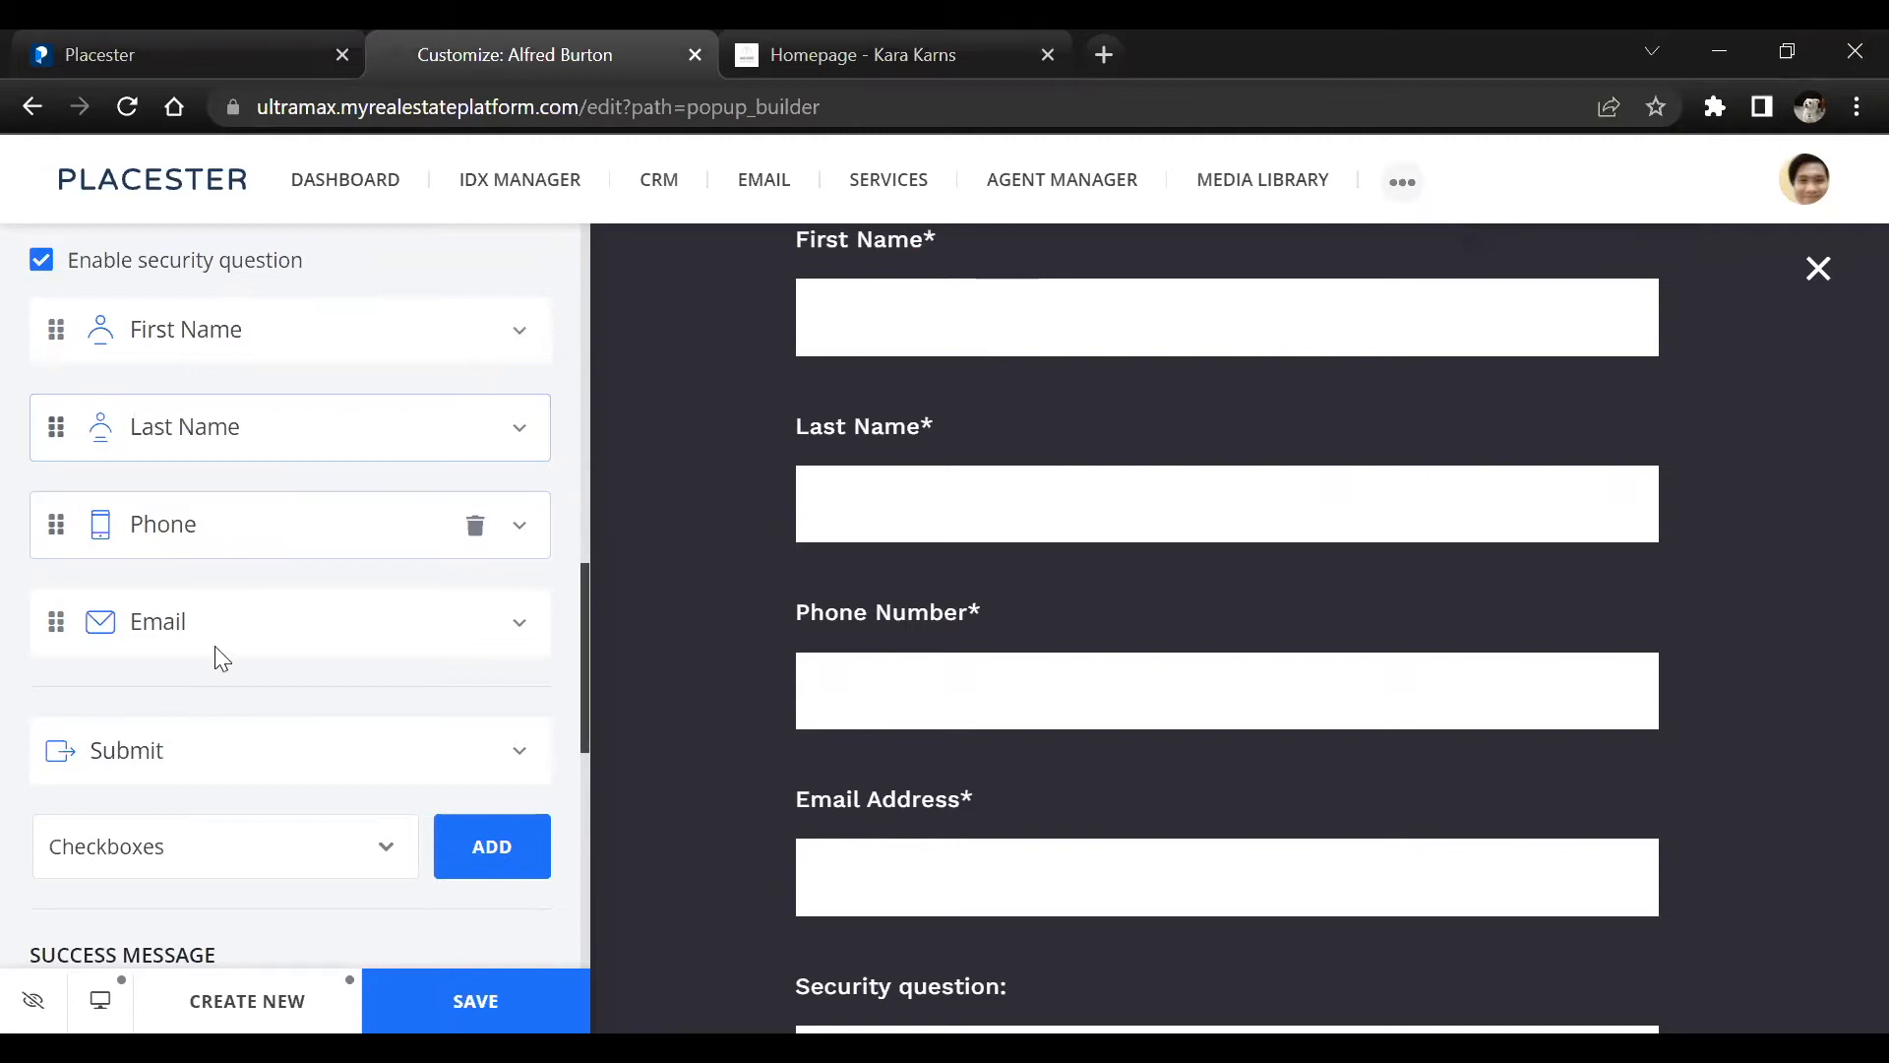
Look through all the field types available for the popup form without adding any, and close the list
{"action": "scroll", "coordinate": [211, 708], "scroll_direction": "down", "scroll_amount": 2}
{"action": "left_click", "coordinate": [210, 706]}
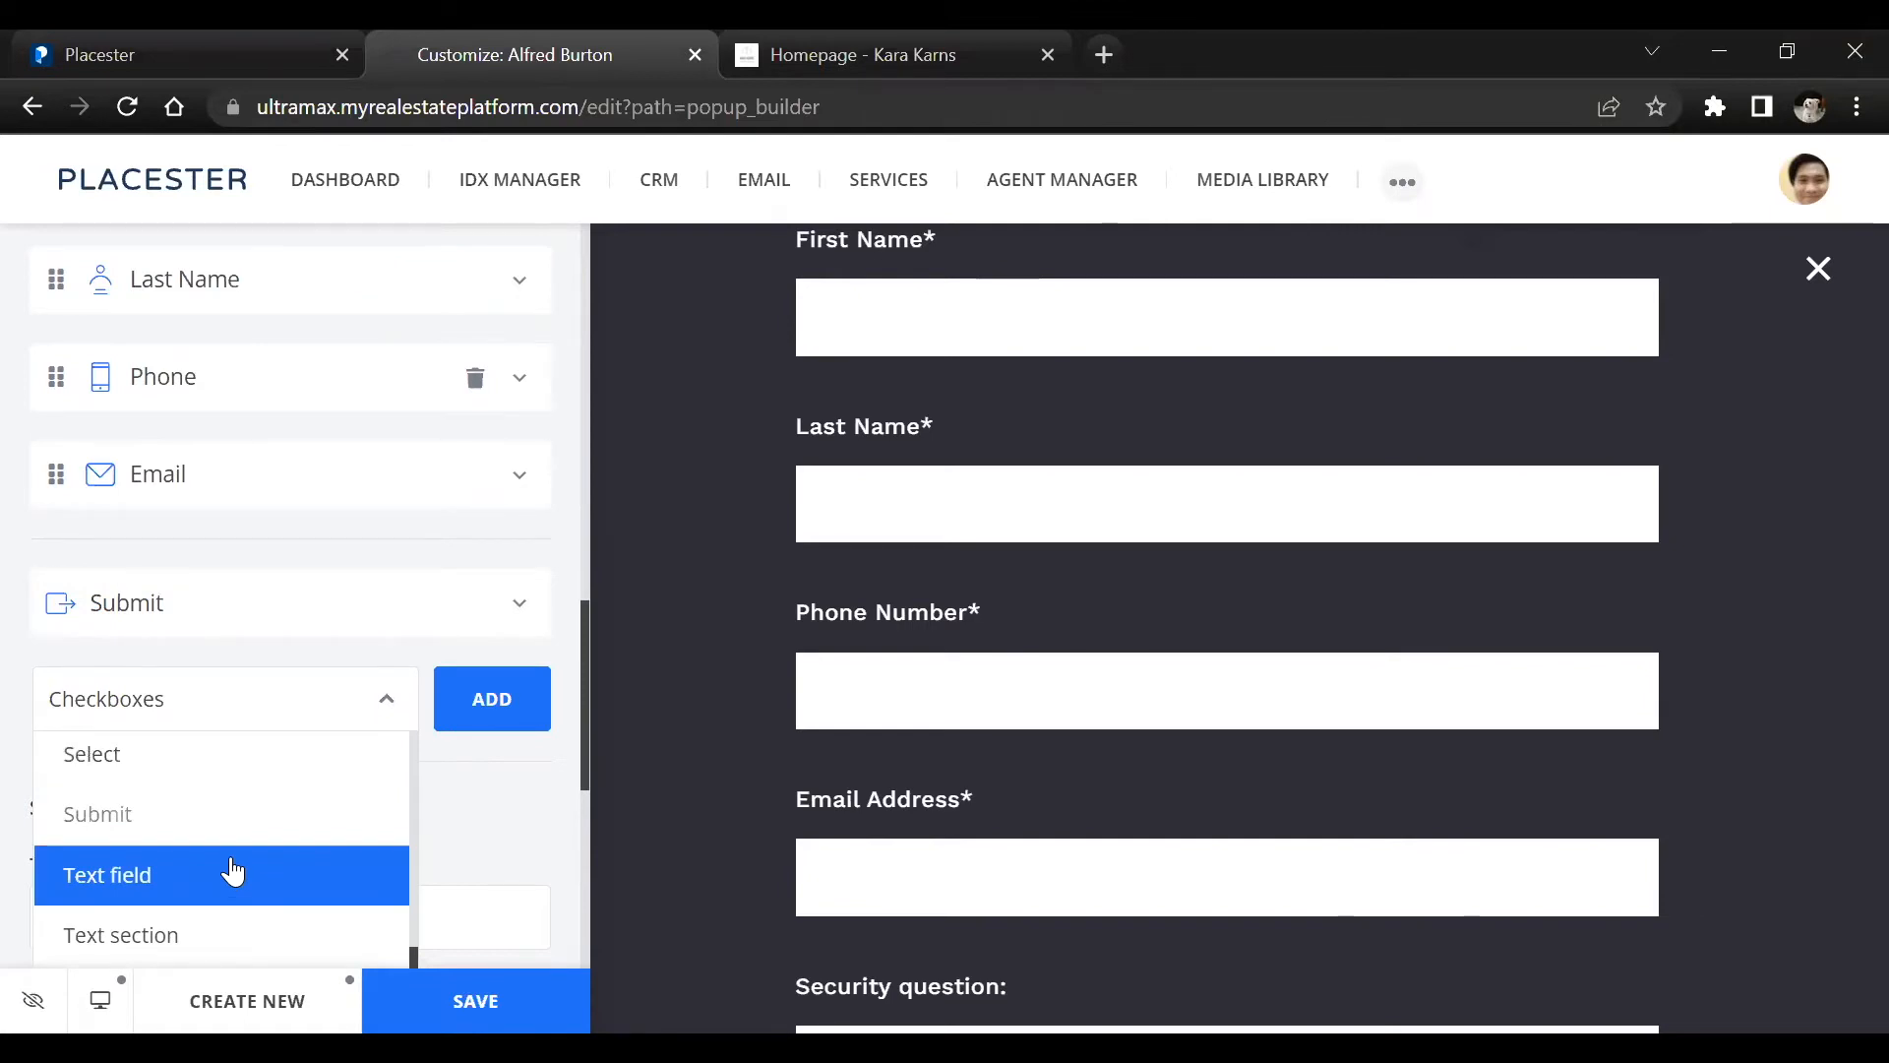
{"action": "scroll", "coordinate": [224, 883], "scroll_direction": "down", "scroll_amount": 2}
{"action": "scroll", "coordinate": [241, 719], "scroll_direction": "down", "scroll_amount": 3}
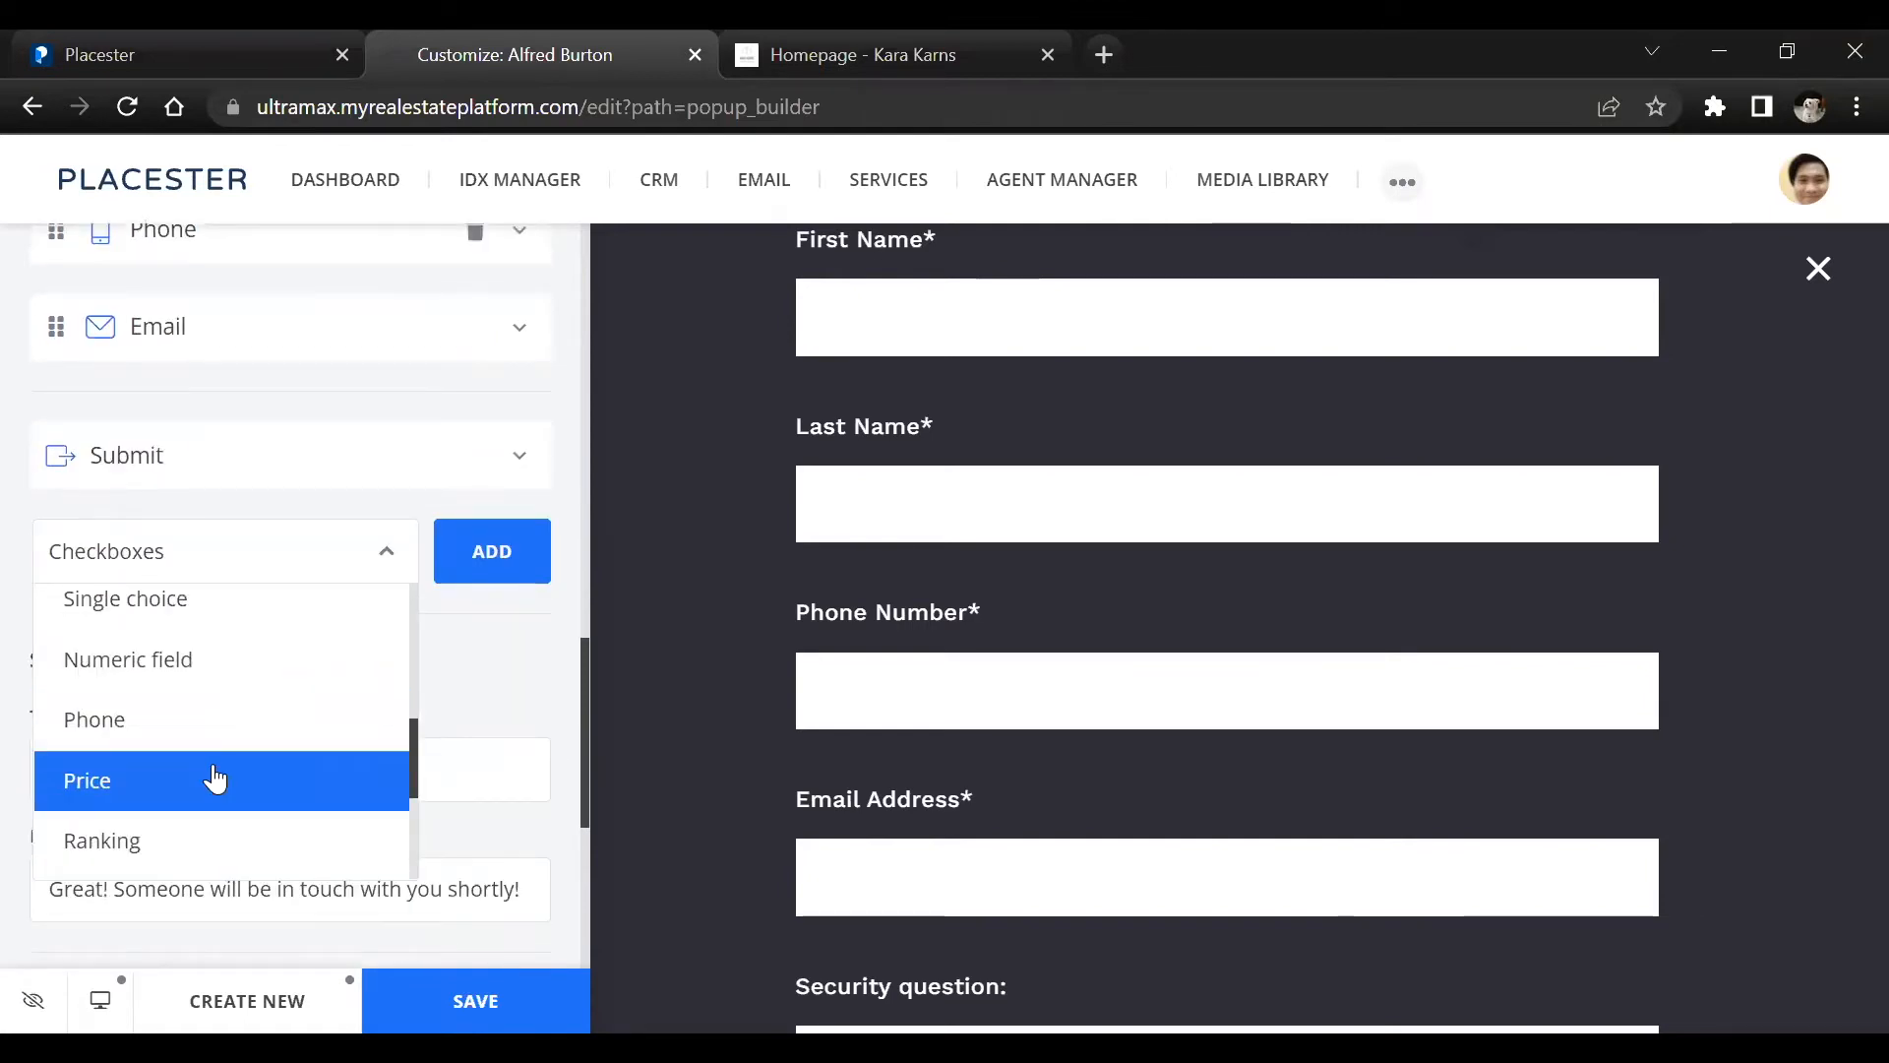
{"action": "scroll", "coordinate": [214, 757], "scroll_direction": "up", "scroll_amount": 2}
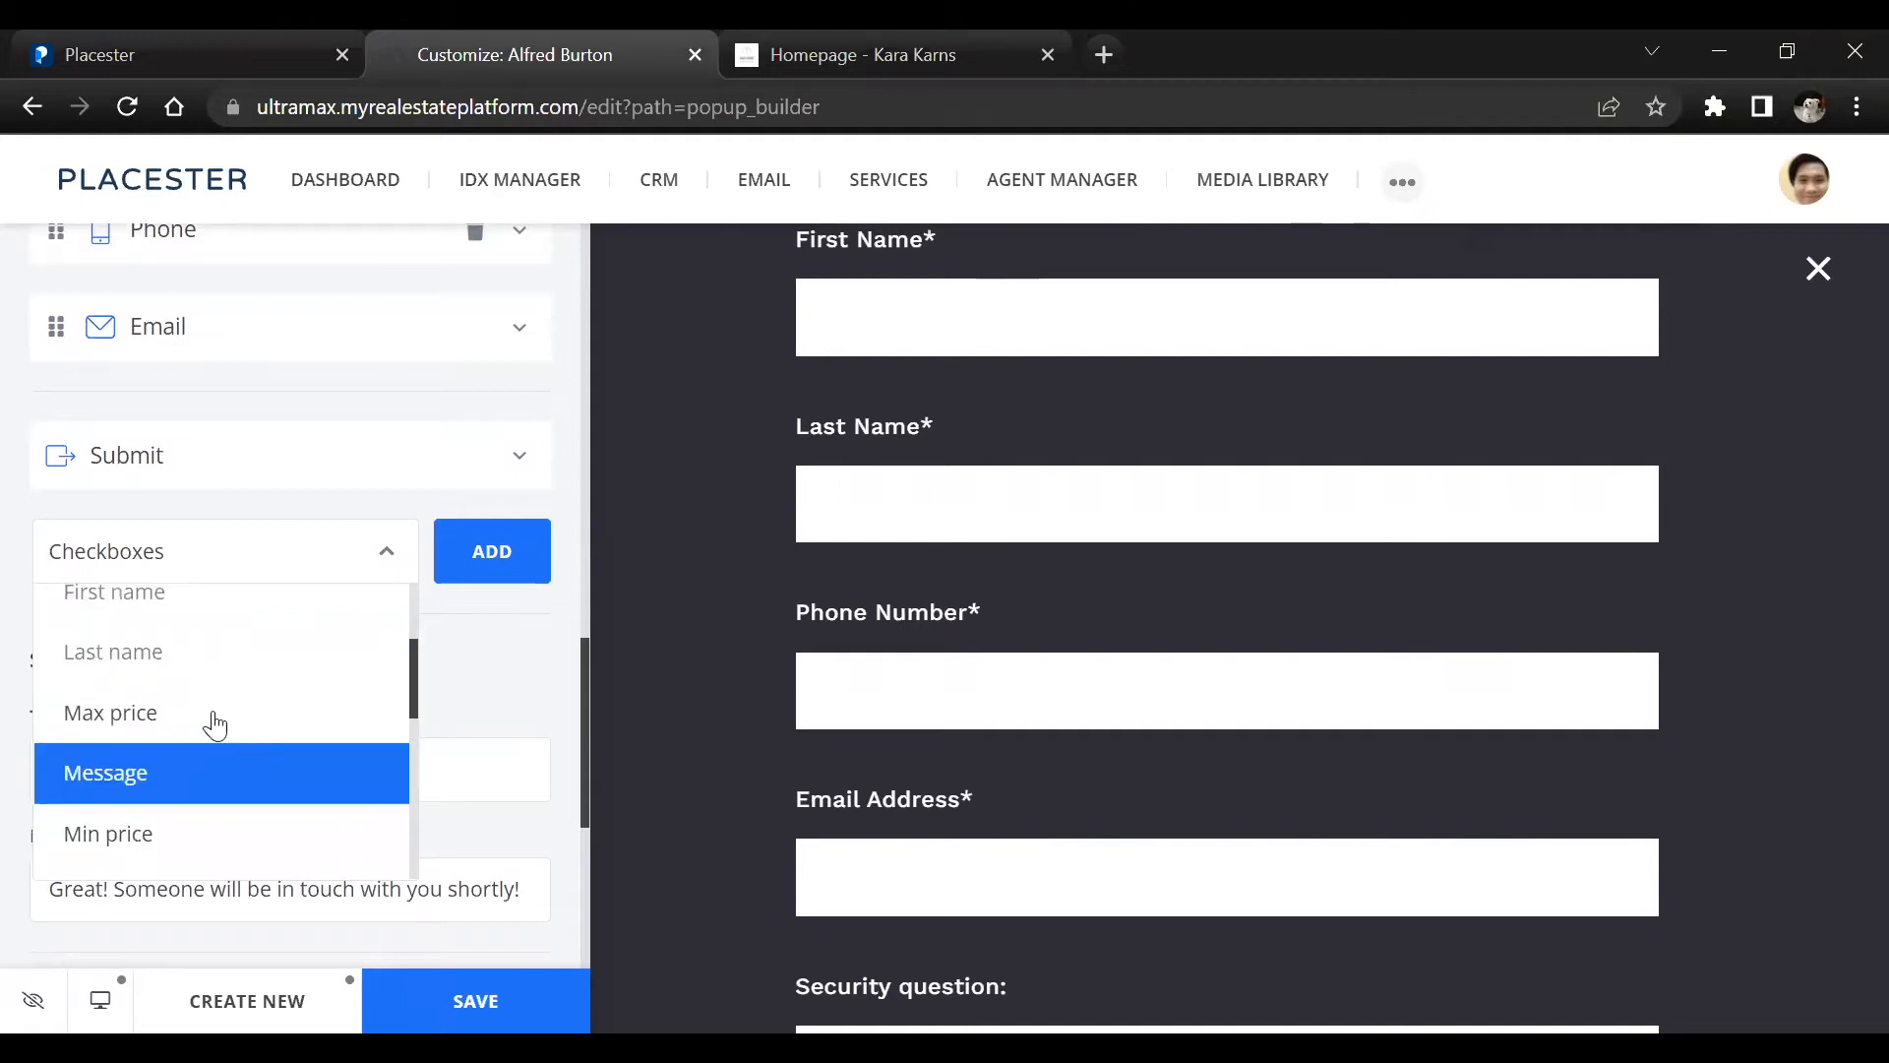
{"action": "scroll", "coordinate": [212, 713], "scroll_direction": "up", "scroll_amount": 1}
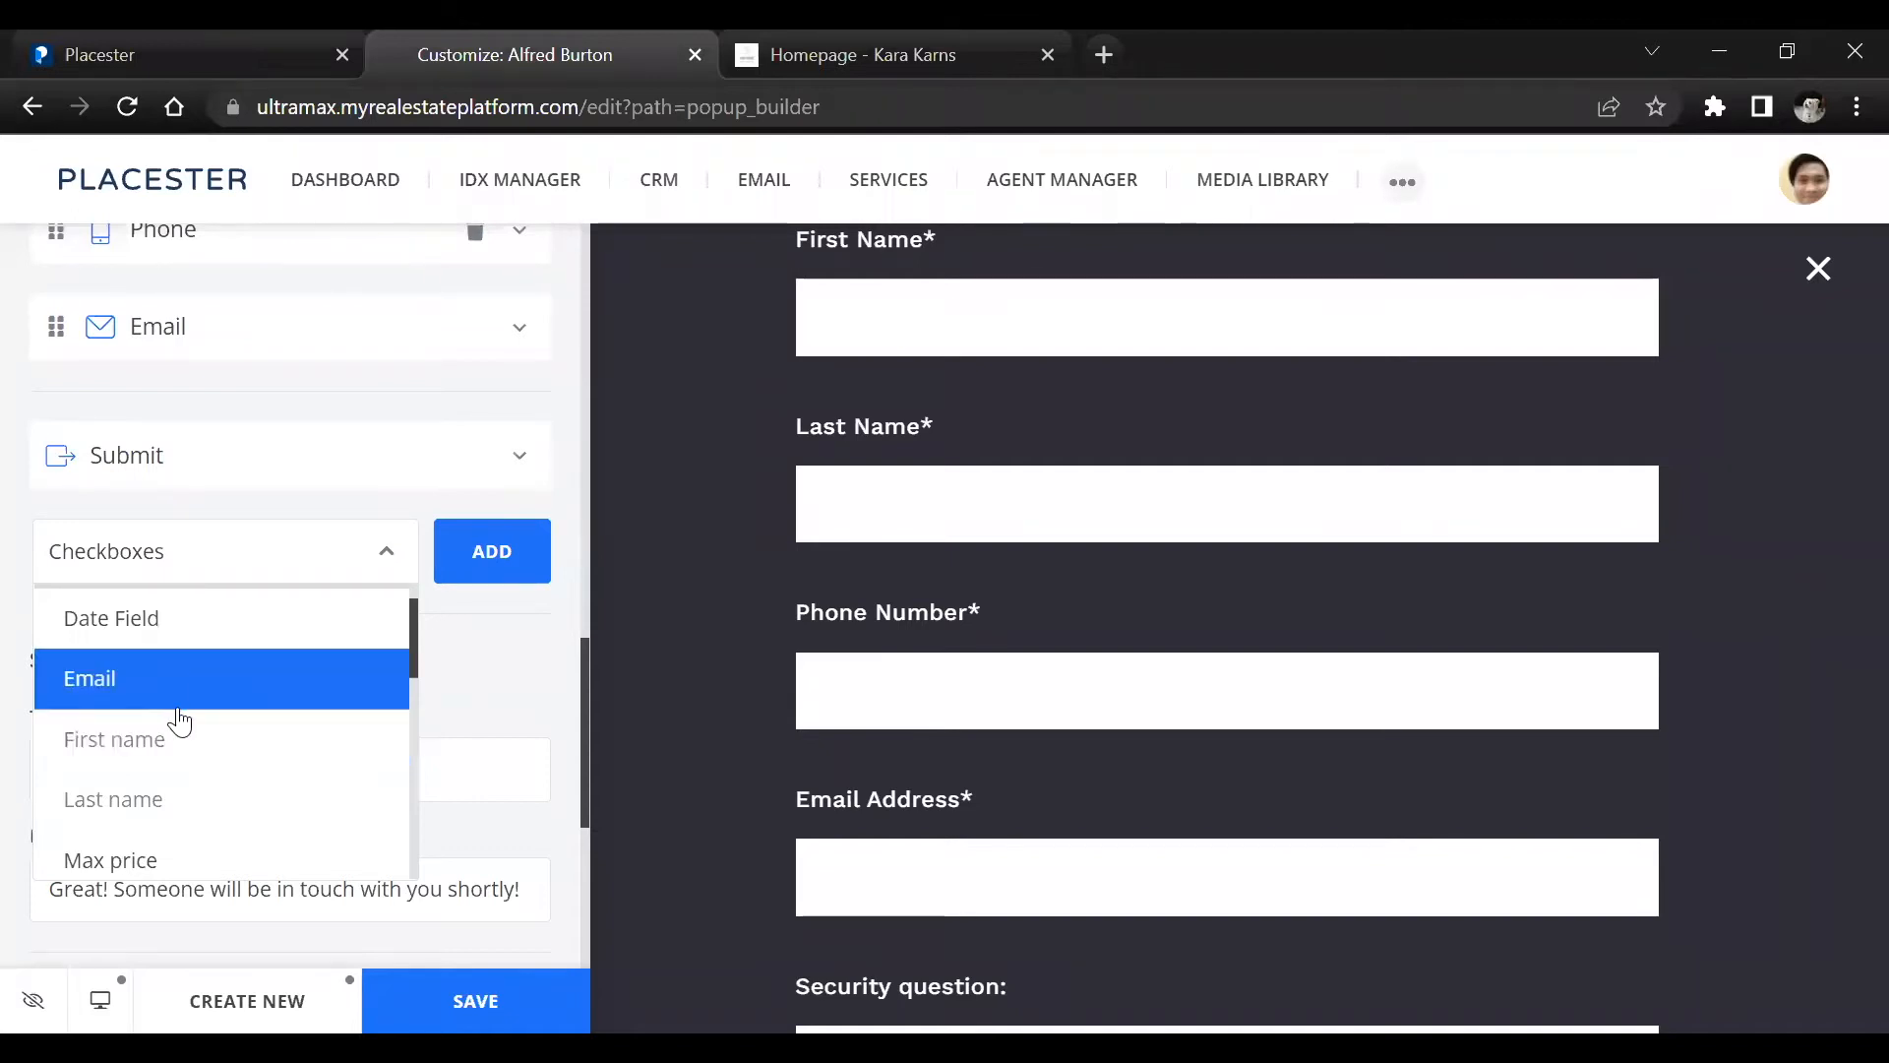
{"action": "scroll", "coordinate": [179, 706], "scroll_direction": "down", "scroll_amount": 1}
{"action": "scroll", "coordinate": [184, 713], "scroll_direction": "down", "scroll_amount": 1}
{"action": "scroll", "coordinate": [189, 713], "scroll_direction": "up", "scroll_amount": 2}
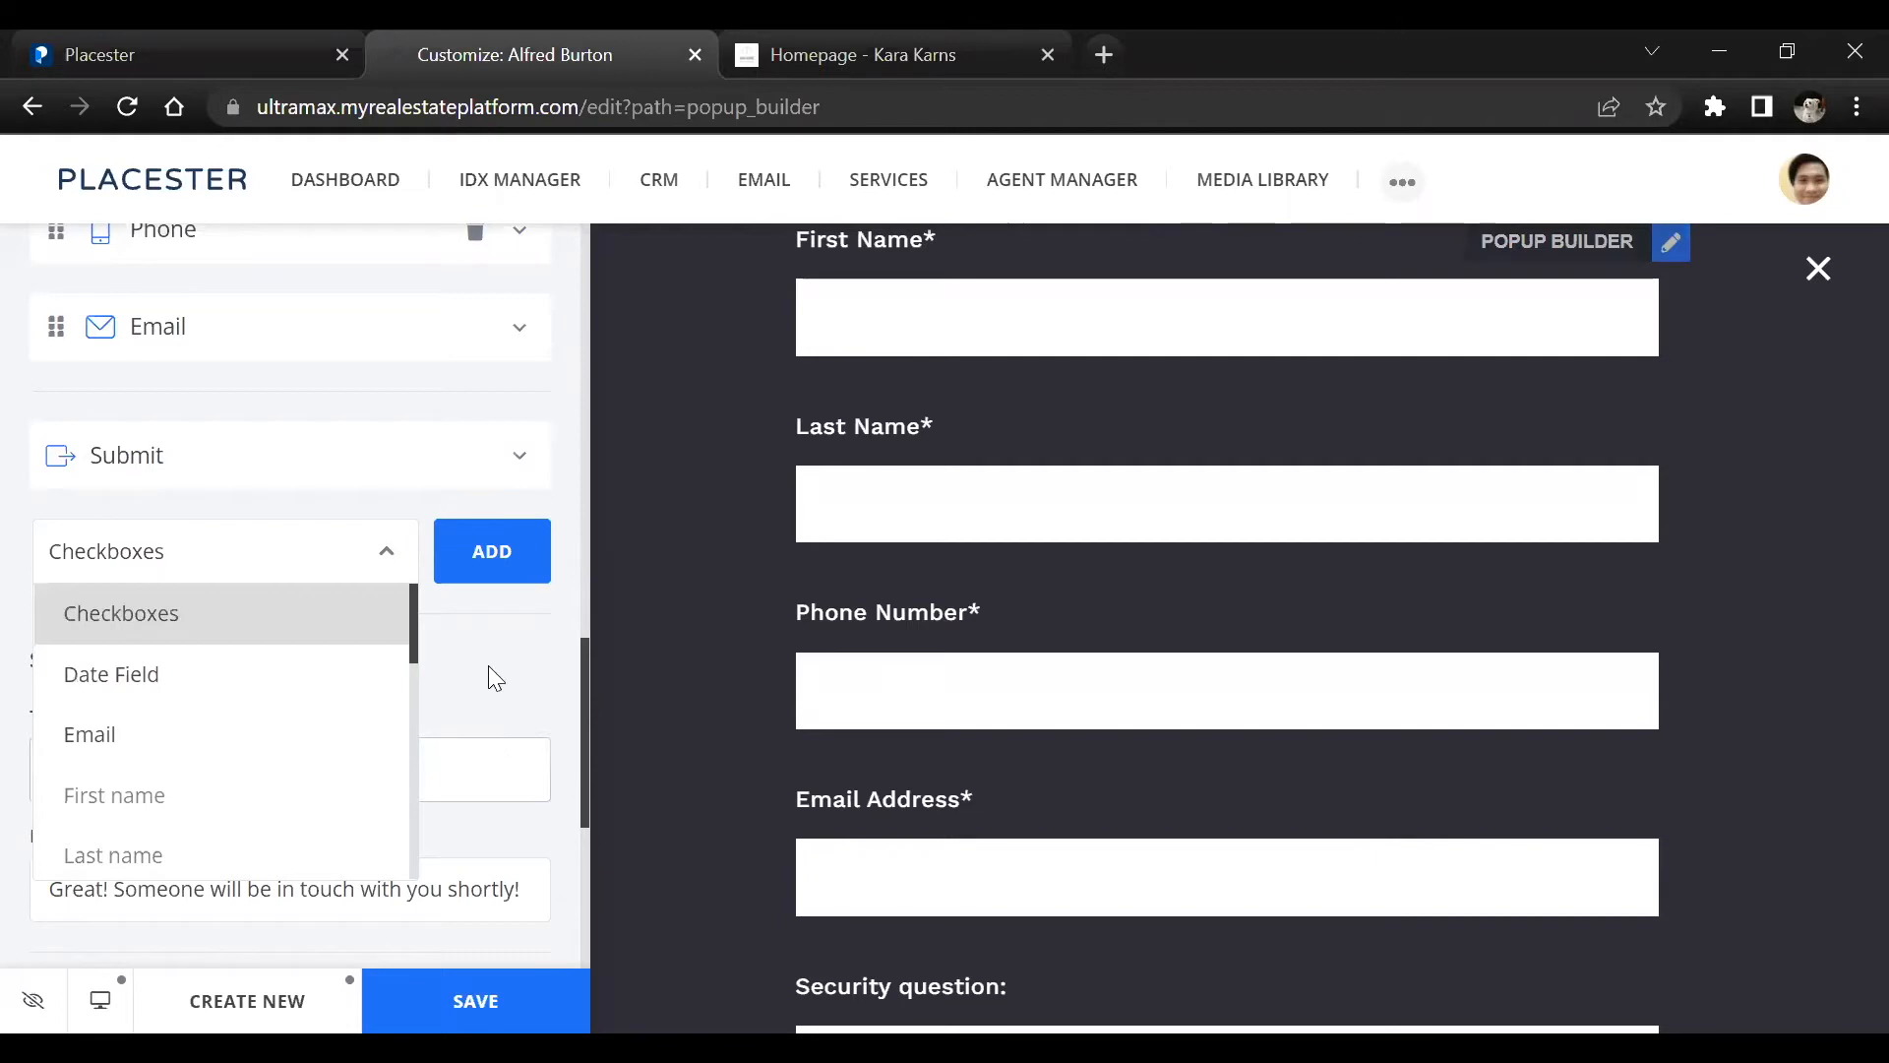
{"action": "scroll", "coordinate": [148, 778], "scroll_direction": "down", "scroll_amount": 5}
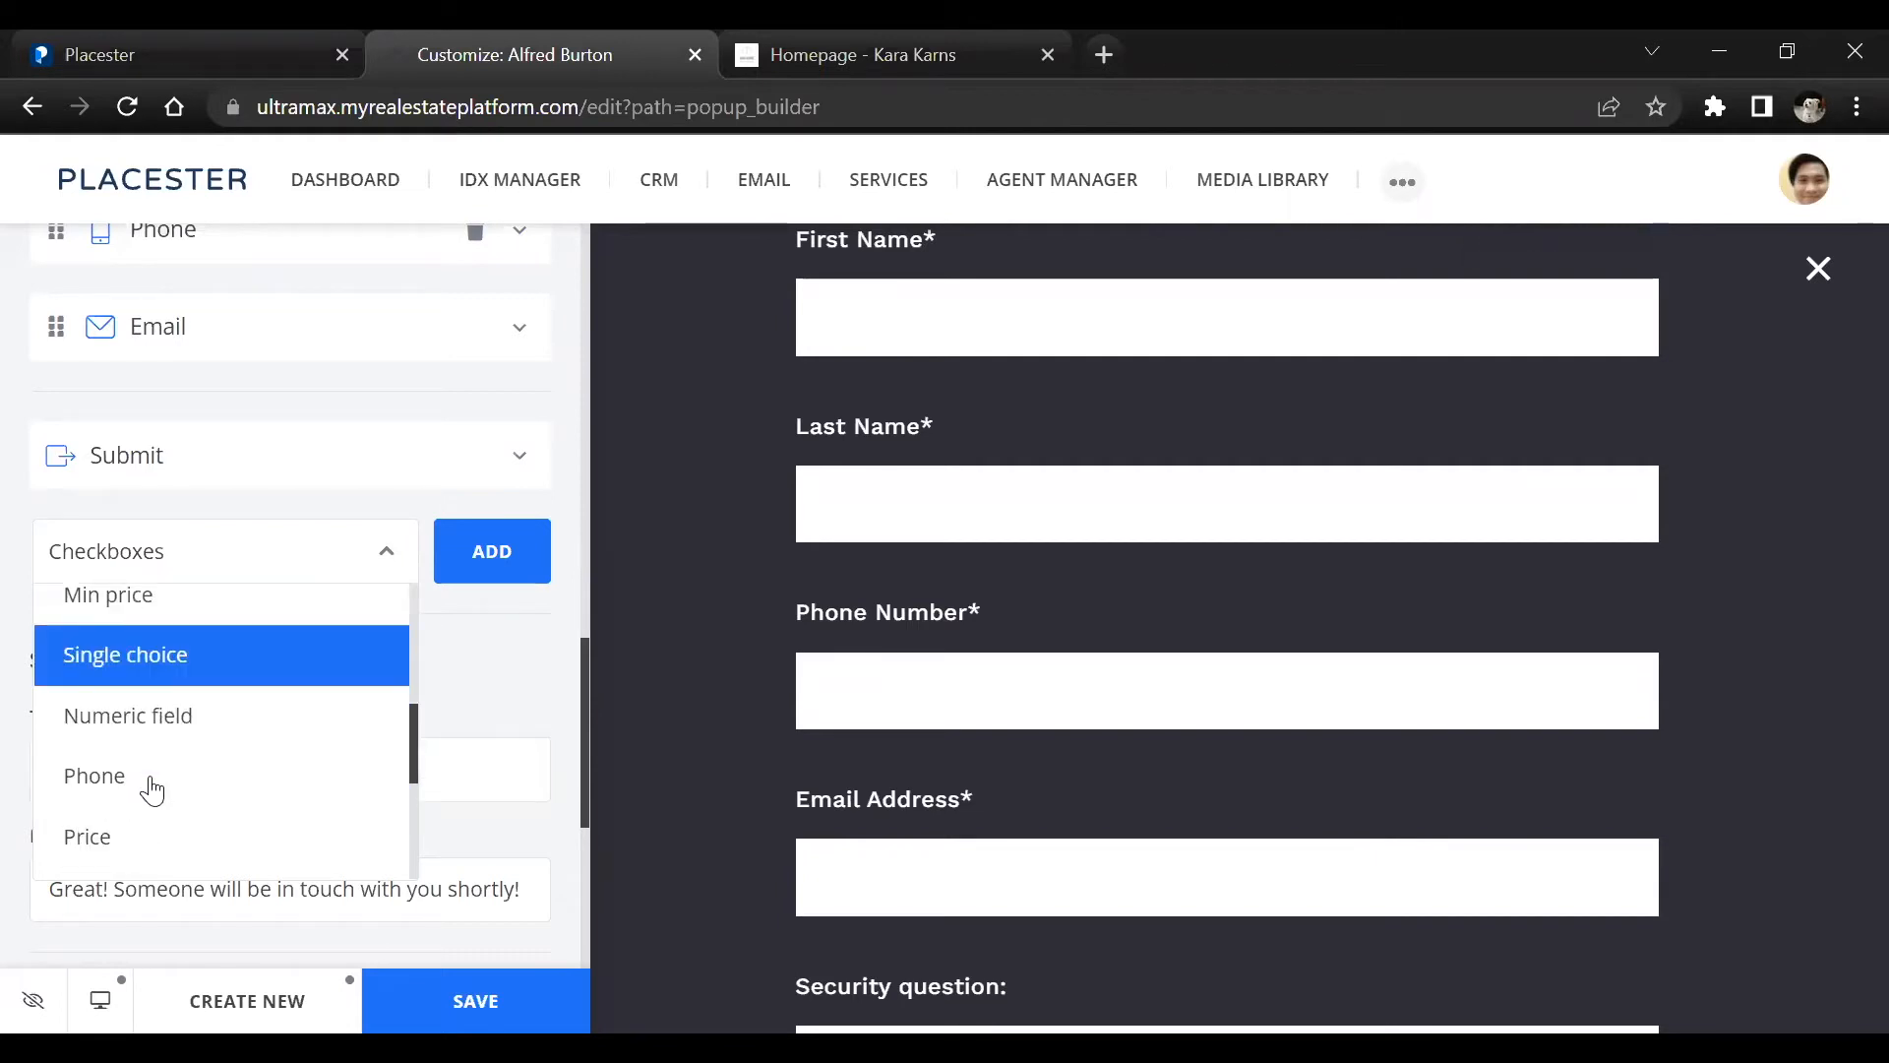
{"action": "scroll", "coordinate": [205, 771], "scroll_direction": "down", "scroll_amount": 2}
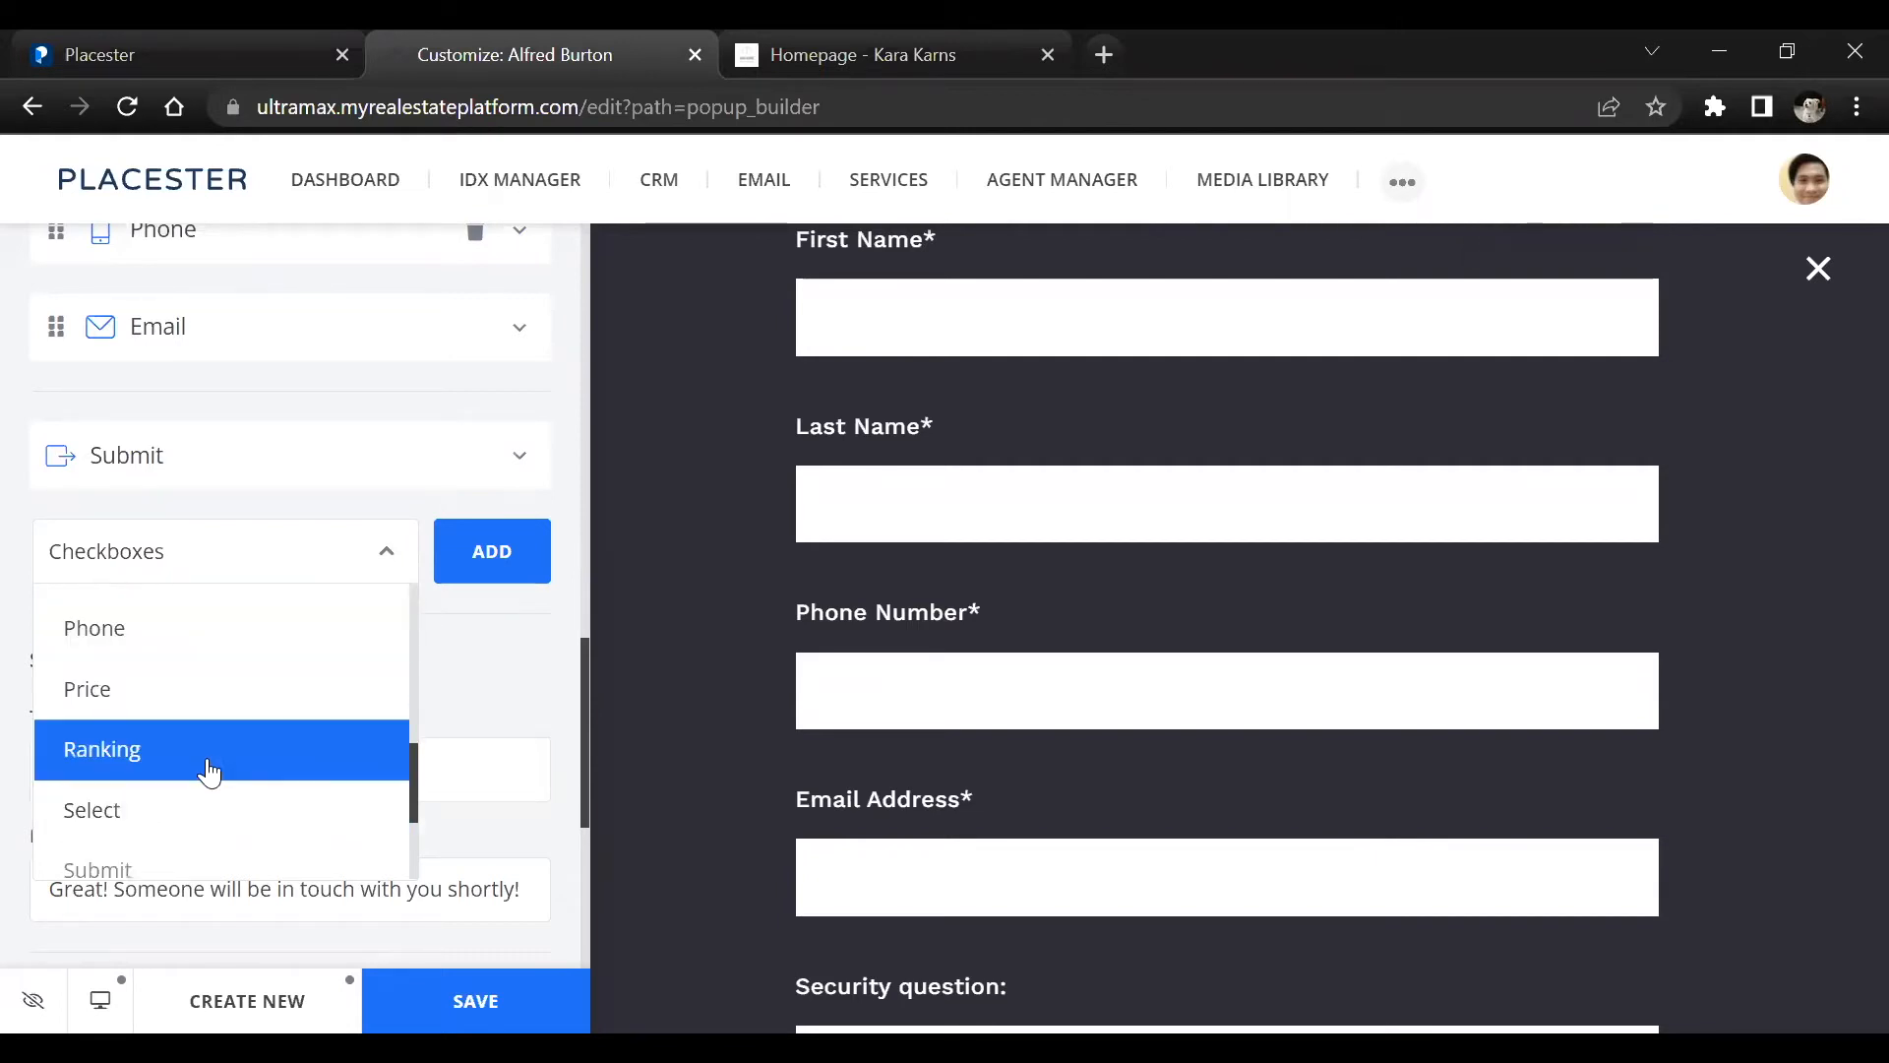
{"action": "scroll", "coordinate": [200, 784], "scroll_direction": "down", "scroll_amount": 2}
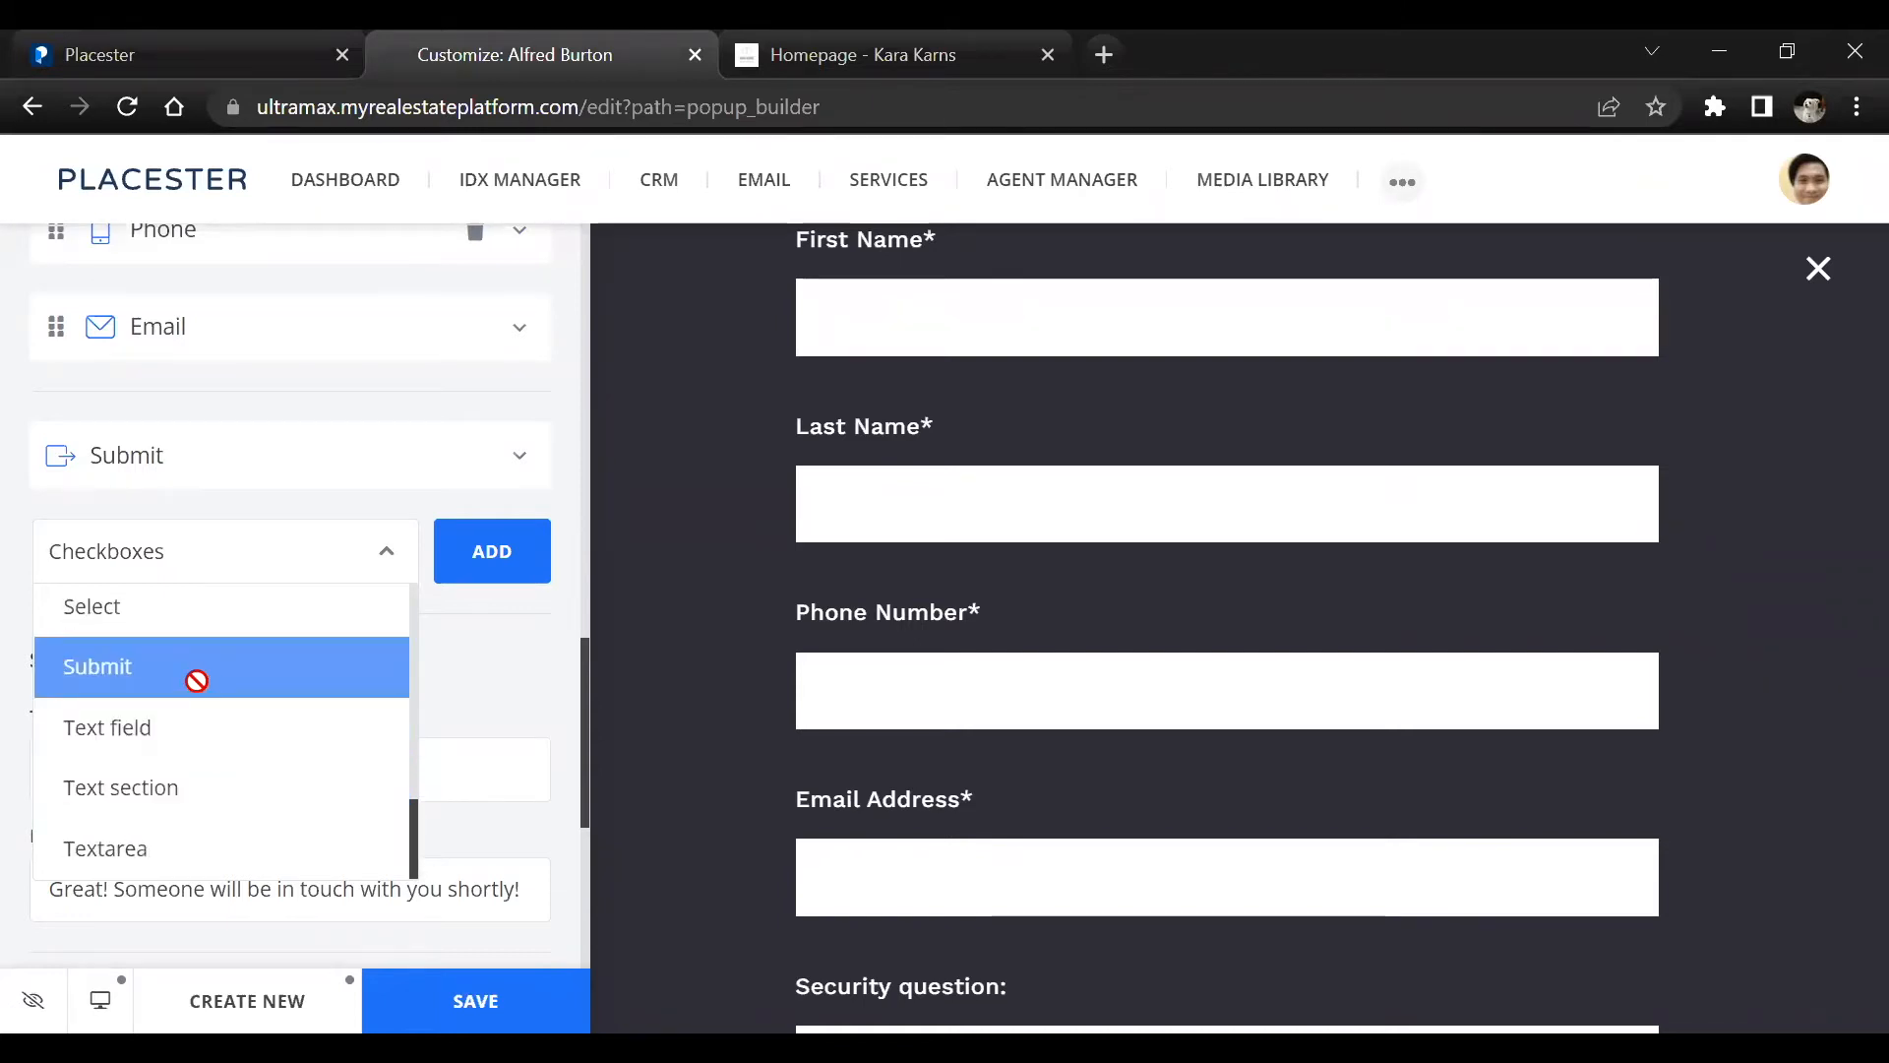
{"action": "scroll", "coordinate": [197, 680], "scroll_direction": "up", "scroll_amount": 4}
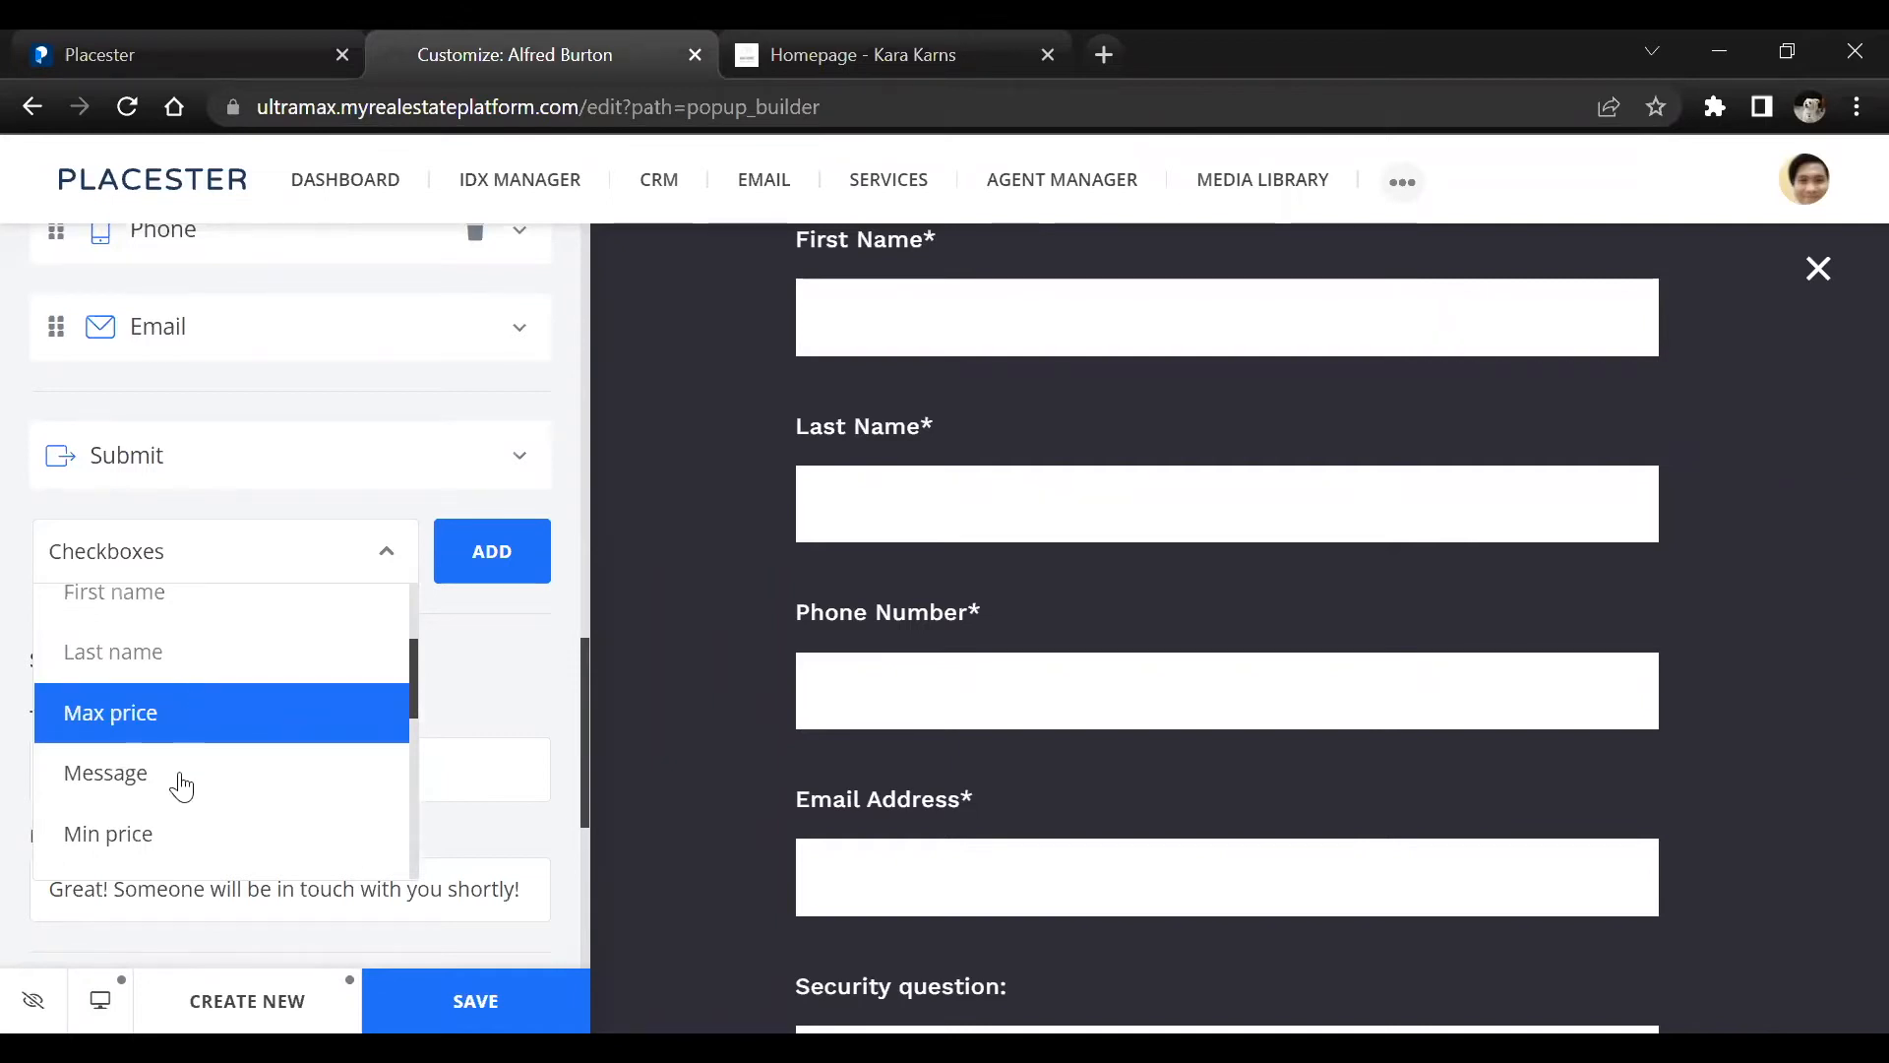
{"action": "left_click", "coordinate": [477, 682]}
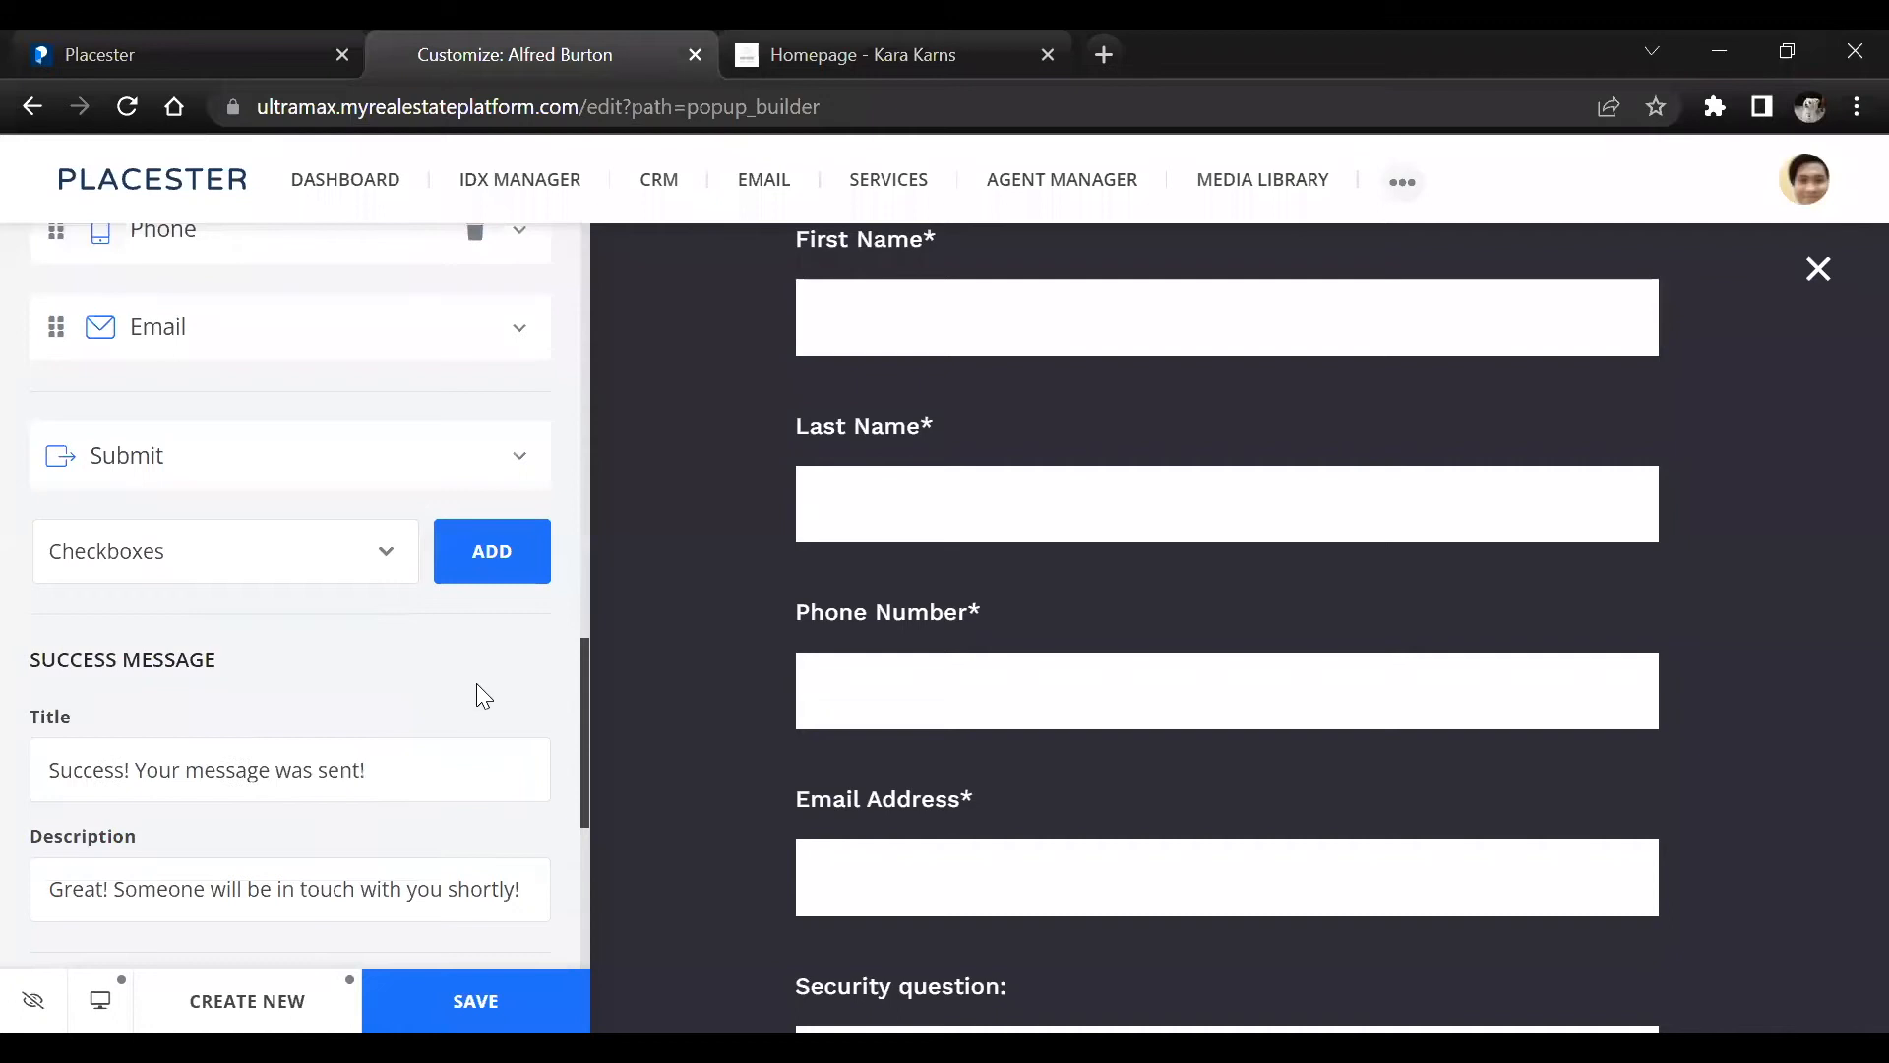
Enable "Don't show popups to me" in the popup's other options, save the changes and dismiss the popup preview
{"action": "scroll", "coordinate": [452, 695], "scroll_direction": "down", "scroll_amount": 4}
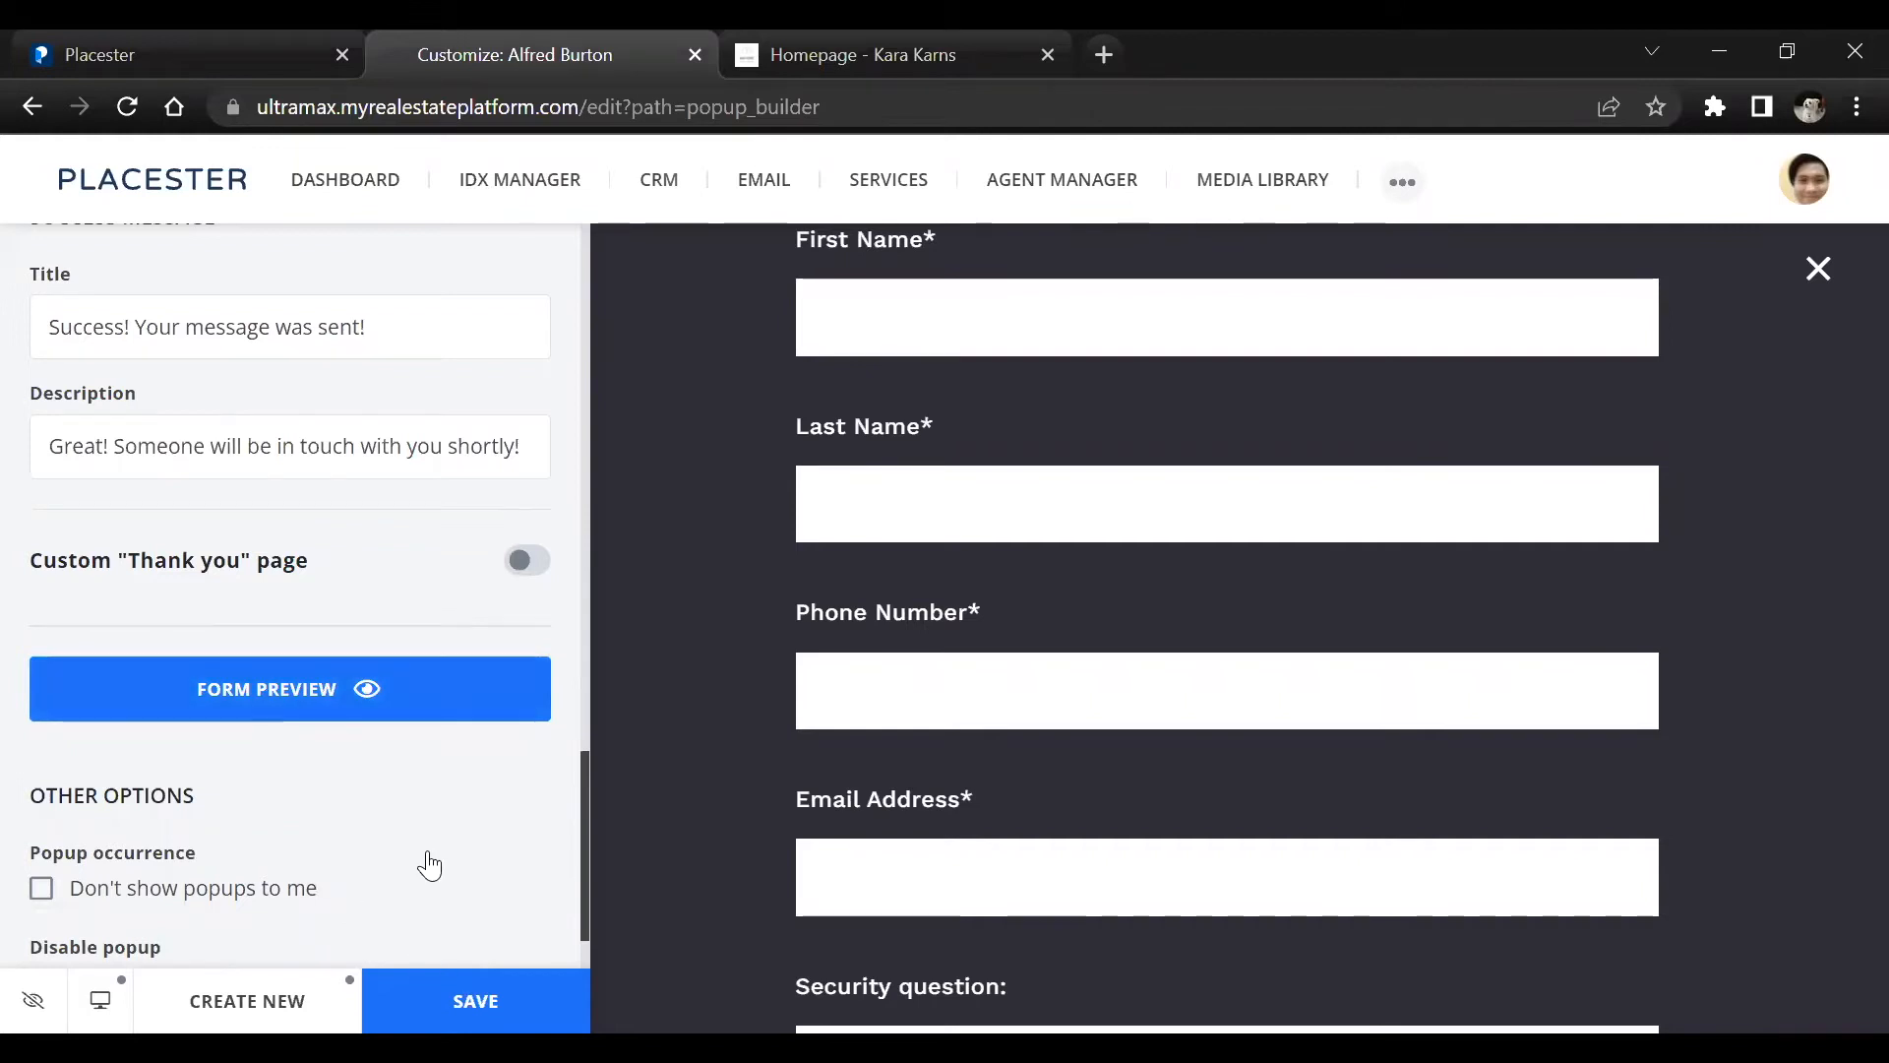
{"action": "scroll", "coordinate": [430, 866], "scroll_direction": "down", "scroll_amount": 1}
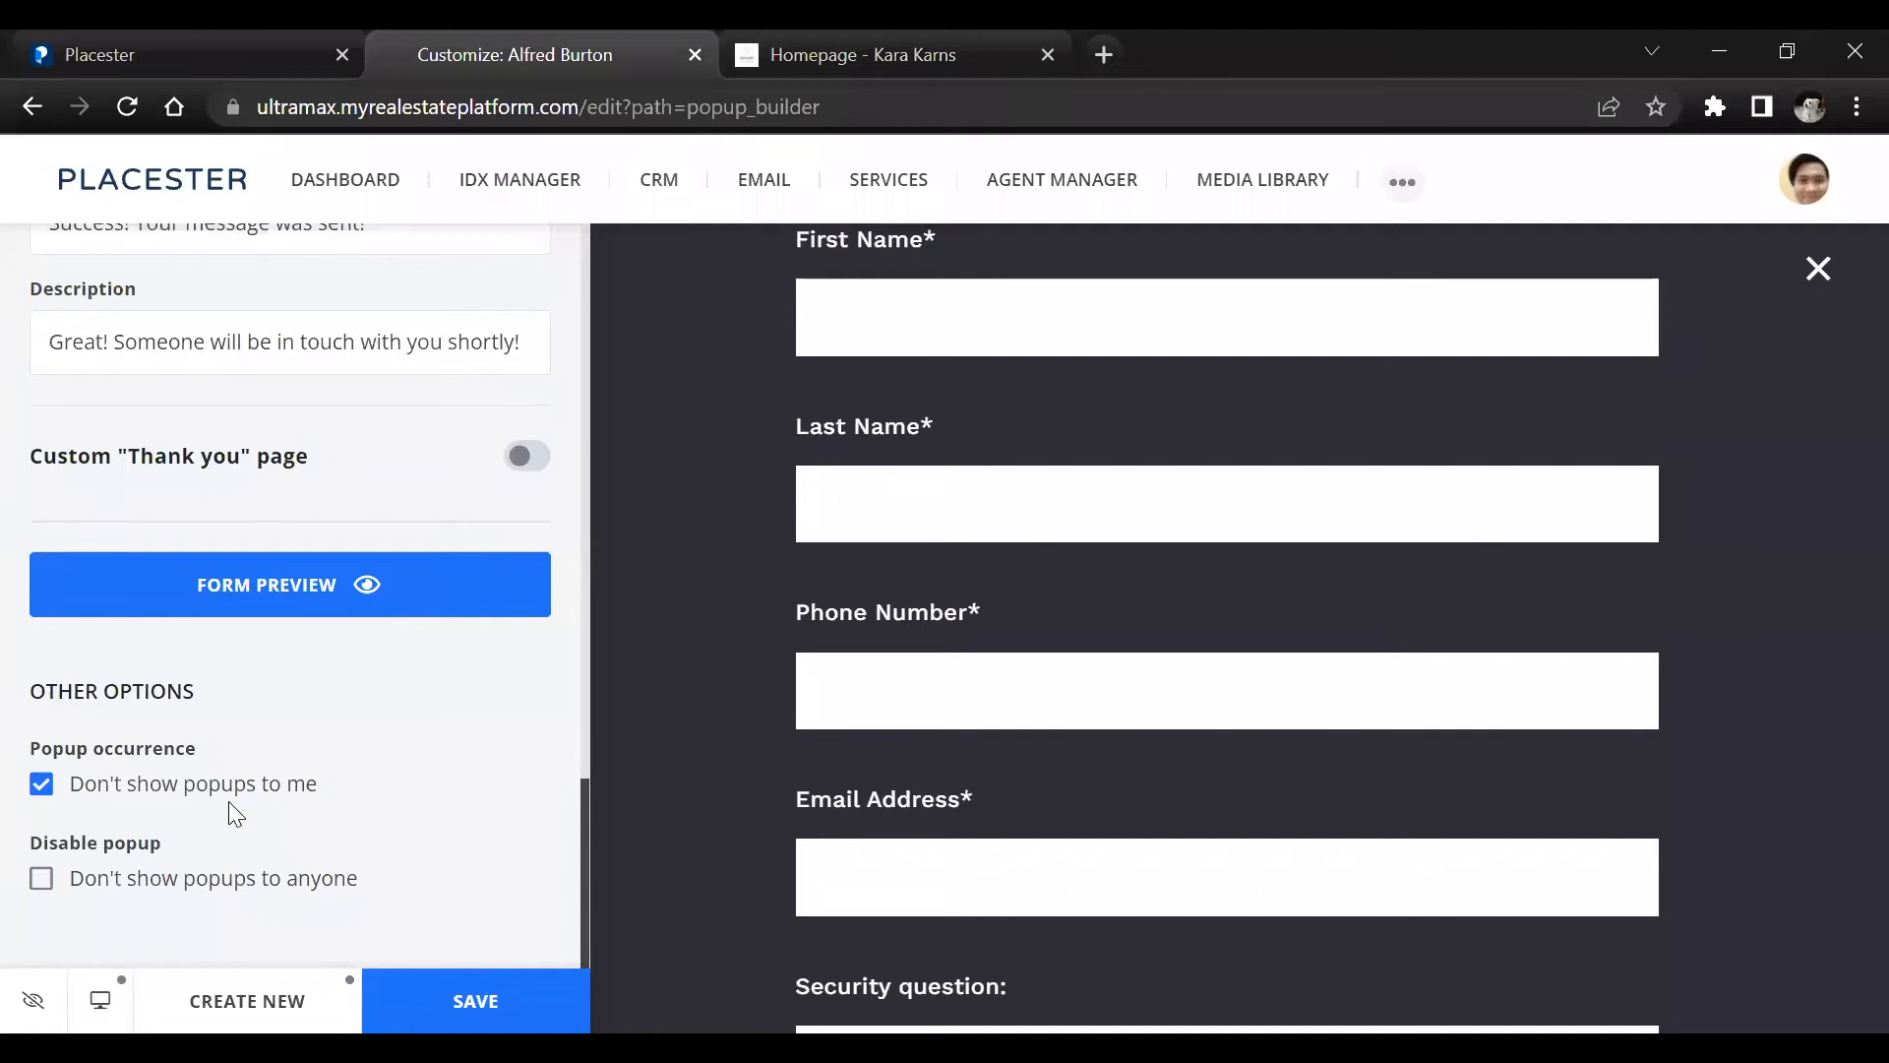
{"action": "left_click", "coordinate": [482, 993]}
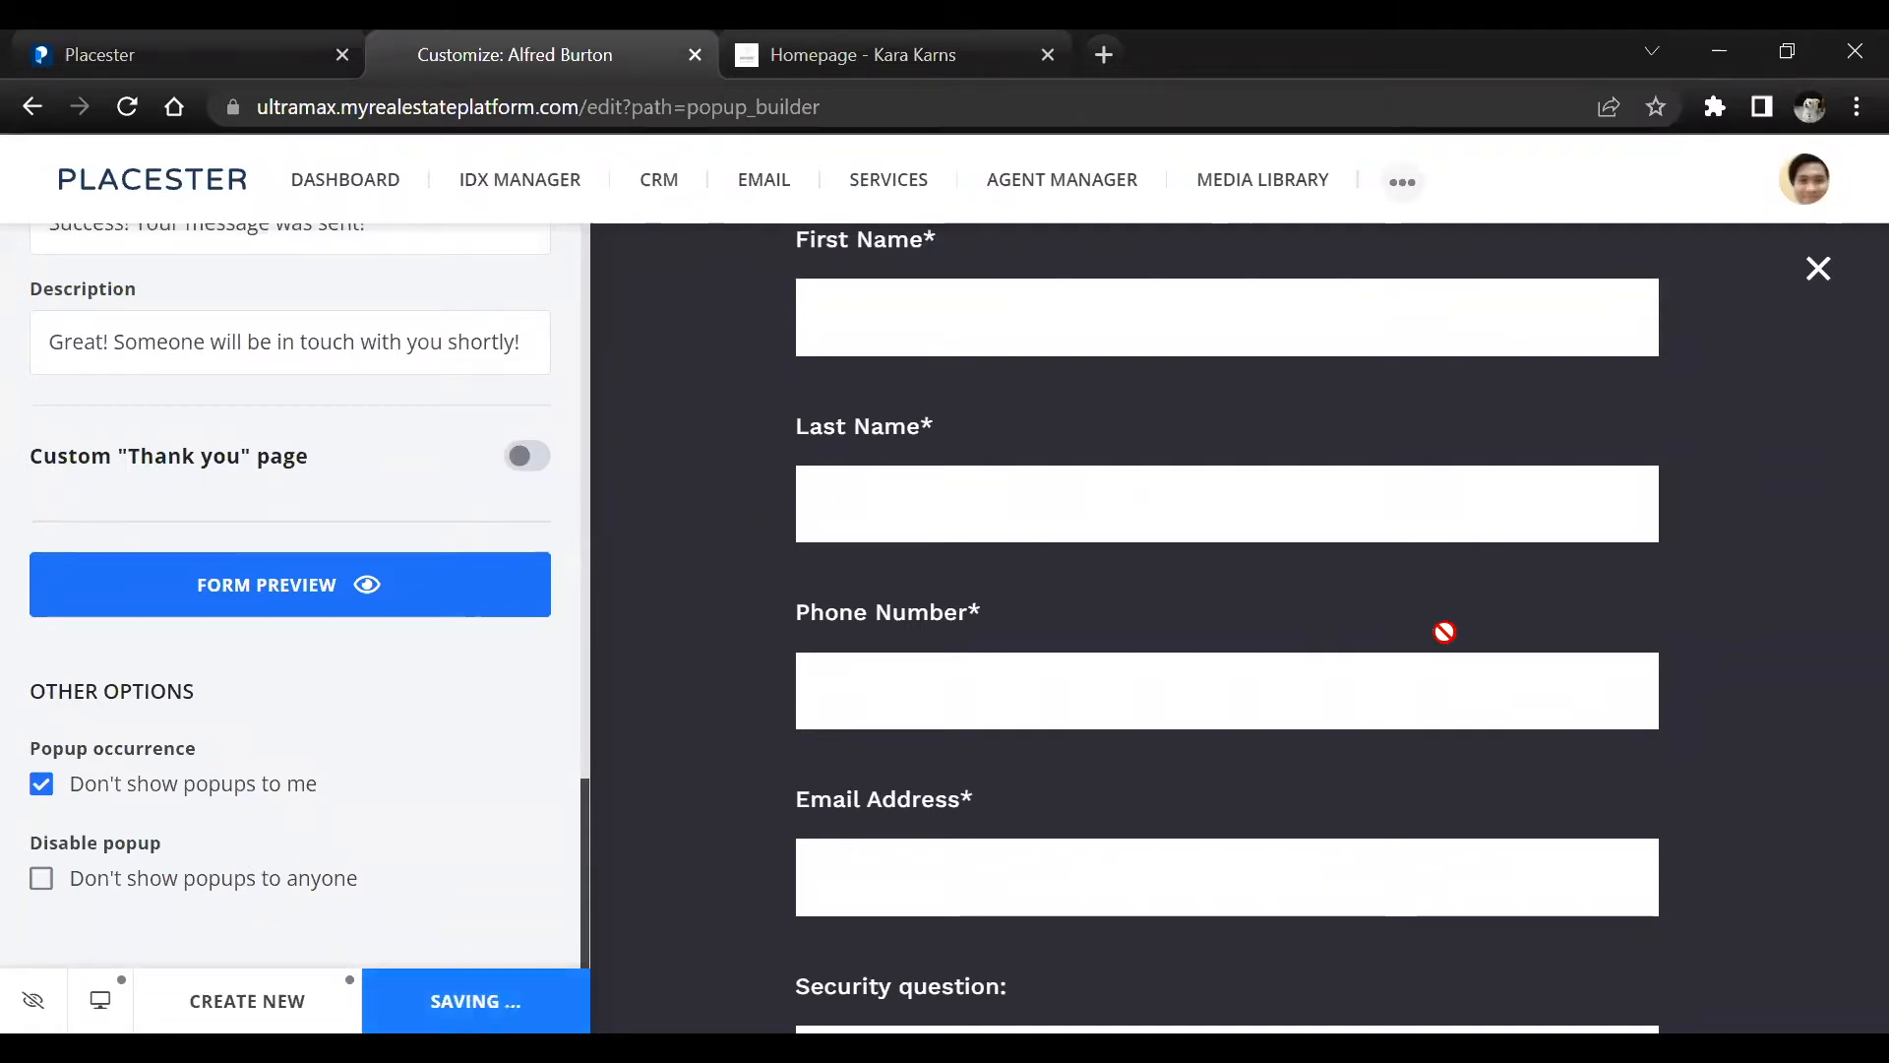
{"action": "left_click", "coordinate": [1814, 271]}
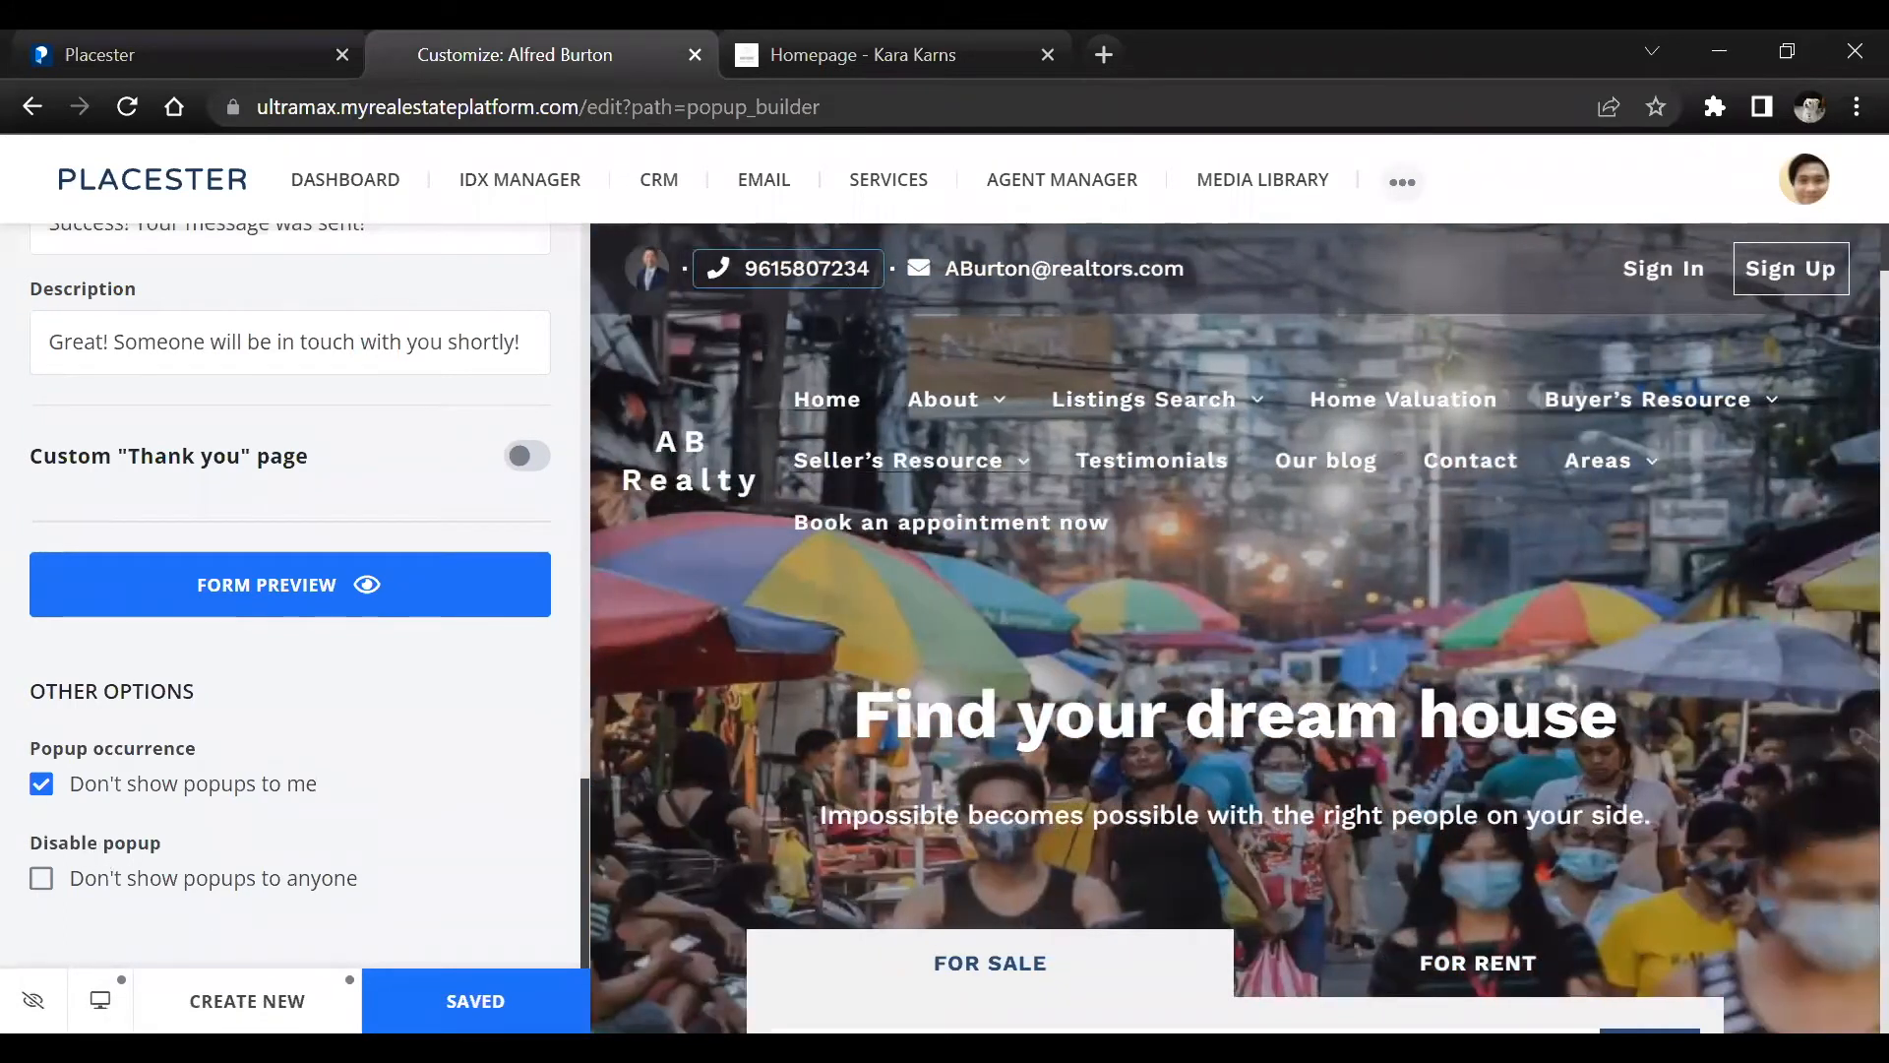
{"action": "left_click", "coordinate": [468, 1000]}
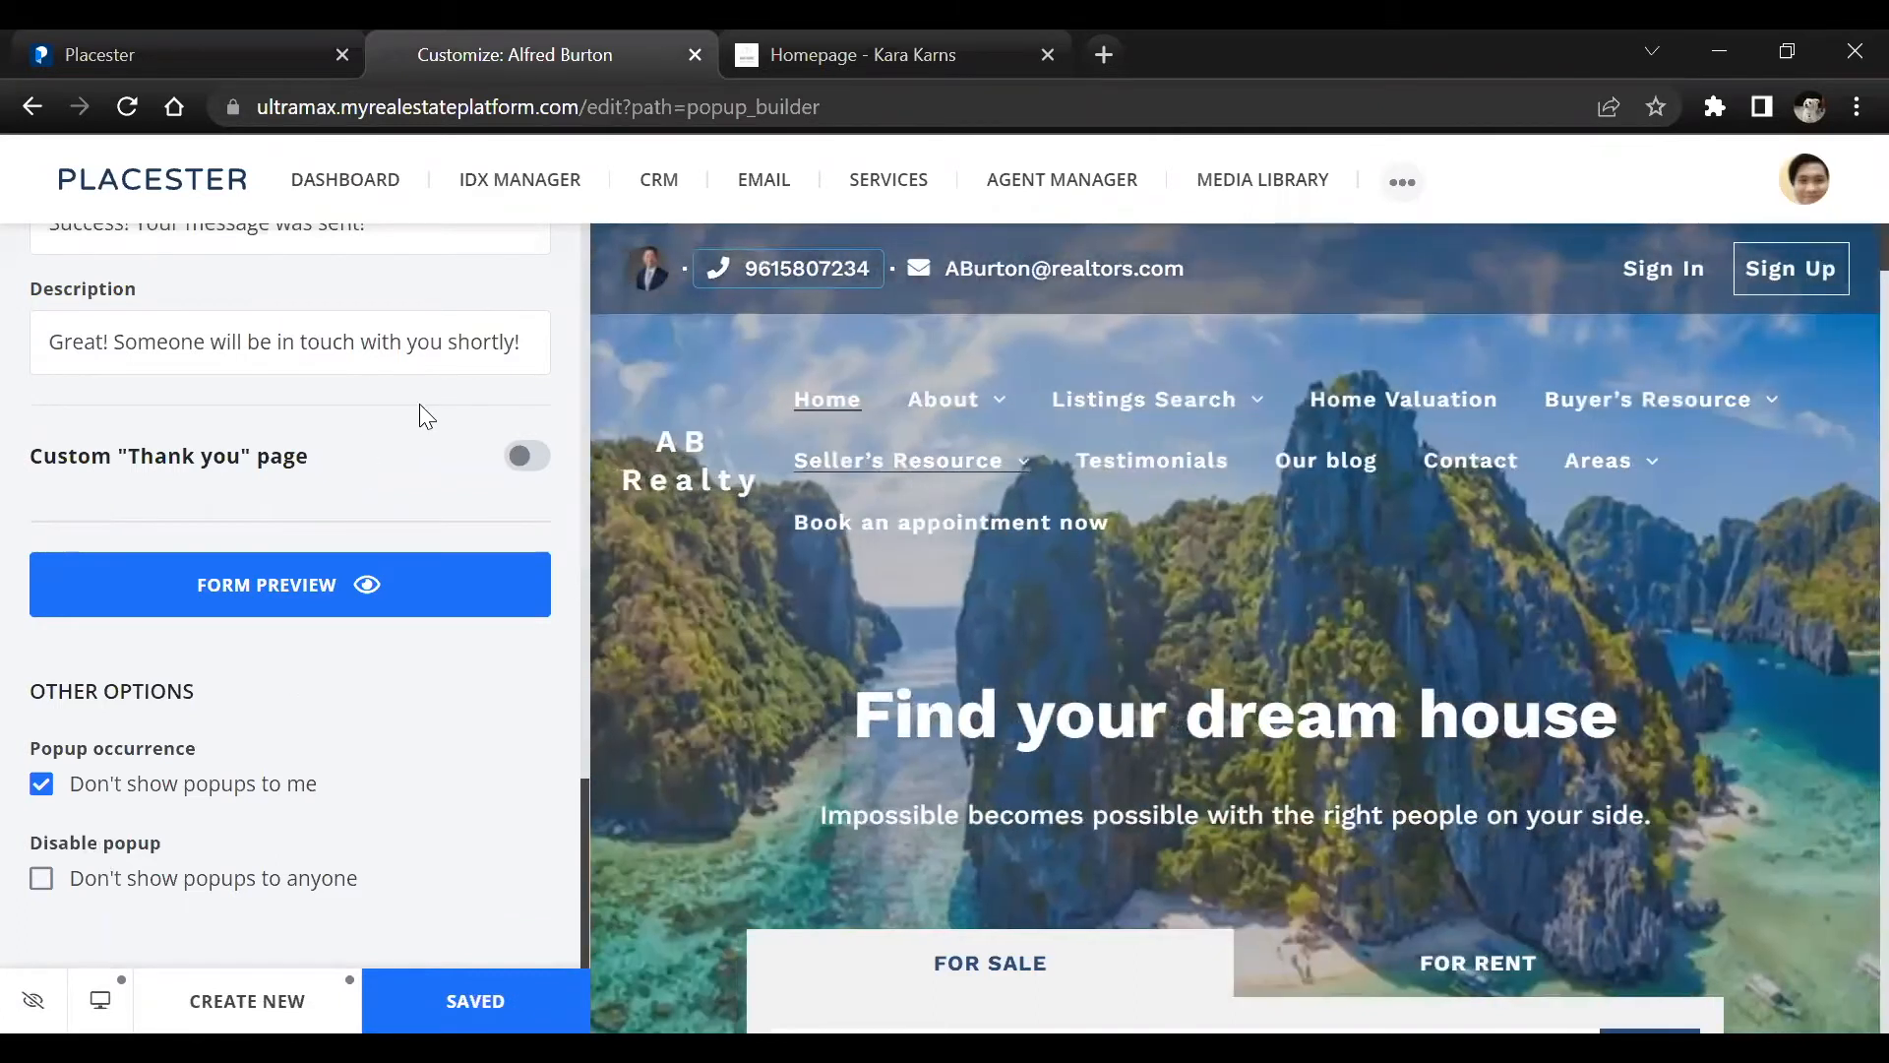
Open the CRM and view its Activity and Contacts sections
{"action": "left_click", "coordinate": [657, 183]}
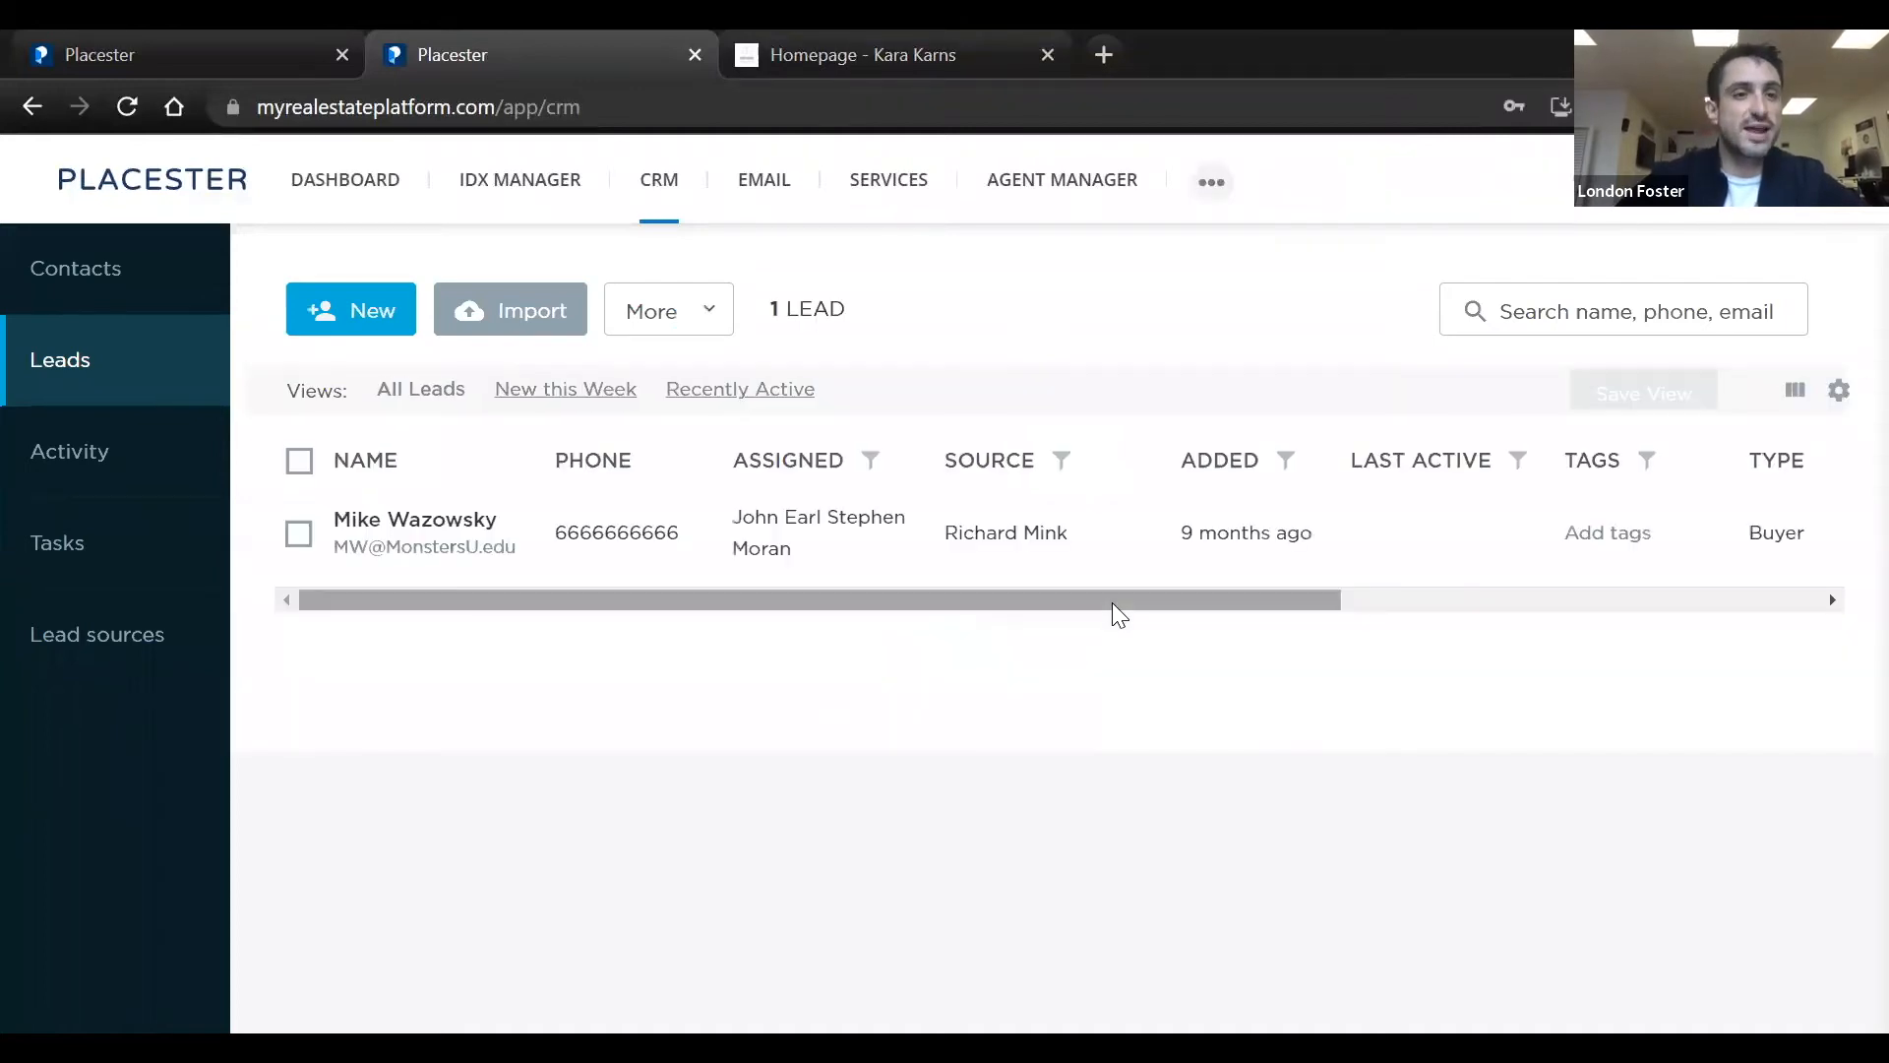
{"action": "left_click", "coordinate": [65, 453]}
{"action": "left_click", "coordinate": [88, 282]}
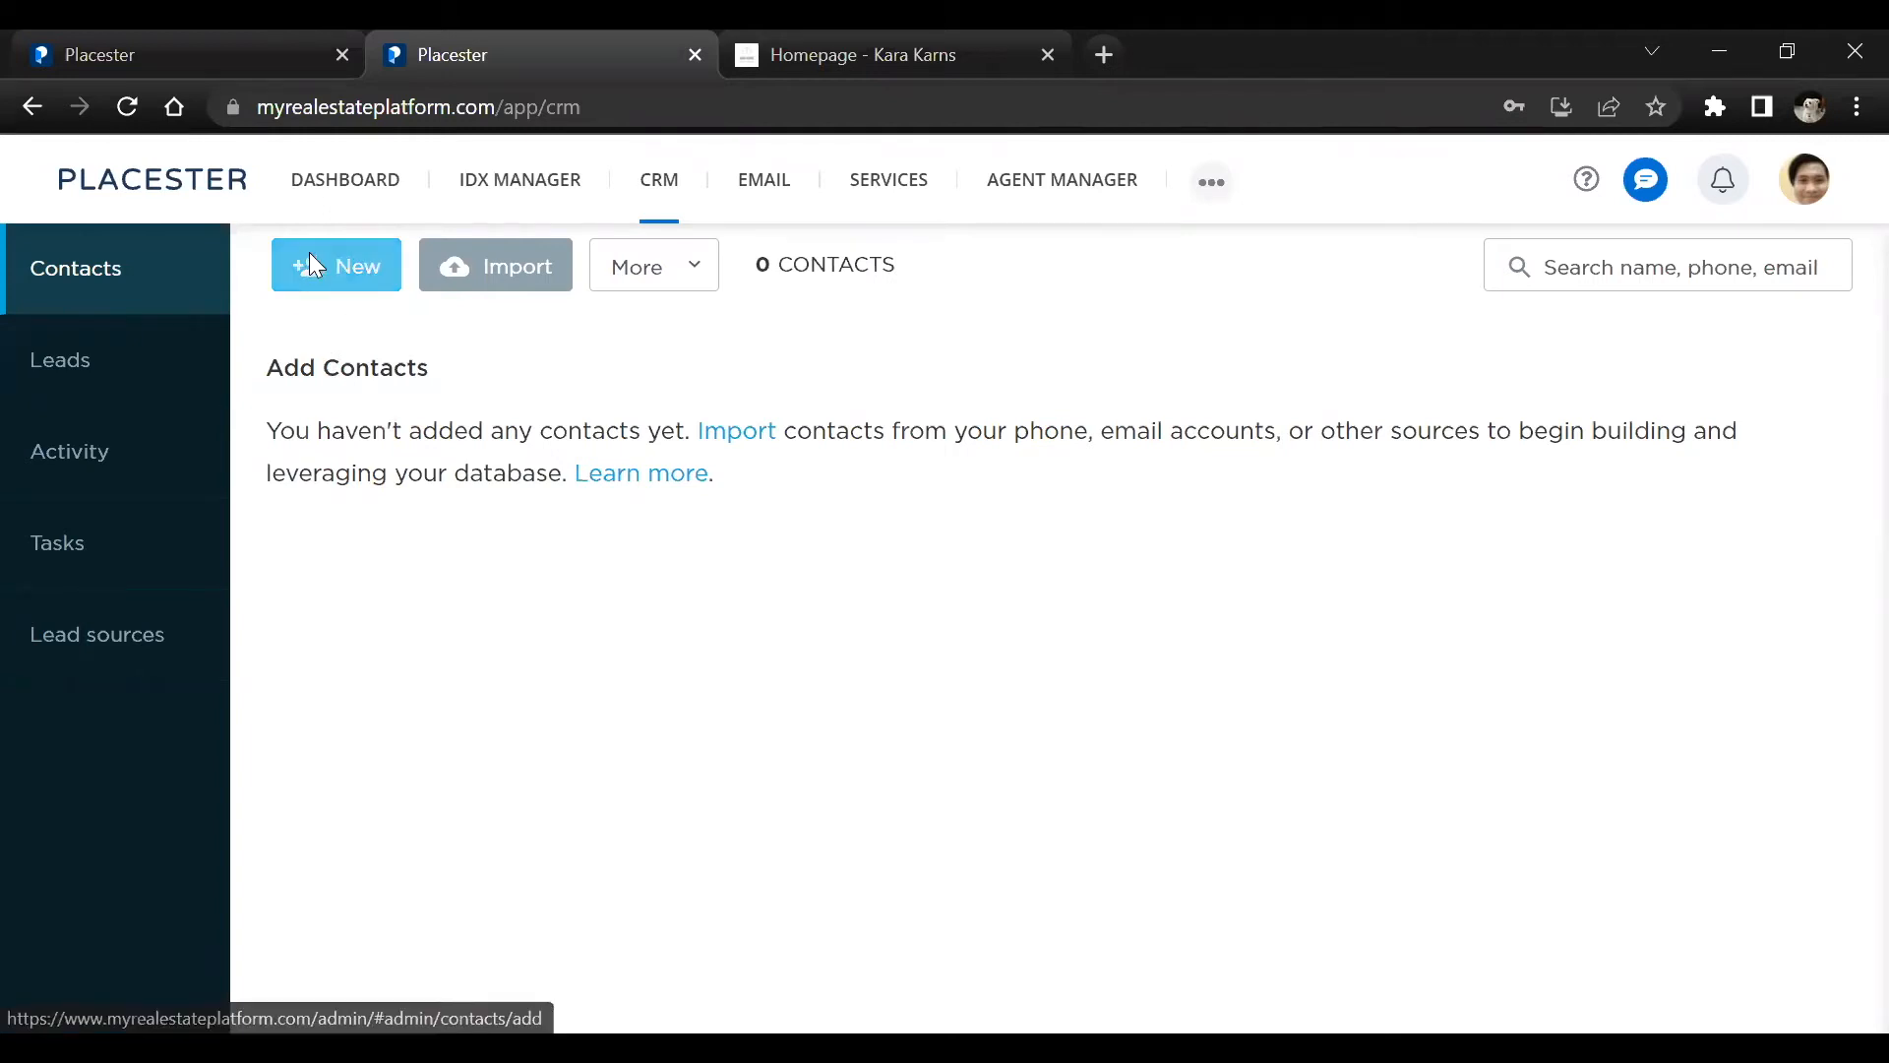
Check the fields for adding a new contact, return to the contacts list and open the contact import options
{"action": "left_click", "coordinate": [380, 266]}
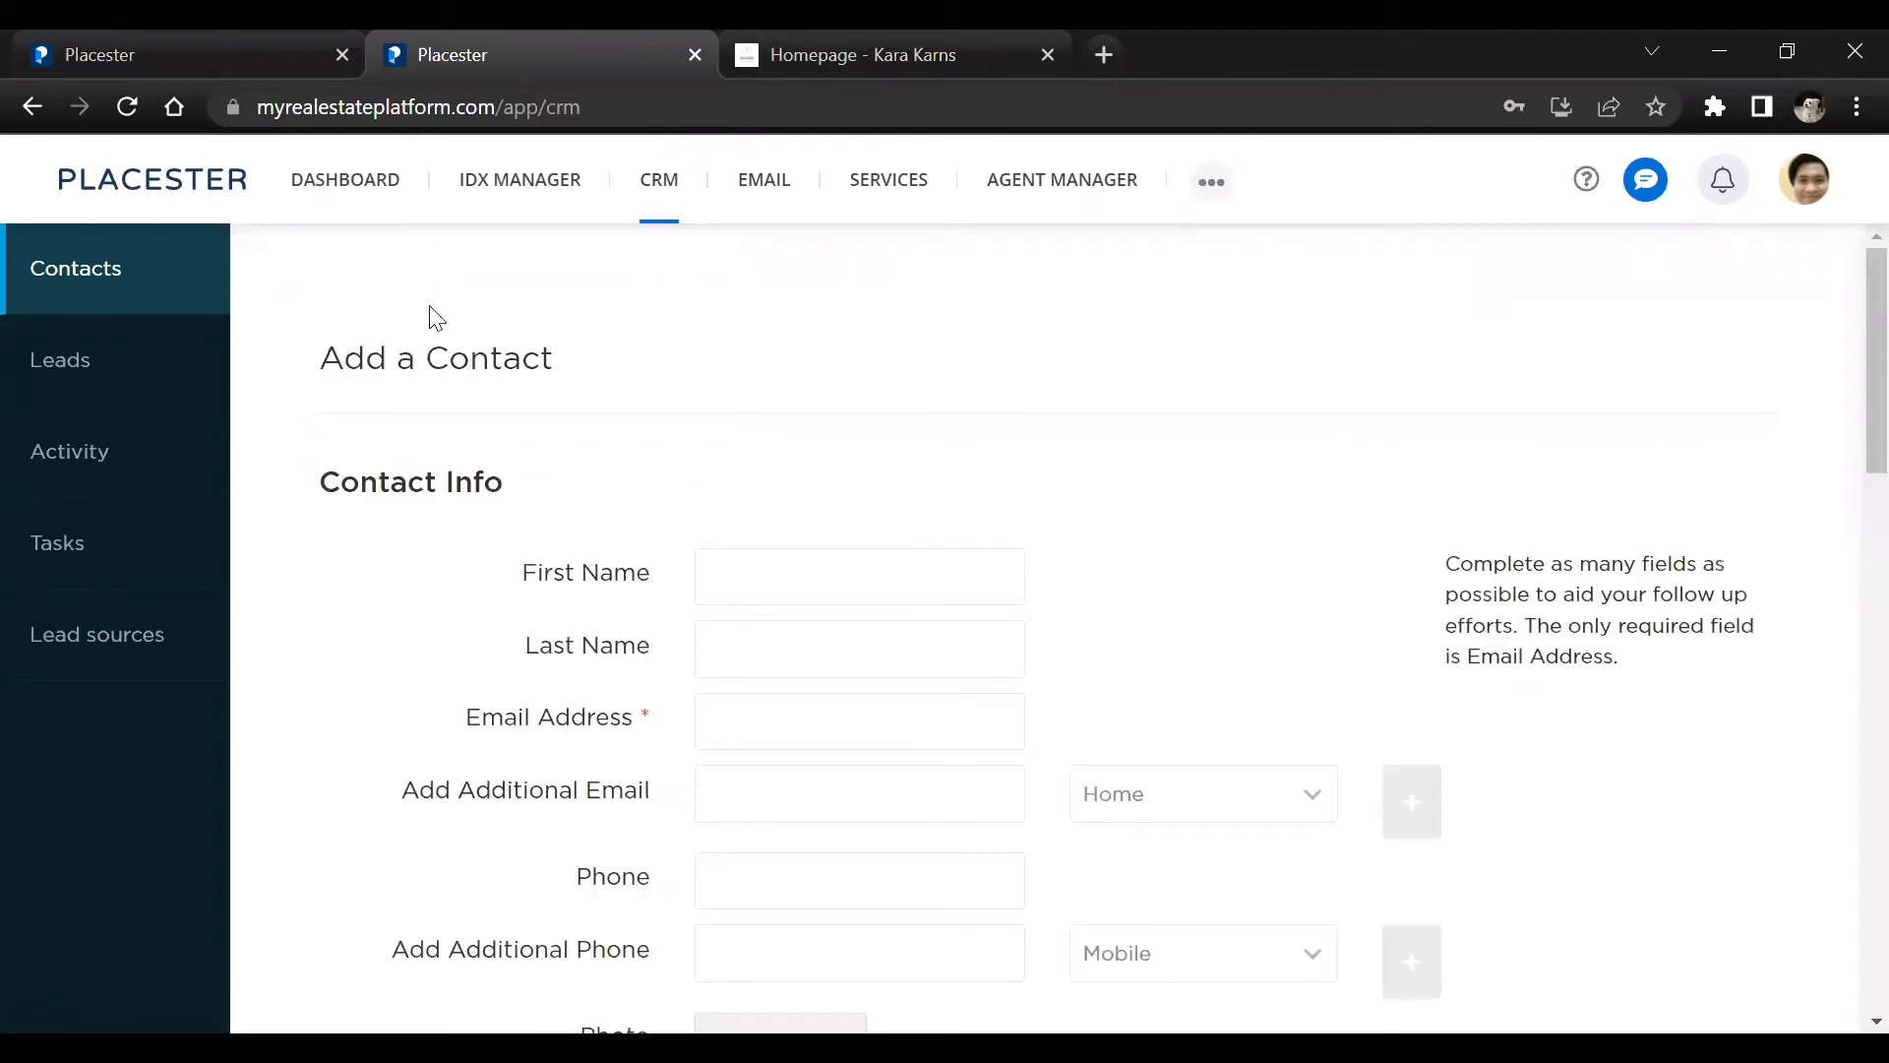
{"action": "scroll", "coordinate": [412, 402], "scroll_direction": "down", "scroll_amount": 1}
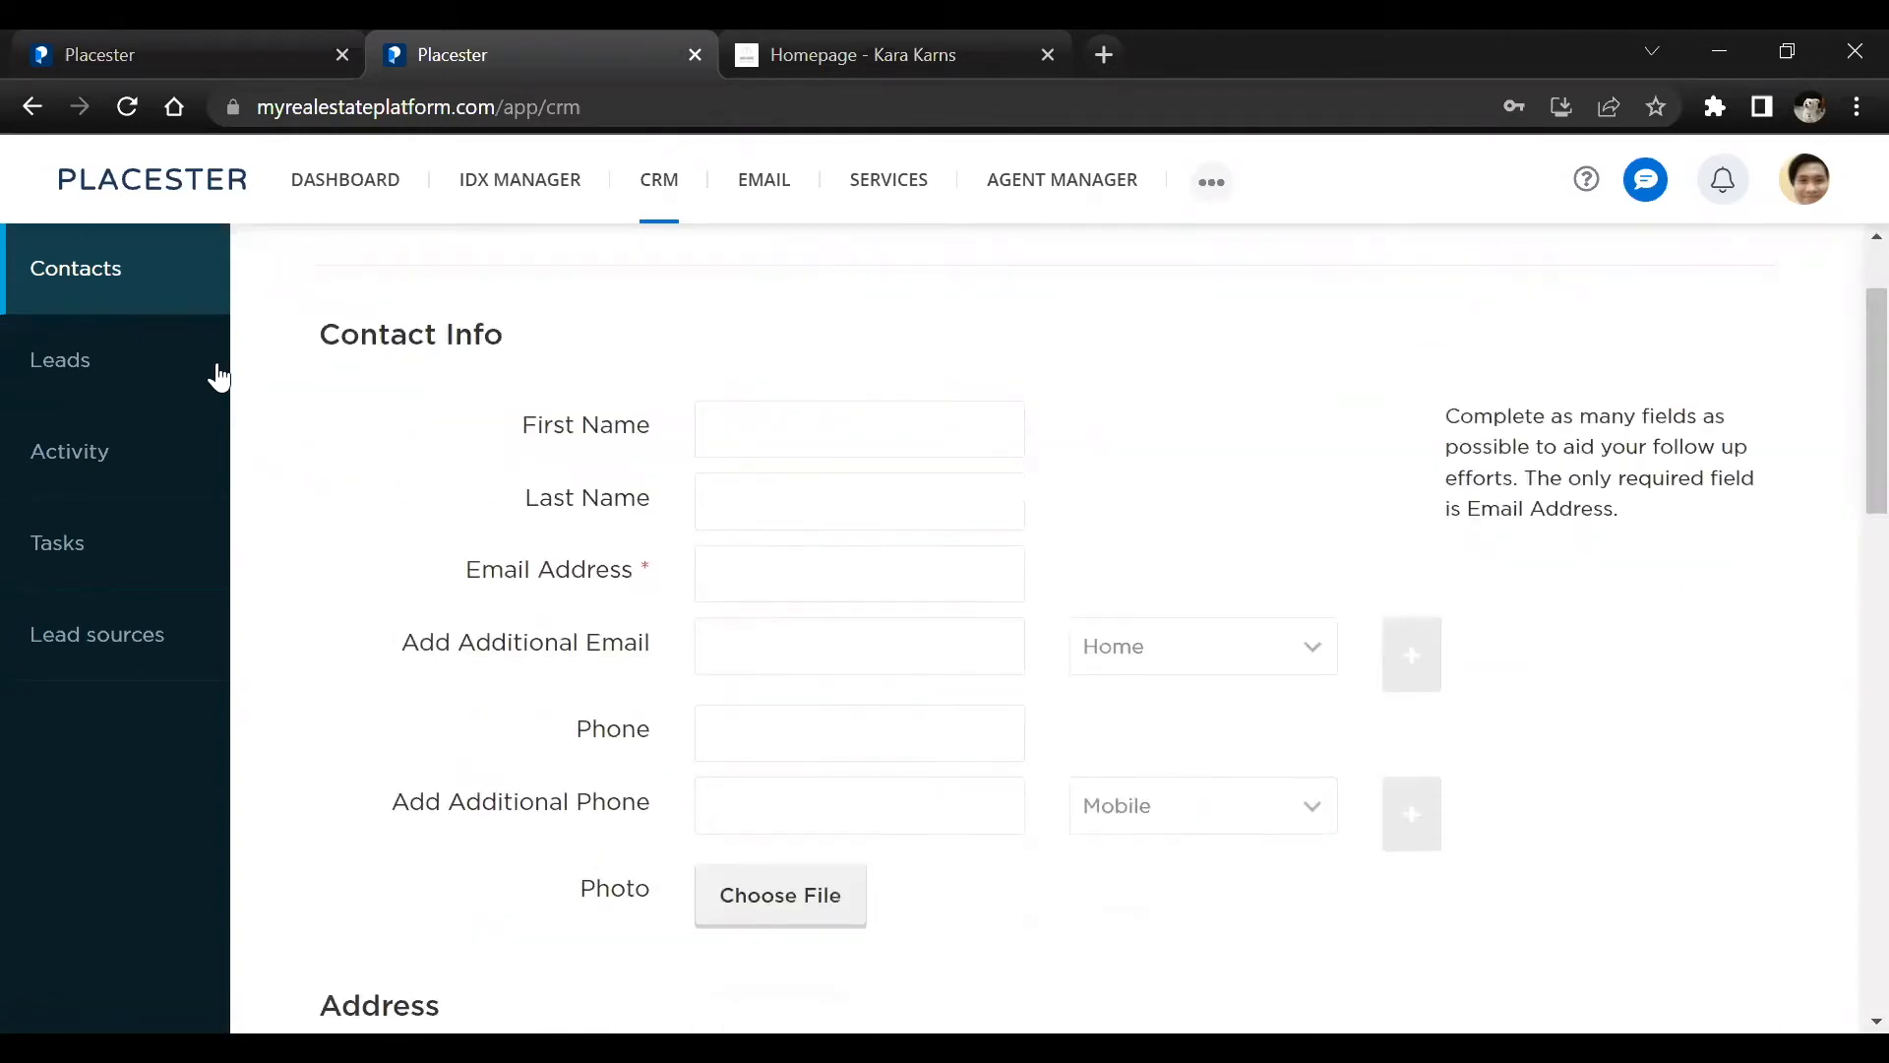
{"action": "left_click", "coordinate": [21, 106]}
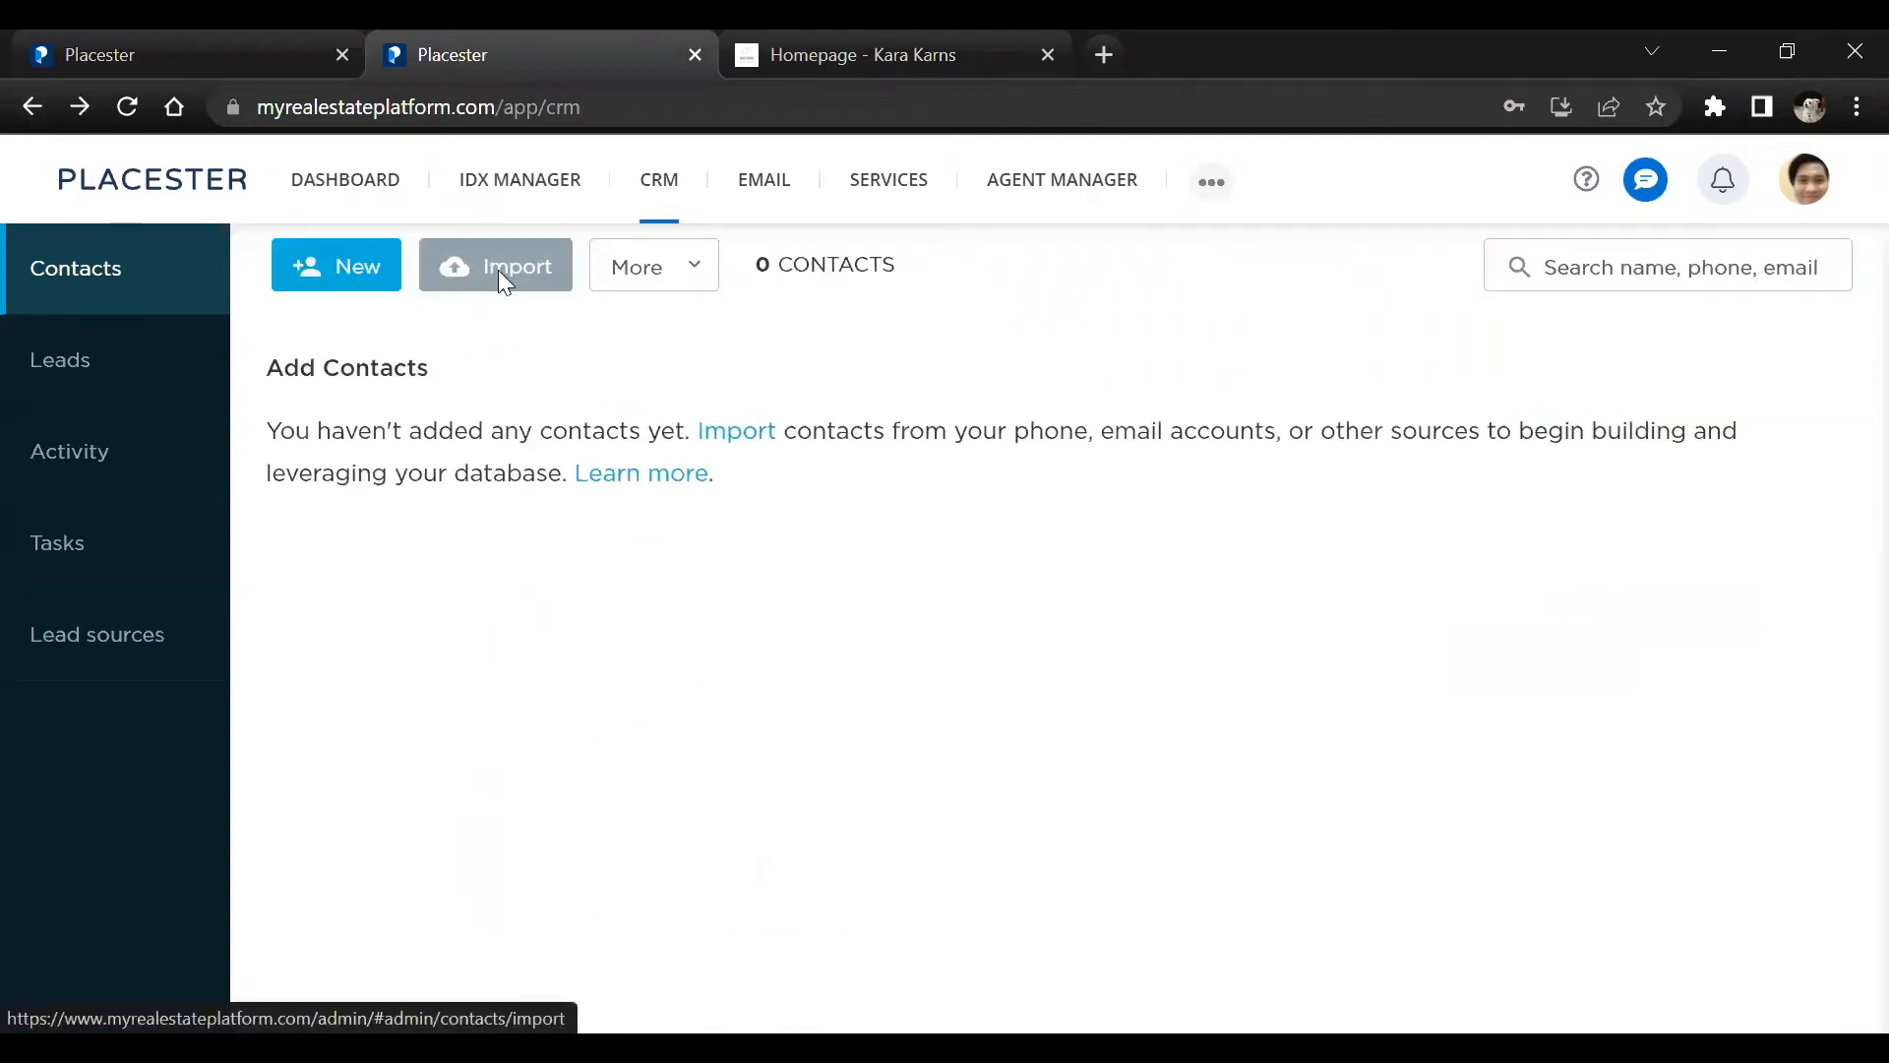
{"action": "left_click", "coordinate": [498, 269]}
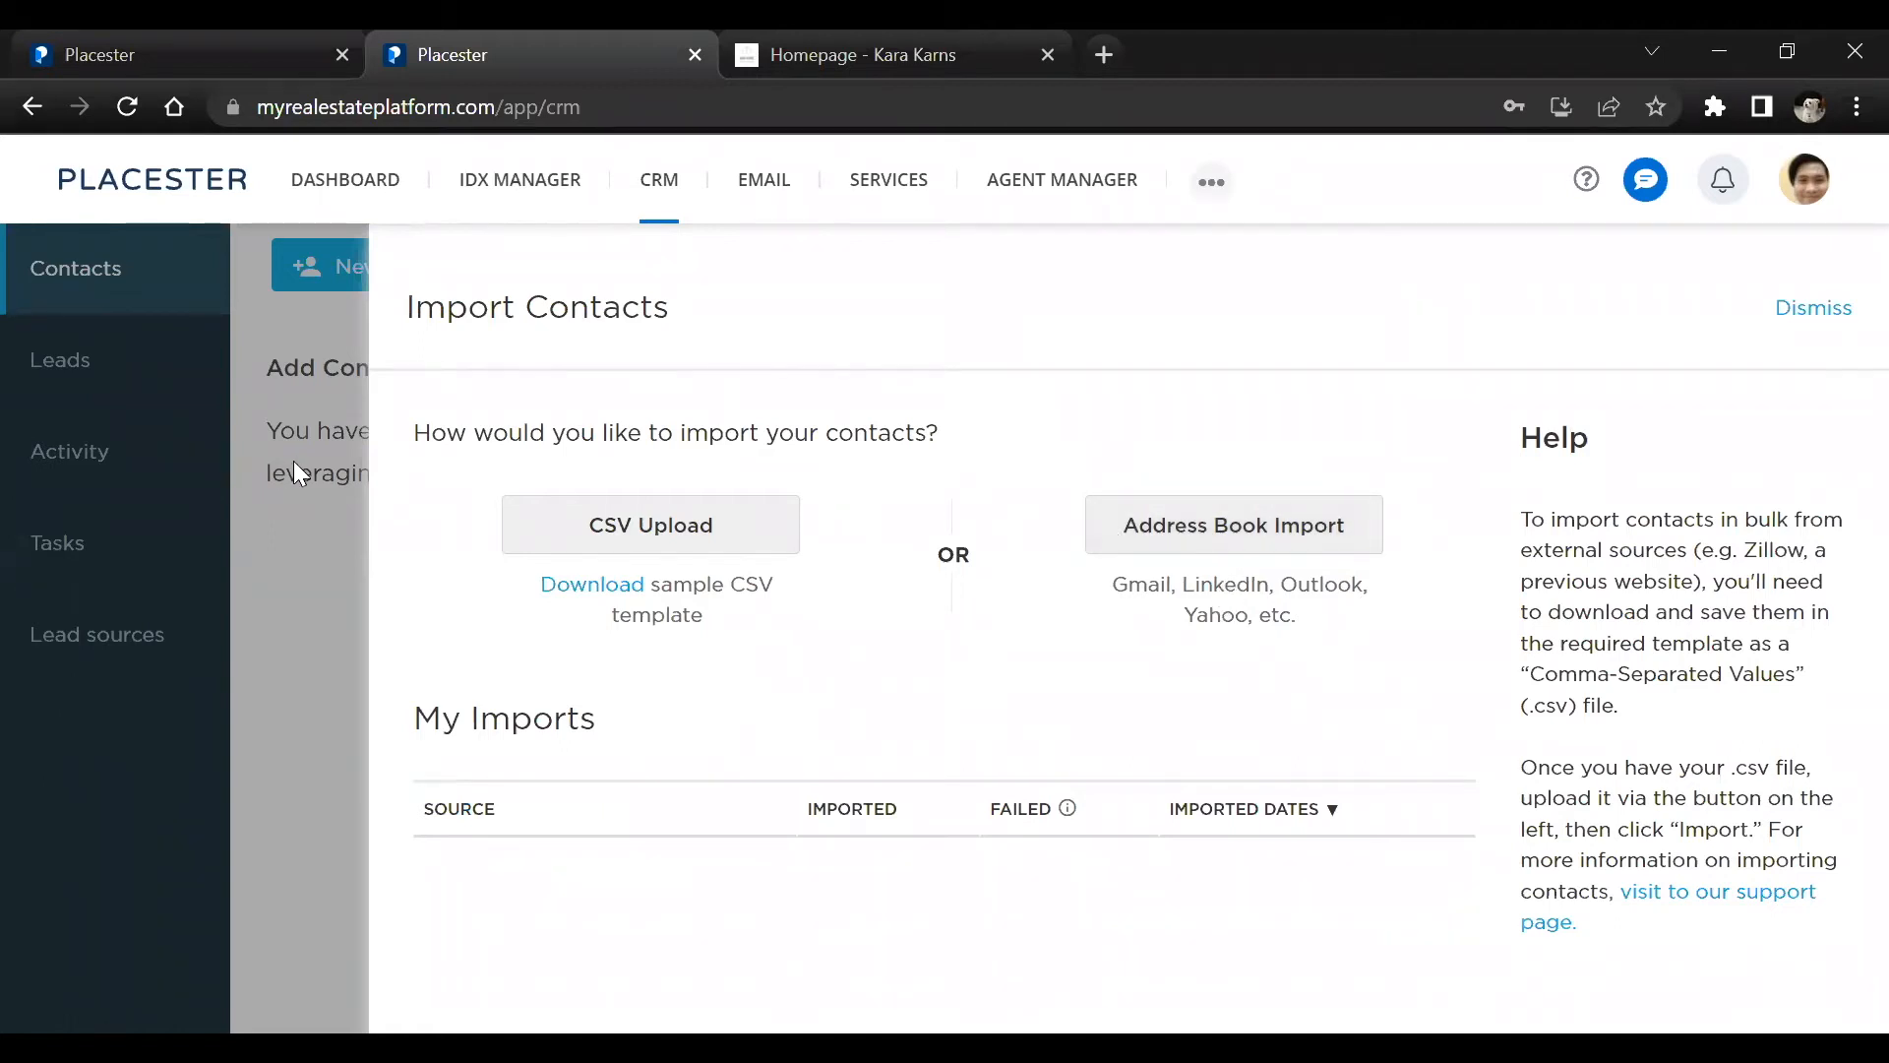
Open the CRM's Leads section and review all columns of the leads list, from name through agent group
{"action": "left_click", "coordinate": [65, 355]}
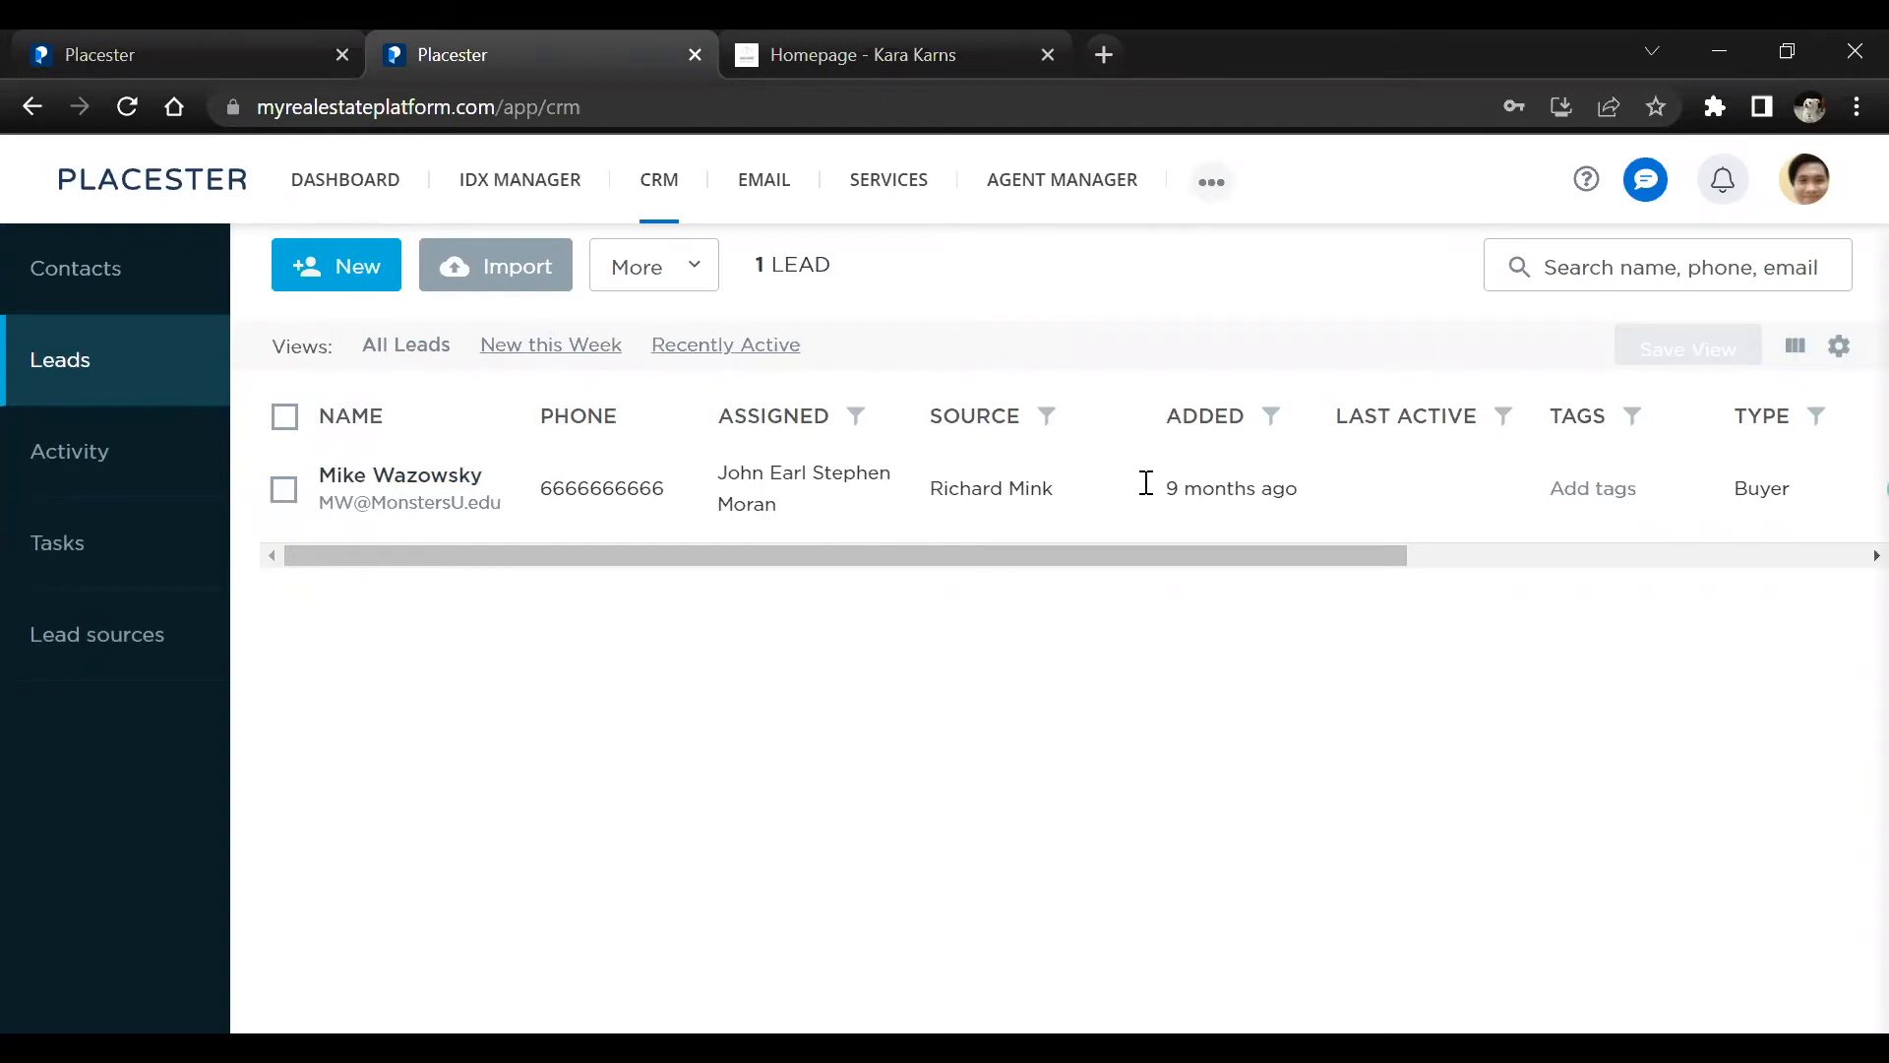
{"action": "left_click_drag", "start_coordinate": [1159, 553], "coordinate": [1672, 551]}
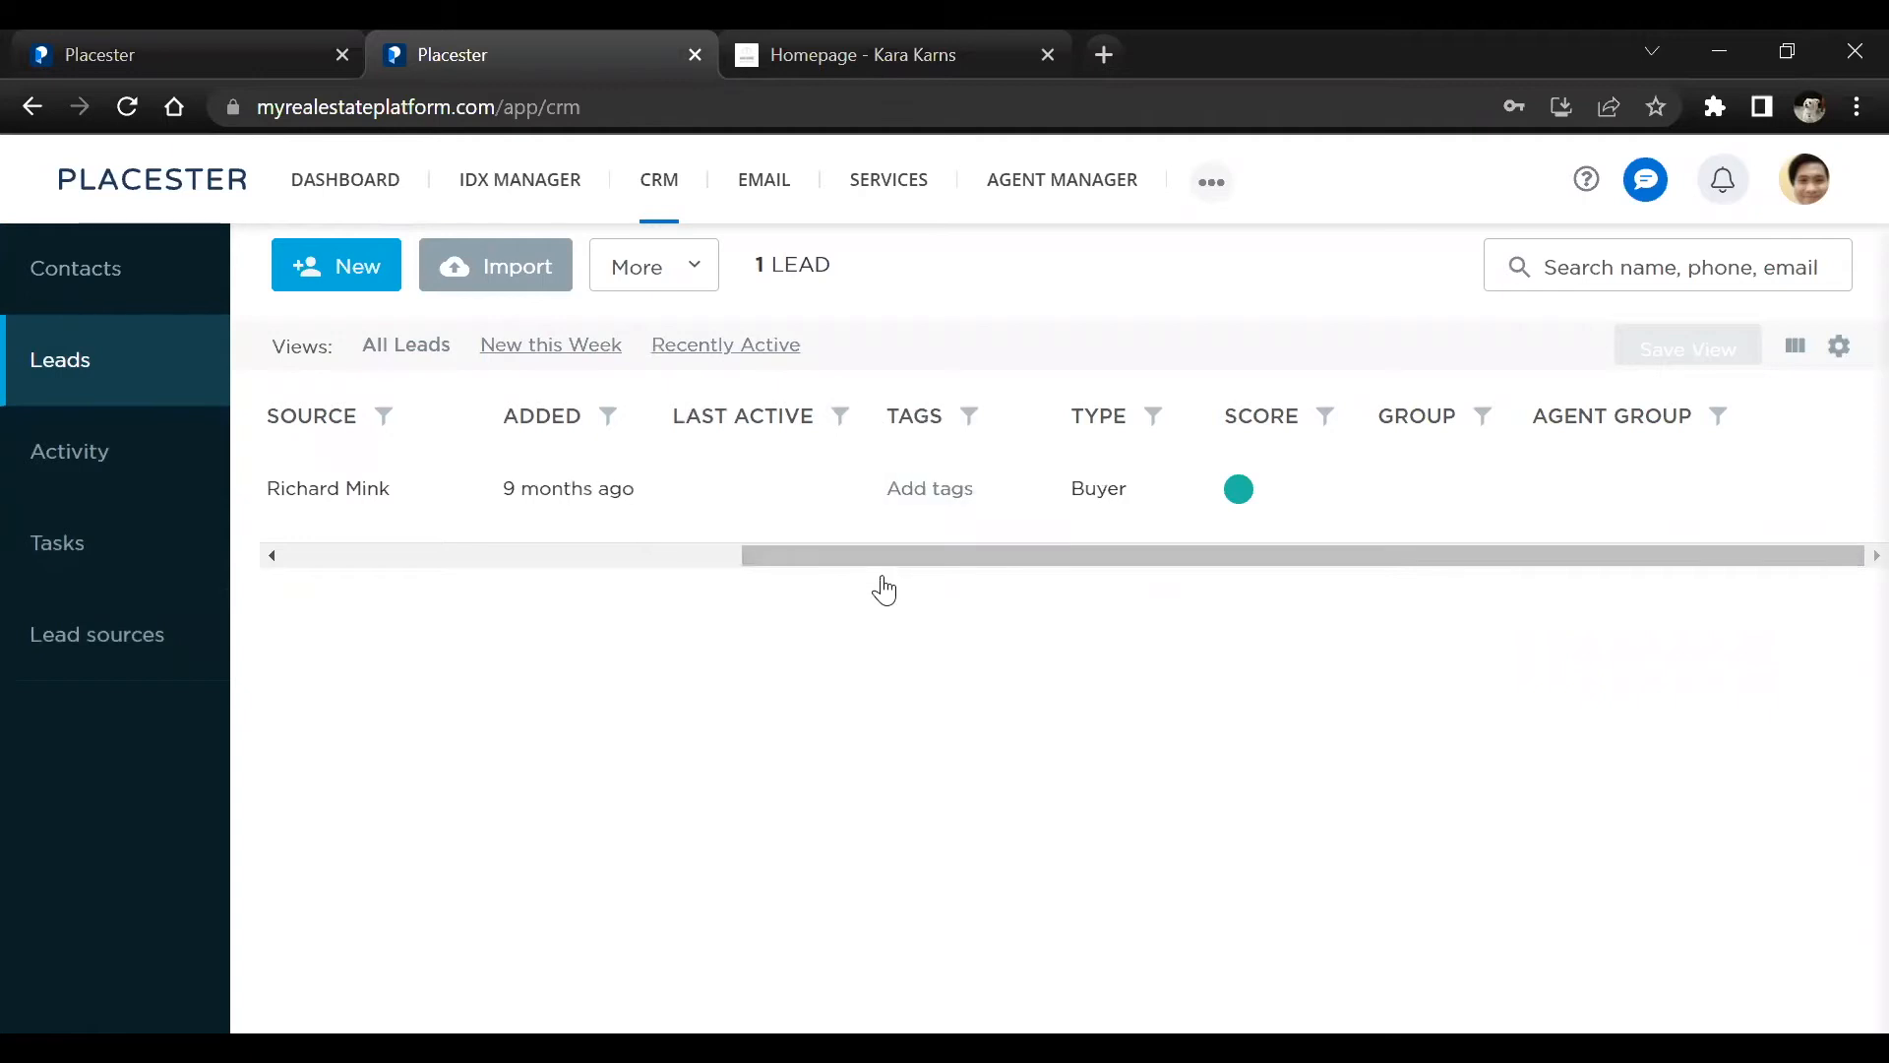
{"action": "left_click_drag", "start_coordinate": [885, 559], "coordinate": [169, 477]}
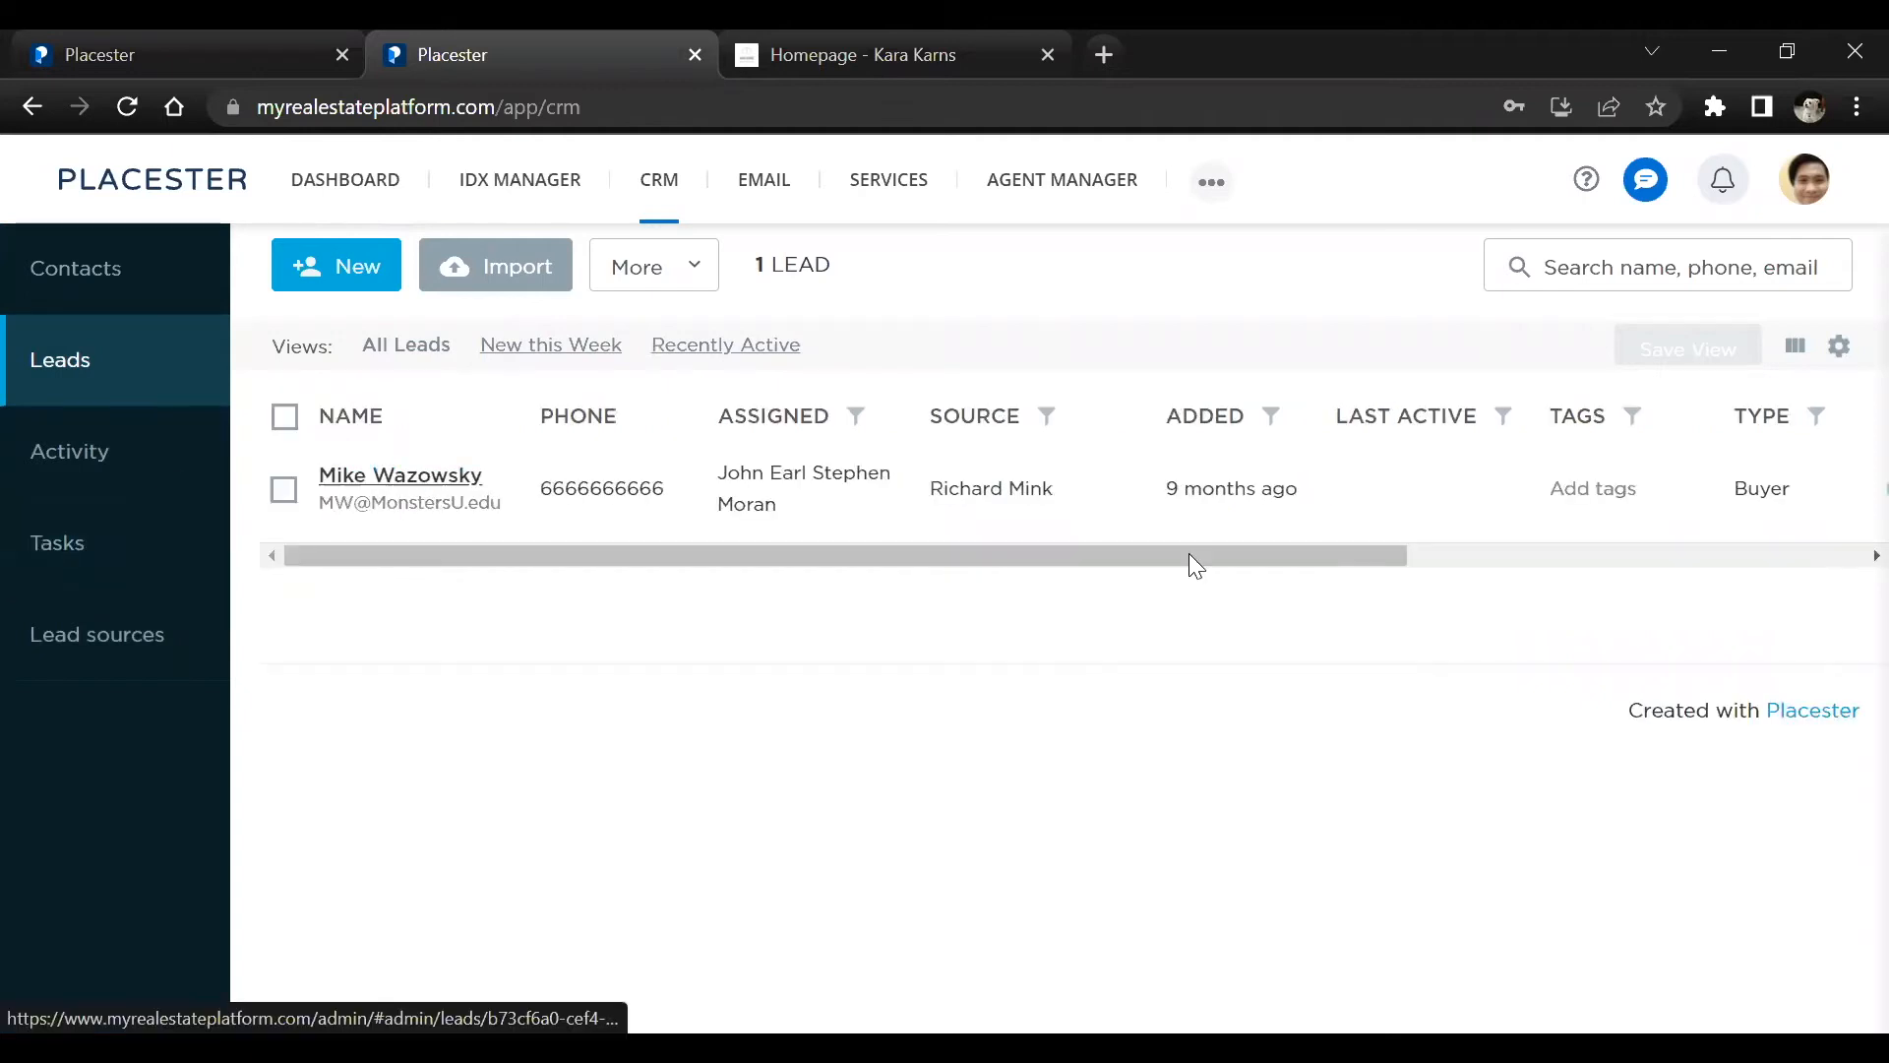
Open the listed lead's record, review its activity and notes, and return to the leads list
{"action": "left_click", "coordinate": [584, 531]}
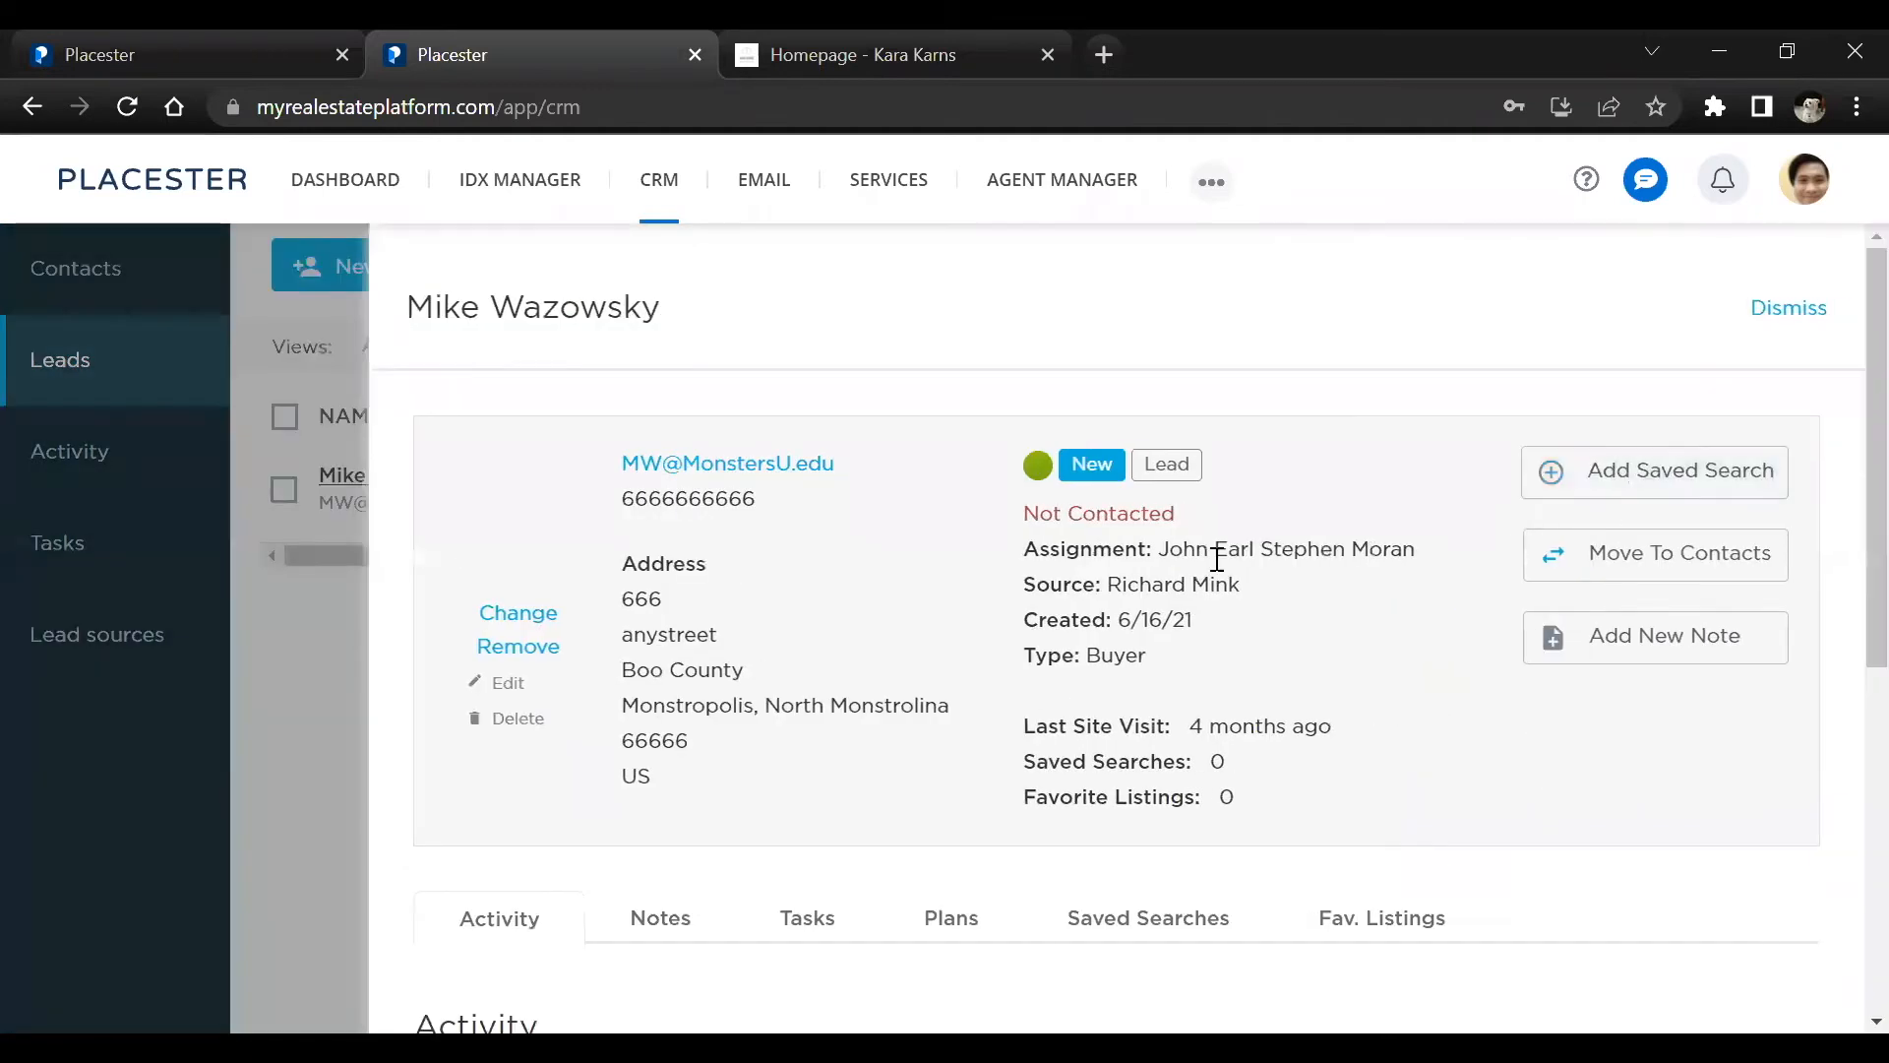
{"action": "scroll", "coordinate": [1152, 696], "scroll_direction": "down", "scroll_amount": 4}
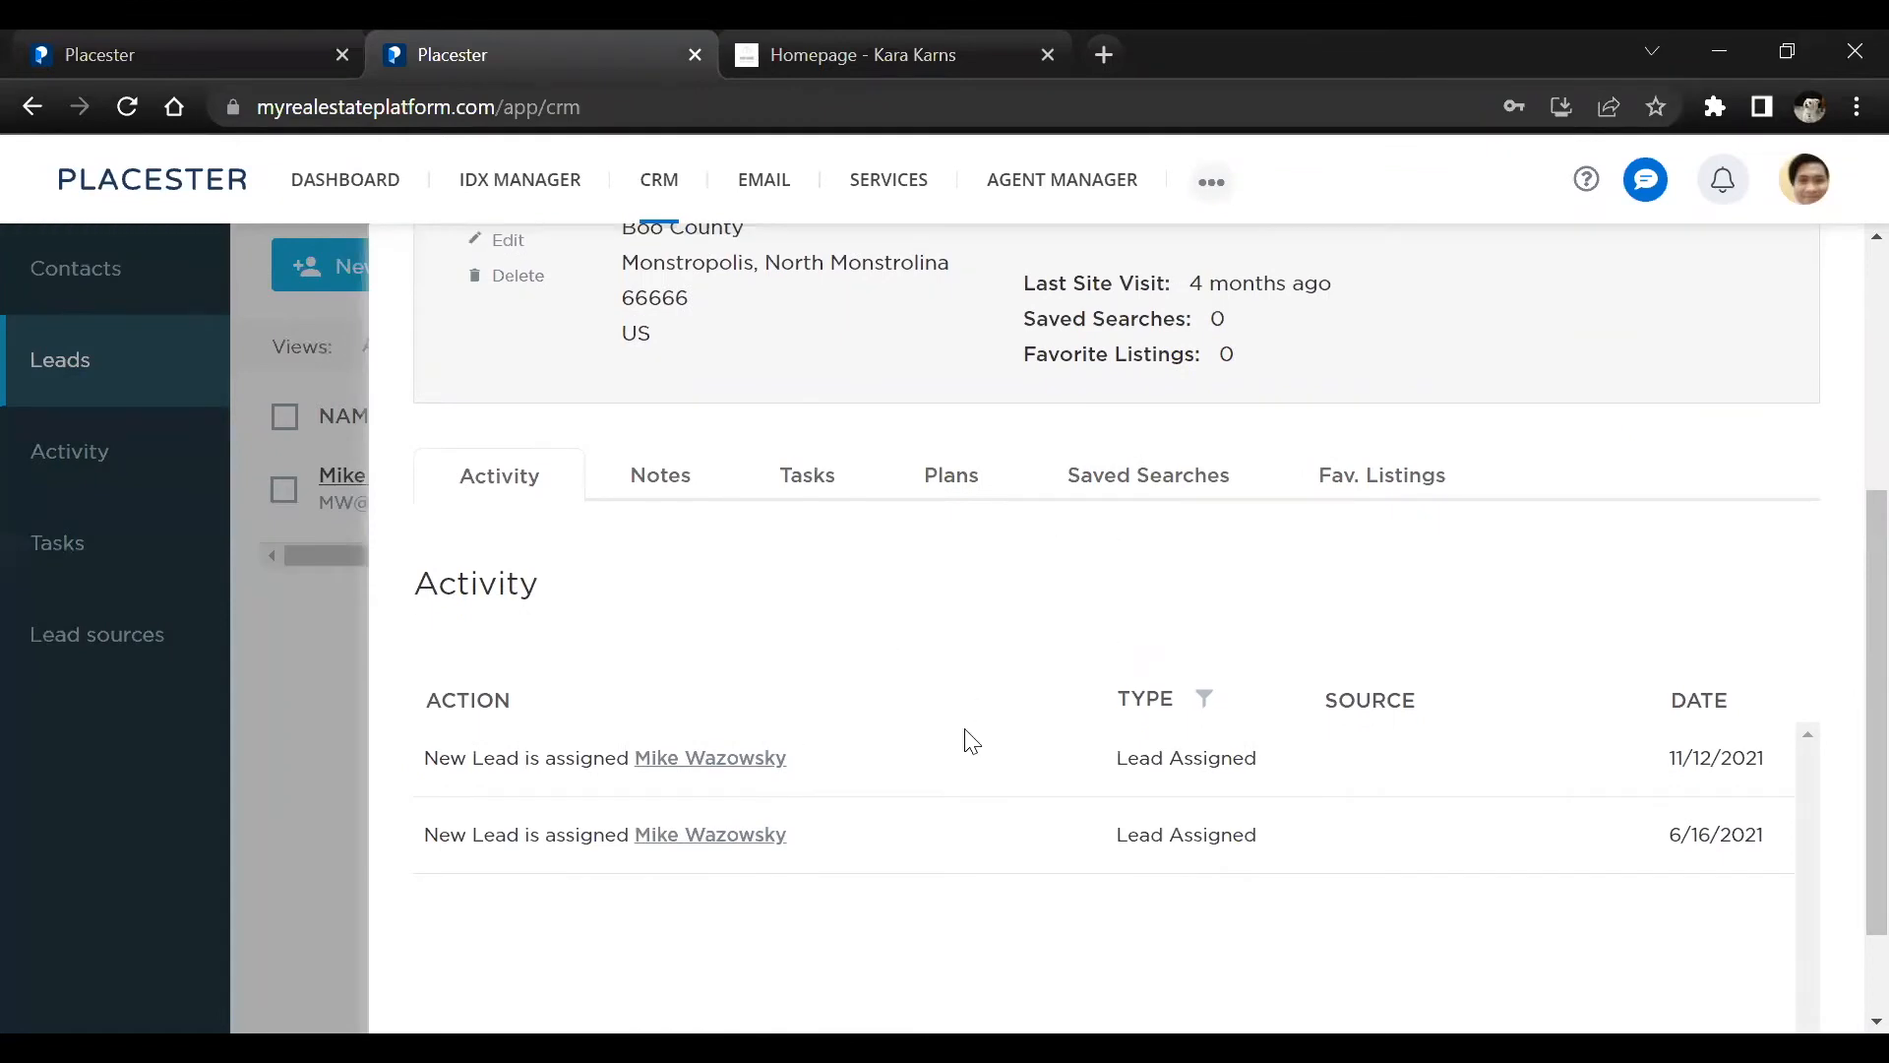
{"action": "left_click", "coordinate": [664, 480]}
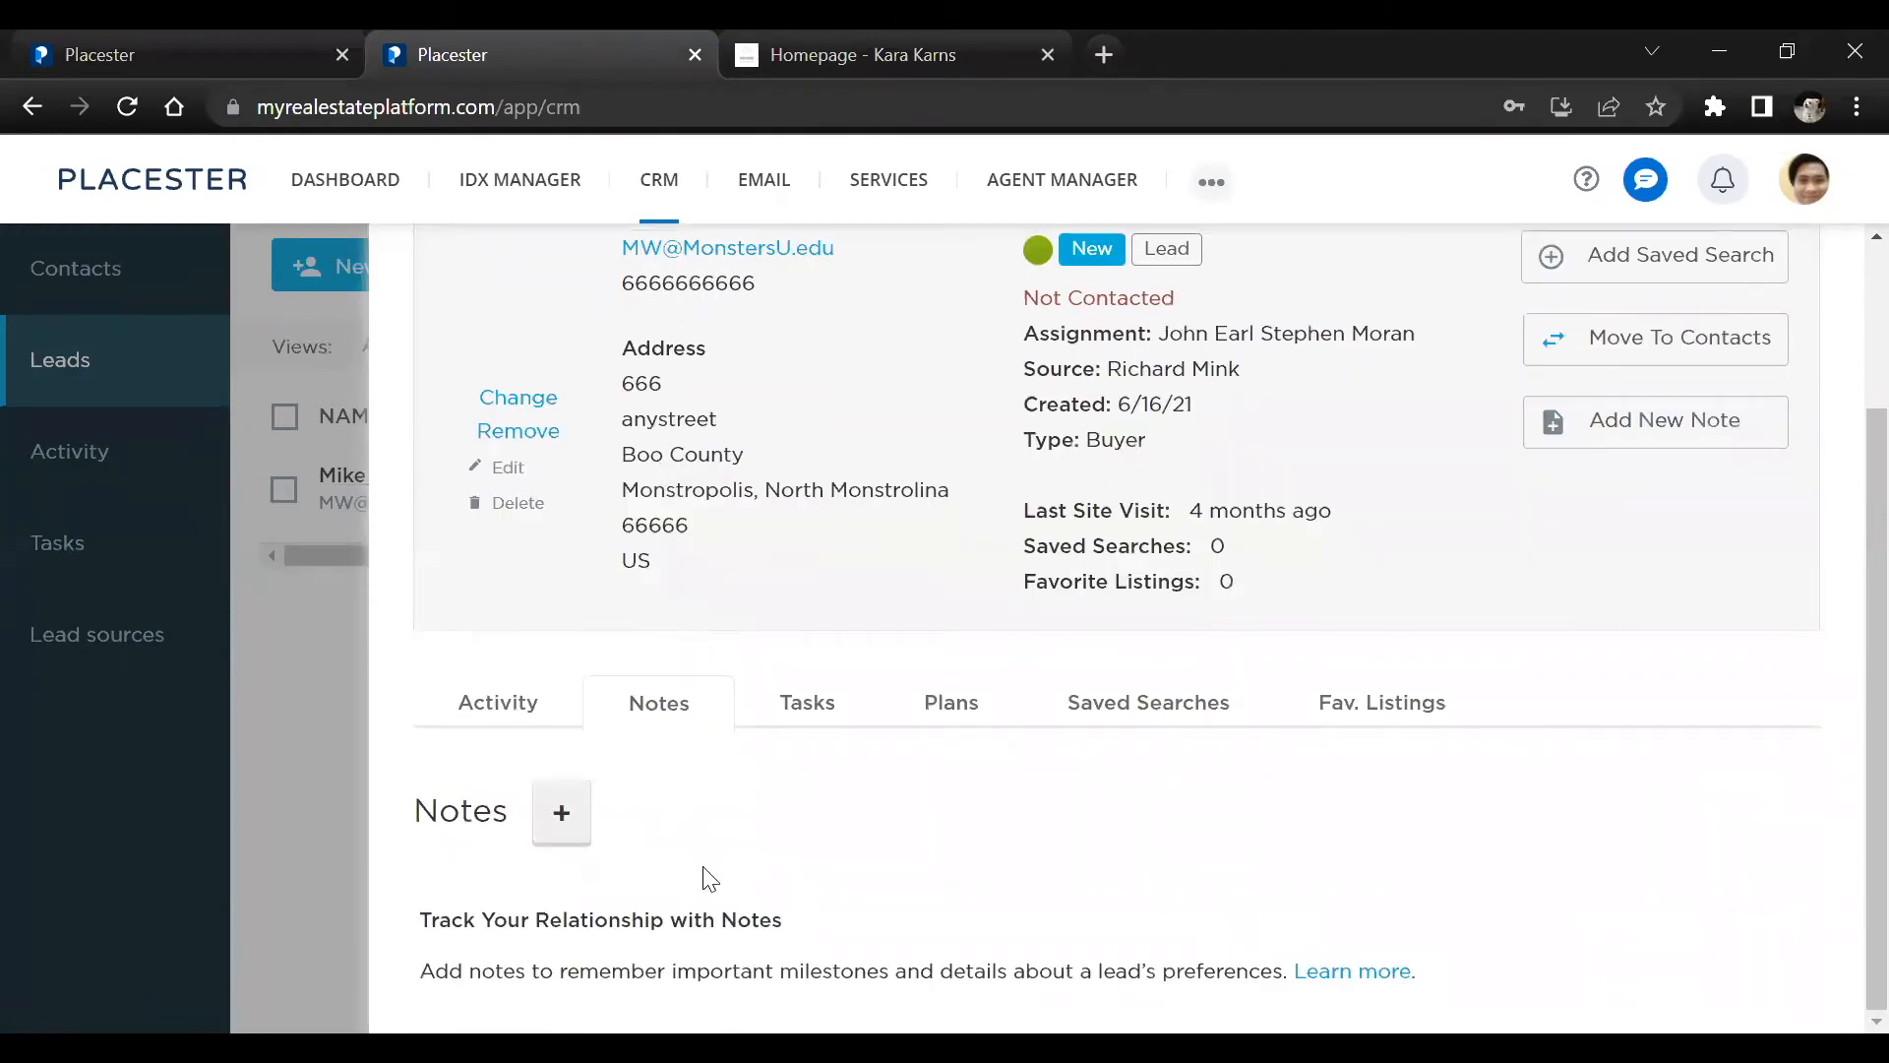
{"action": "left_click", "coordinate": [279, 620]}
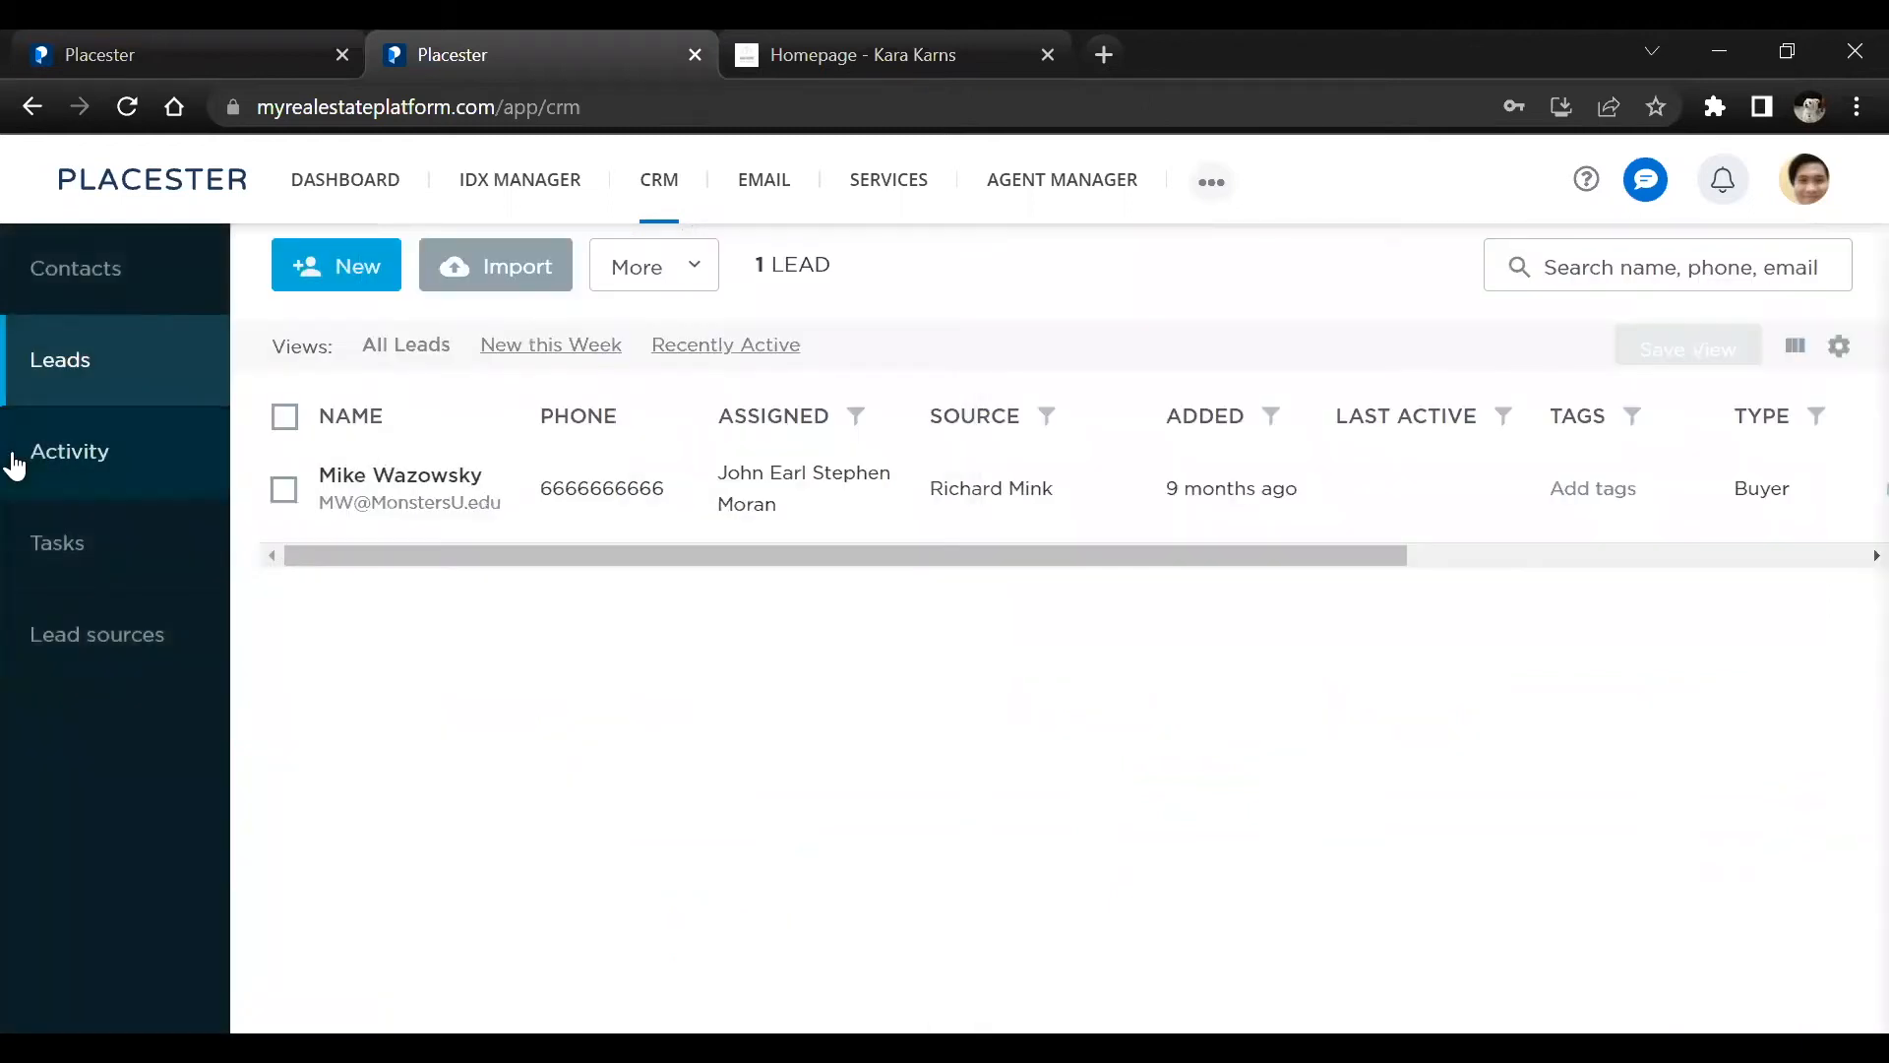
View the CRM's activity log of lead actions, types, sources and dates
{"action": "left_click", "coordinate": [50, 462]}
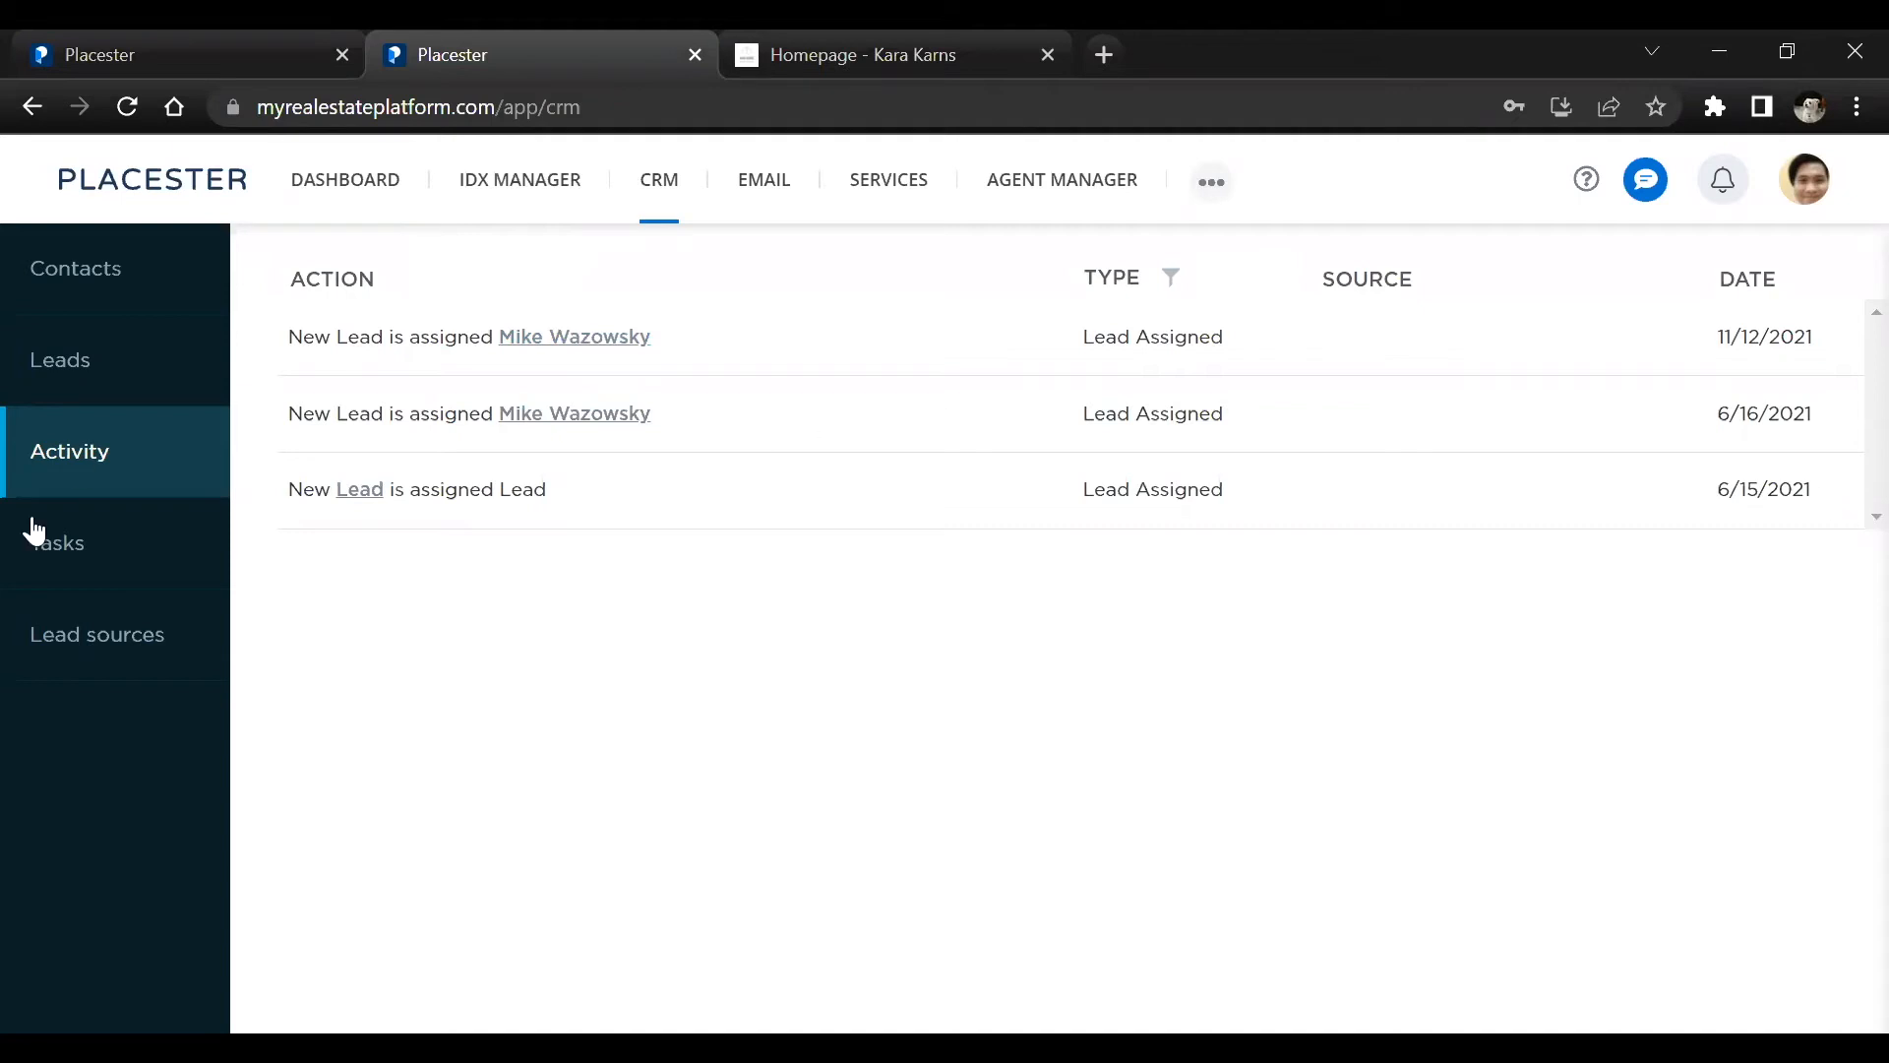
{"action": "left_click", "coordinate": [69, 485]}
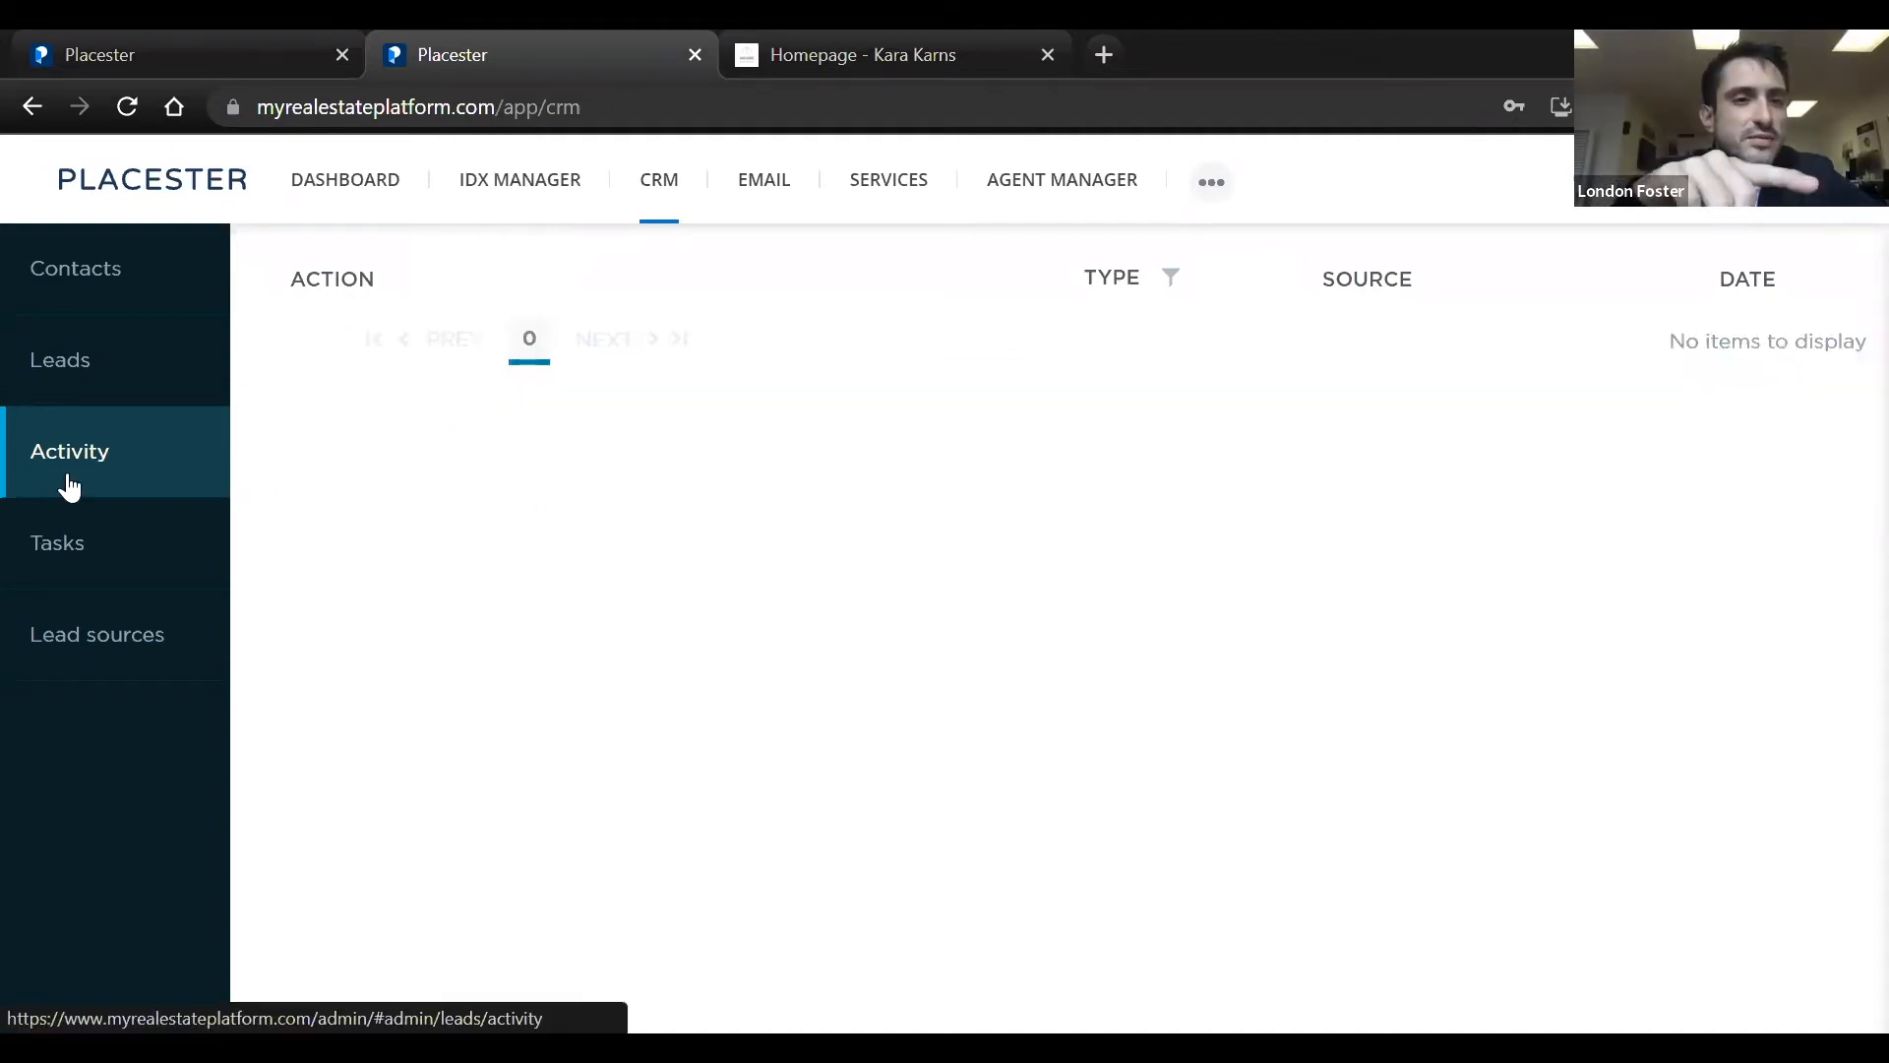
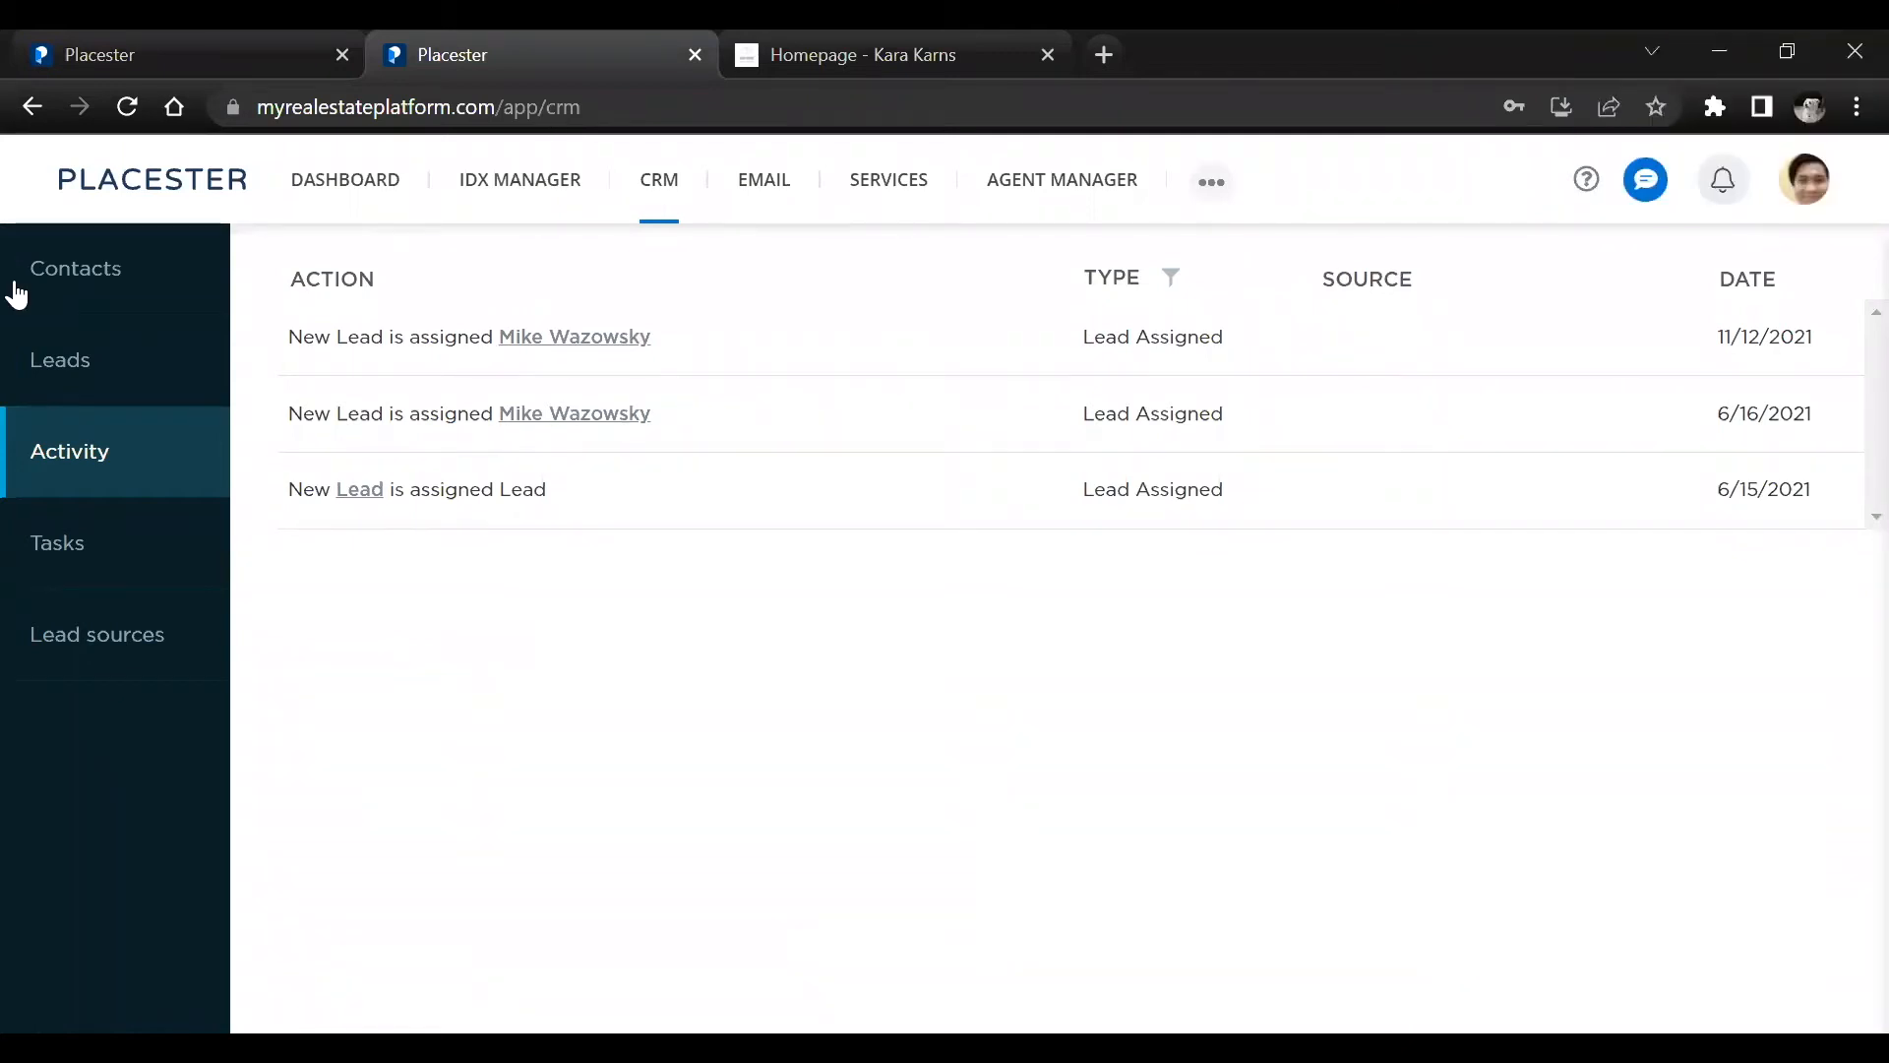
Start a new task in the CRM's Tasks section with the type Email and assign it to the listed agent
{"action": "left_click", "coordinate": [118, 542]}
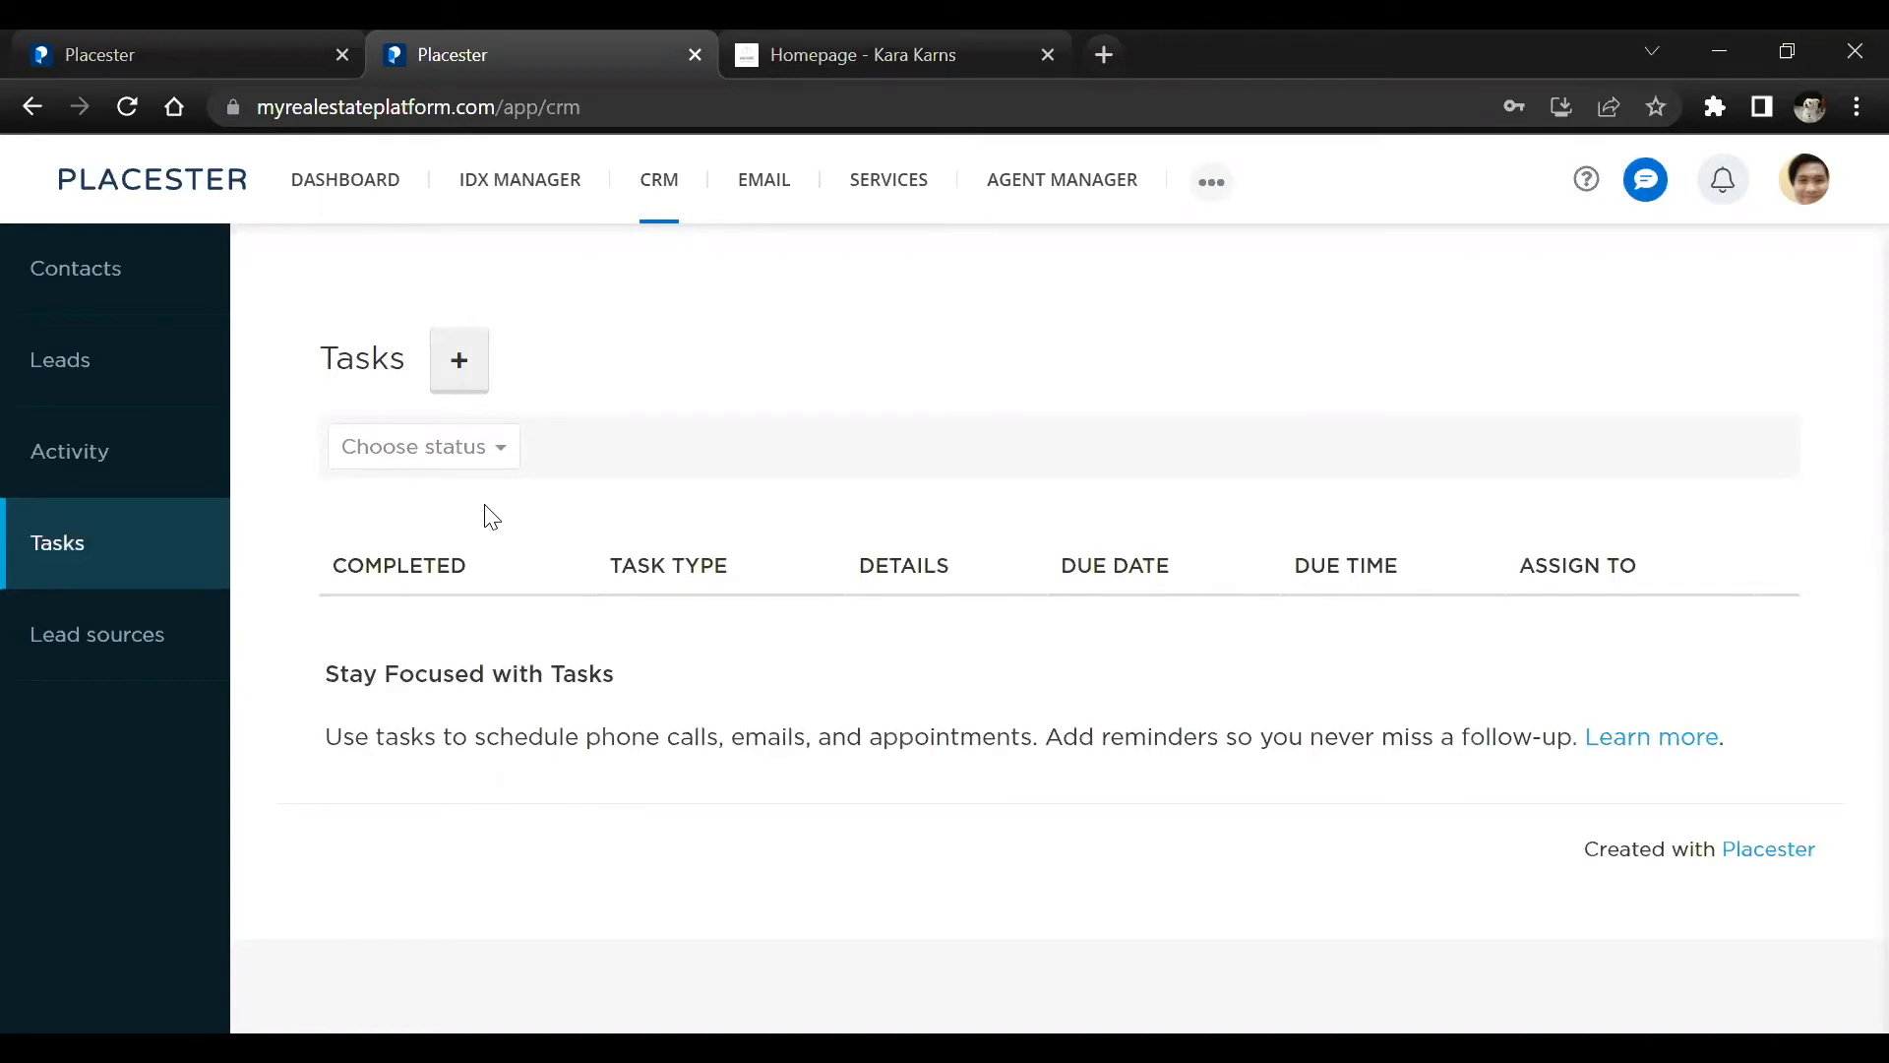
{"action": "left_click", "coordinate": [462, 364]}
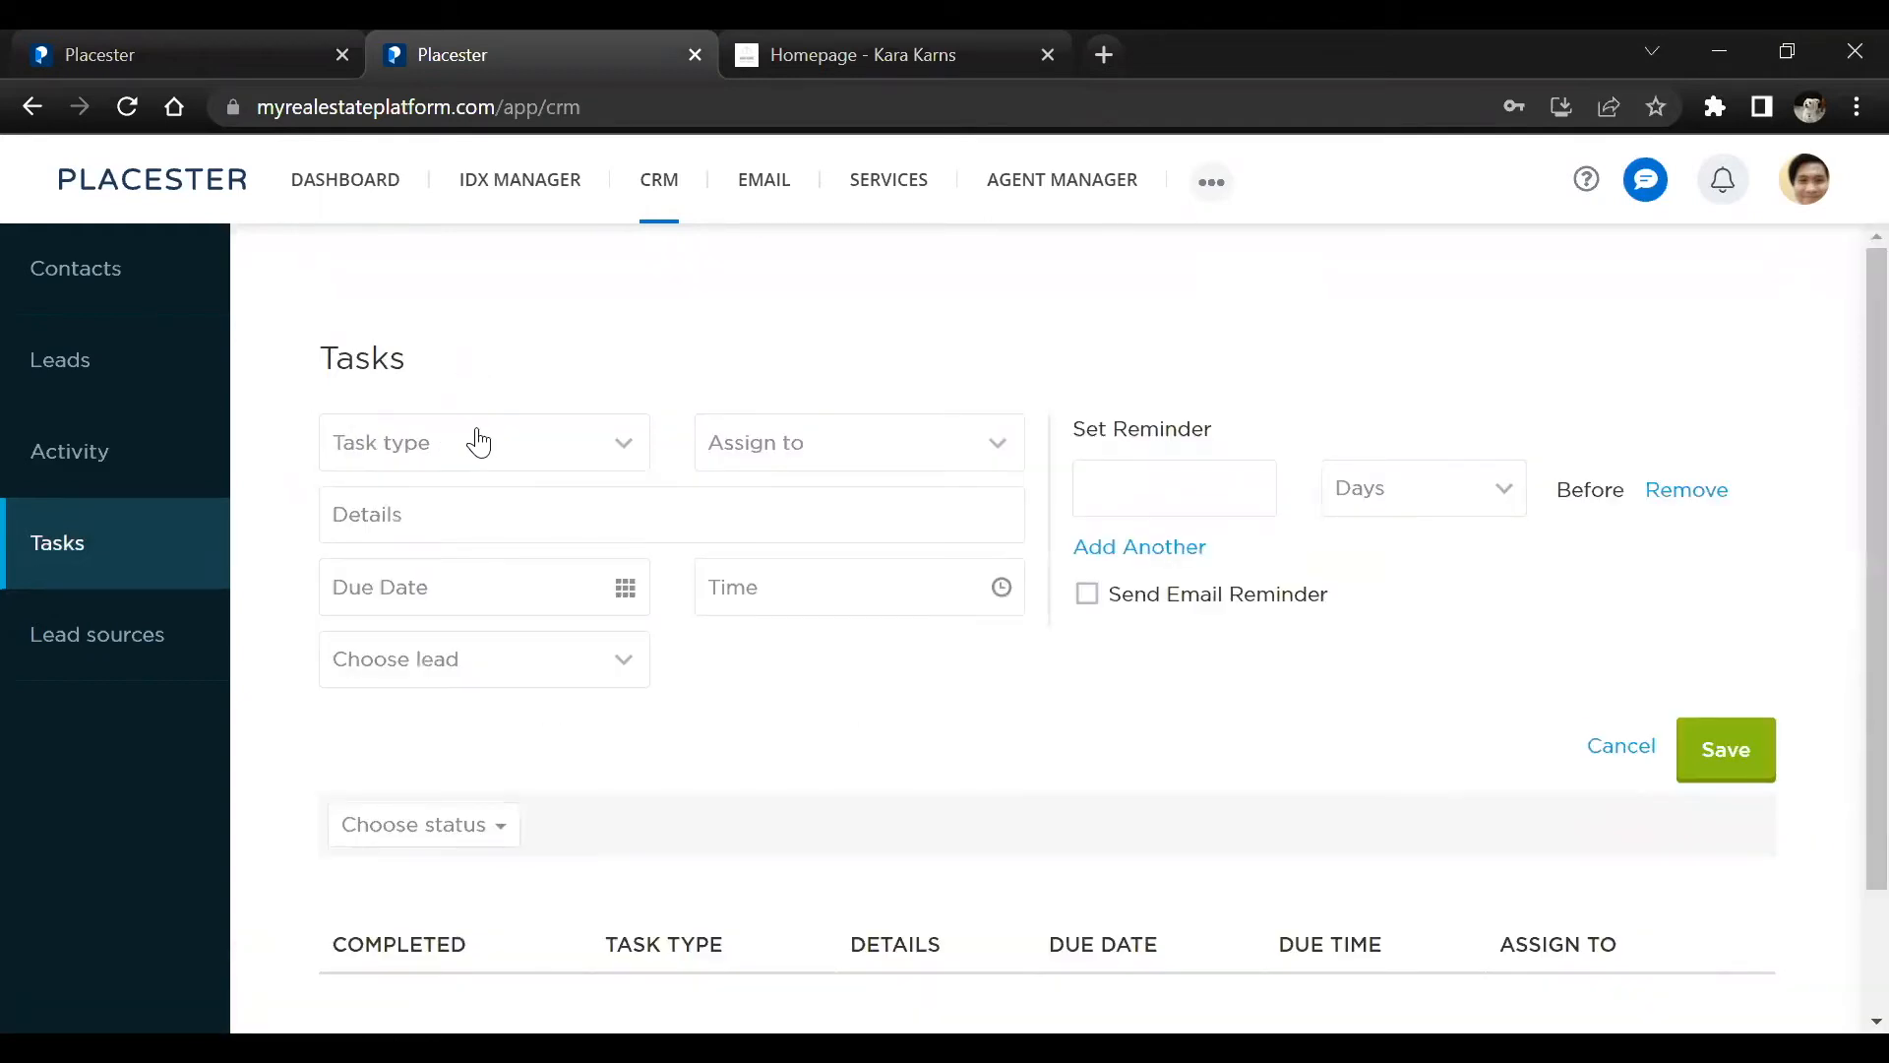
{"action": "left_click", "coordinate": [479, 443]}
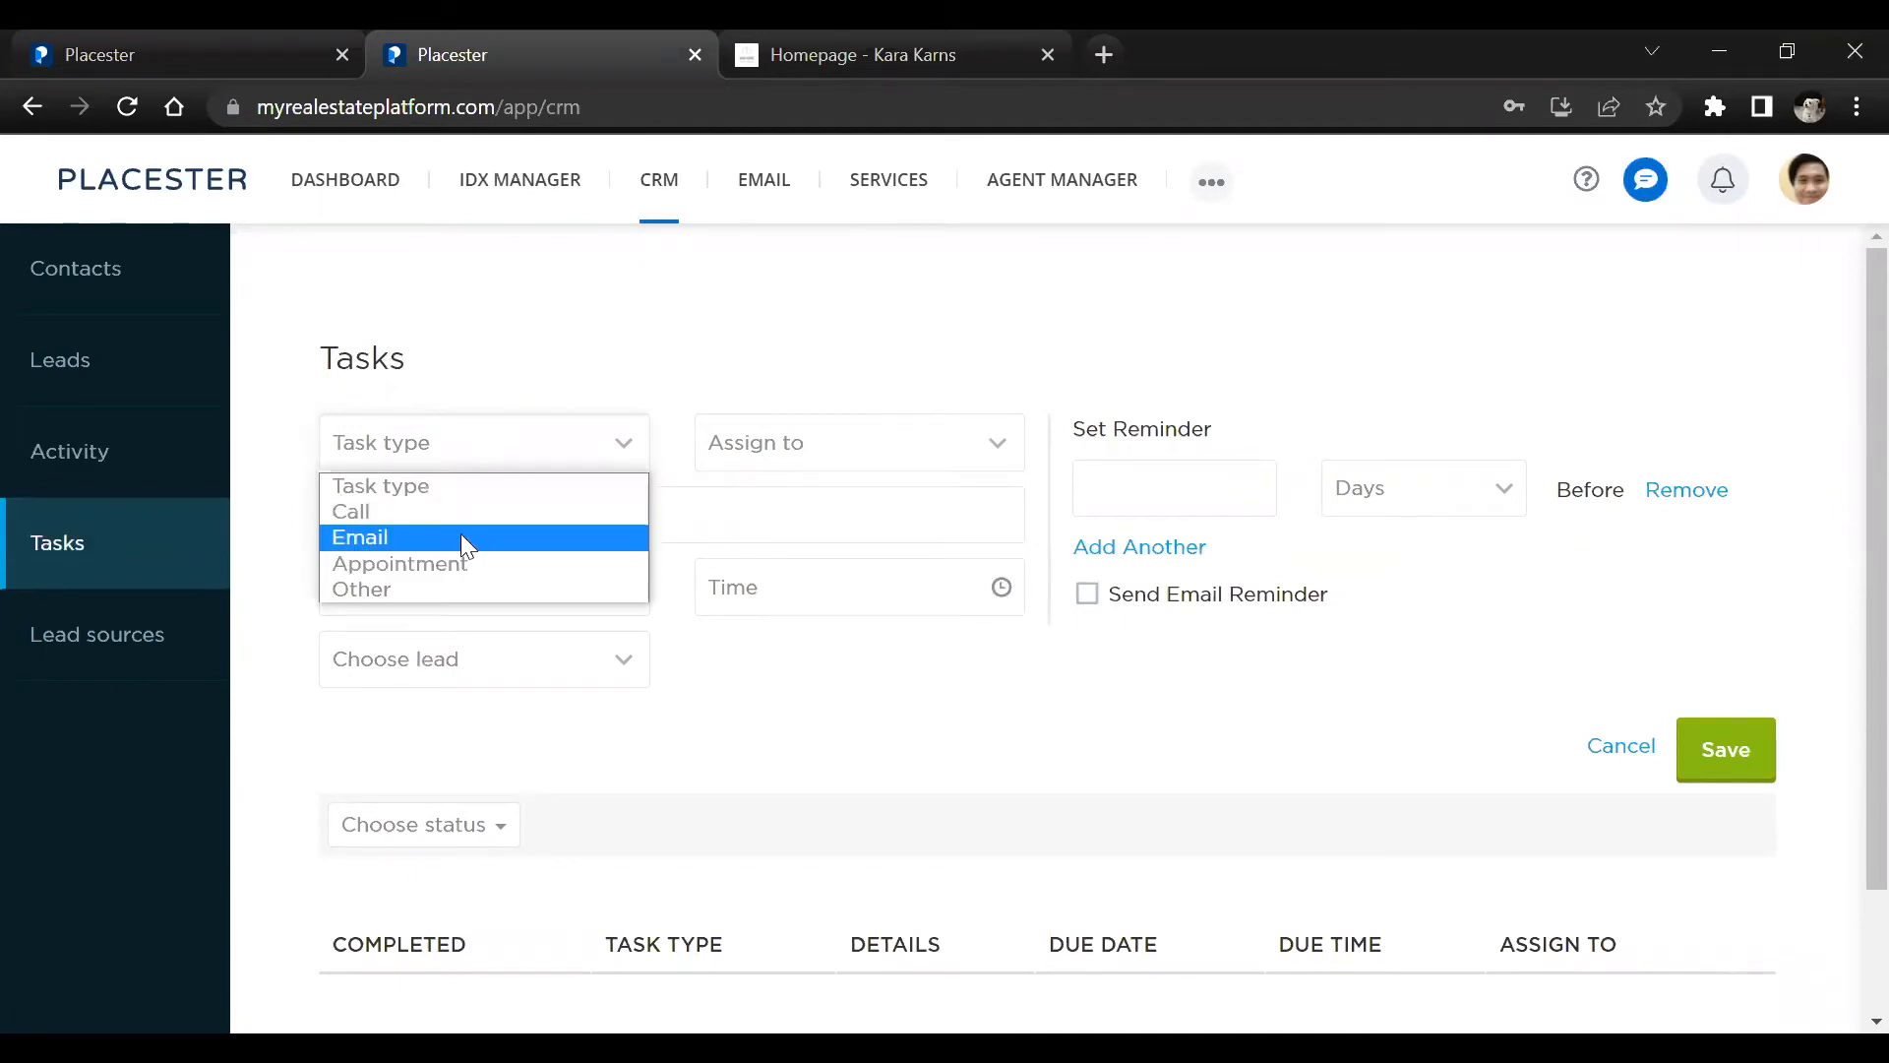
{"action": "left_click", "coordinate": [460, 534]}
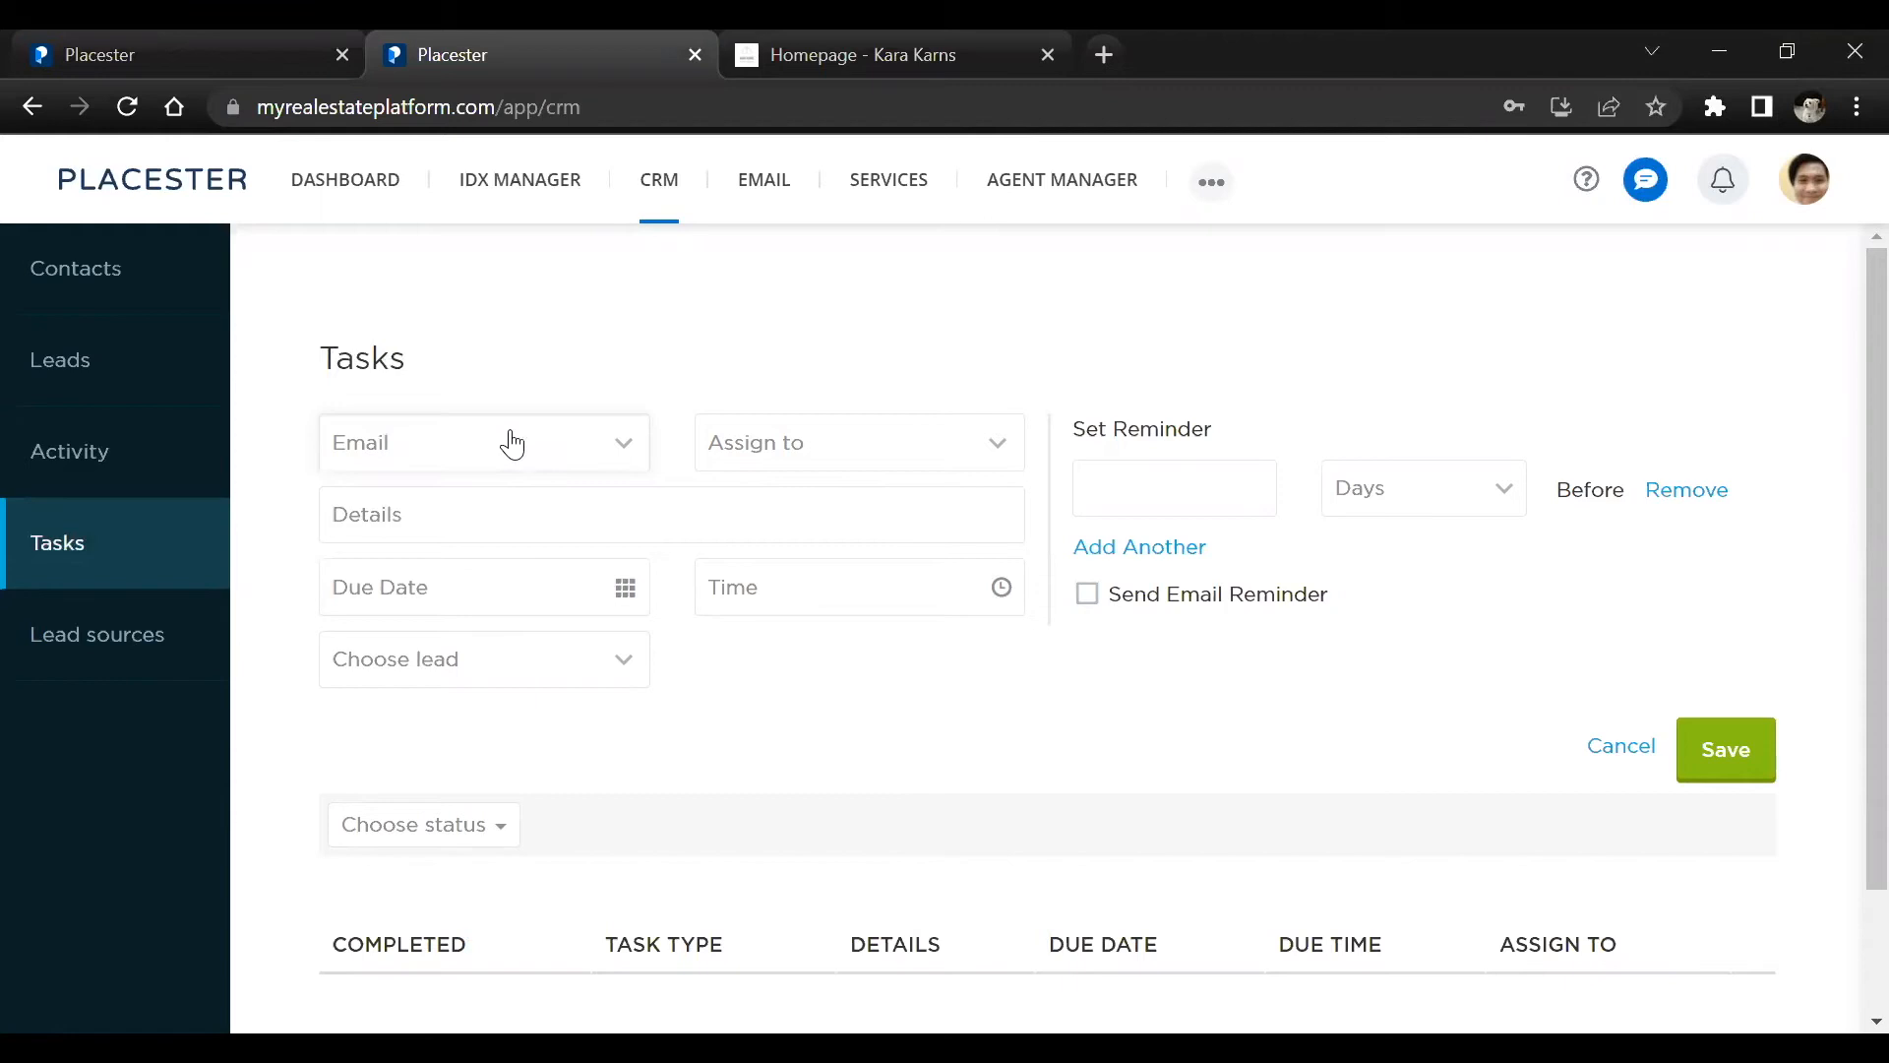
{"action": "left_click", "coordinate": [729, 452]}
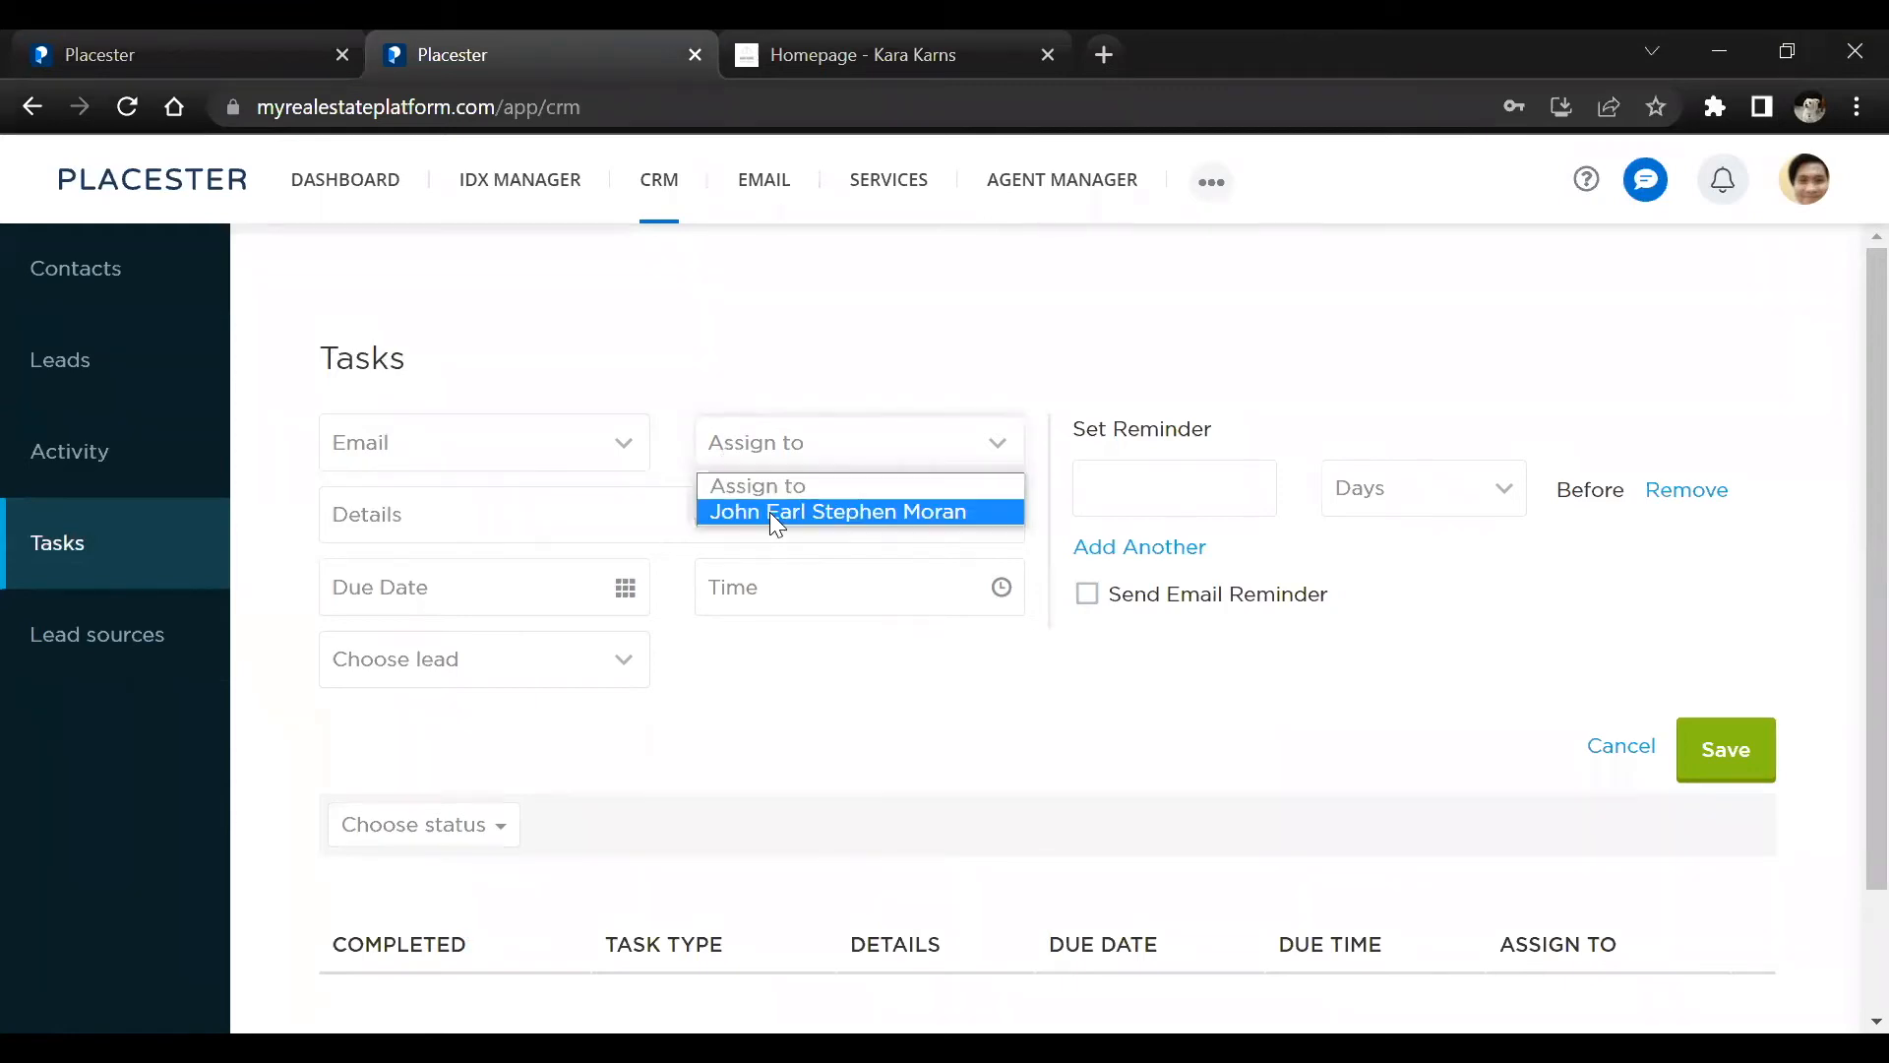
{"action": "left_click", "coordinate": [769, 512]}
Set the task's due date to 03/25/2022 at 9:00am and choose the listed lead for it
{"action": "left_click", "coordinate": [630, 523]}
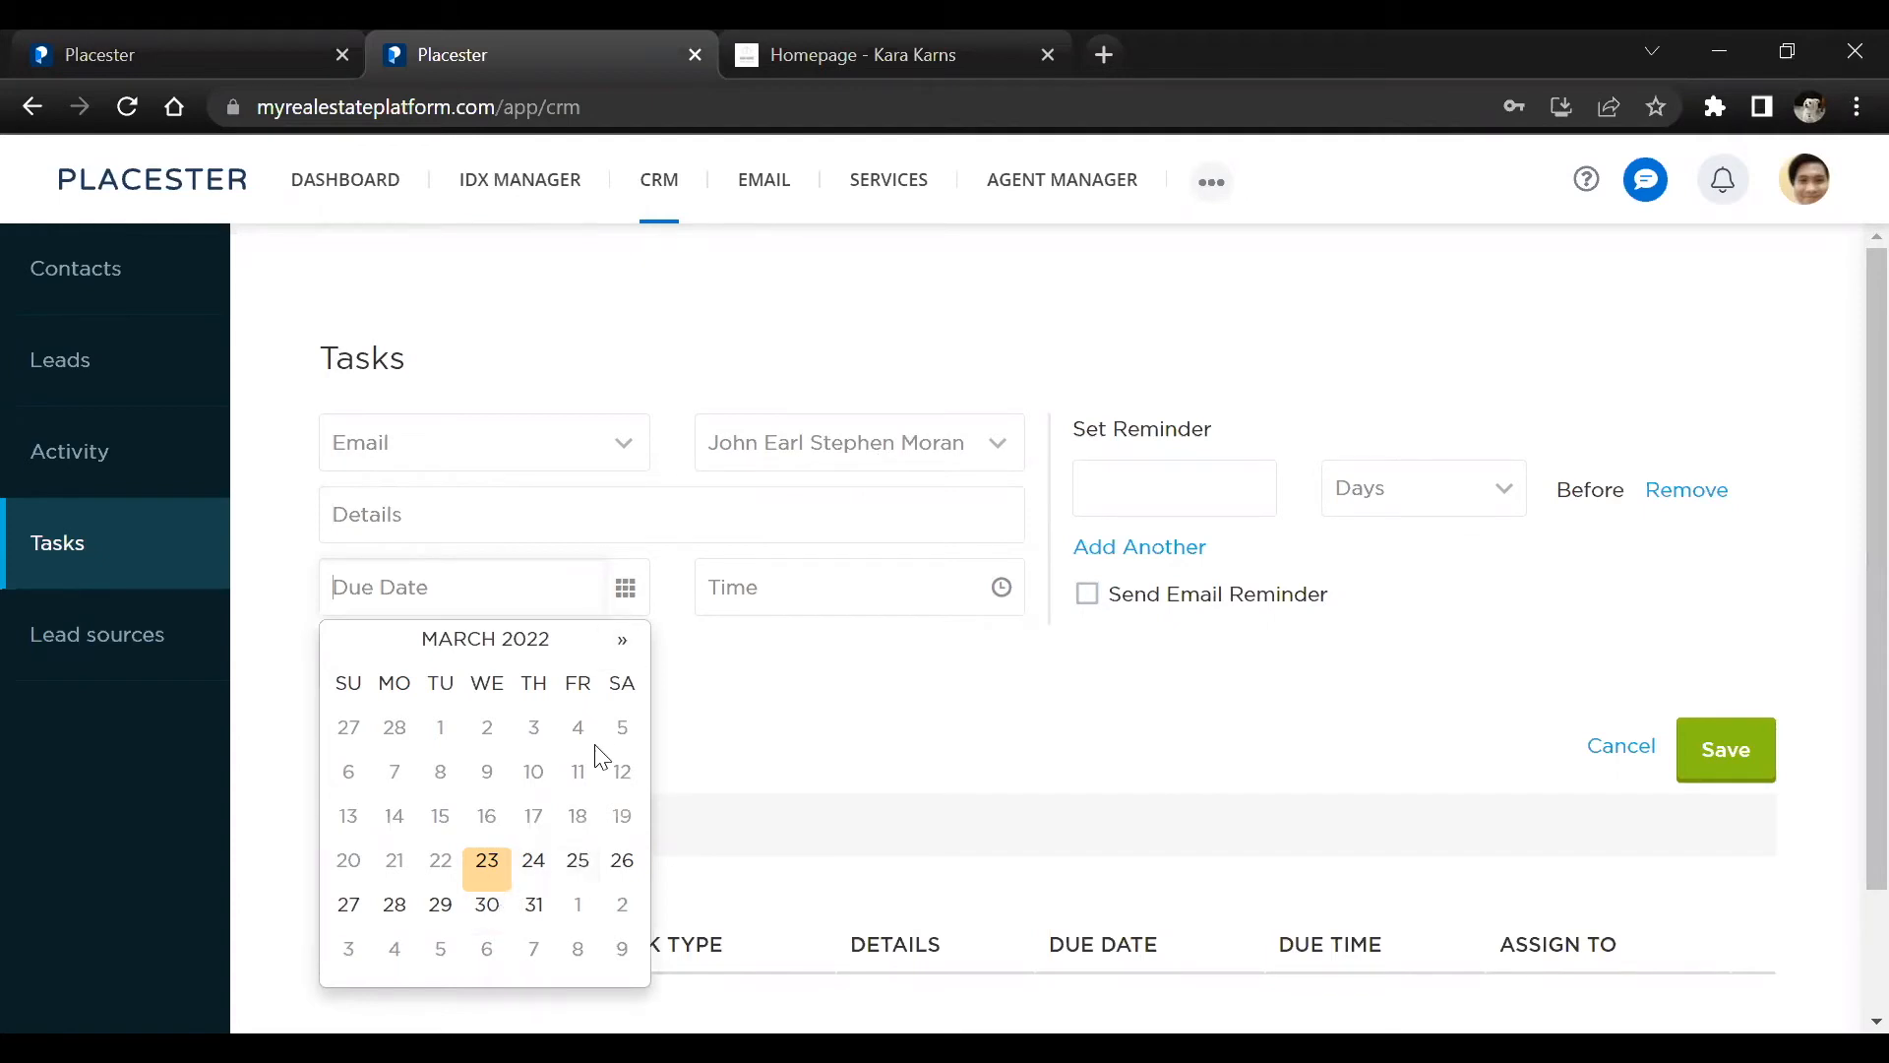
{"action": "left_click", "coordinate": [583, 861]}
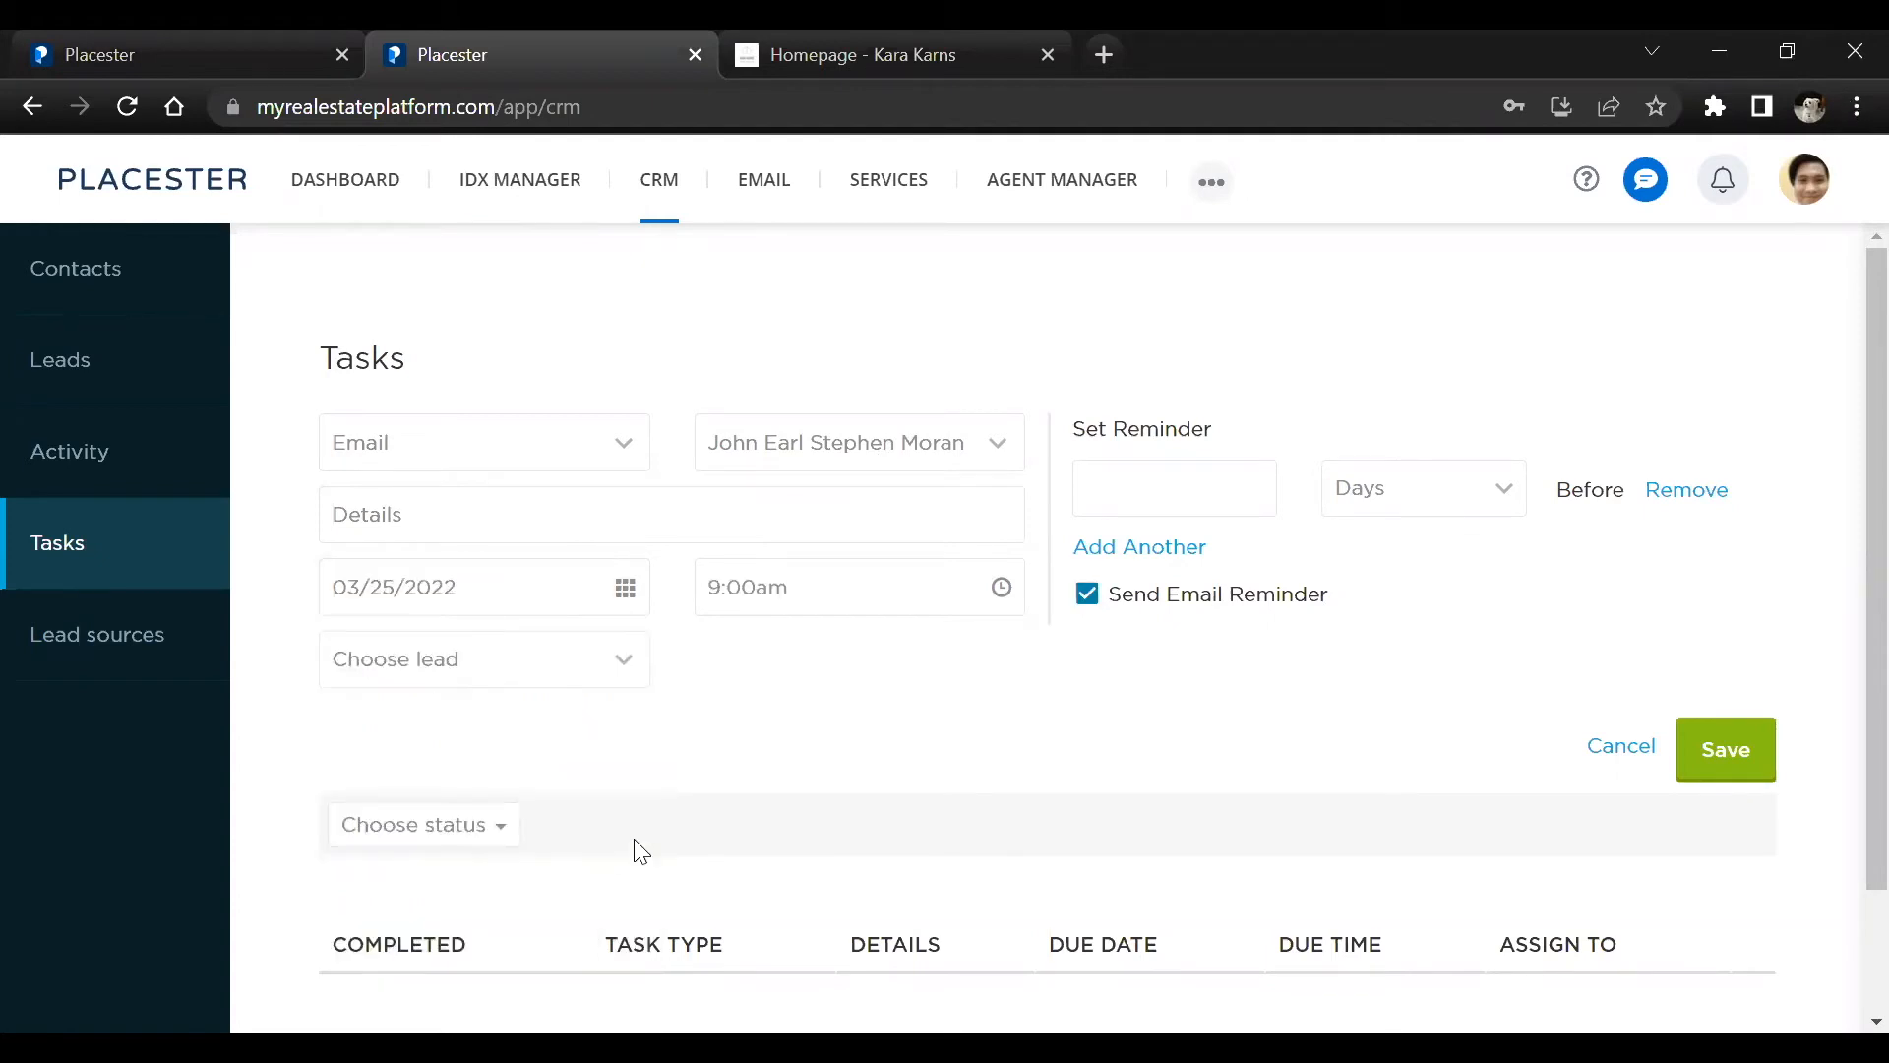
{"action": "left_click", "coordinate": [871, 596]}
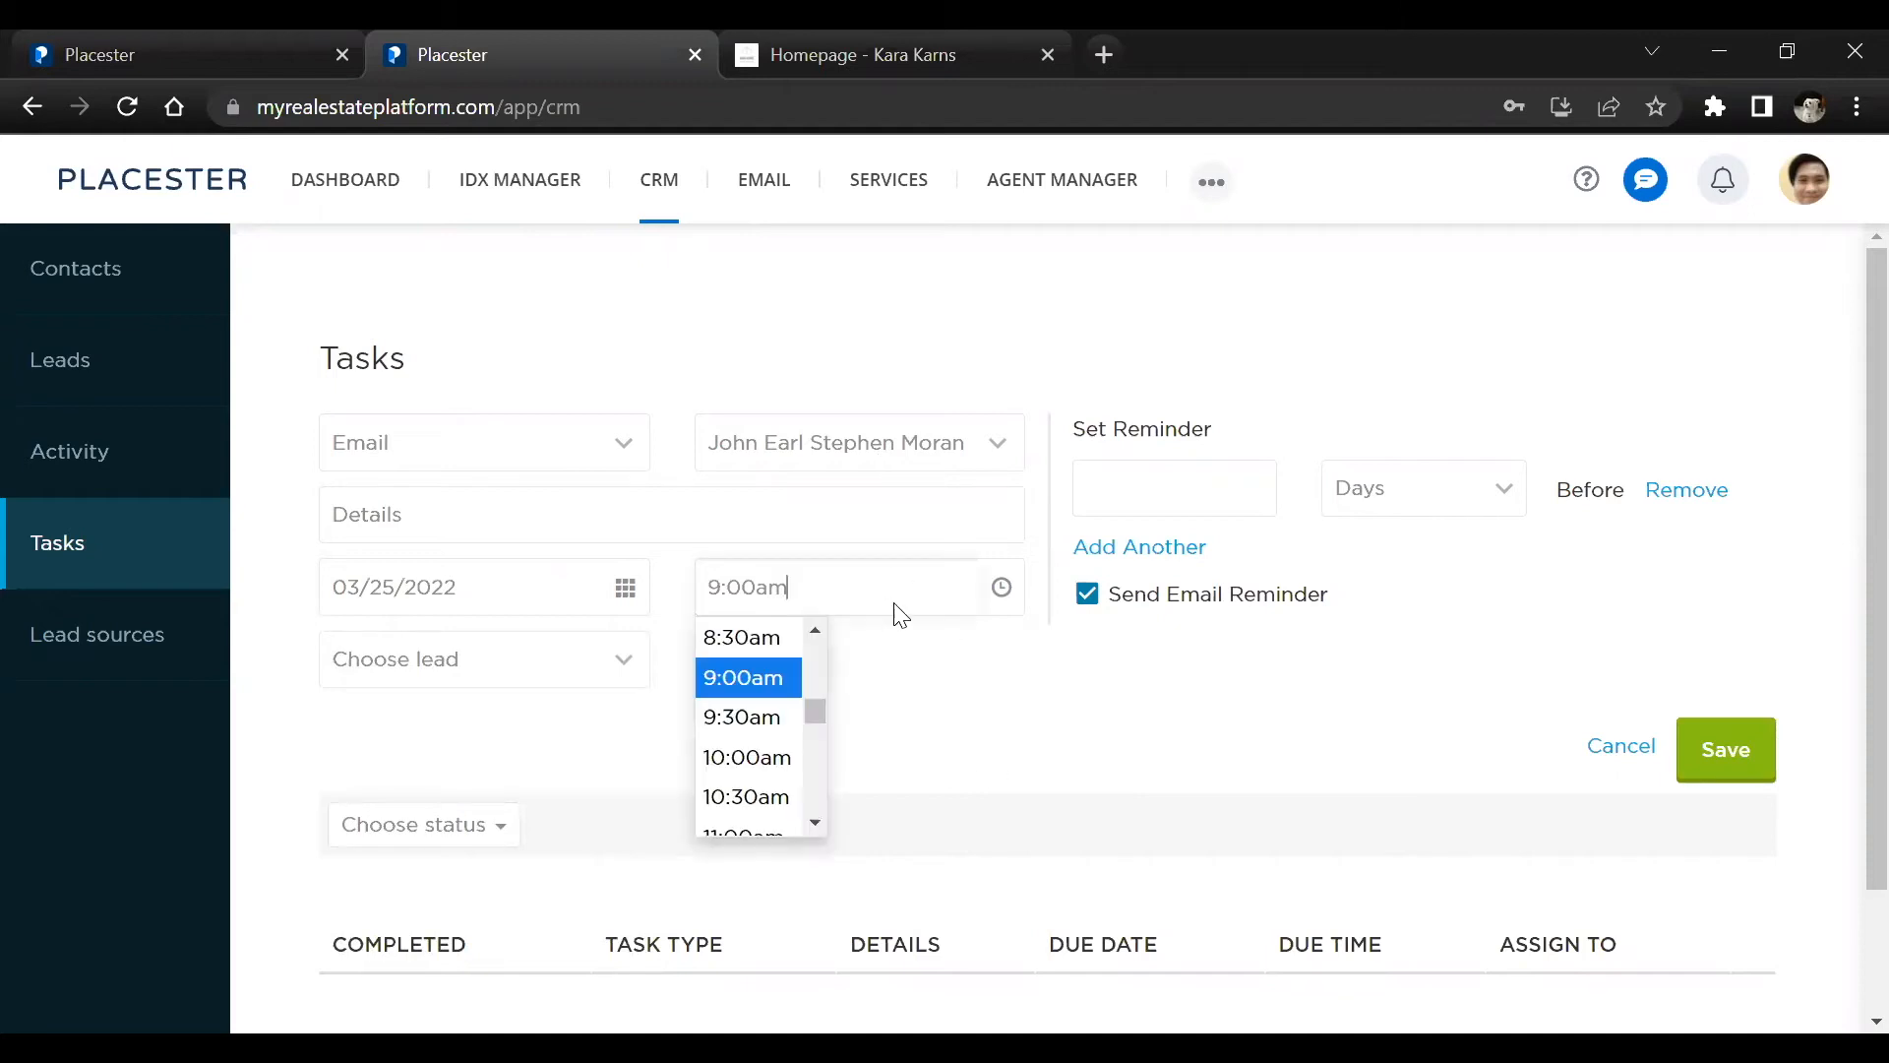
{"action": "left_click", "coordinate": [598, 697]}
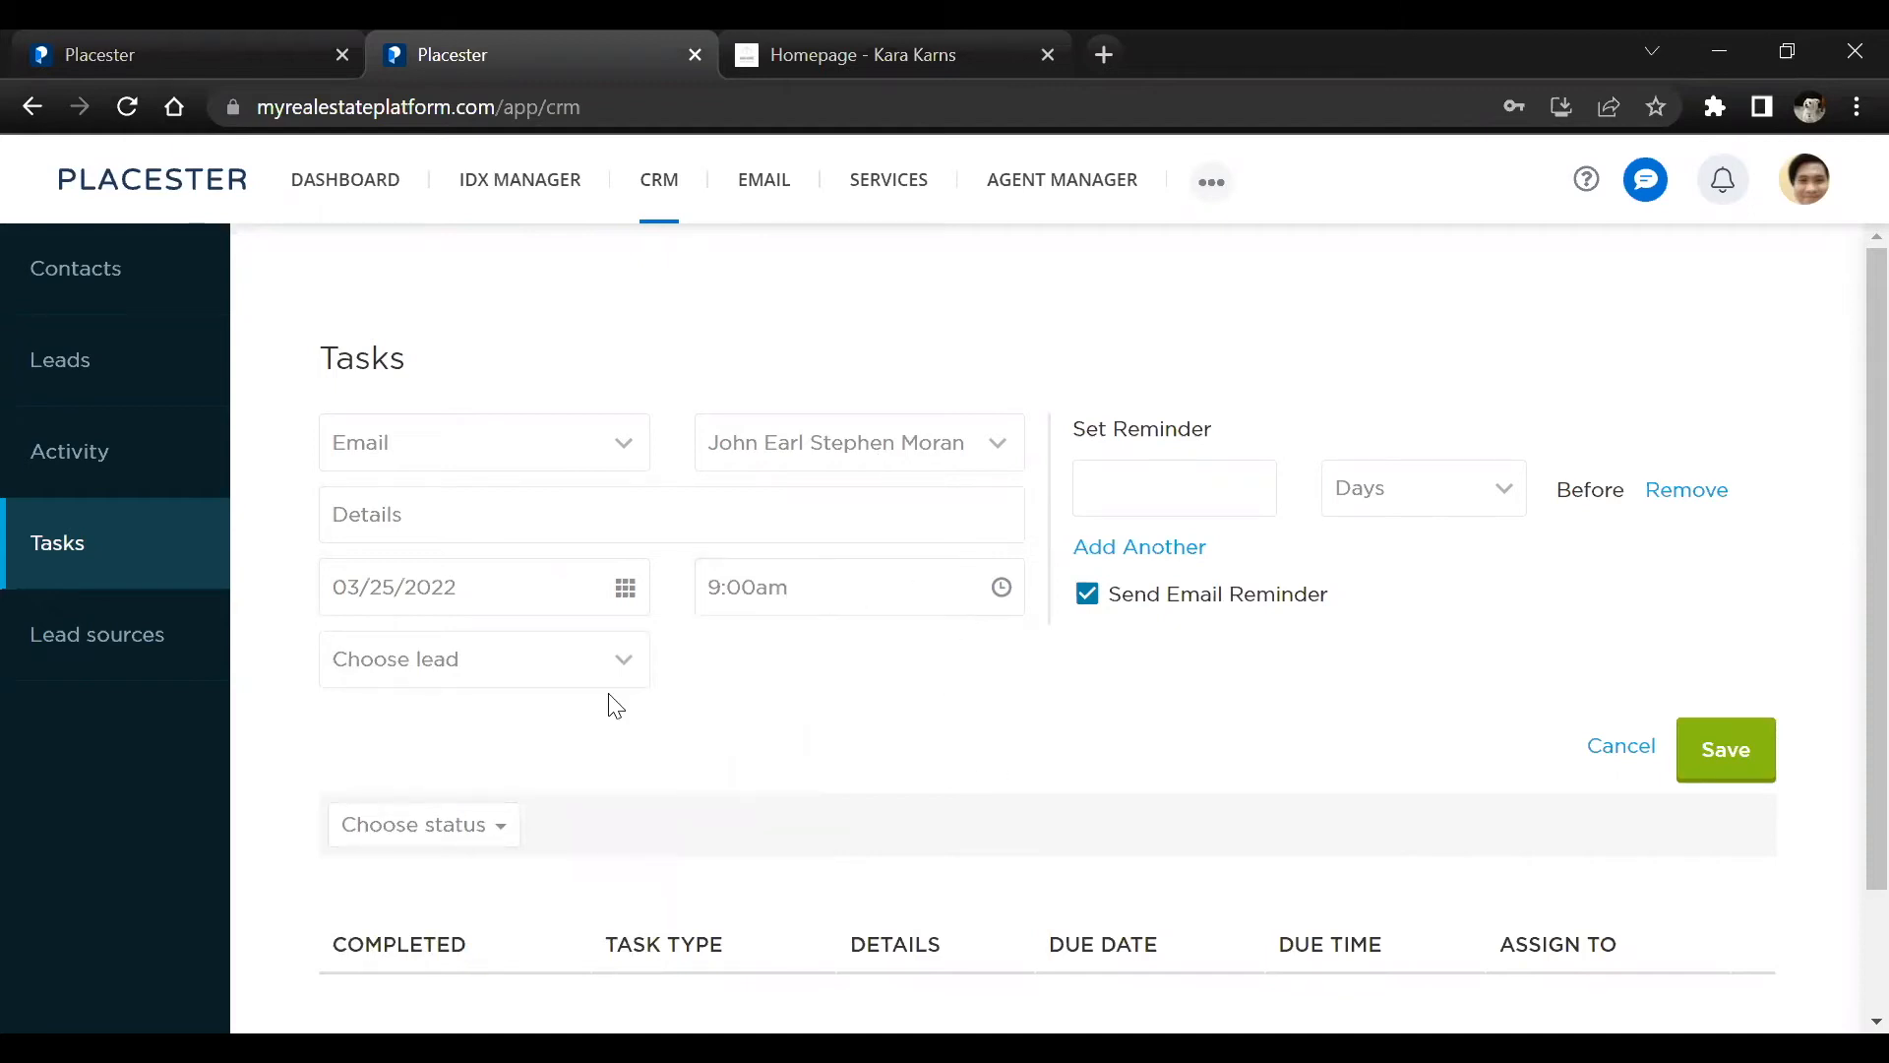
{"action": "left_click", "coordinate": [538, 677]}
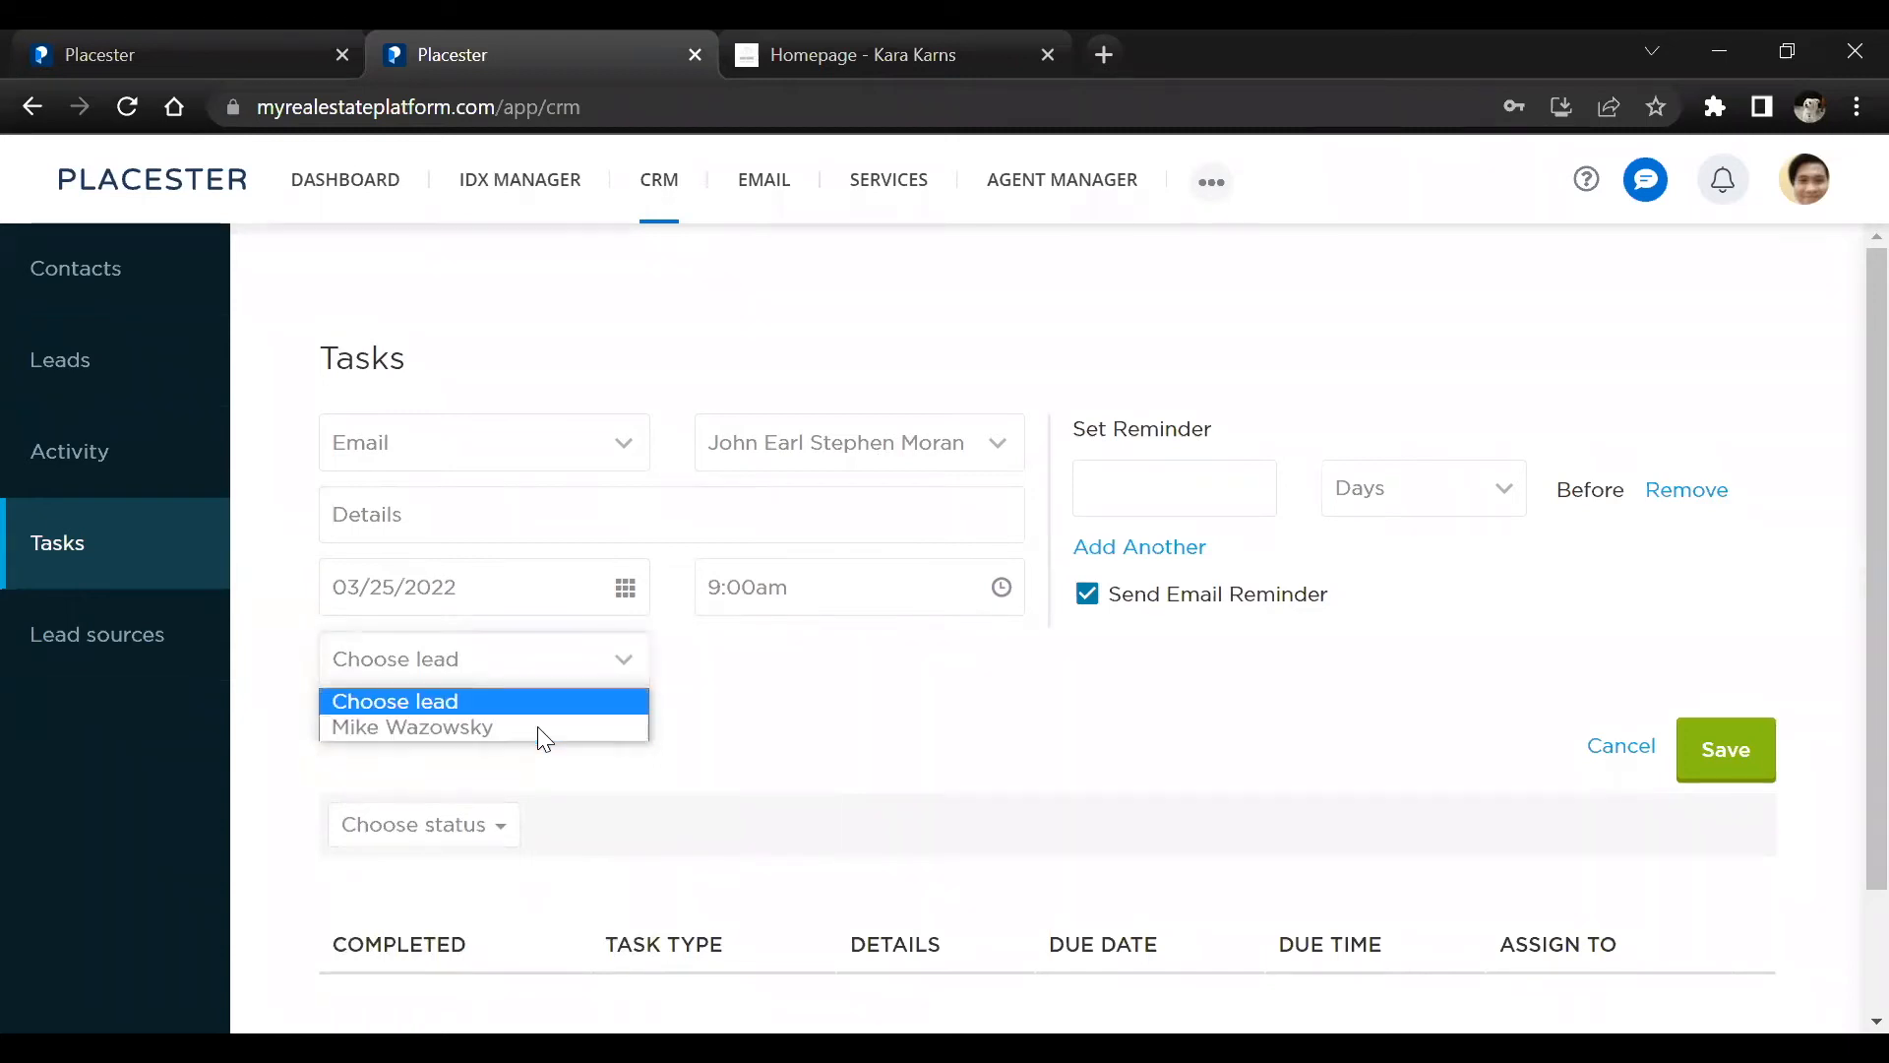
{"action": "left_click", "coordinate": [479, 726]}
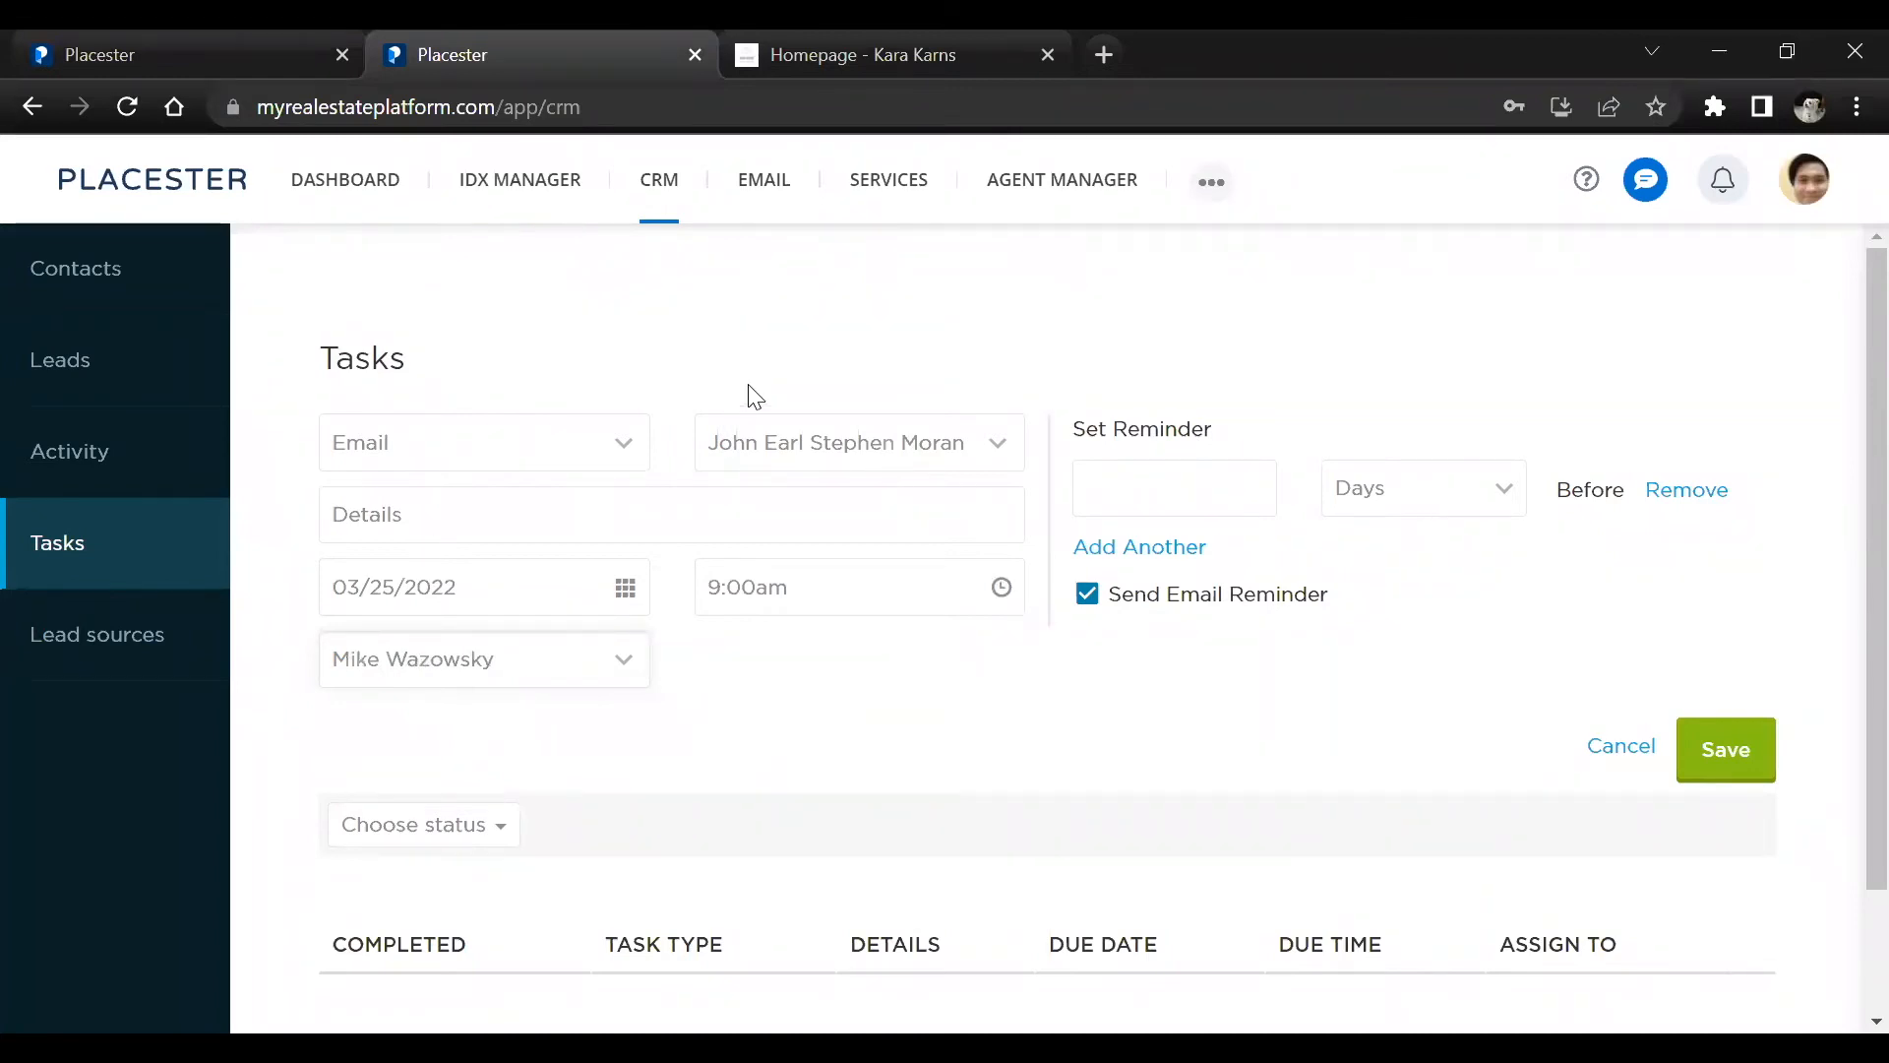
Set the task's reminder unit to Hours, check the other reminder units and save the task
{"action": "left_click", "coordinate": [1075, 485]}
{"action": "left_click", "coordinate": [1417, 496]}
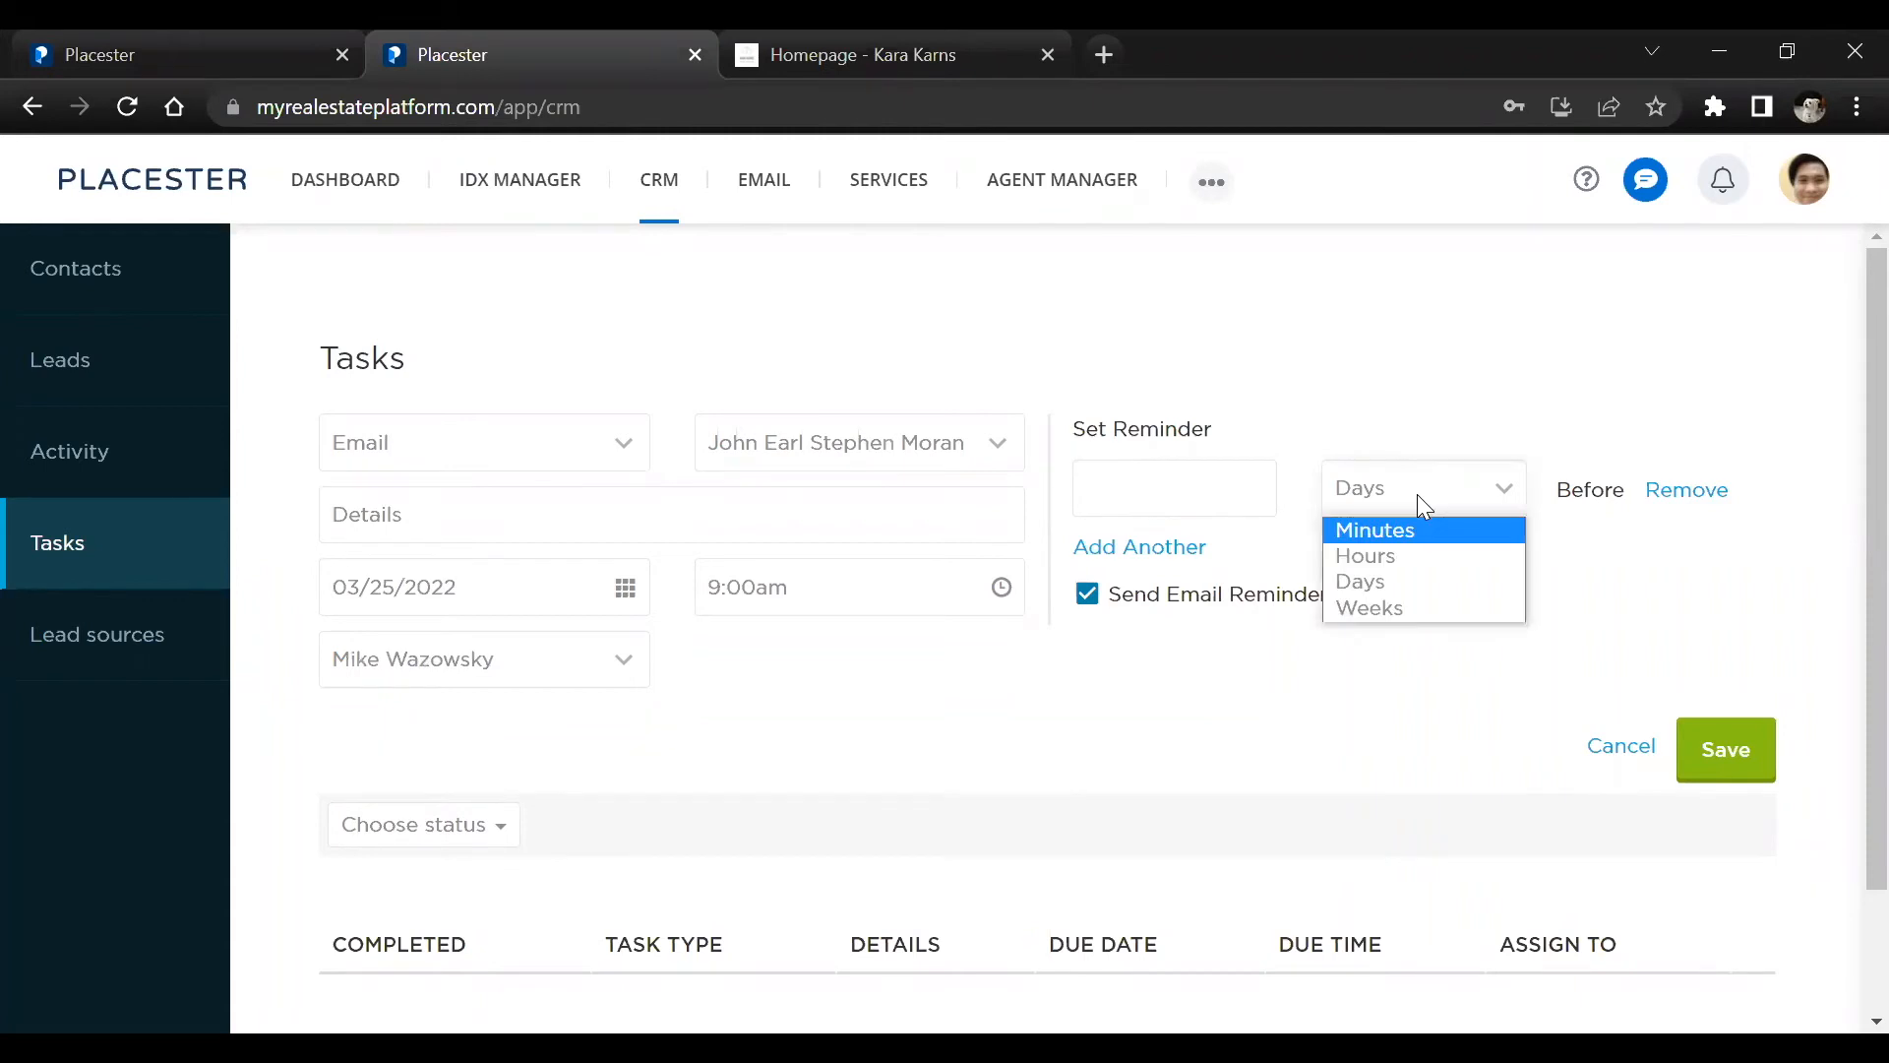
{"action": "left_click", "coordinate": [1387, 560]}
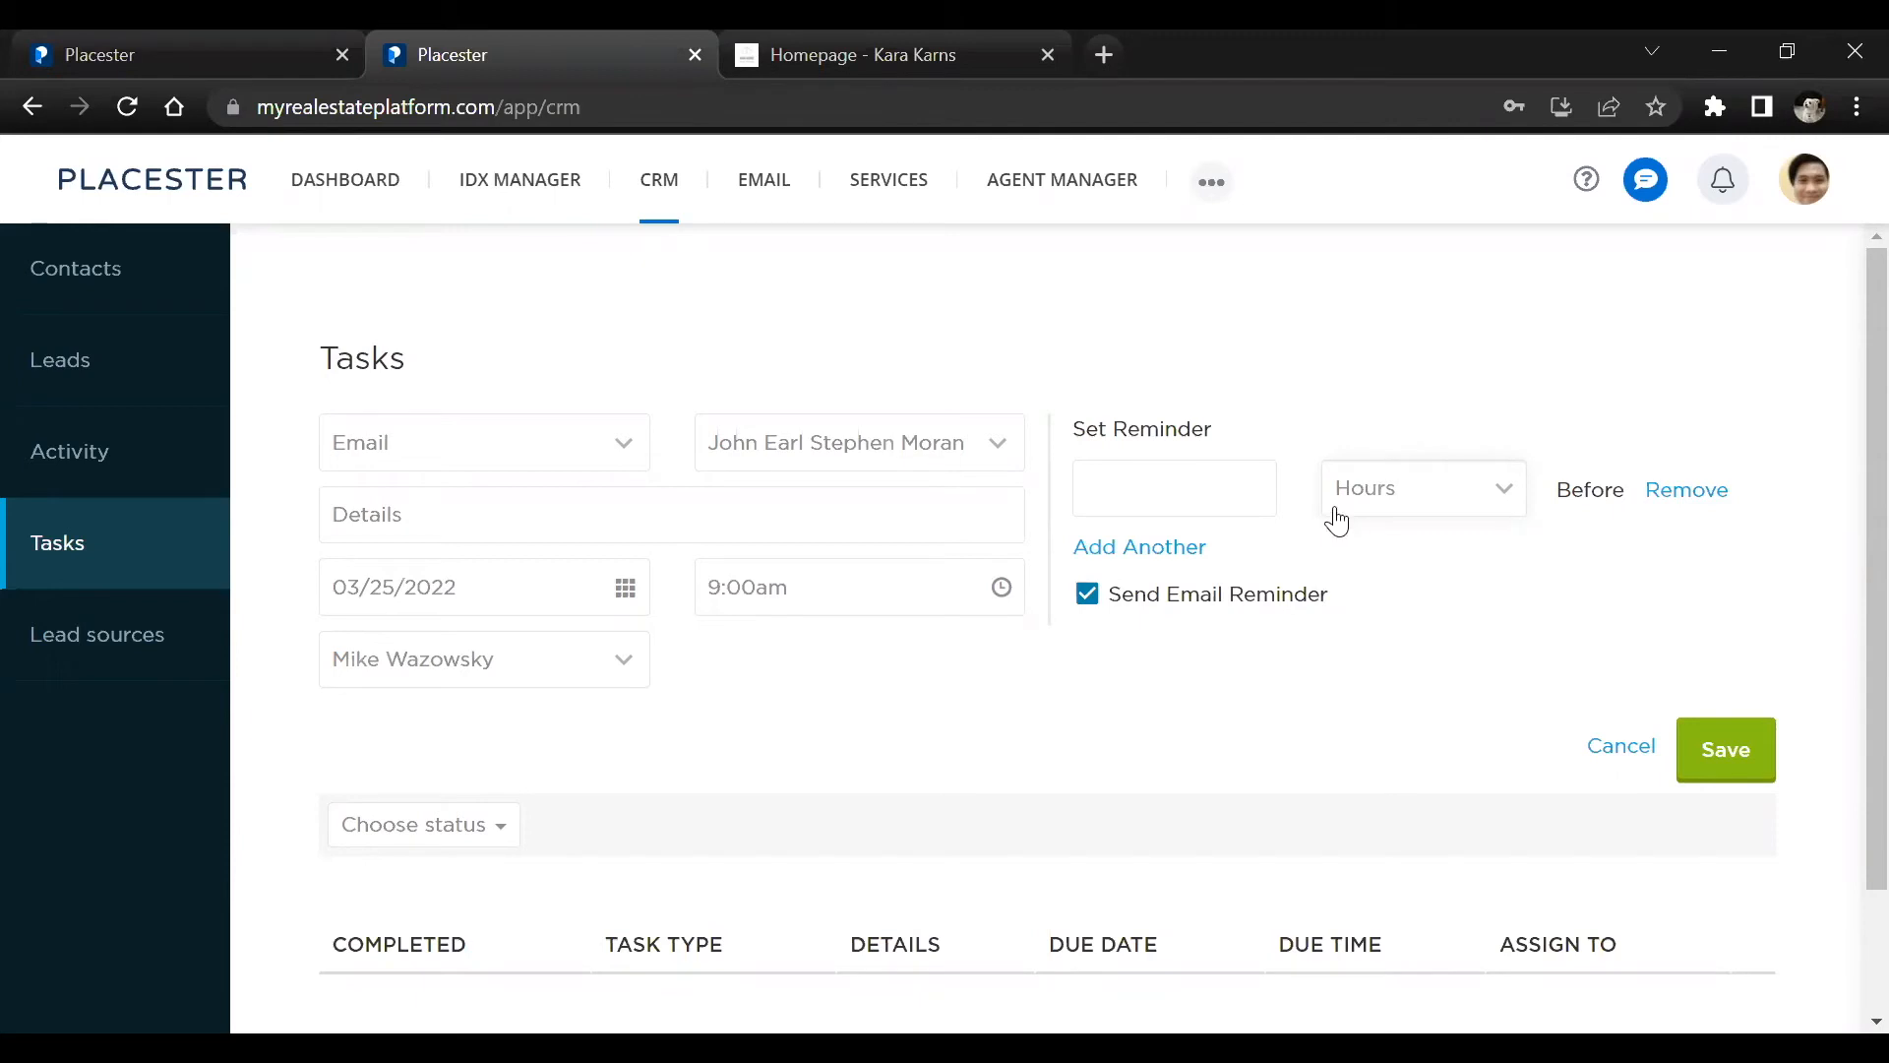
{"action": "left_click", "coordinate": [1152, 491]}
{"action": "left_click", "coordinate": [1398, 510]}
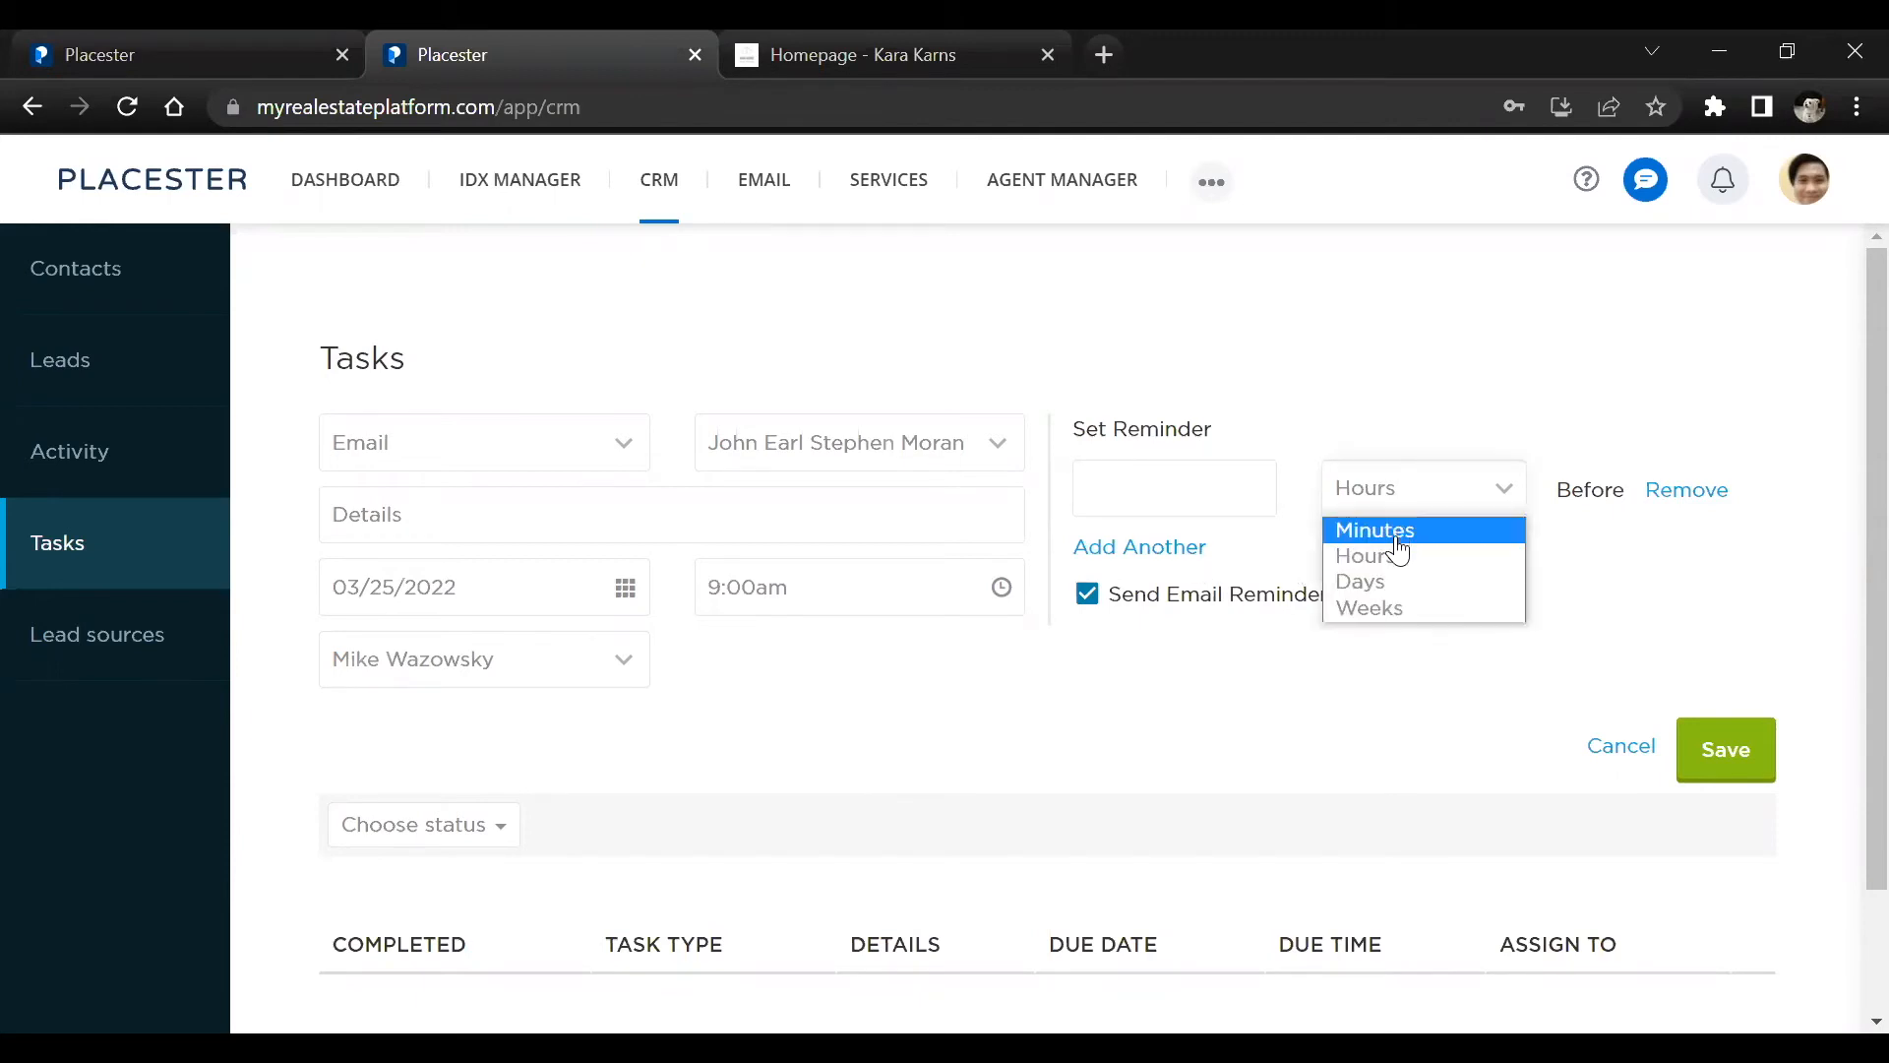
{"action": "scroll", "coordinate": [856, 675], "scroll_direction": "down", "scroll_amount": 2}
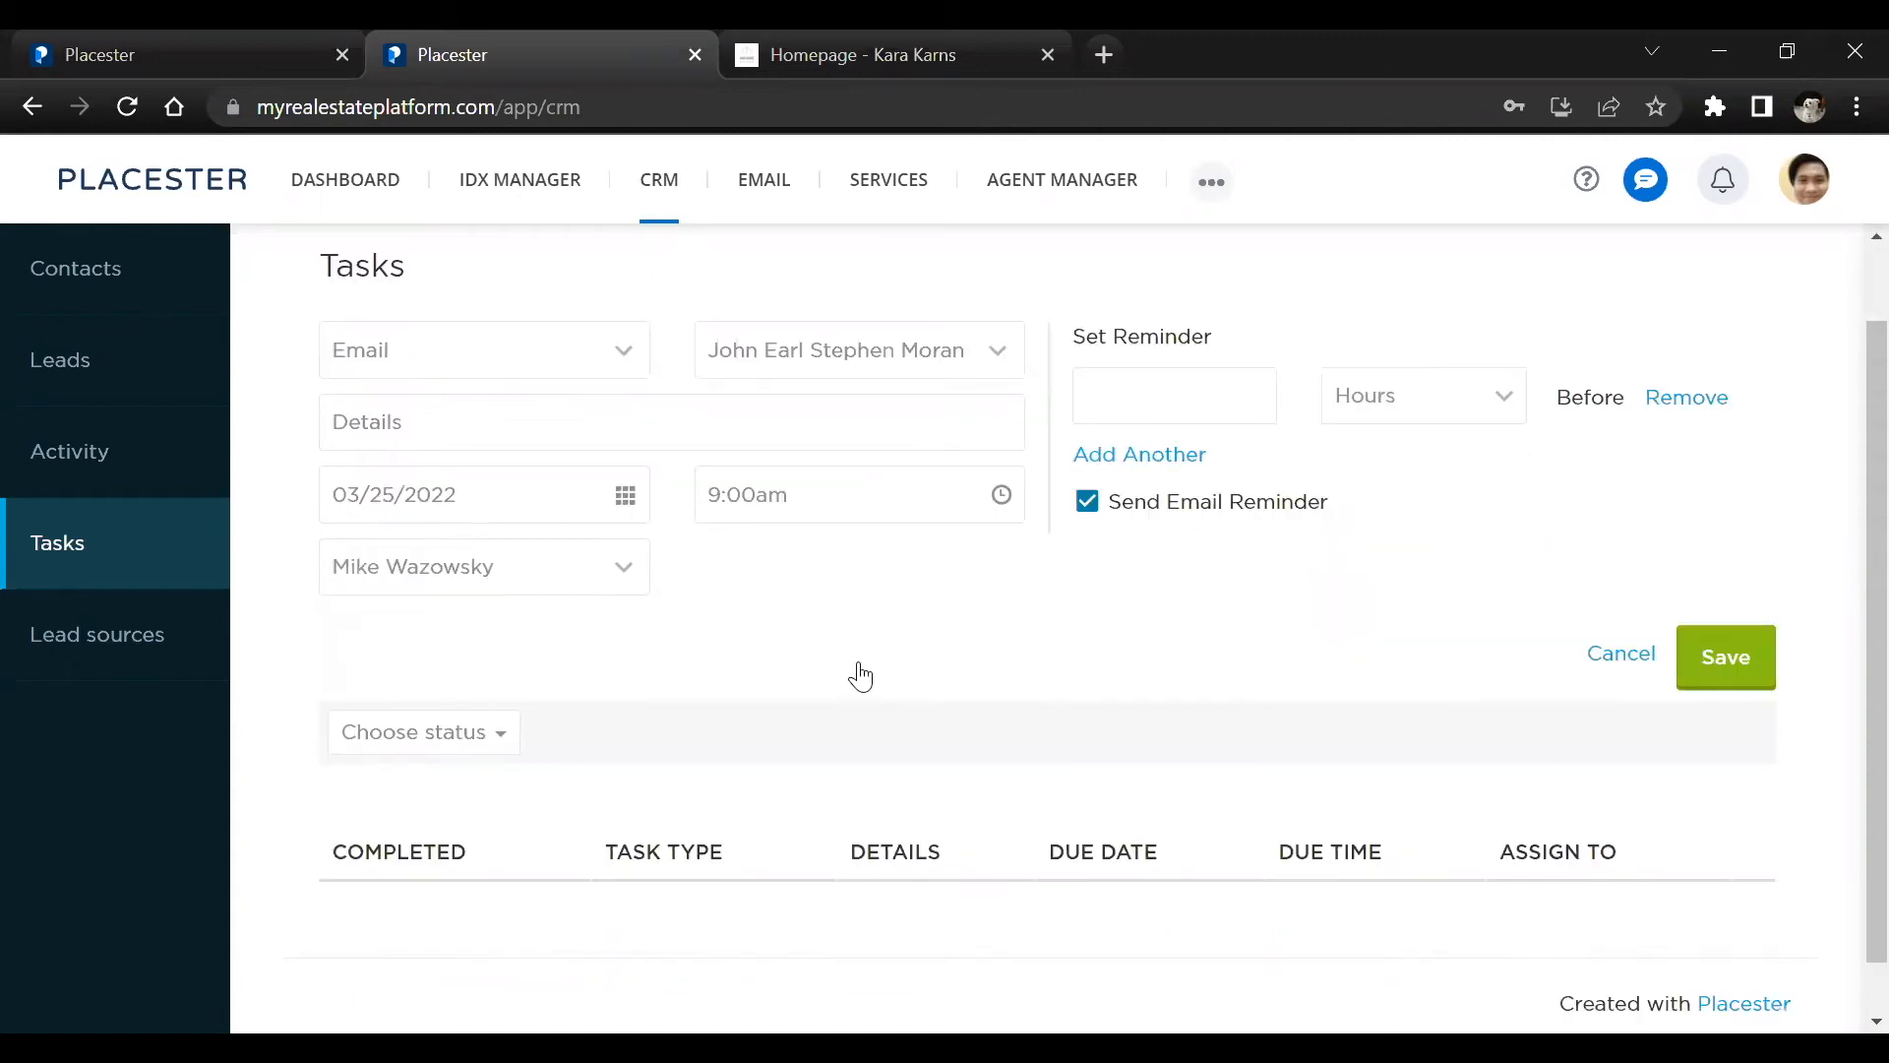
{"action": "left_click", "coordinate": [1685, 610]}
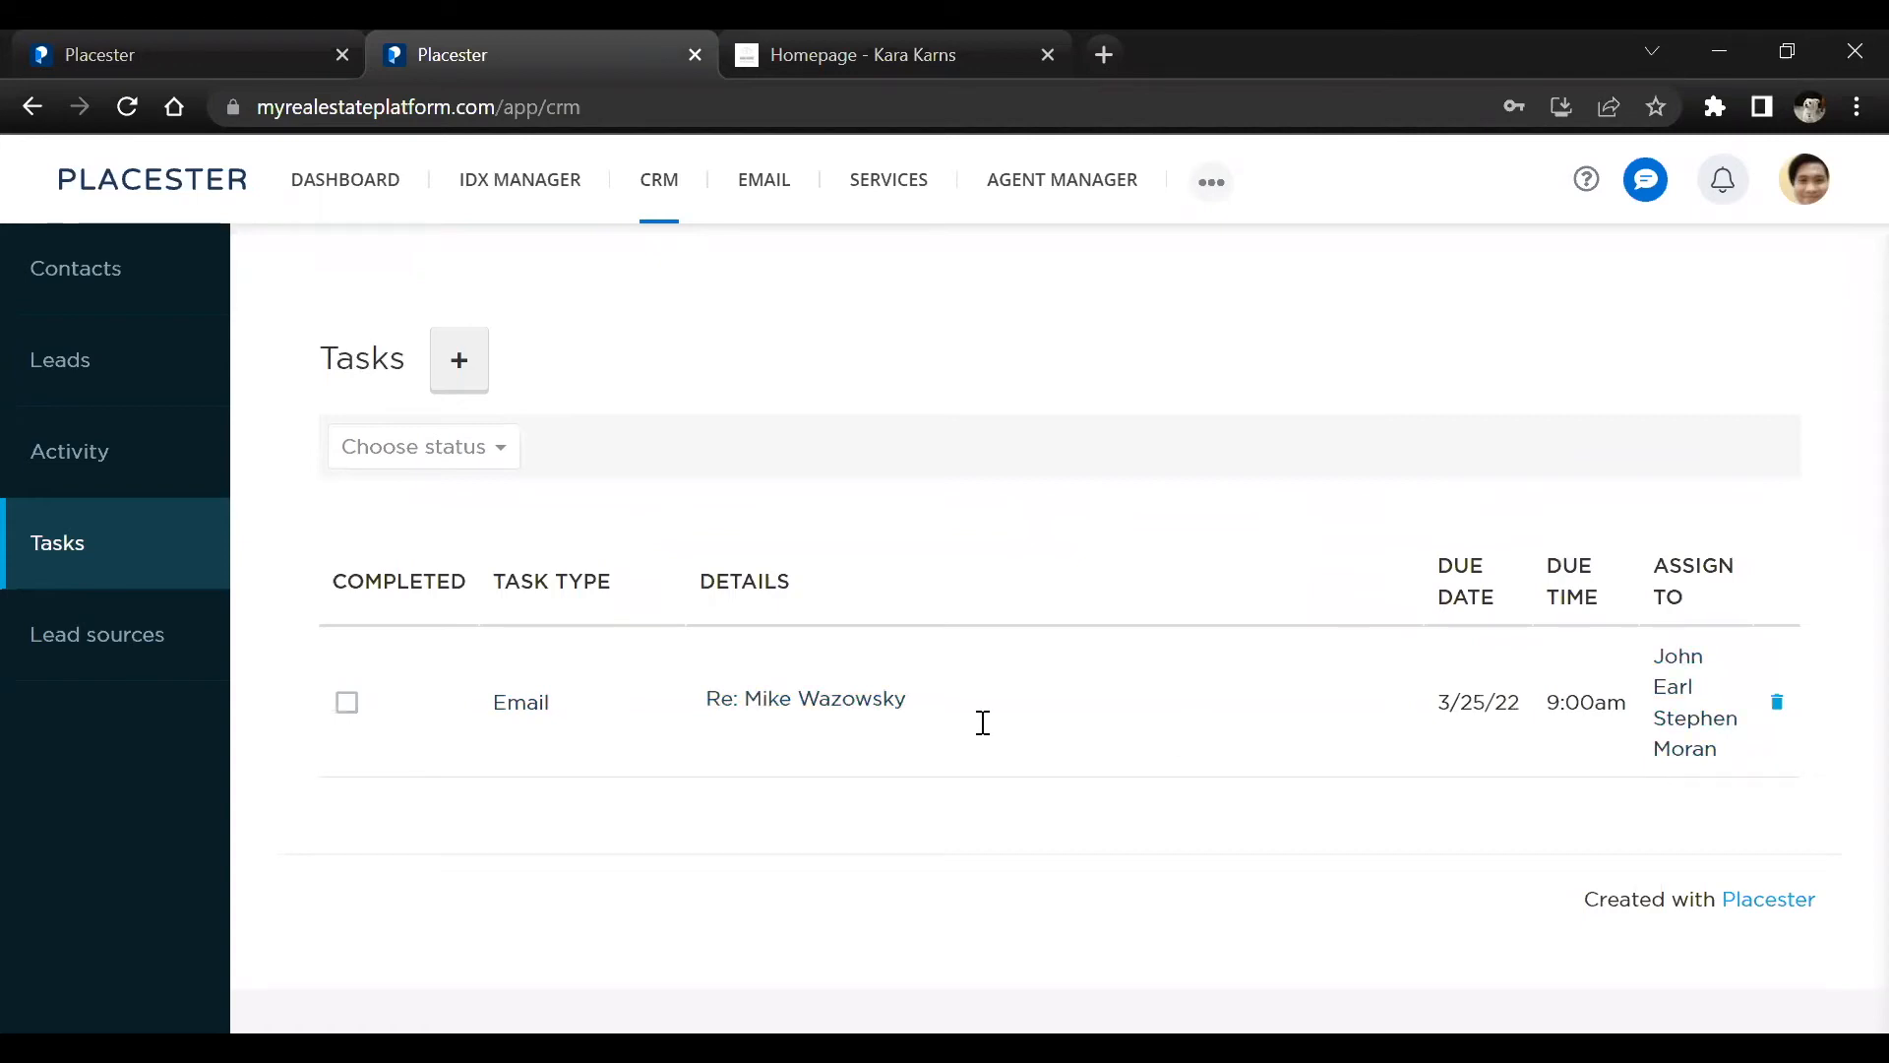
Open the CRM's Lead sources section and add a new lead source named test
{"action": "left_click", "coordinate": [22, 629]}
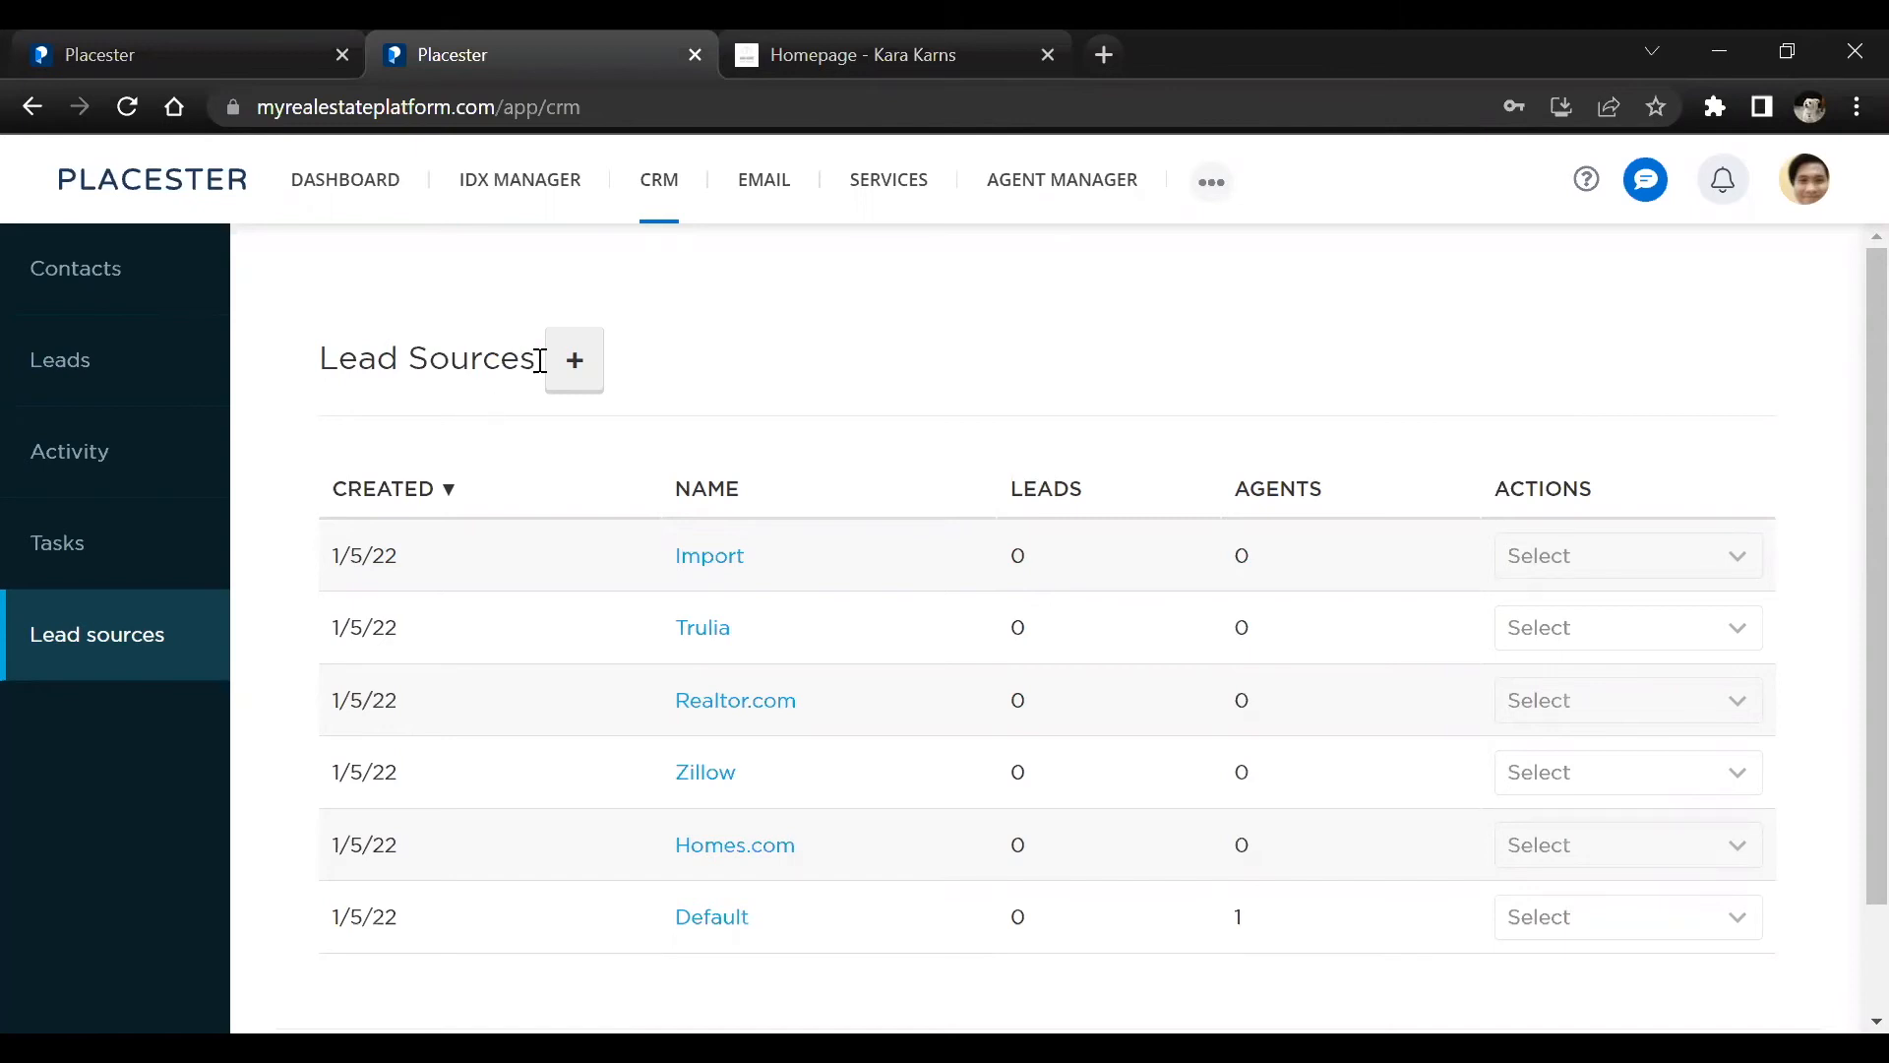
{"action": "left_click", "coordinate": [563, 382]}
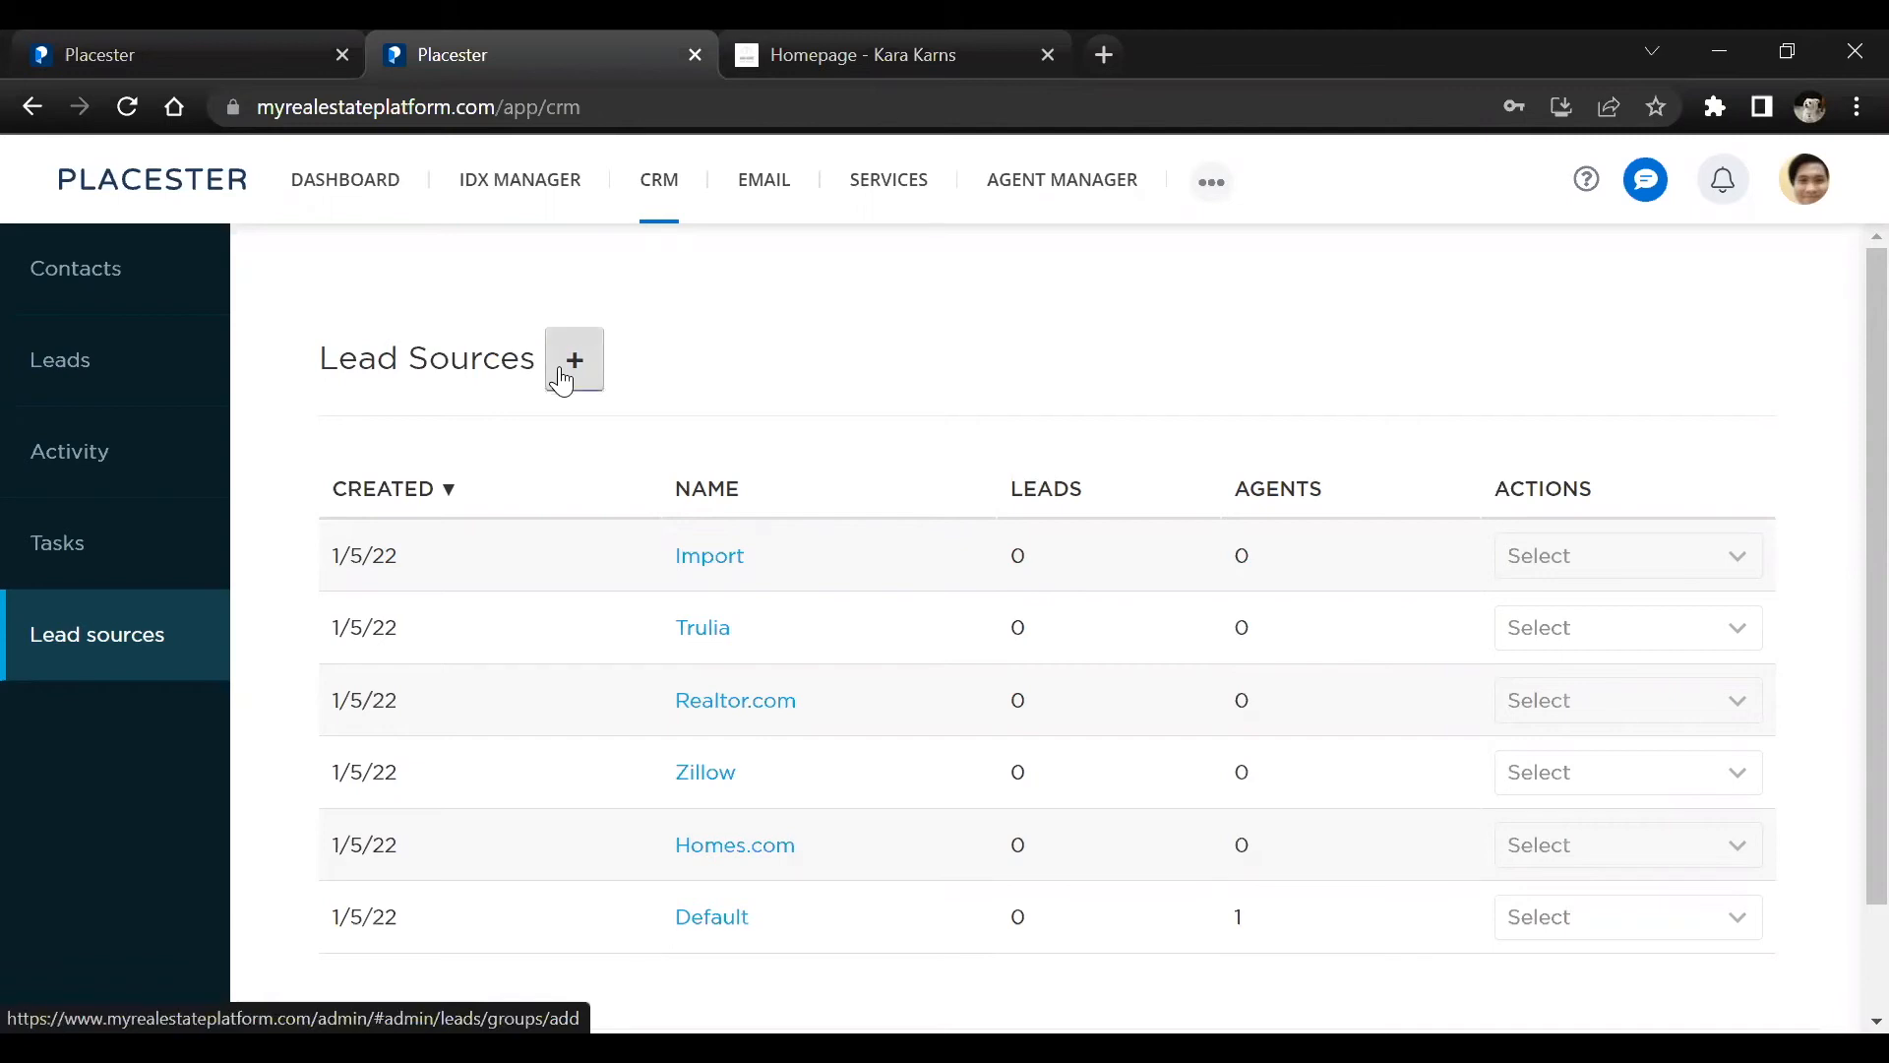
{"action": "left_click", "coordinate": [782, 453]}
{"action": "left_click", "coordinate": [783, 498]}
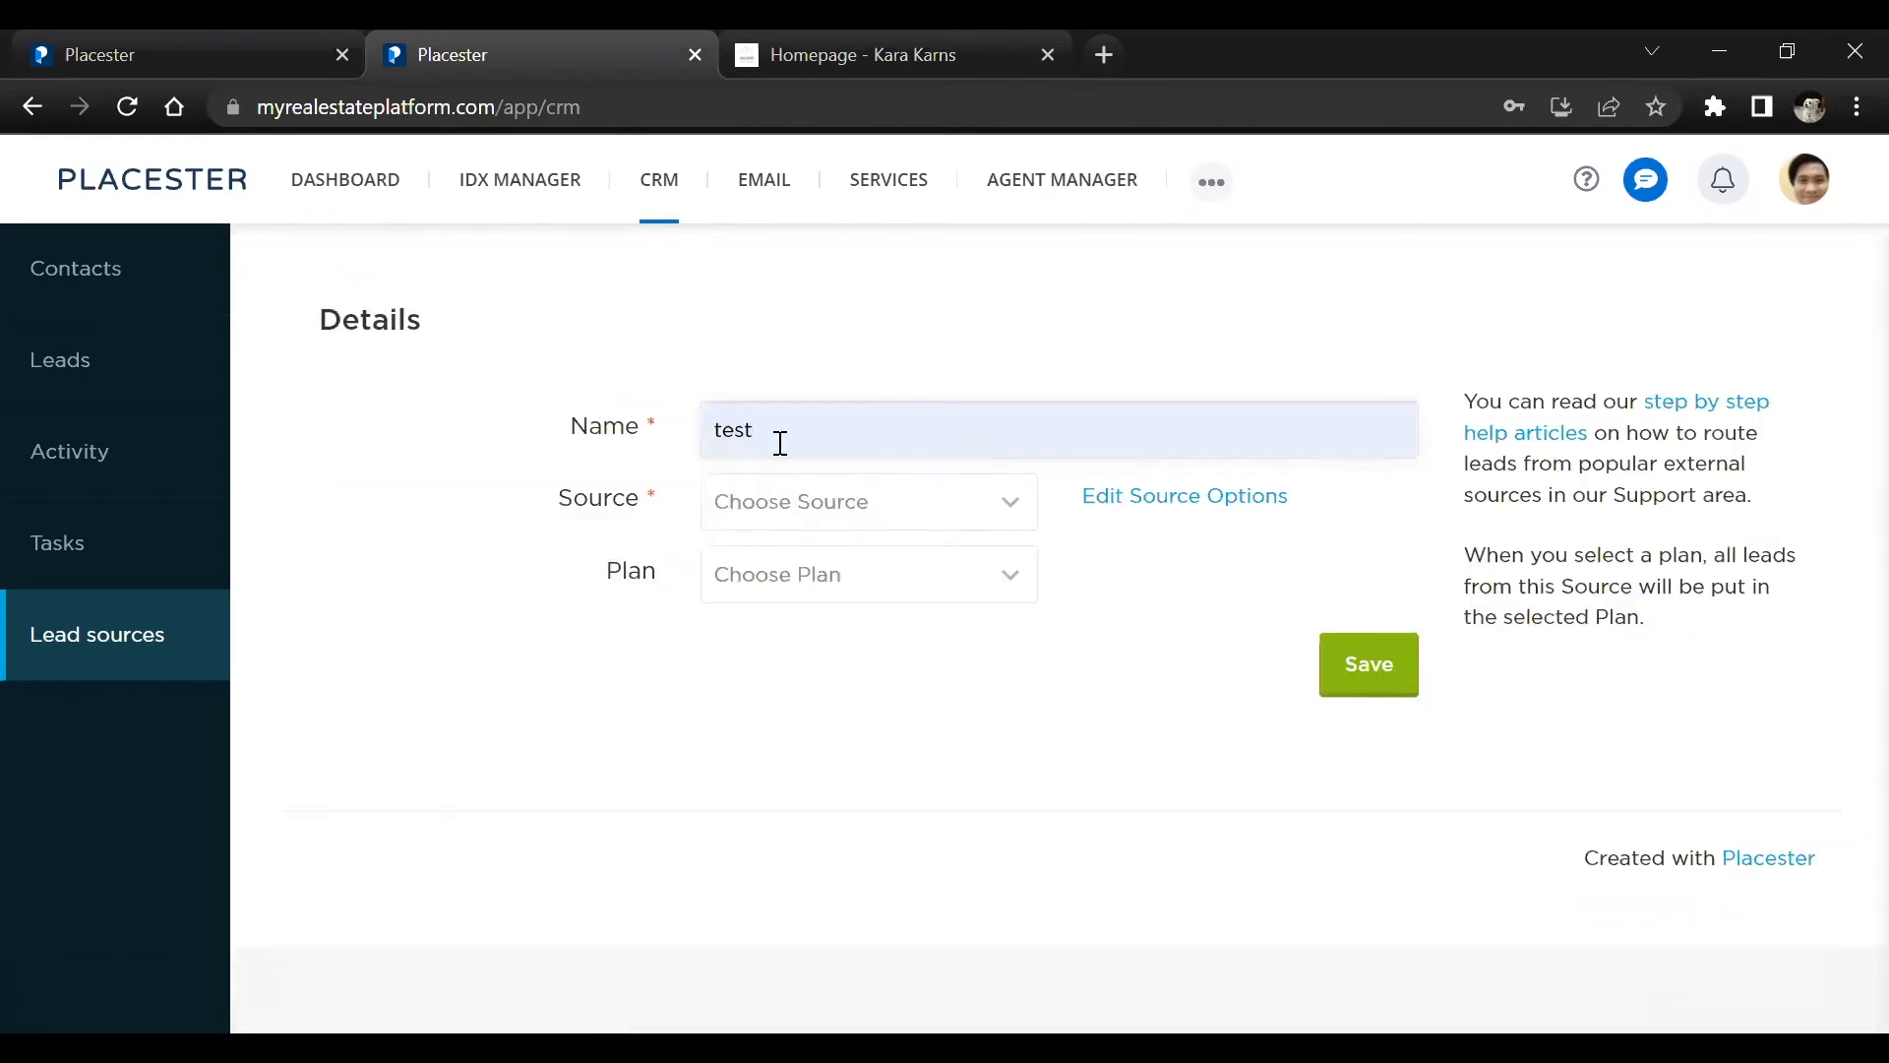
Set the lead source's source to Realtor.com and its plan to Seller, then save it
{"action": "left_click", "coordinate": [816, 504]}
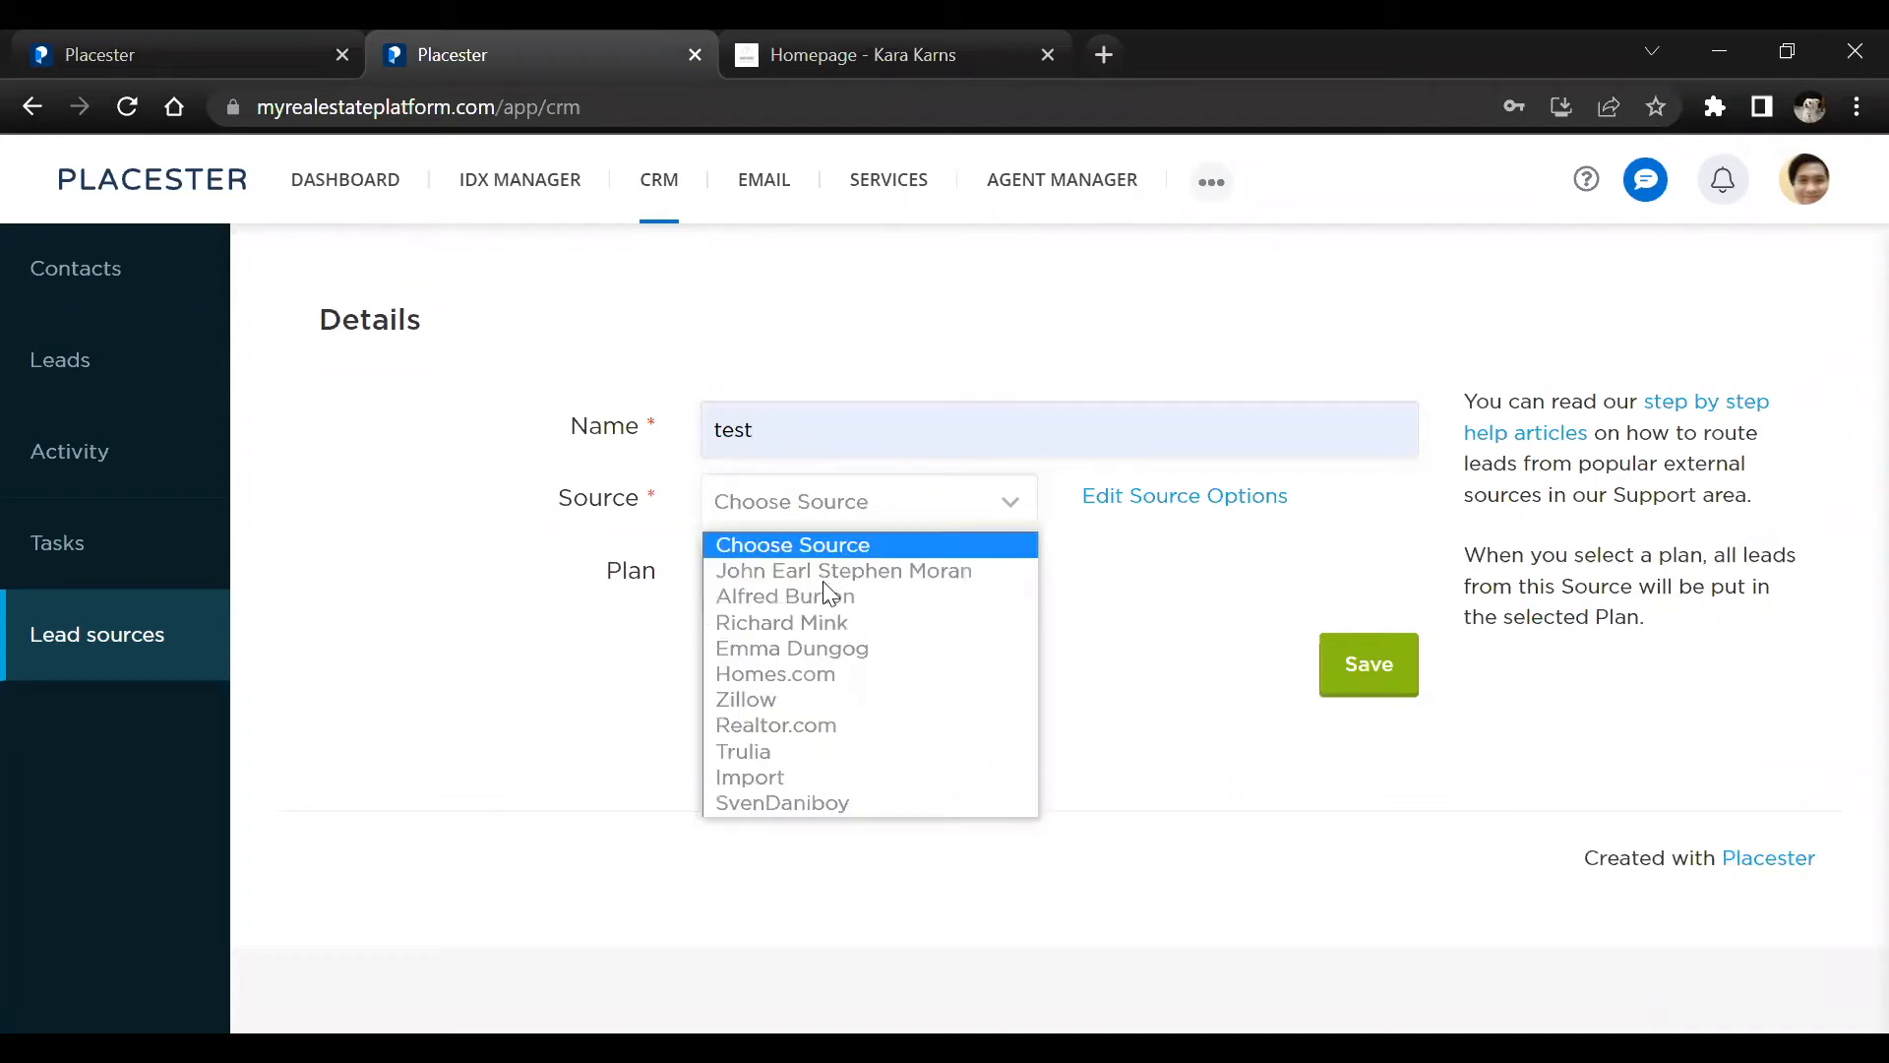
{"action": "left_click", "coordinate": [809, 724]}
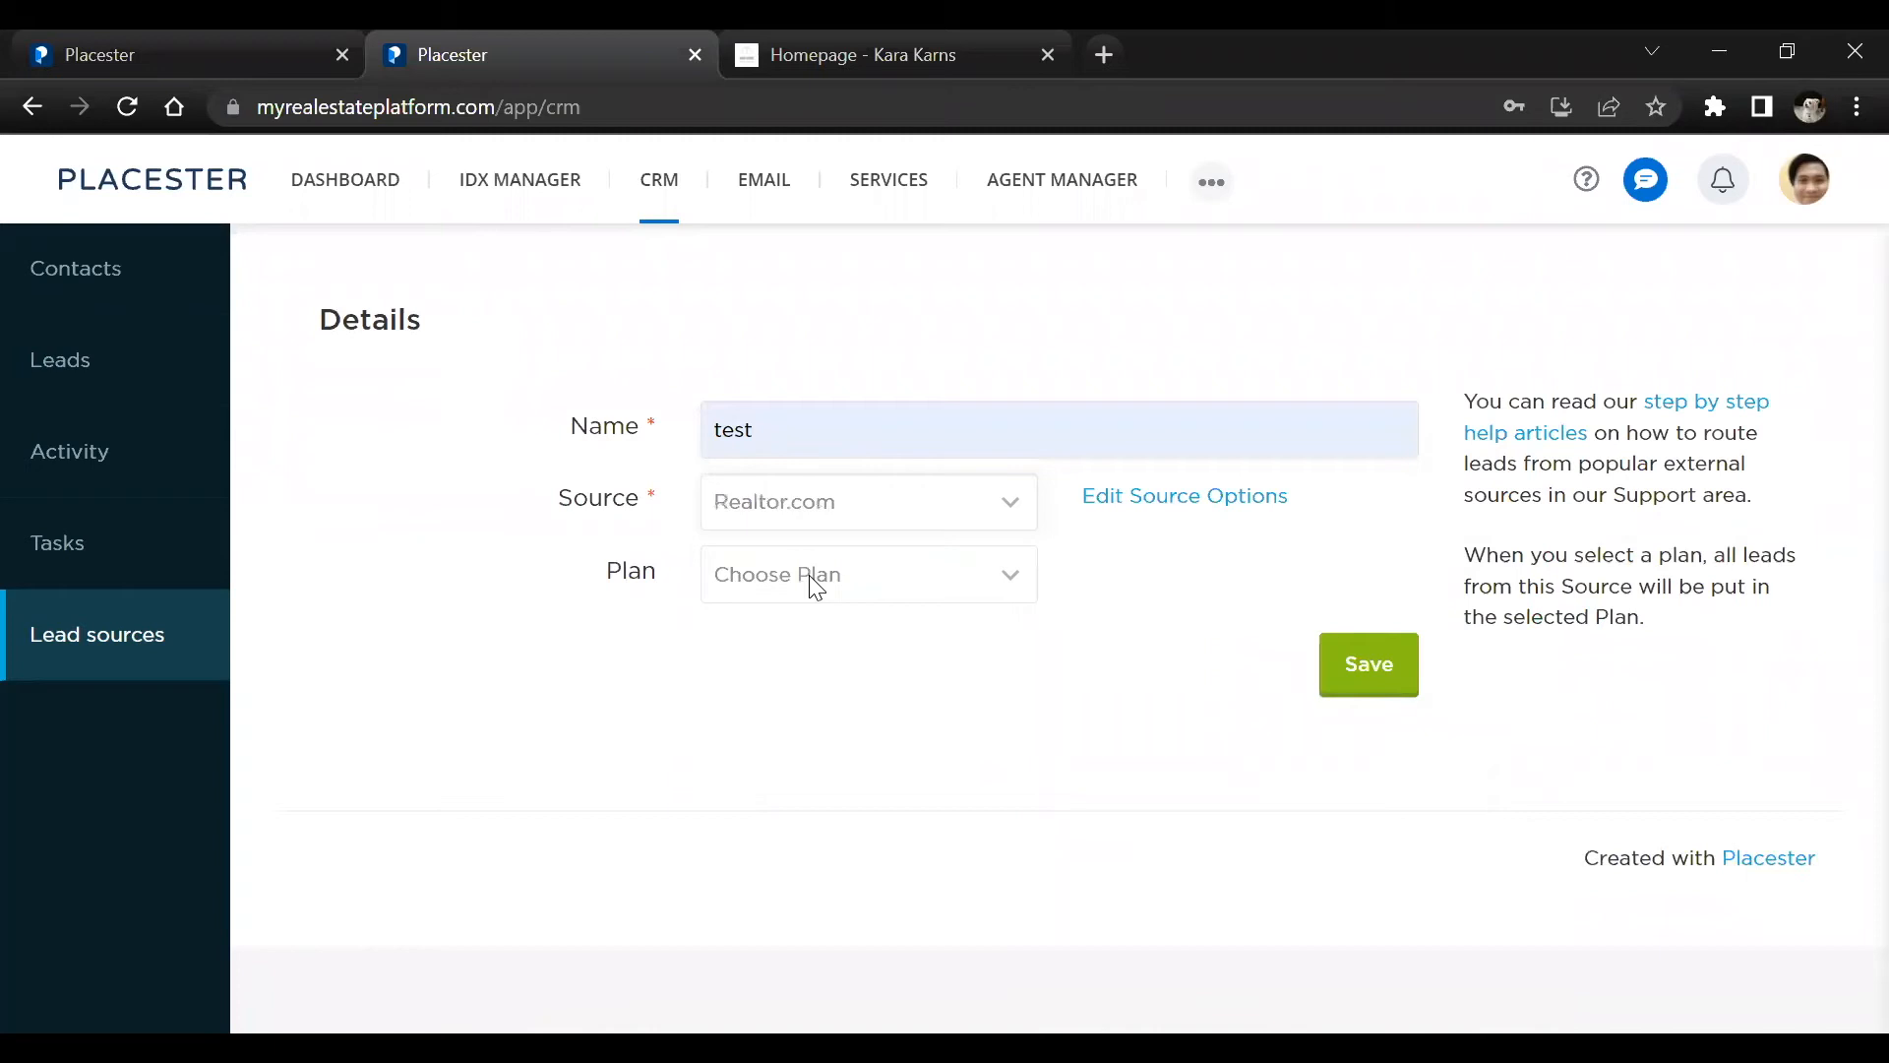
{"action": "left_click", "coordinate": [808, 574]}
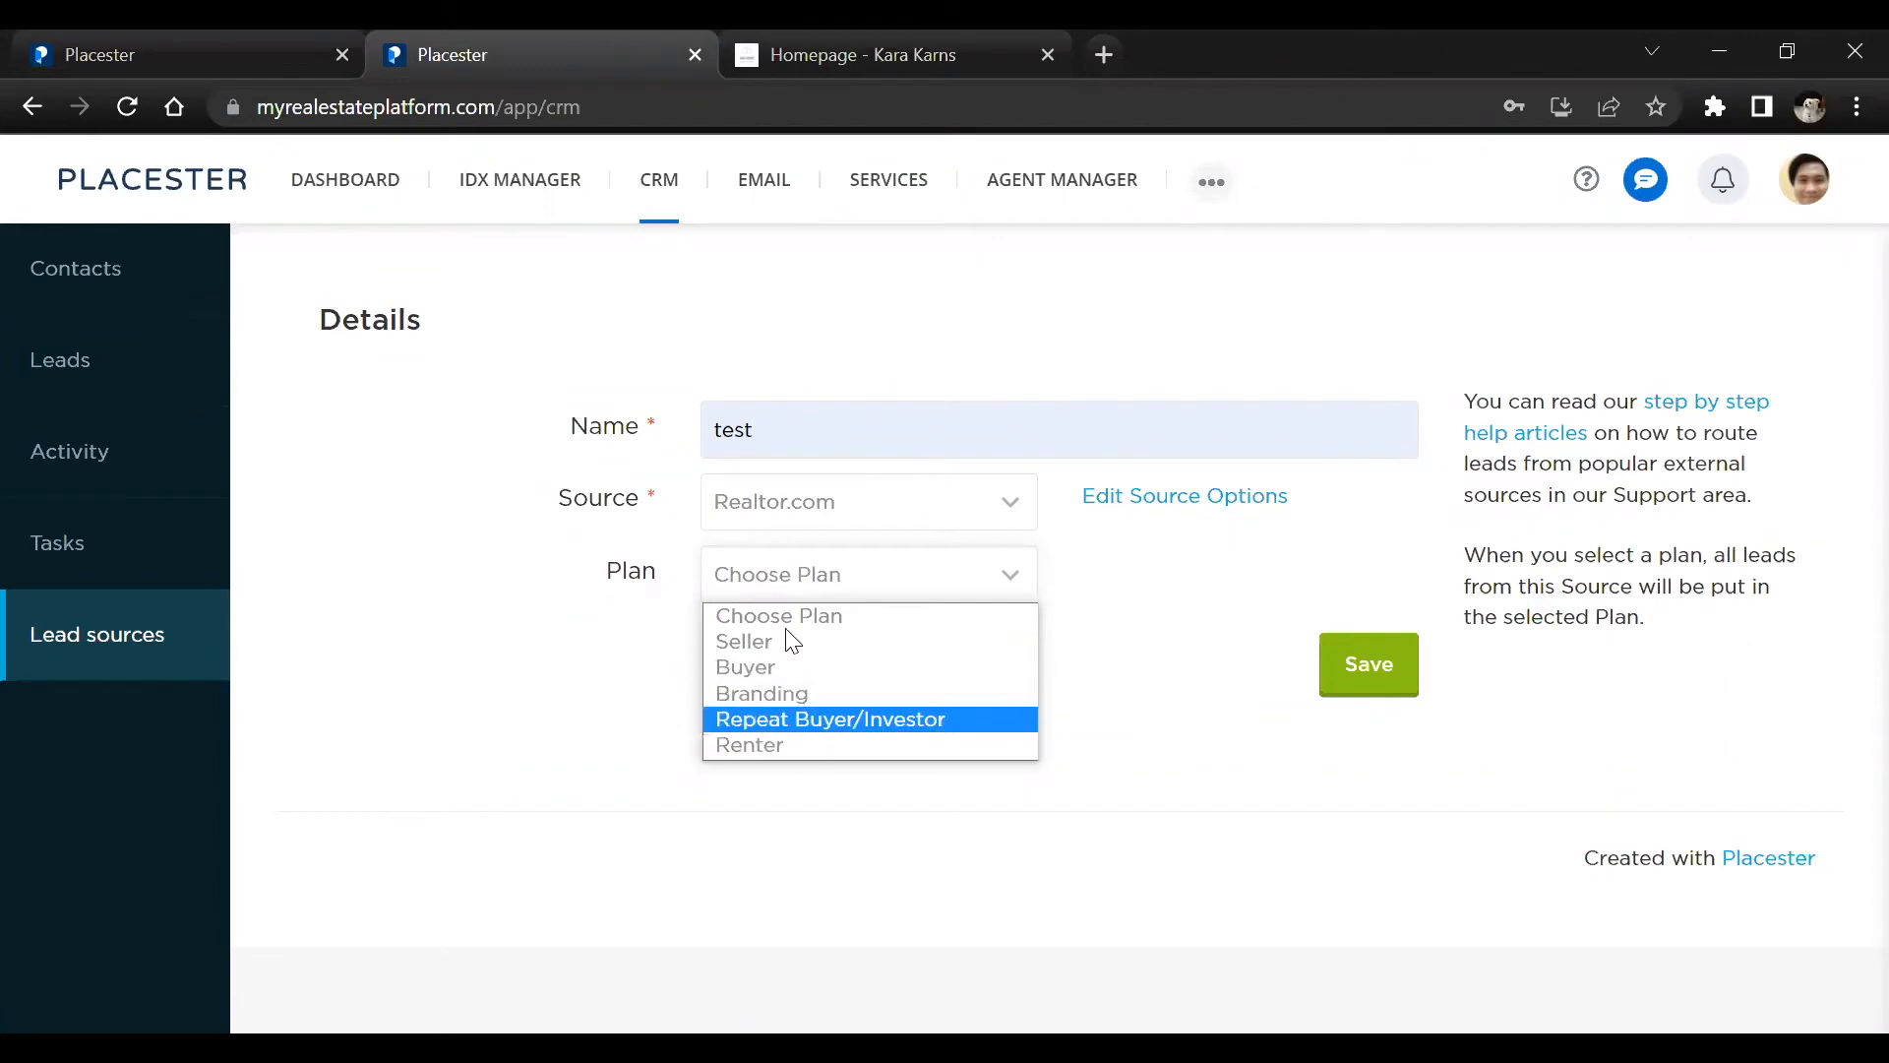
{"action": "left_click", "coordinate": [785, 644]}
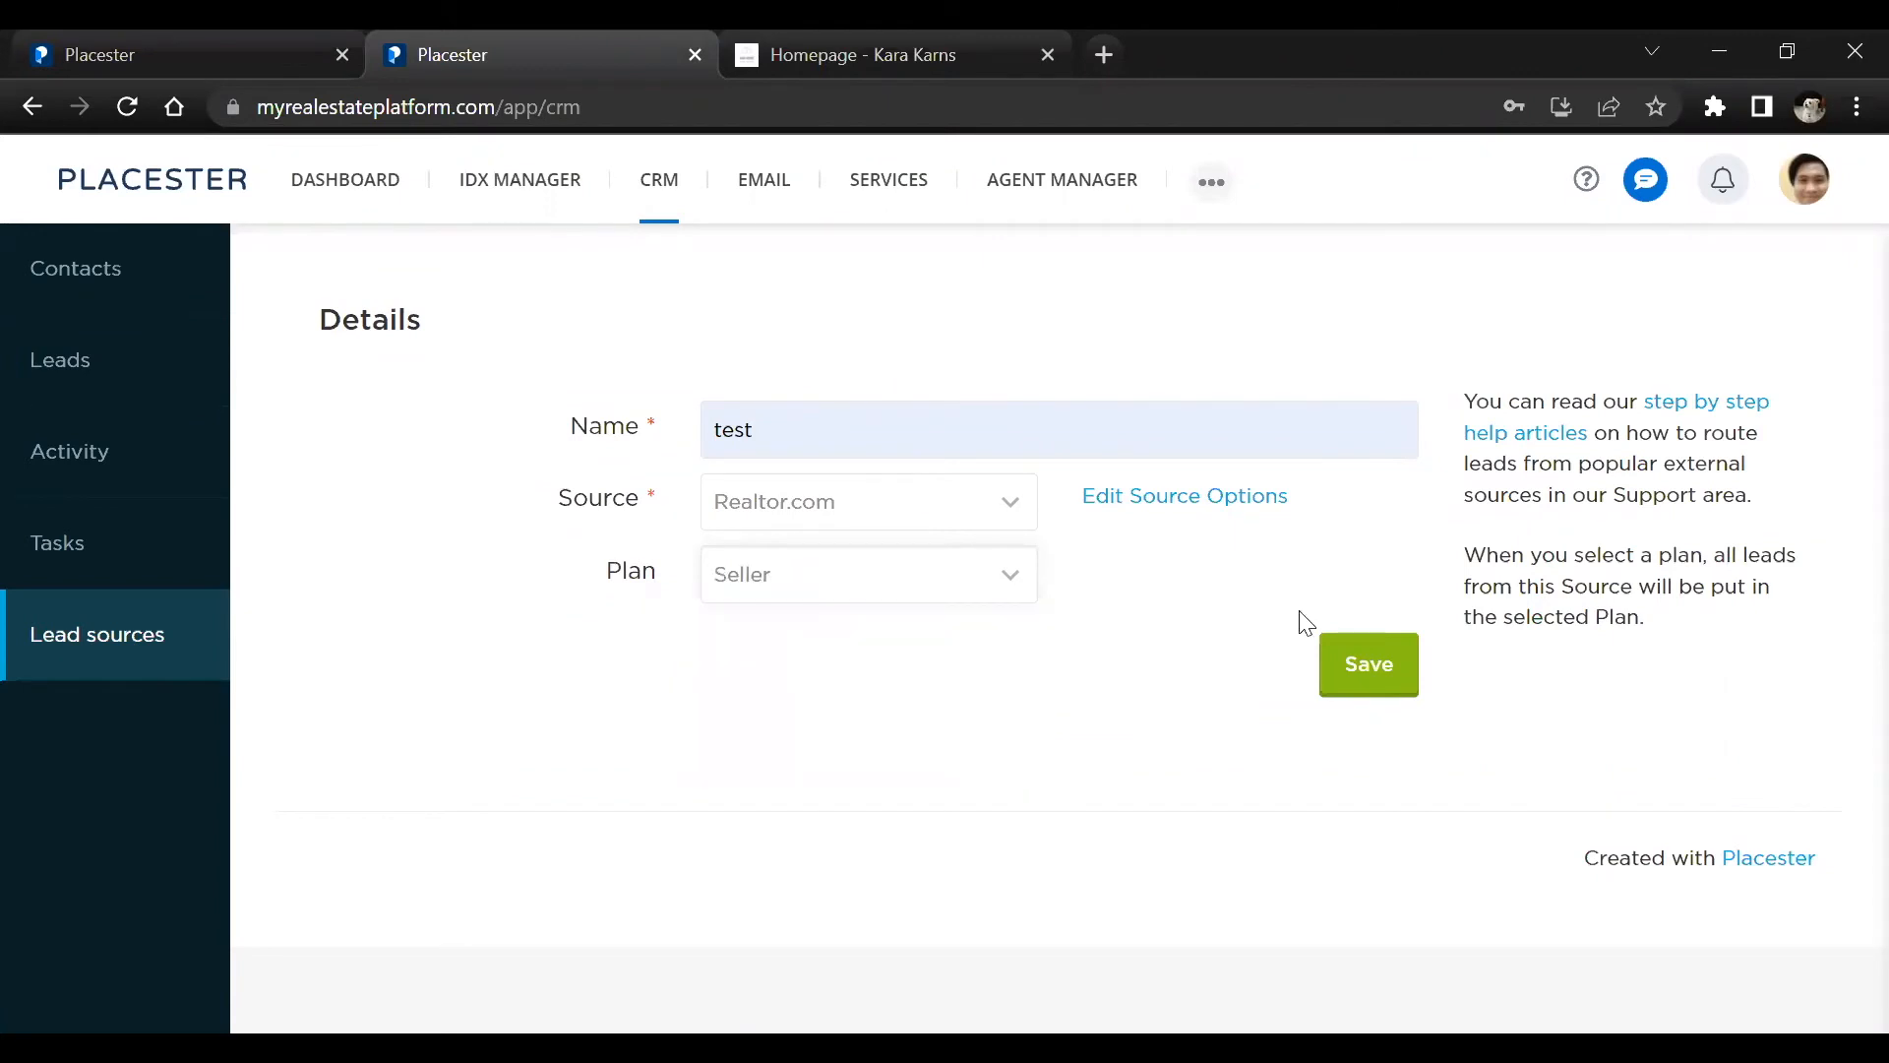
{"action": "left_click", "coordinate": [1387, 666]}
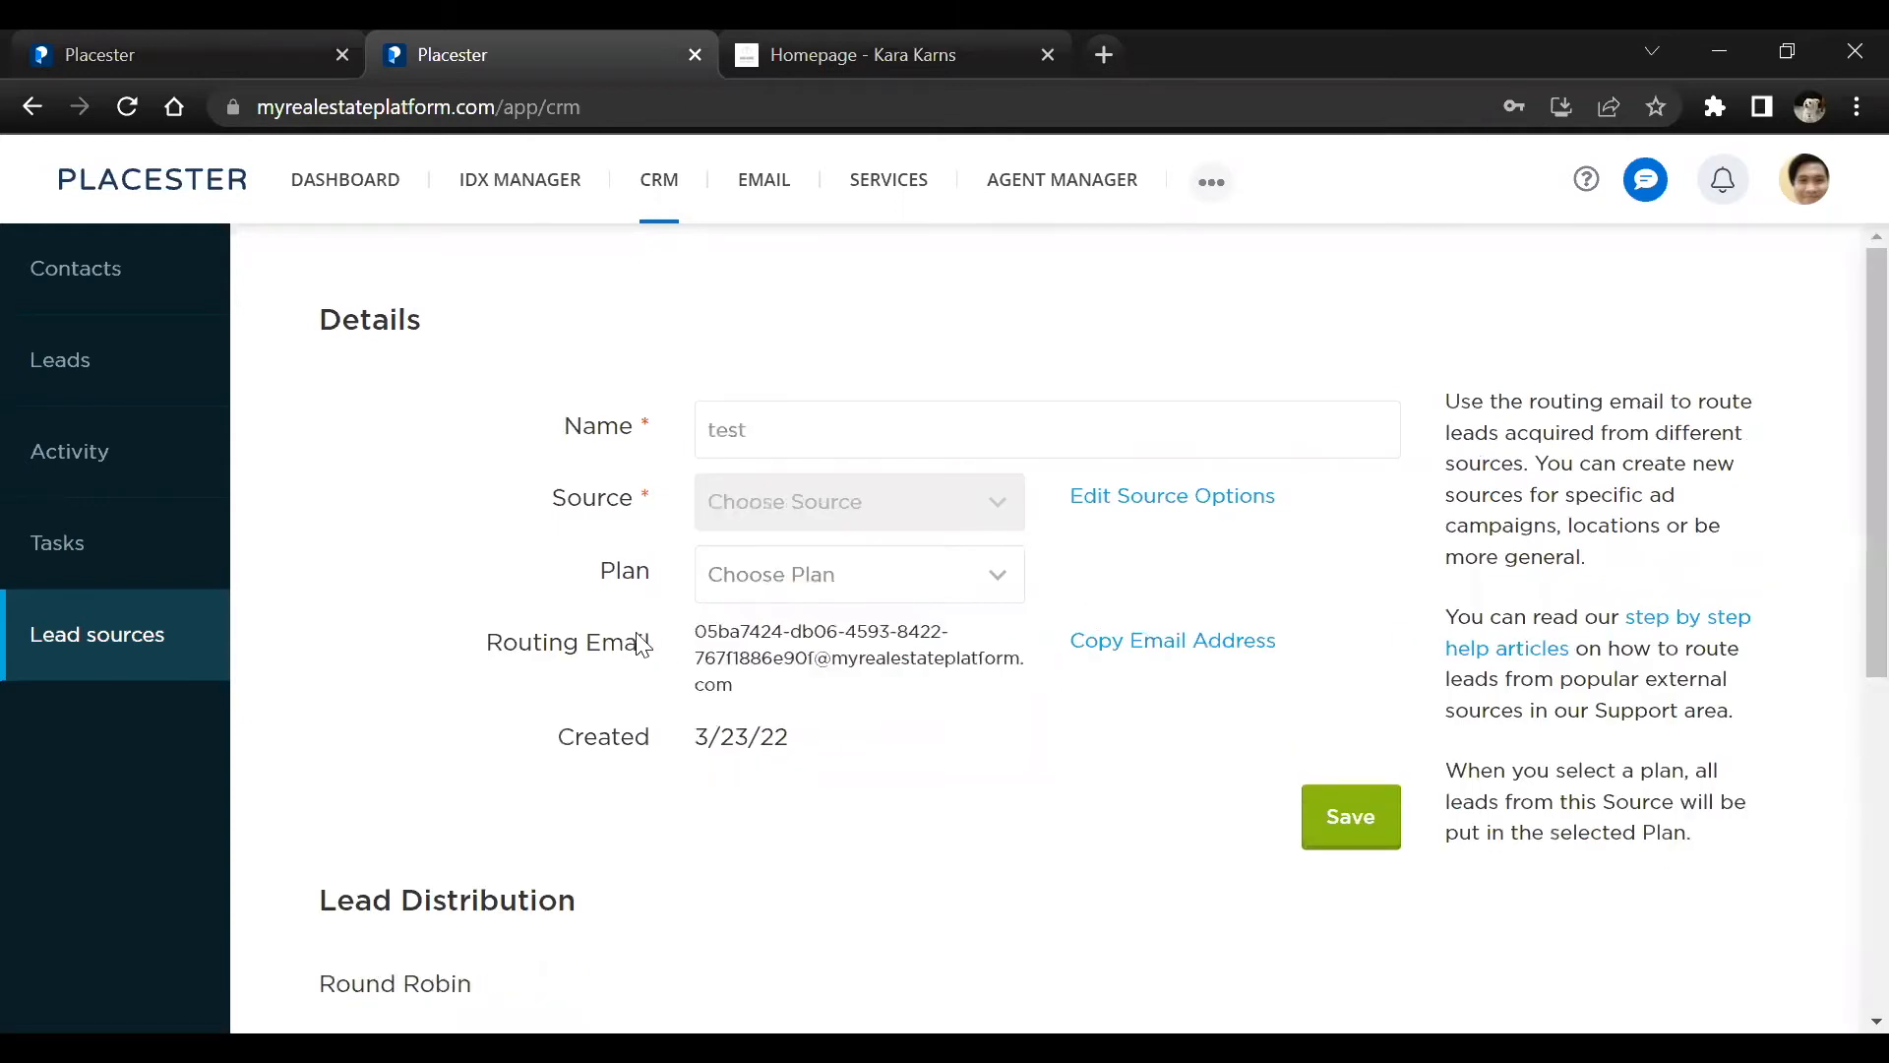
Review the saved lead source's routing email, lead distribution and agents sections
{"action": "left_click_drag", "start_coordinate": [693, 630], "coordinate": [802, 670]}
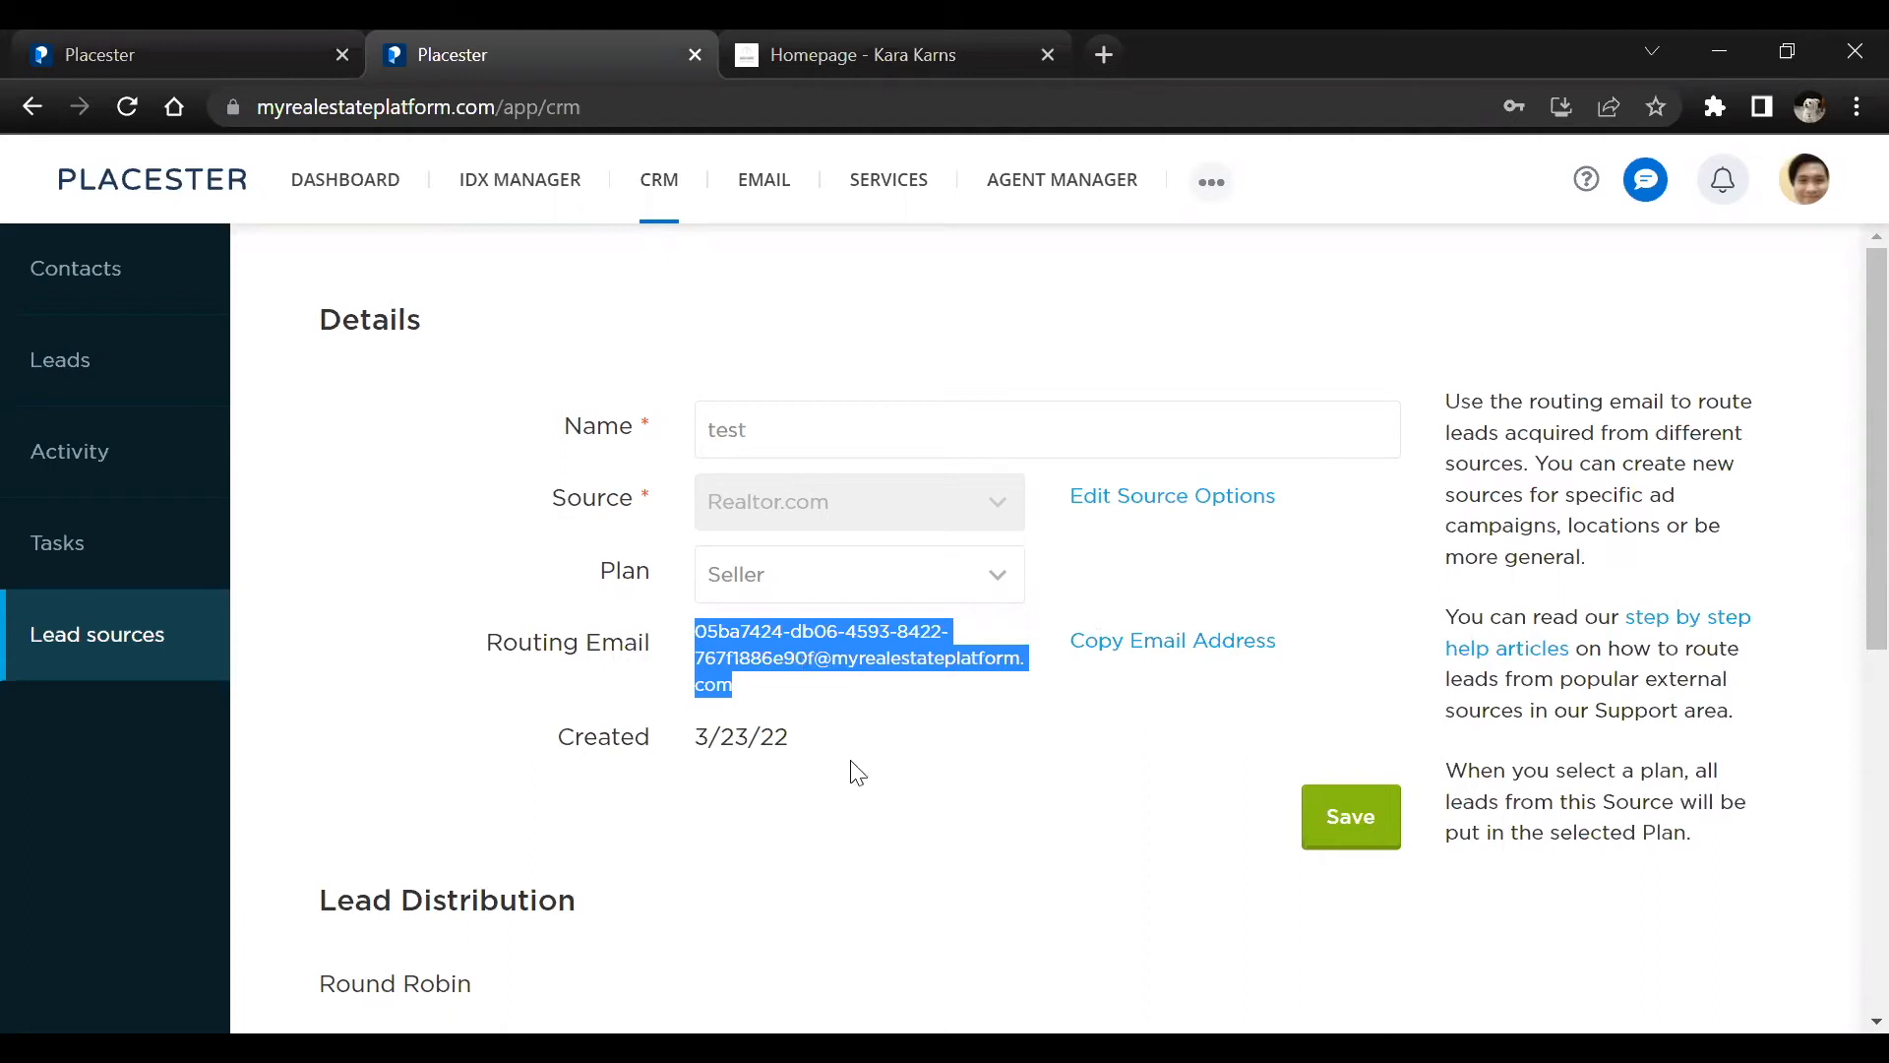
{"action": "left_click", "coordinate": [925, 728]}
{"action": "scroll", "coordinate": [836, 718], "scroll_direction": "down", "scroll_amount": 3}
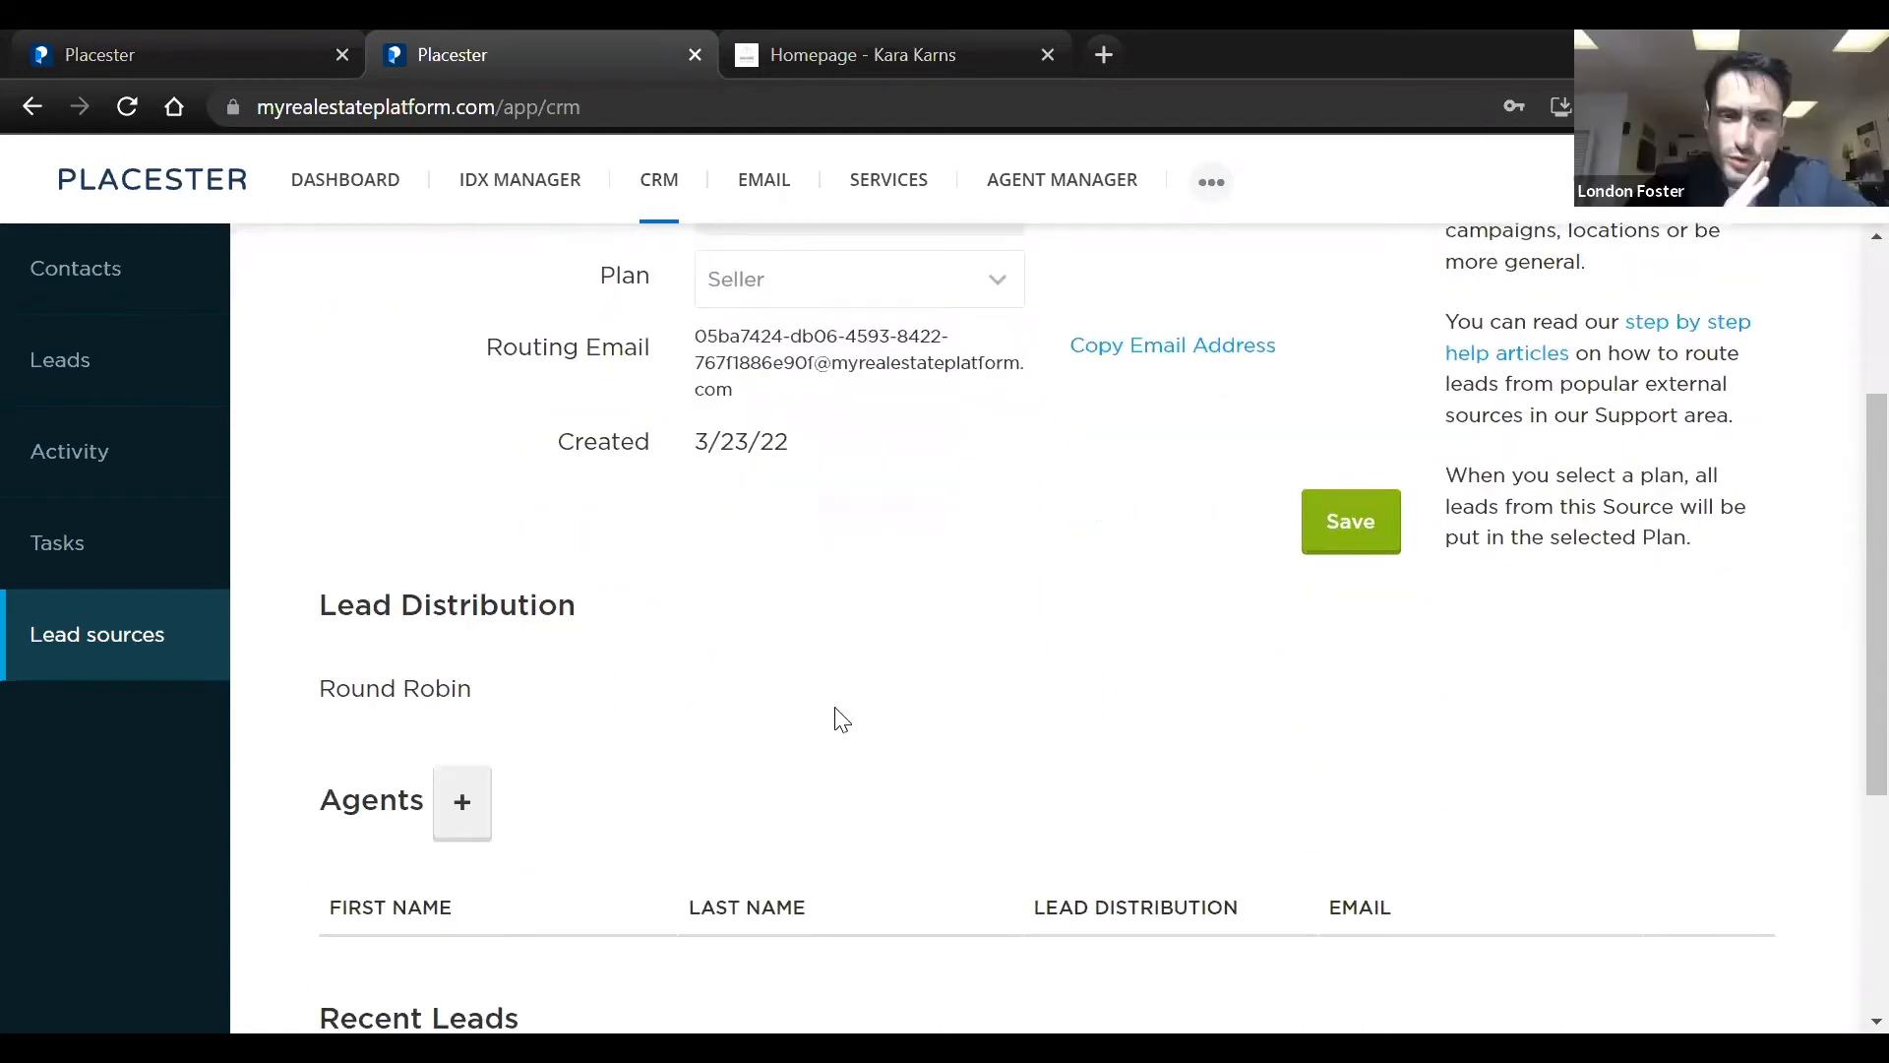
{"action": "scroll", "coordinate": [844, 715], "scroll_direction": "up", "scroll_amount": 1}
{"action": "scroll", "coordinate": [844, 715], "scroll_direction": "up", "scroll_amount": 2}
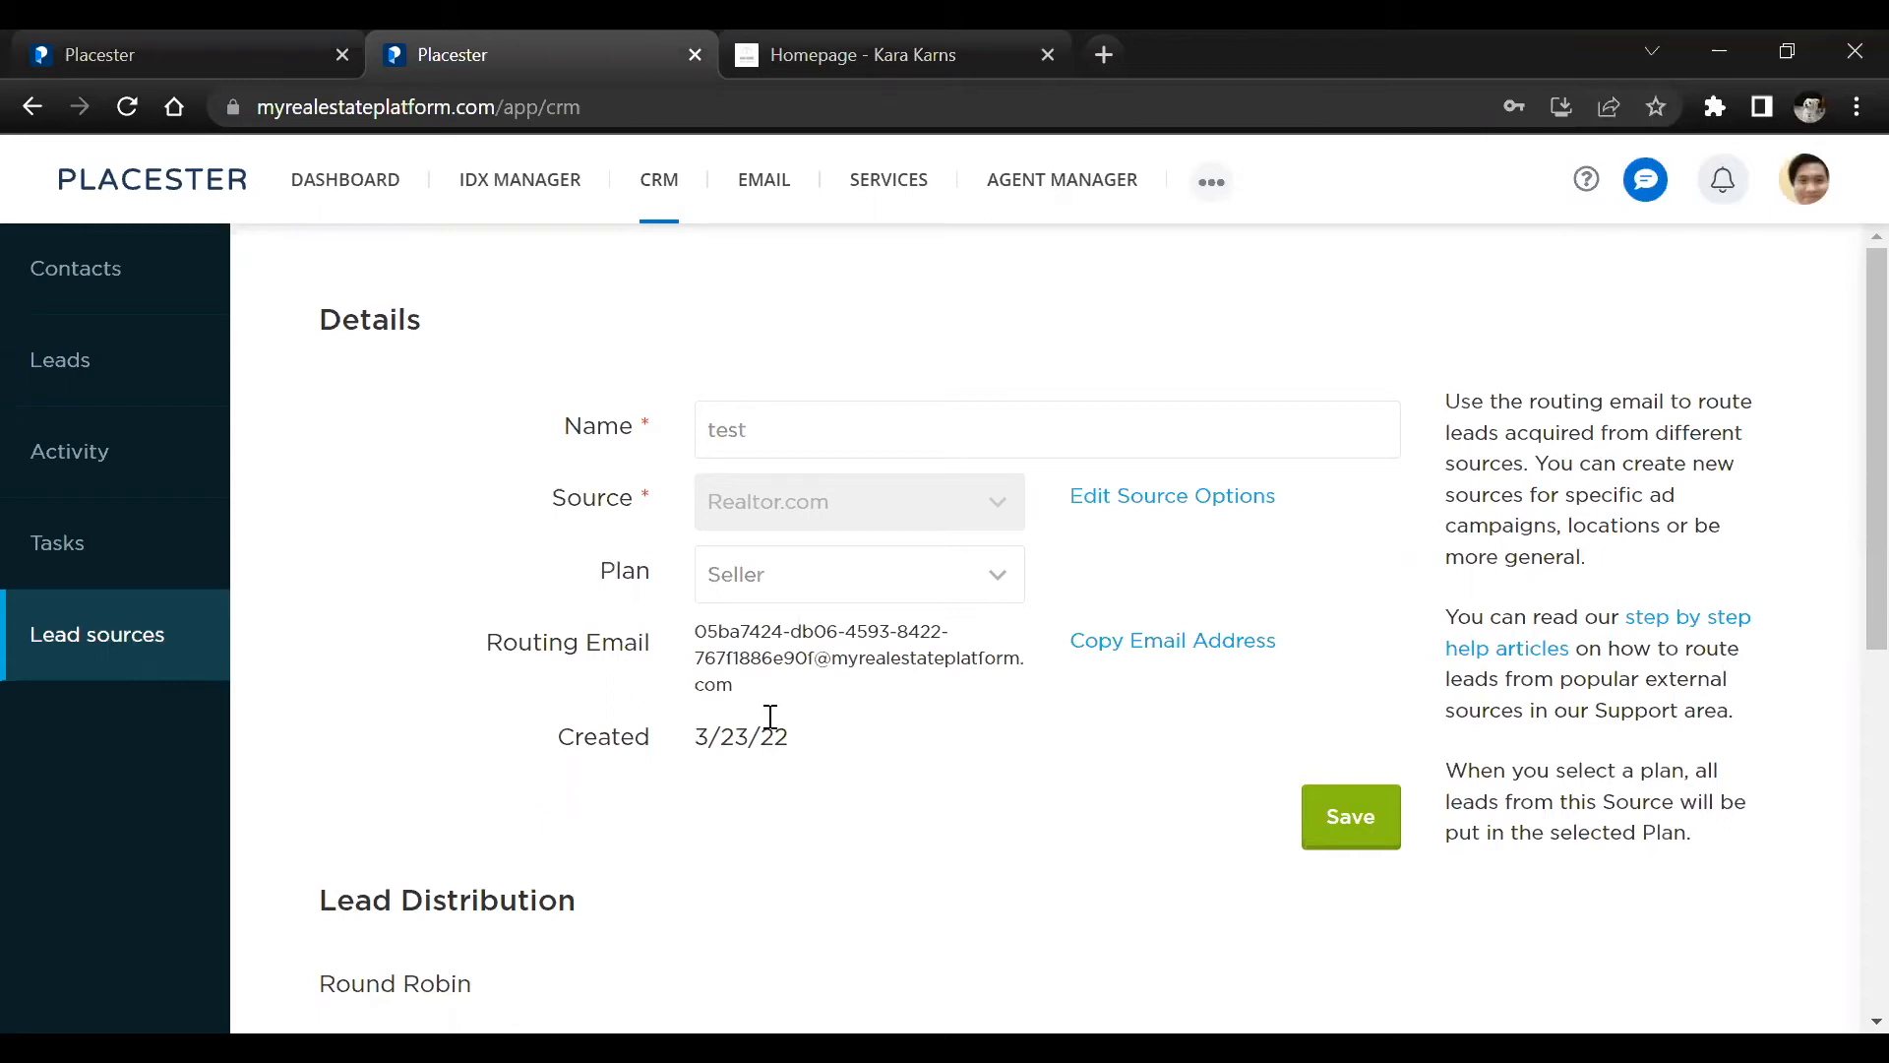
Highlight the lead source's routing email address to examine how leads from external sources are routed
{"action": "left_click_drag", "start_coordinate": [740, 684], "coordinate": [684, 641]}
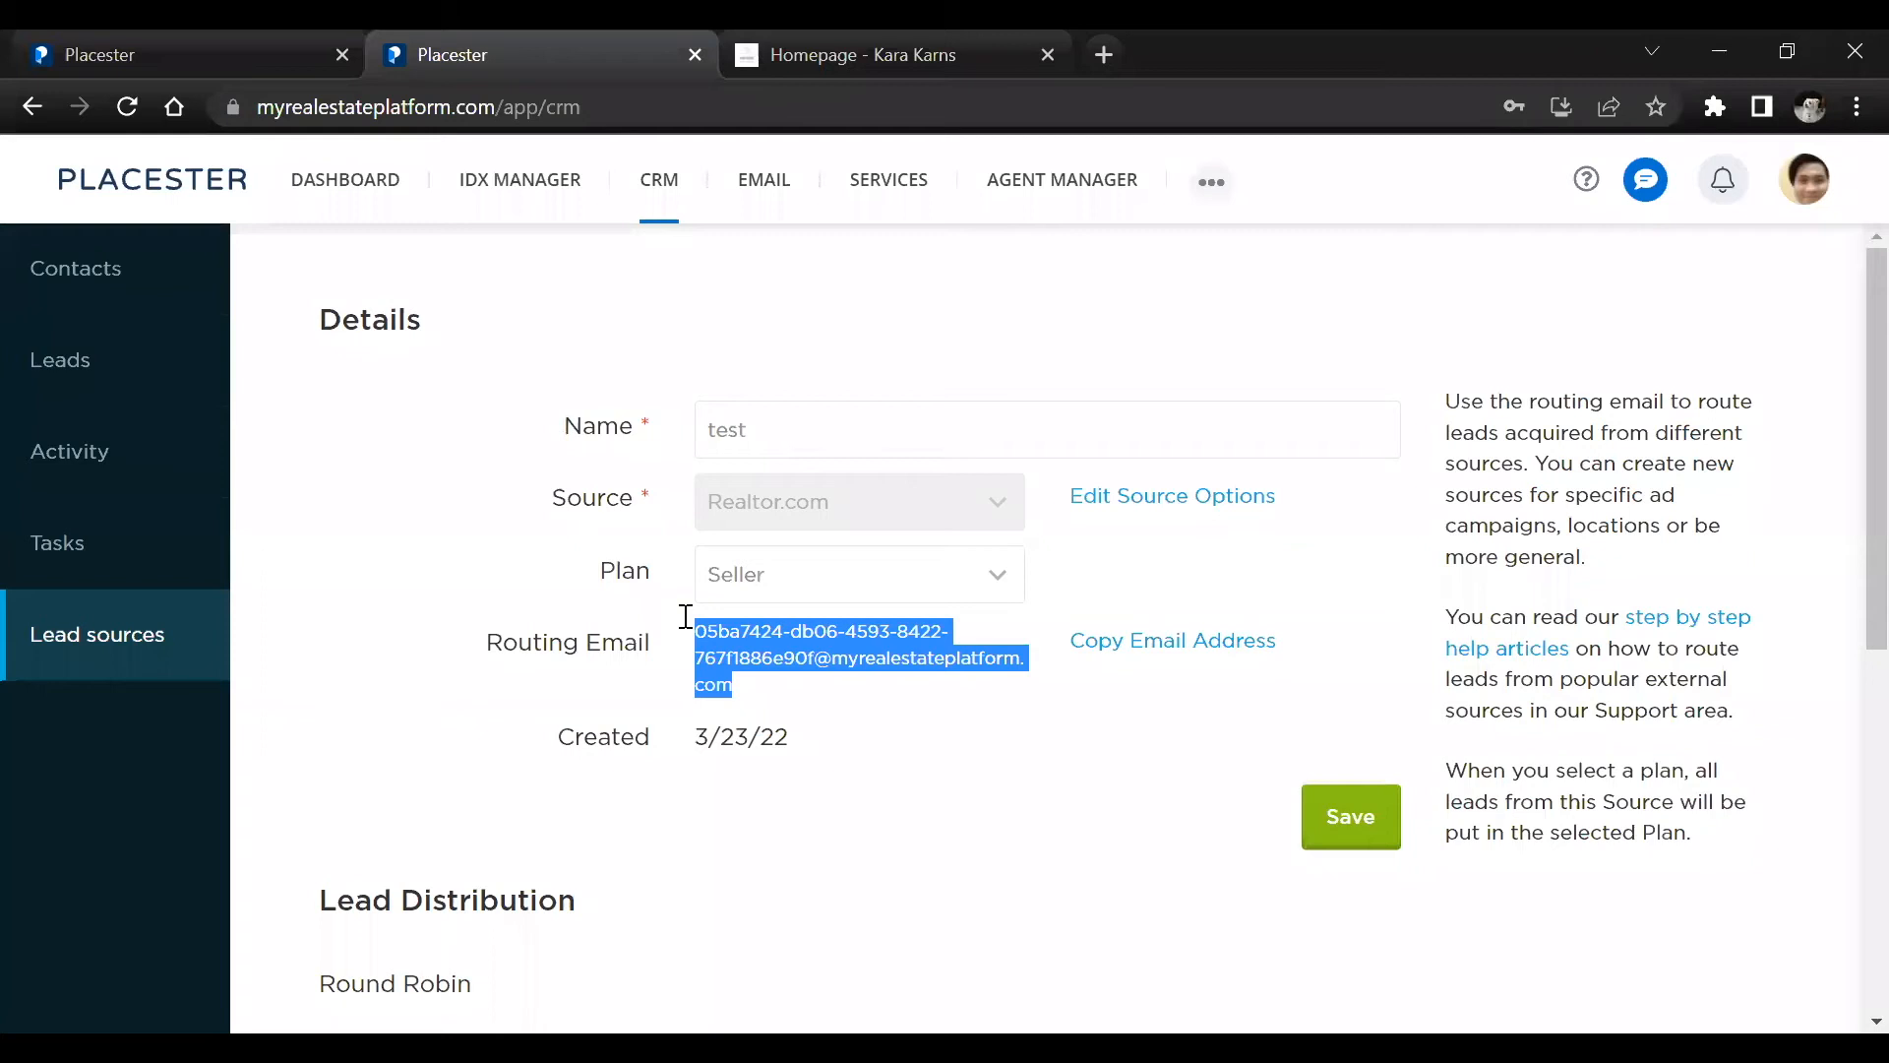
{"action": "left_click_drag", "start_coordinate": [732, 683], "coordinate": [689, 647]}
{"action": "left_click", "coordinate": [1336, 364]}
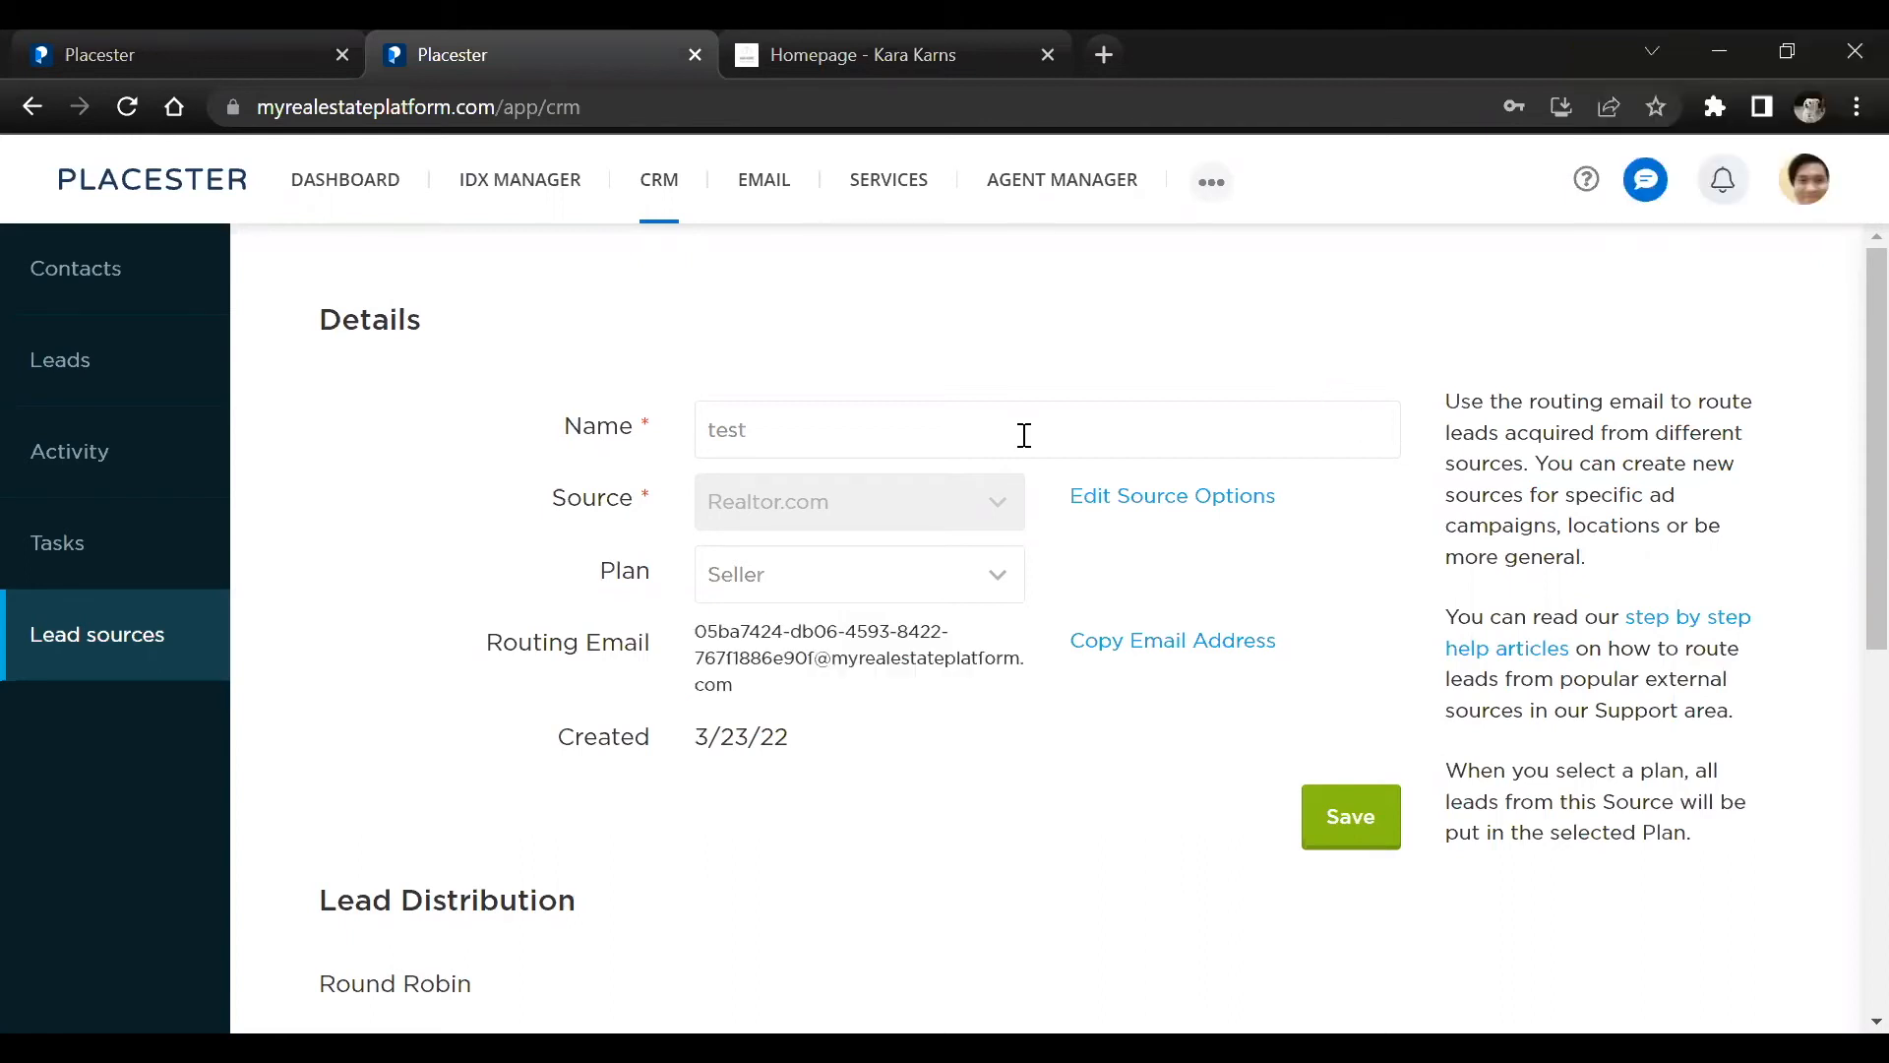
{"action": "left_click_drag", "start_coordinate": [784, 675], "coordinate": [696, 637]}
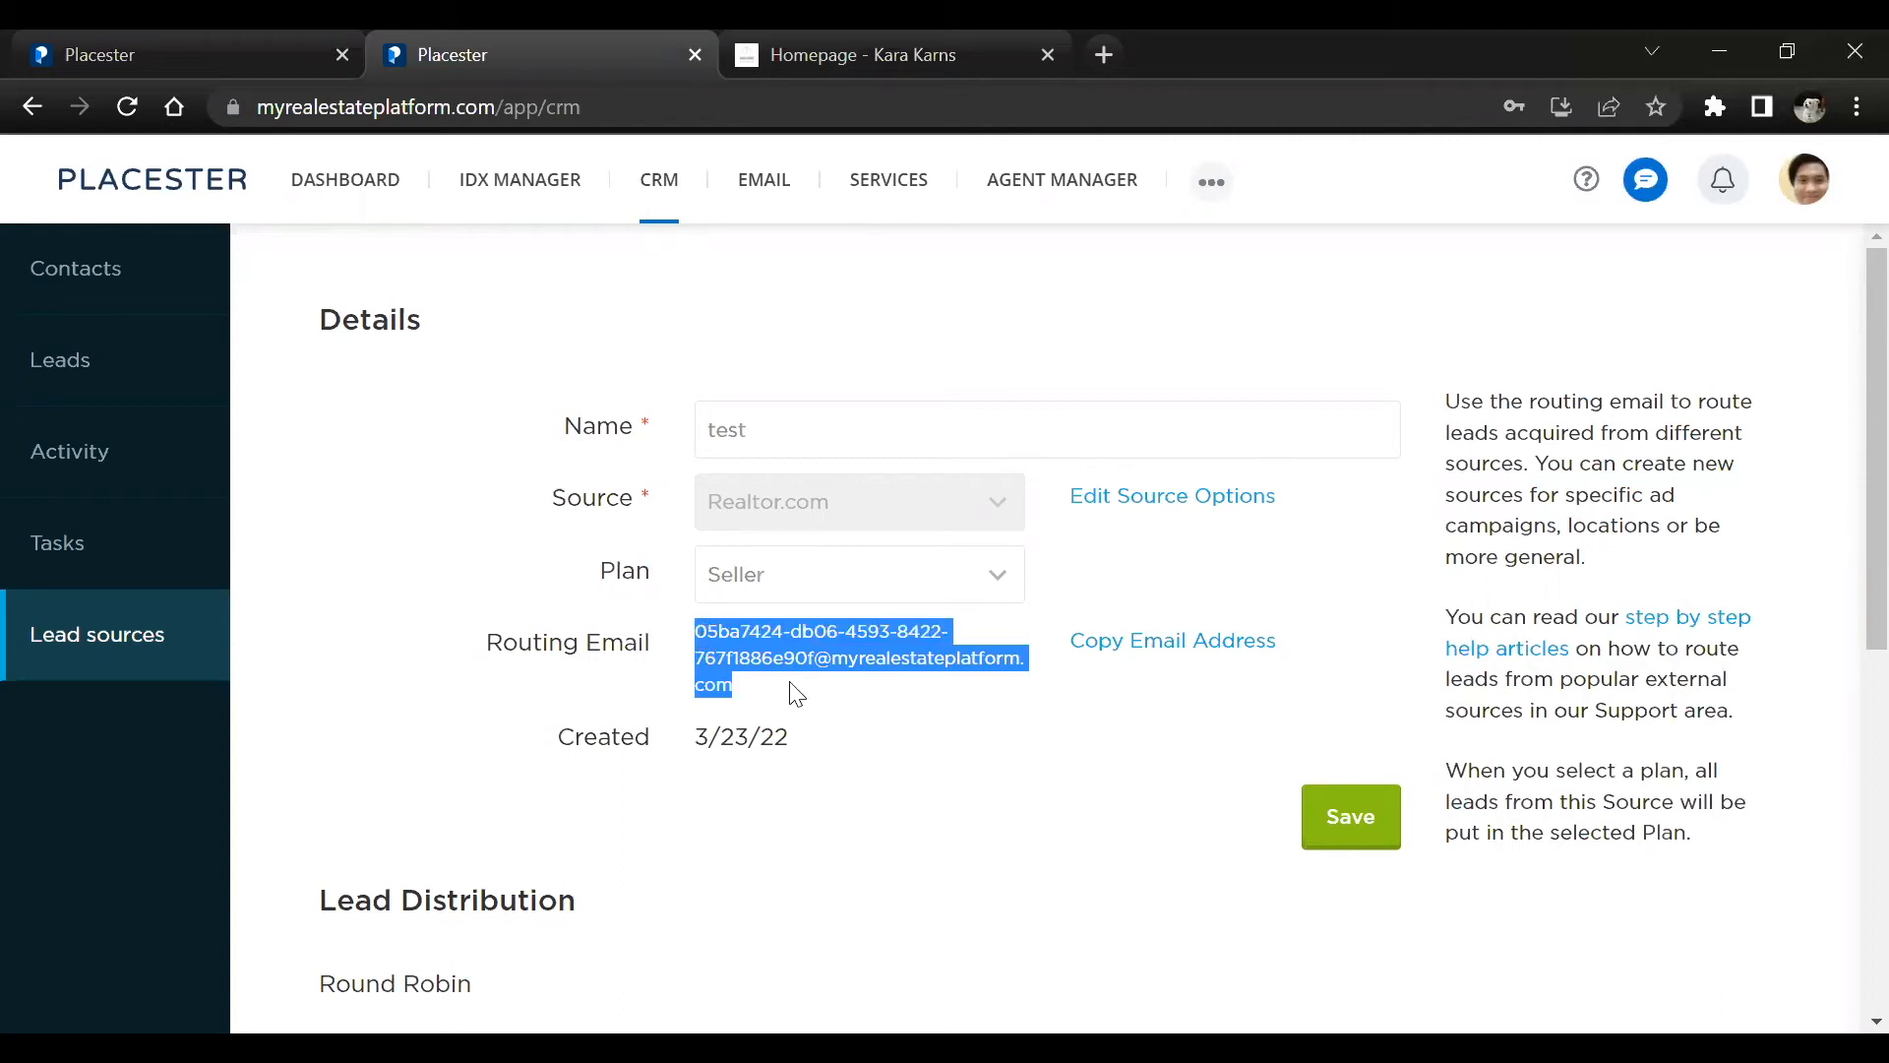
{"action": "left_click", "coordinate": [725, 683]}
{"action": "left_click_drag", "start_coordinate": [725, 683], "coordinate": [699, 636]}
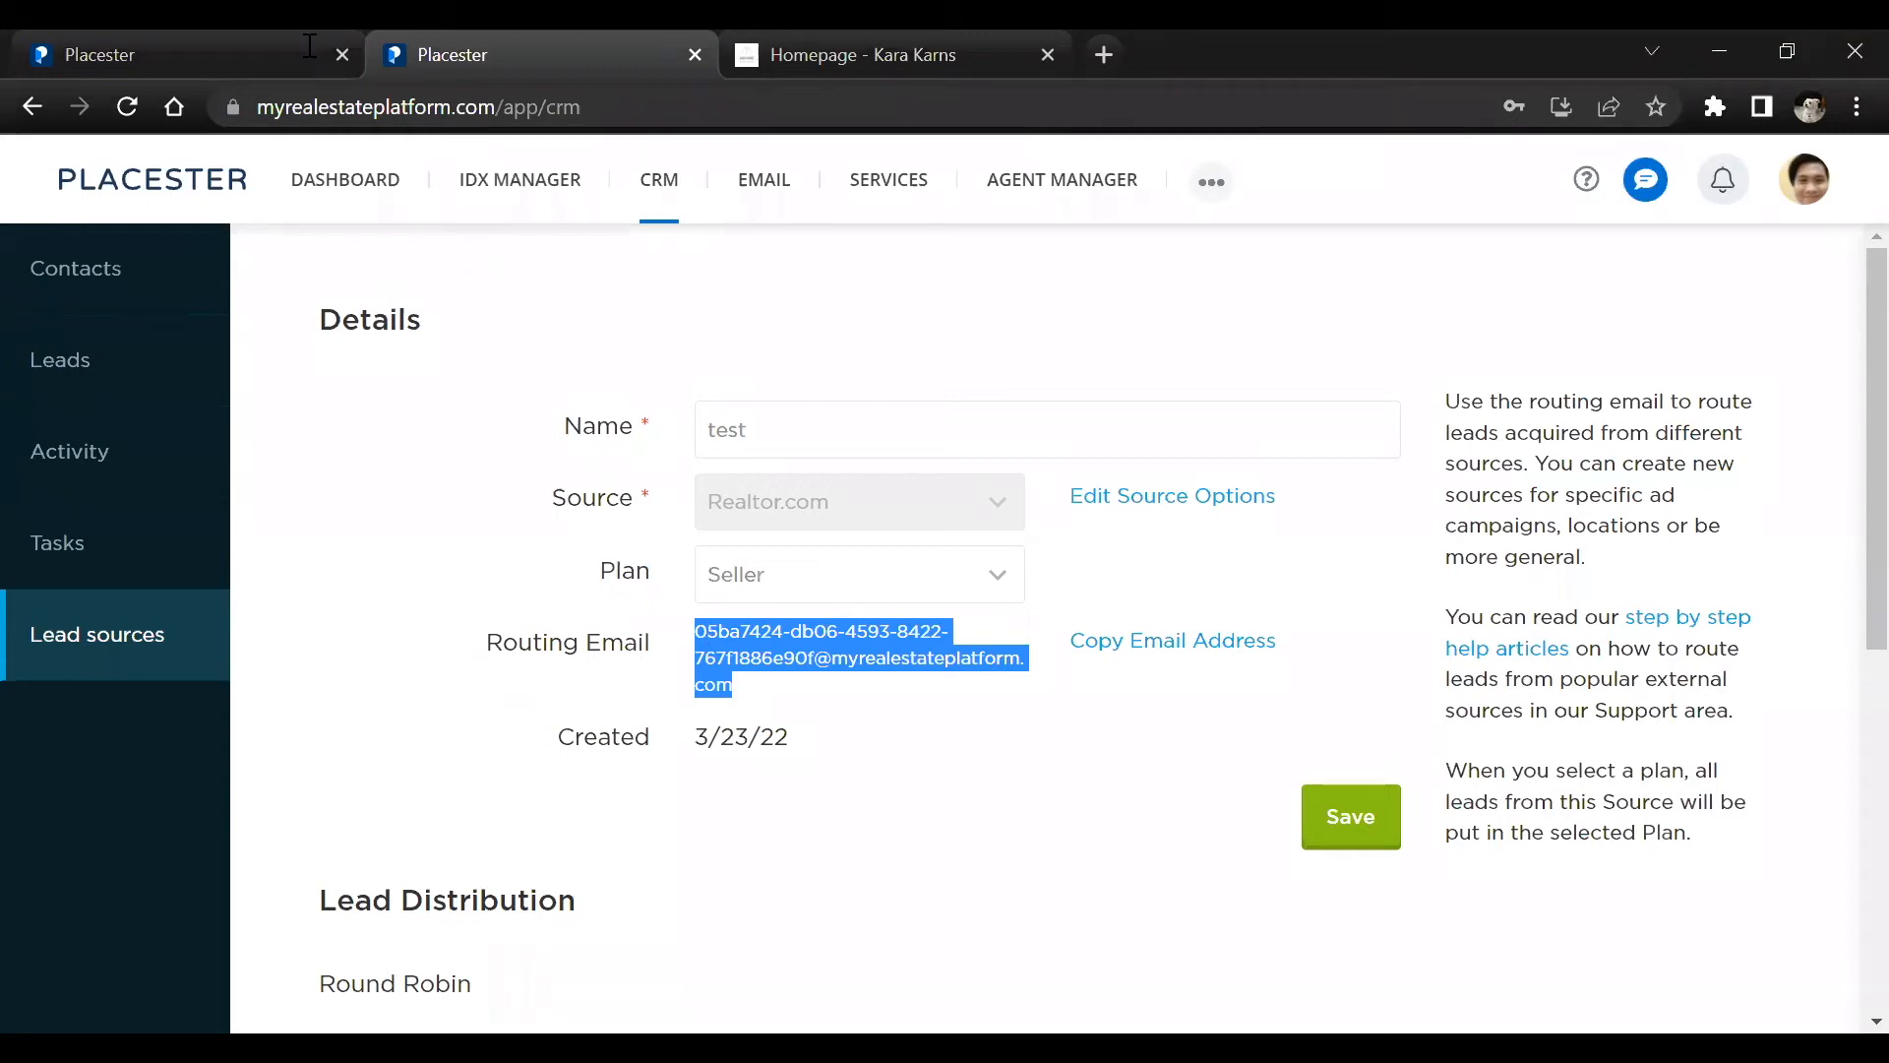
{"action": "scroll", "coordinate": [1851, 413], "scroll_direction": "down", "scroll_amount": 1}
{"action": "scroll", "coordinate": [1771, 463], "scroll_direction": "up", "scroll_amount": 1}
{"action": "left_click", "coordinate": [750, 839]}
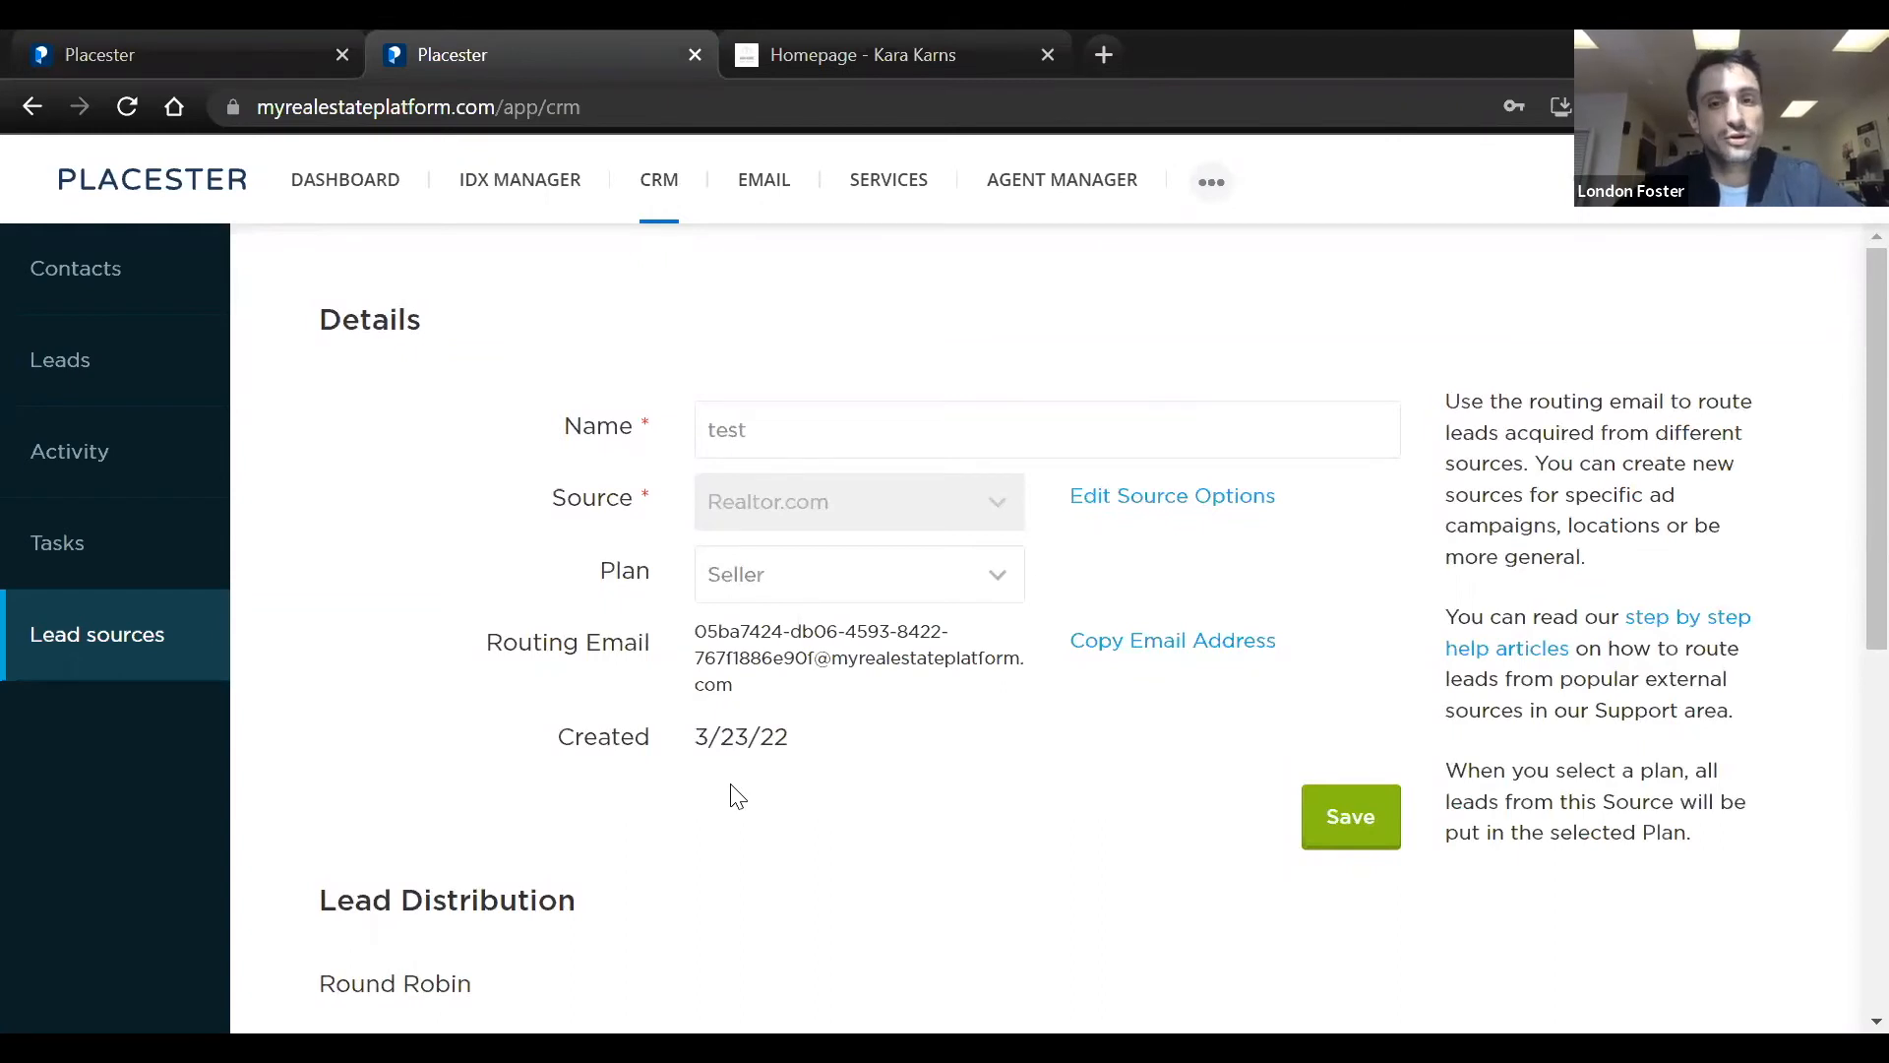
{"action": "left_click_drag", "start_coordinate": [772, 692], "coordinate": [664, 639]}
{"action": "left_click", "coordinate": [843, 755]}
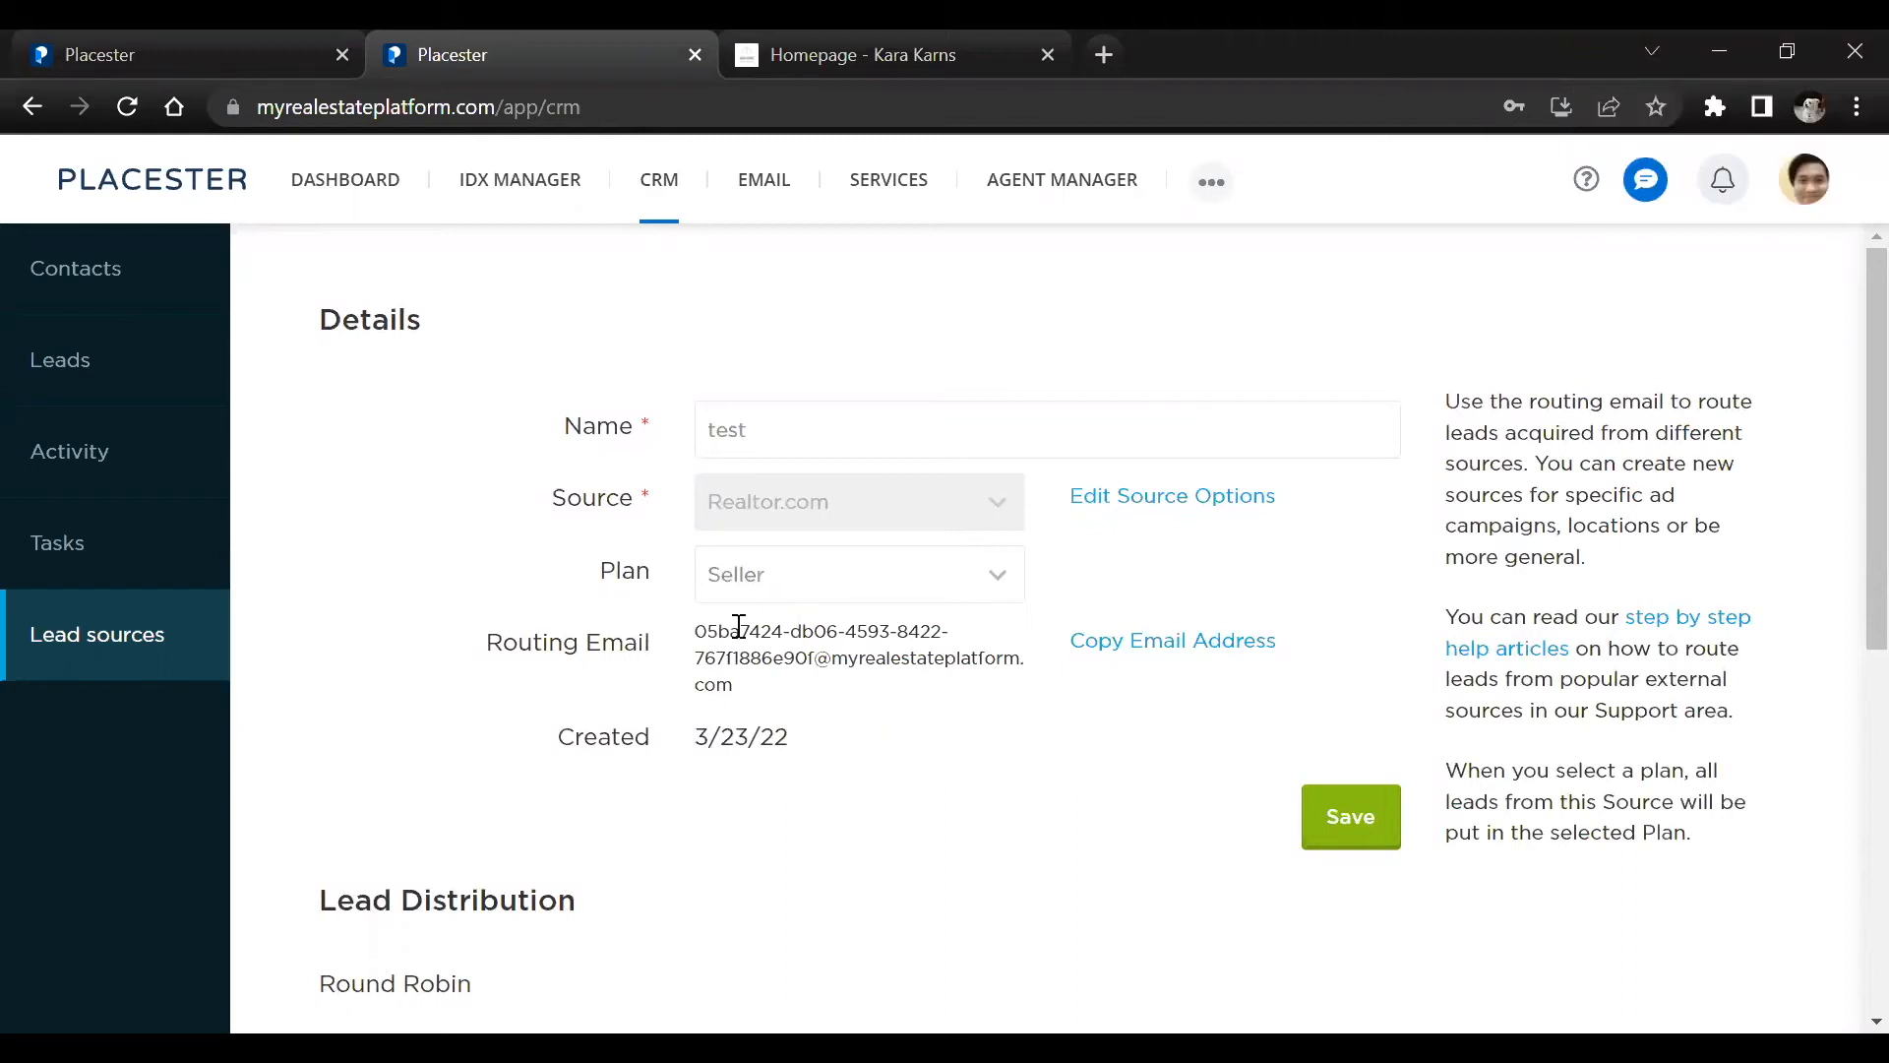
From the dashboard's site list, open the draft site with the Orchard design for editing and dismiss the autosave notice
{"action": "left_click", "coordinate": [346, 186]}
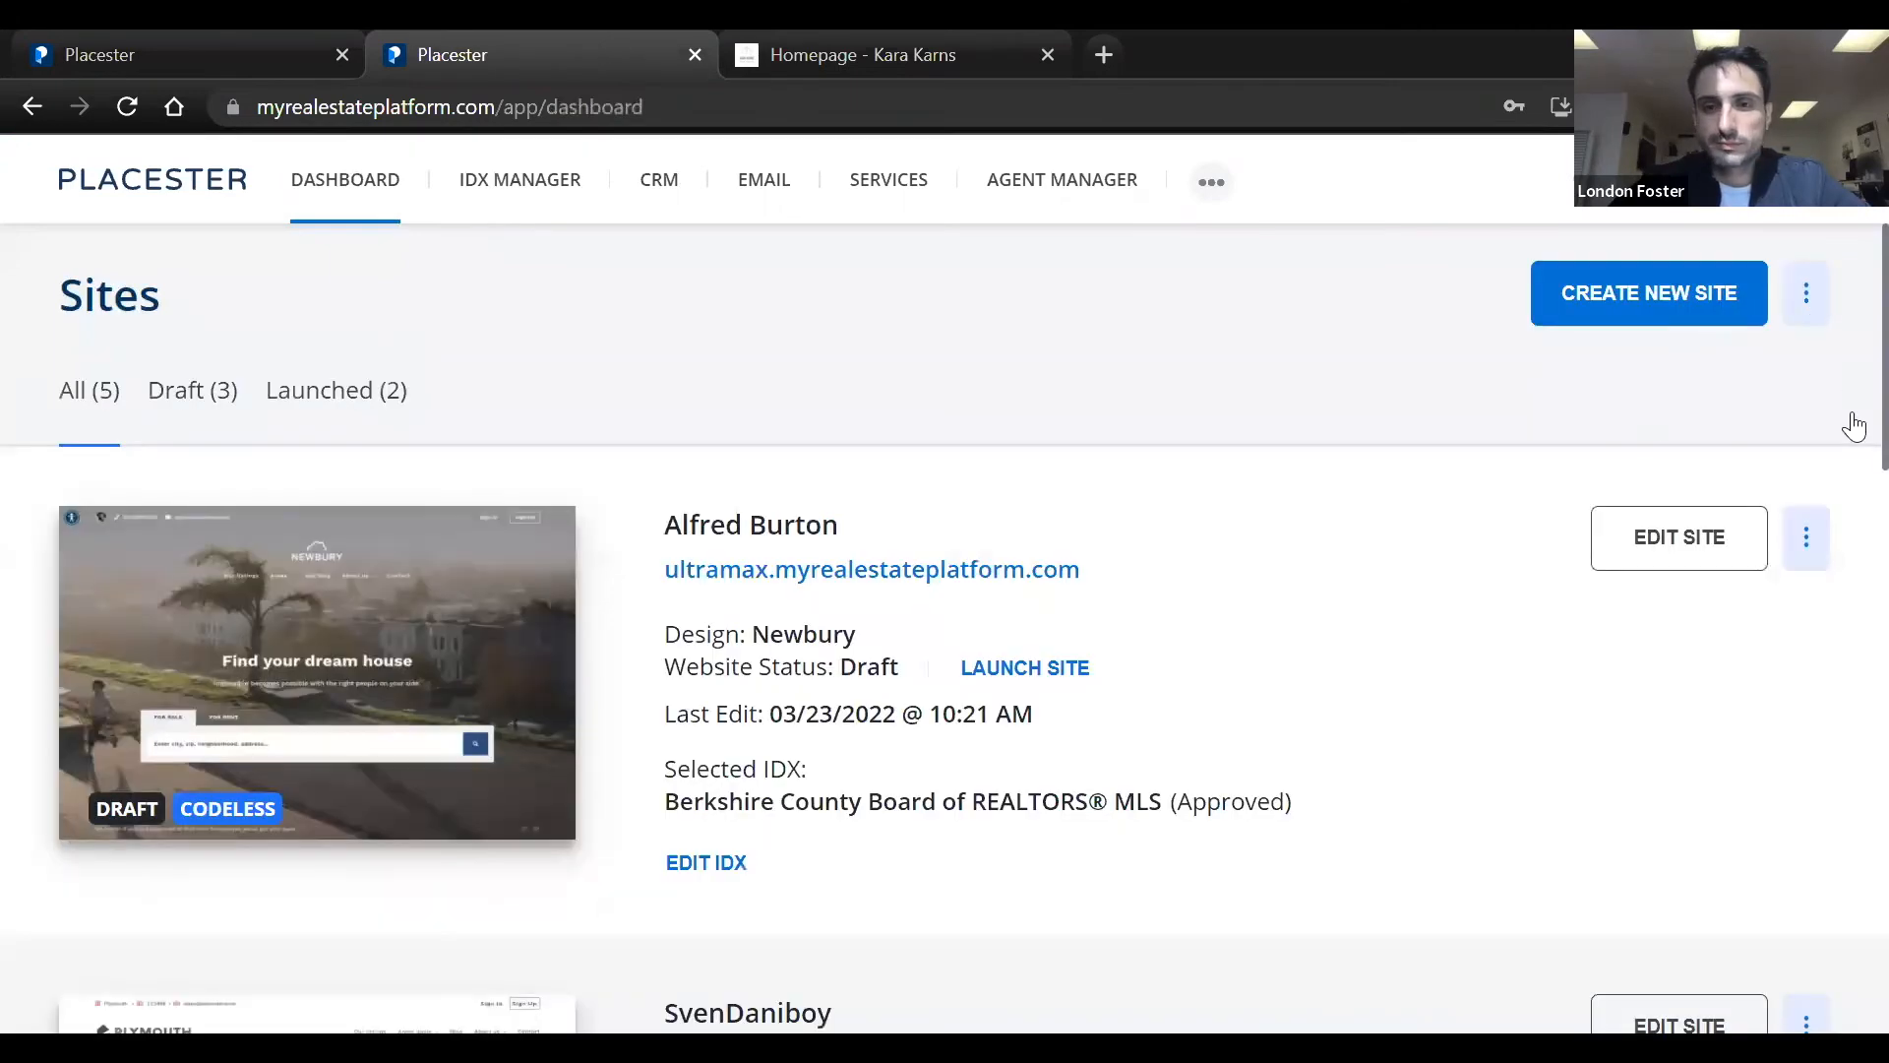
{"action": "scroll", "coordinate": [1855, 404], "scroll_direction": "down", "scroll_amount": 12}
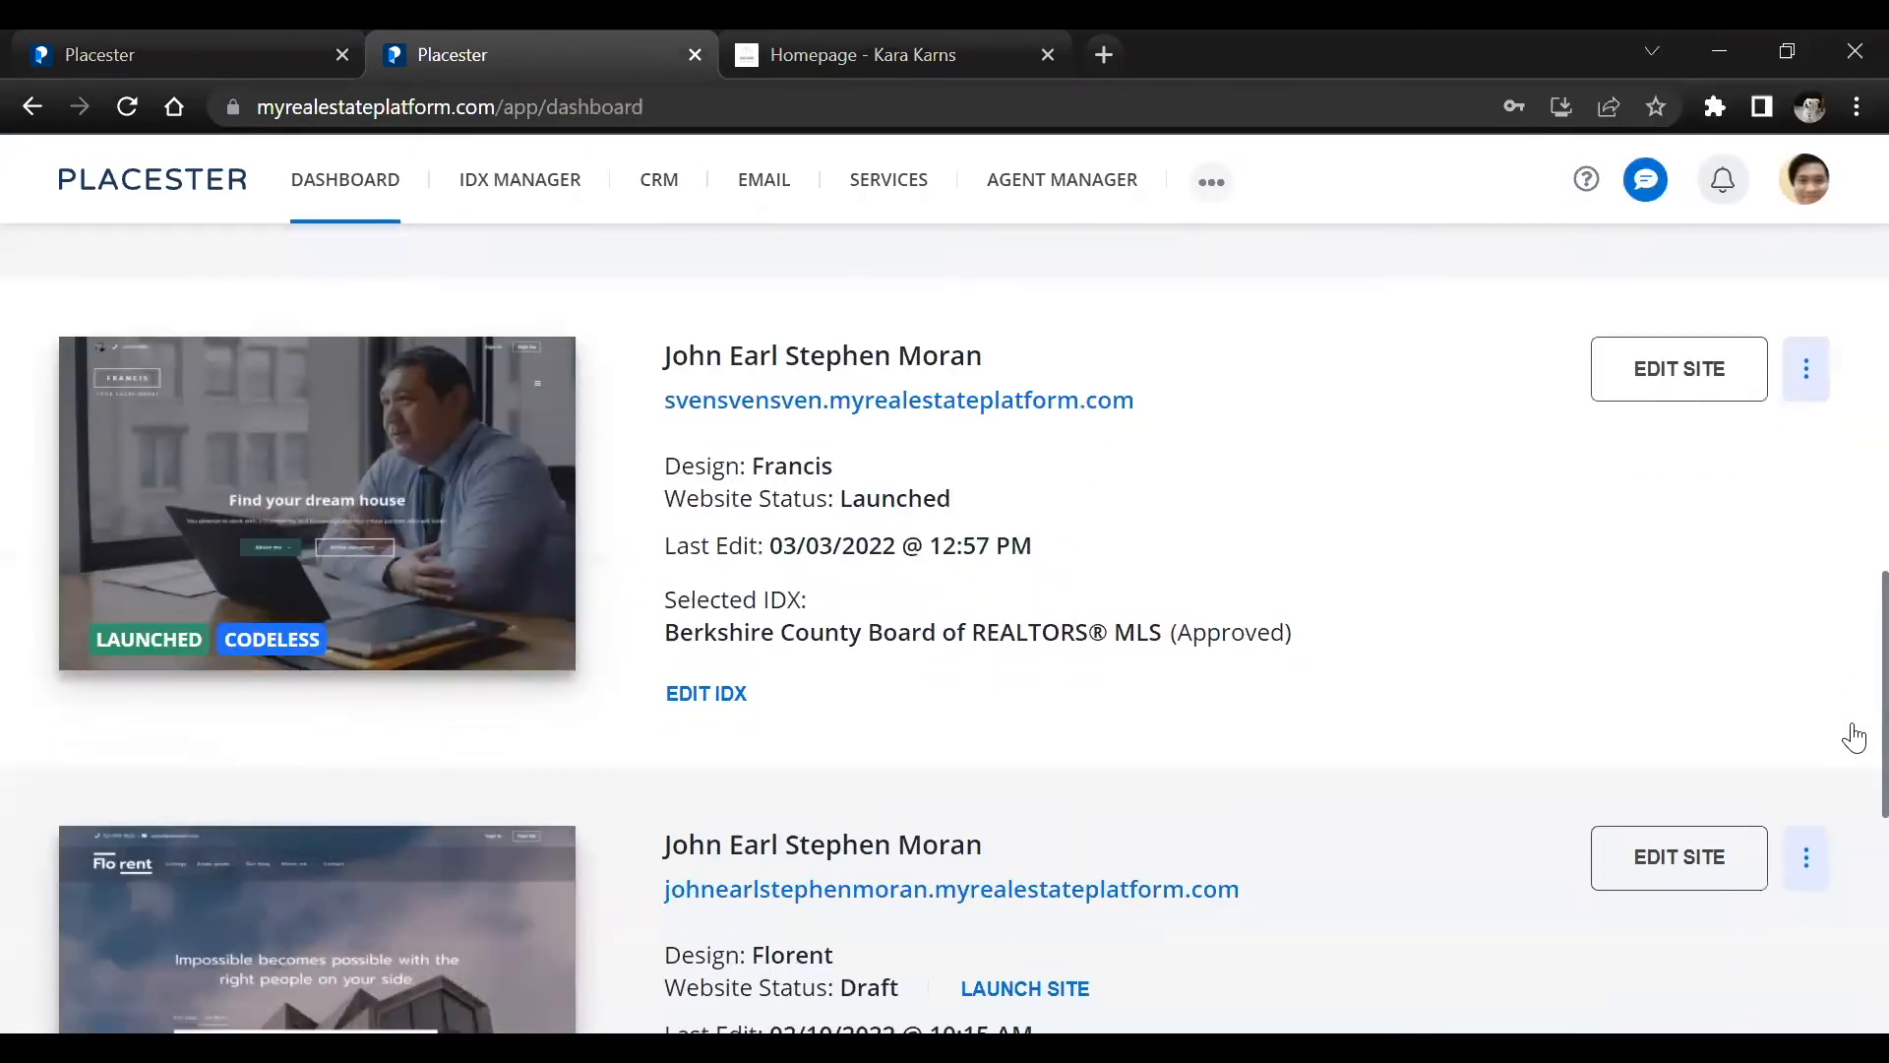
{"action": "scroll", "coordinate": [1855, 767], "scroll_direction": "down", "scroll_amount": 6}
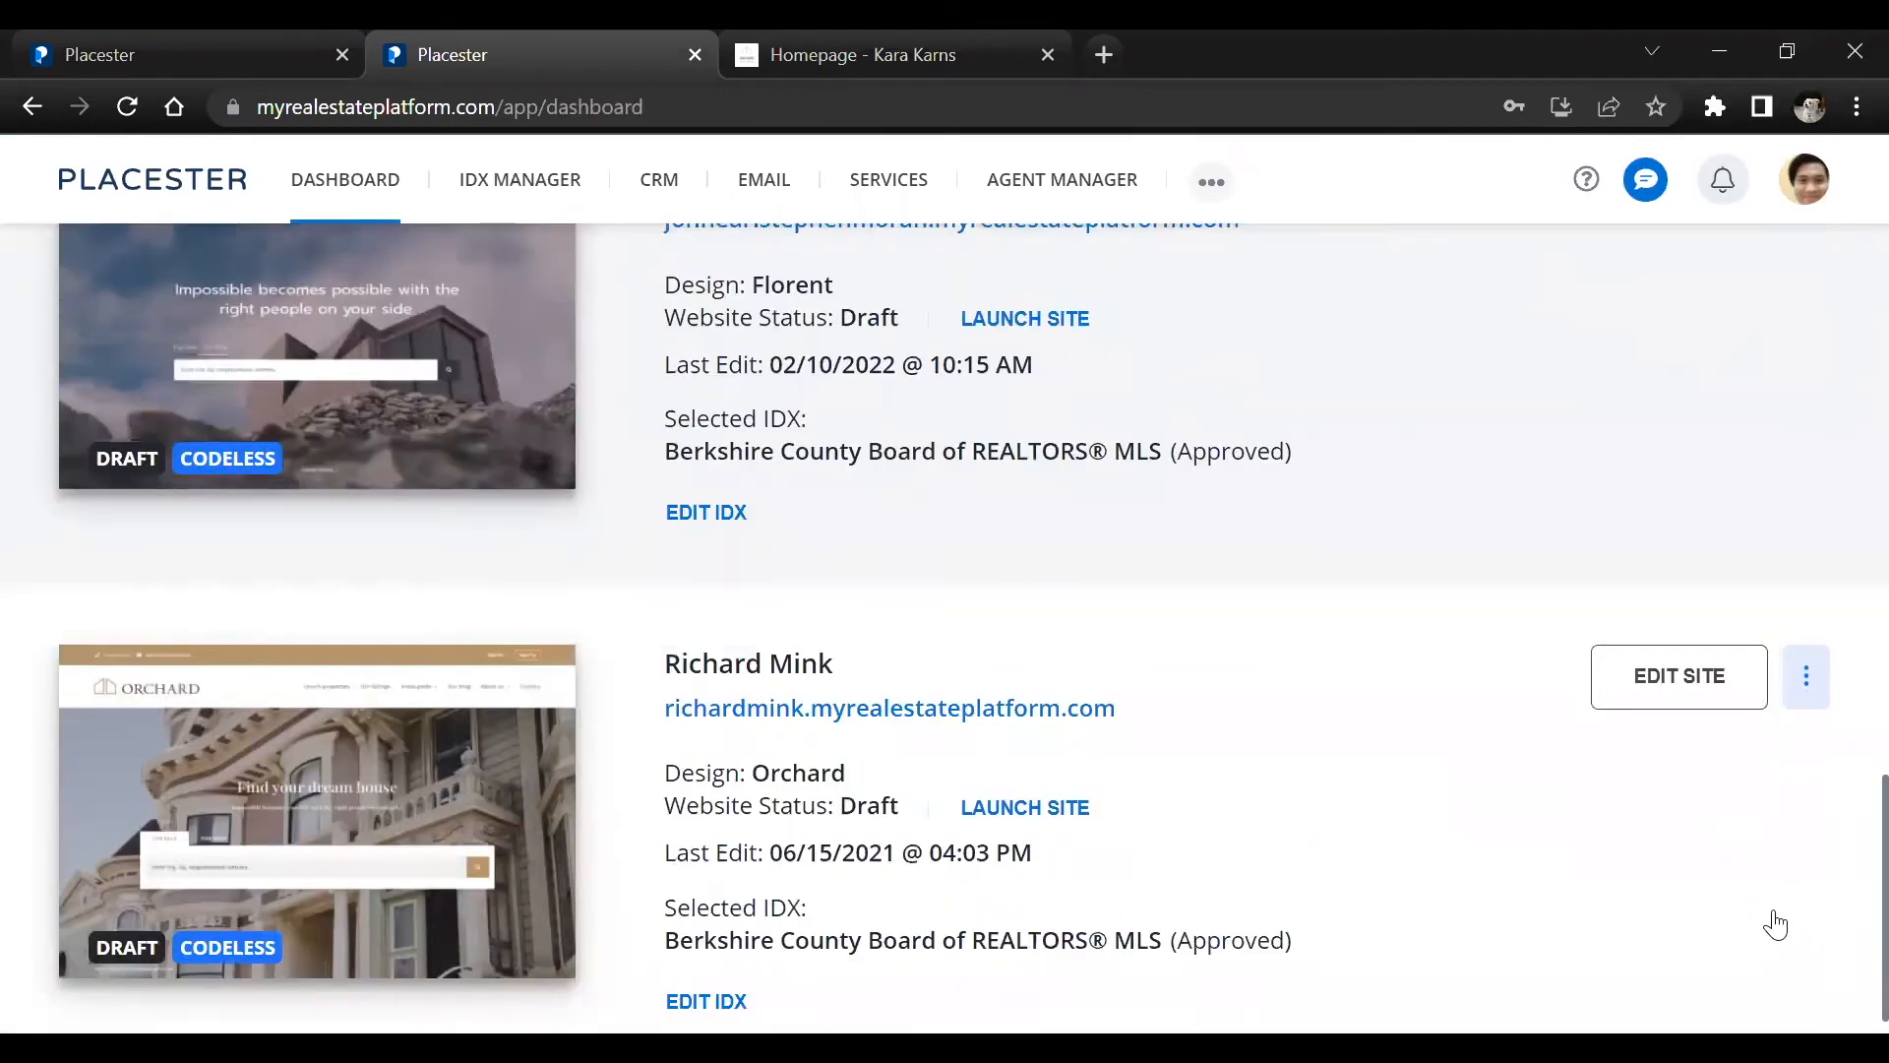
{"action": "left_click", "coordinate": [1596, 630]}
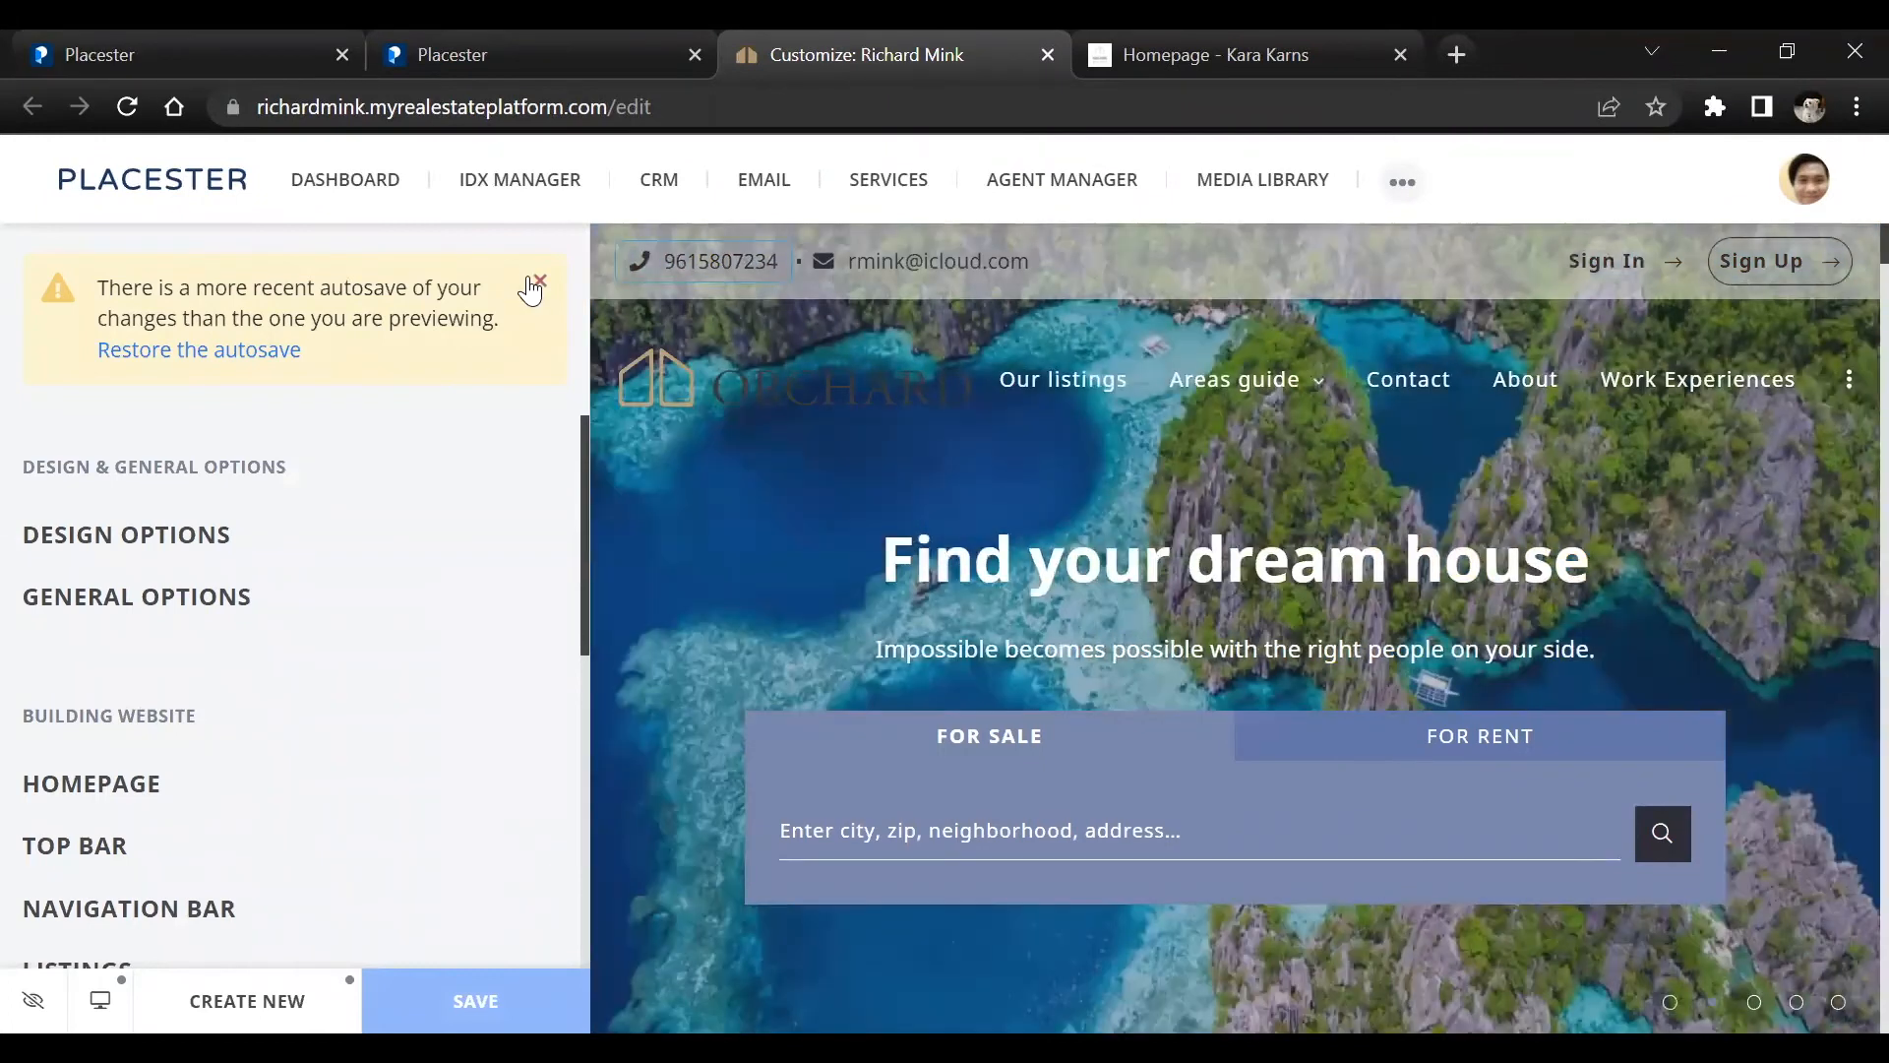
{"action": "left_click", "coordinate": [529, 283]}
Look through the site editor's design, building and content sections, then view the list of General options
{"action": "scroll", "coordinate": [232, 569], "scroll_direction": "down", "scroll_amount": 4}
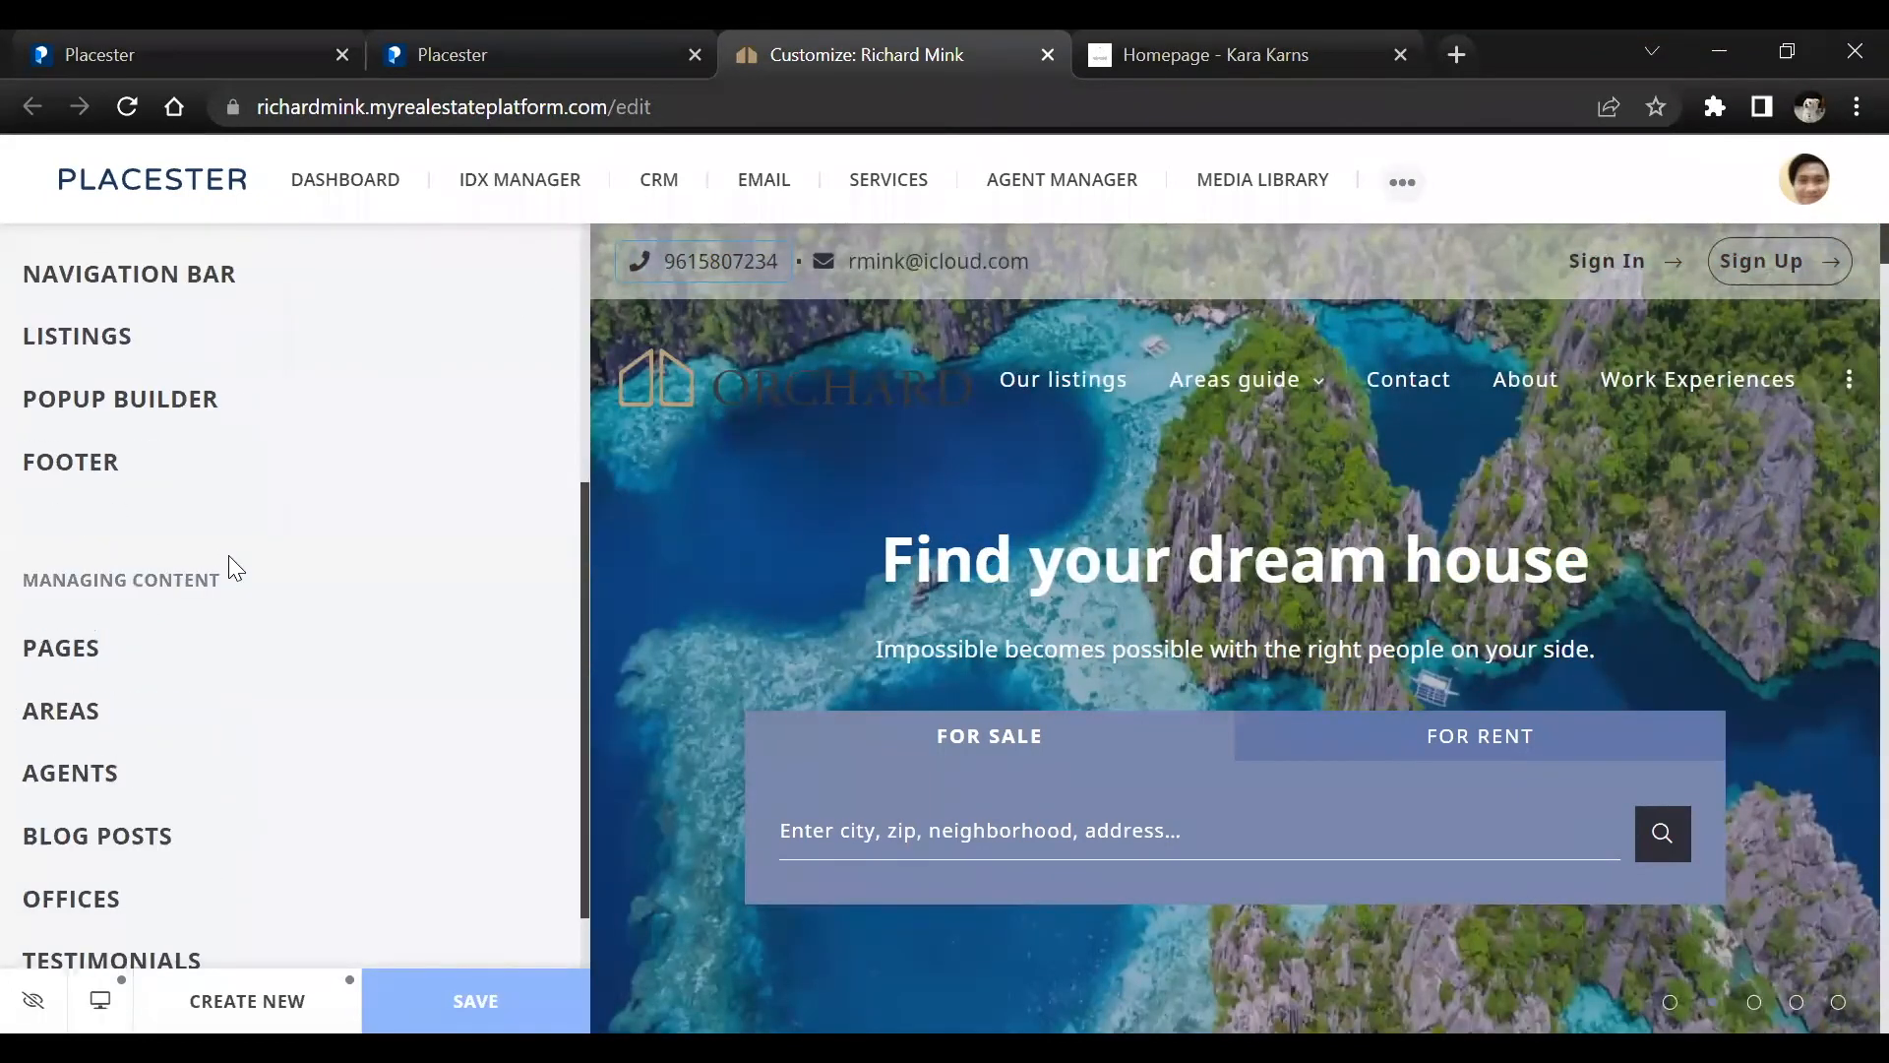
{"action": "scroll", "coordinate": [228, 557], "scroll_direction": "down", "scroll_amount": 1}
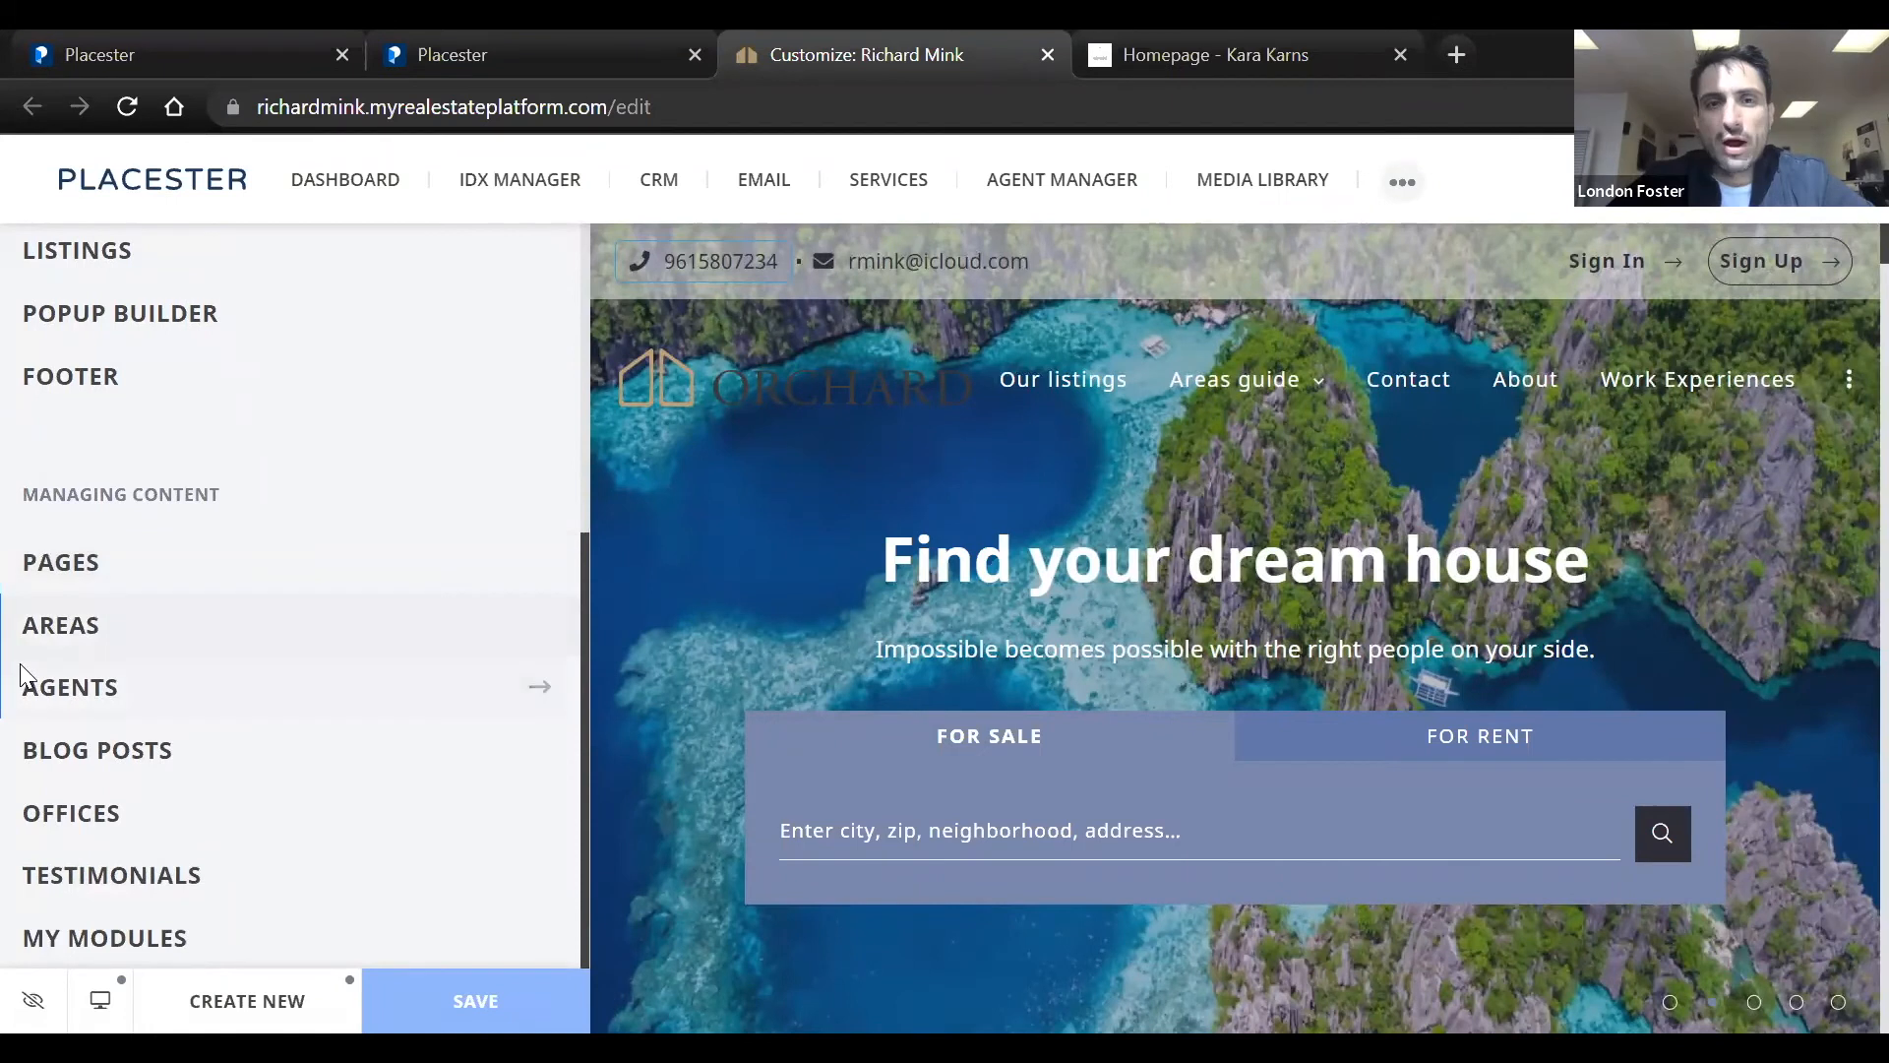
{"action": "scroll", "coordinate": [211, 493], "scroll_direction": "up", "scroll_amount": 5}
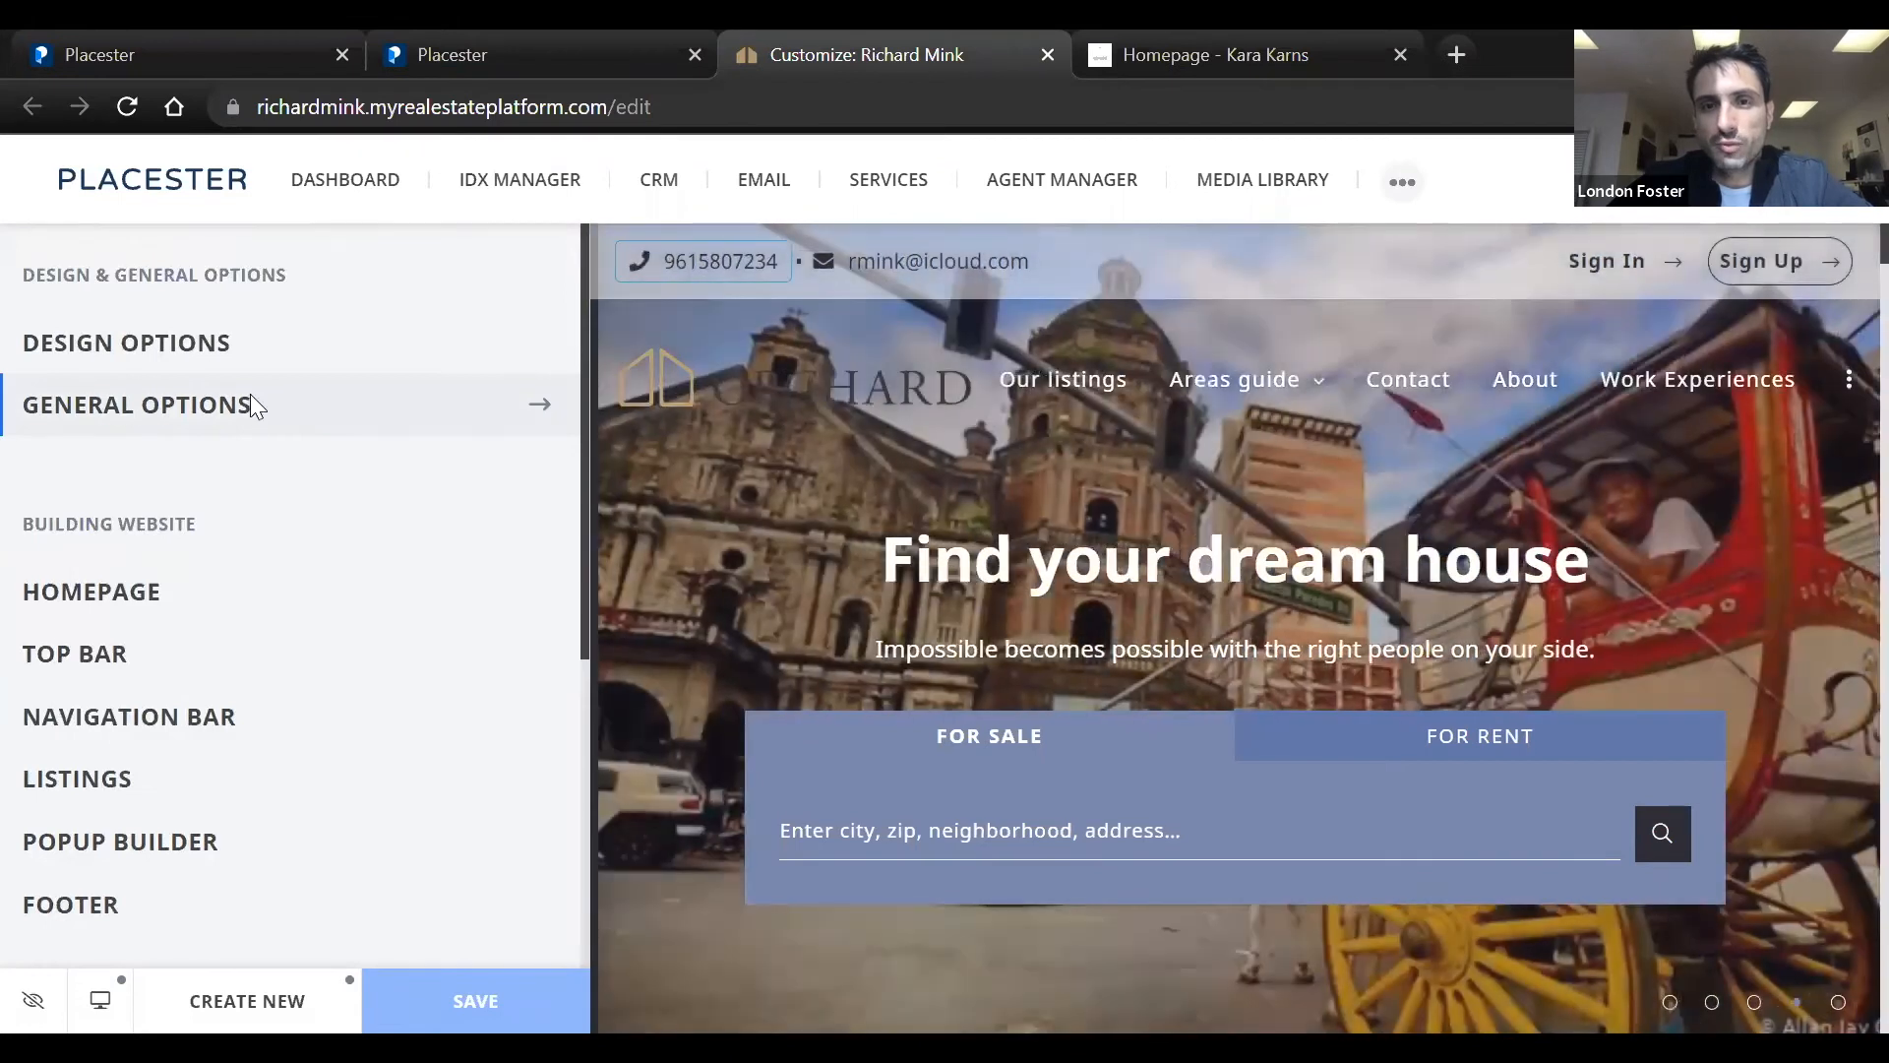
{"action": "left_click", "coordinate": [253, 405]}
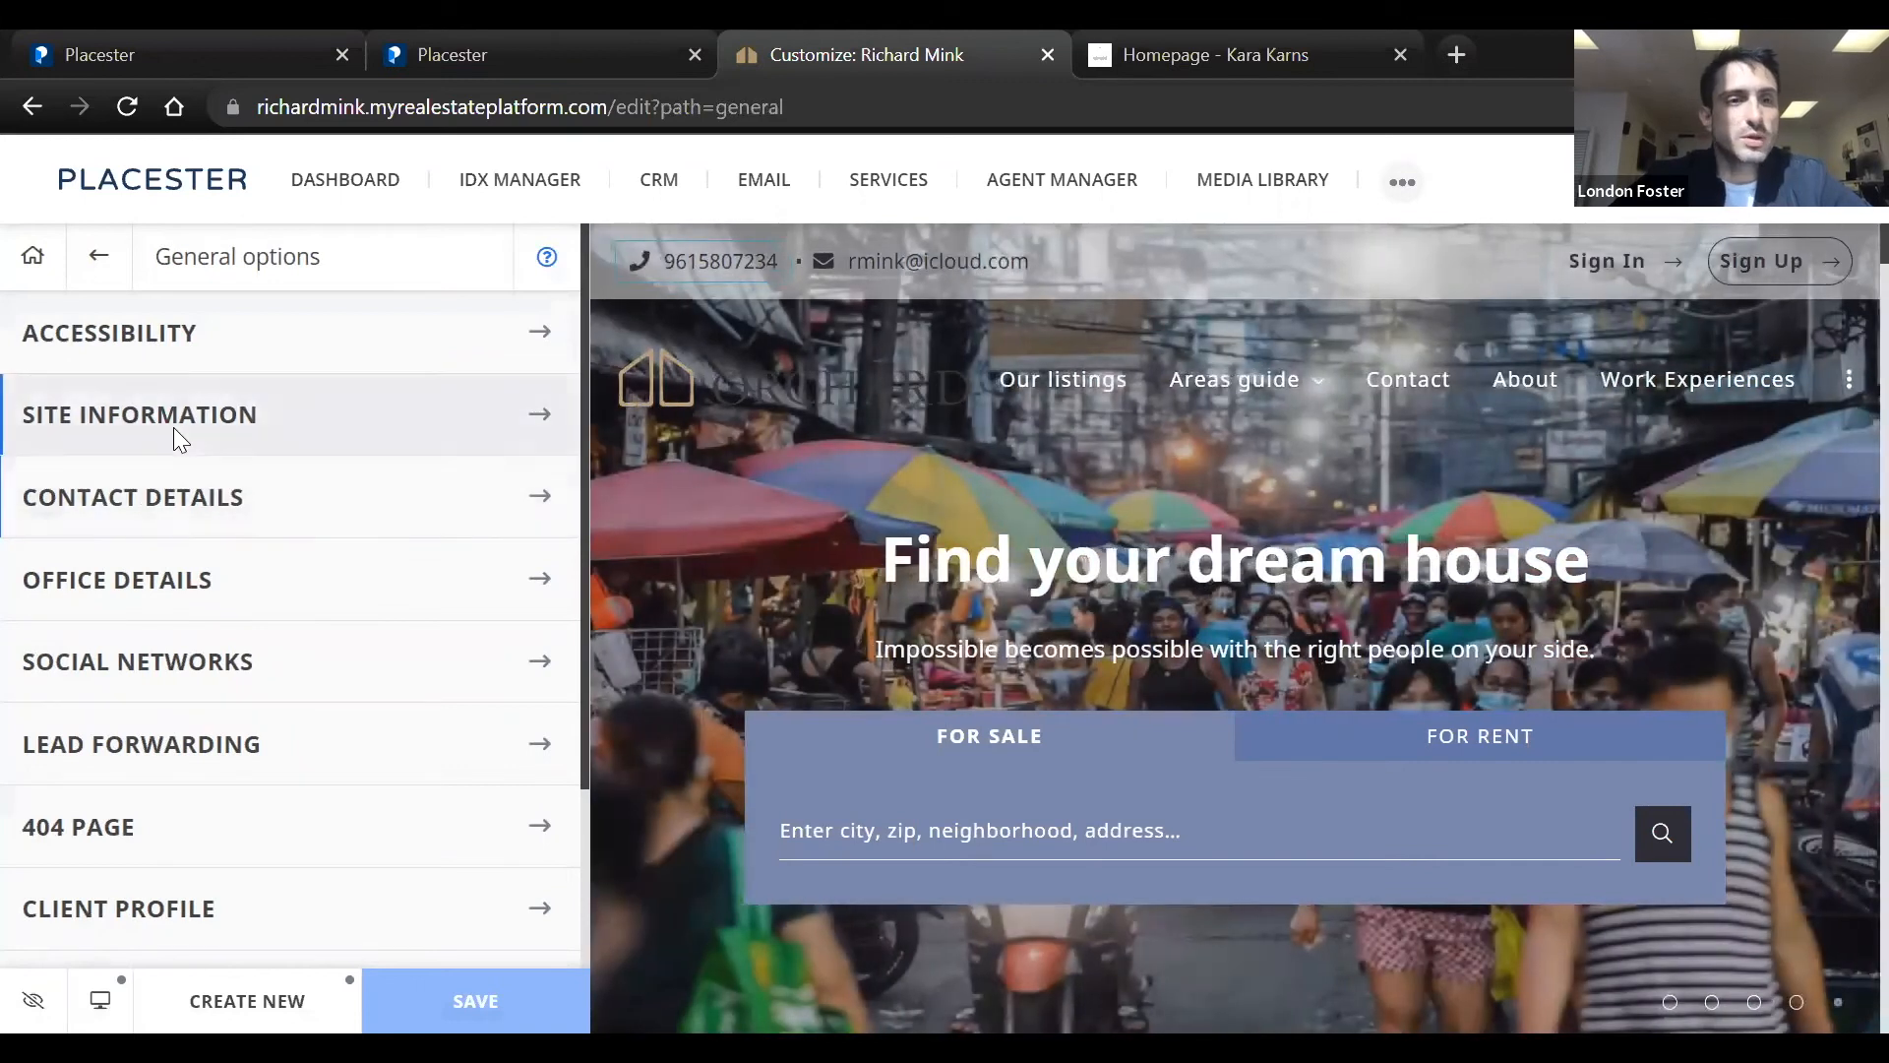
{"action": "left_click", "coordinate": [98, 256]}
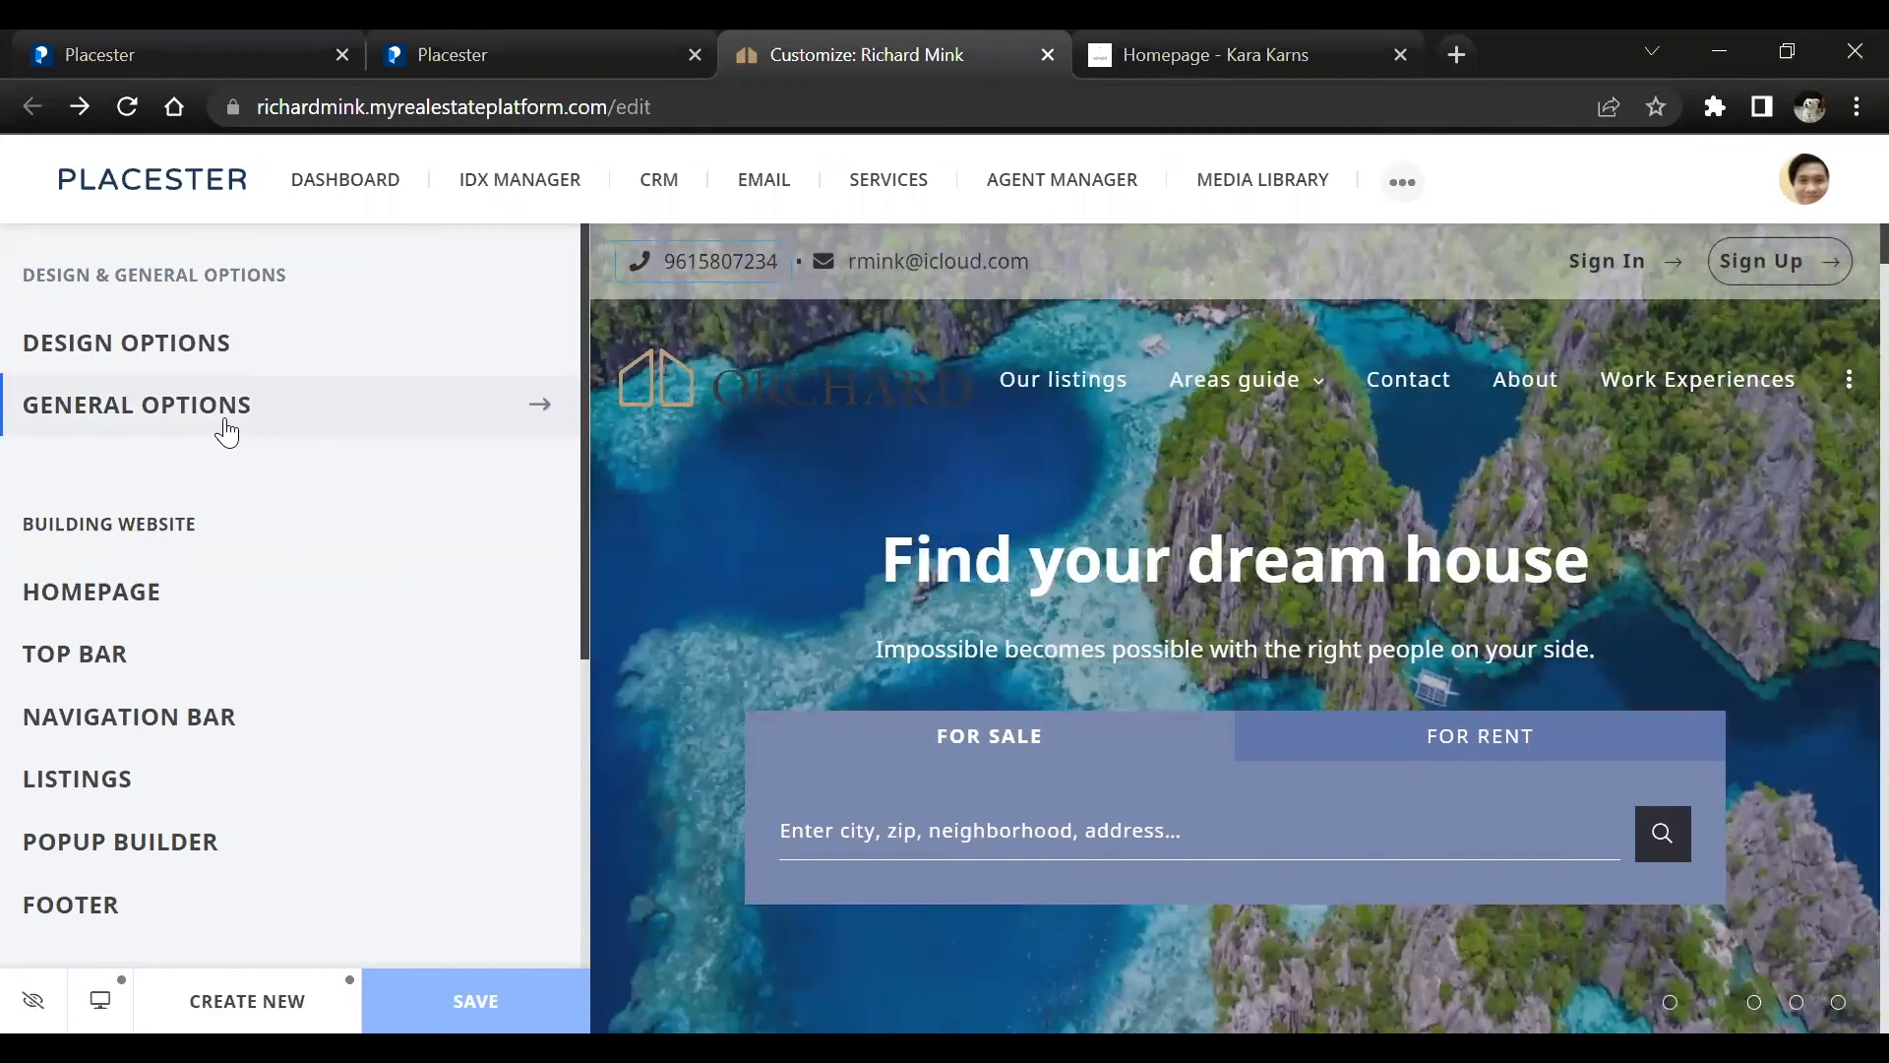
Open Site Verification in General options and examine the Google Search Console, Bing Webmaster Tools, Facebook and Pinterest fields
{"action": "left_click", "coordinate": [227, 429]}
{"action": "scroll", "coordinate": [227, 430], "scroll_direction": "down", "scroll_amount": 3}
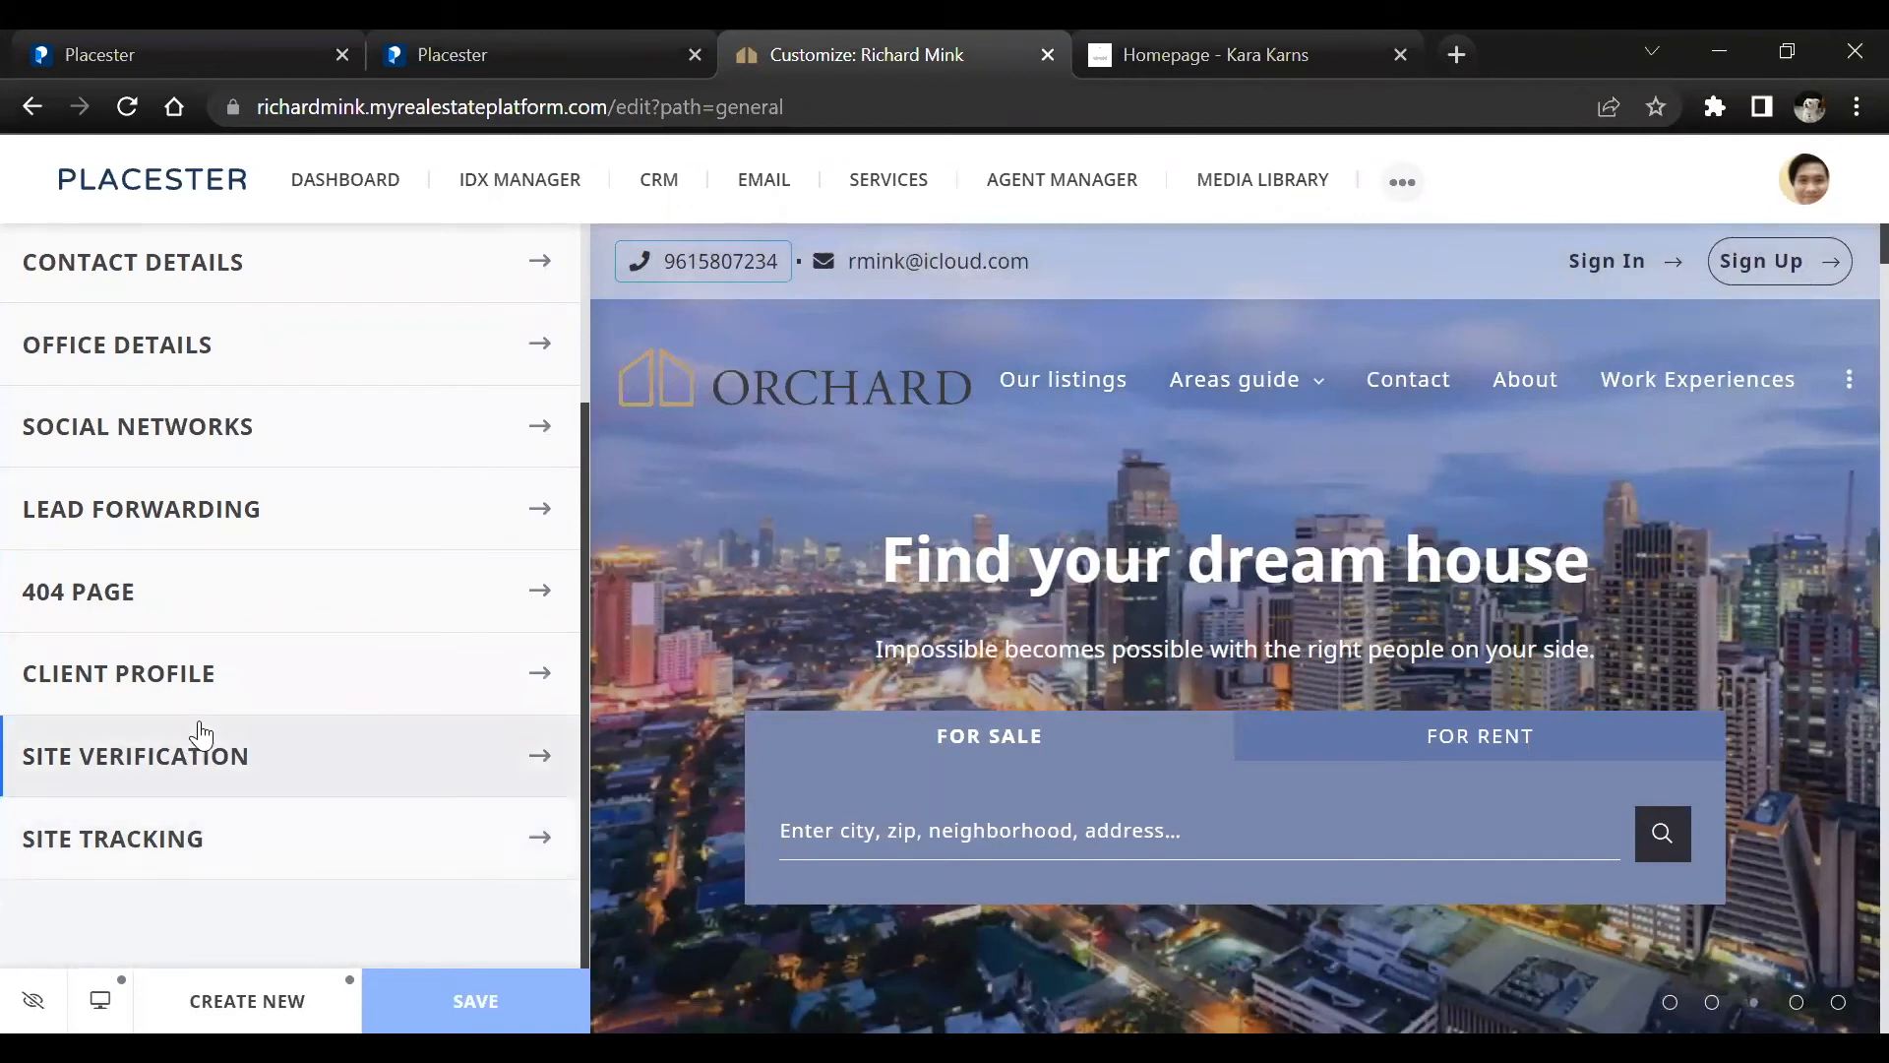
{"action": "left_click", "coordinate": [201, 734]}
{"action": "left_click", "coordinate": [269, 486]}
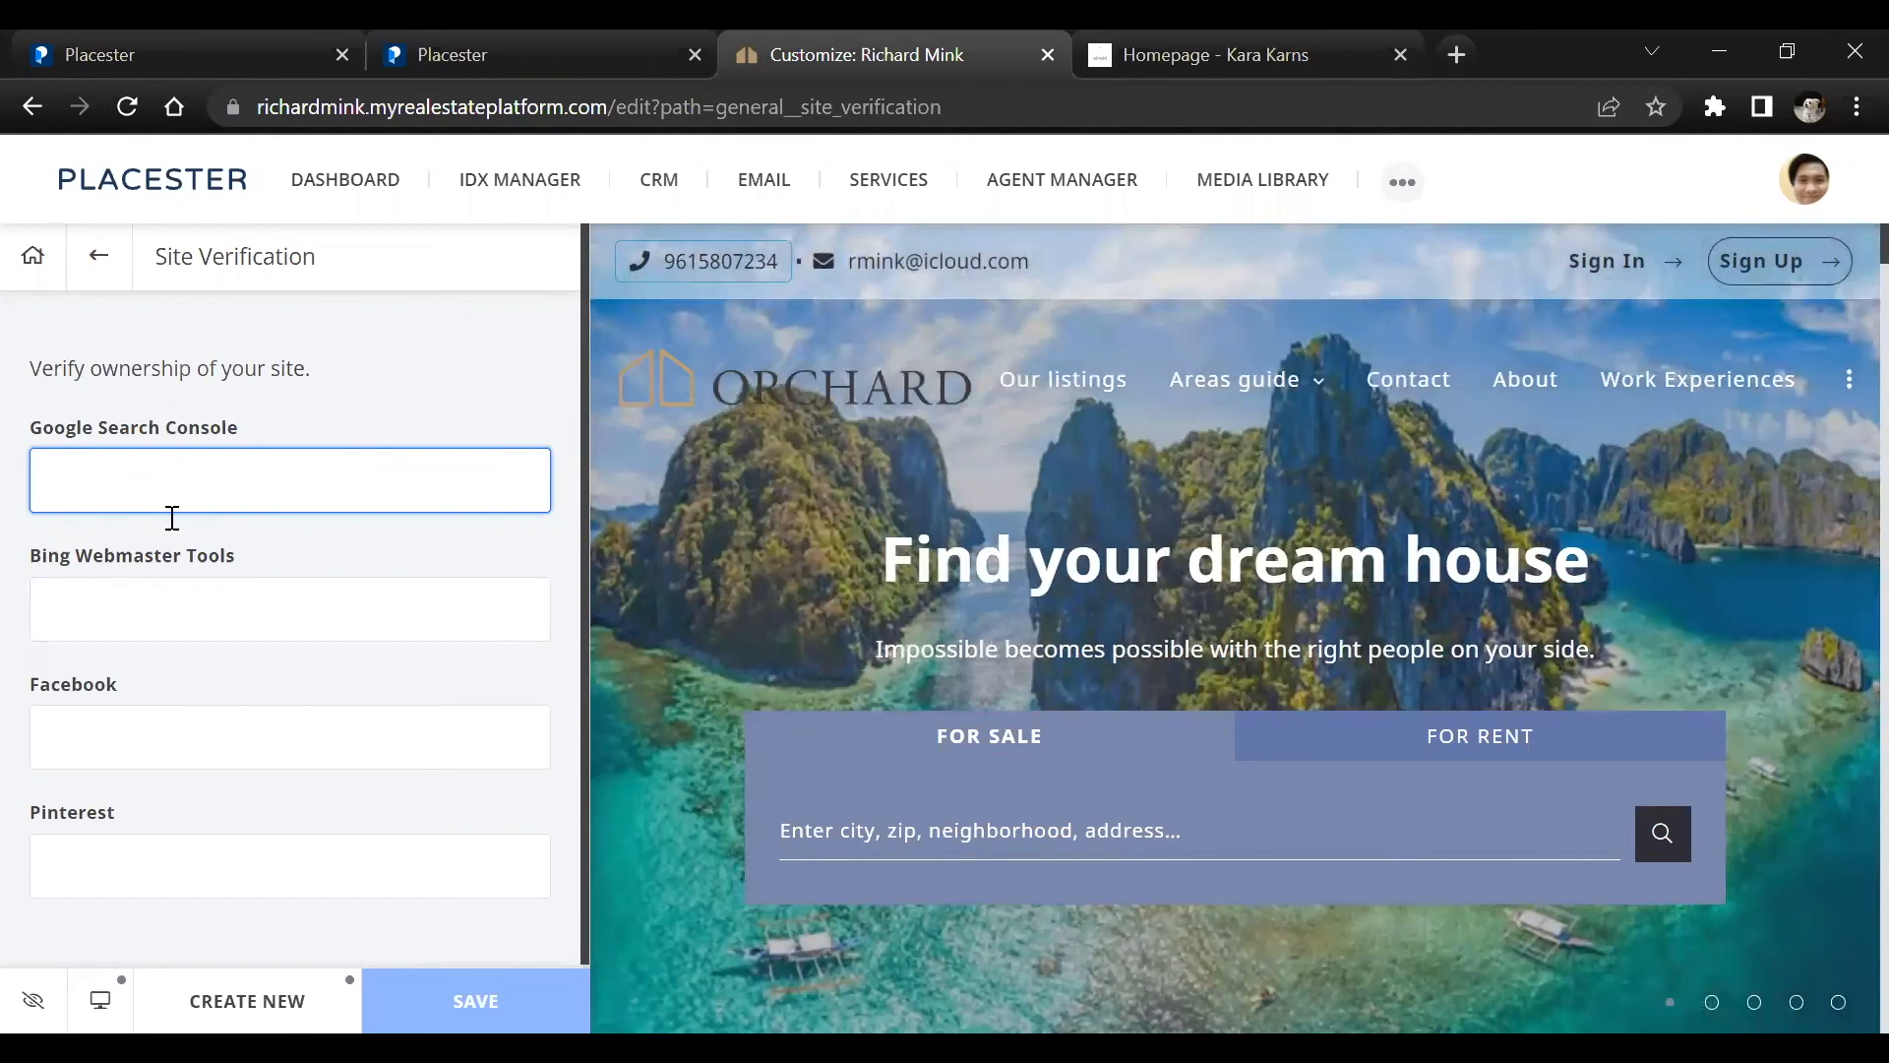
{"action": "left_click", "coordinate": [150, 610]}
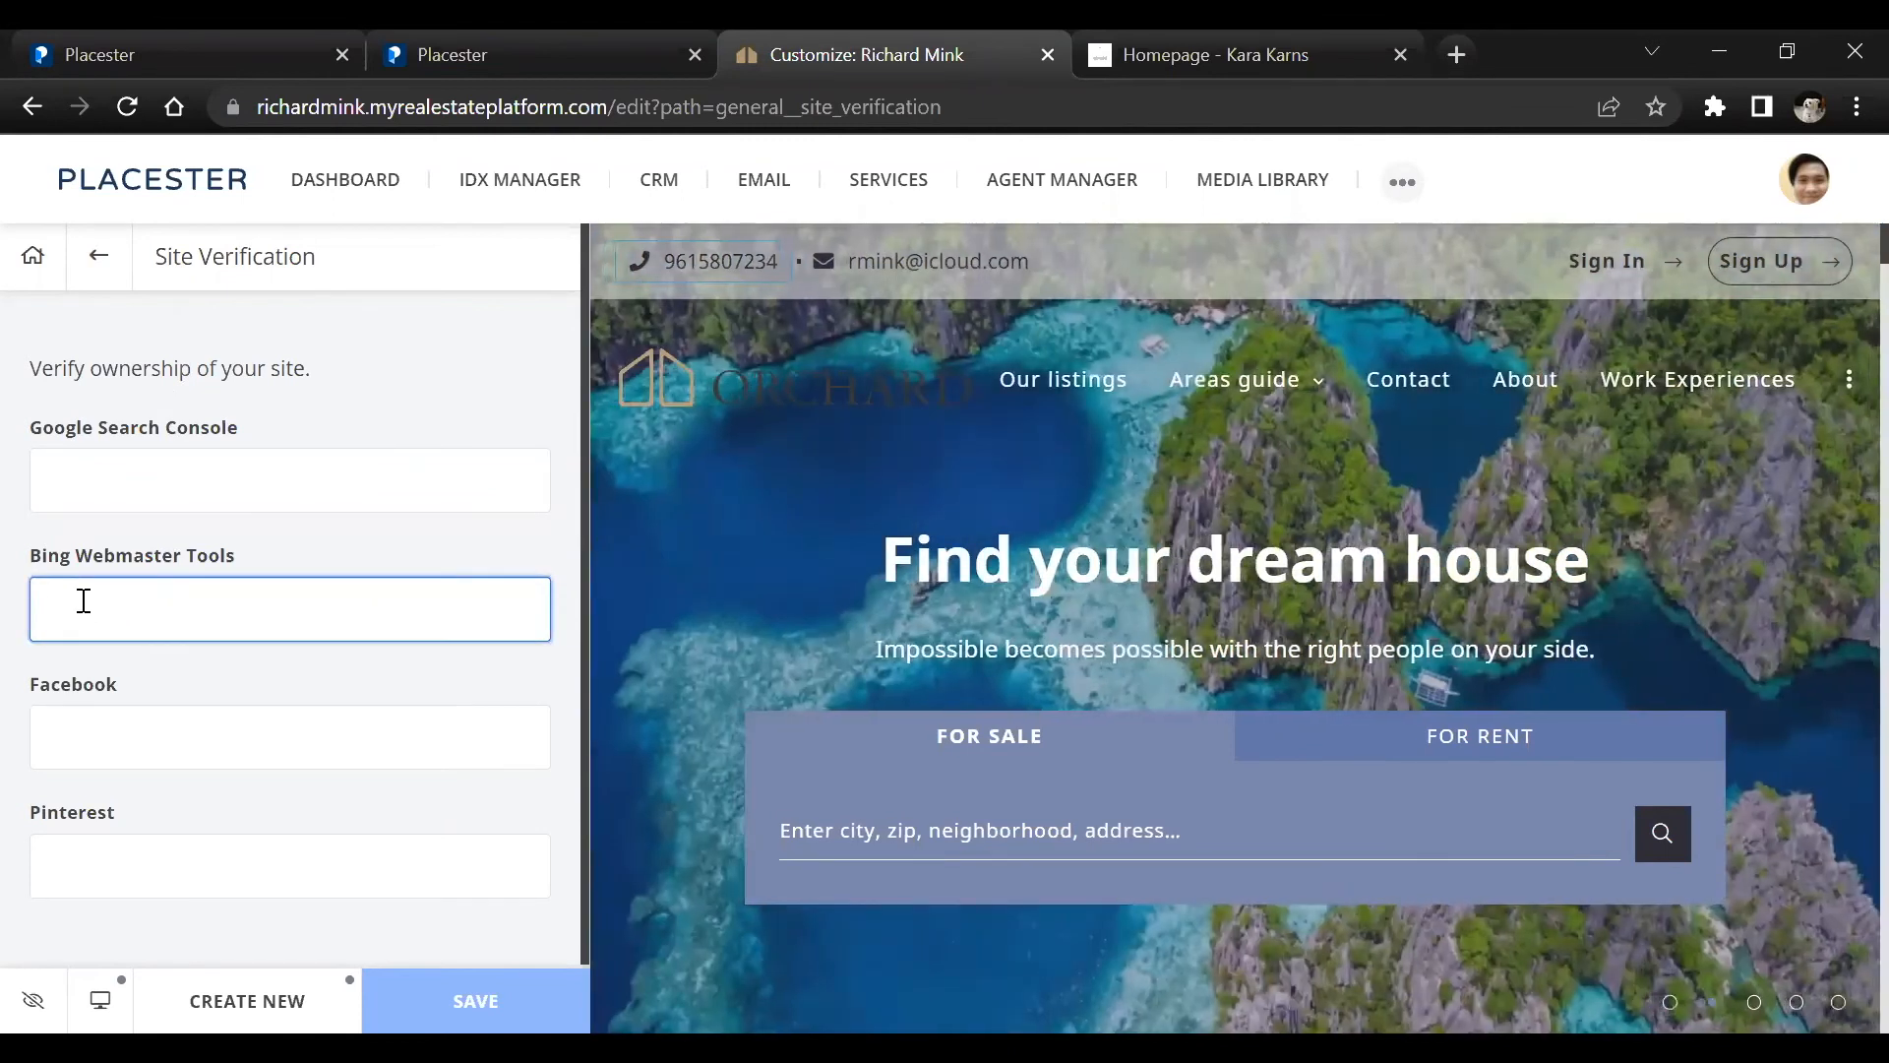
{"action": "left_click", "coordinate": [61, 728]}
{"action": "left_click", "coordinate": [81, 835]}
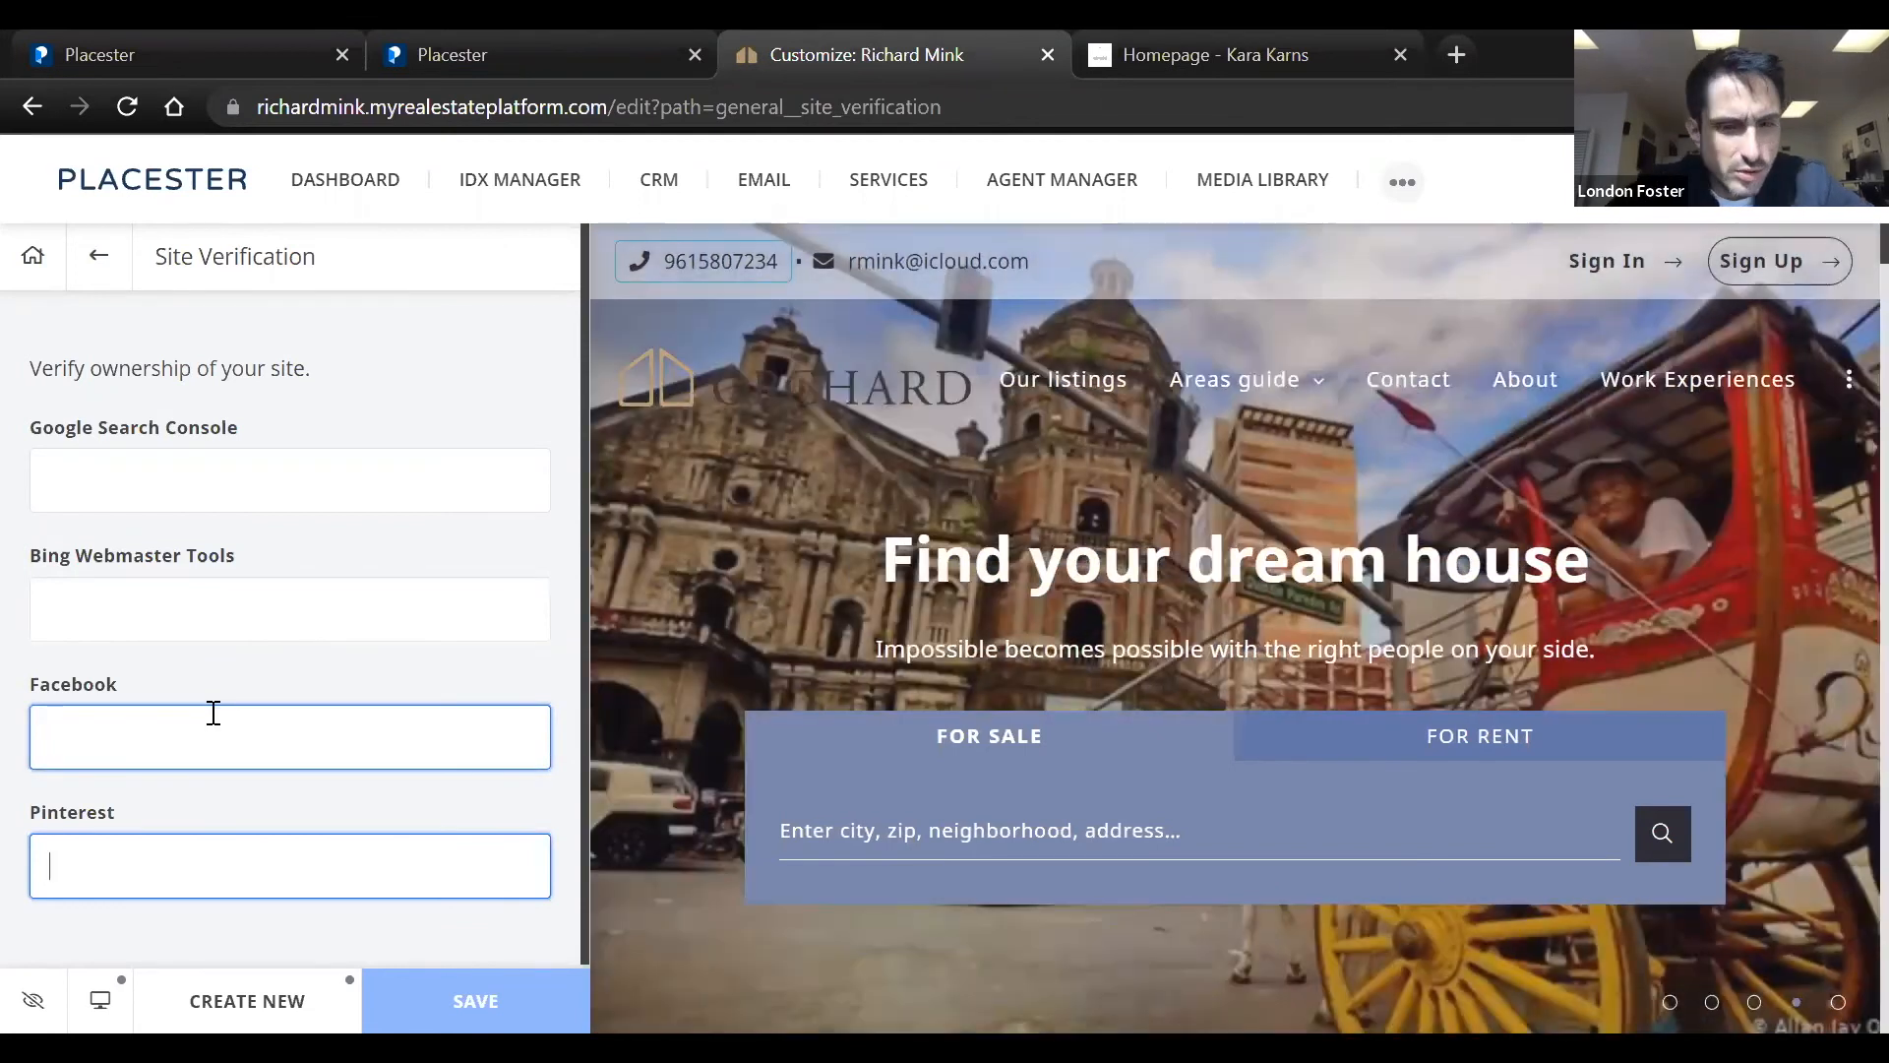
{"action": "left_click", "coordinate": [214, 713]}
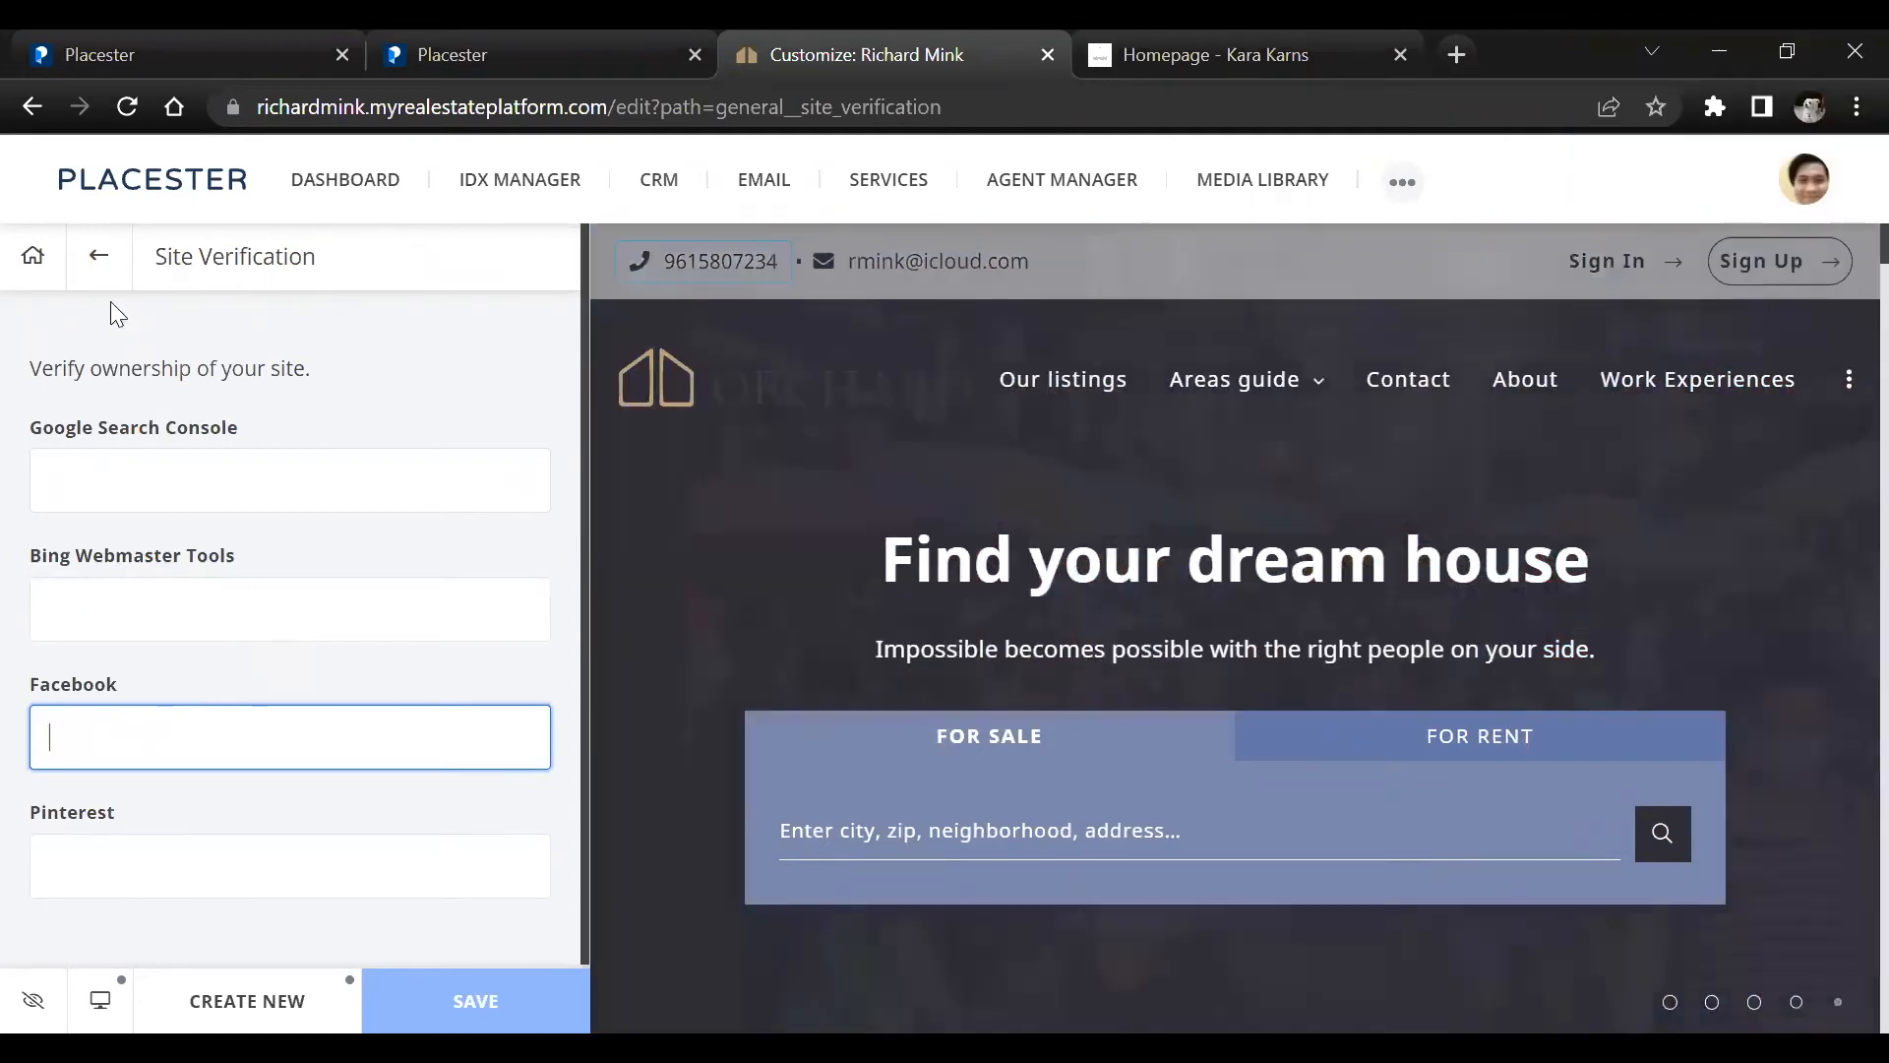
Go back to General options and reopen Site Verification to re-examine the Facebook verification field
{"action": "left_click", "coordinate": [98, 255]}
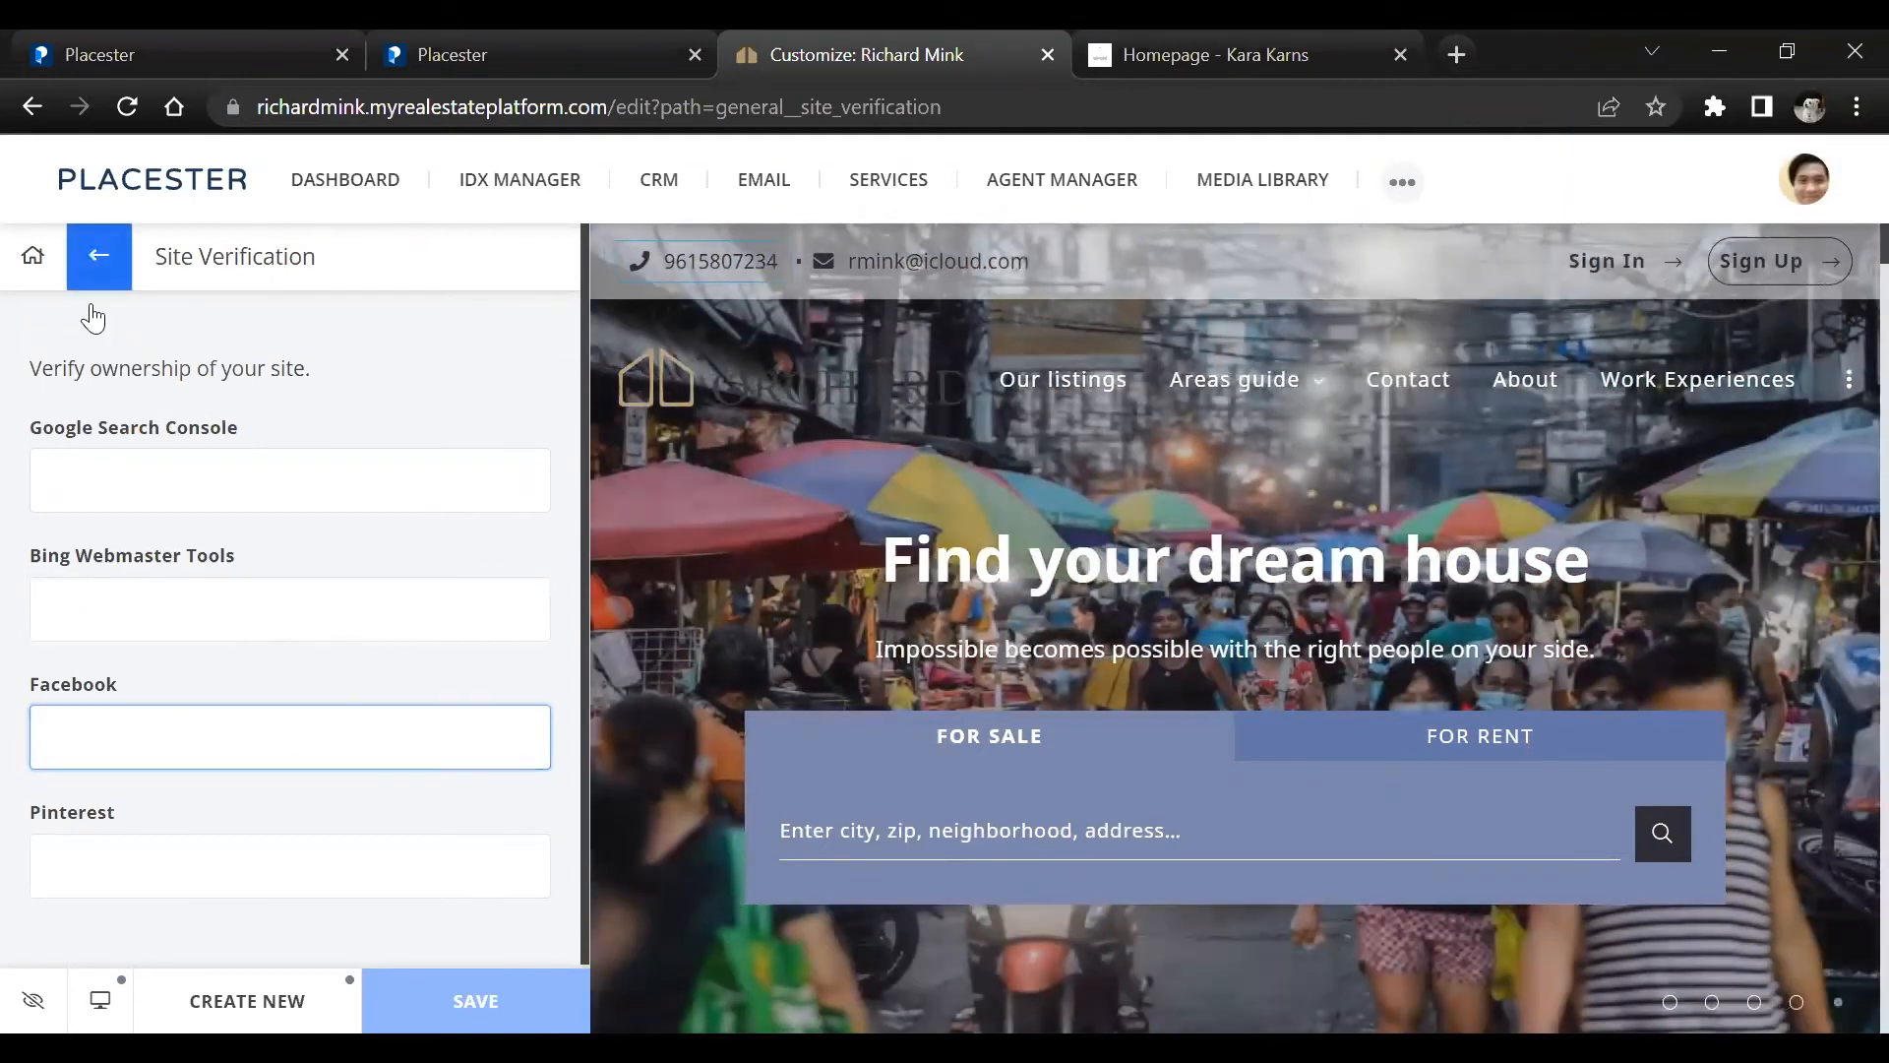
{"action": "scroll", "coordinate": [139, 848], "scroll_direction": "down", "scroll_amount": 2}
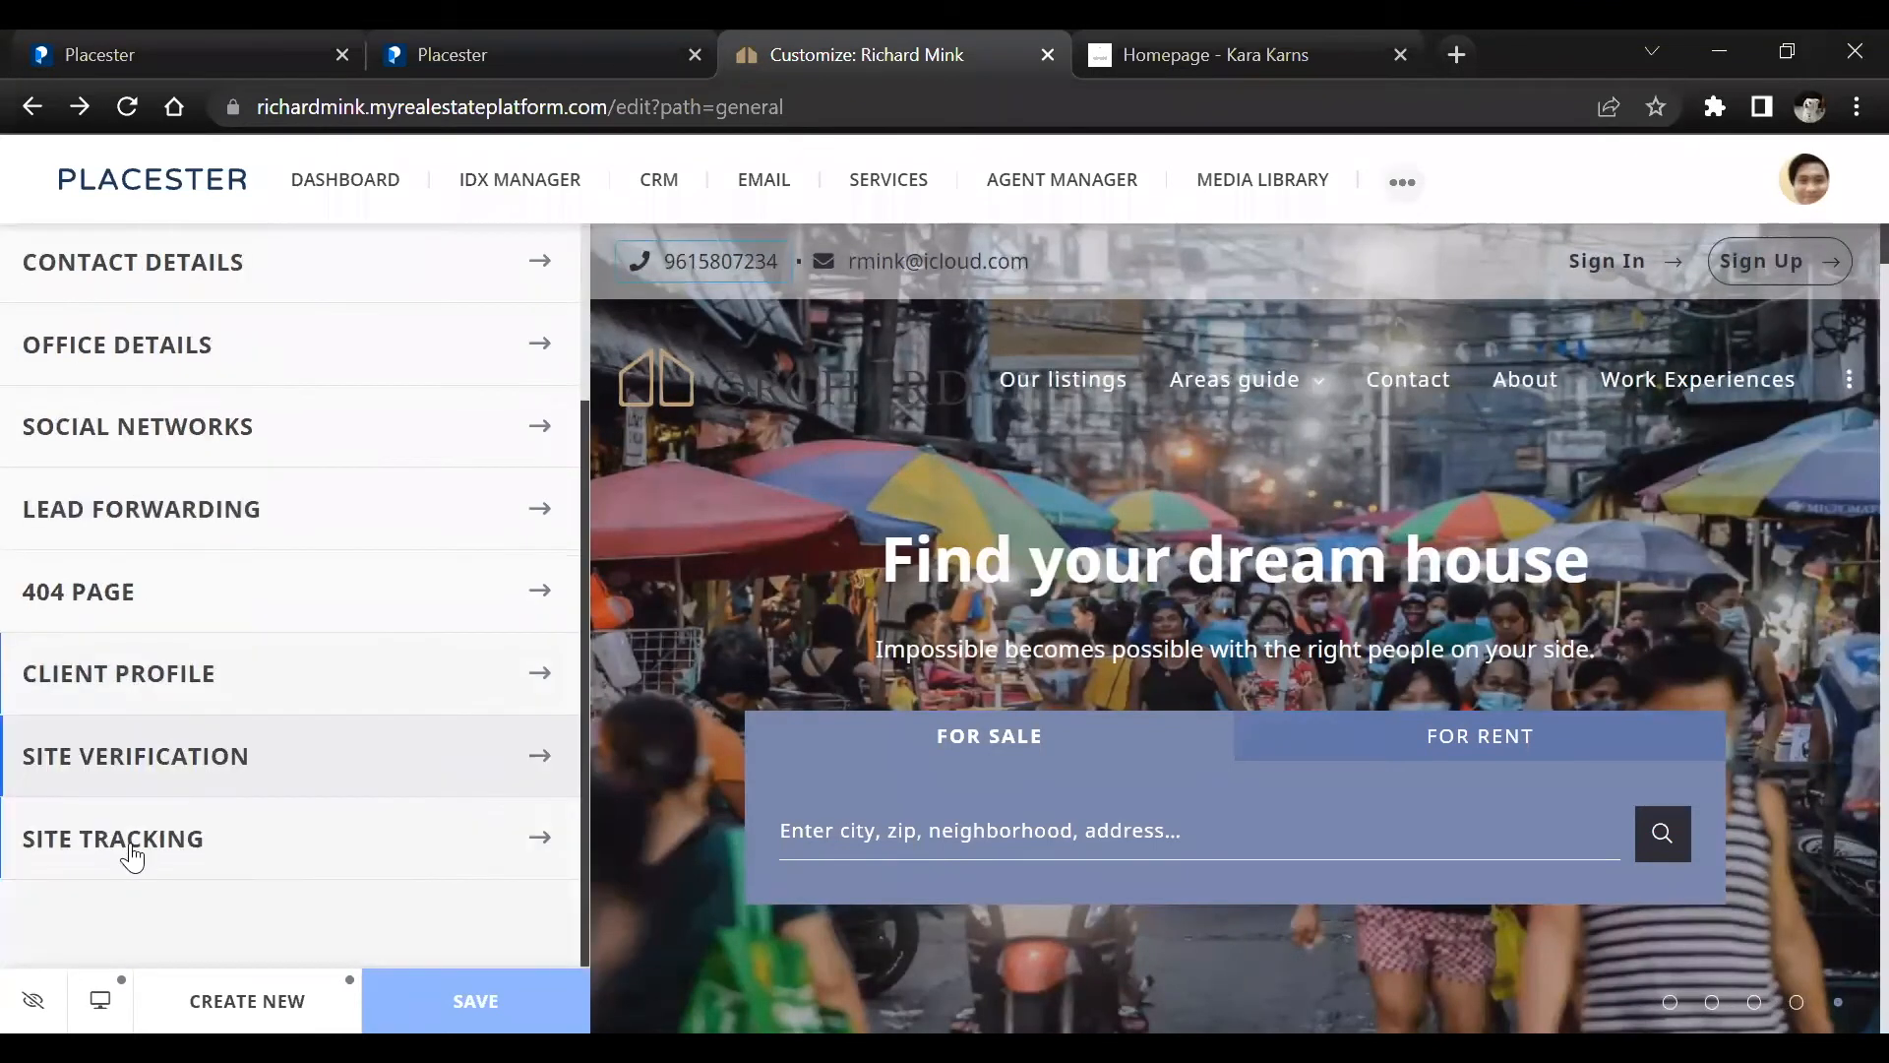
{"action": "left_click", "coordinate": [139, 782]}
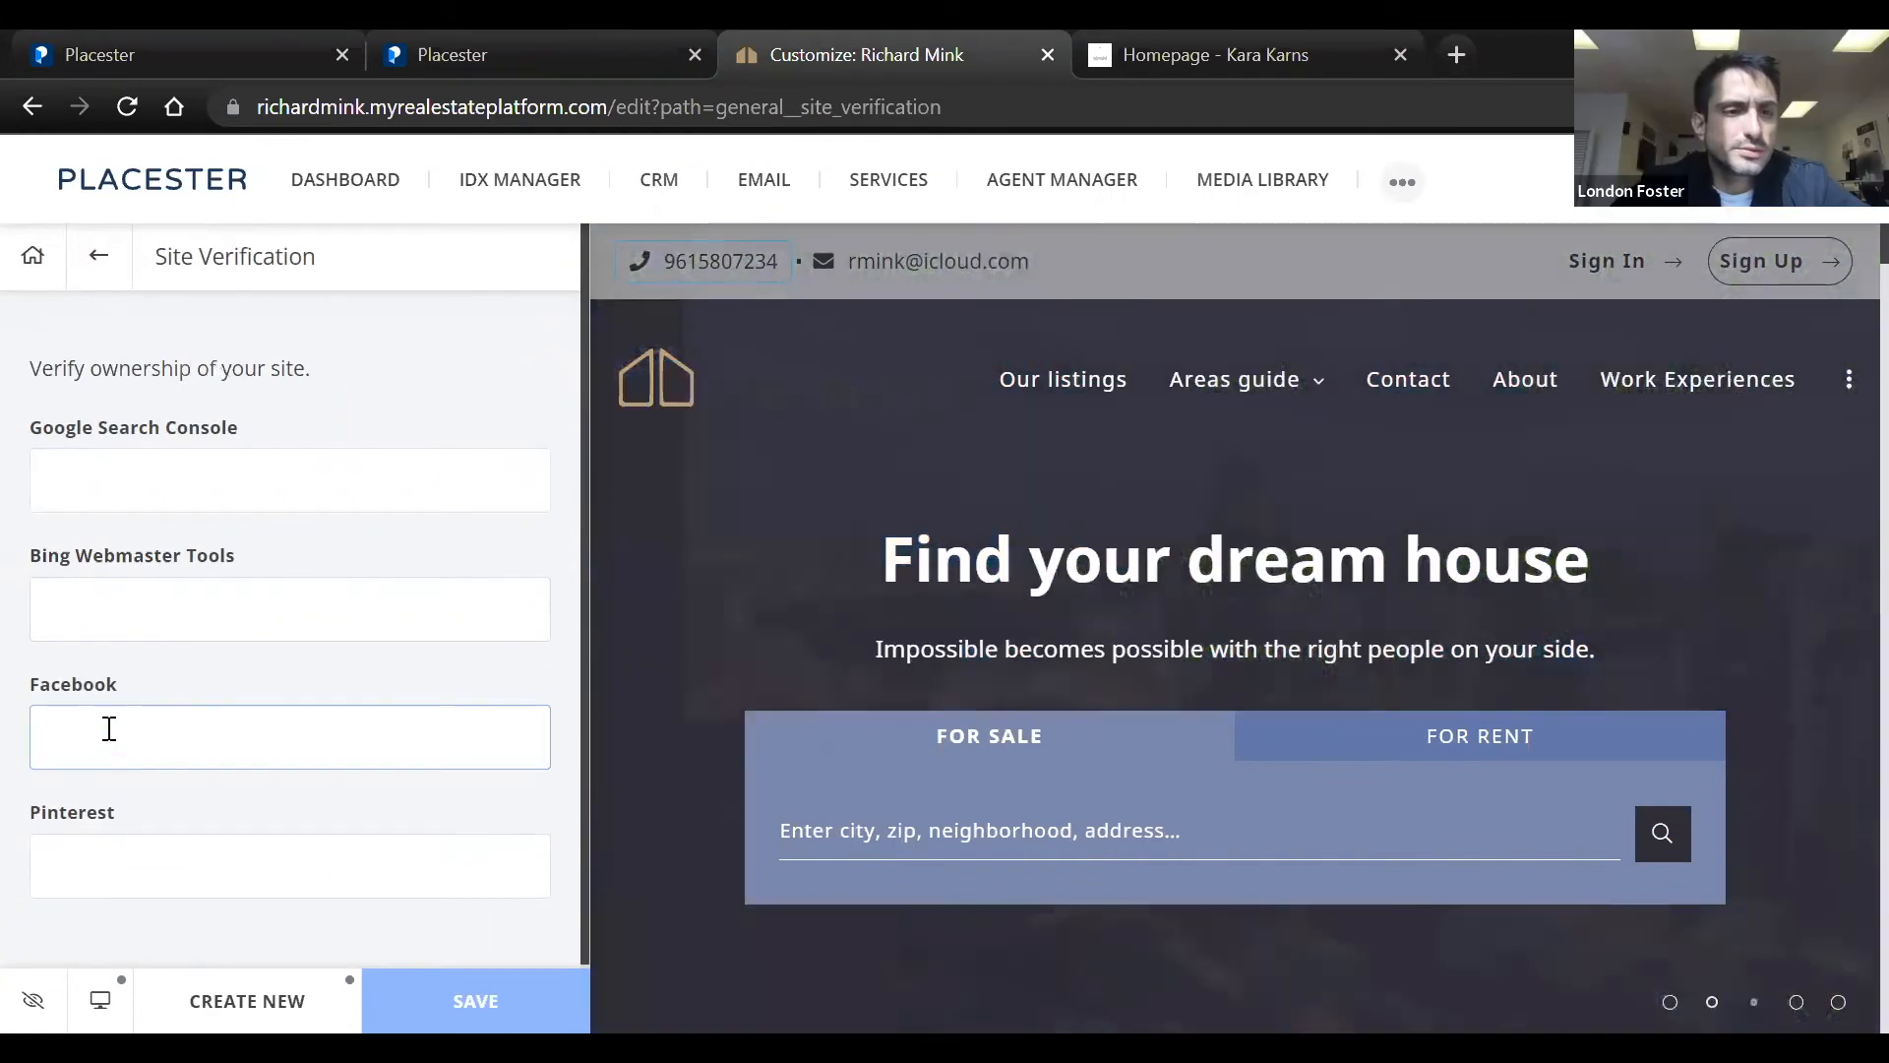
{"action": "left_click", "coordinate": [118, 728]}
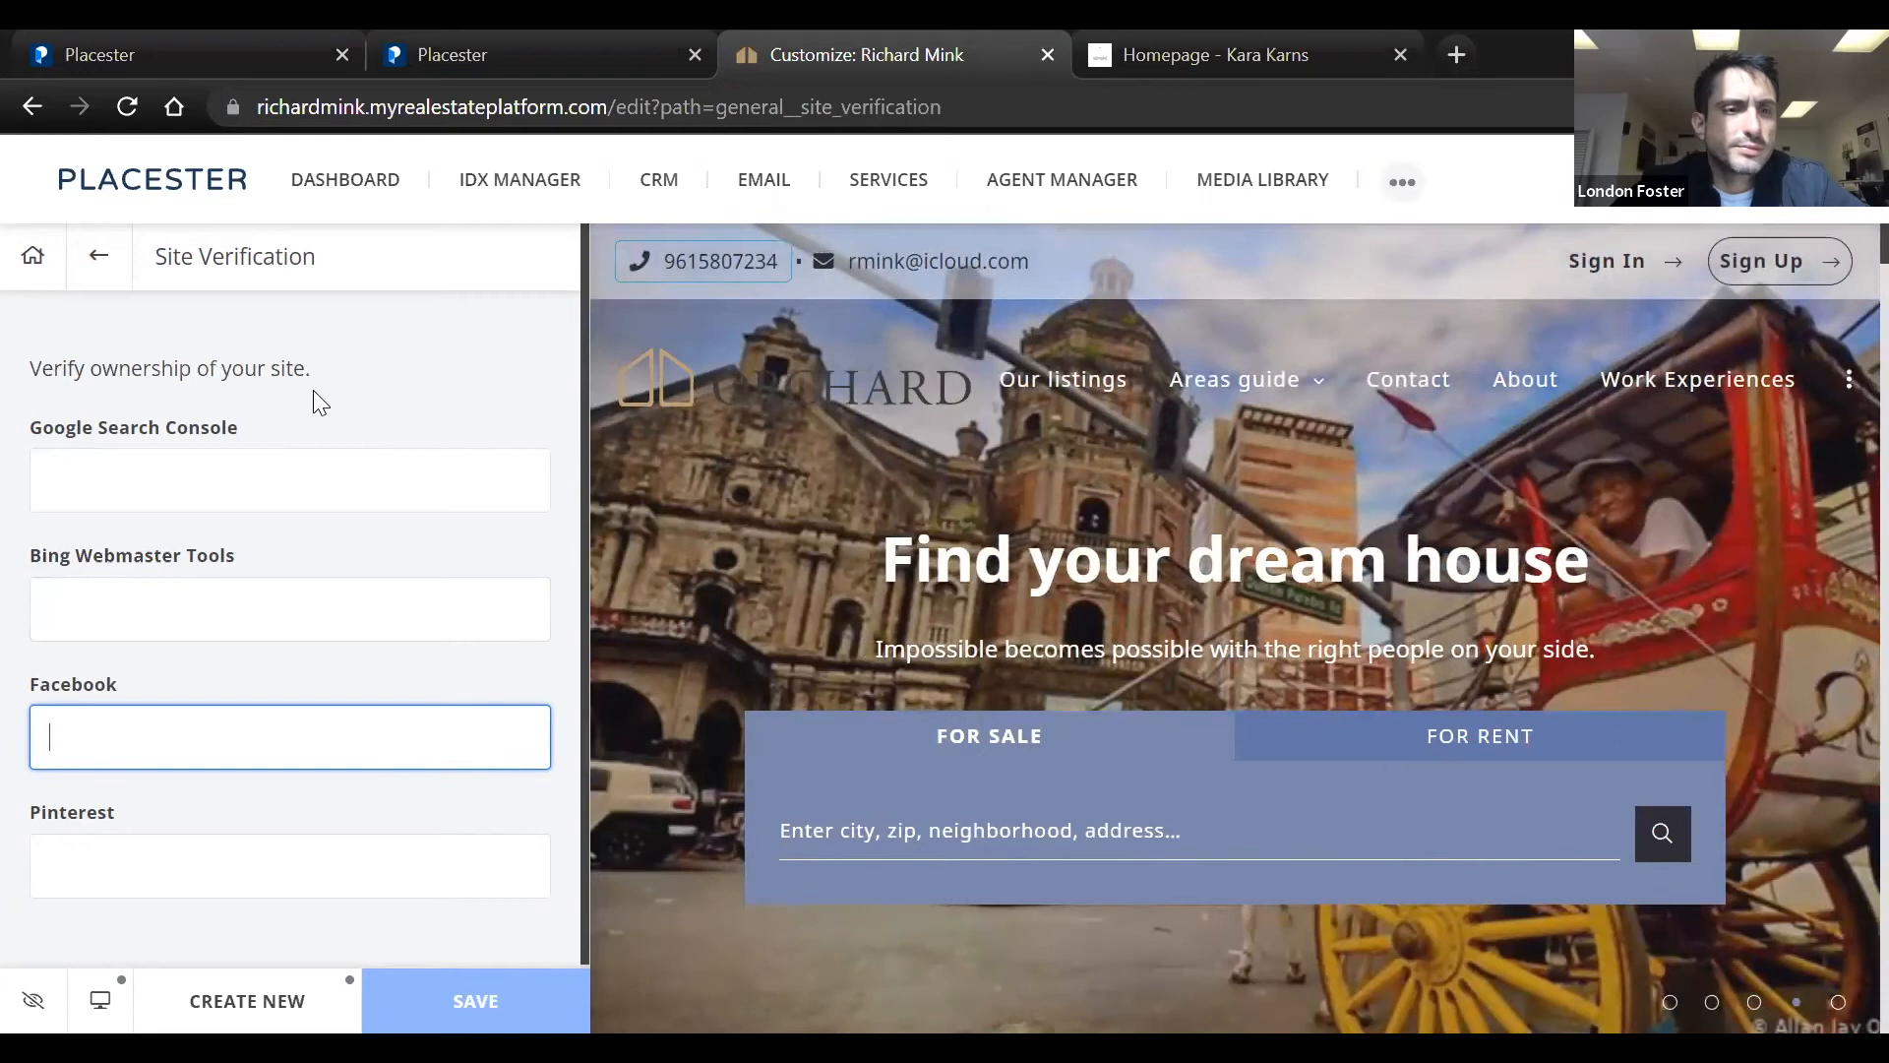
{"action": "right_click", "coordinate": [245, 748]}
{"action": "left_click", "coordinate": [435, 826]}
{"action": "scroll", "coordinate": [453, 865], "scroll_direction": "down", "scroll_amount": 1}
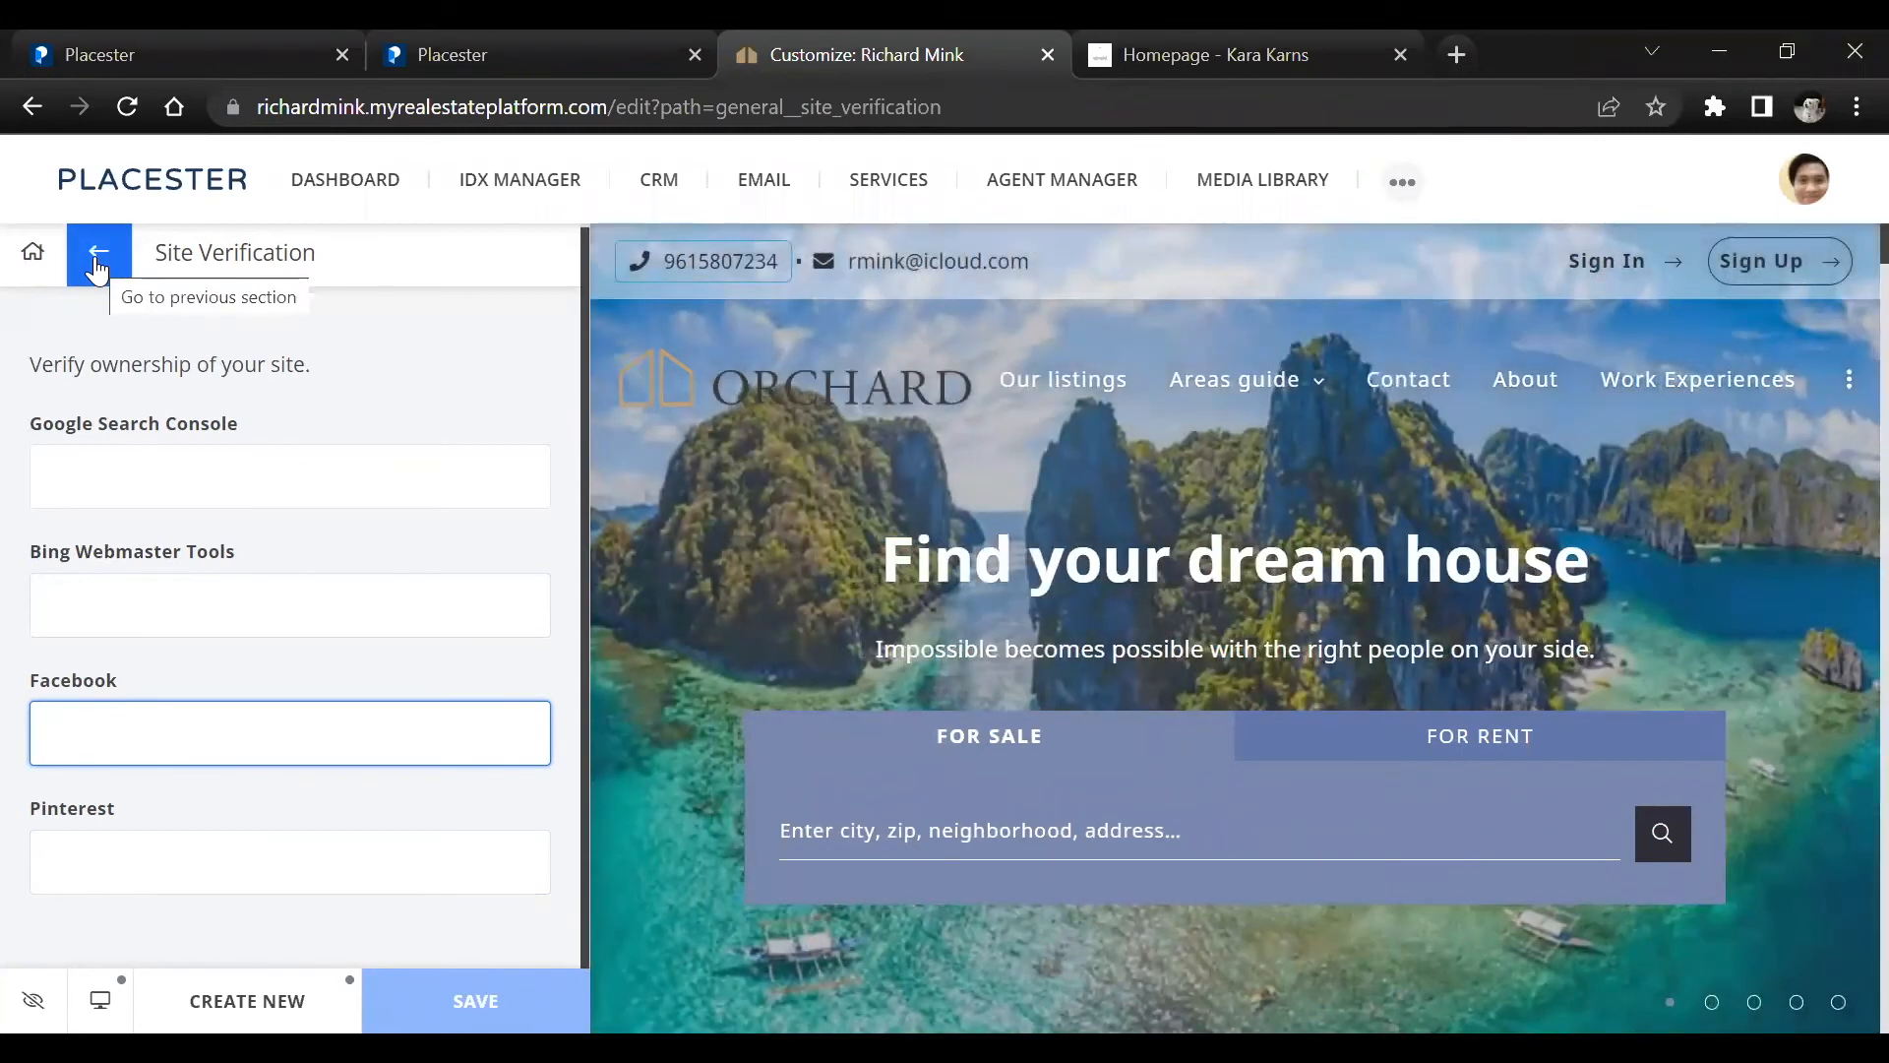
Open Site Tracking in General options and examine the Facebook Pixel ID and Facebook App ID fields
{"action": "scroll", "coordinate": [99, 670], "scroll_direction": "down", "scroll_amount": 3}
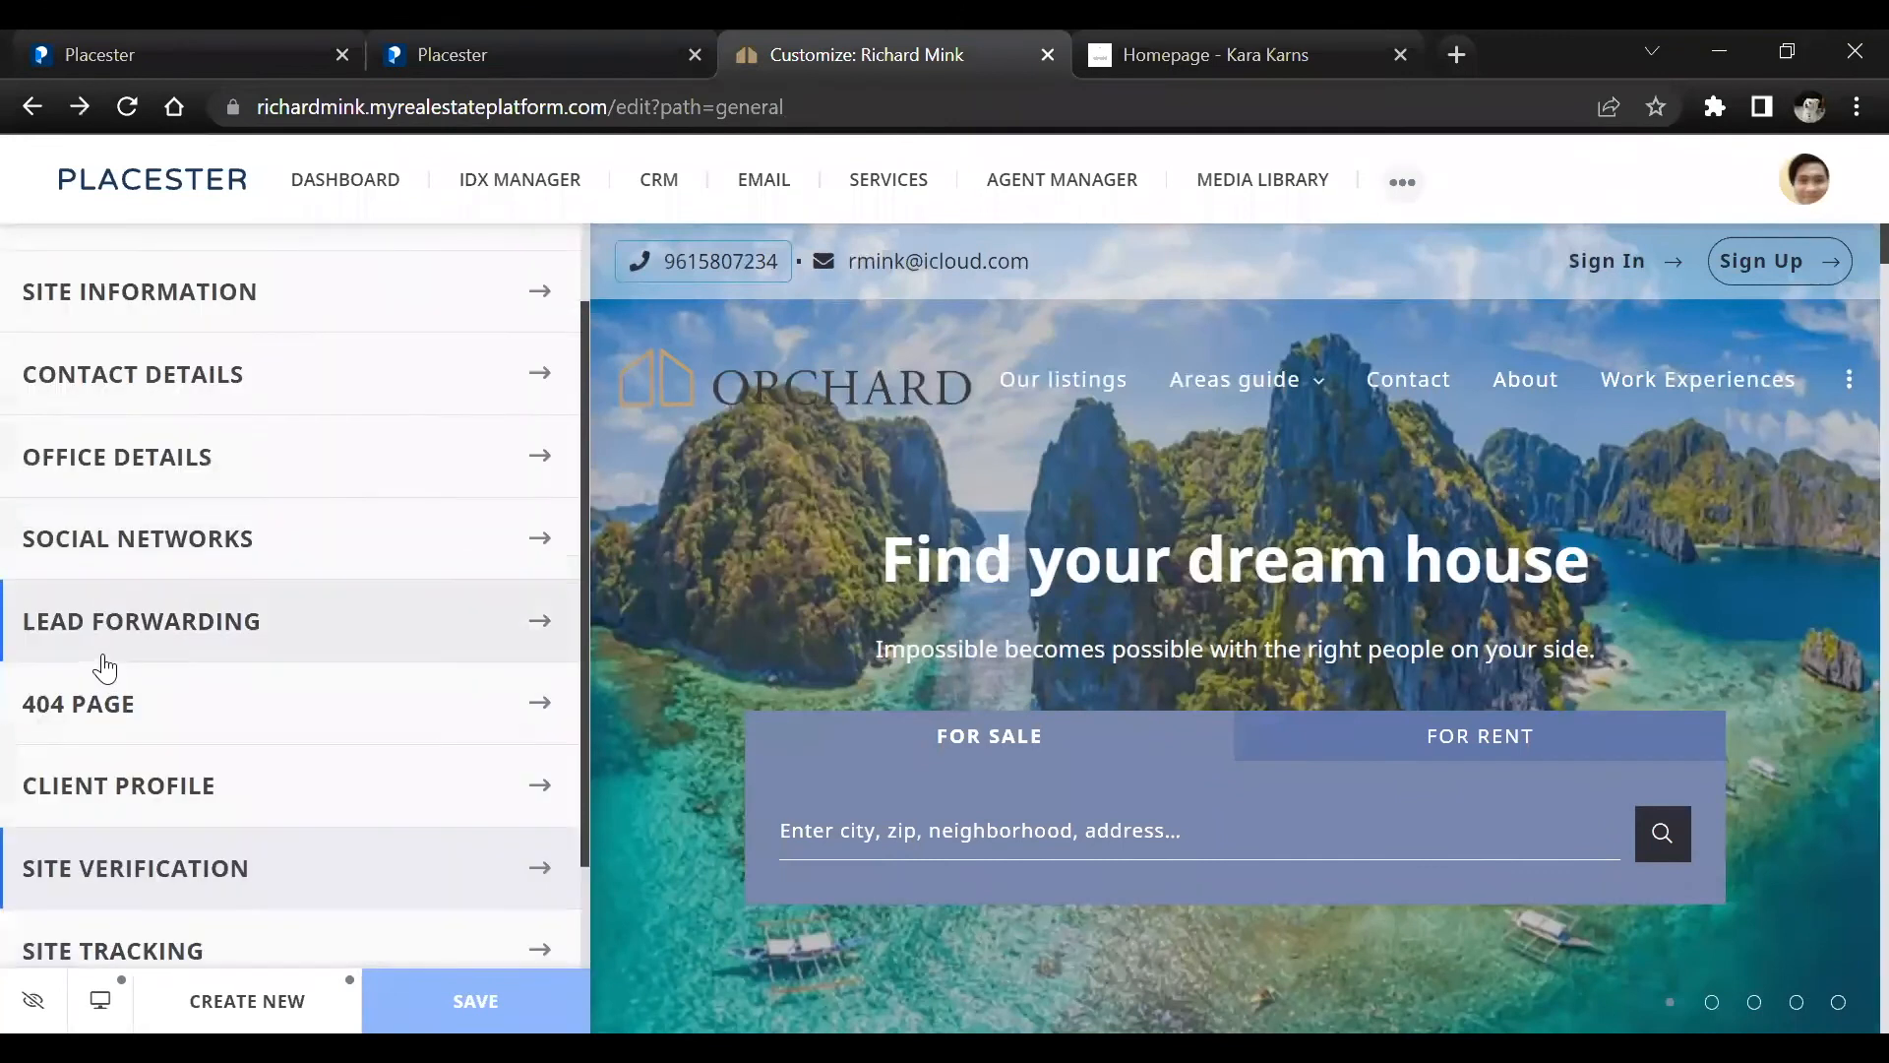
{"action": "left_click", "coordinate": [163, 841]}
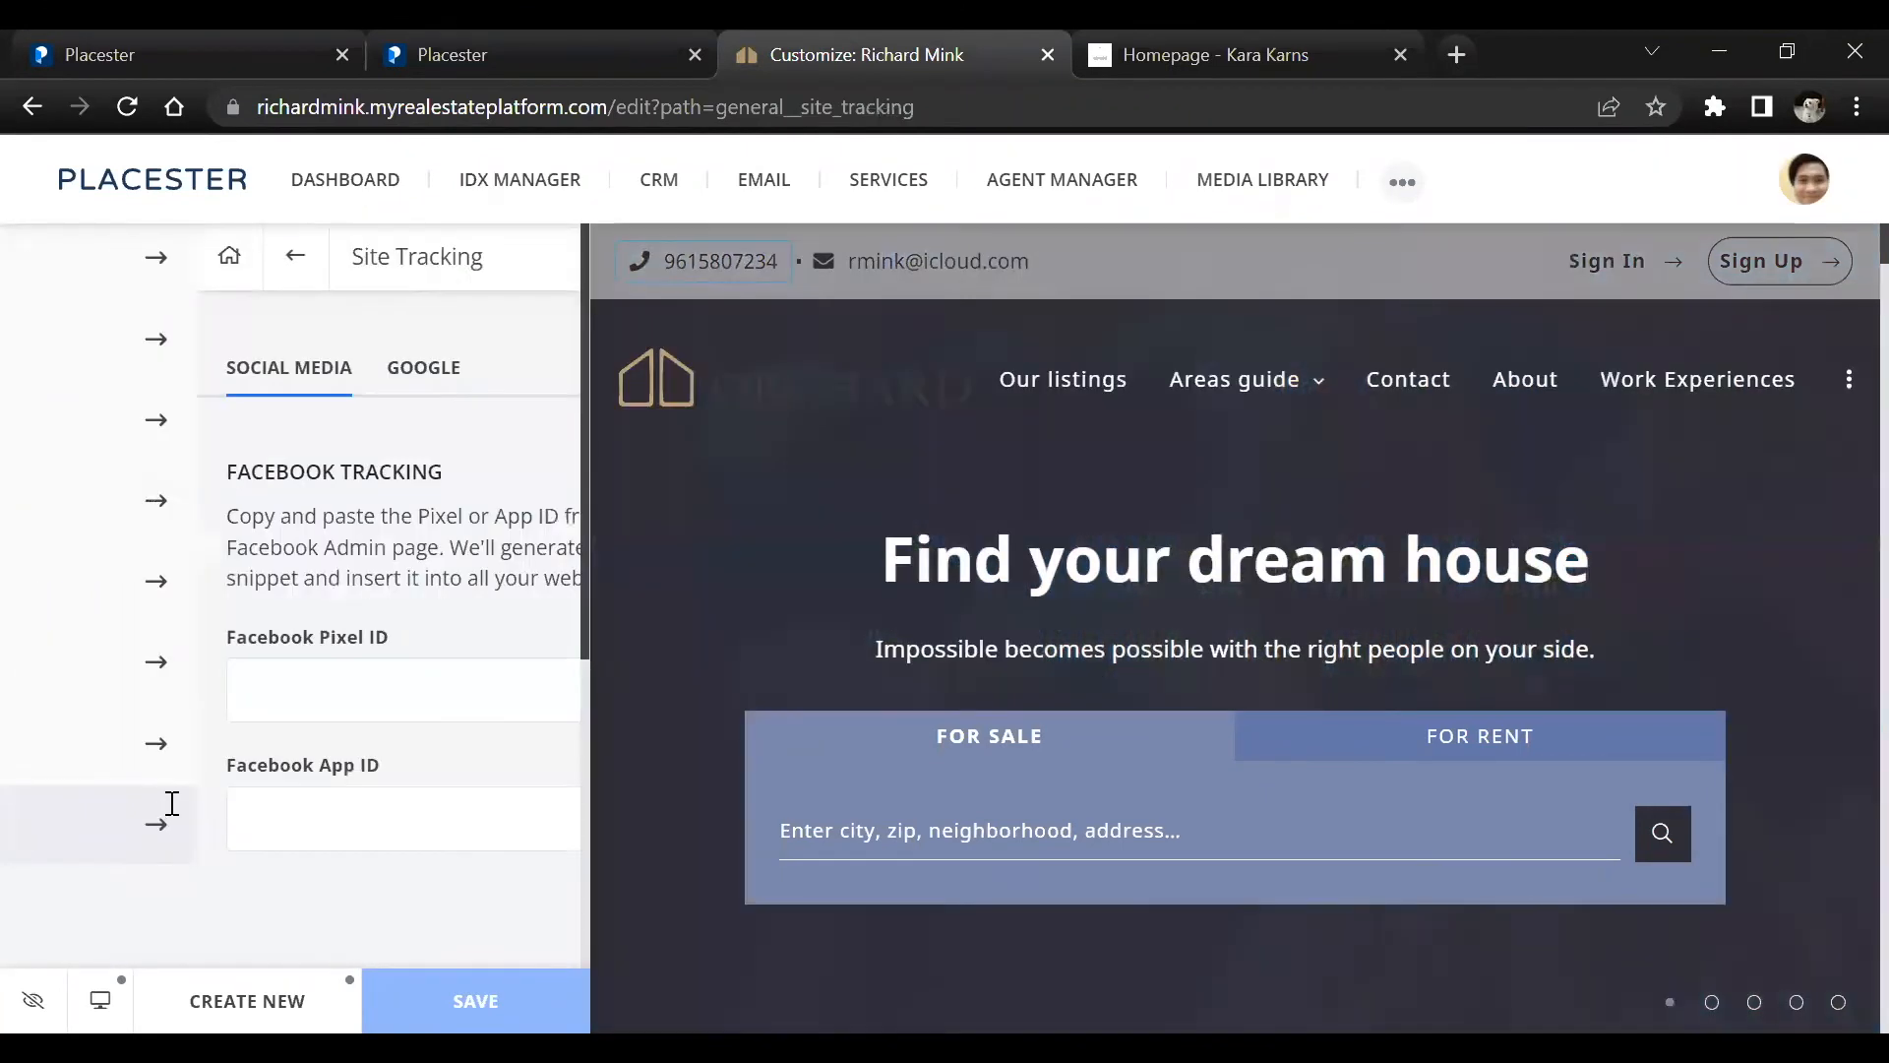
{"action": "left_click", "coordinate": [166, 689]}
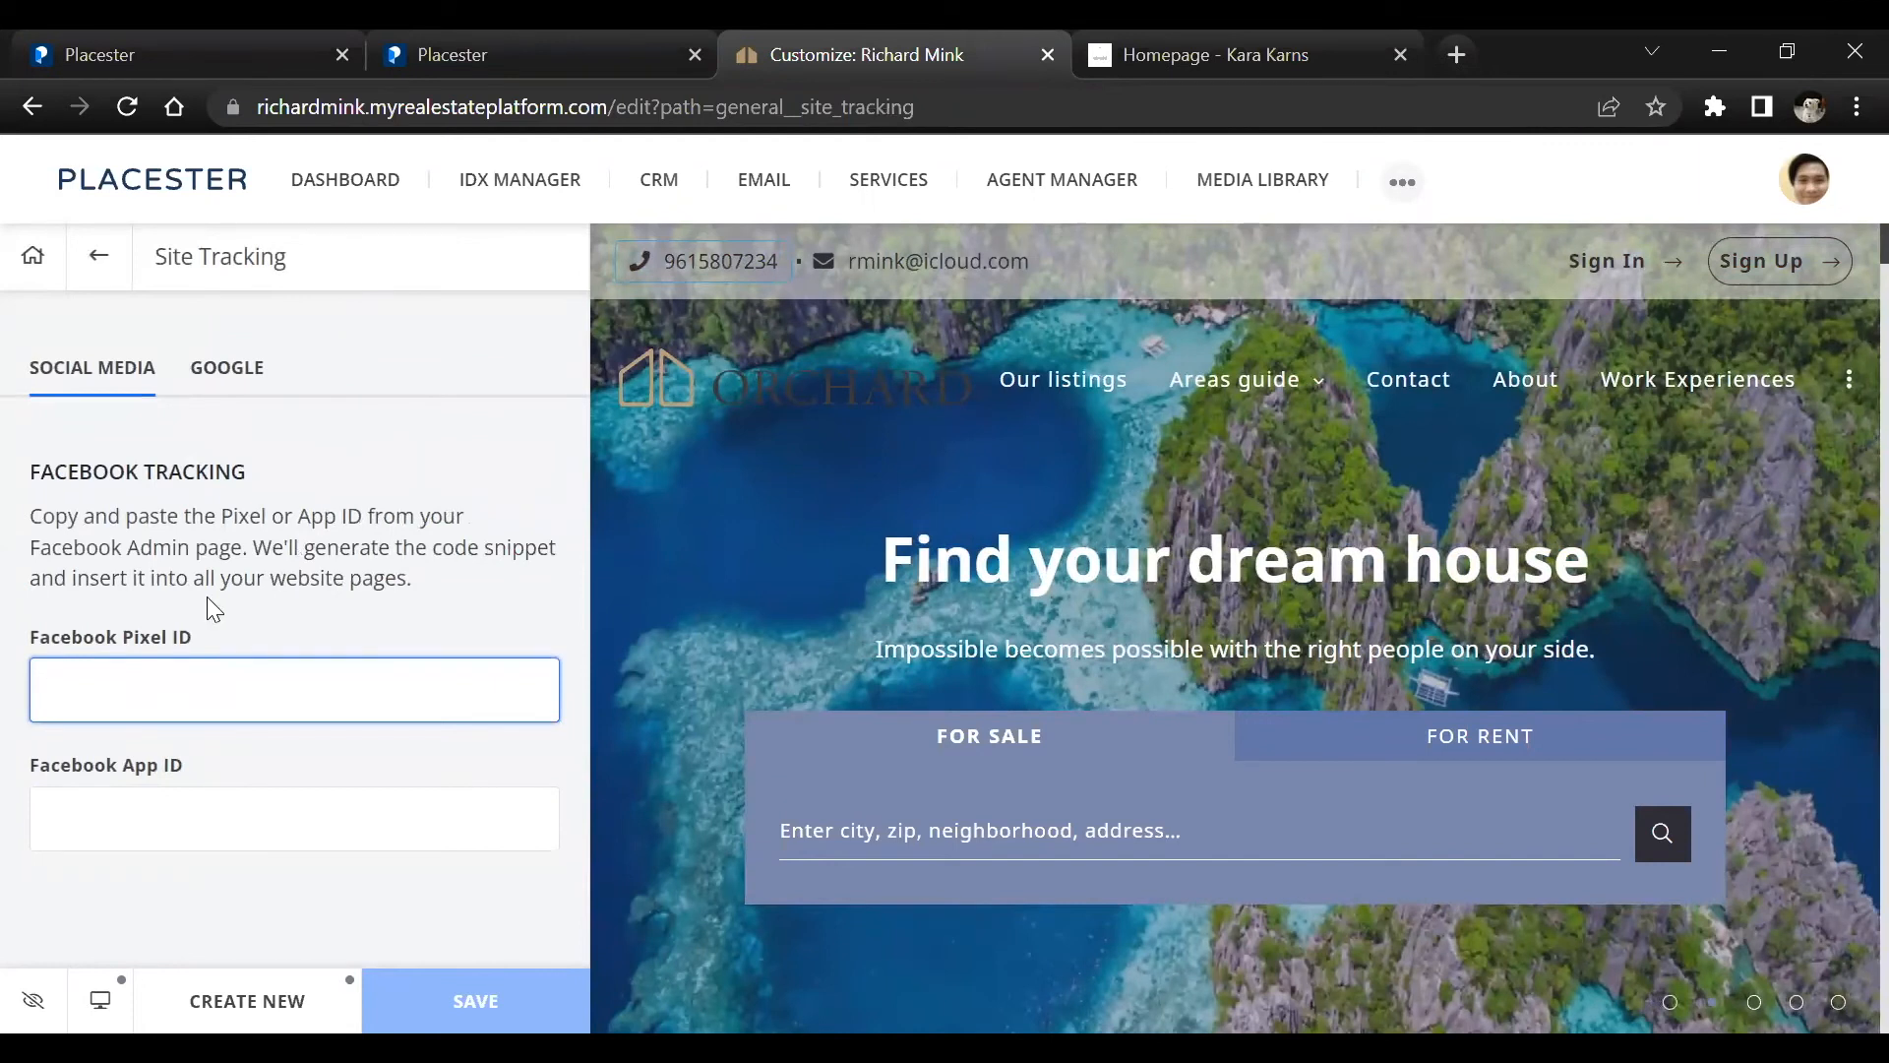
{"action": "left_click", "coordinate": [160, 822]}
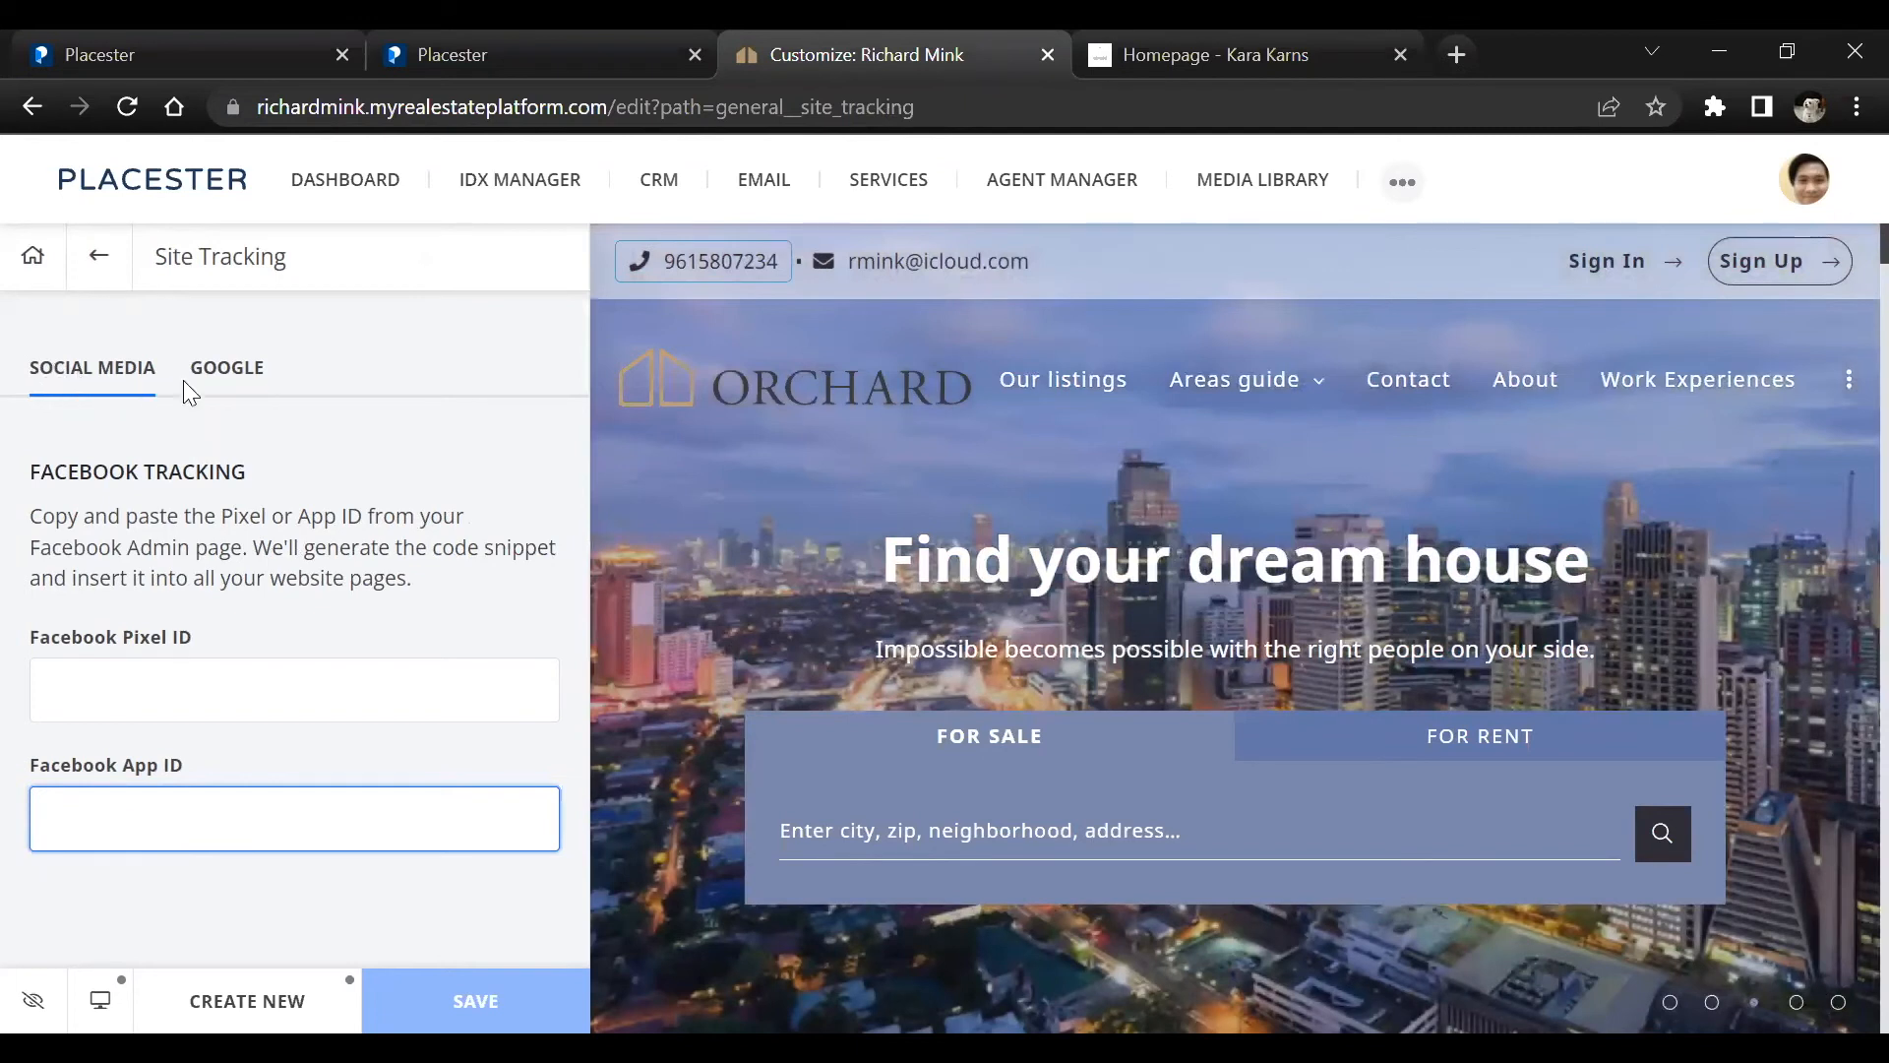
Review the Google tracking settings, covering the Analytics tracking ID, Tag Manager container ID, and conversion ID and label
{"action": "left_click", "coordinate": [241, 374]}
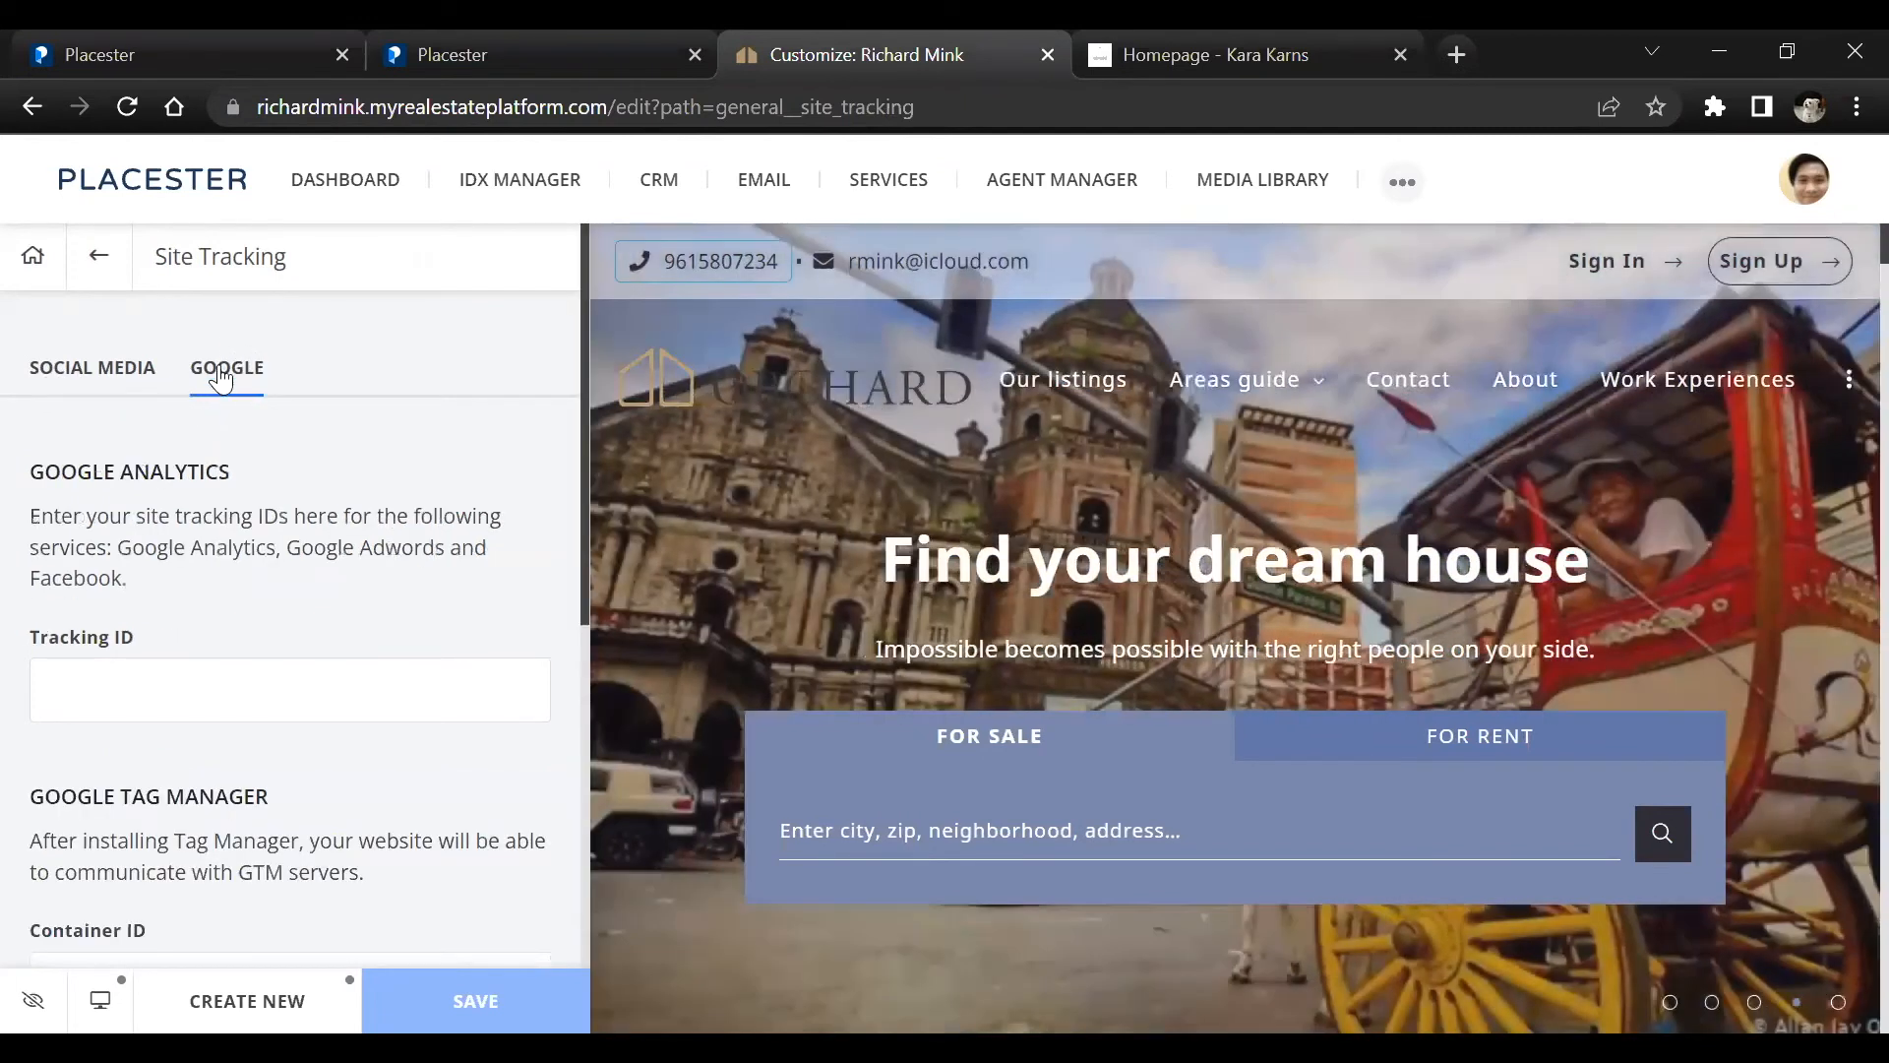
{"action": "scroll", "coordinate": [205, 466], "scroll_direction": "down", "scroll_amount": 1}
{"action": "left_click", "coordinate": [98, 541]}
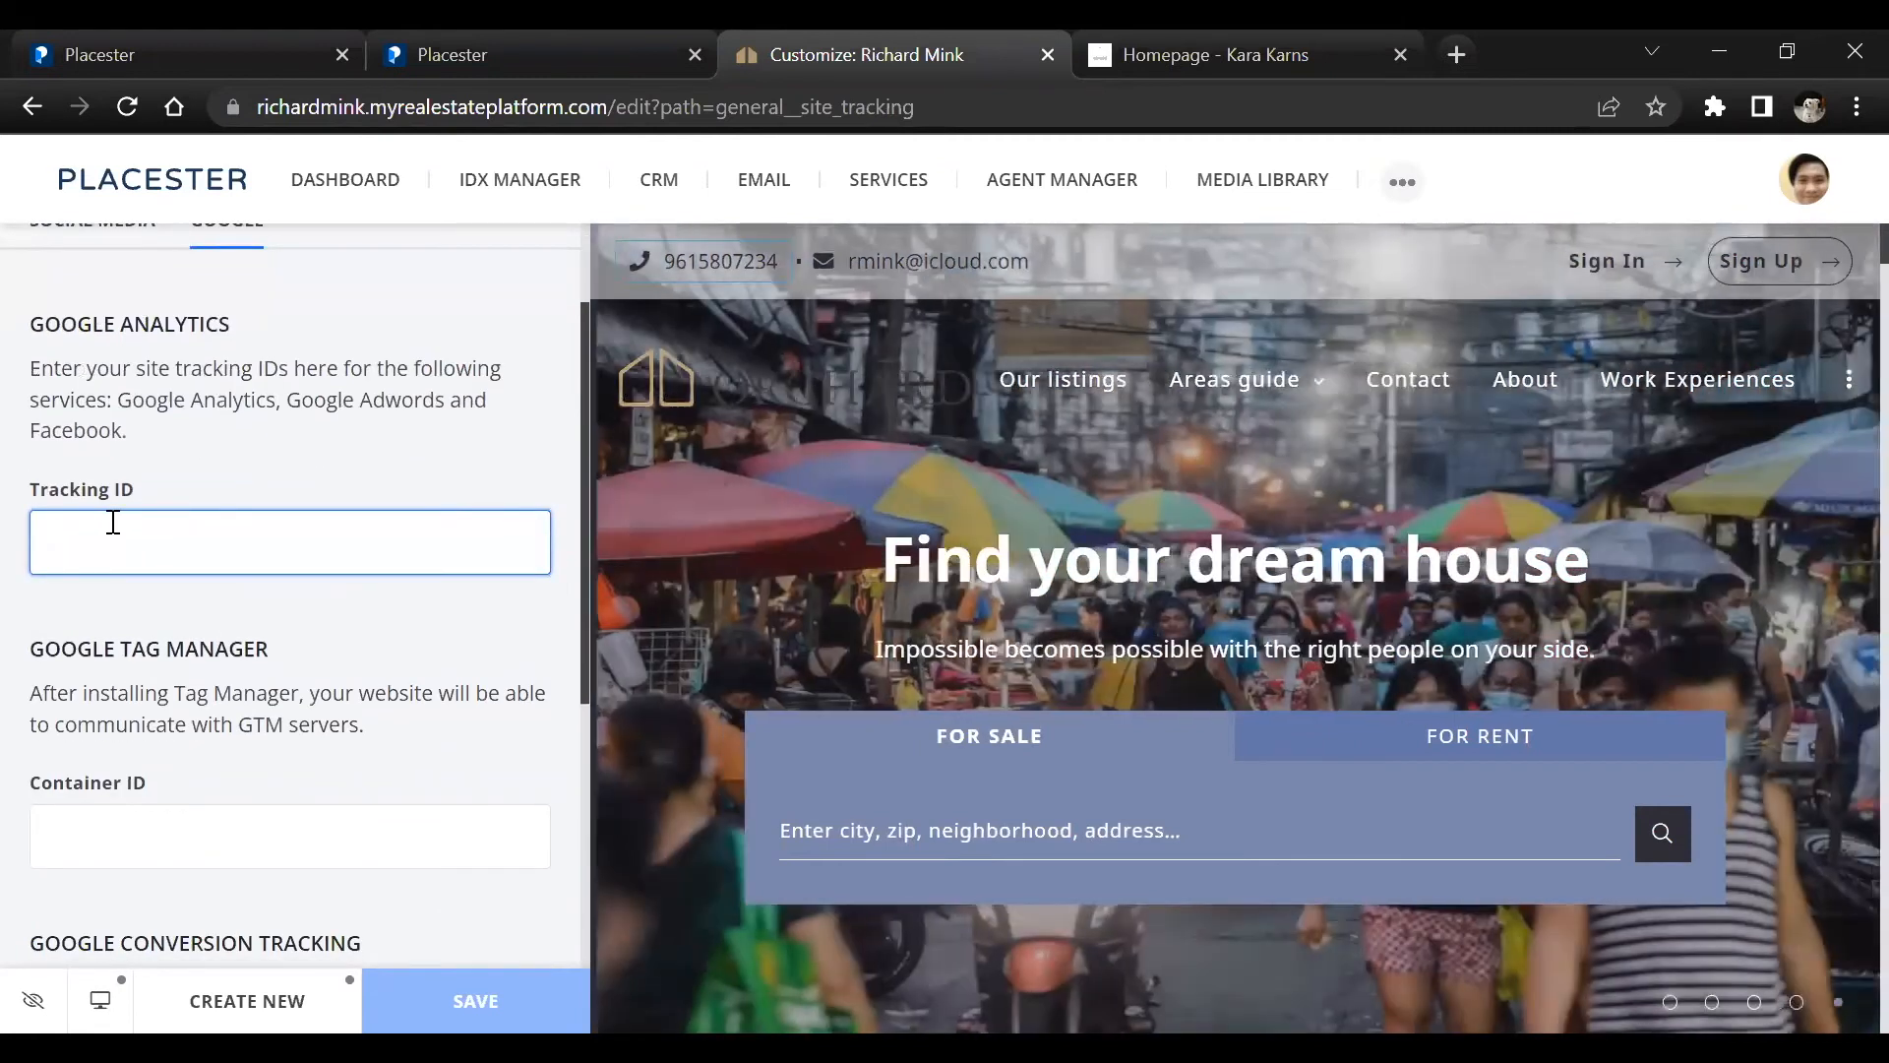
{"action": "scroll", "coordinate": [139, 695], "scroll_direction": "down", "scroll_amount": 2}
{"action": "left_click", "coordinate": [132, 542]}
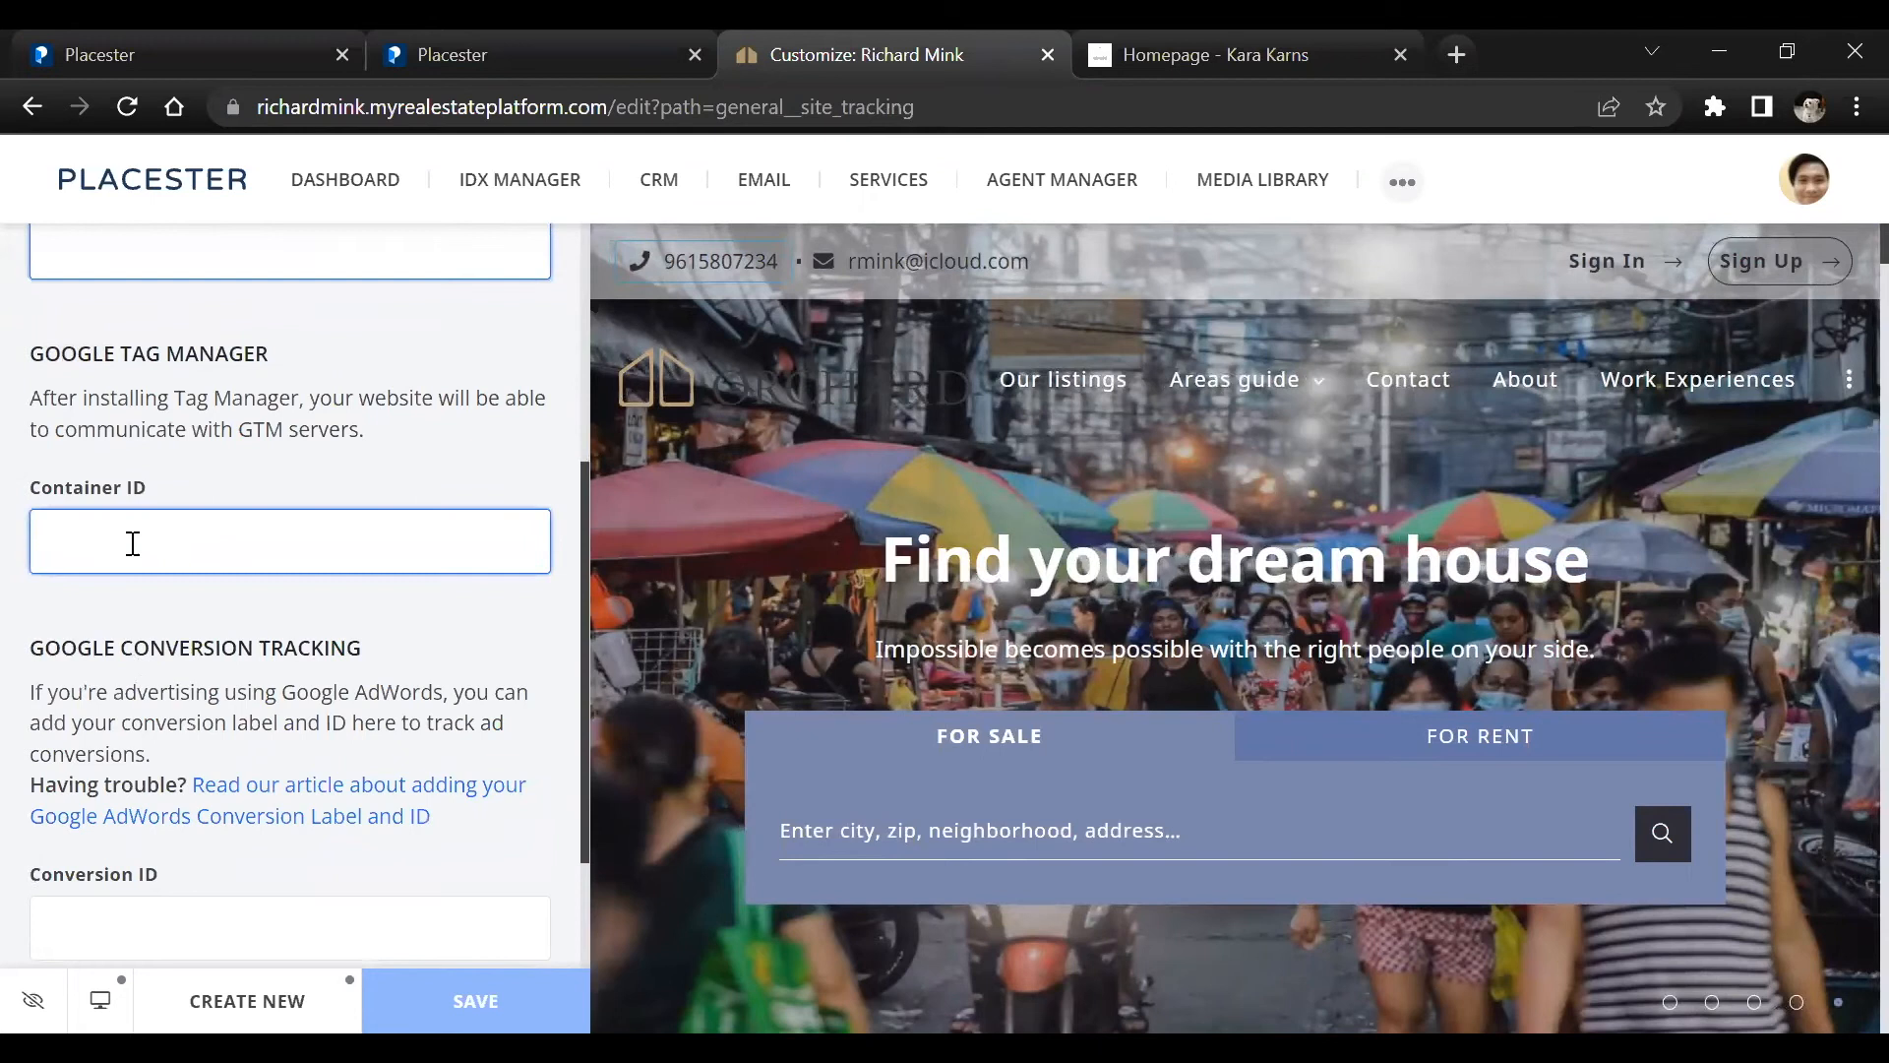
{"action": "scroll", "coordinate": [132, 542], "scroll_direction": "down", "scroll_amount": 1}
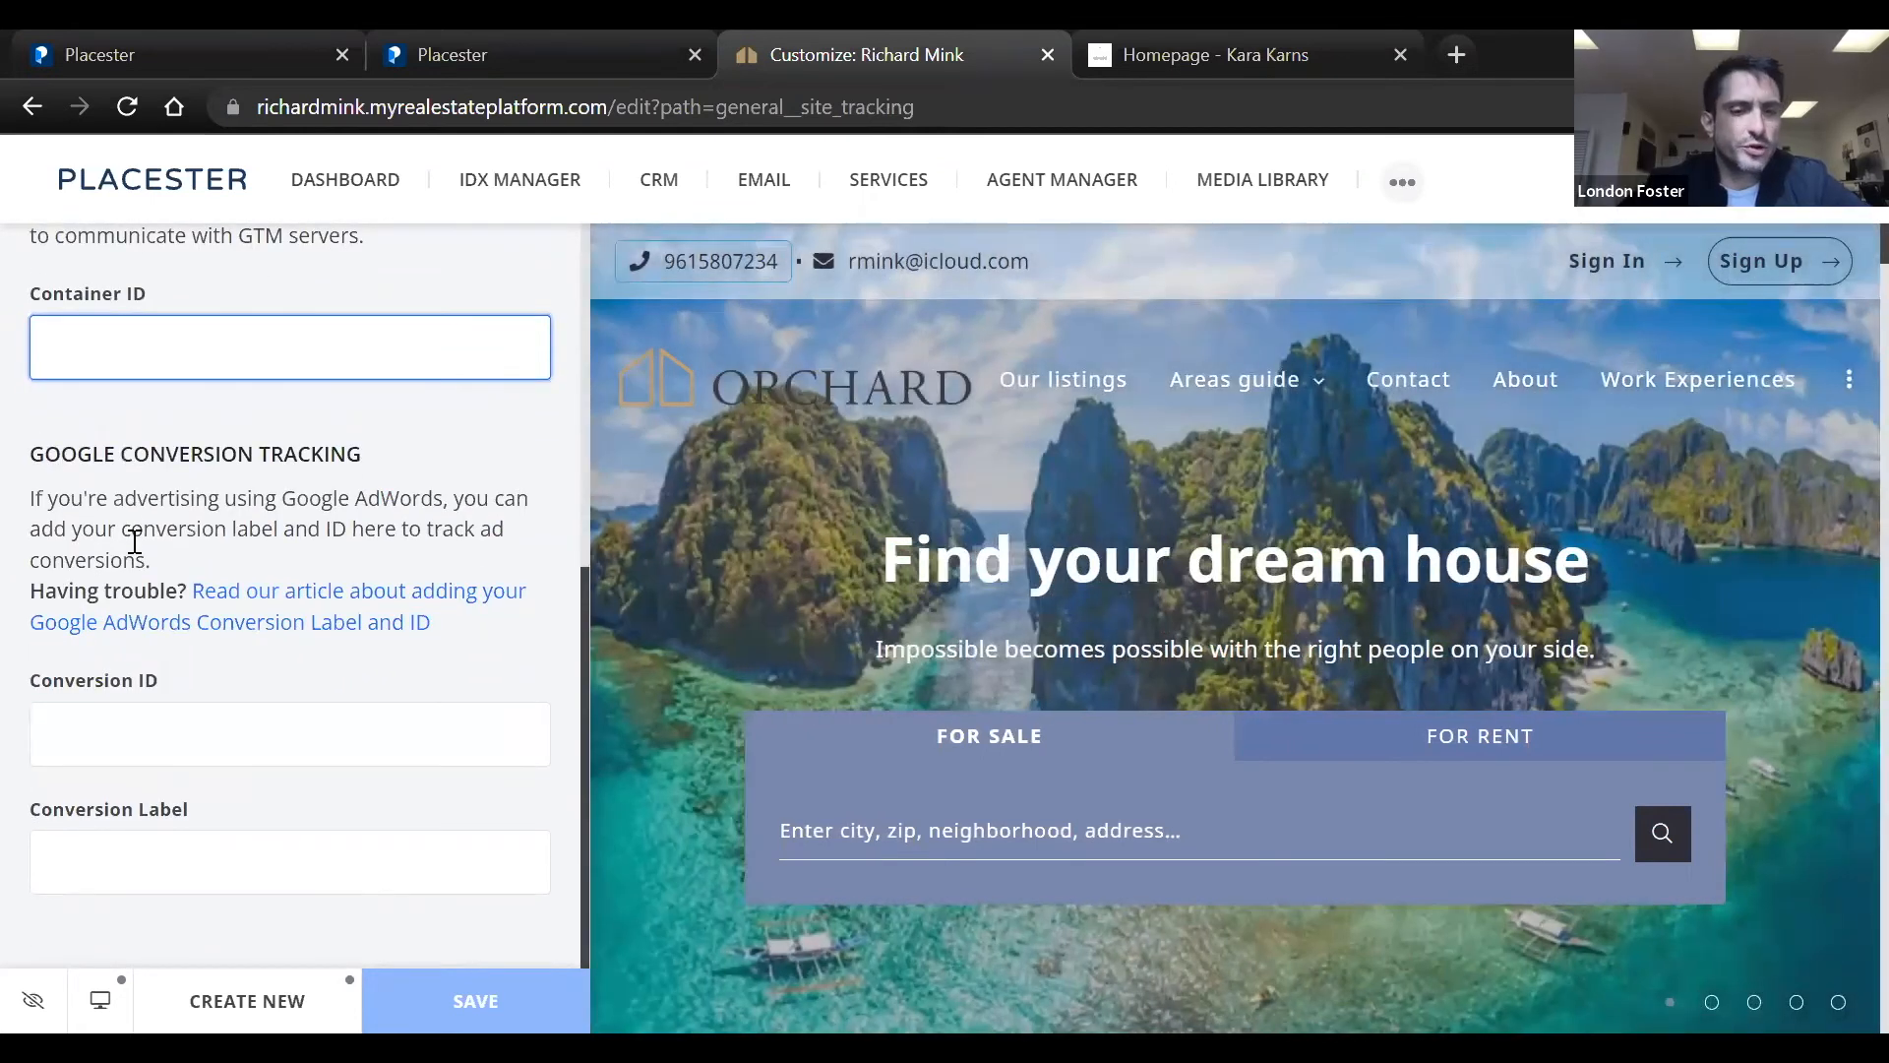
{"action": "scroll", "coordinate": [135, 541], "scroll_direction": "up", "scroll_amount": 5}
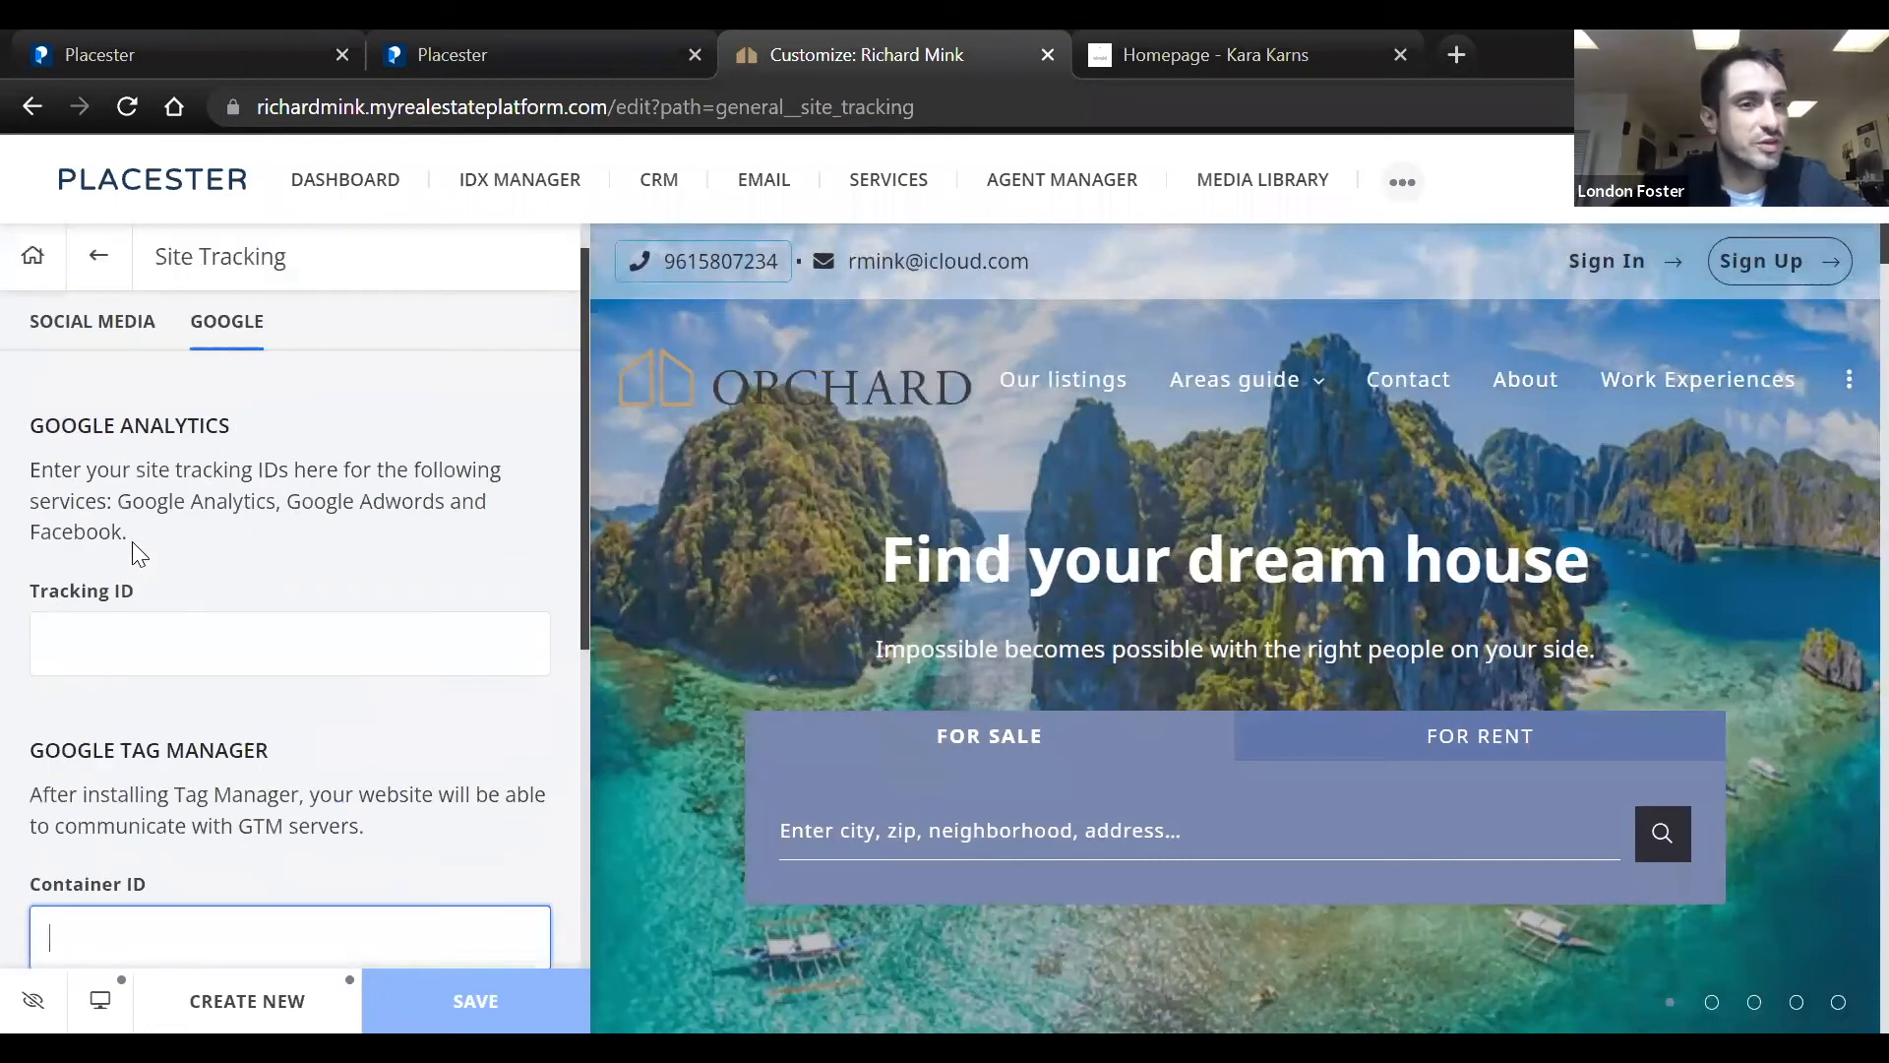
{"action": "scroll", "coordinate": [132, 541], "scroll_direction": "up", "scroll_amount": 1}
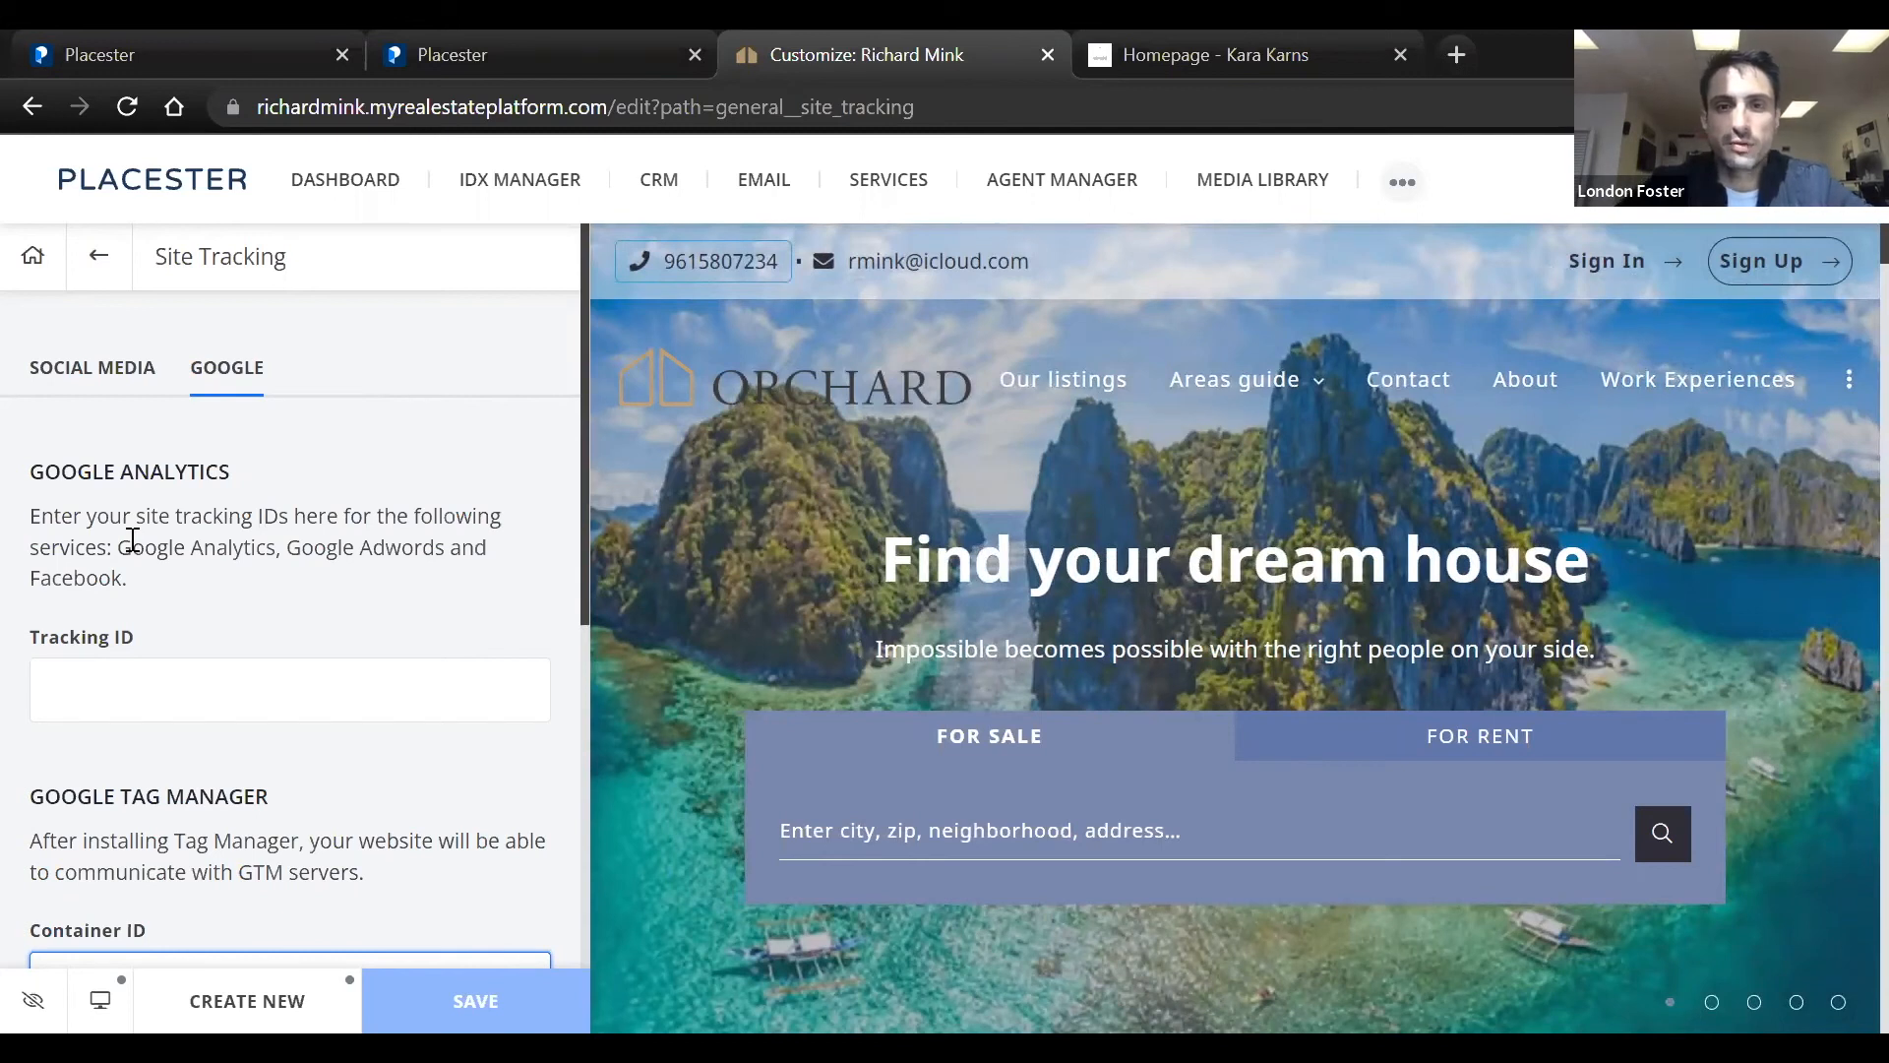
{"action": "scroll", "coordinate": [130, 539], "scroll_direction": "down", "scroll_amount": 5}
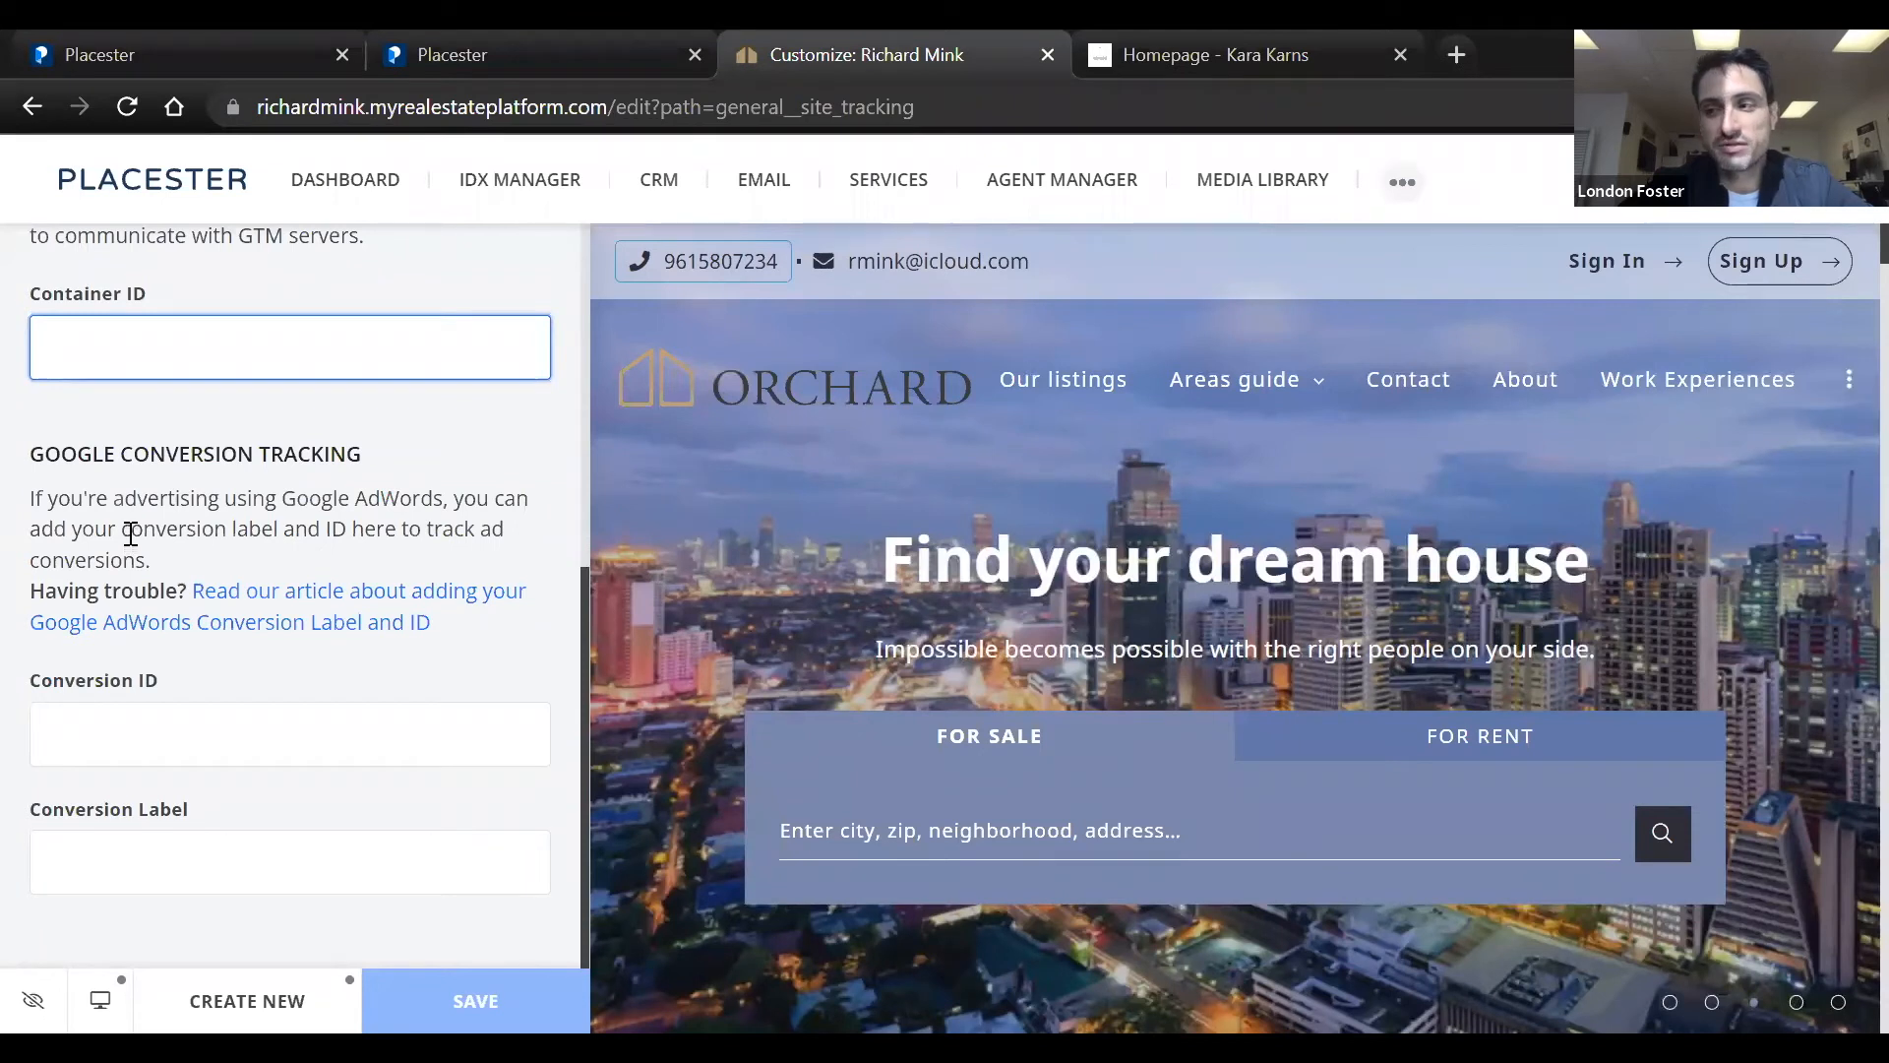
{"action": "scroll", "coordinate": [132, 528], "scroll_direction": "up", "scroll_amount": 6}
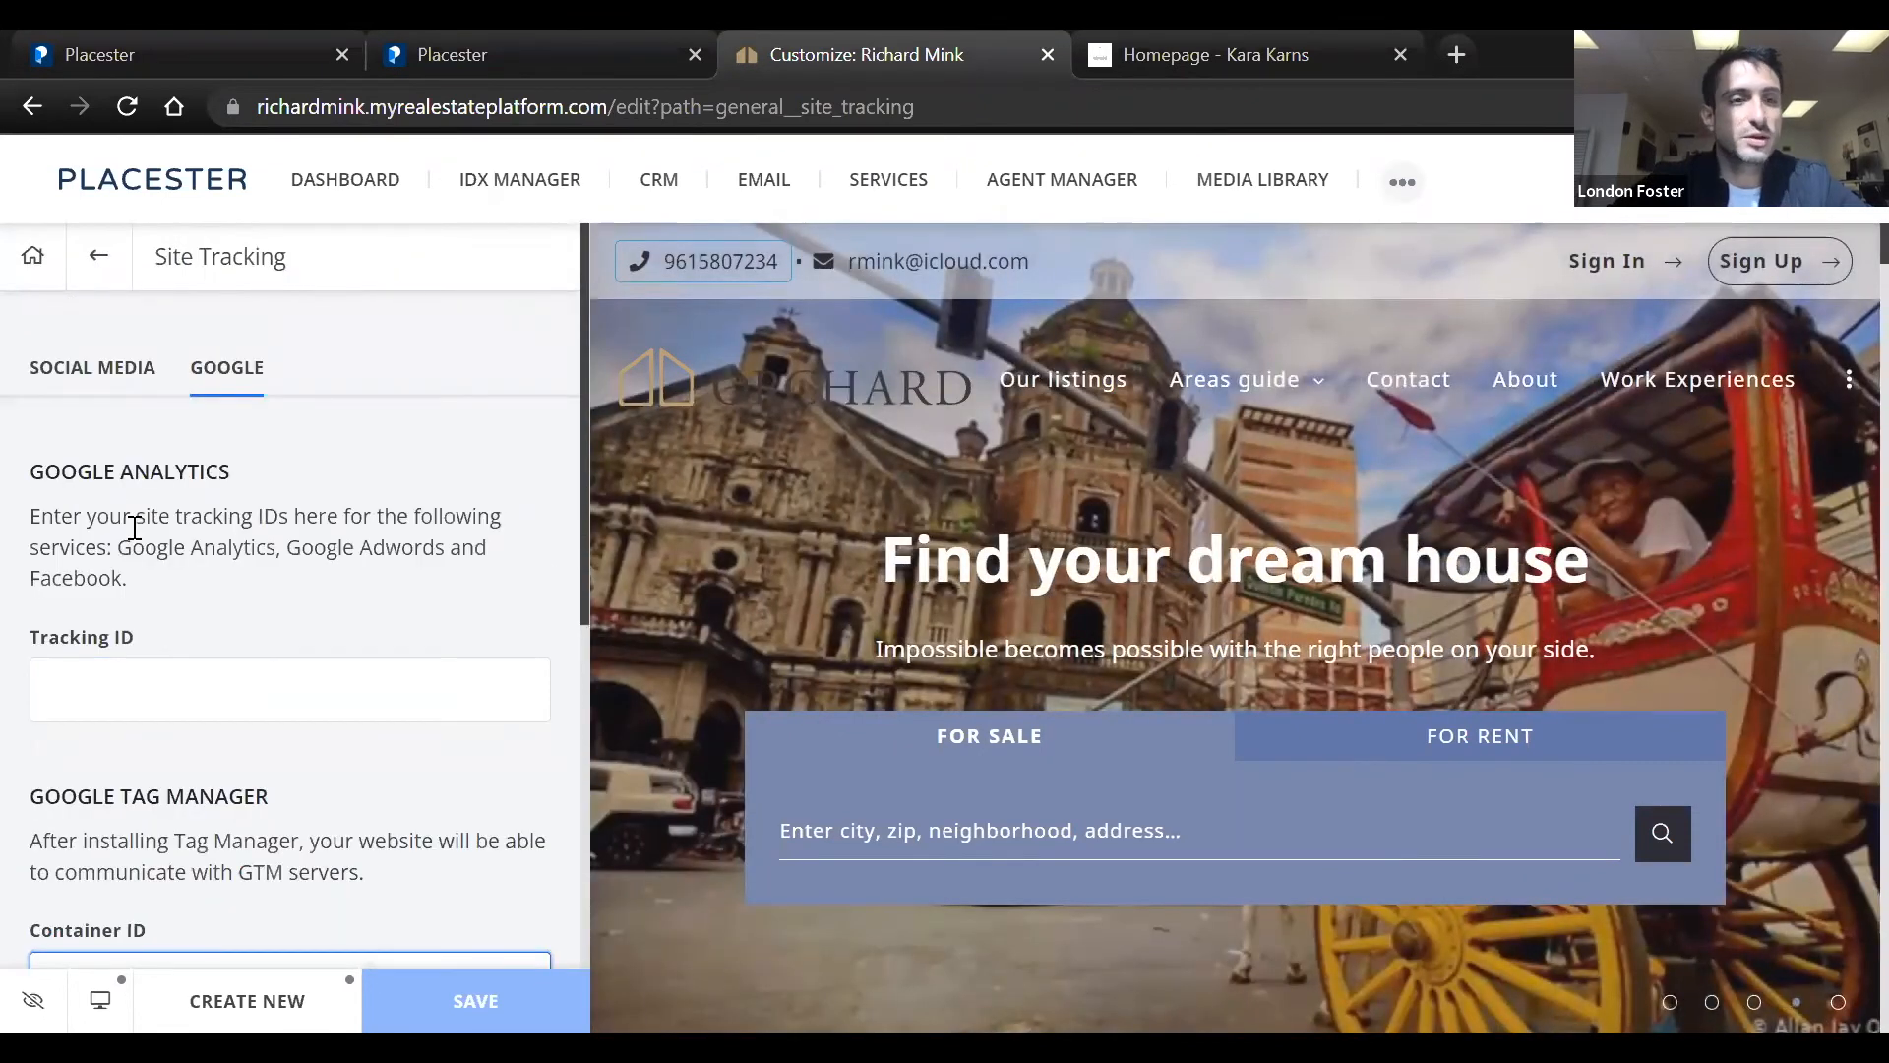
{"action": "scroll", "coordinate": [134, 527], "scroll_direction": "down", "scroll_amount": 6}
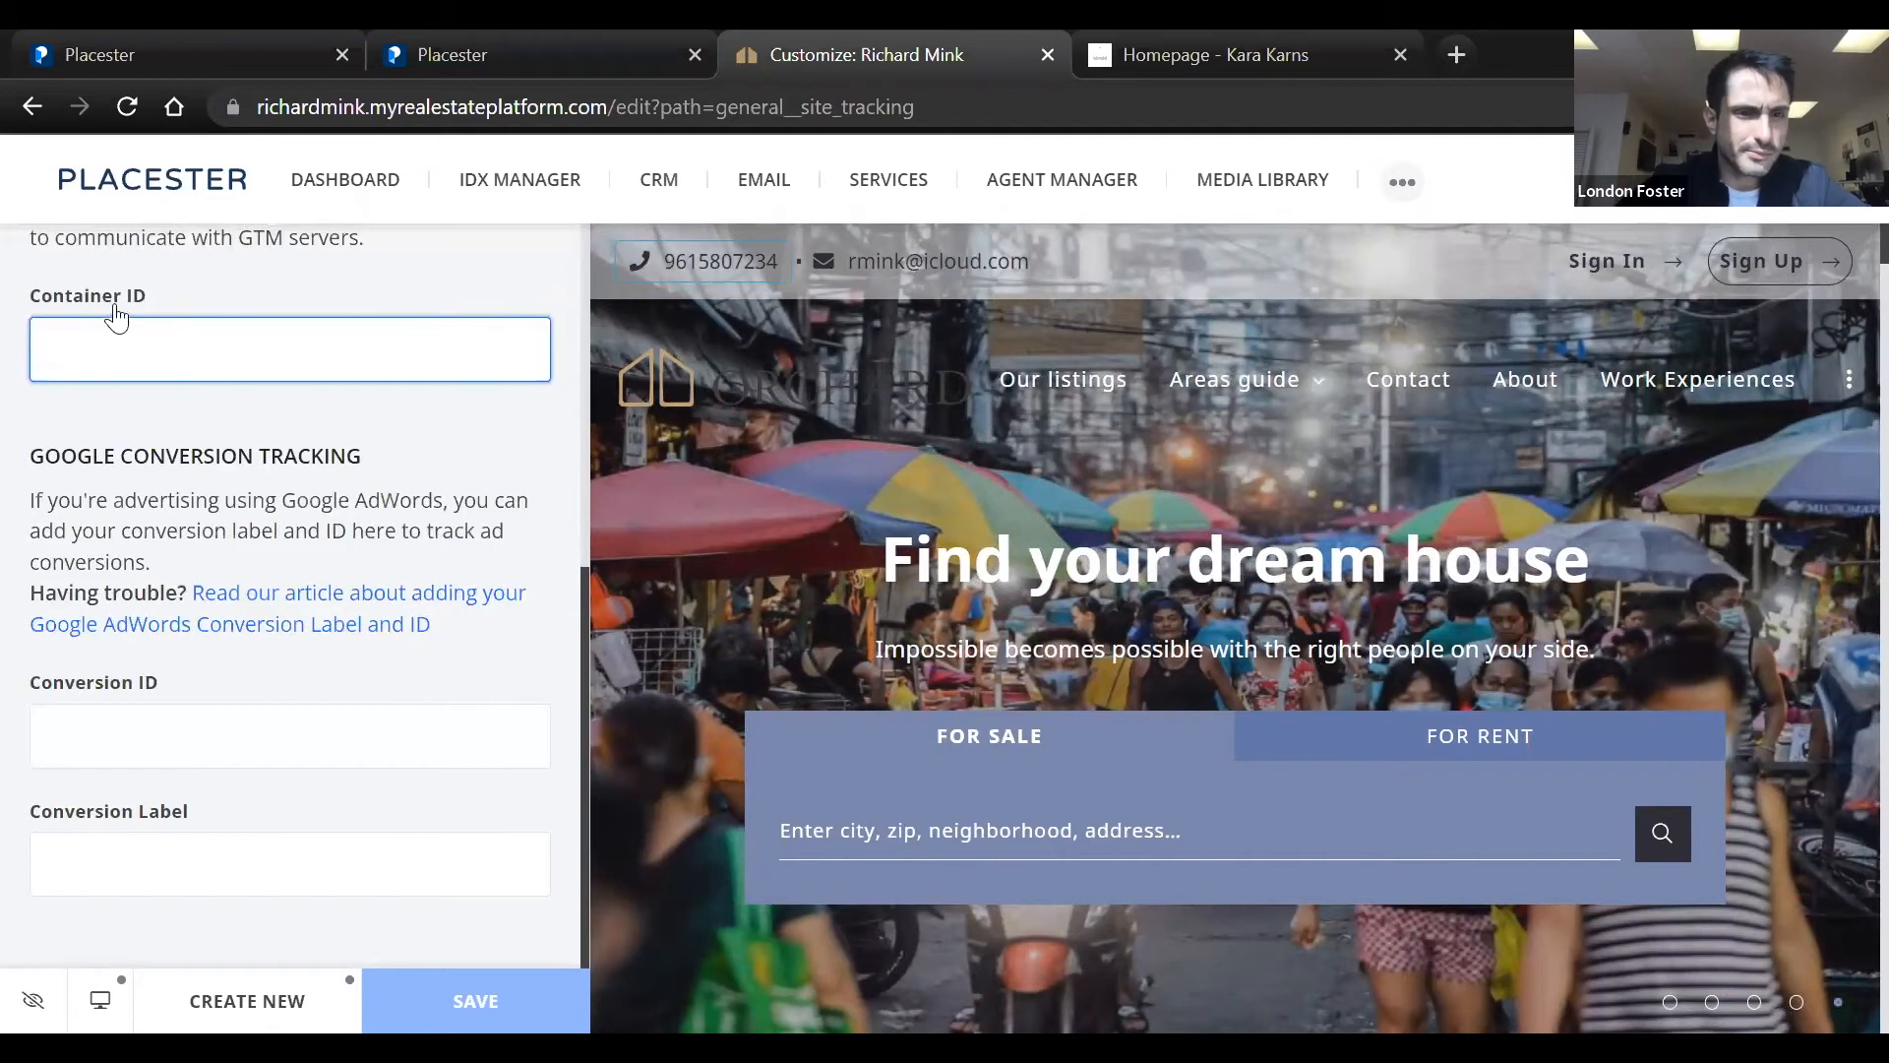
{"action": "scroll", "coordinate": [112, 305], "scroll_direction": "up", "scroll_amount": 6}
{"action": "left_click", "coordinate": [30, 257]}
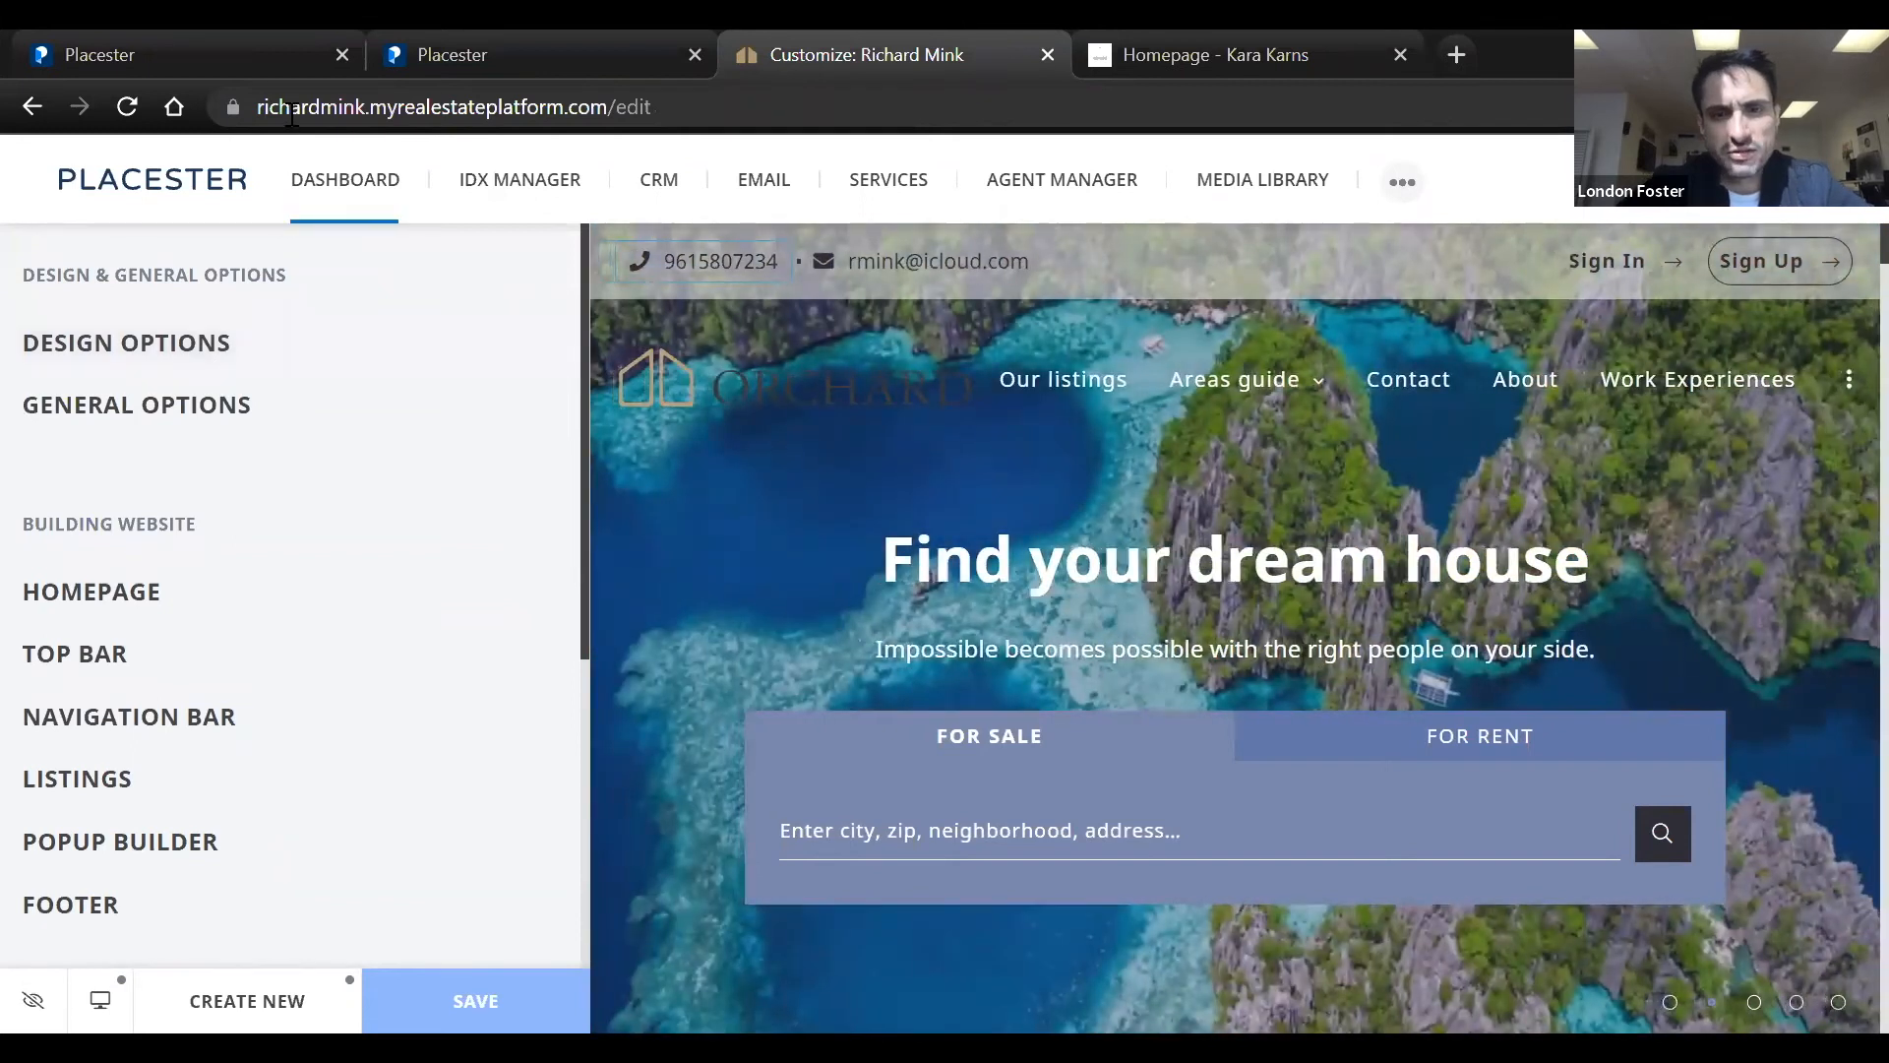
{"action": "left_click", "coordinate": [290, 110]}
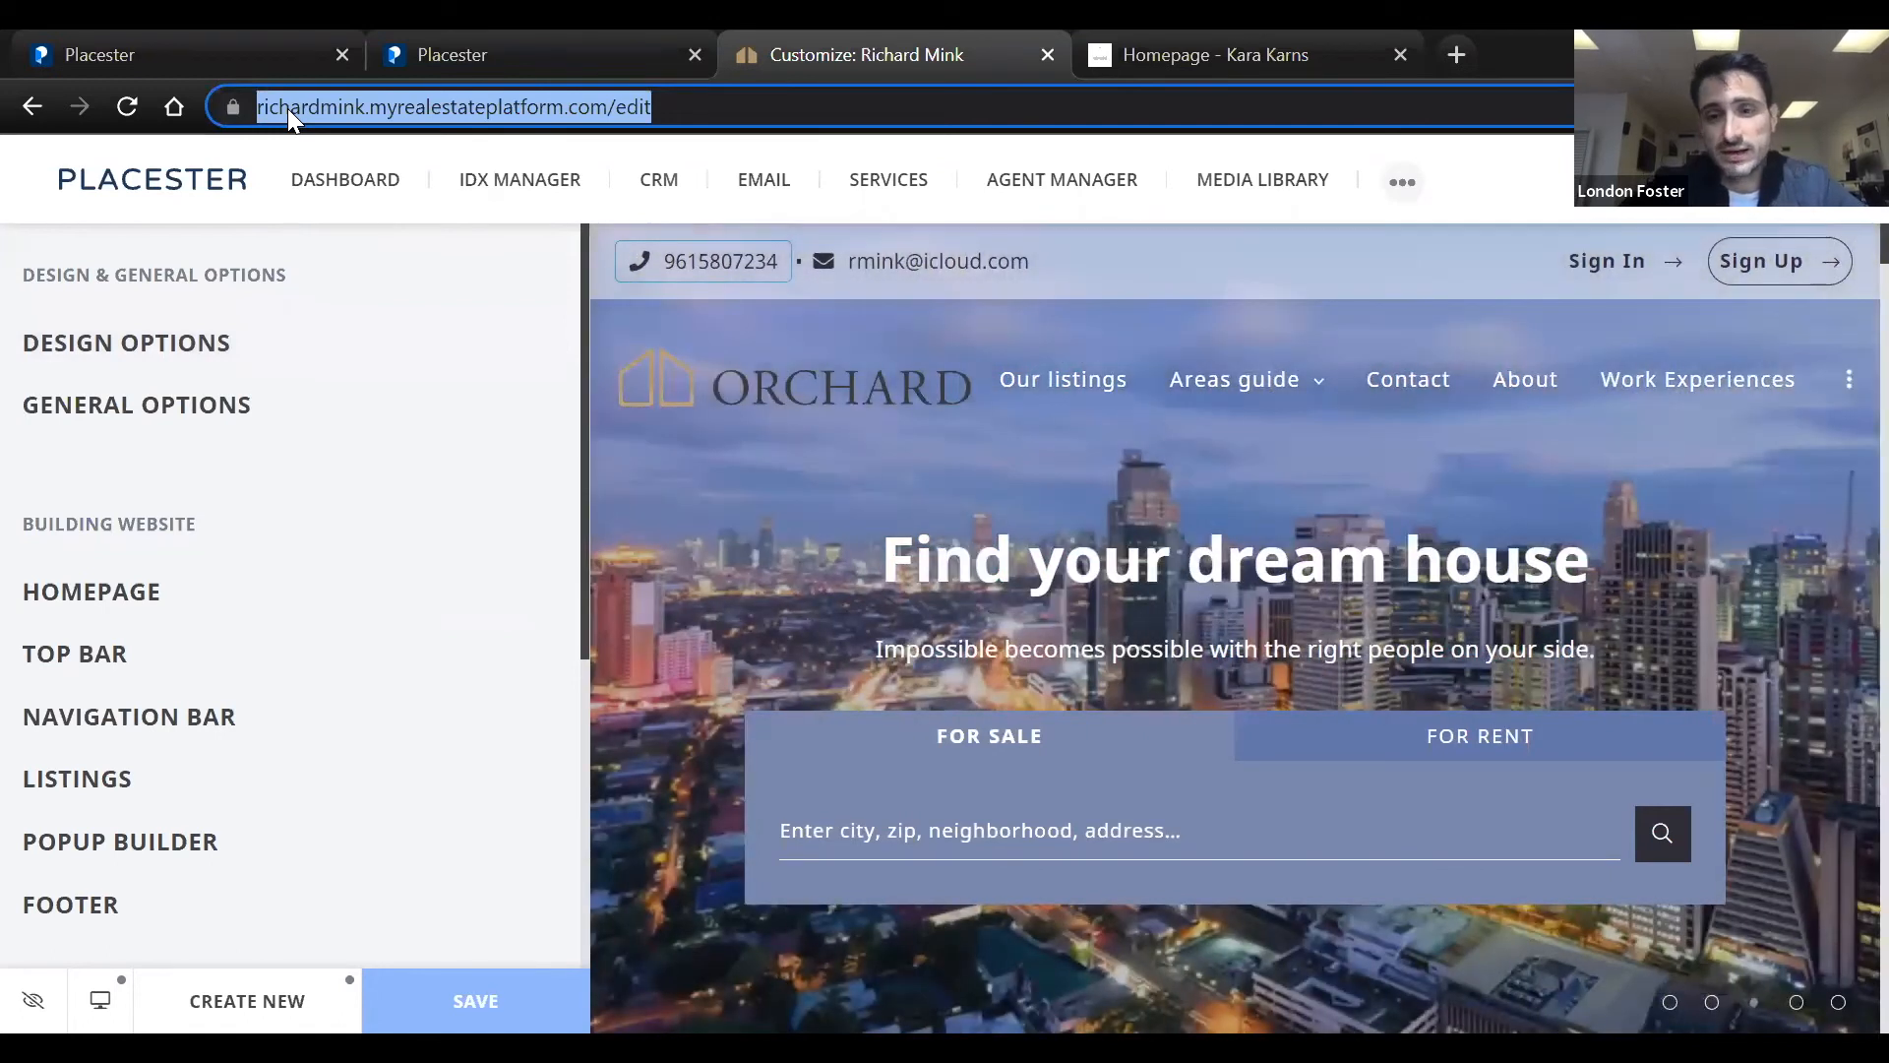
{"action": "type", "text": "su"}
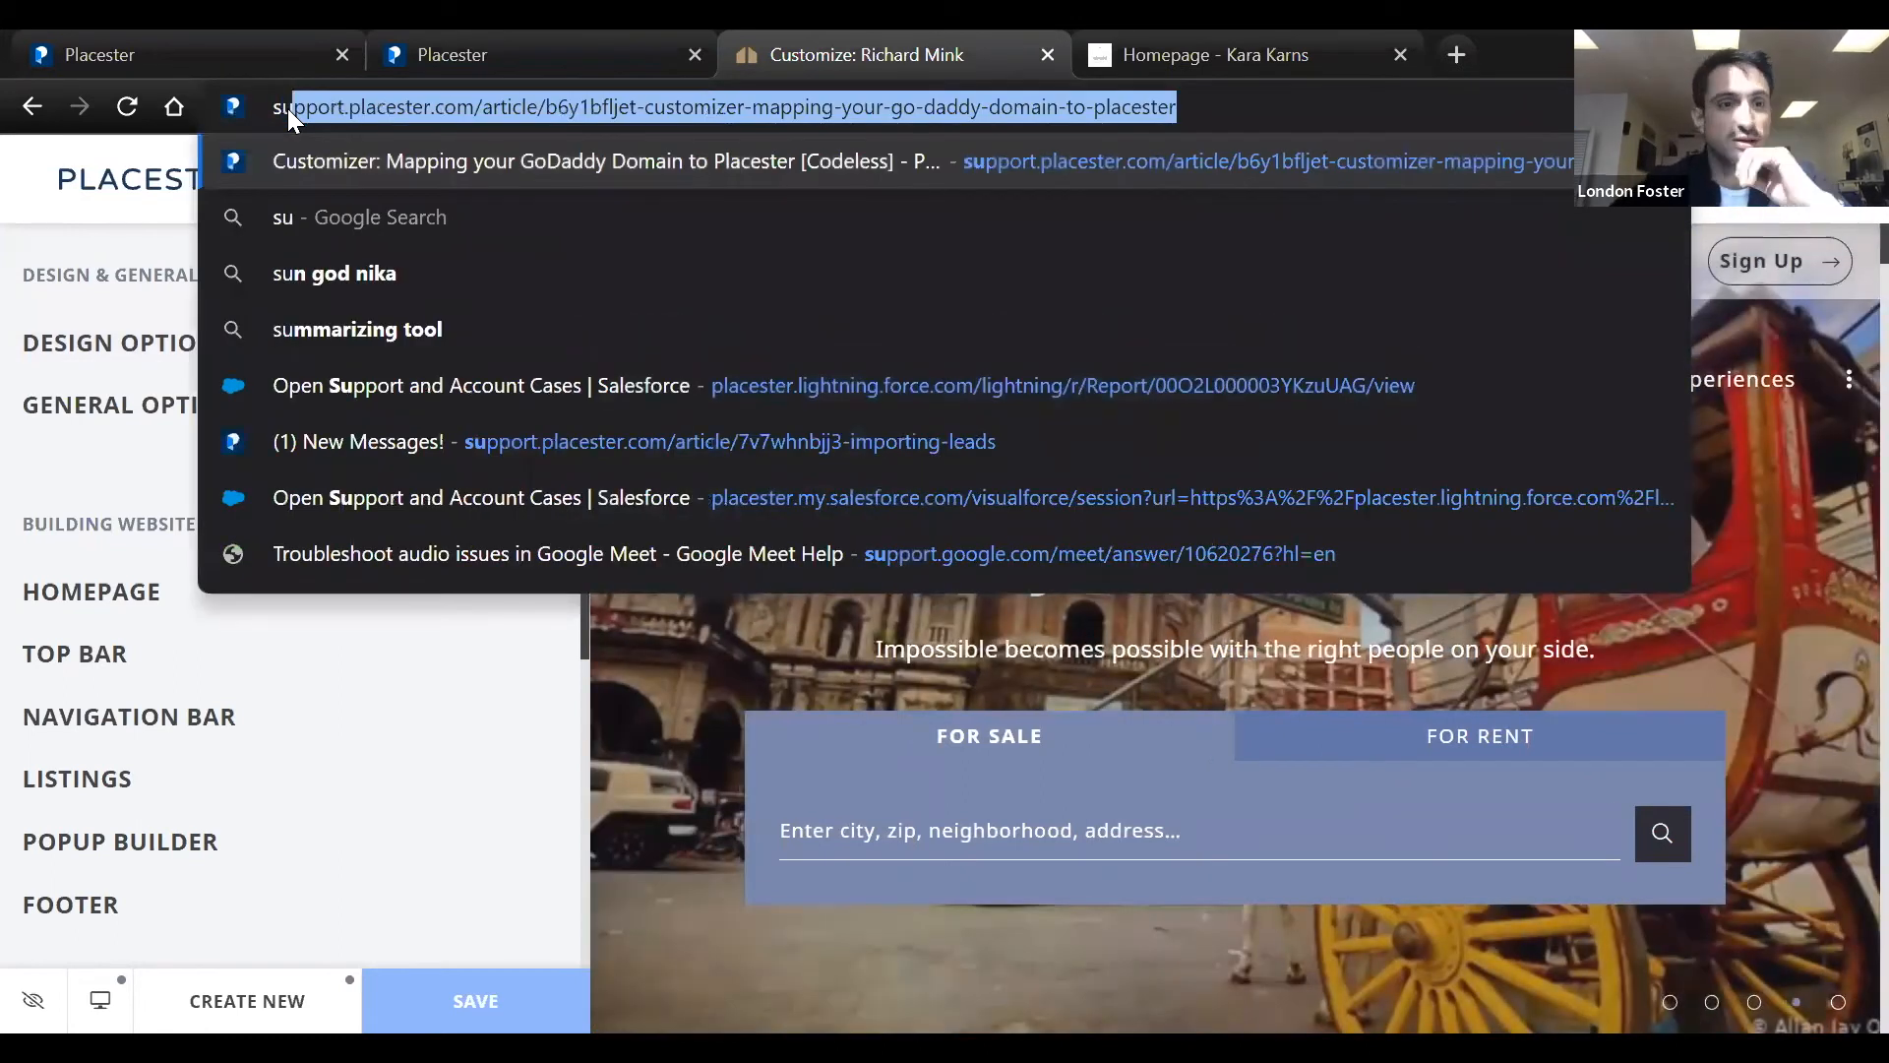
{"action": "key", "text": "BackSpace"}
{"action": "key", "text": "BackSpace"}
{"action": "key", "text": "BackSpace"}
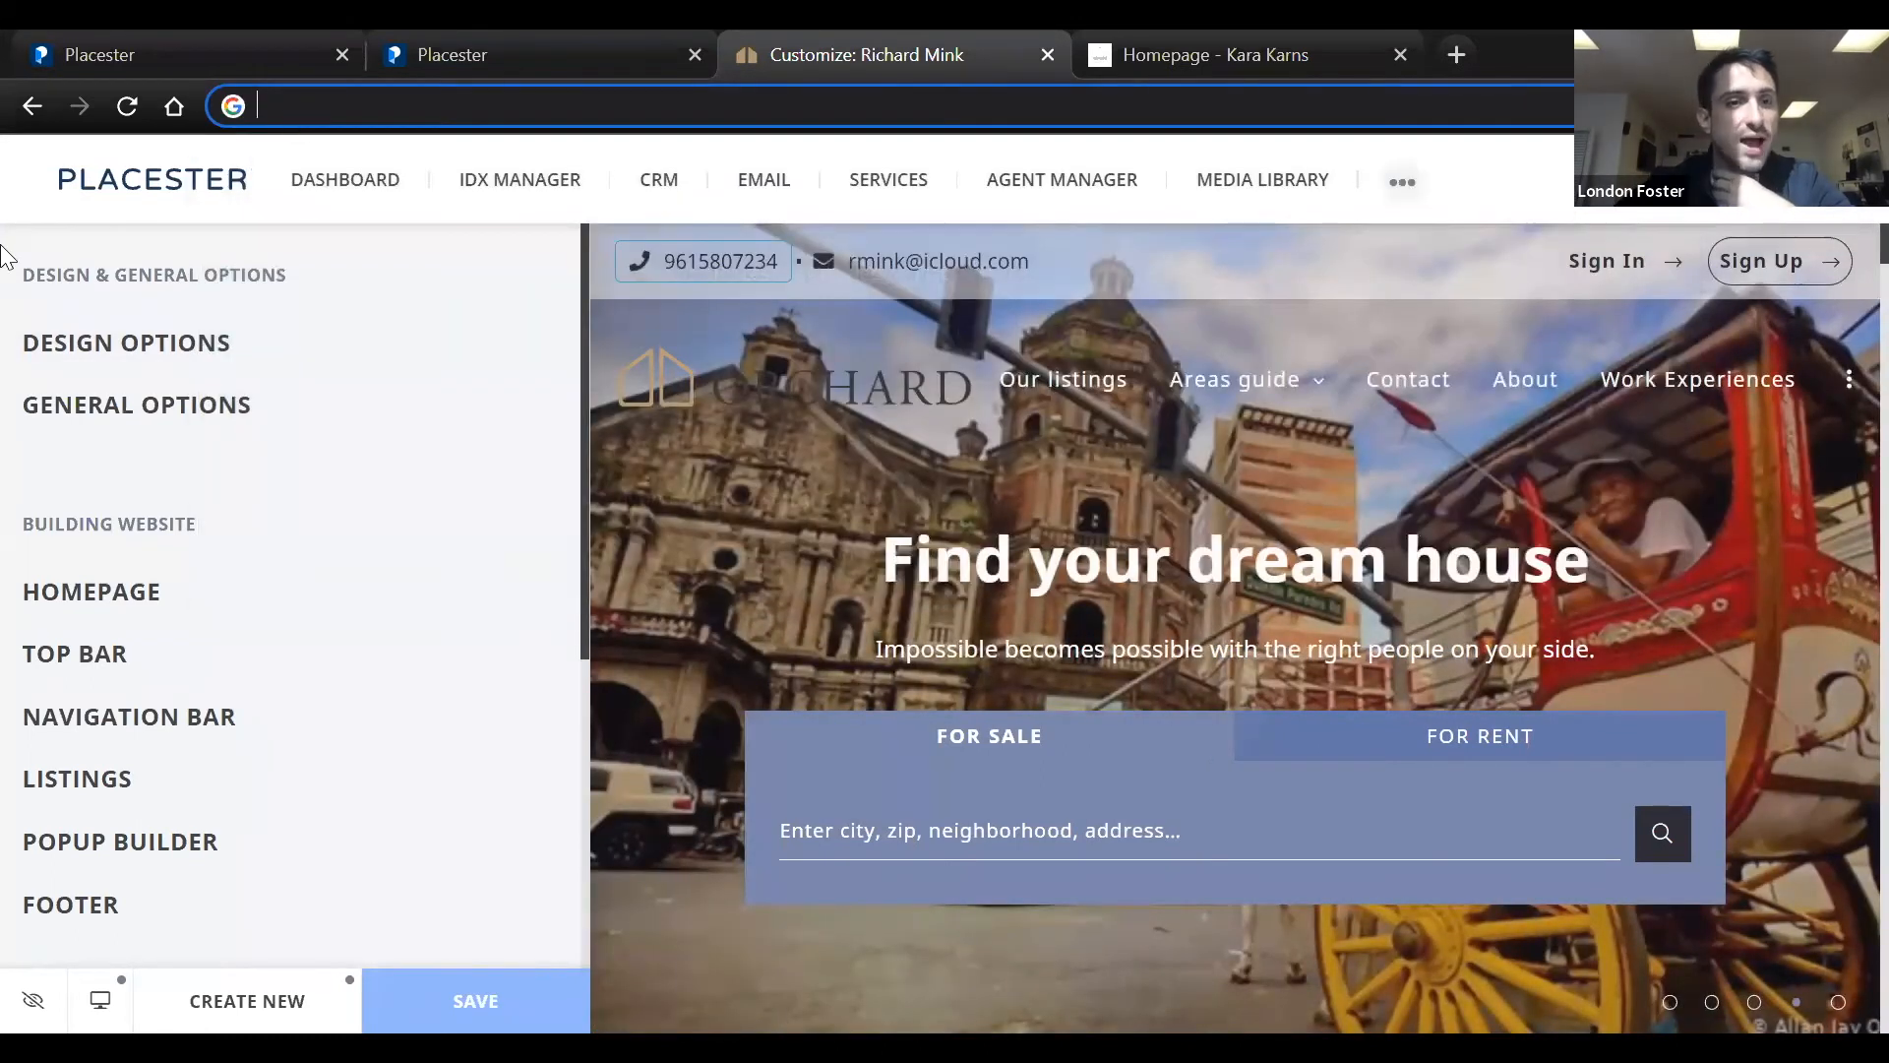
{"action": "left_click", "coordinate": [5, 254]}
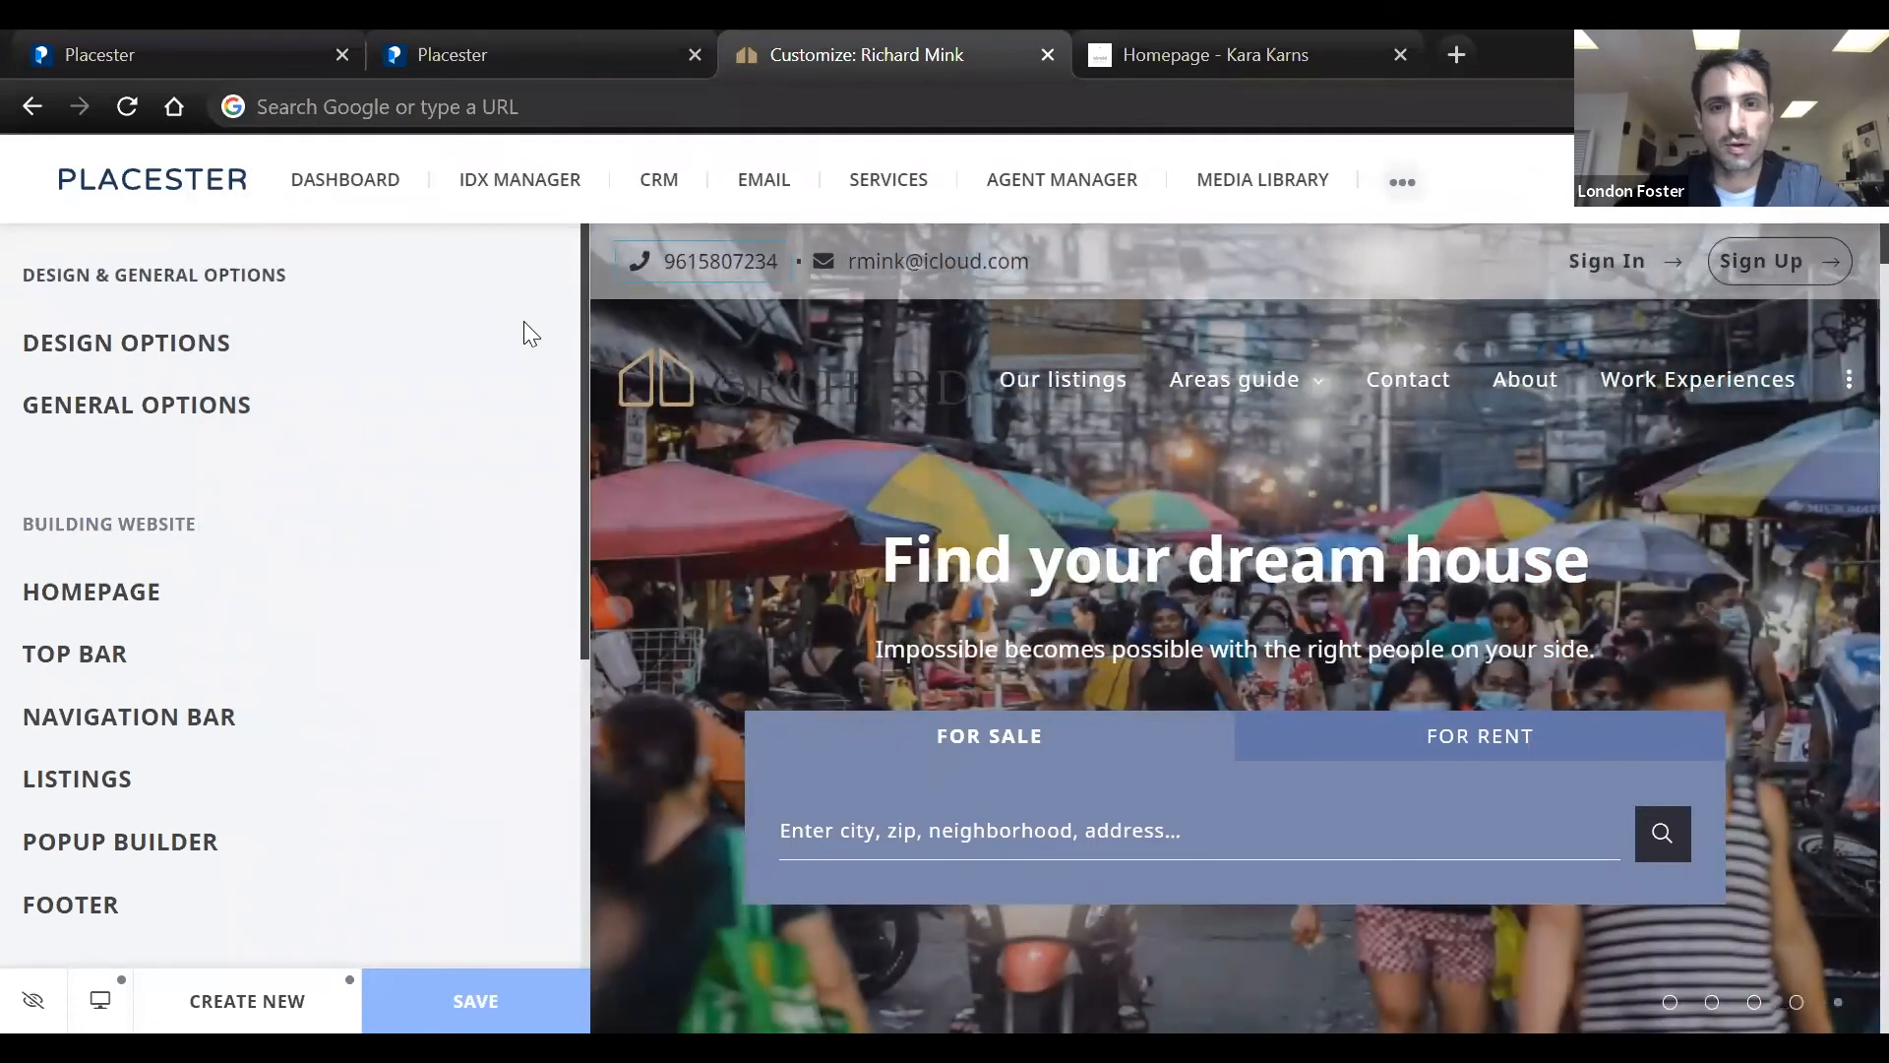
Examine the site preview's homepage sections, from featured content and featured properties through offices and testimonials to the blog
{"action": "mouse_move", "coordinate": [1092, 479]}
{"action": "scroll", "coordinate": [1092, 478], "scroll_direction": "down", "scroll_amount": 10}
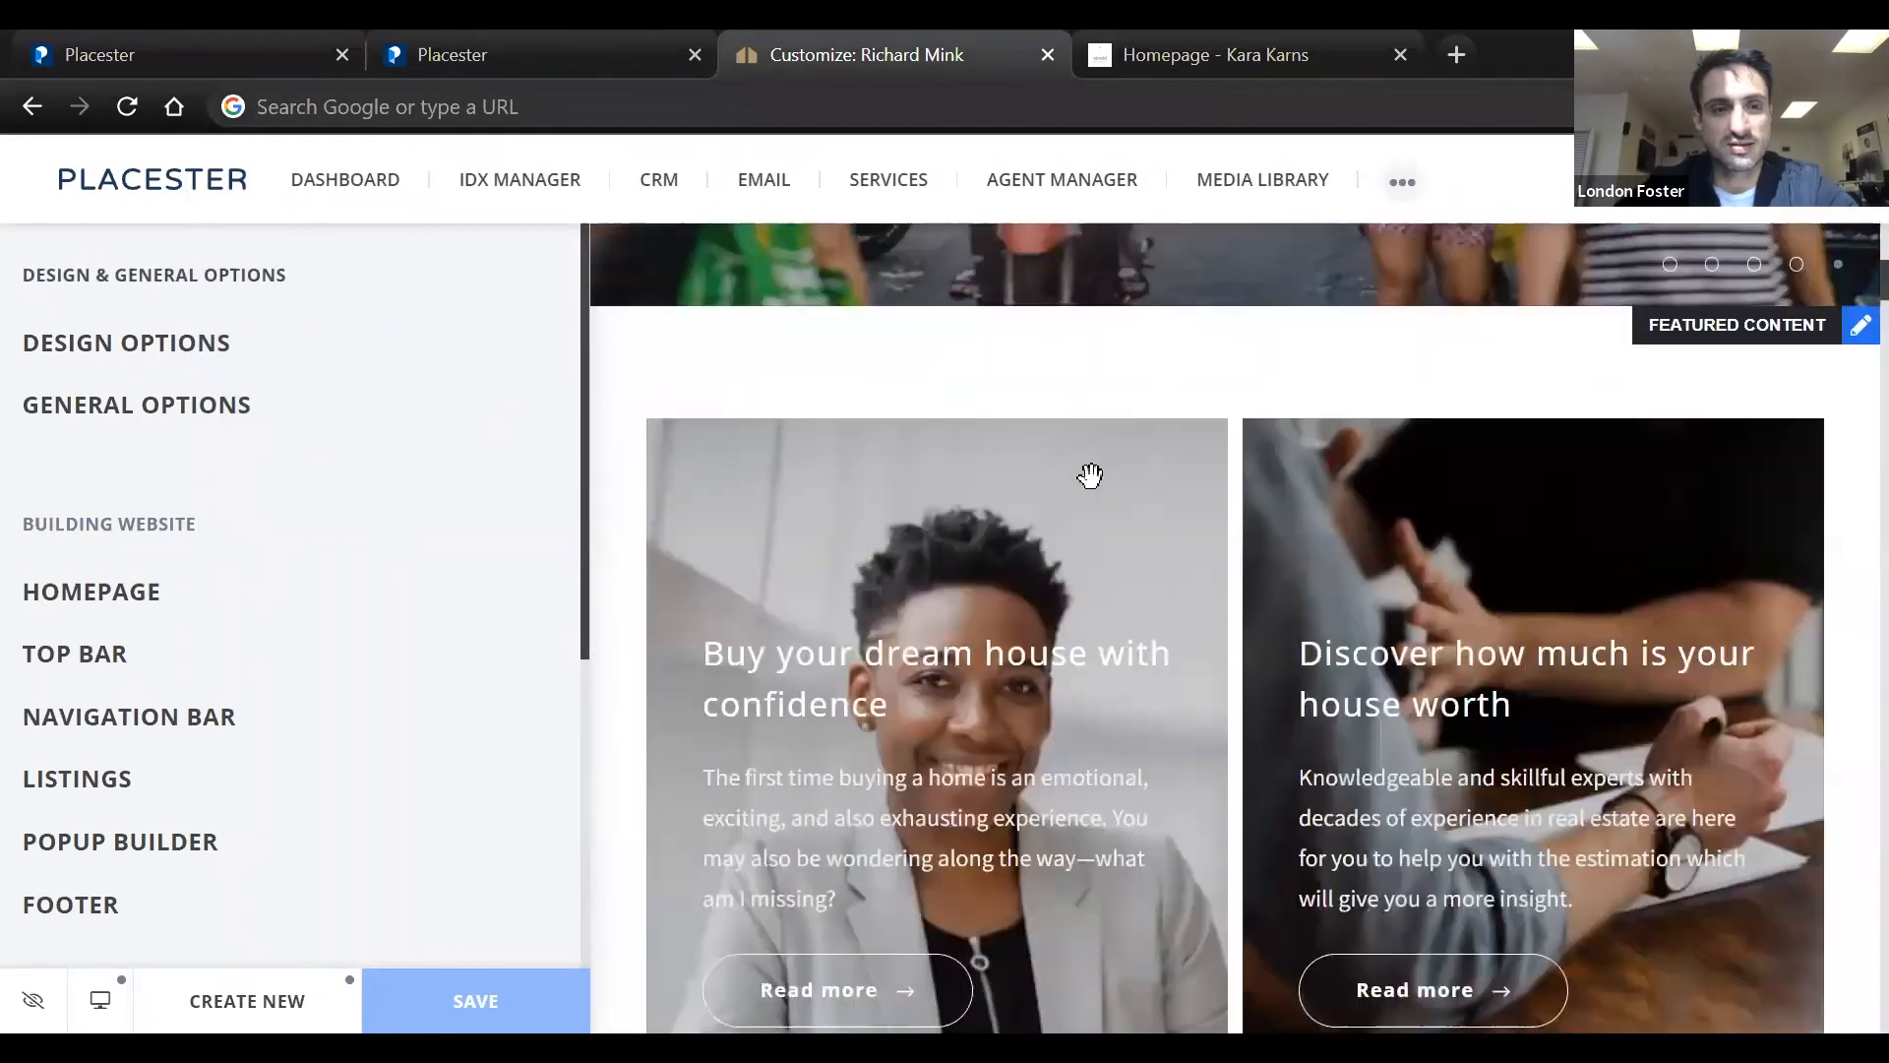
{"action": "scroll", "coordinate": [1091, 477], "scroll_direction": "down", "scroll_amount": 10}
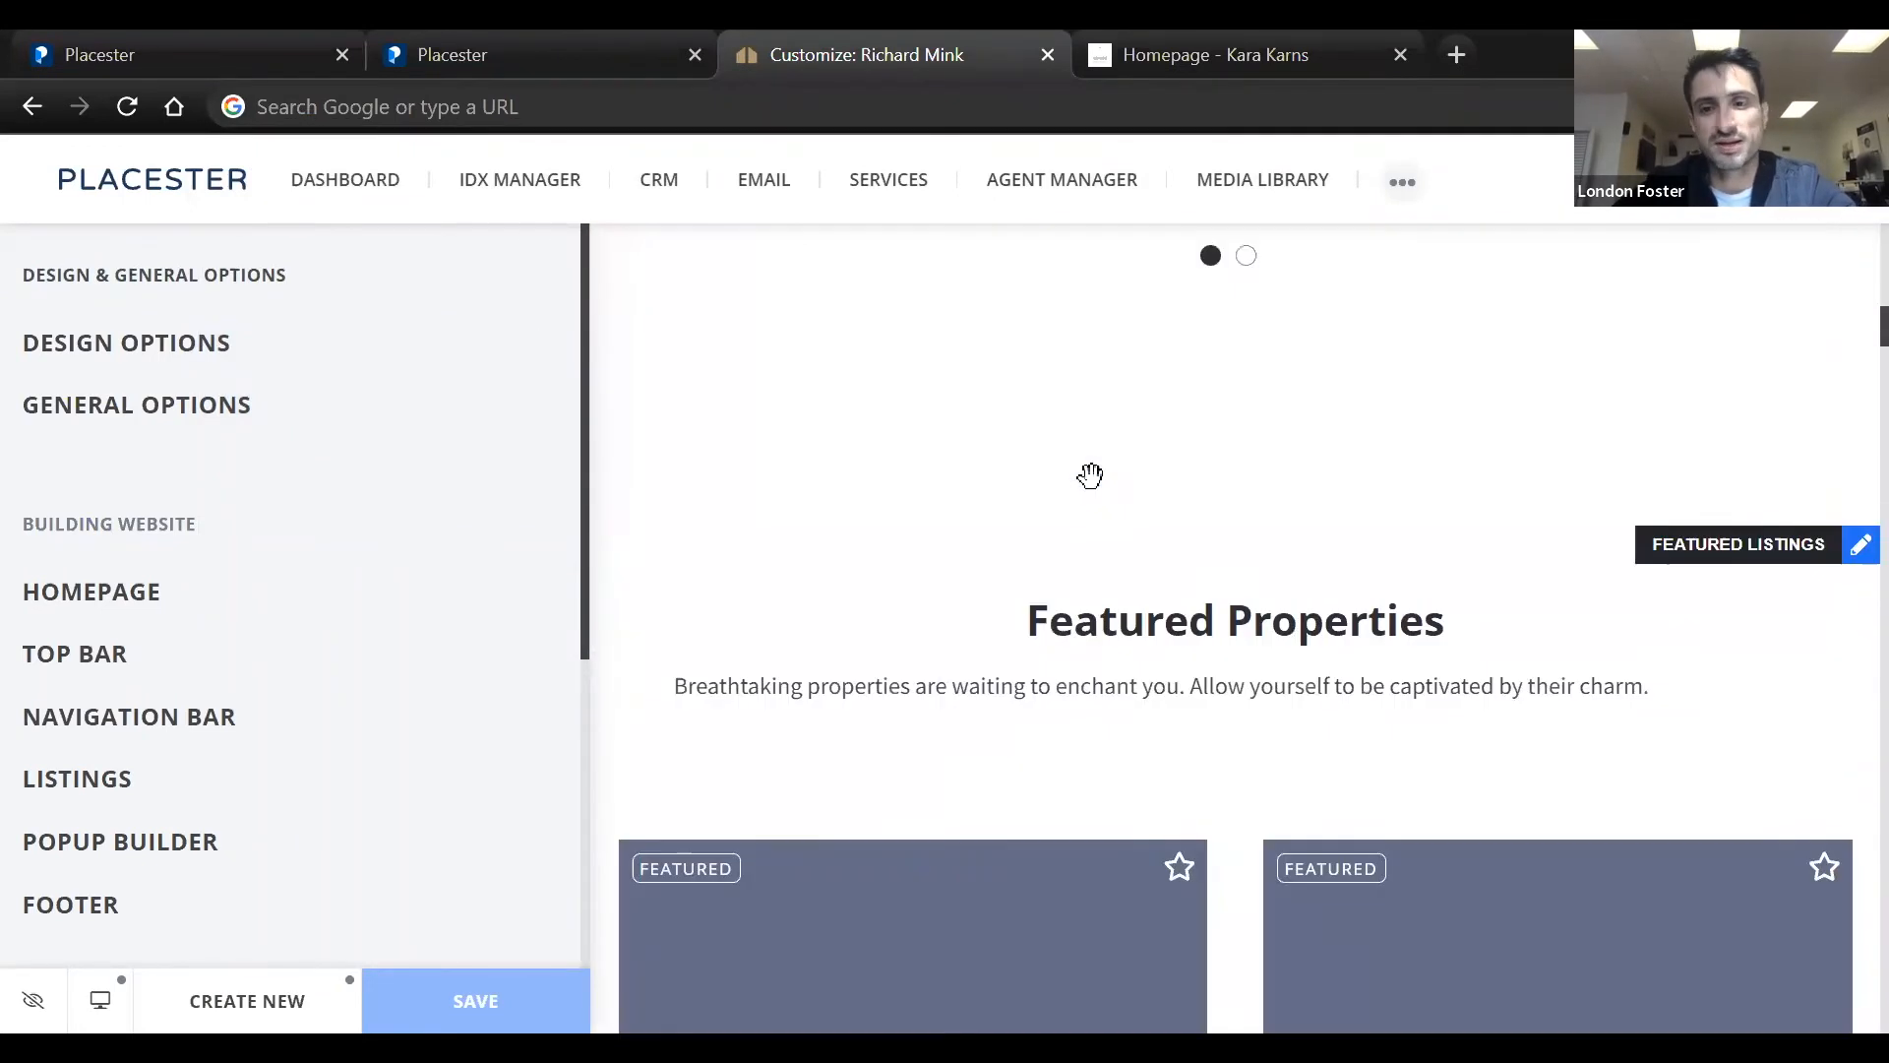
{"action": "scroll", "coordinate": [1092, 480], "scroll_direction": "down", "scroll_amount": 10}
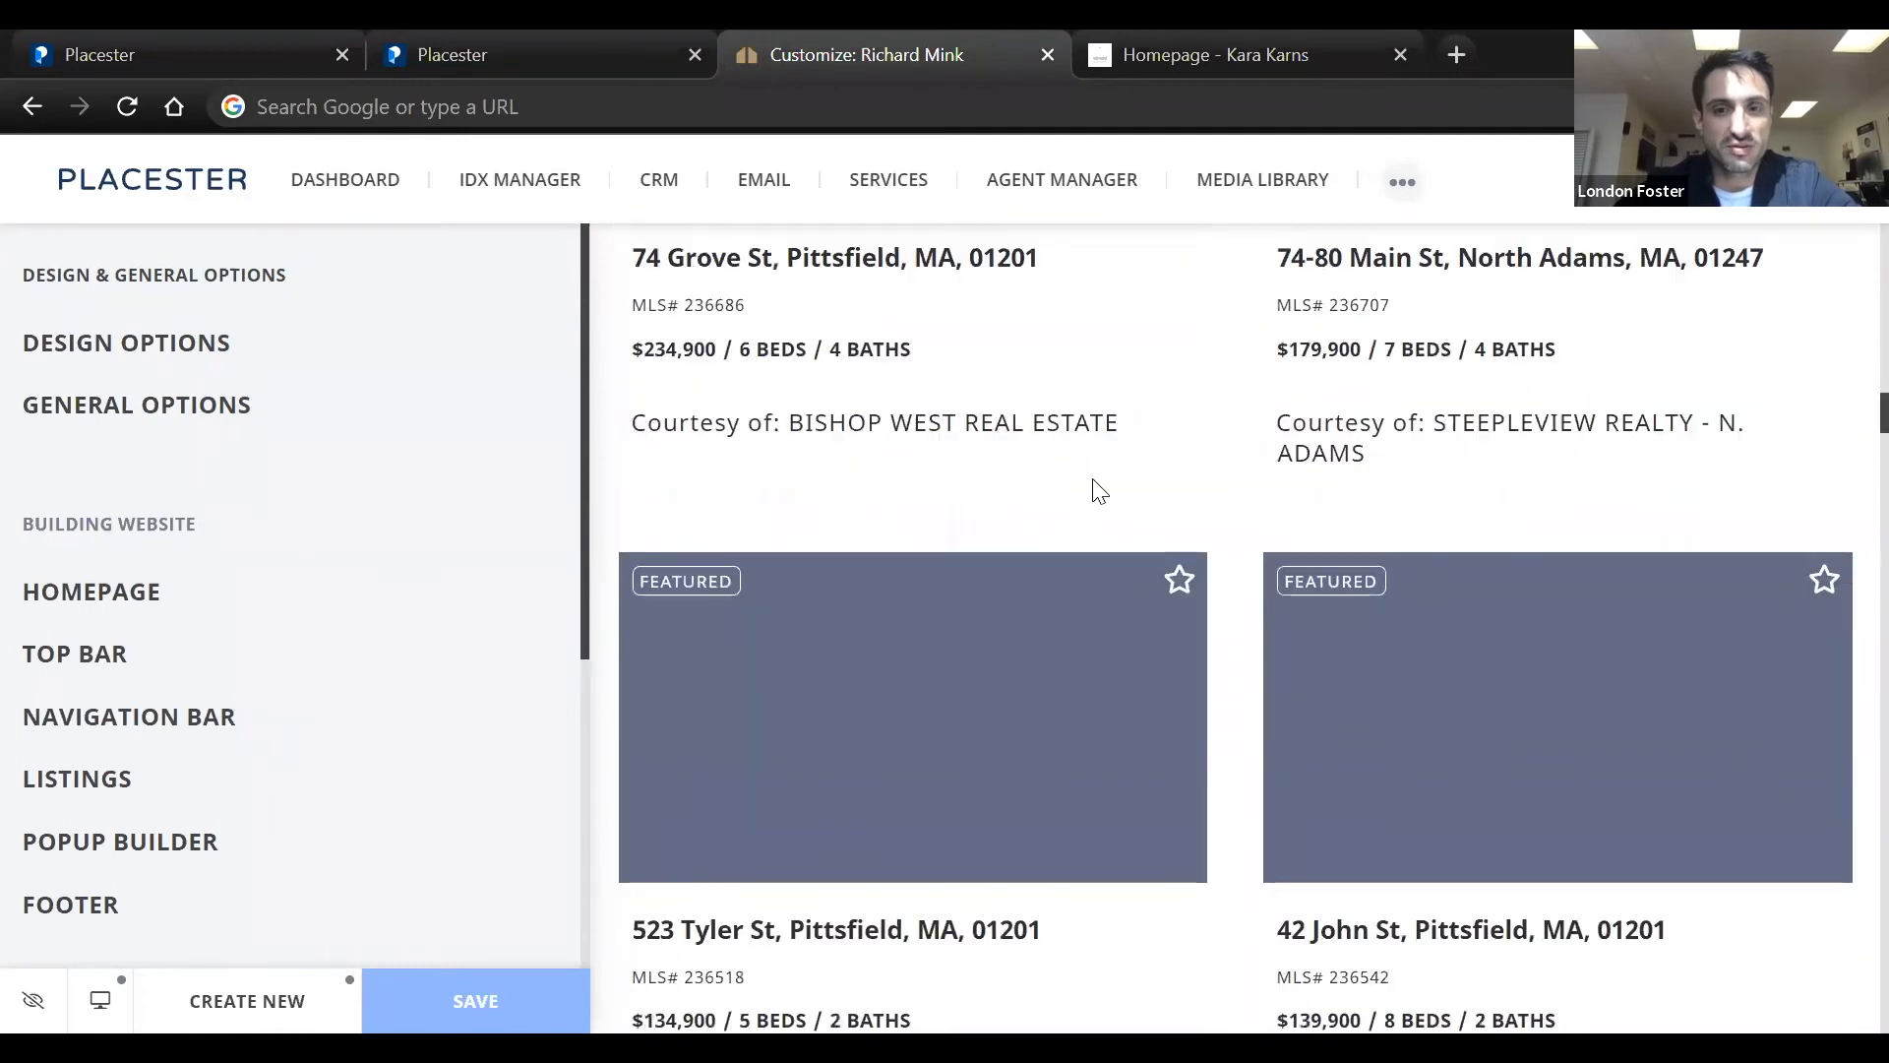
{"action": "scroll", "coordinate": [1093, 479], "scroll_direction": "down", "scroll_amount": 10}
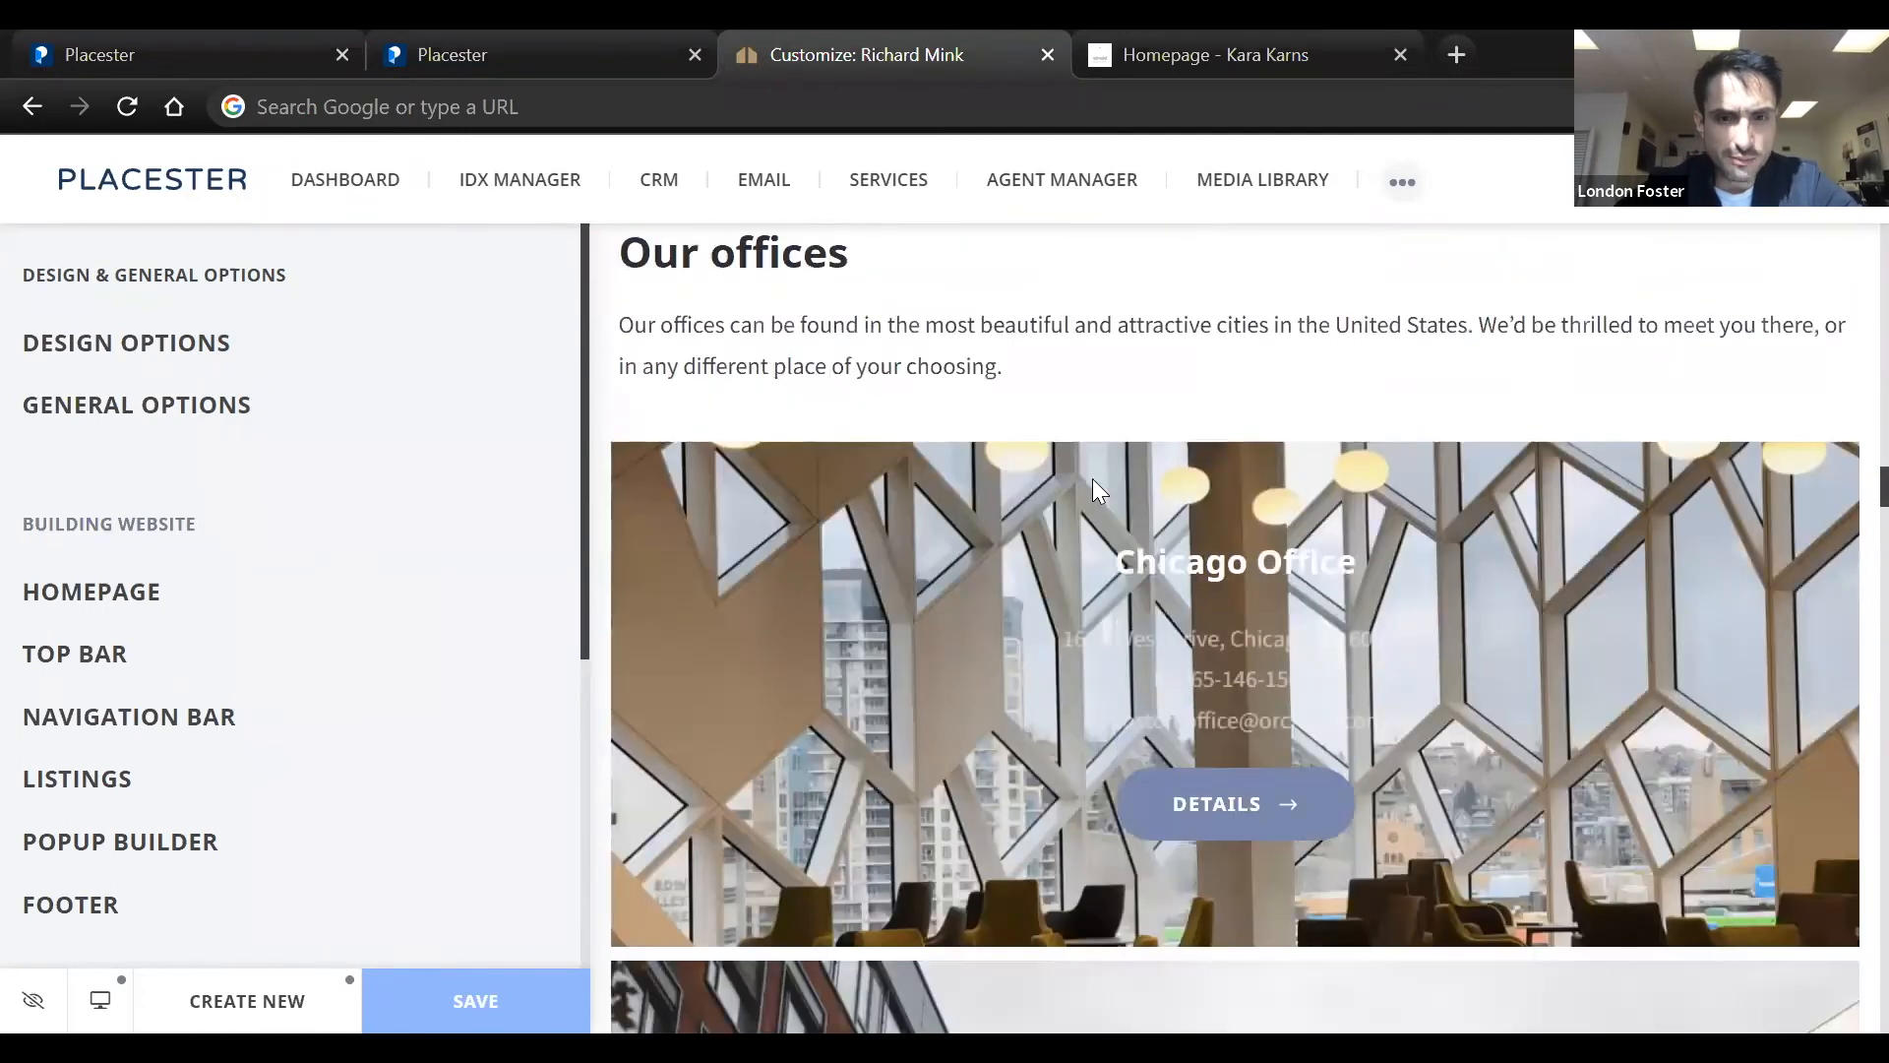
{"action": "scroll", "coordinate": [1092, 478], "scroll_direction": "down", "scroll_amount": 5}
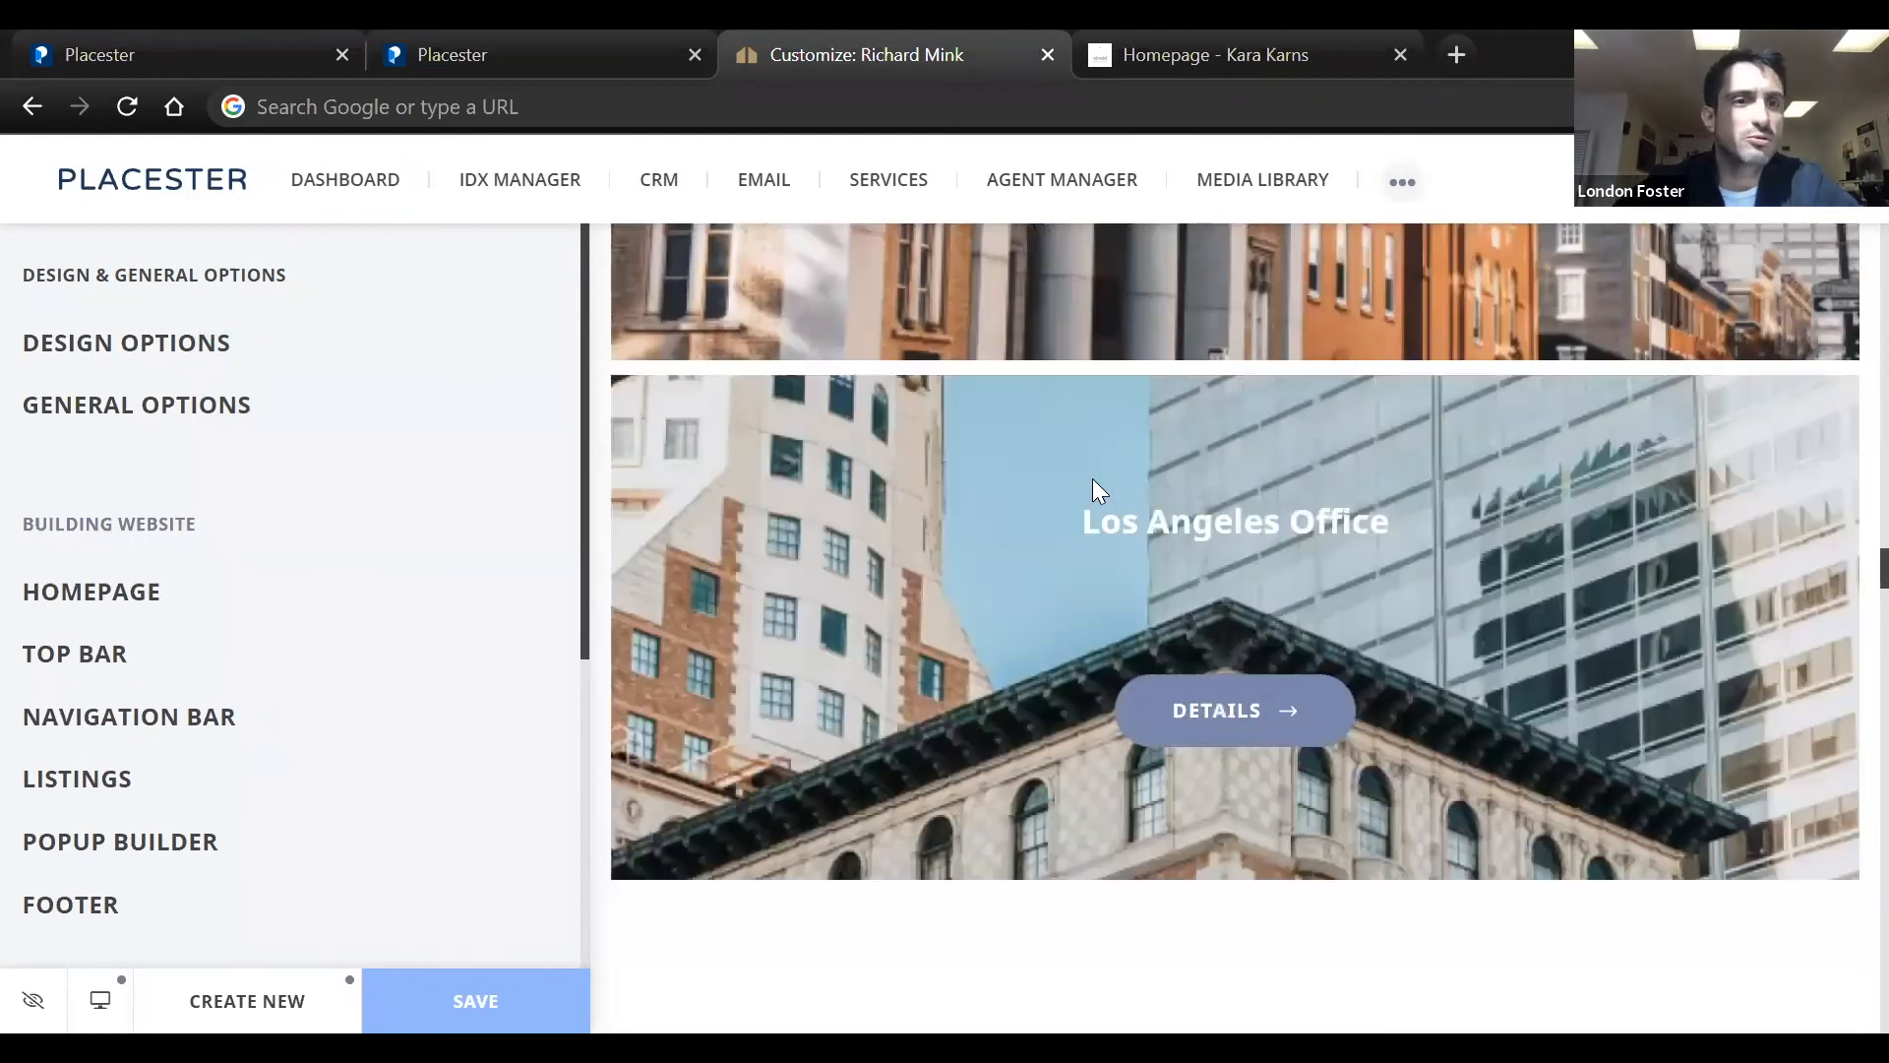
{"action": "scroll", "coordinate": [1092, 479], "scroll_direction": "down", "scroll_amount": 5}
{"action": "scroll", "coordinate": [1096, 479], "scroll_direction": "down", "scroll_amount": 3}
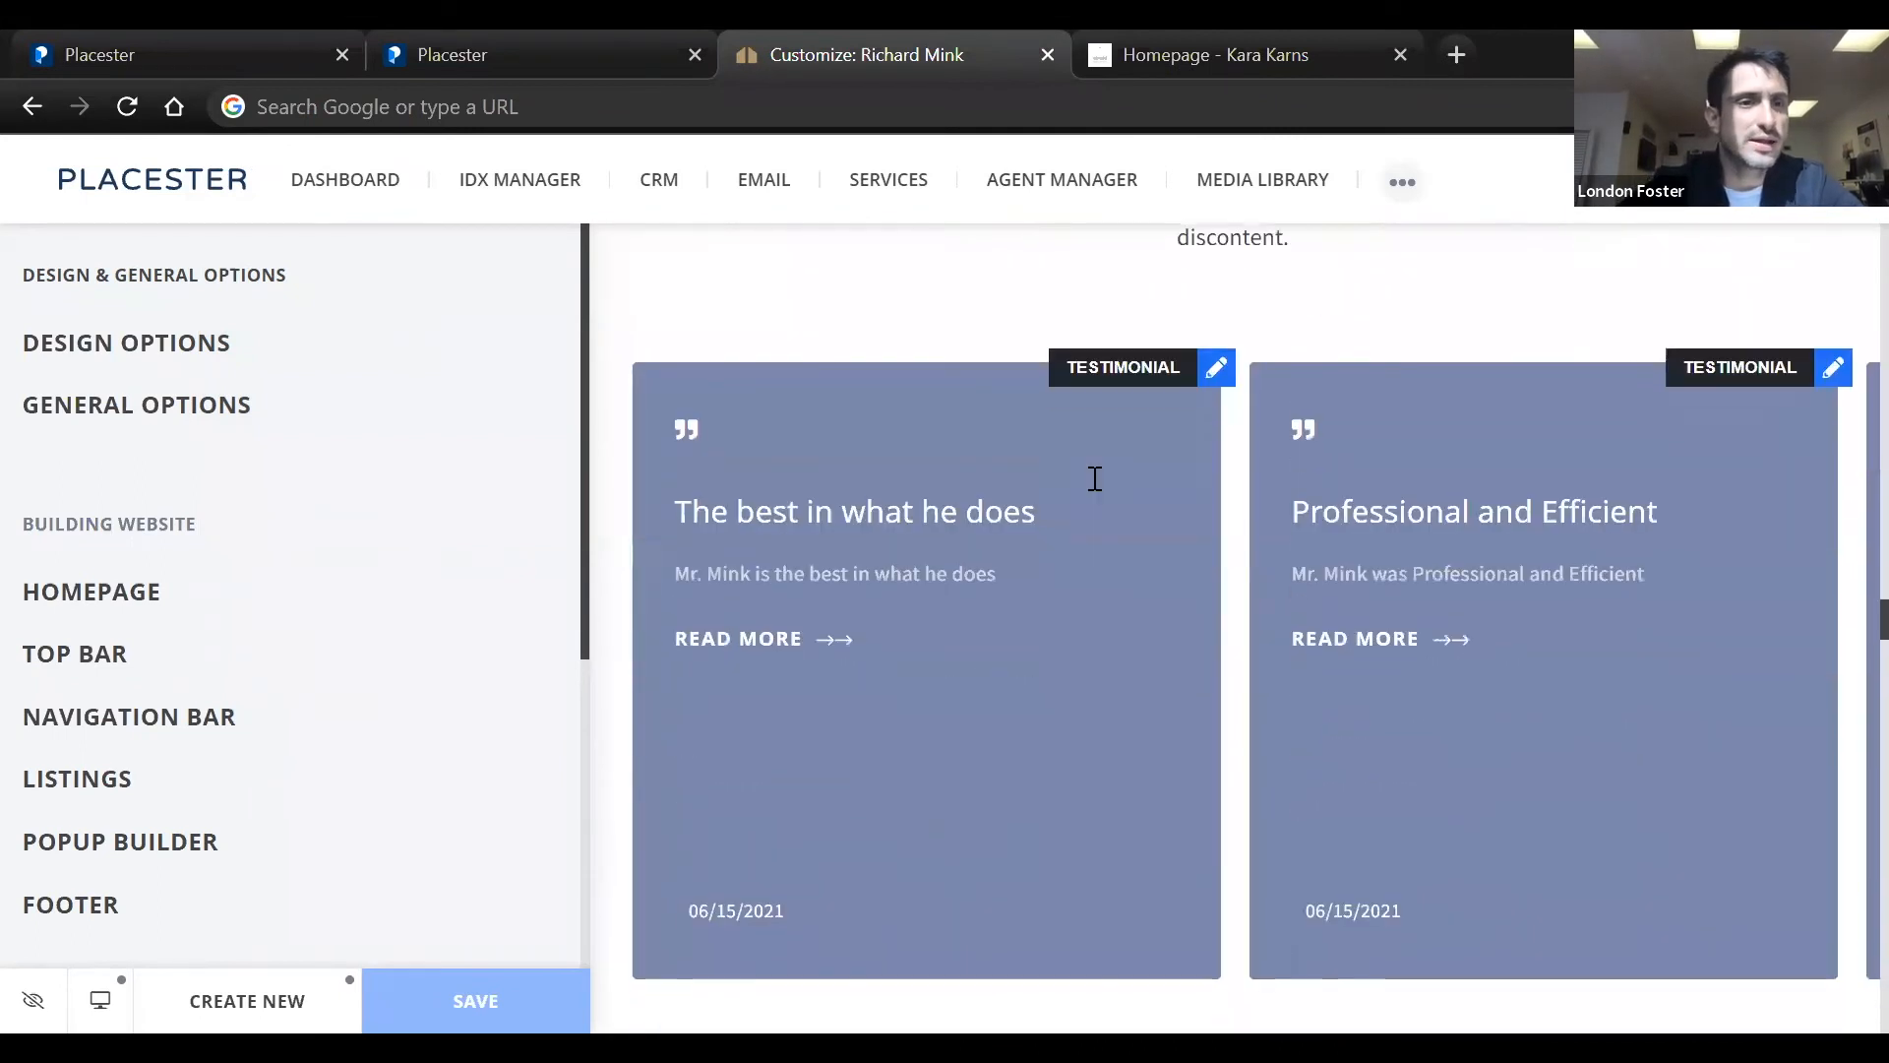
{"action": "scroll", "coordinate": [1092, 479], "scroll_direction": "down", "scroll_amount": 7}
{"action": "scroll", "coordinate": [1092, 481], "scroll_direction": "down", "scroll_amount": 3}
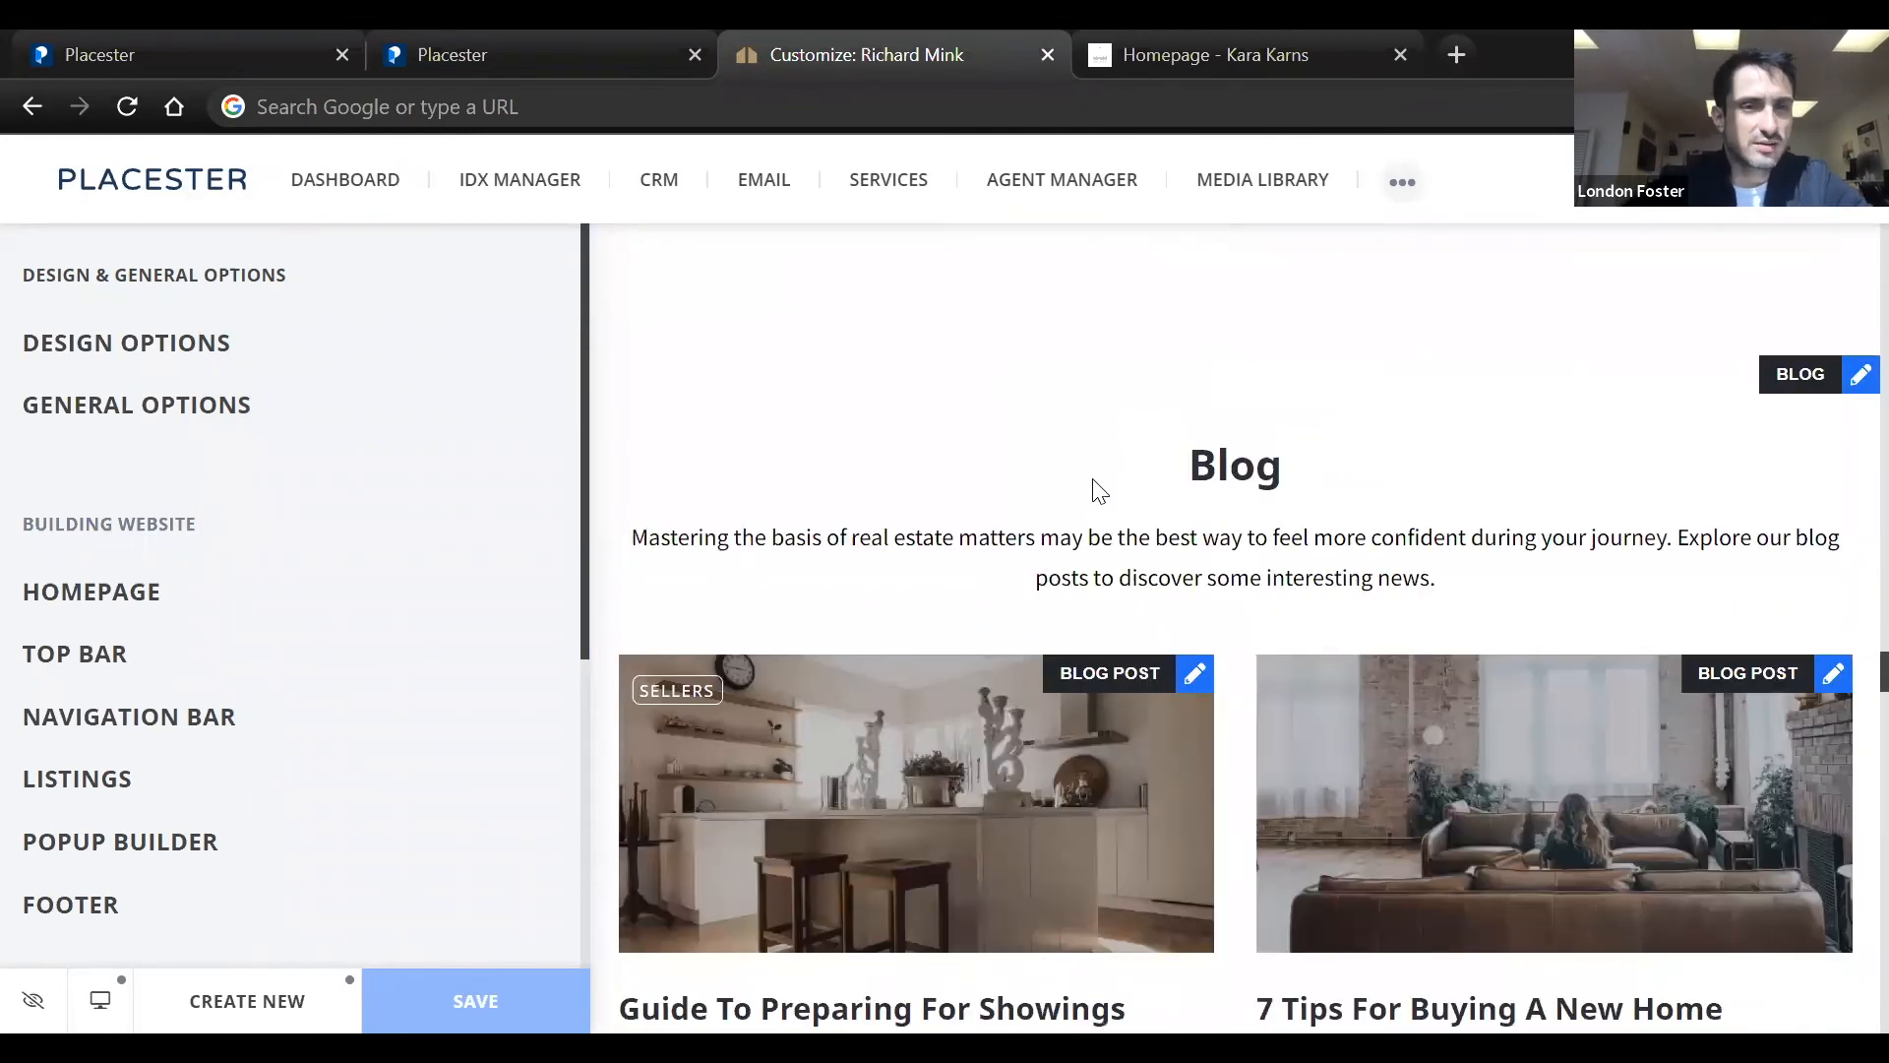
{"action": "scroll", "coordinate": [1092, 480], "scroll_direction": "down", "scroll_amount": 4}
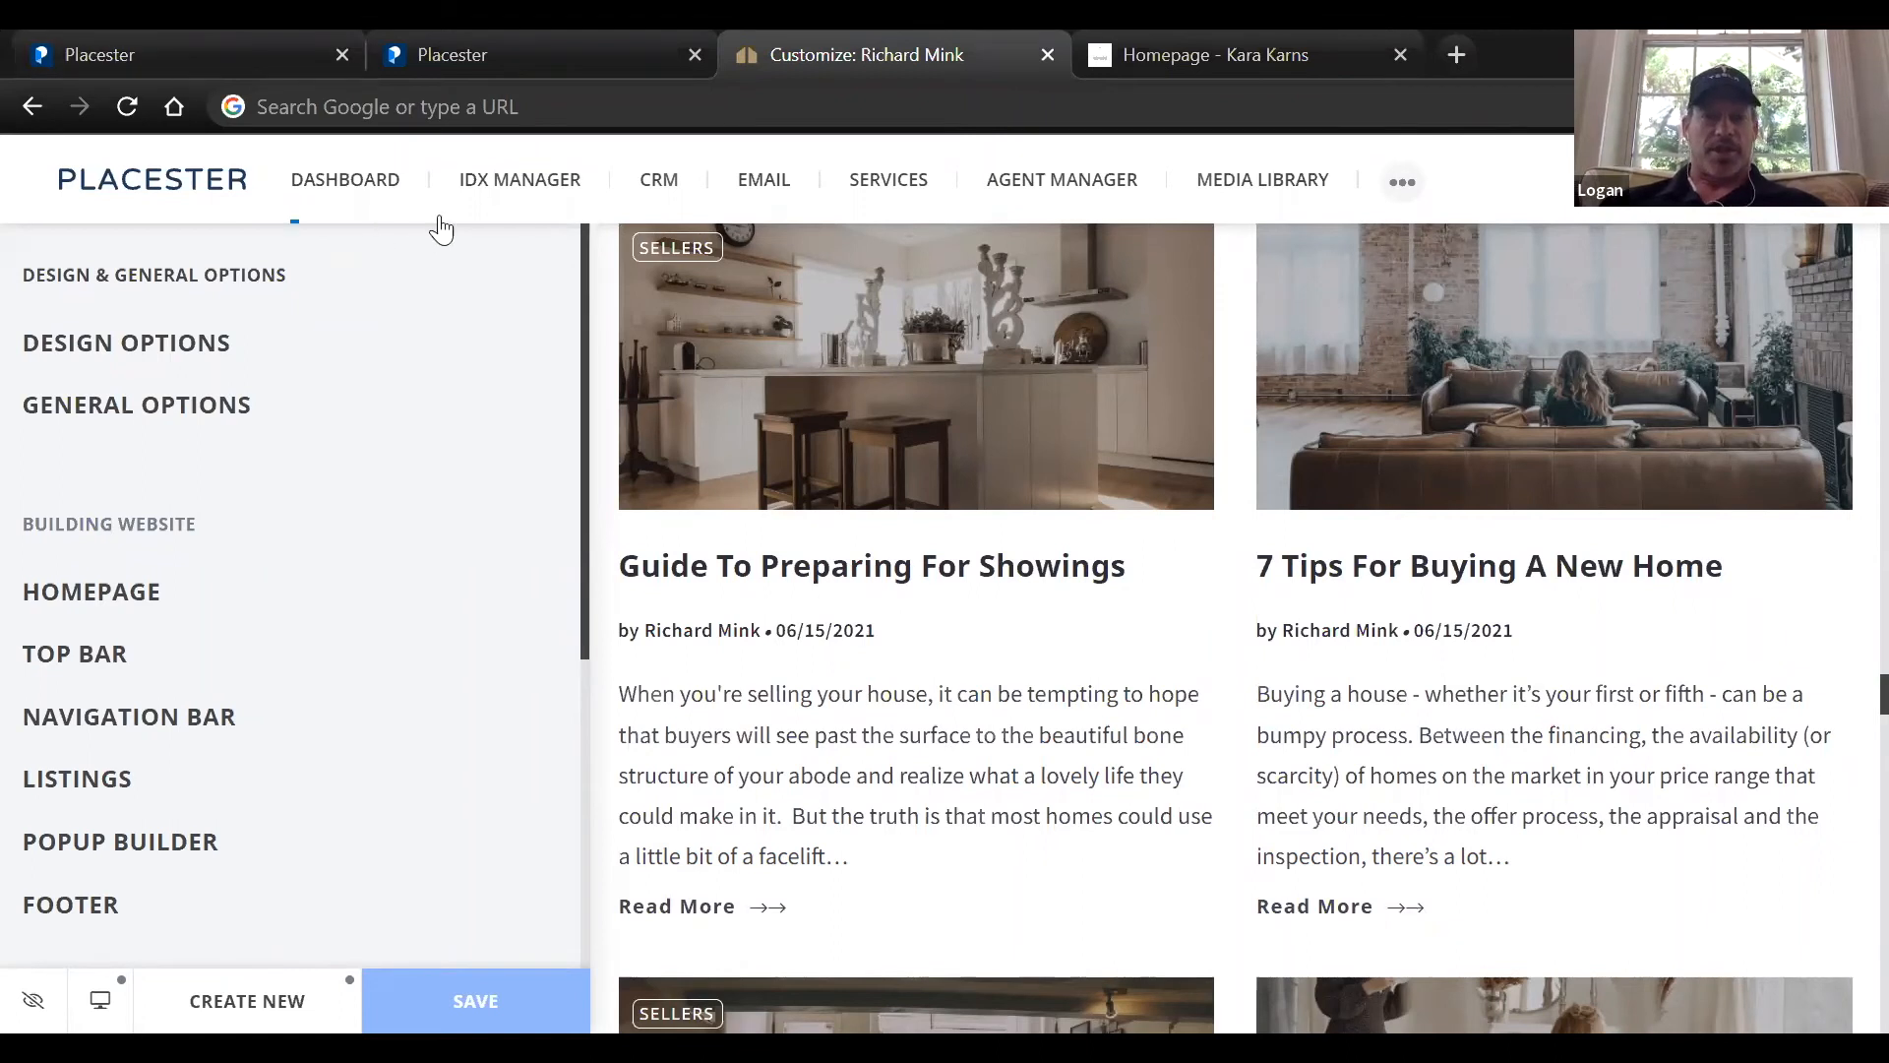
Open the IDX Manager to view the MLS contracts, and return to the dashboard's list of sites
{"action": "left_click", "coordinate": [519, 186]}
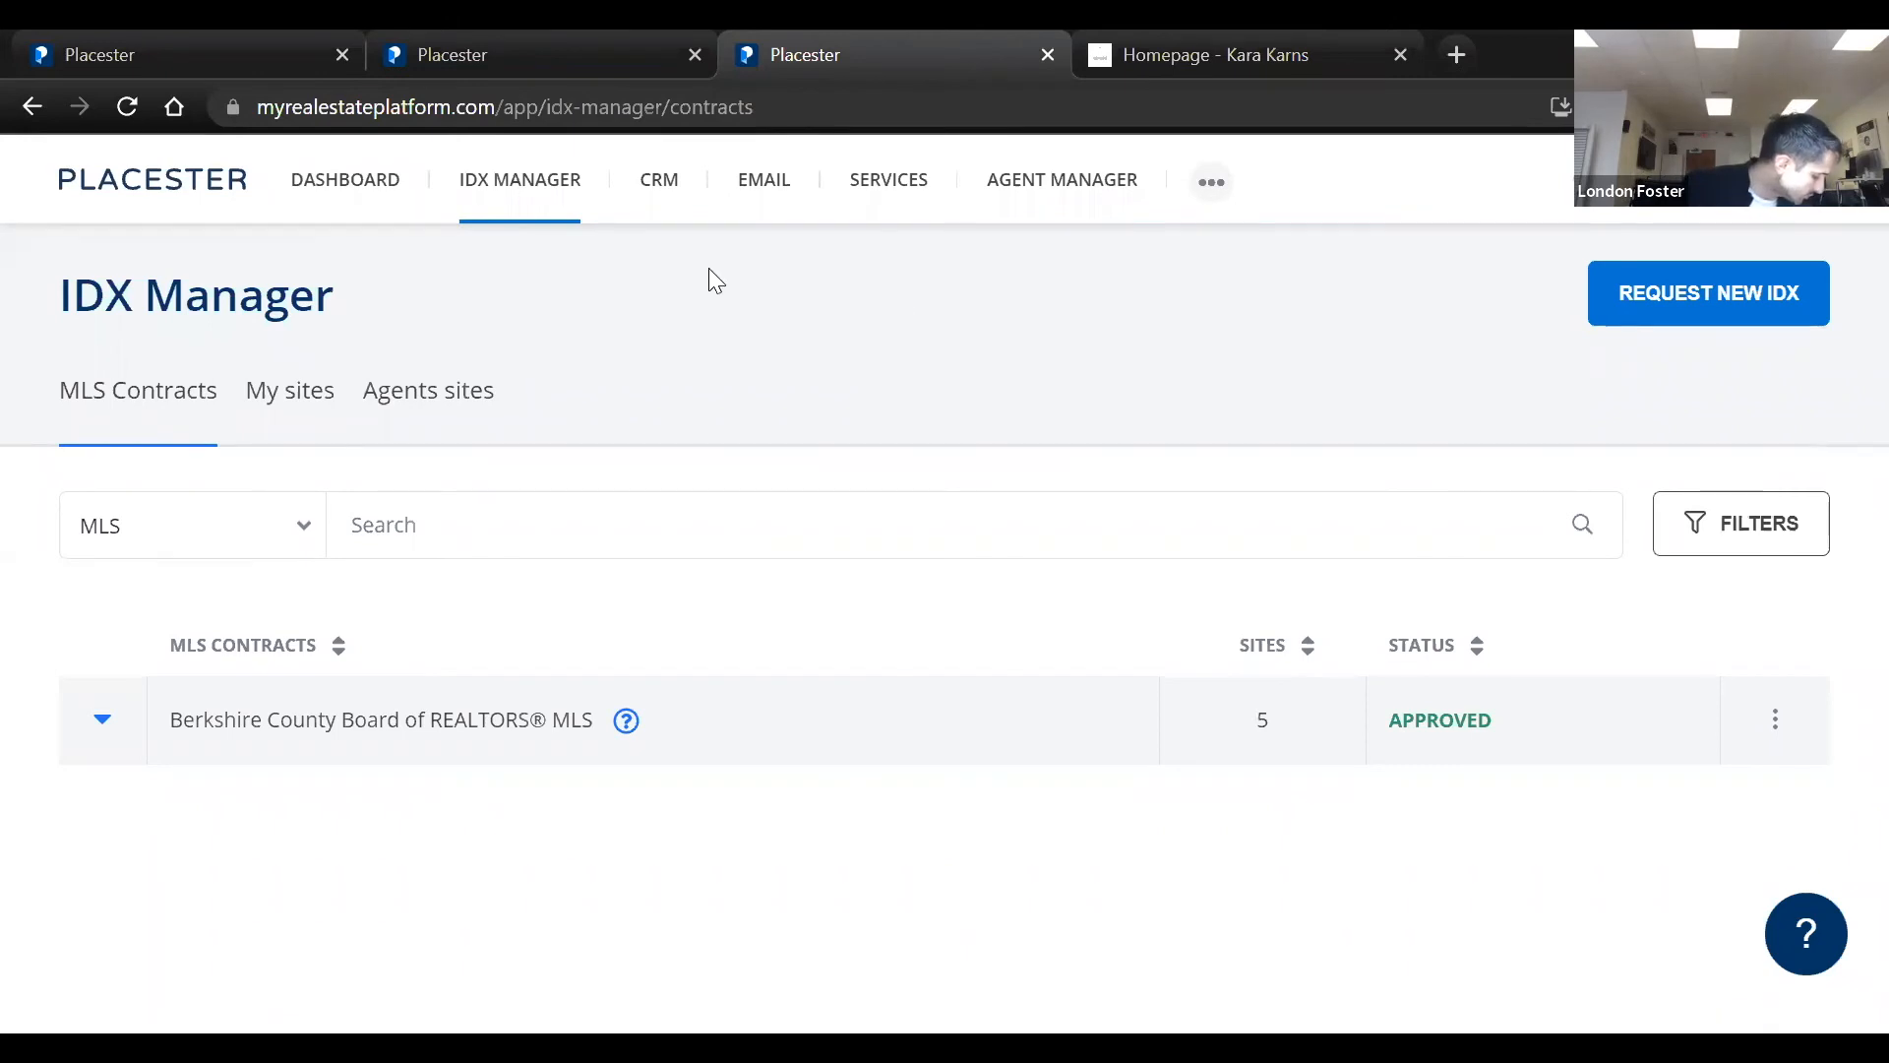
{"action": "left_click", "coordinate": [420, 206]}
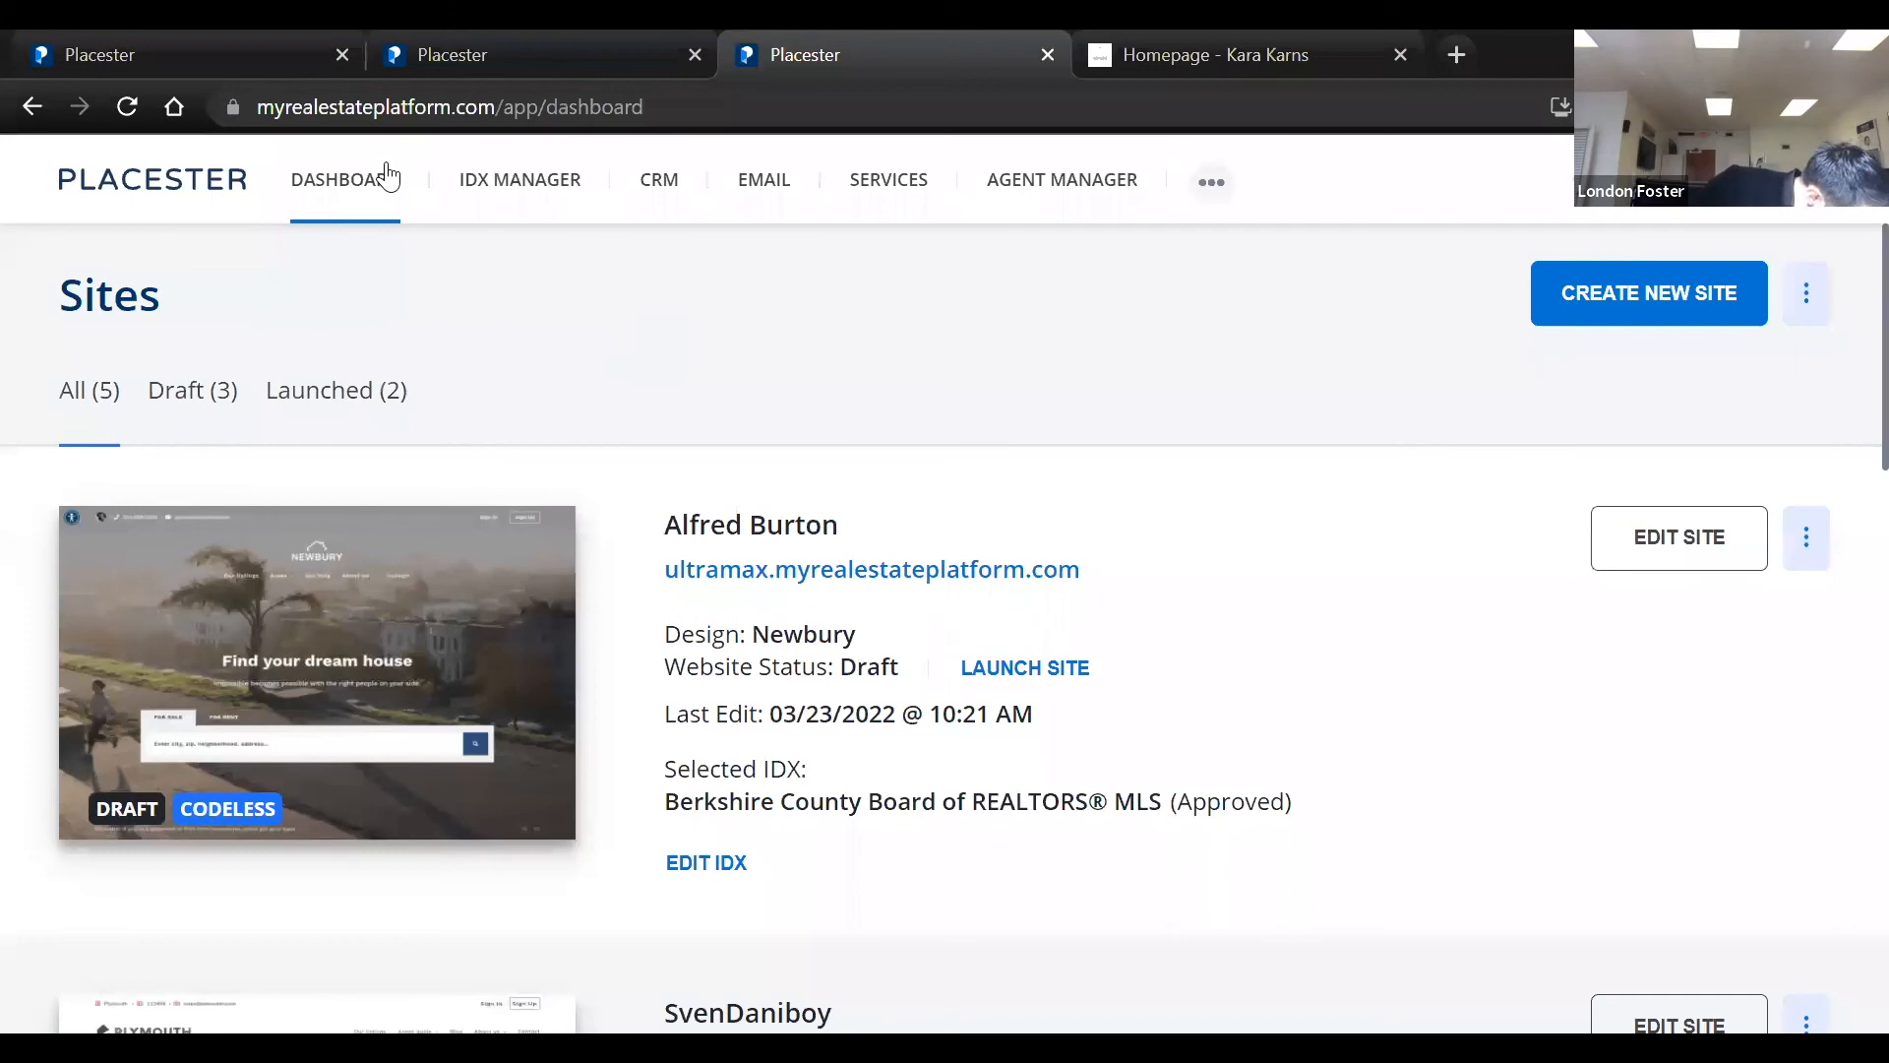
Open the Placester support site's home page at support.placester.com and point out its address
{"action": "left_click", "coordinate": [394, 106]}
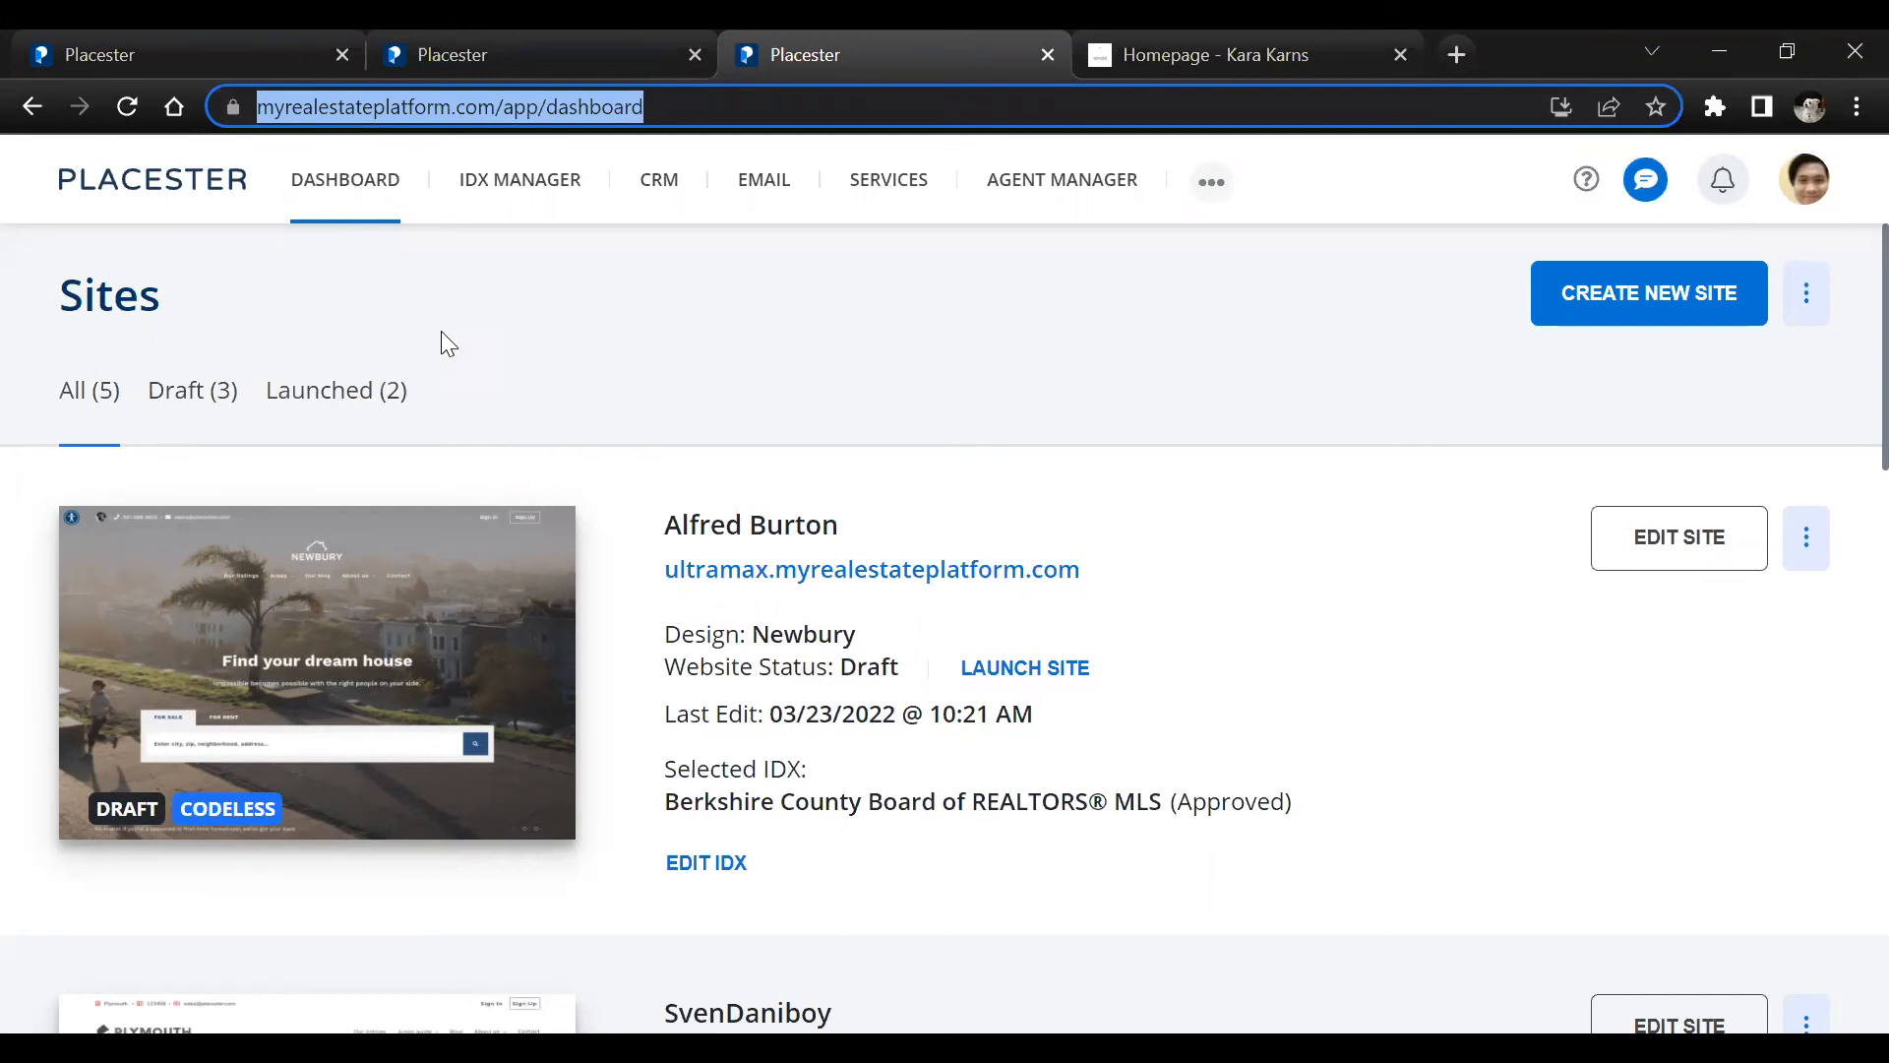
{"action": "type", "text": "sup"}
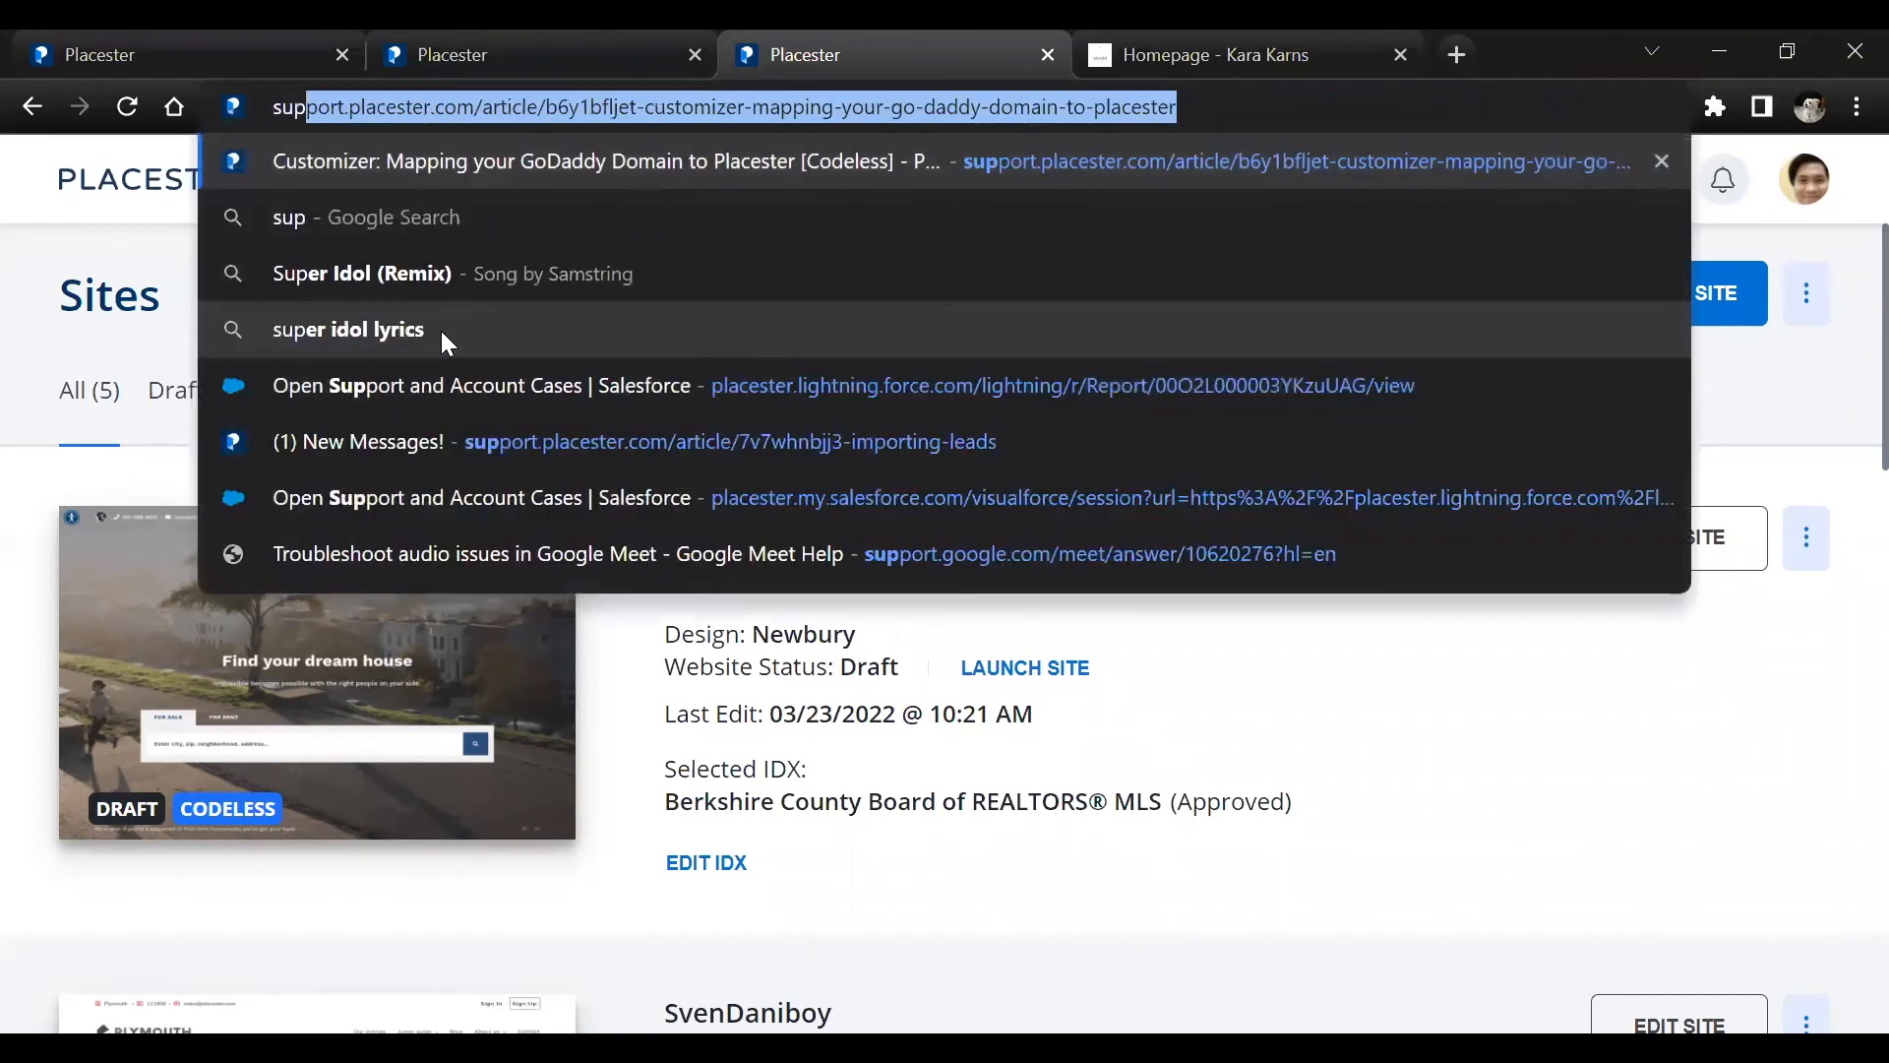
{"action": "key", "text": "Return"}
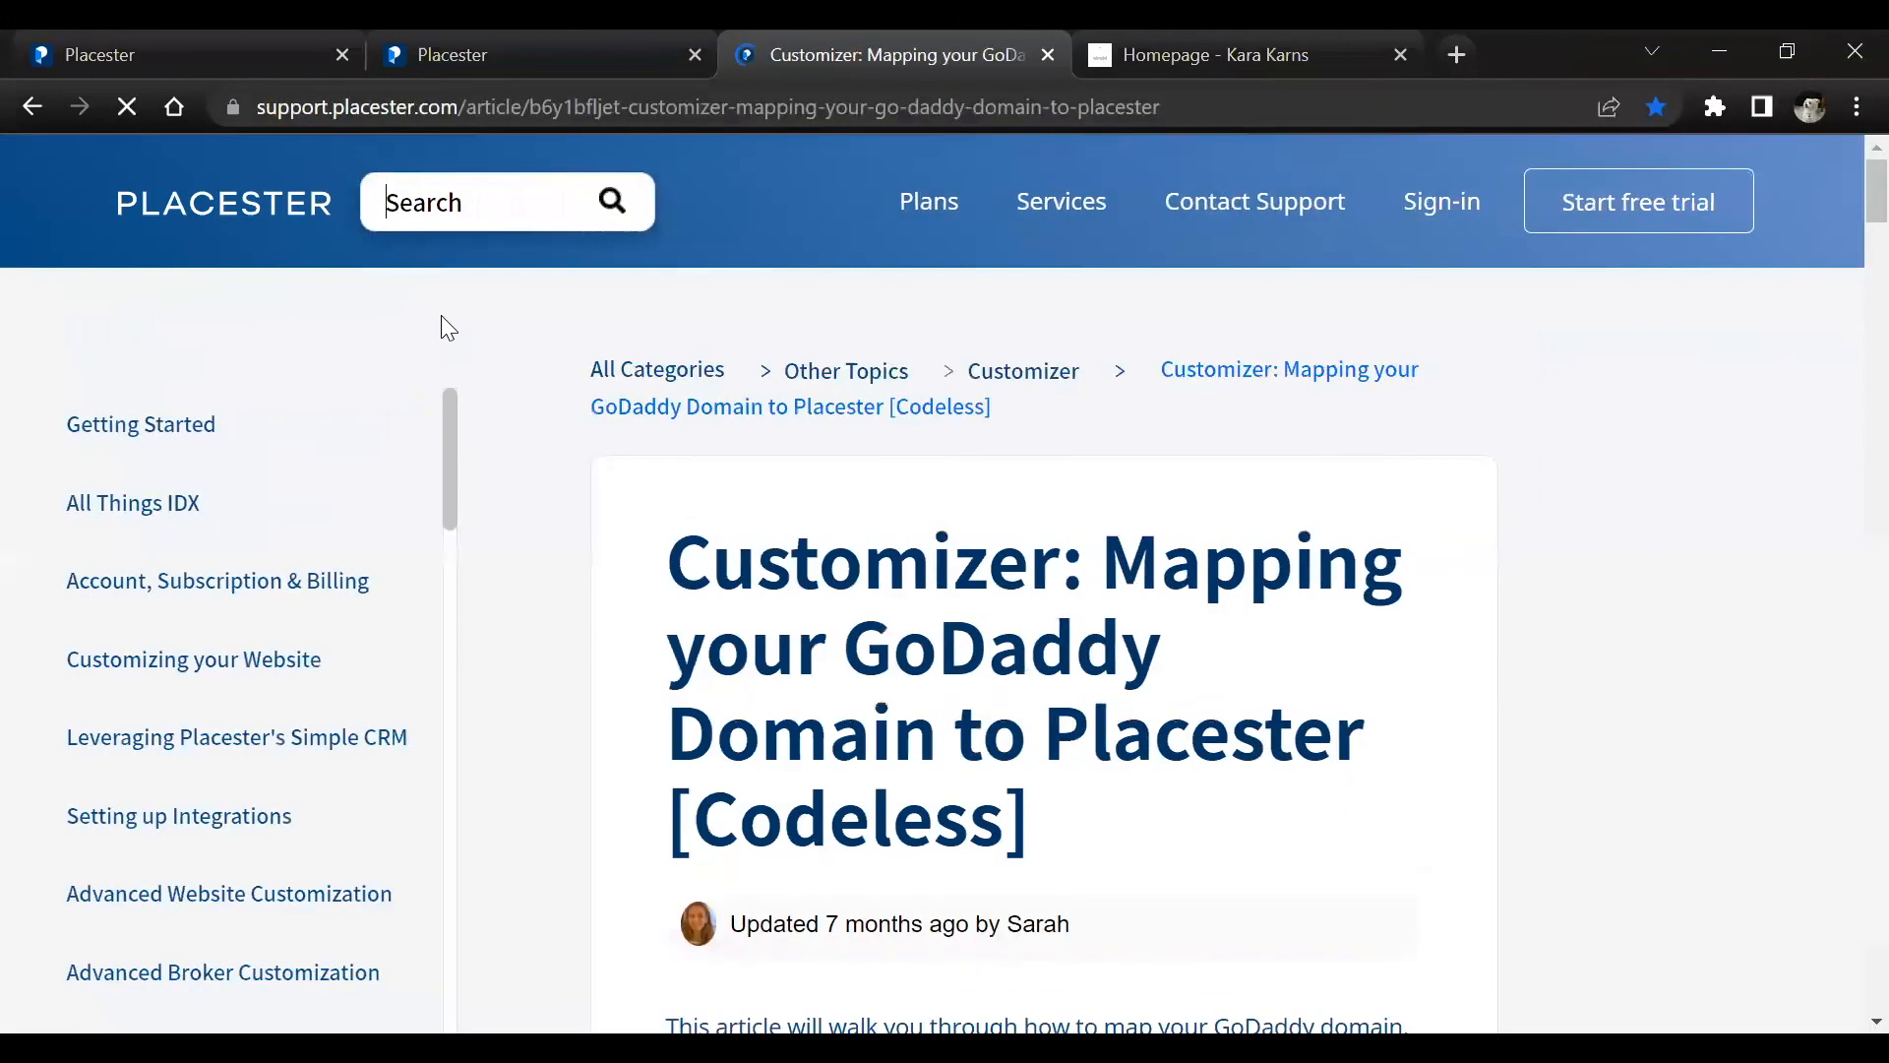
{"action": "left_click", "coordinate": [226, 211]}
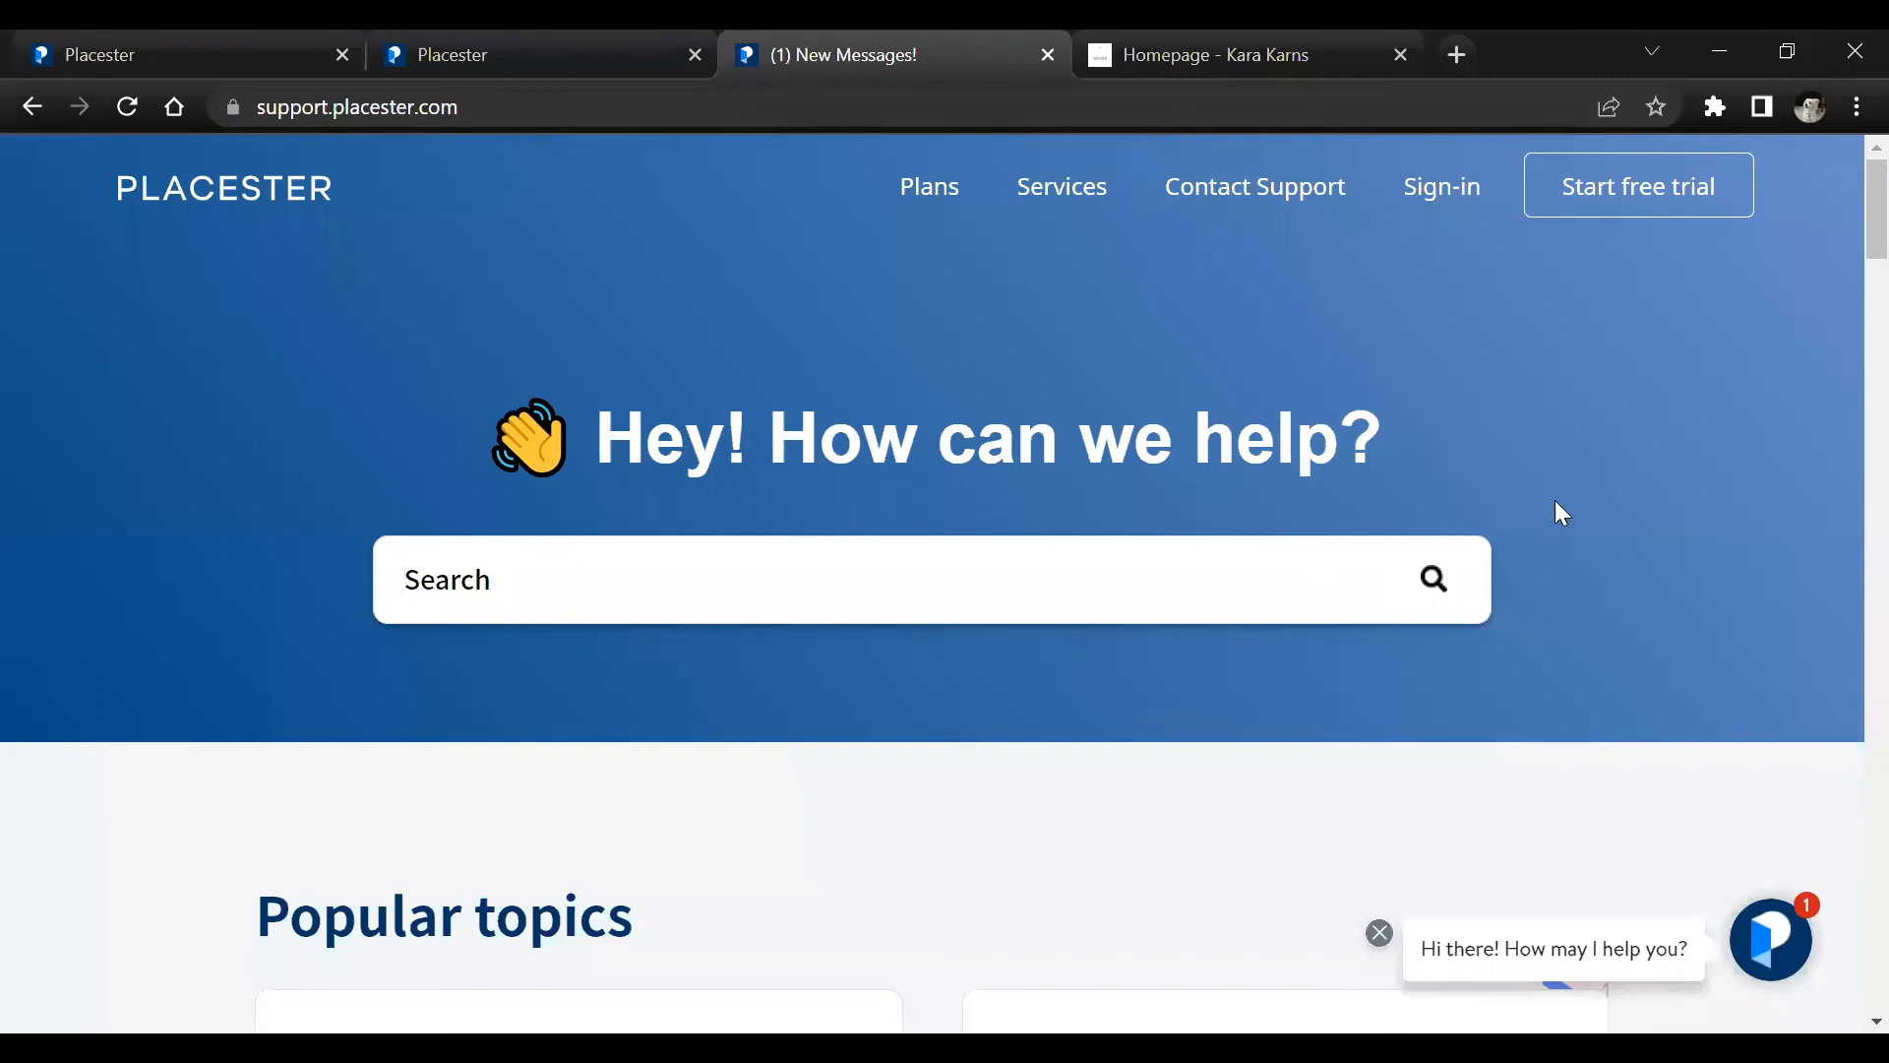
{"action": "left_click", "coordinate": [313, 108]}
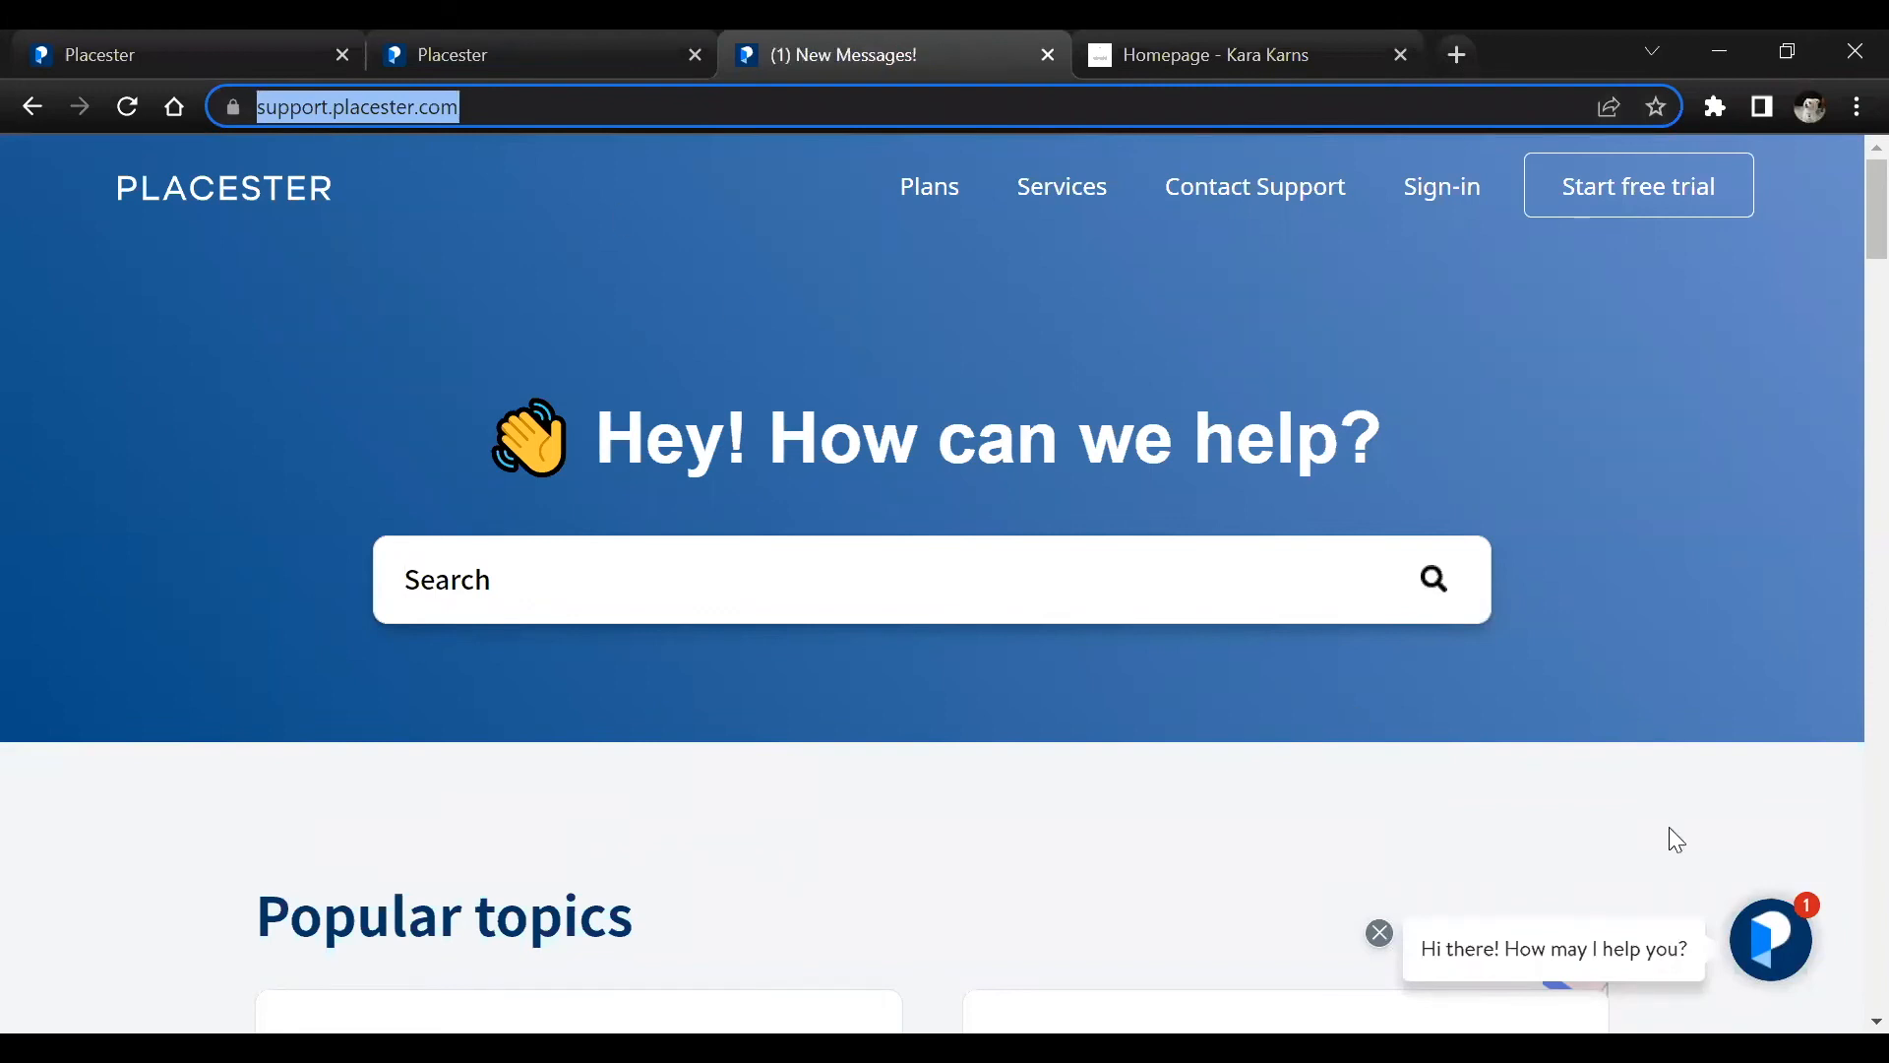
{"action": "left_click", "coordinate": [1529, 425]}
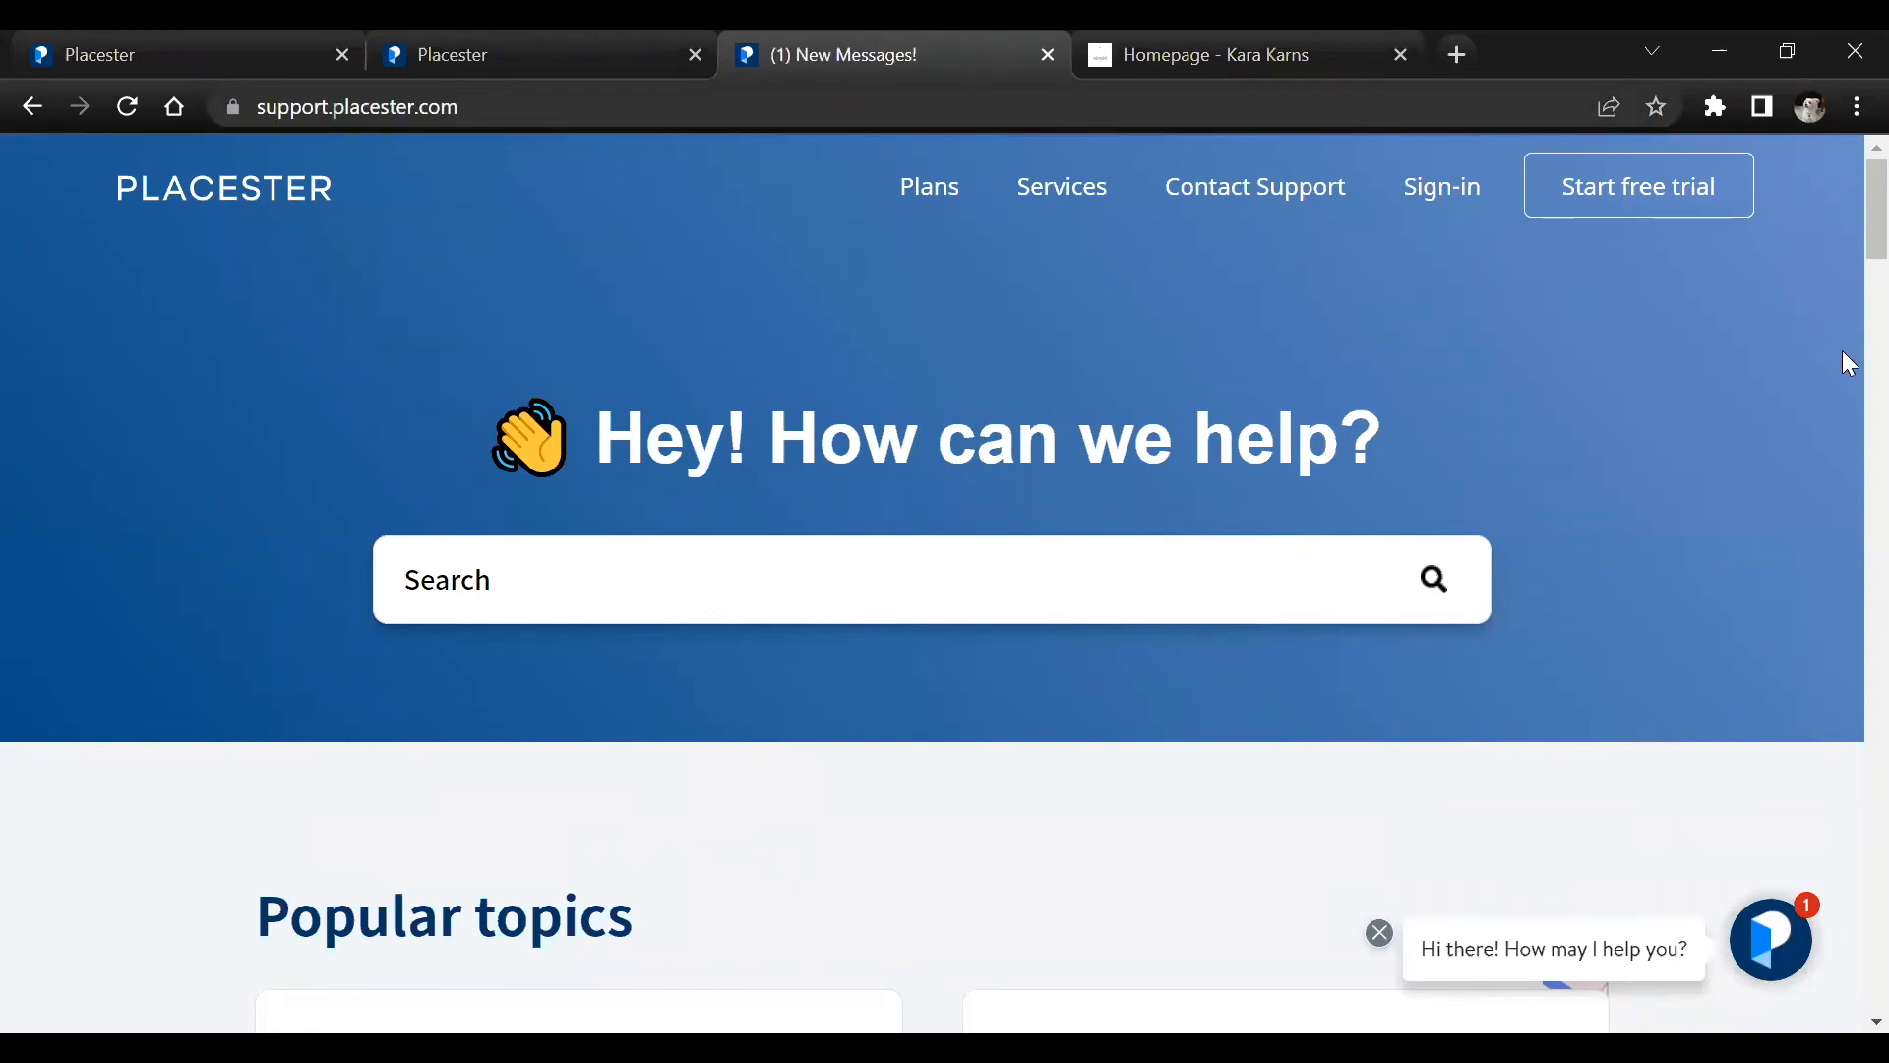
Search the support knowledge base for "featur", look over the suggested articles, and clear the search
{"action": "scroll", "coordinate": [1842, 229], "scroll_direction": "down", "scroll_amount": 2}
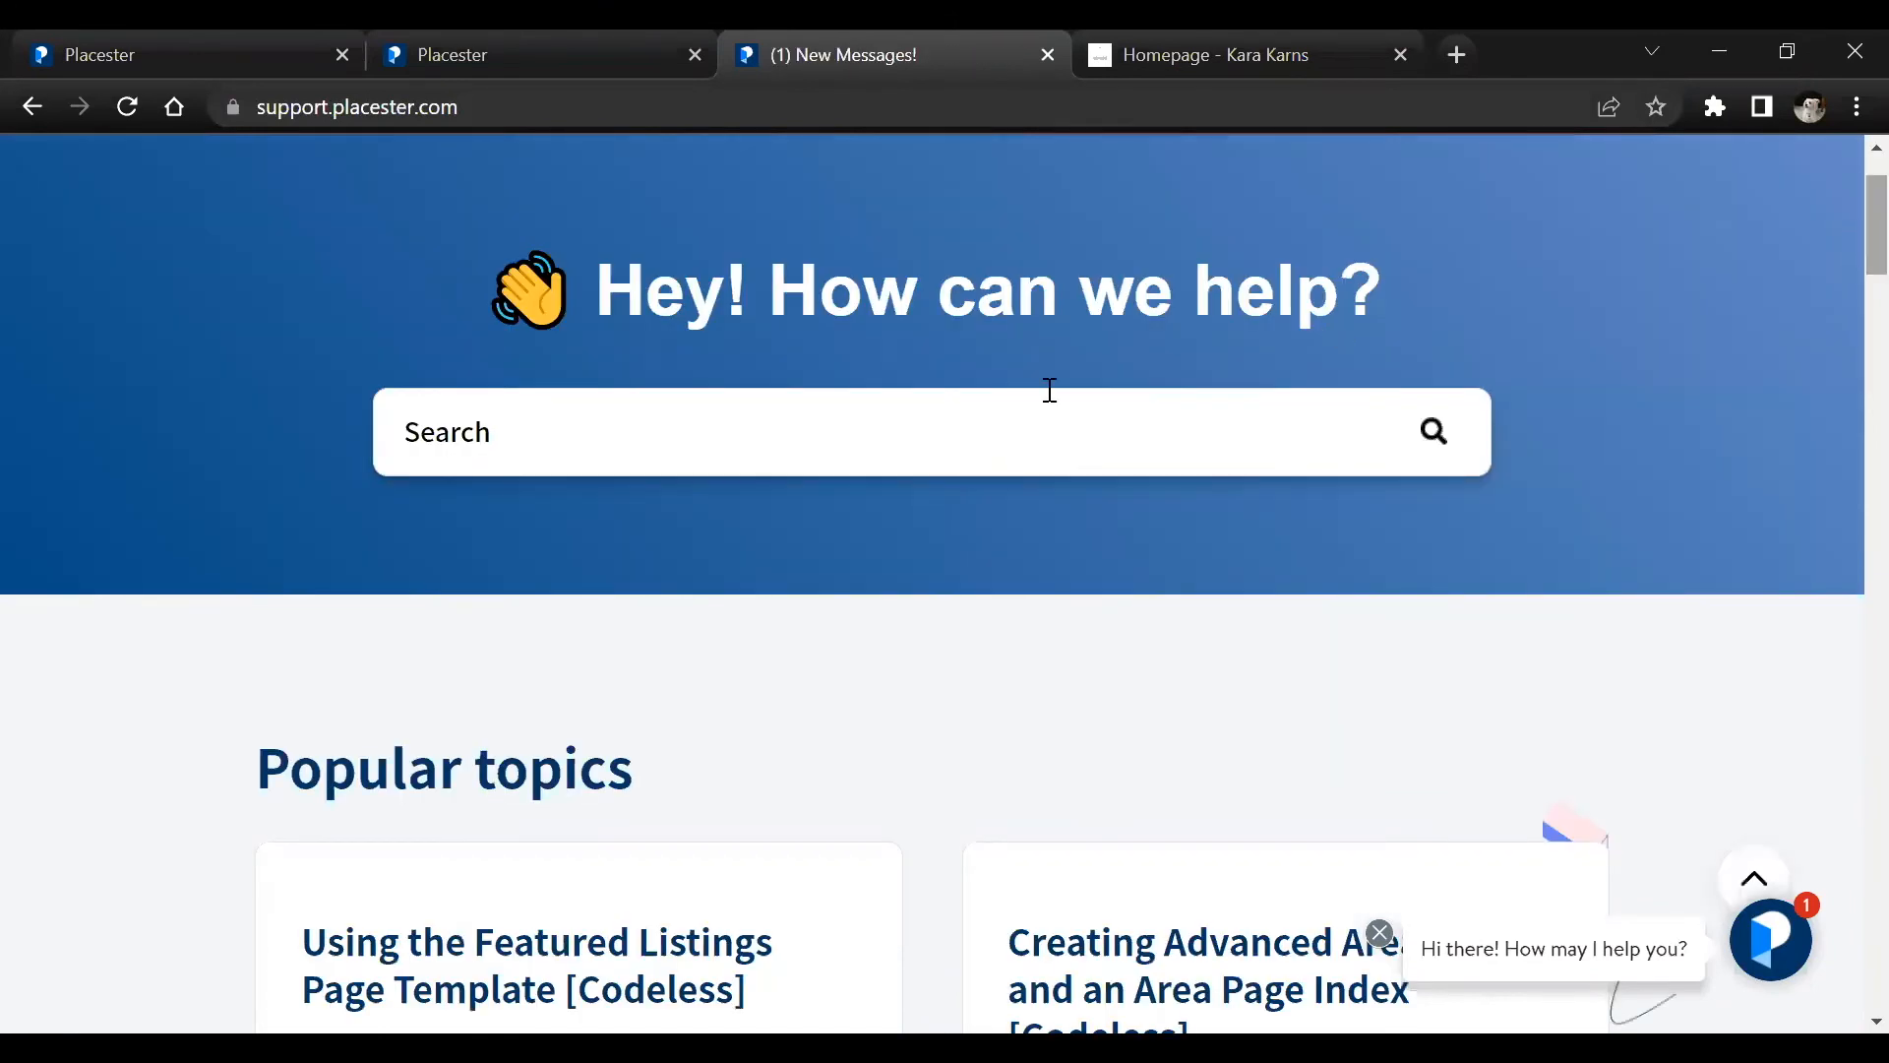
{"action": "left_click", "coordinate": [982, 443]}
{"action": "type", "text": "blog po"}
{"action": "key", "text": "BackSpace"}
{"action": "key", "text": "BackSpace"}
{"action": "key", "text": "BackSpace"}
{"action": "key", "text": "BackSpace"}
{"action": "key", "text": "BackSpace"}
{"action": "key", "text": "BackSpace"}
{"action": "key", "text": "BackSpace"}
{"action": "type", "text": "featured"}
{"action": "key", "text": "BackSpace"}
{"action": "key", "text": "BackSpace"}
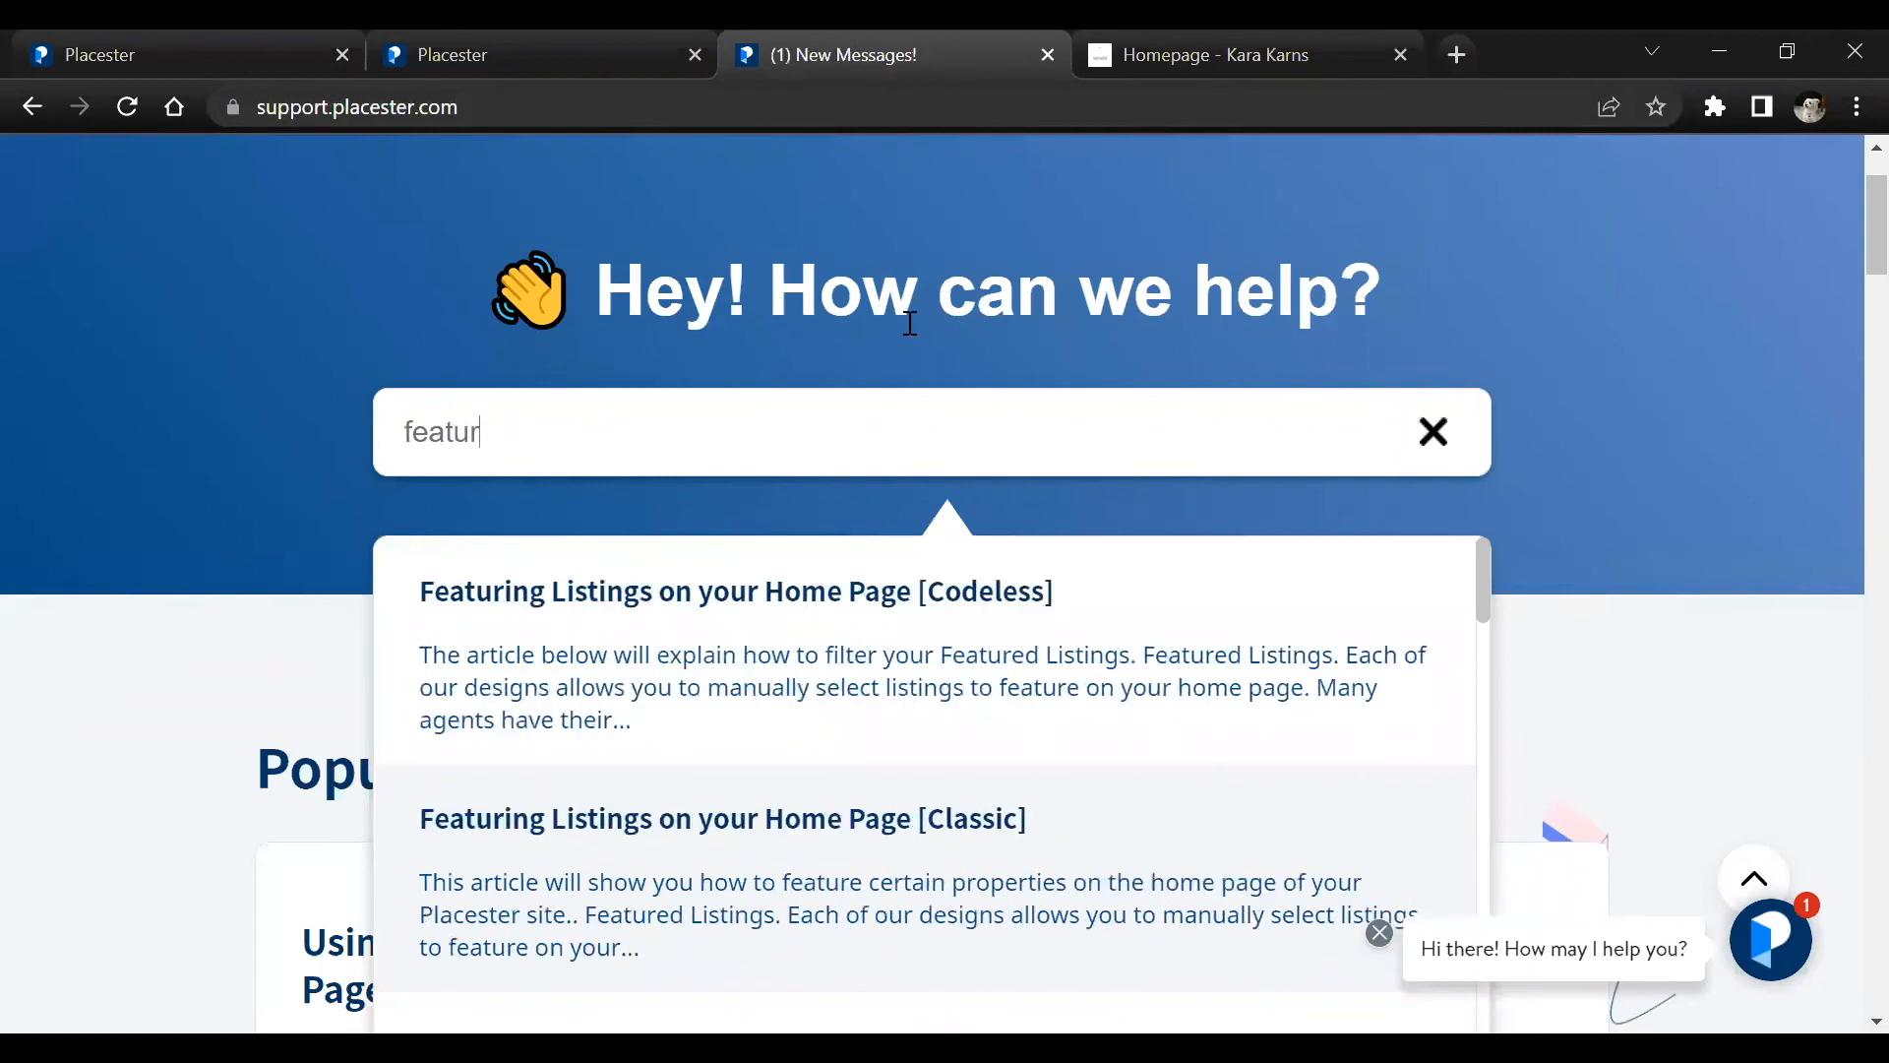
{"action": "scroll", "coordinate": [907, 638], "scroll_direction": "down", "scroll_amount": 1}
{"action": "scroll", "coordinate": [907, 639], "scroll_direction": "up", "scroll_amount": 1}
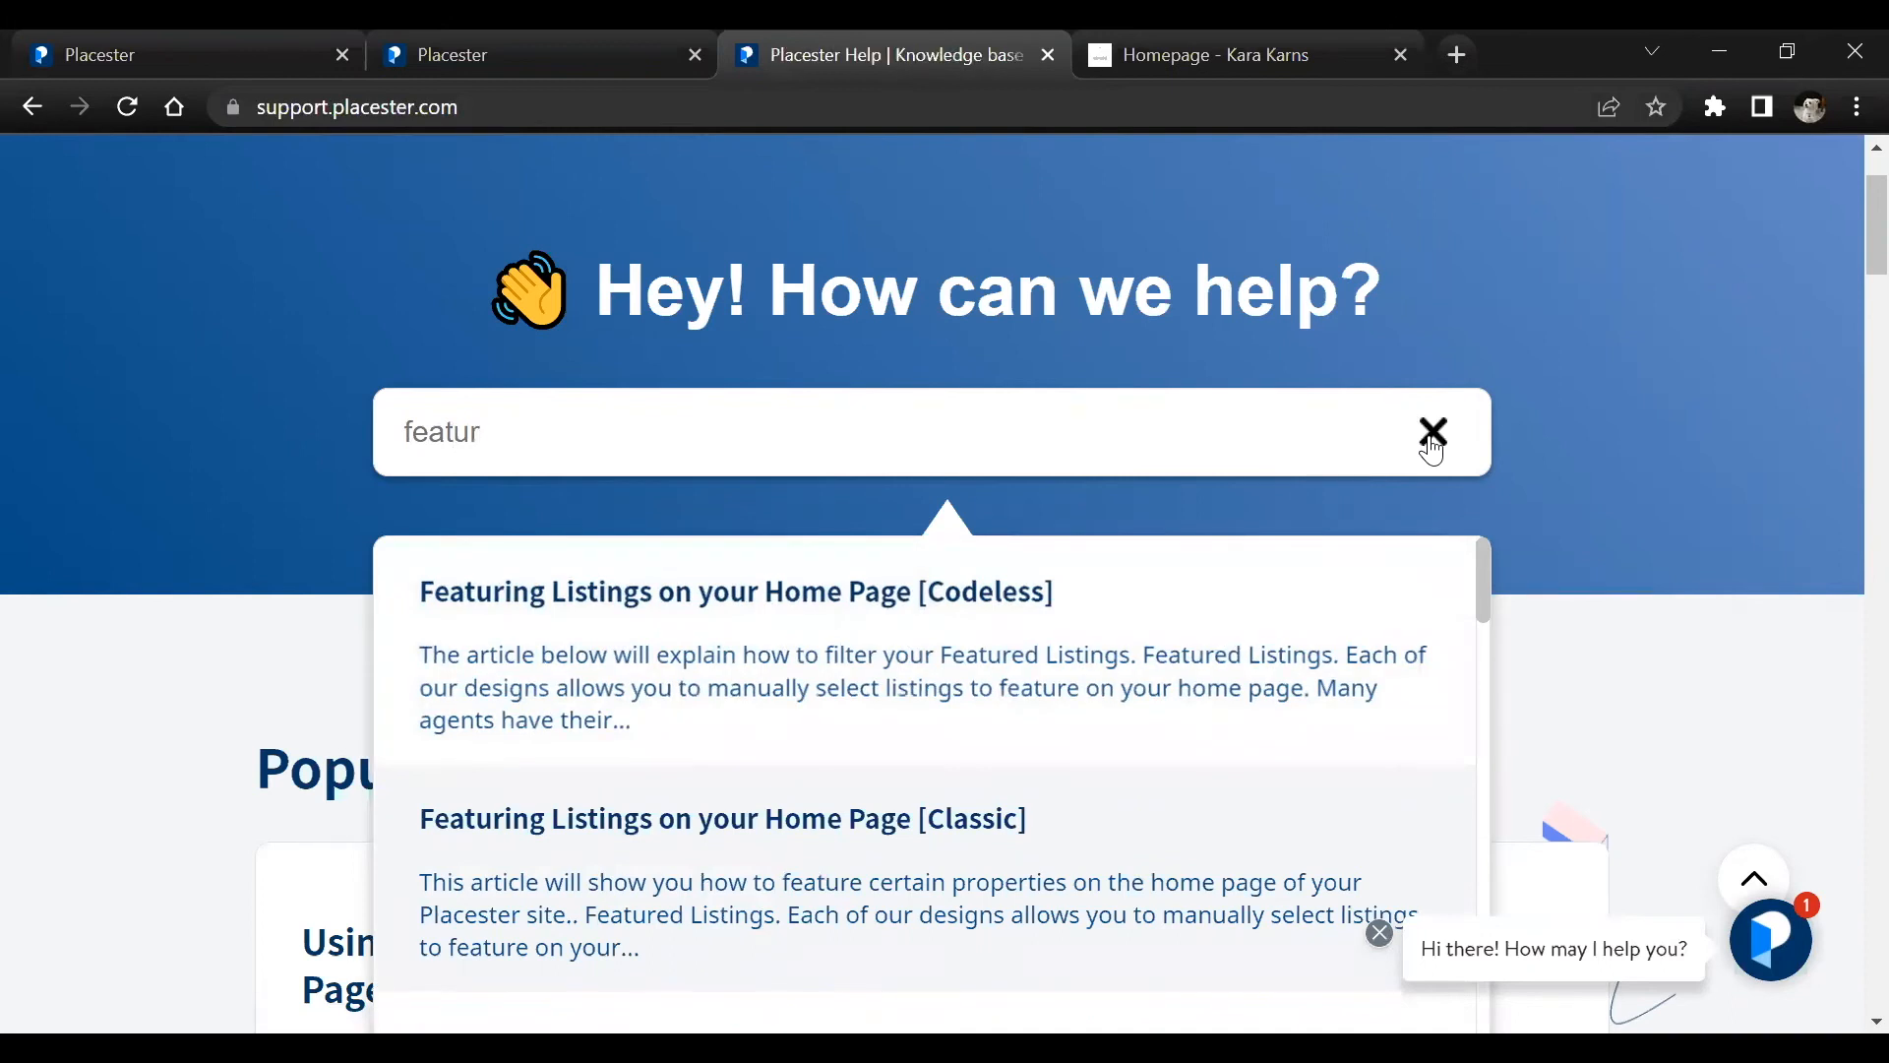
{"action": "left_click", "coordinate": [1432, 433]}
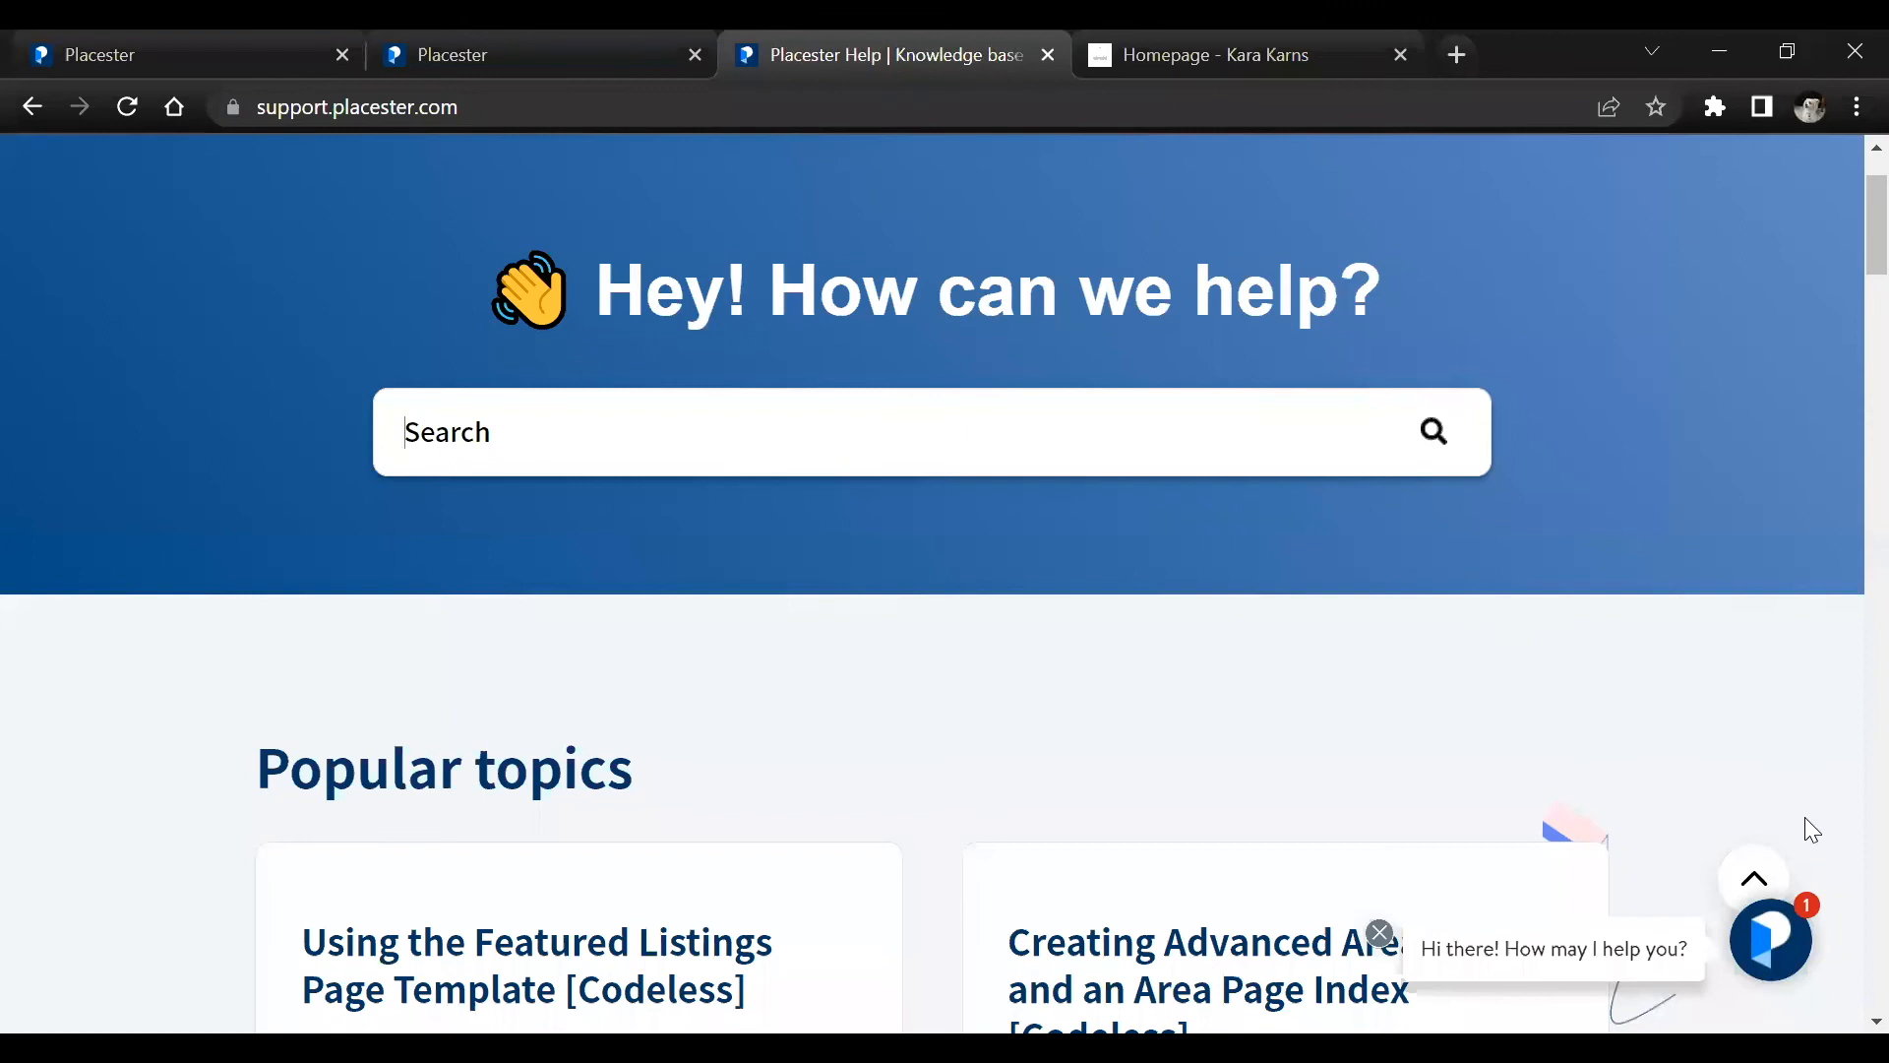
Try drafting a "test" reply under the Other topic in the Placester-bot chat, and close the chat
{"action": "scroll", "coordinate": [1805, 816], "scroll_direction": "down", "scroll_amount": 1}
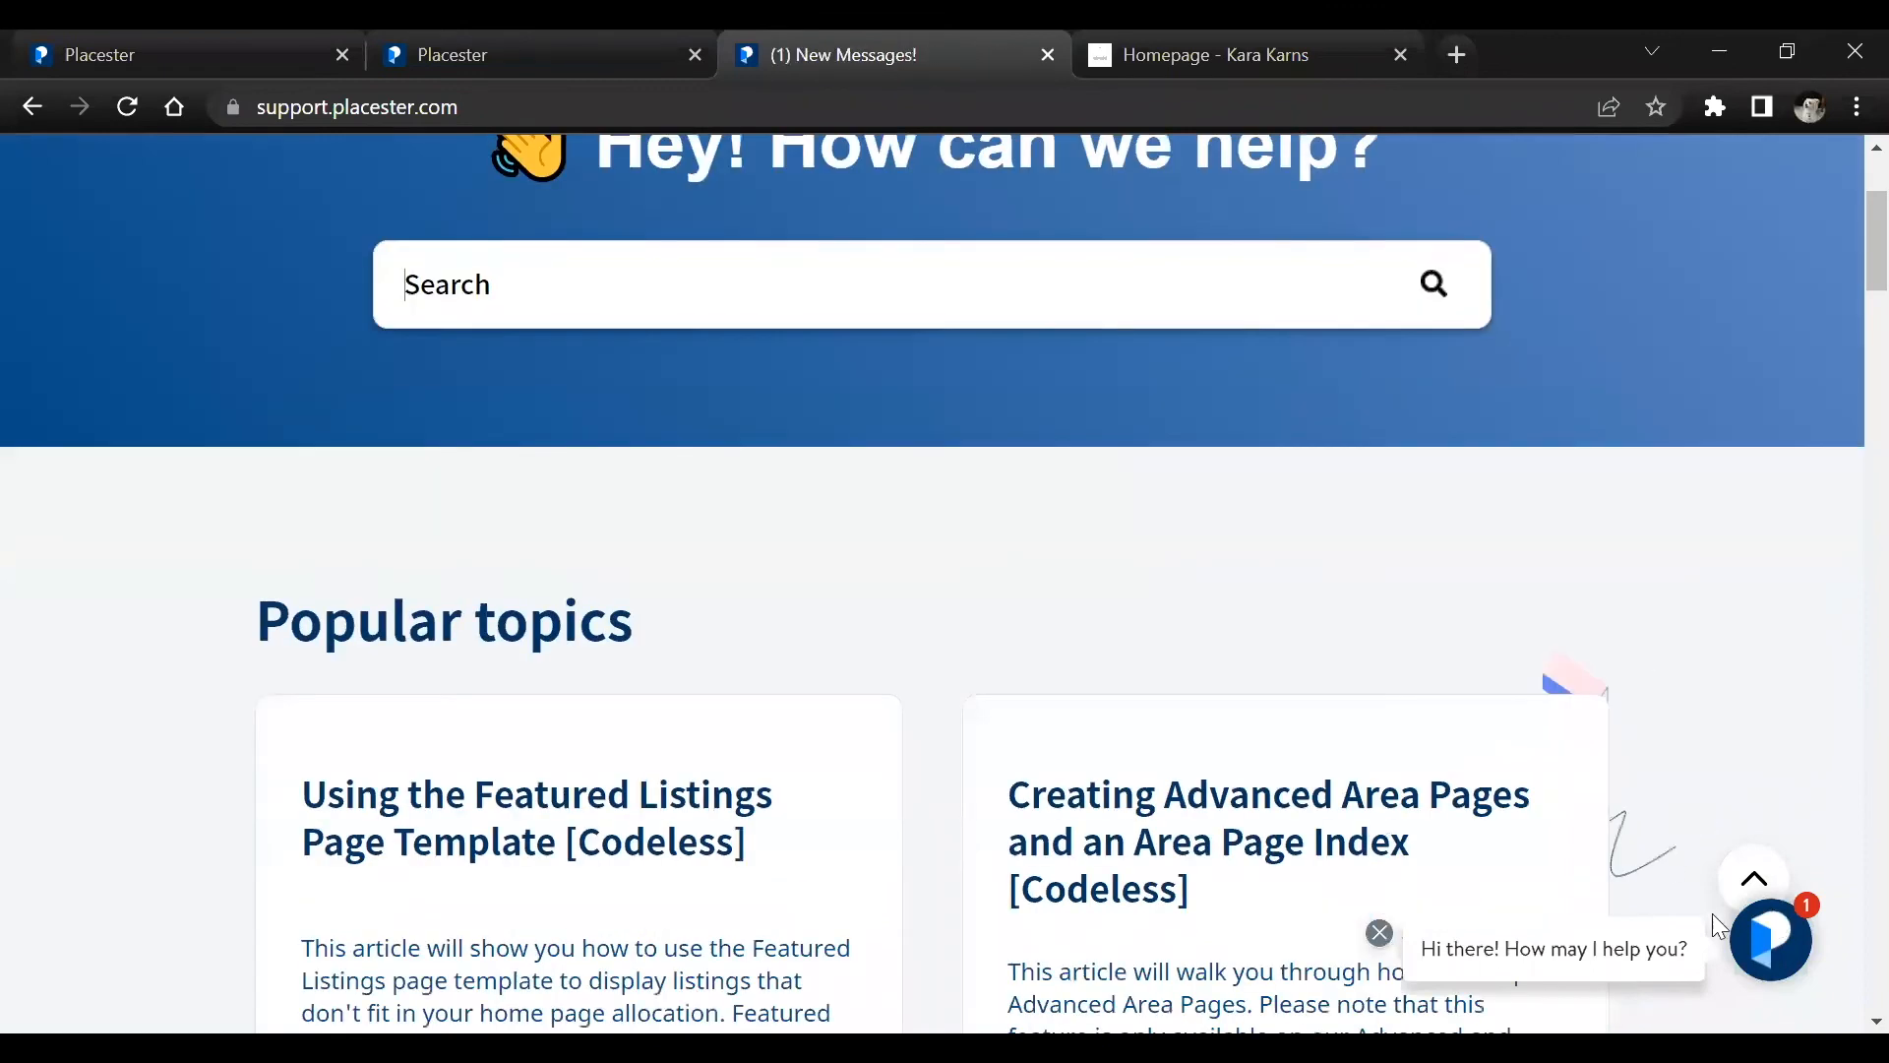
{"action": "left_click", "coordinate": [1776, 943]}
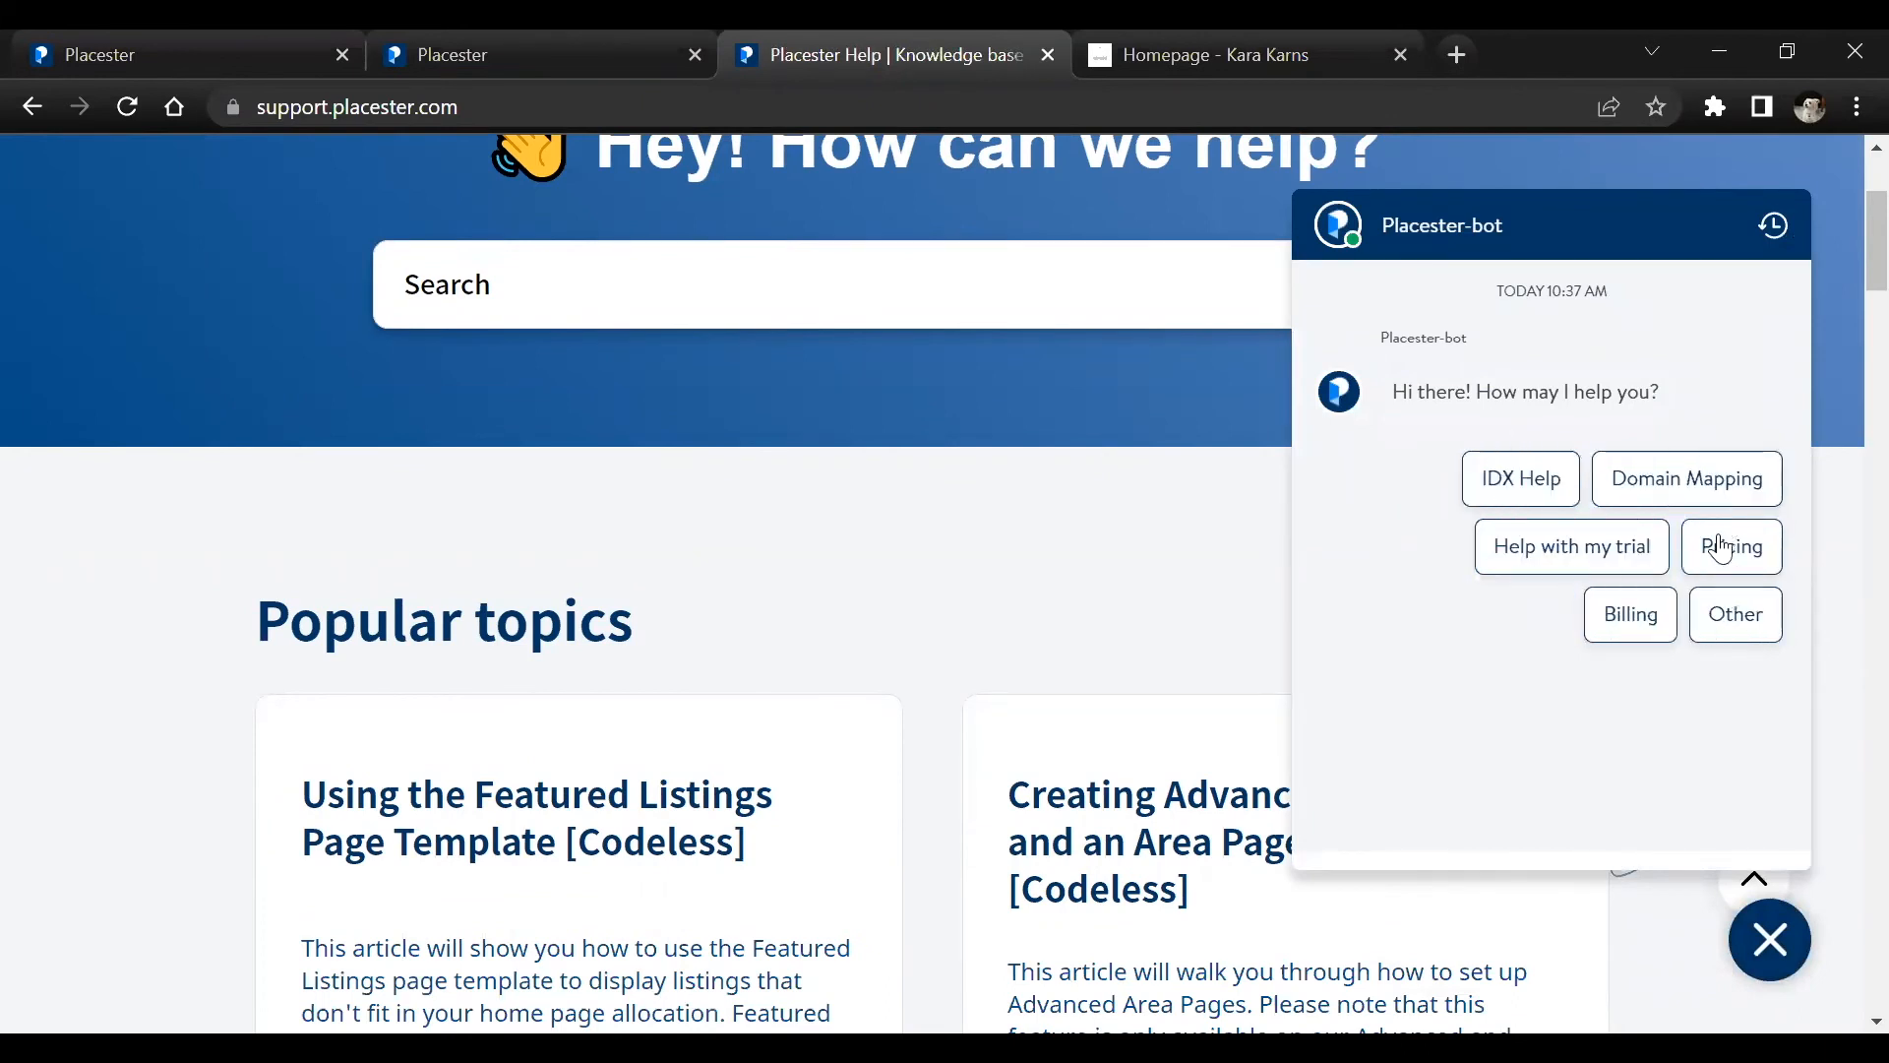
{"action": "left_click", "coordinate": [1736, 616]}
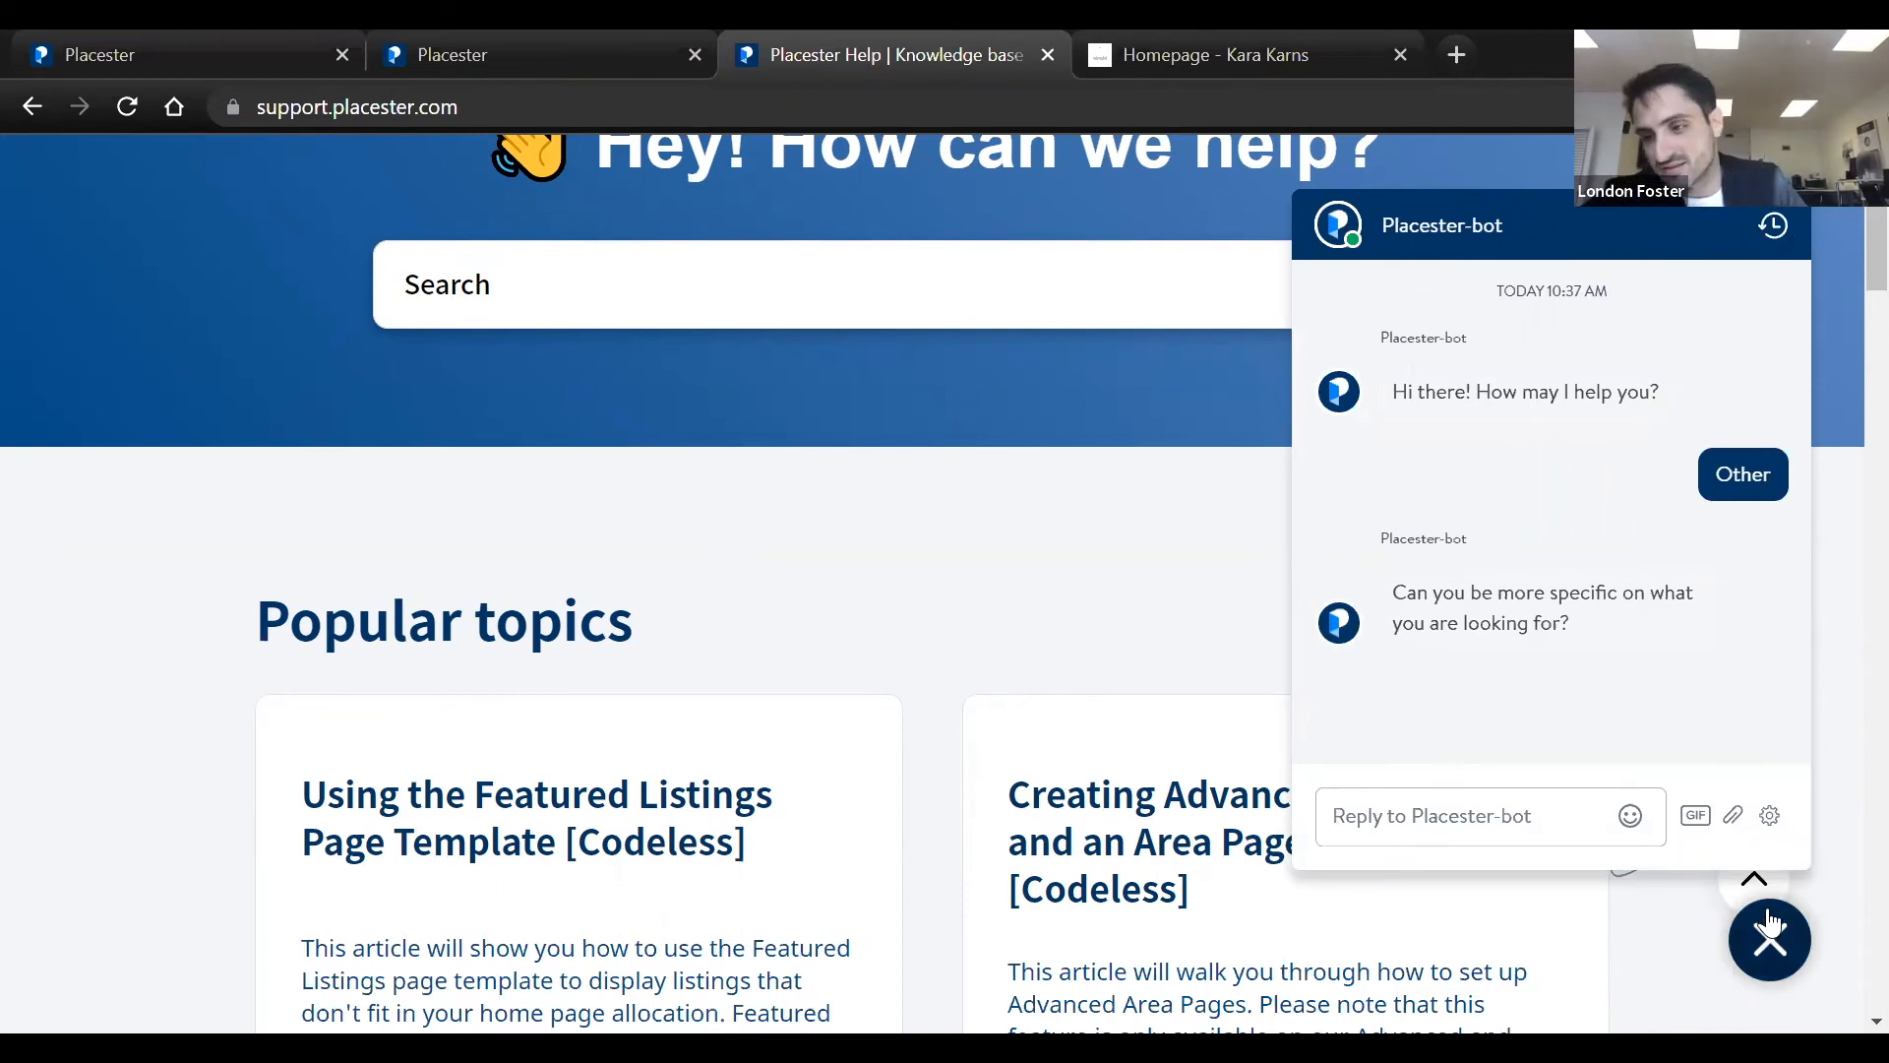
{"action": "type", "text": "test"}
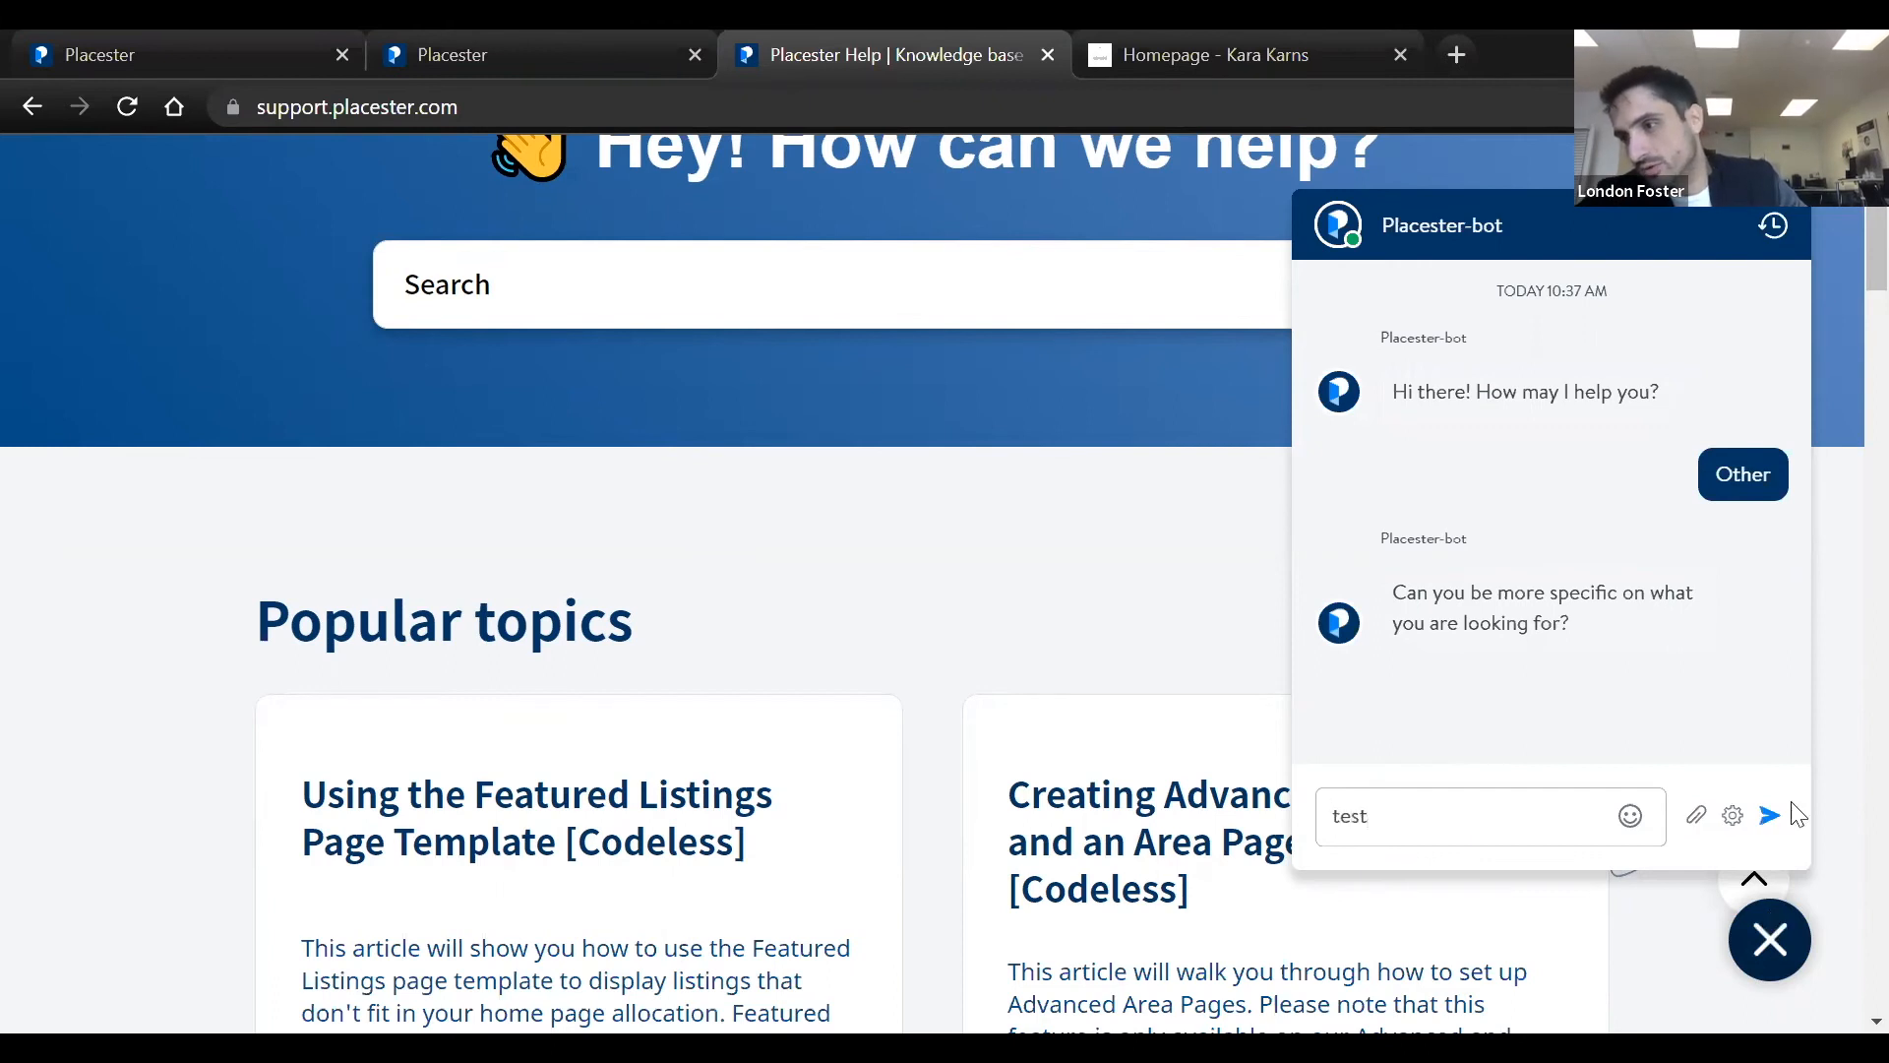
{"action": "key", "text": "BackSpace"}
{"action": "key", "text": "BackSpace"}
{"action": "key", "text": "BackSpace"}
{"action": "key", "text": "BackSpace"}
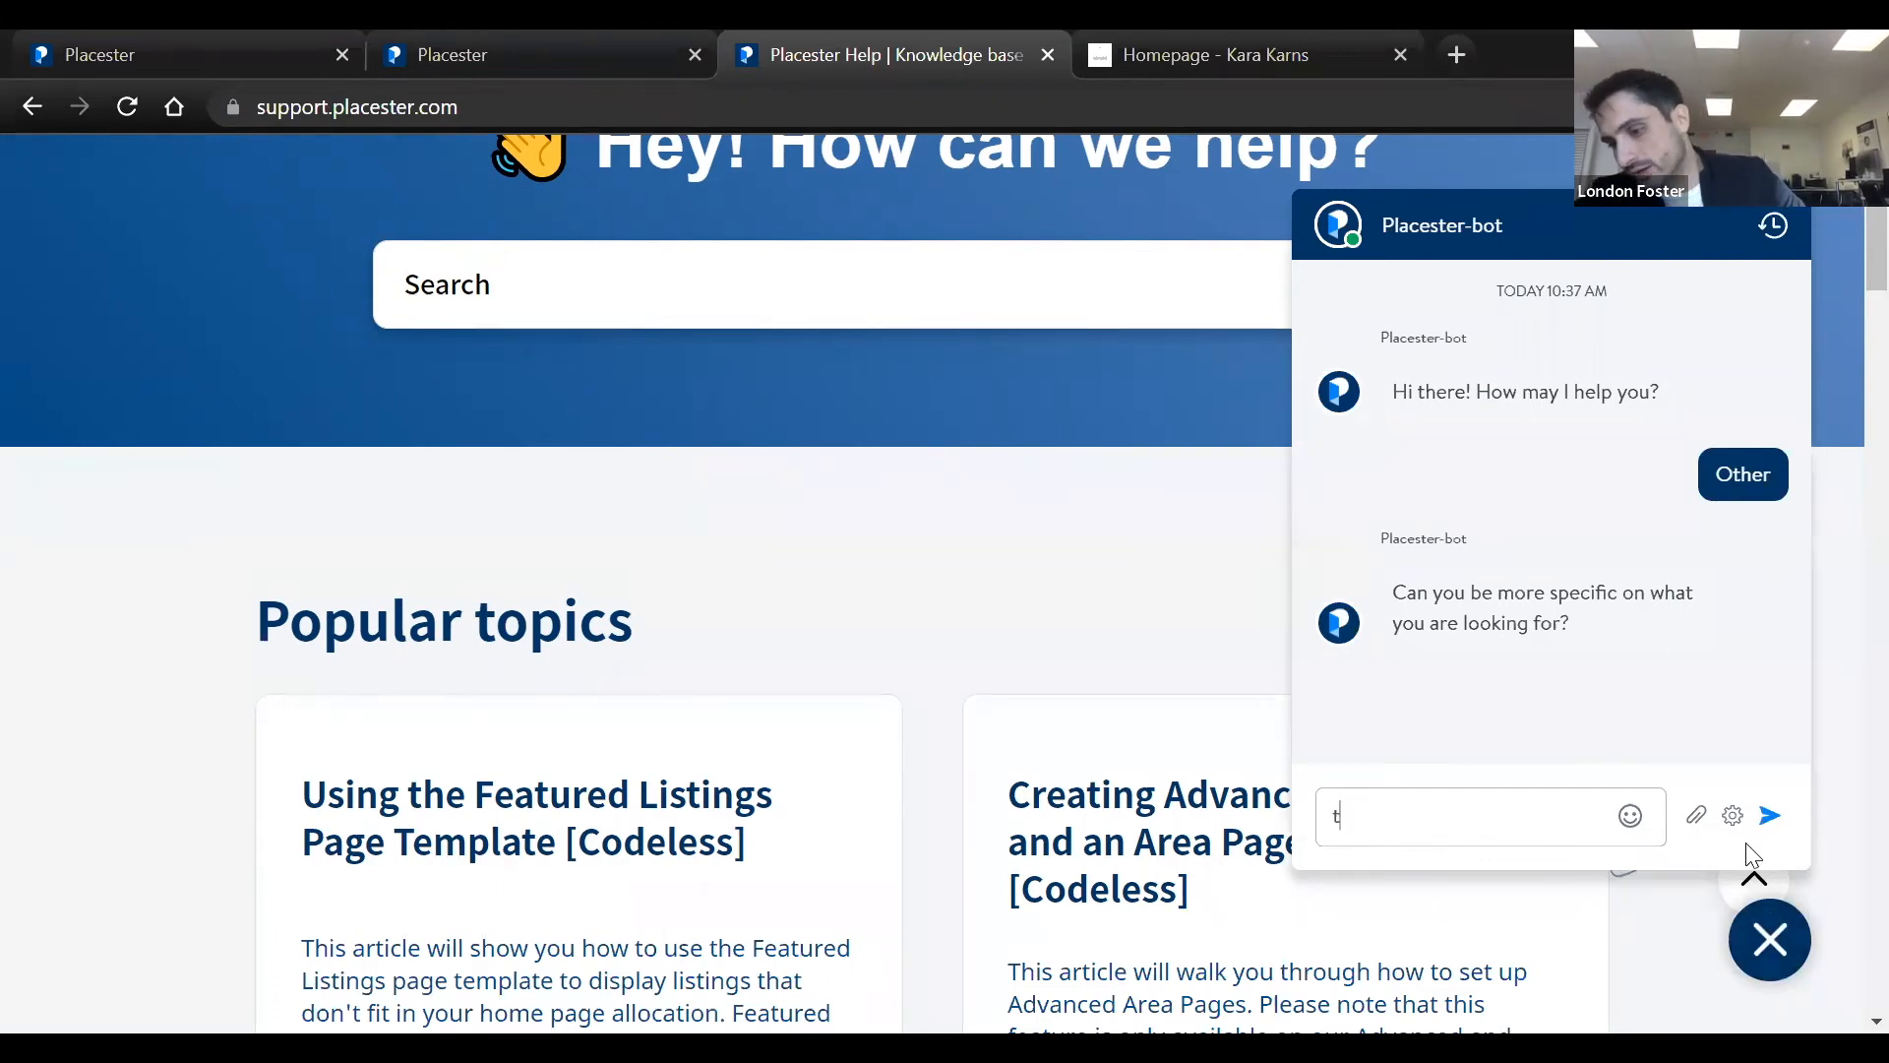
{"action": "left_click", "coordinate": [1756, 952]}
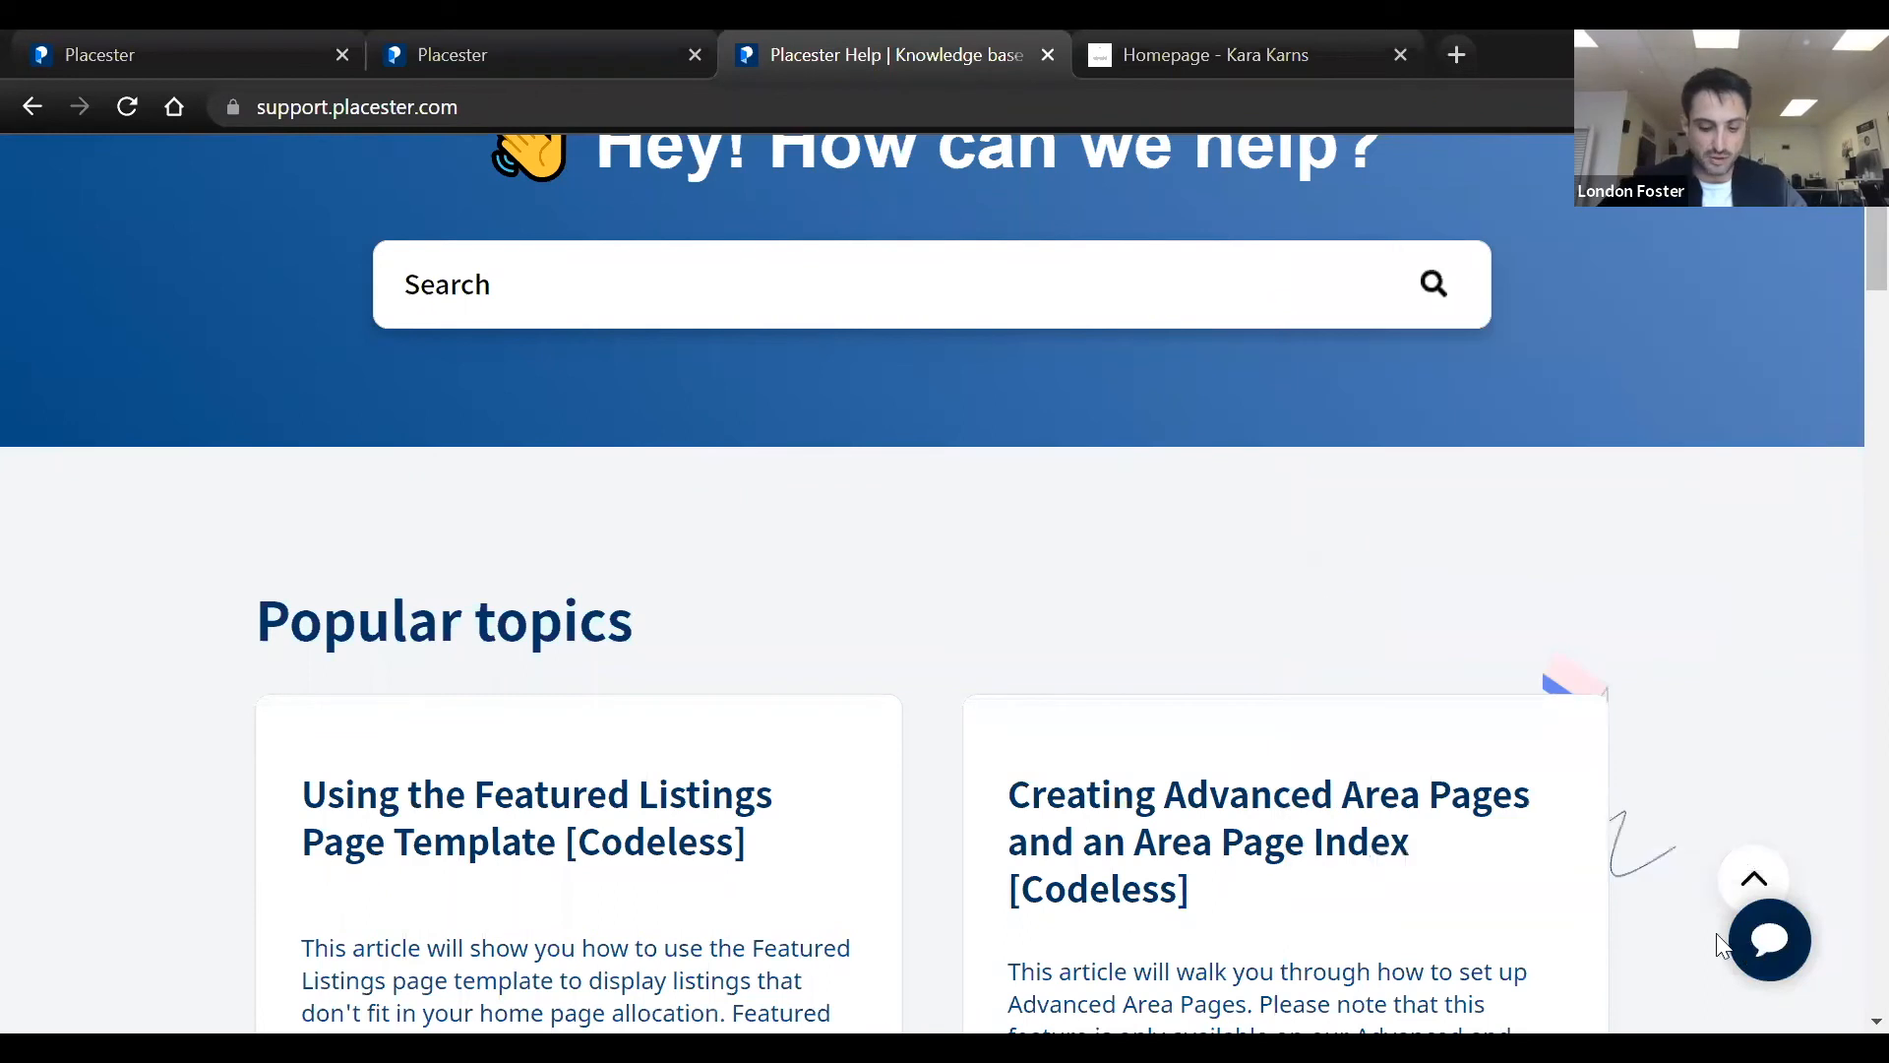
Open the Placester plans page from the support site and examine the plan prices under Monthly Billing
{"action": "scroll", "coordinate": [1039, 588], "scroll_direction": "up", "scroll_amount": 3}
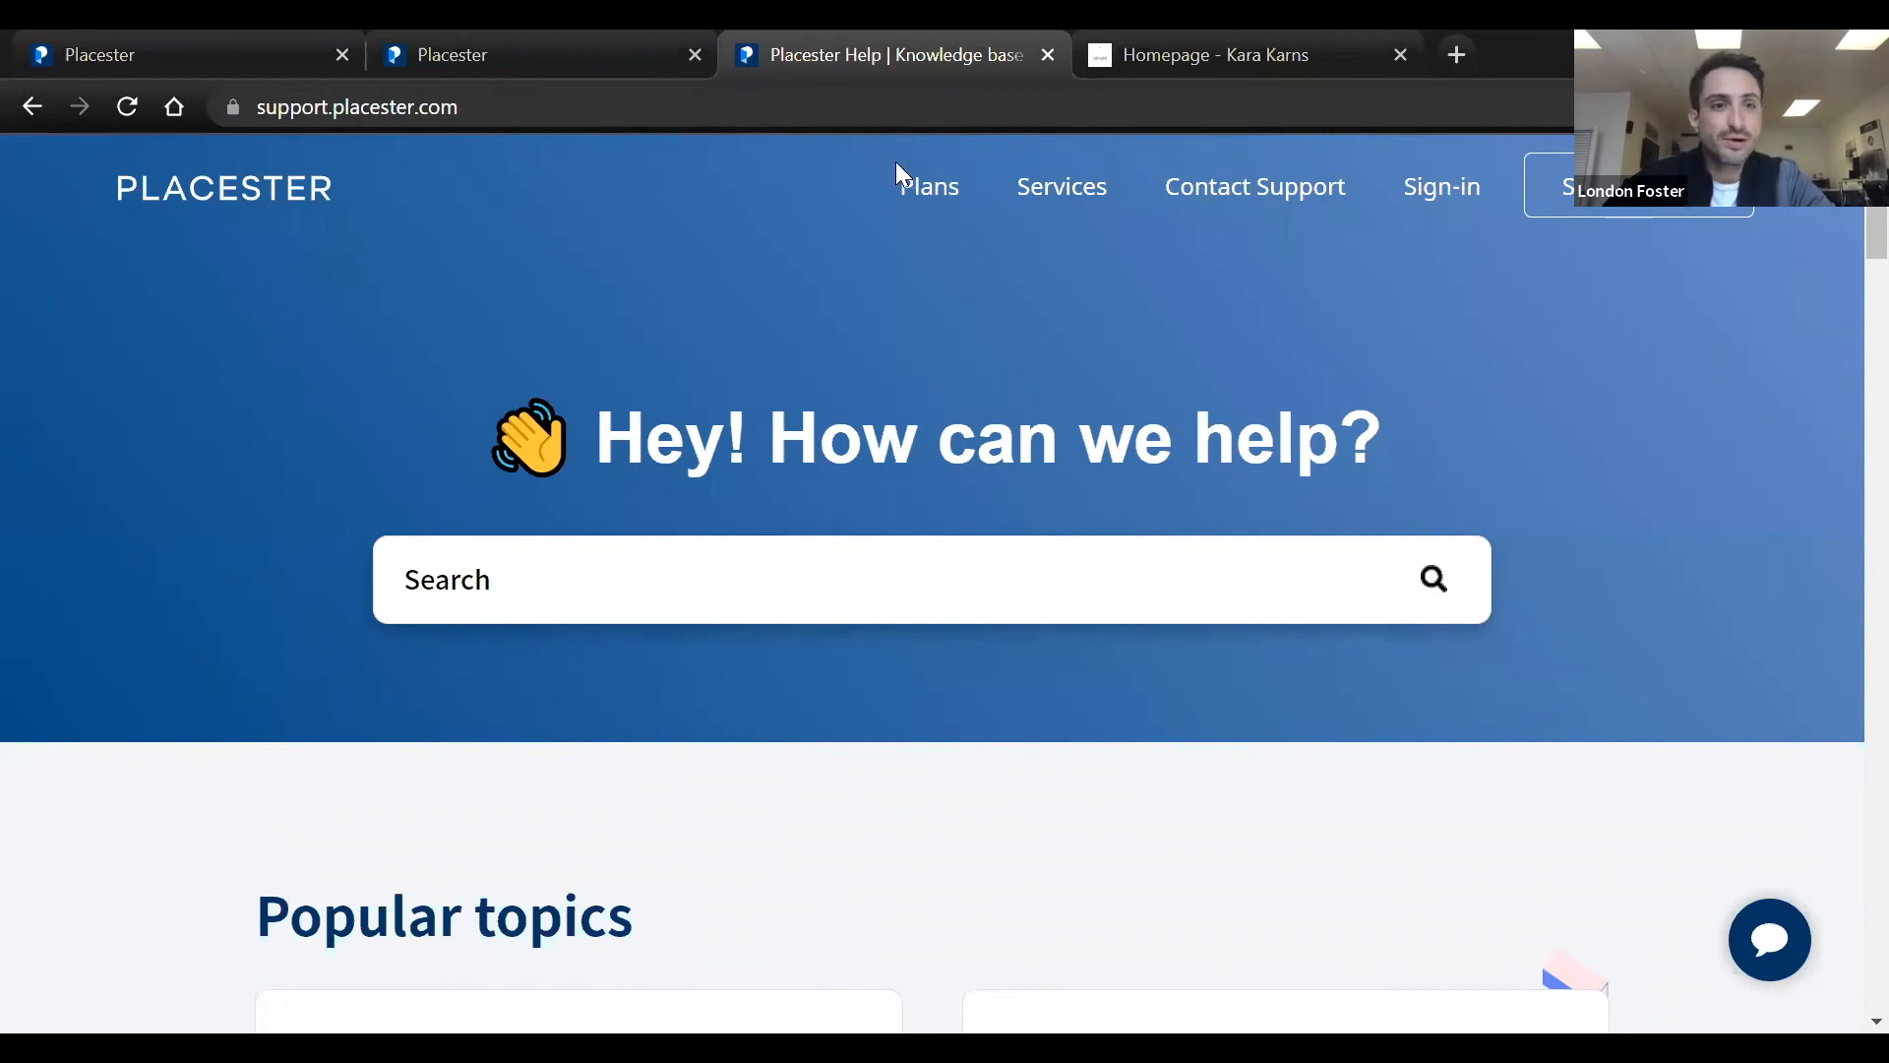
{"action": "left_click", "coordinate": [907, 191]}
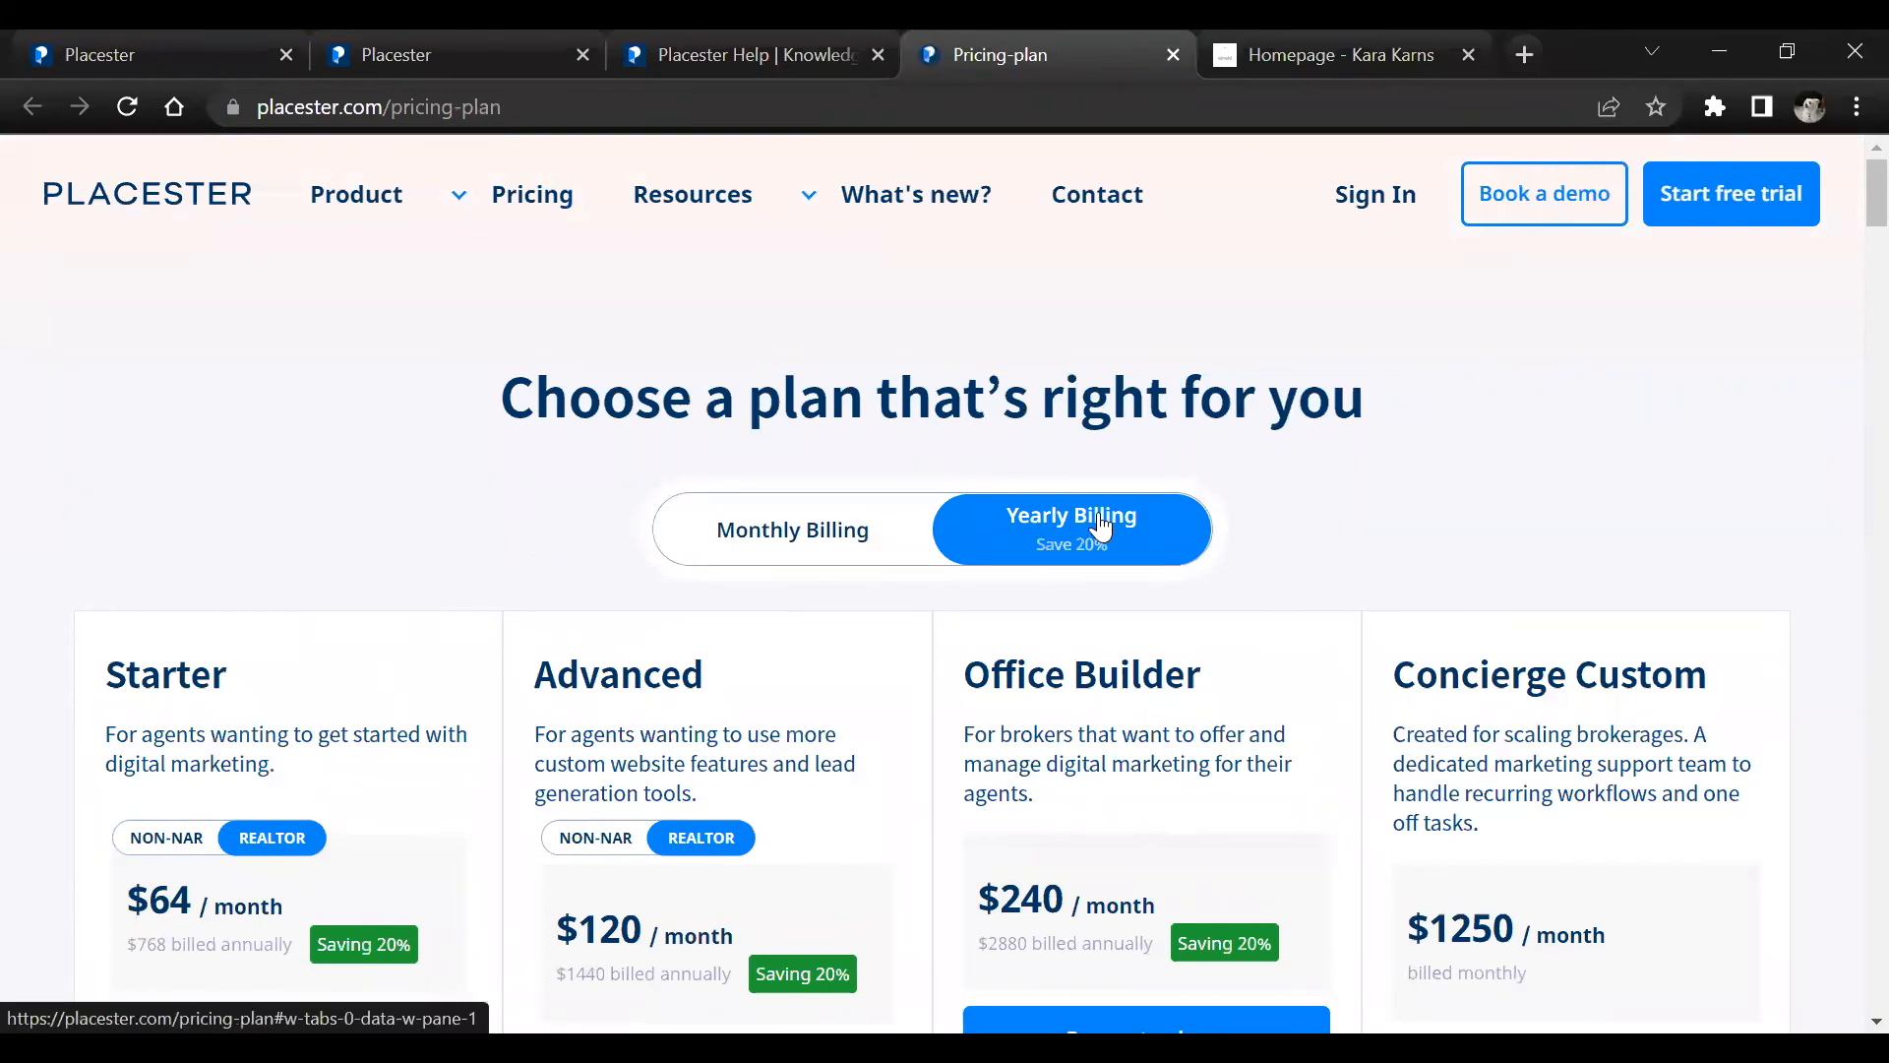
{"action": "left_click", "coordinate": [812, 529]}
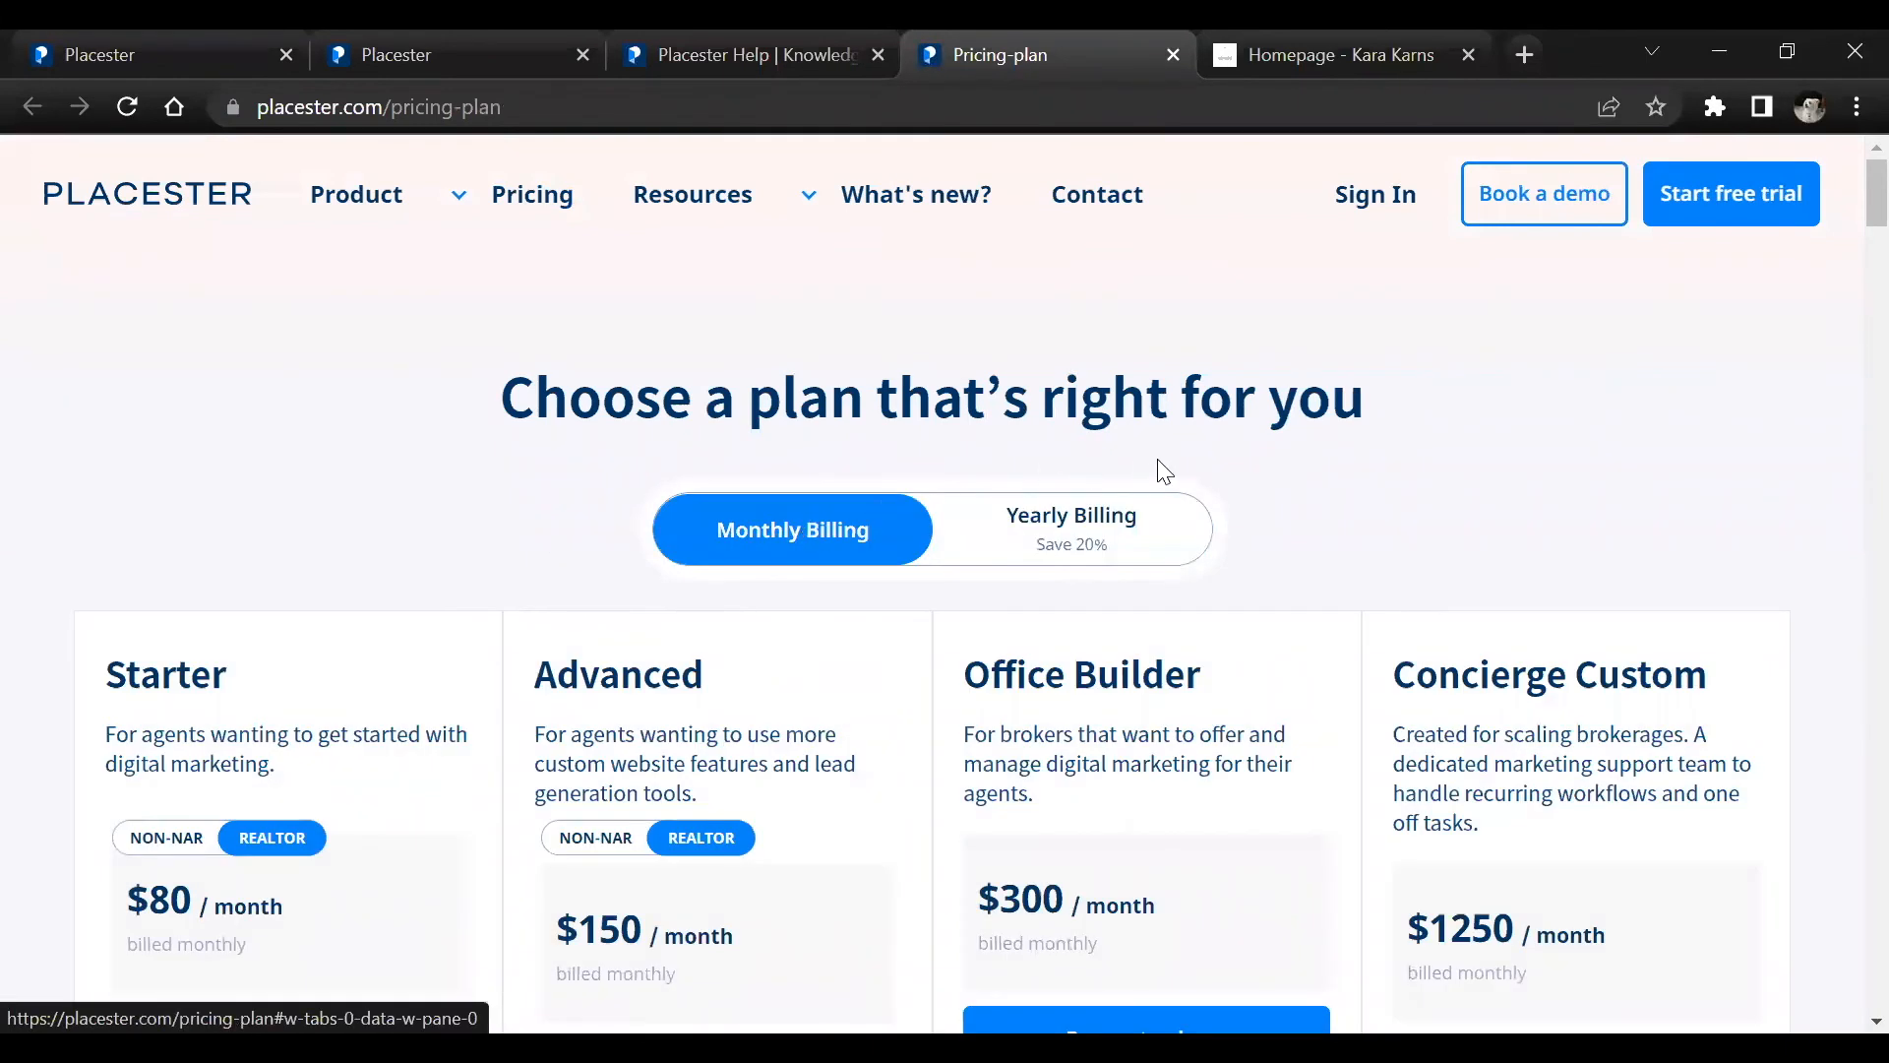
{"action": "scroll", "coordinate": [1353, 433], "scroll_direction": "down", "scroll_amount": 1}
{"action": "scroll", "coordinate": [205, 763], "scroll_direction": "down", "scroll_amount": 1}
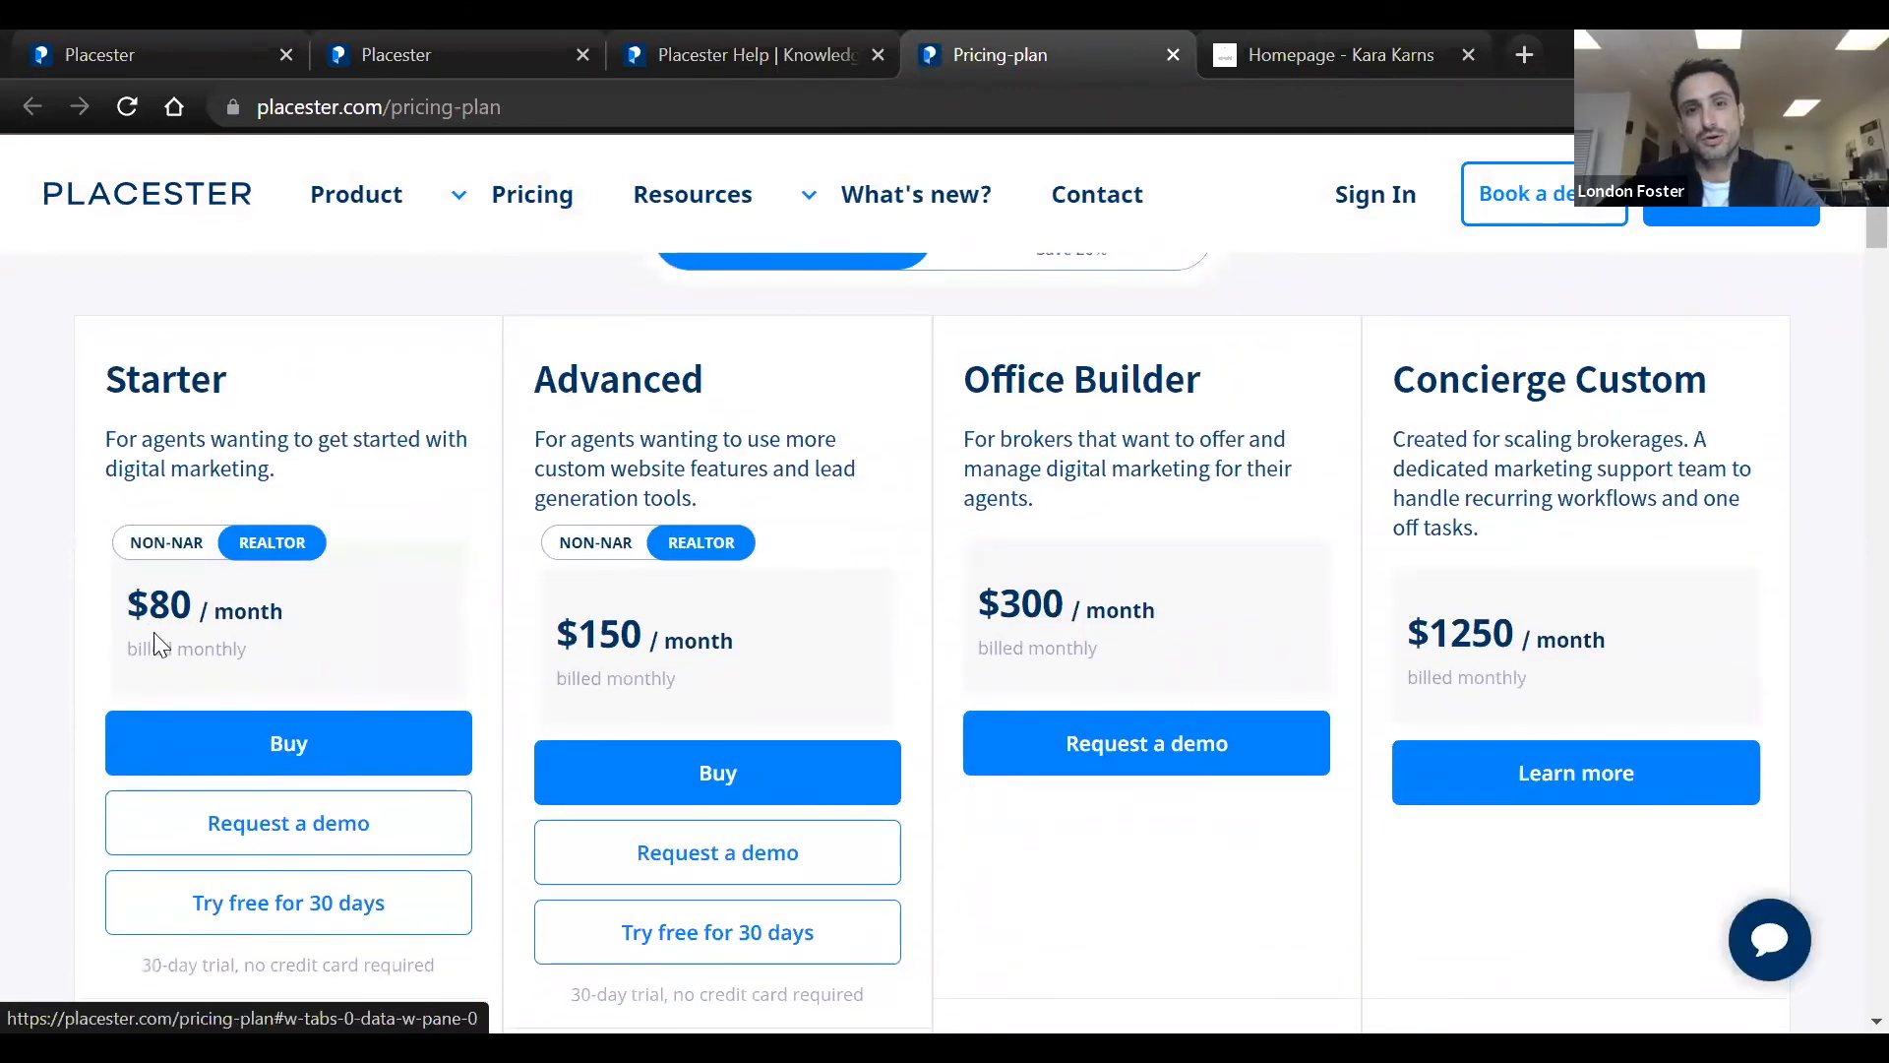
Examine the Advanced plan's description, monthly price and included features alongside the other plans on the pricing page
{"action": "scroll", "coordinate": [802, 616], "scroll_direction": "down", "scroll_amount": 1}
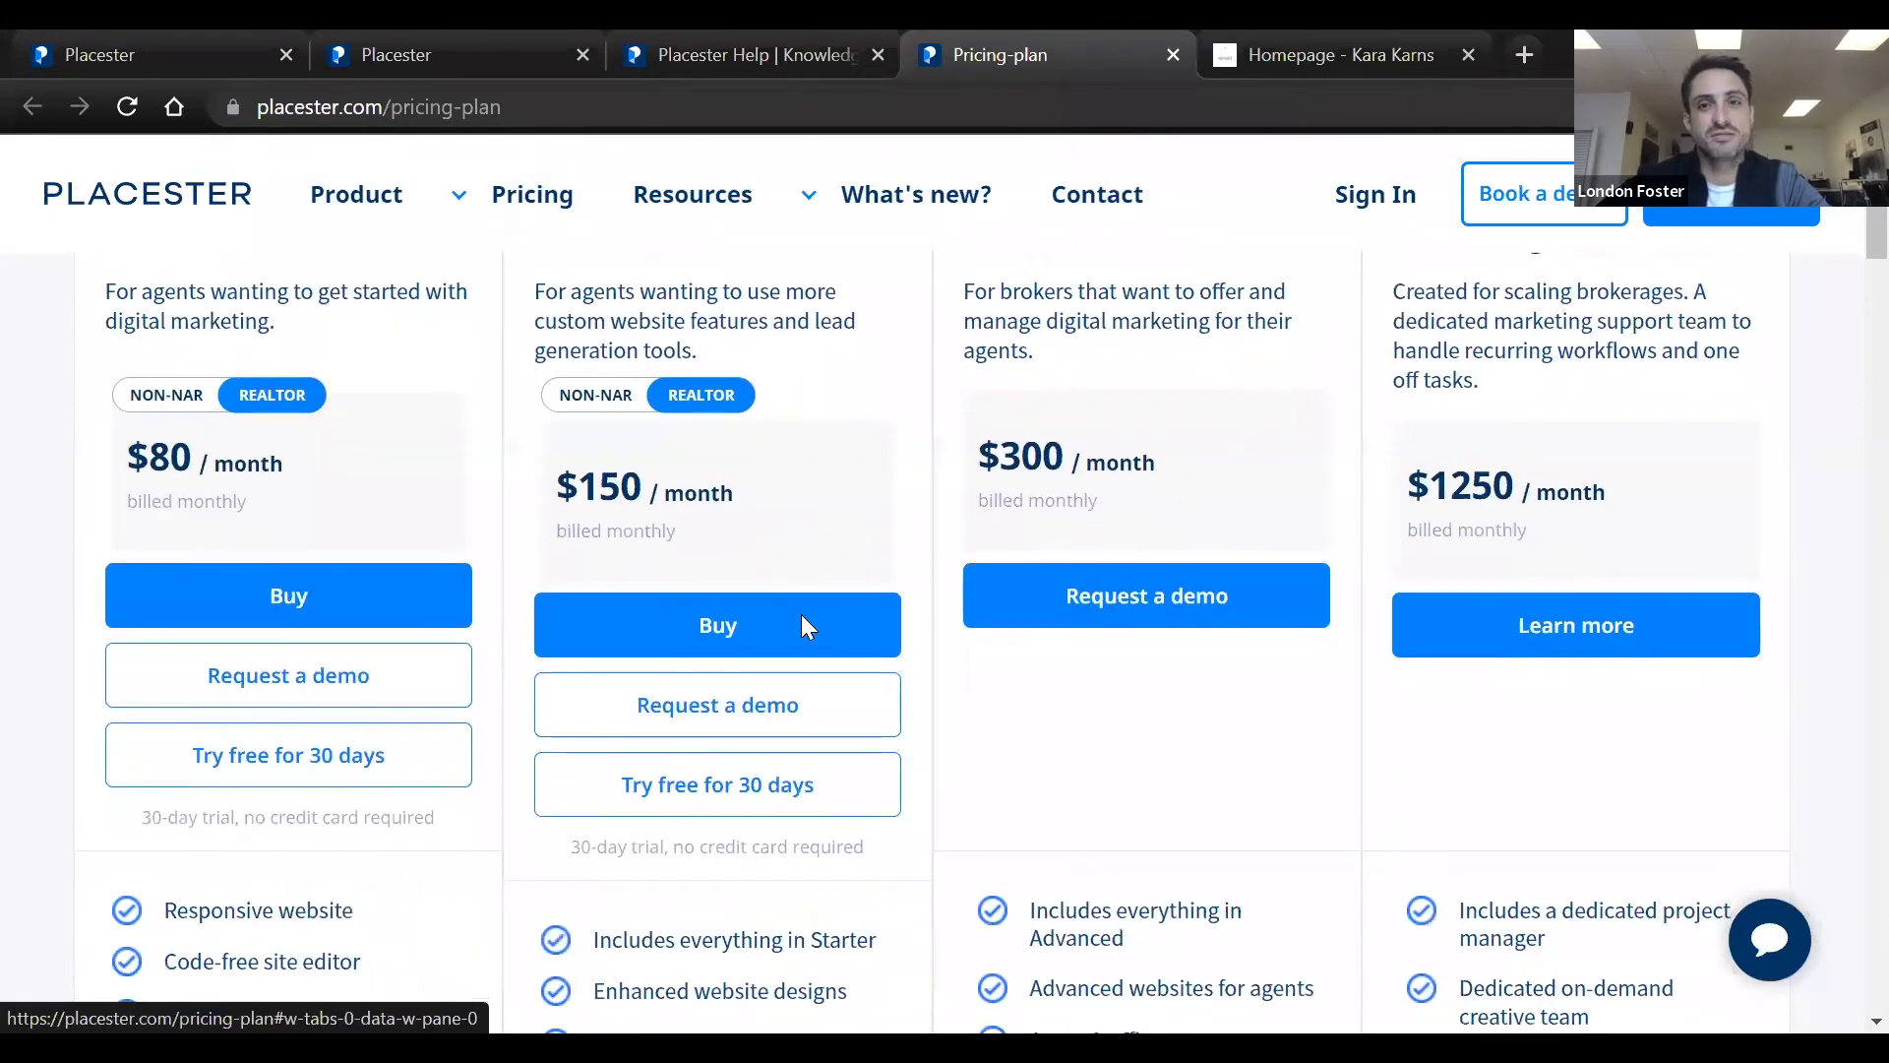
{"action": "scroll", "coordinate": [802, 616], "scroll_direction": "up", "scroll_amount": 1}
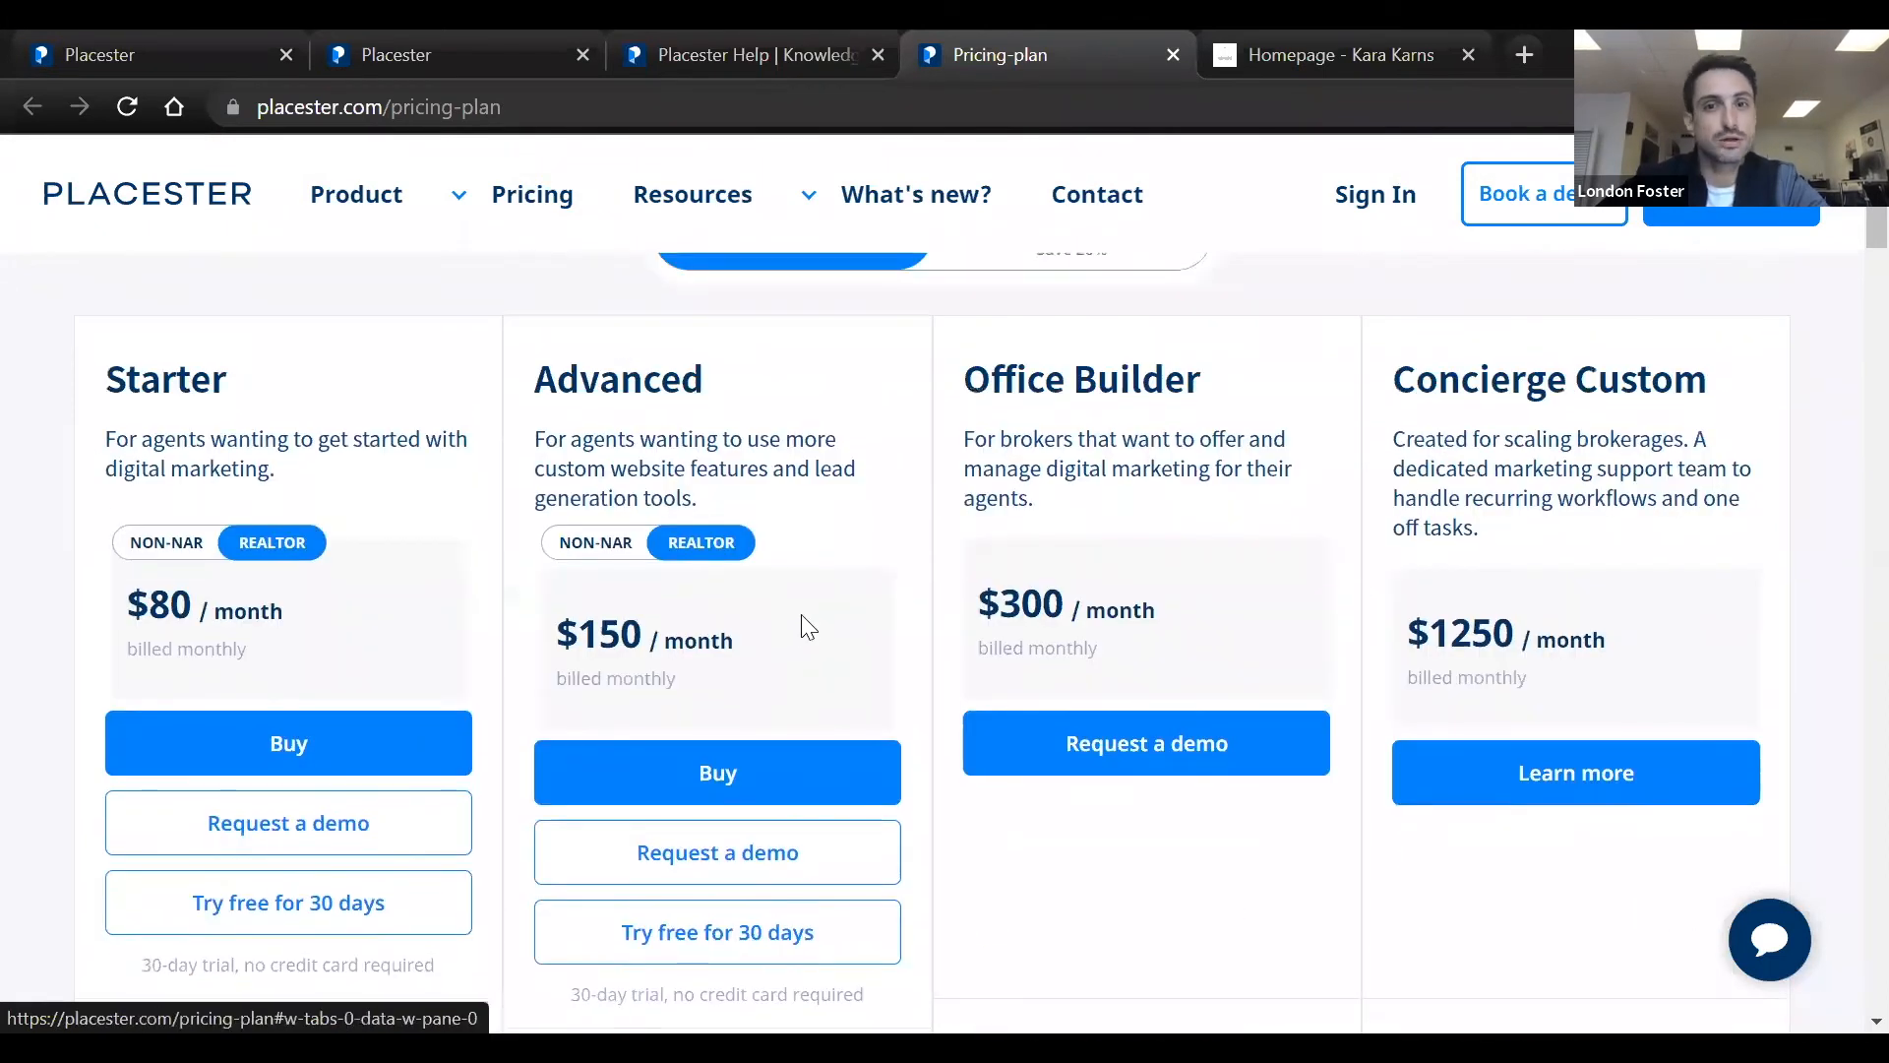
{"action": "left_click_drag", "start_coordinate": [532, 374], "coordinate": [739, 645]}
{"action": "left_click", "coordinate": [758, 632]}
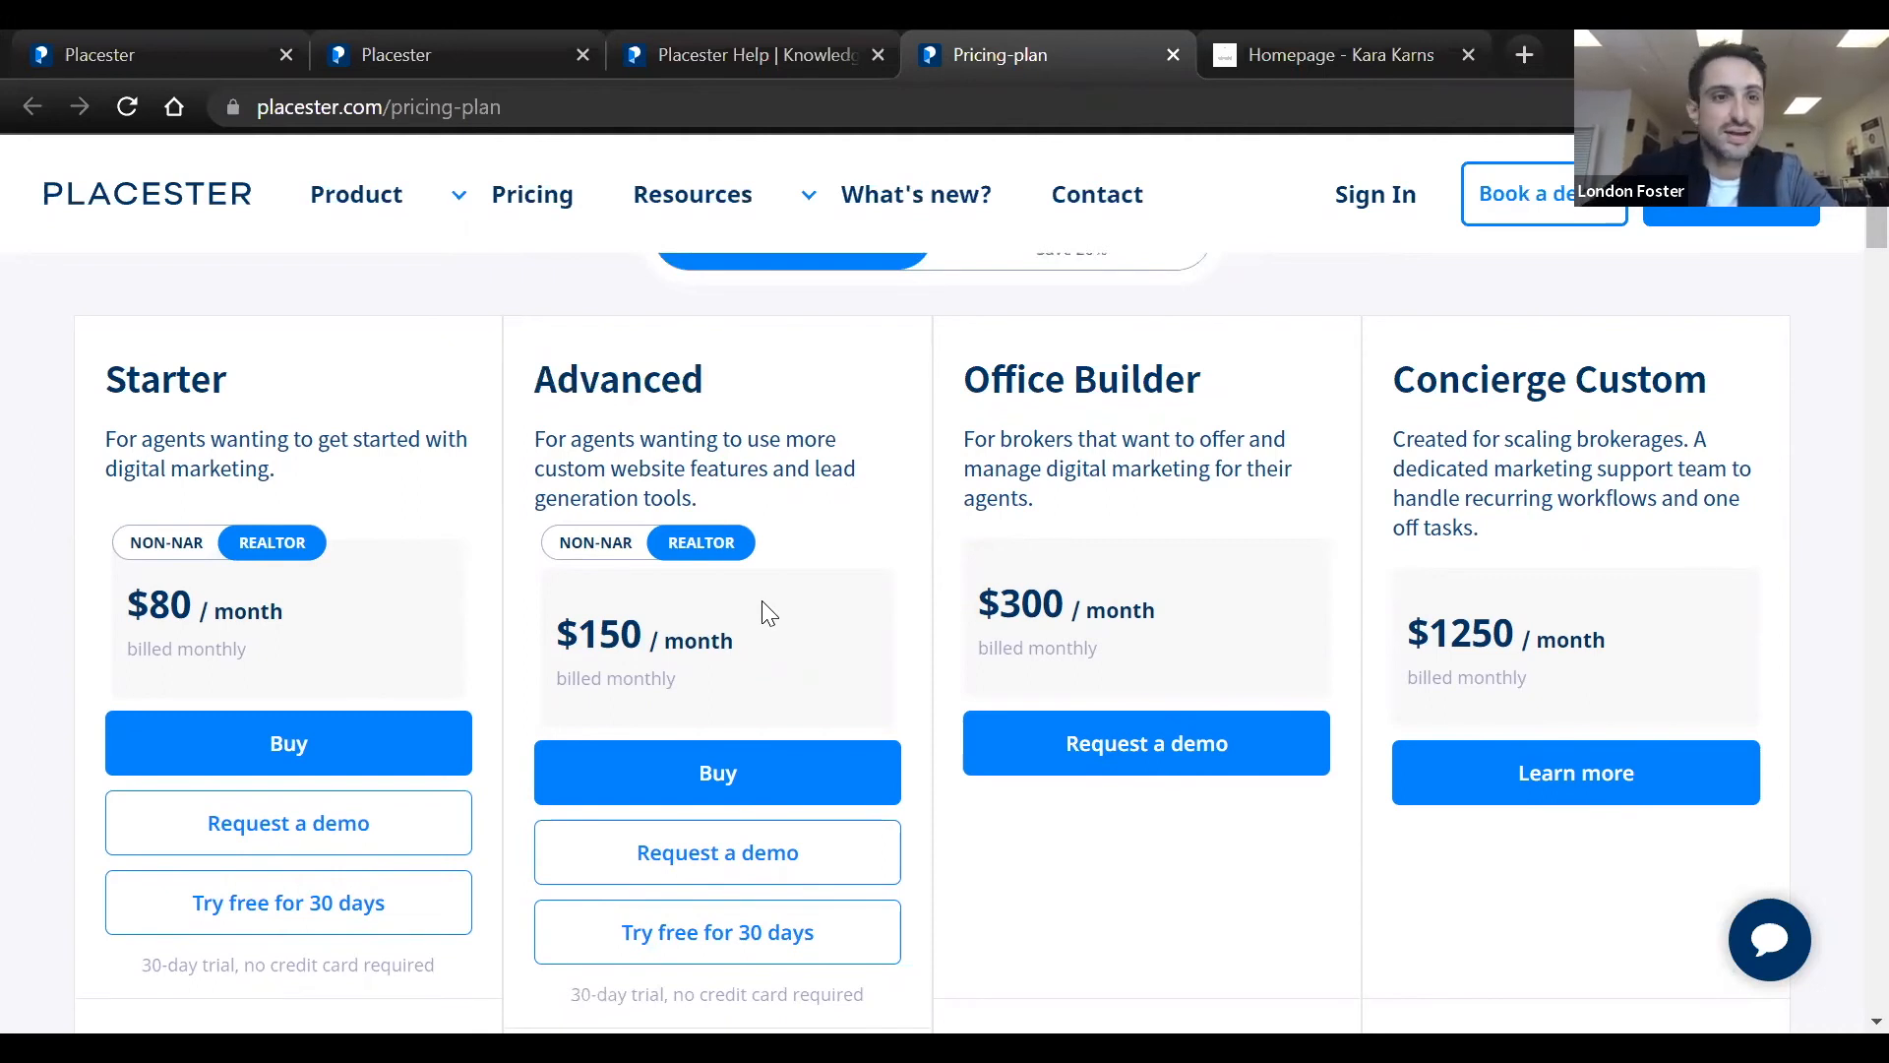
{"action": "scroll", "coordinate": [767, 620], "scroll_direction": "down", "scroll_amount": 2}
{"action": "scroll", "coordinate": [768, 614], "scroll_direction": "up", "scroll_amount": 2}
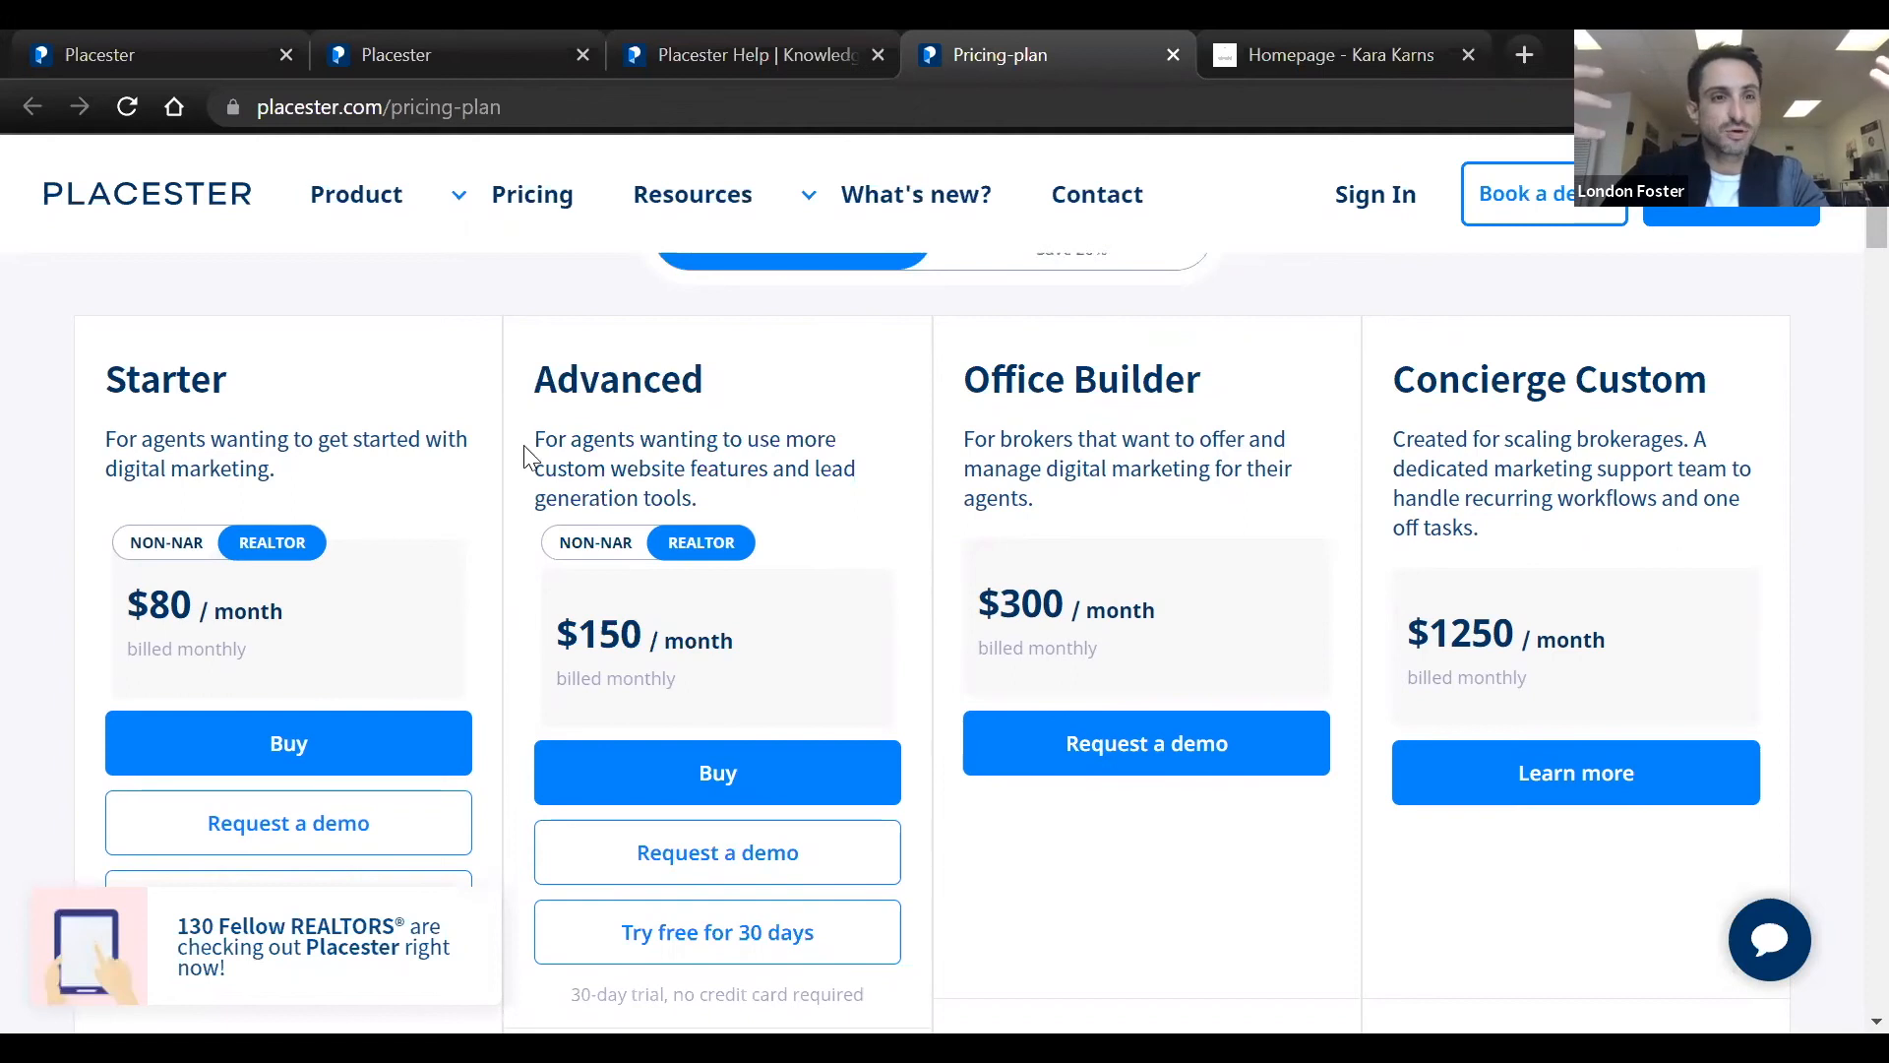
{"action": "left_click_drag", "start_coordinate": [536, 439], "coordinate": [702, 497]}
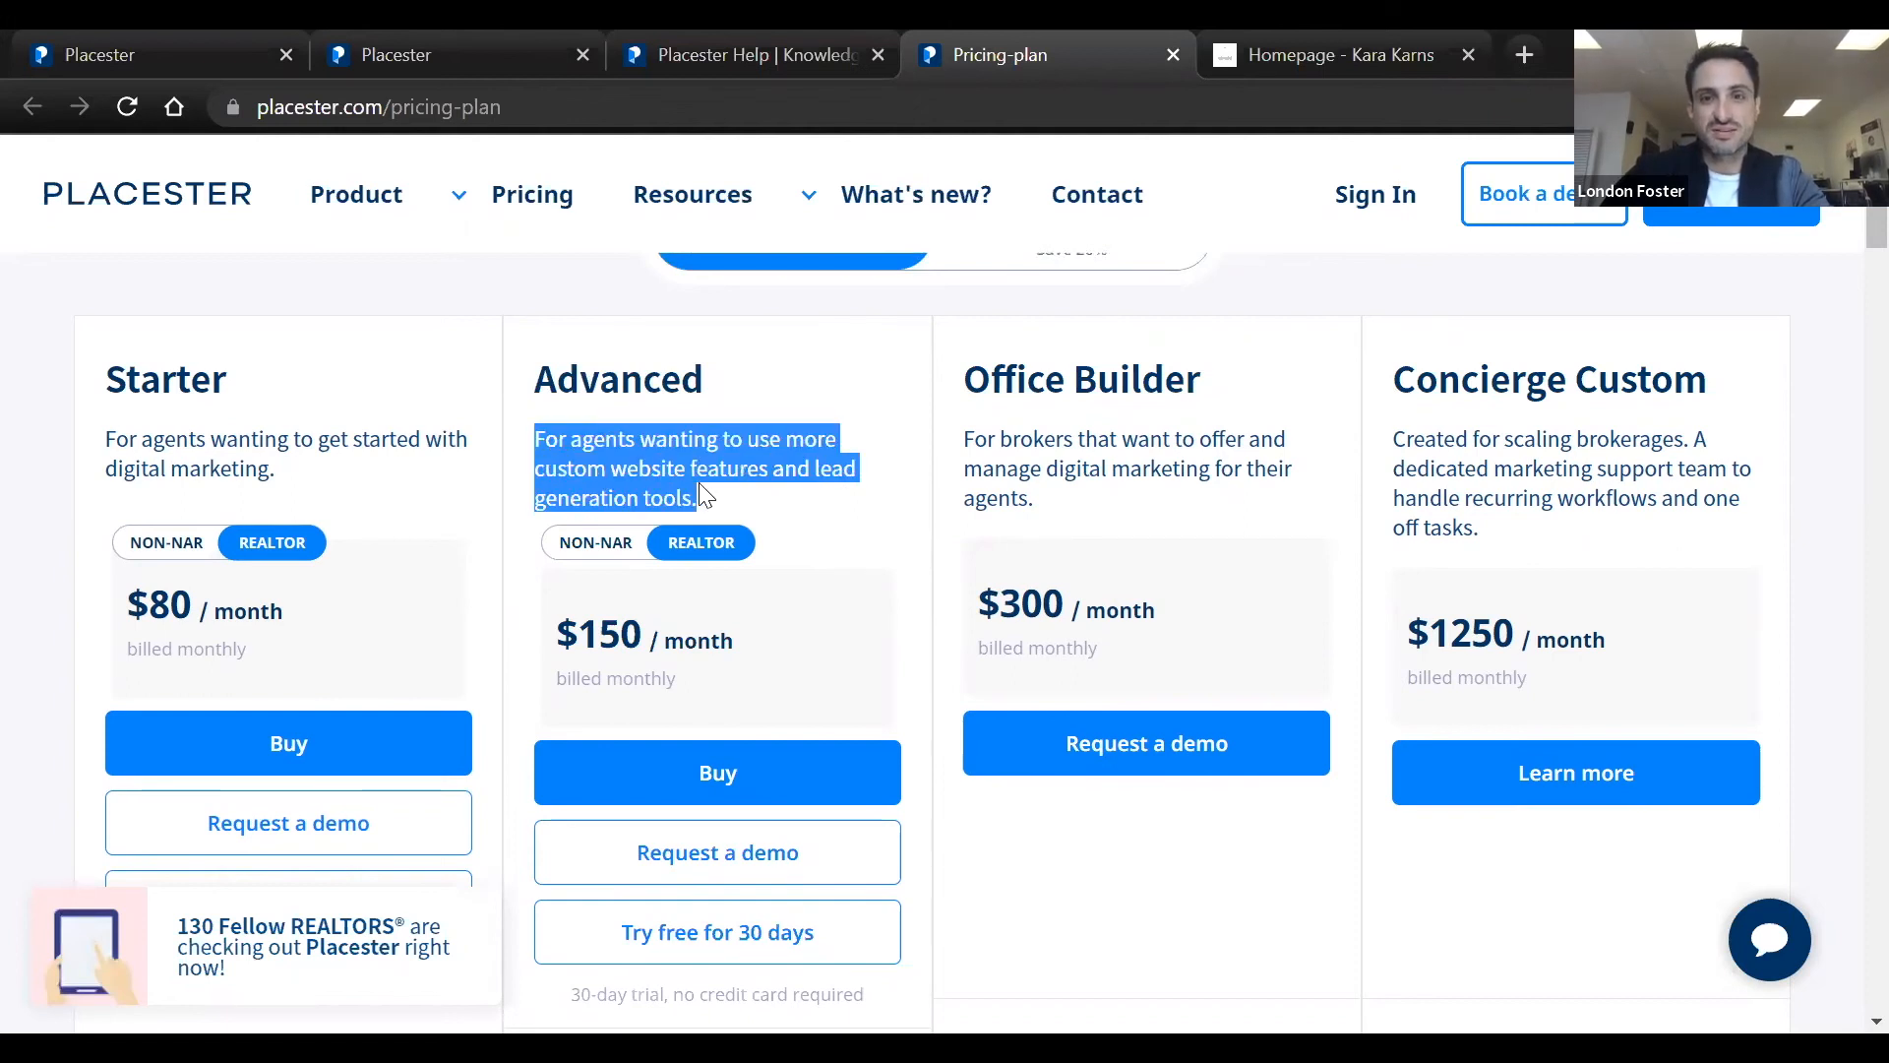
{"action": "left_click", "coordinate": [690, 498]}
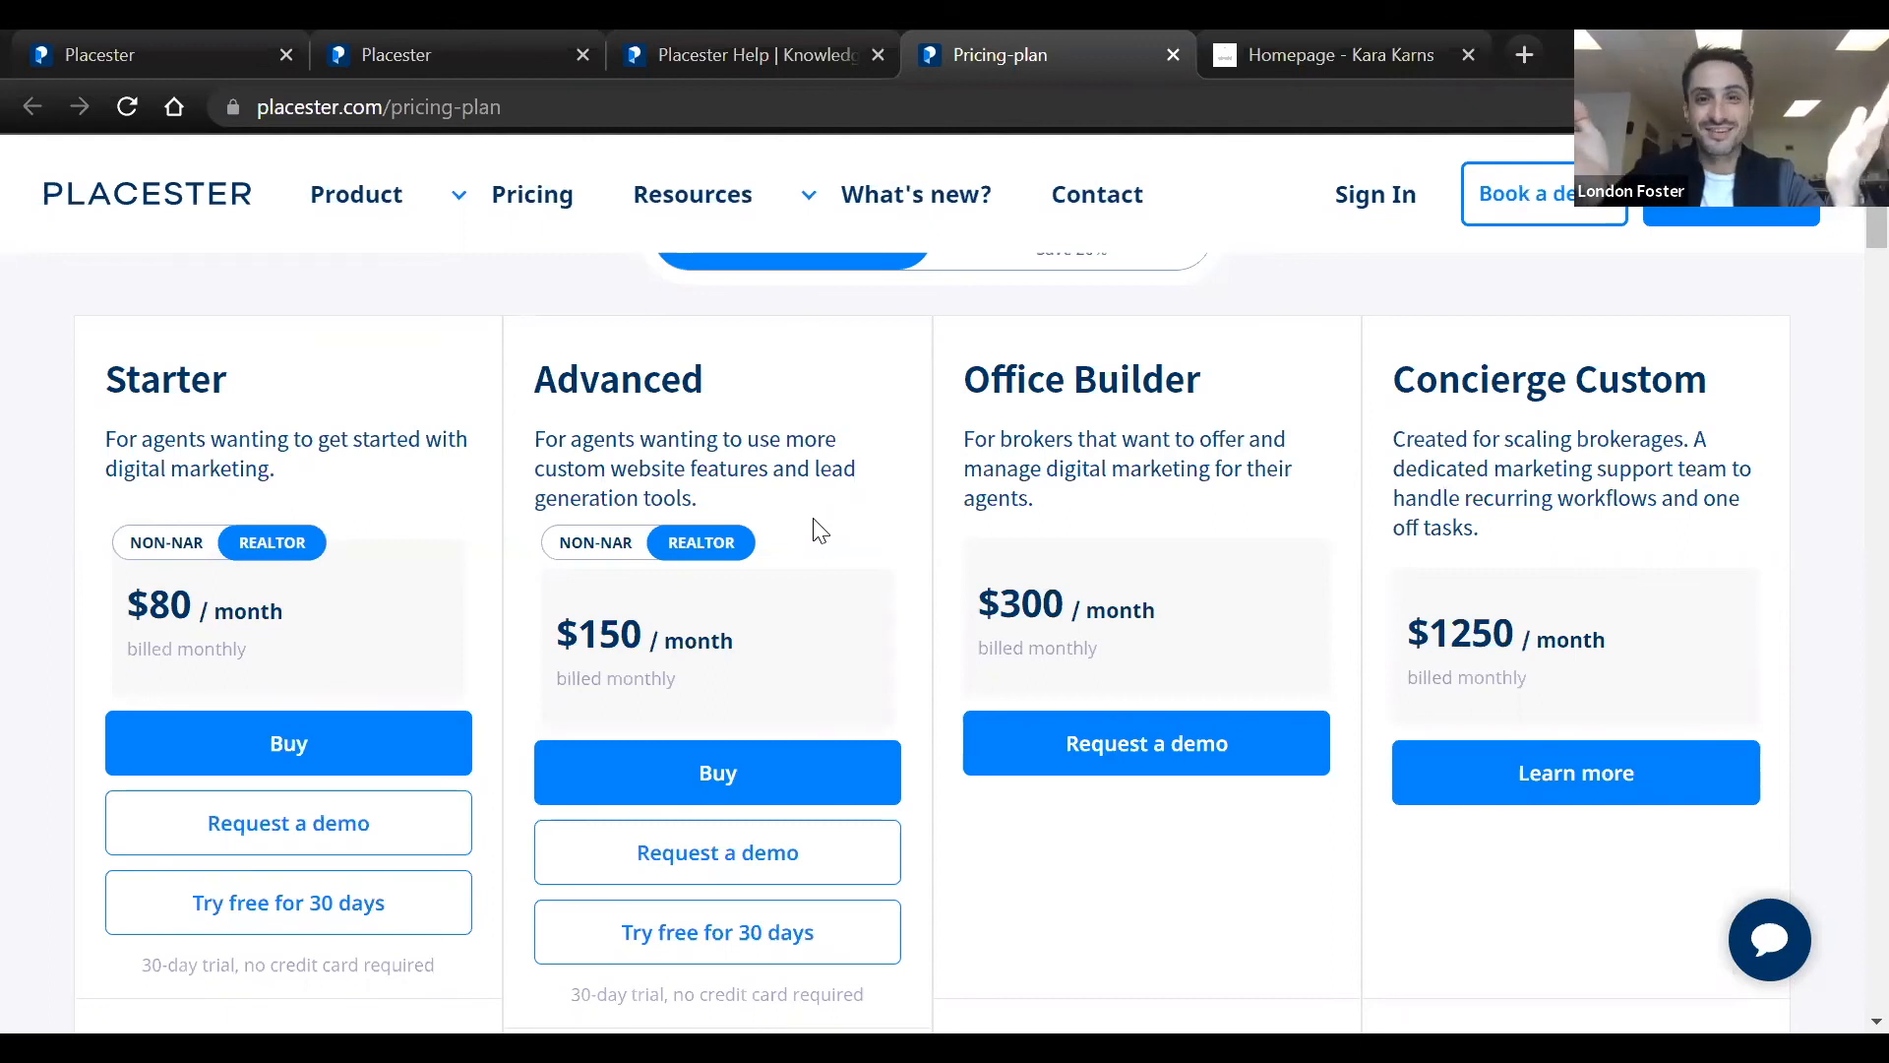
{"action": "mouse_move", "coordinate": [558, 624]}
{"action": "left_mouse_down"}
{"action": "mouse_move", "coordinate": [725, 640]}
{"action": "mouse_move", "coordinate": [540, 649]}
{"action": "left_mouse_up"}
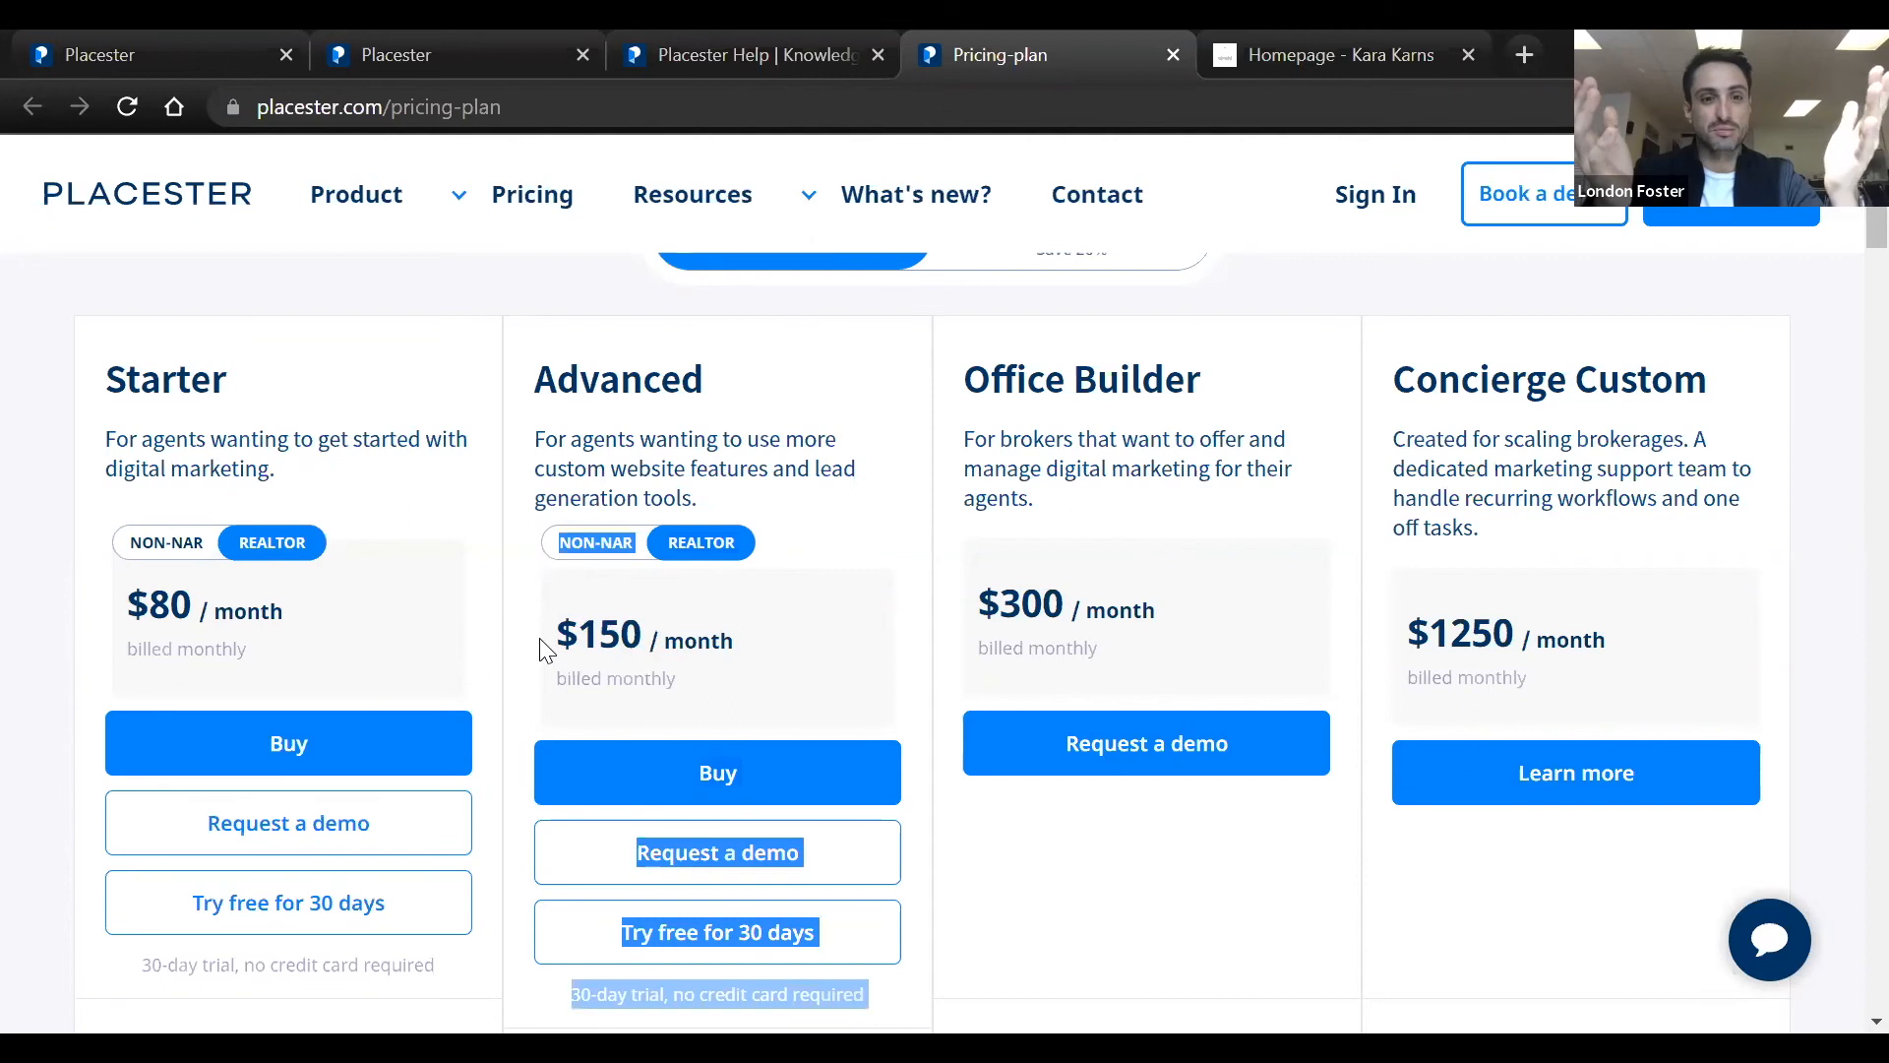
{"action": "left_click", "coordinate": [543, 649]}
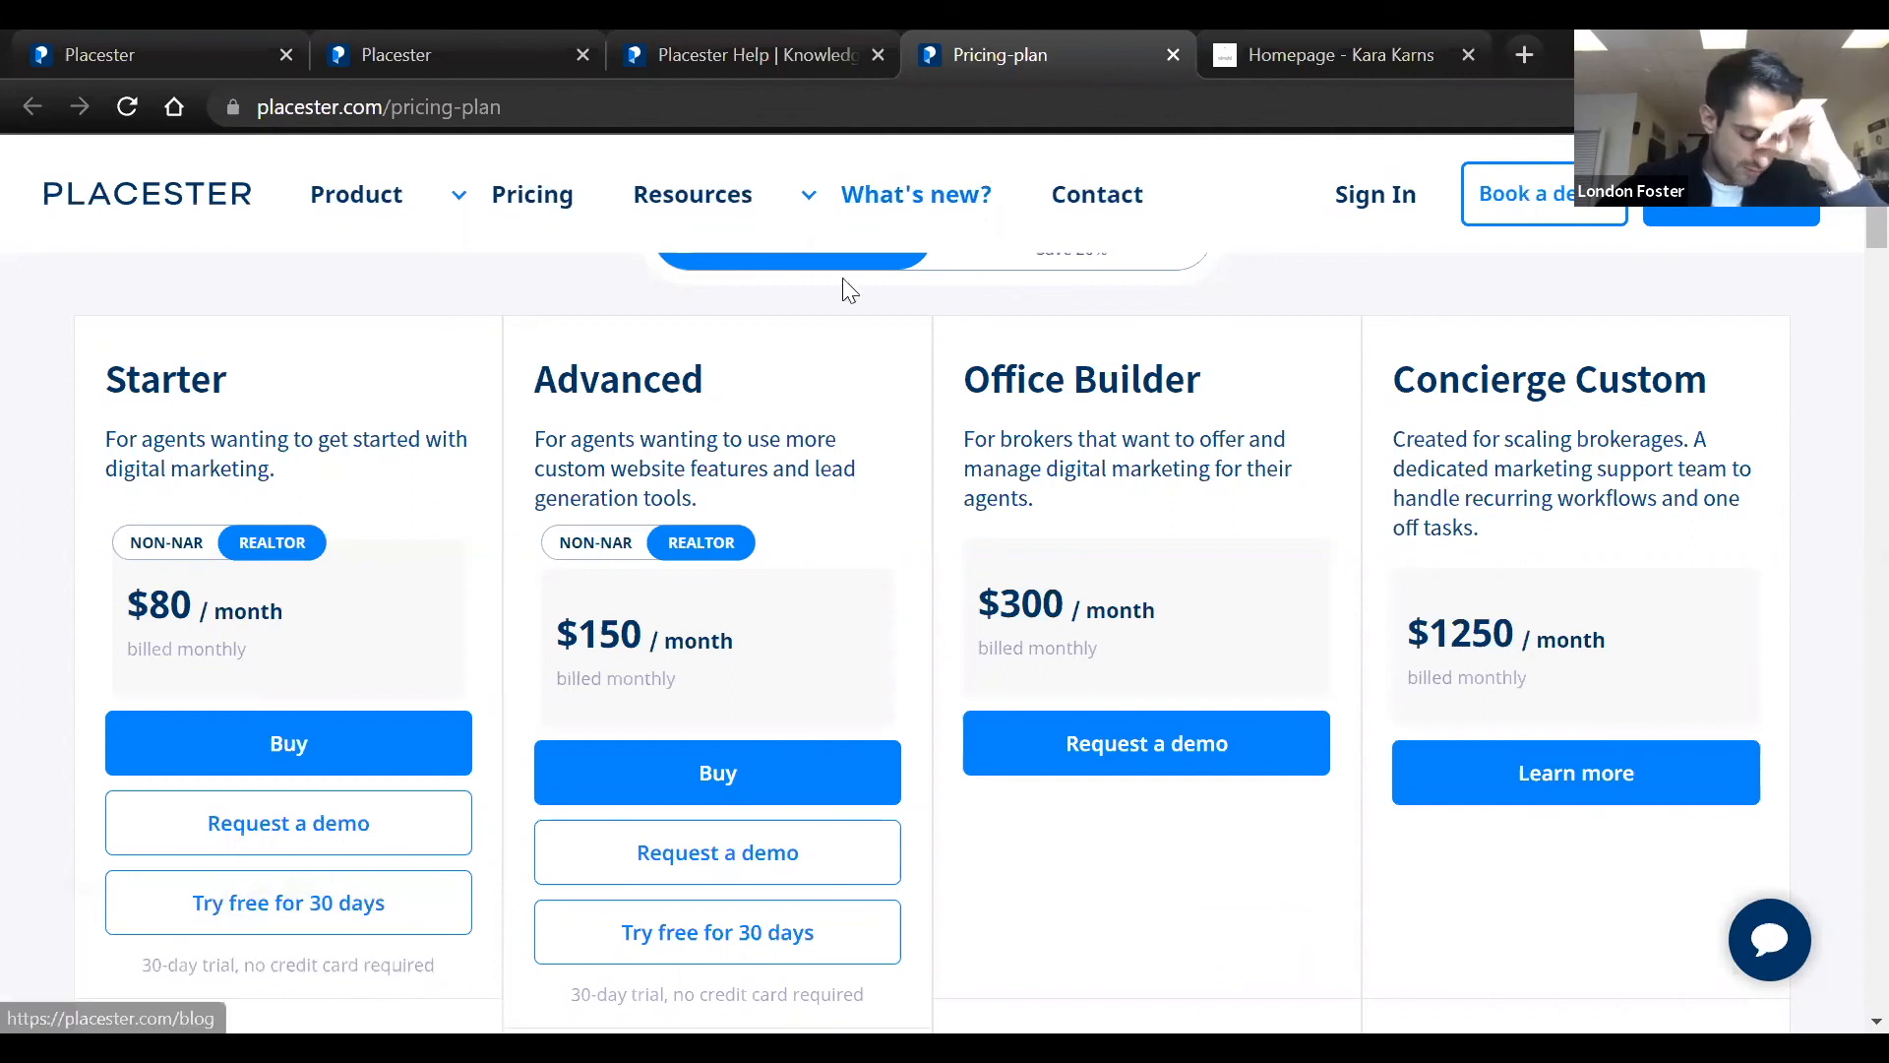
Switch to the Placester dashboard, open the email section, and look over the list of autoresponders
{"action": "left_click", "coordinate": [169, 69]}
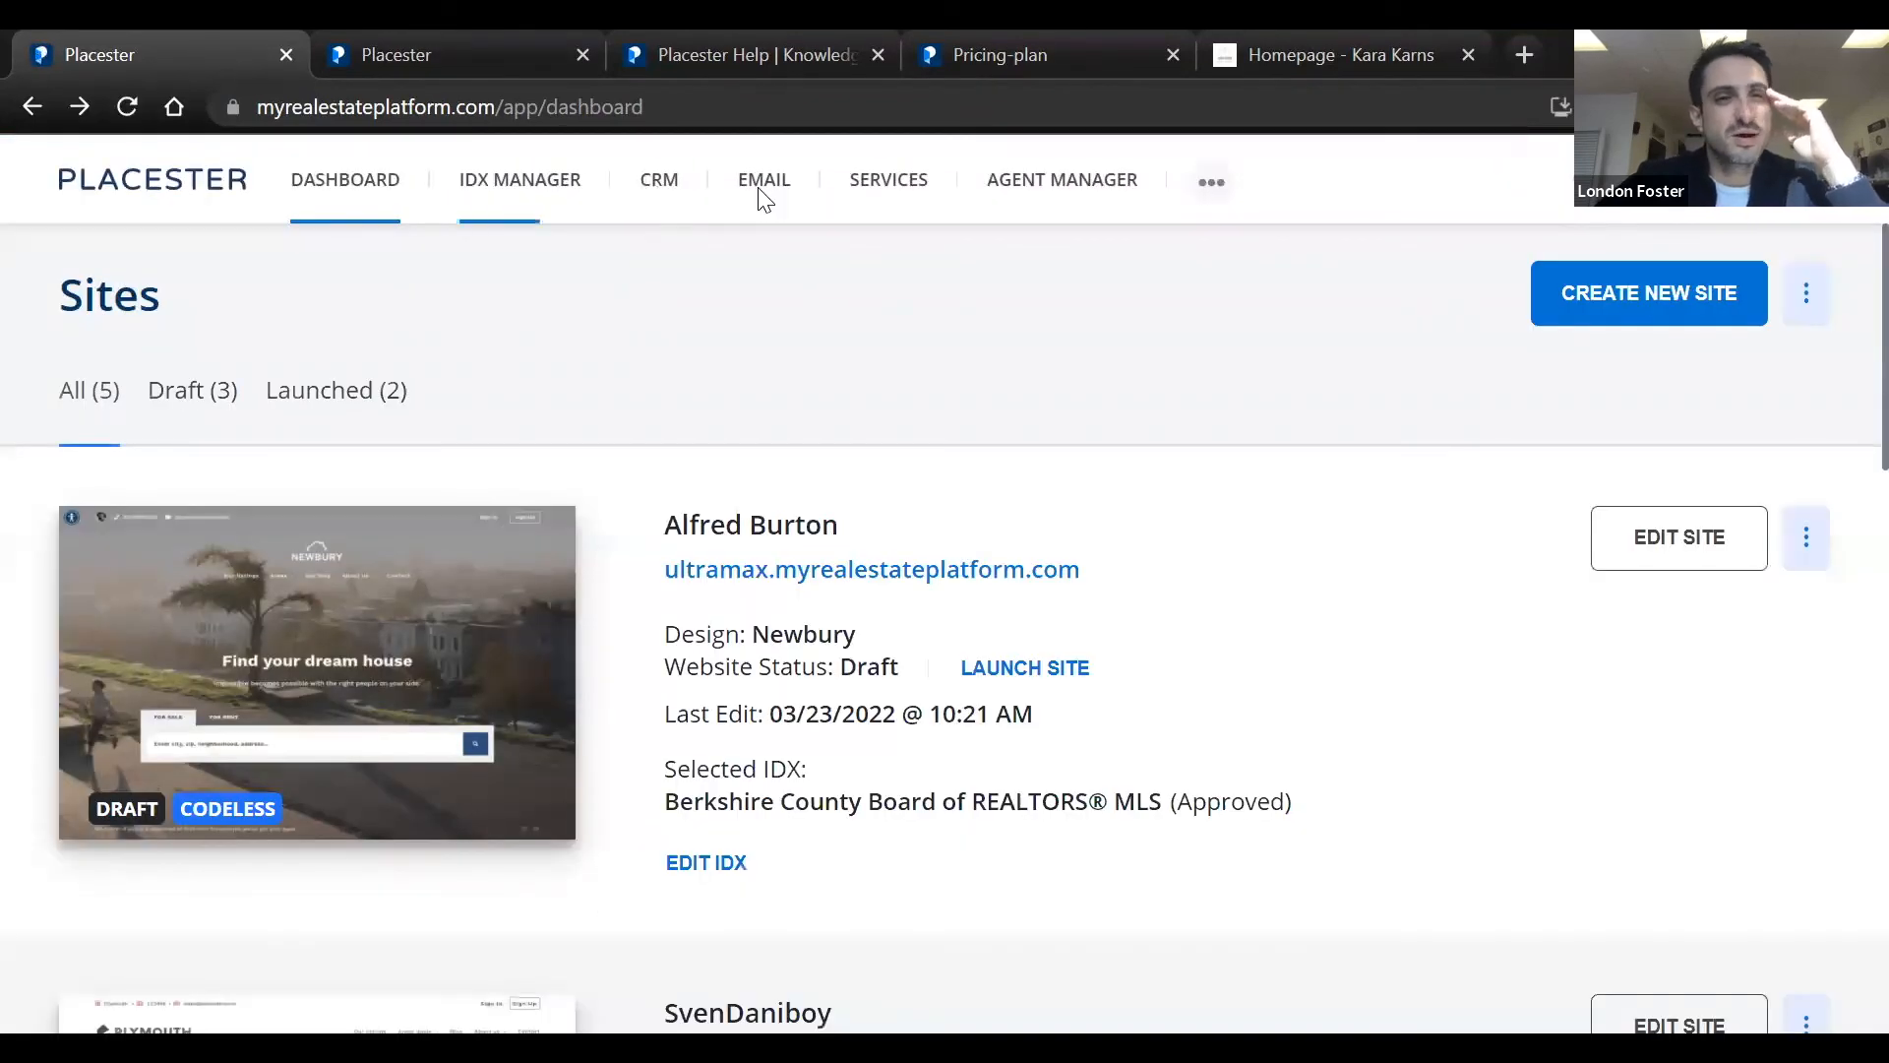
{"action": "left_click", "coordinate": [761, 192]}
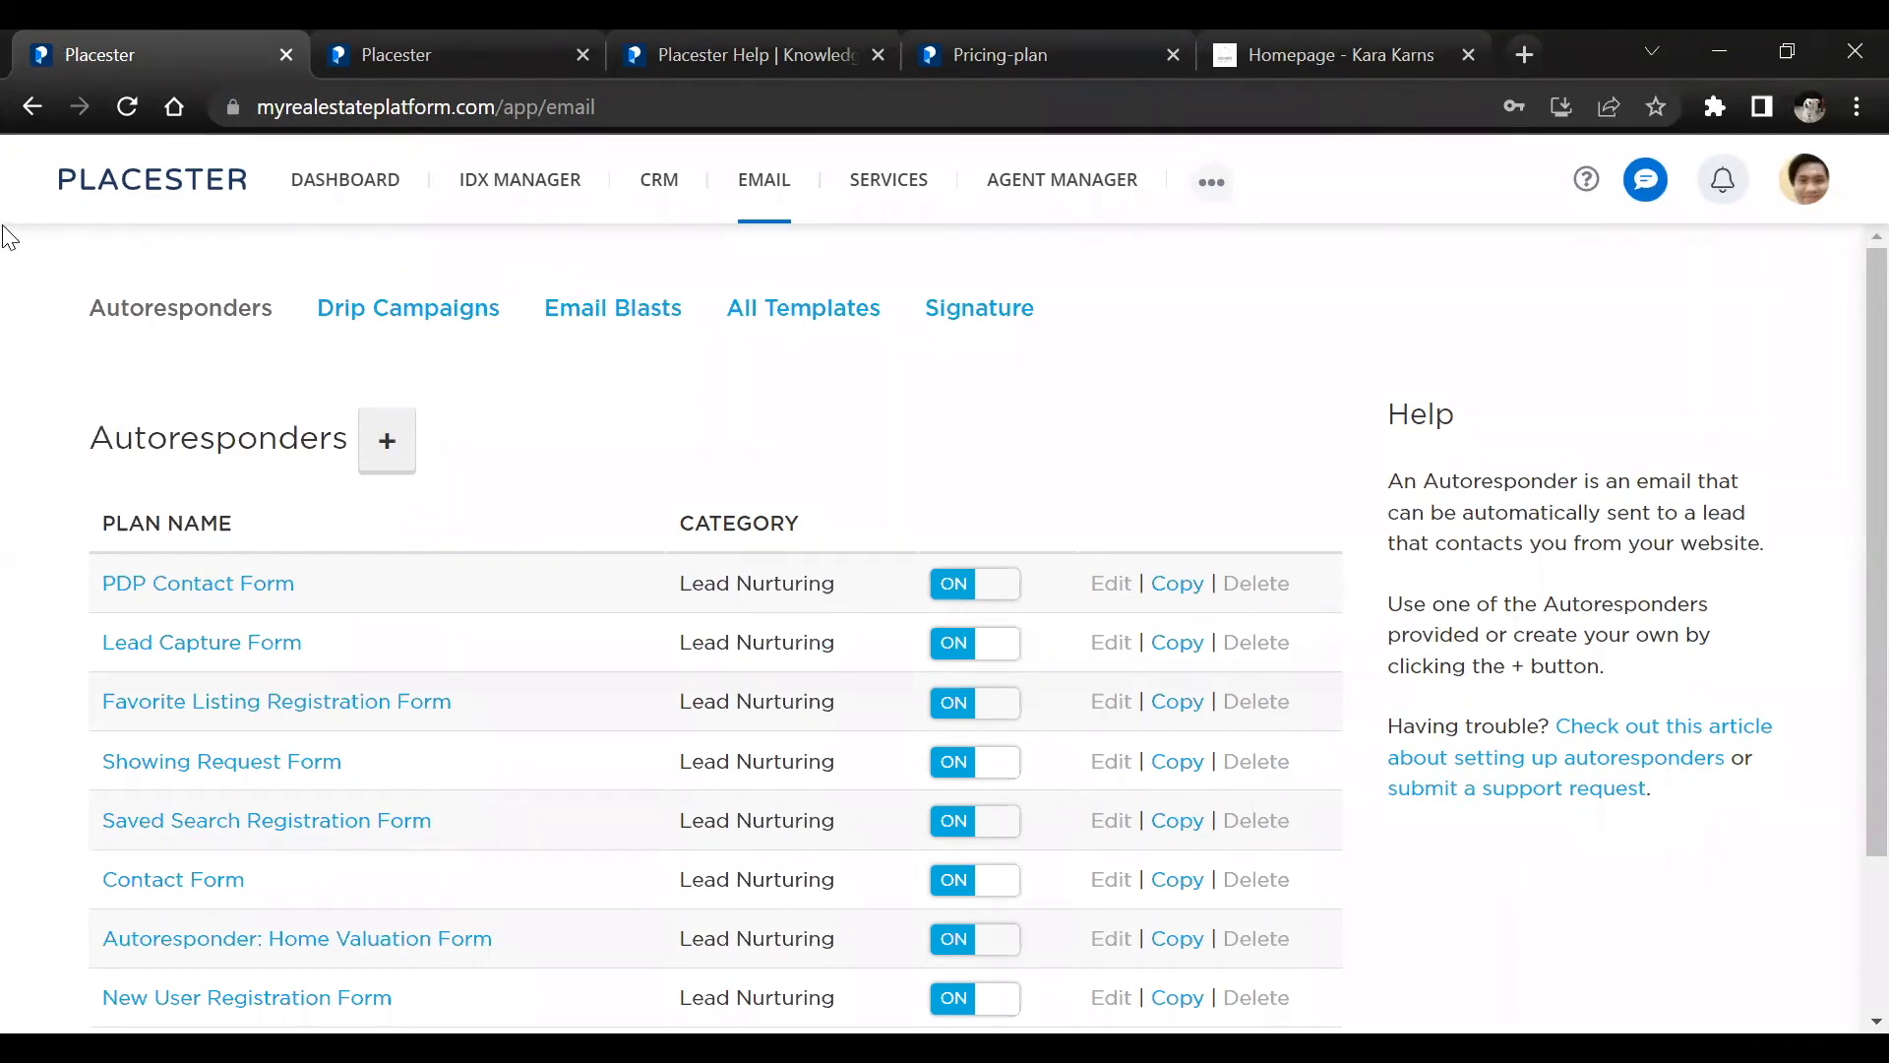
{"action": "left_click_drag", "start_coordinate": [5, 236], "coordinate": [1634, 900]}
{"action": "left_click_drag", "start_coordinate": [1630, 1031], "coordinate": [1820, 940]}
{"action": "left_click", "coordinate": [1761, 843]}
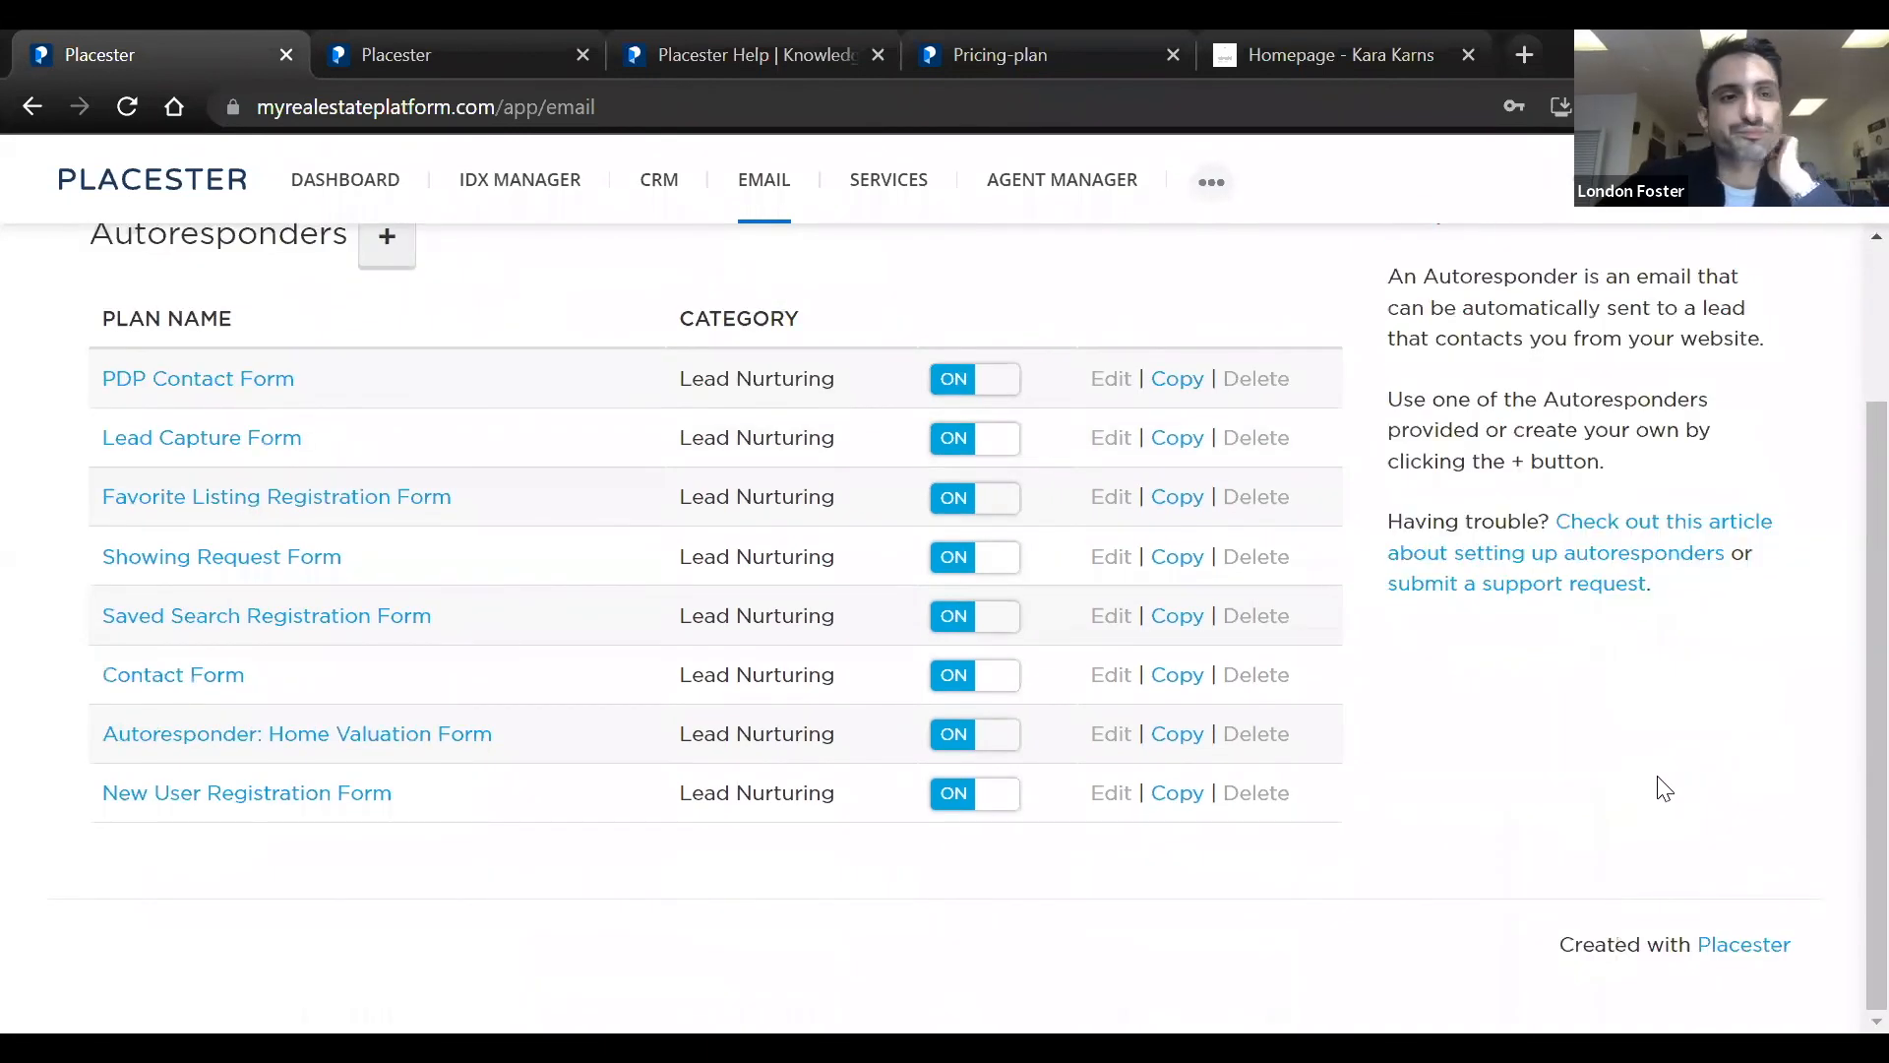
{"action": "scroll", "coordinate": [1657, 784], "scroll_direction": "up", "scroll_amount": 2}
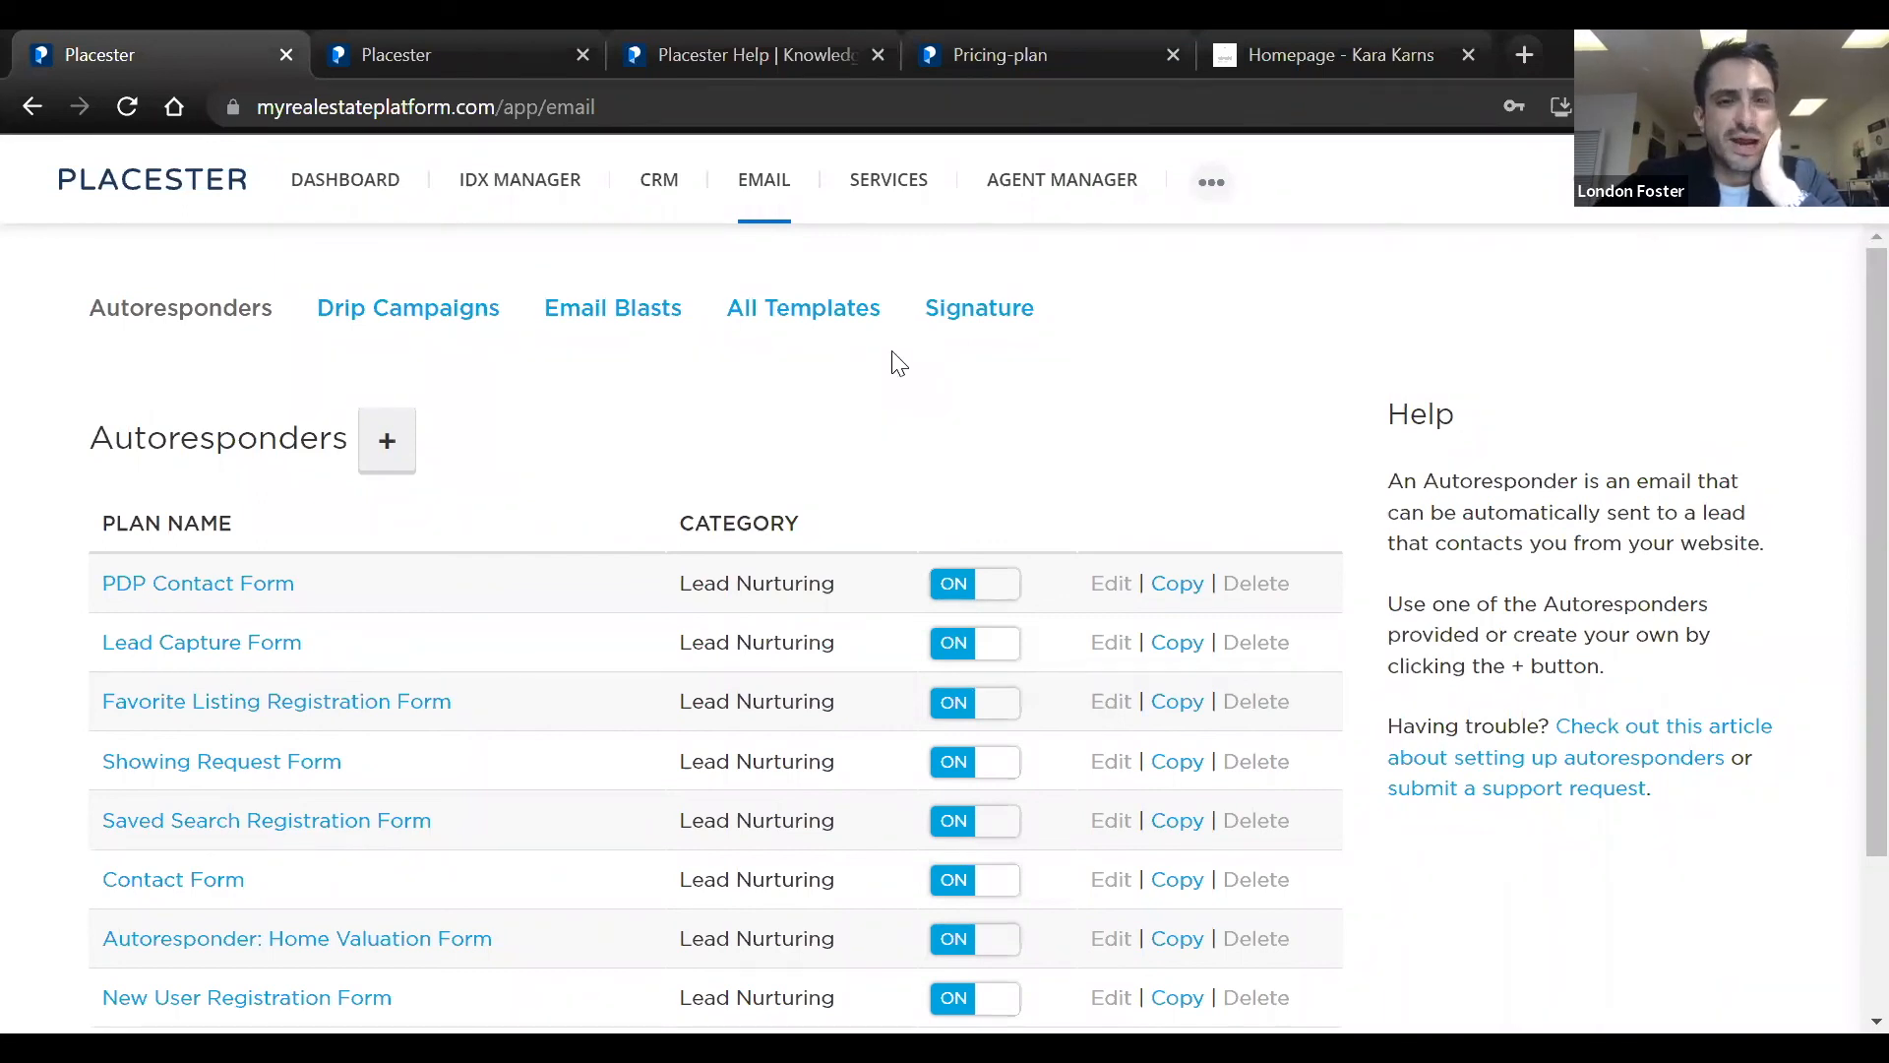
Go to the other open Placester dashboard and open the Services Marketplace from its services section
{"action": "left_click", "coordinate": [320, 58]}
{"action": "scroll", "coordinate": [493, 410], "scroll_direction": "down", "scroll_amount": 5}
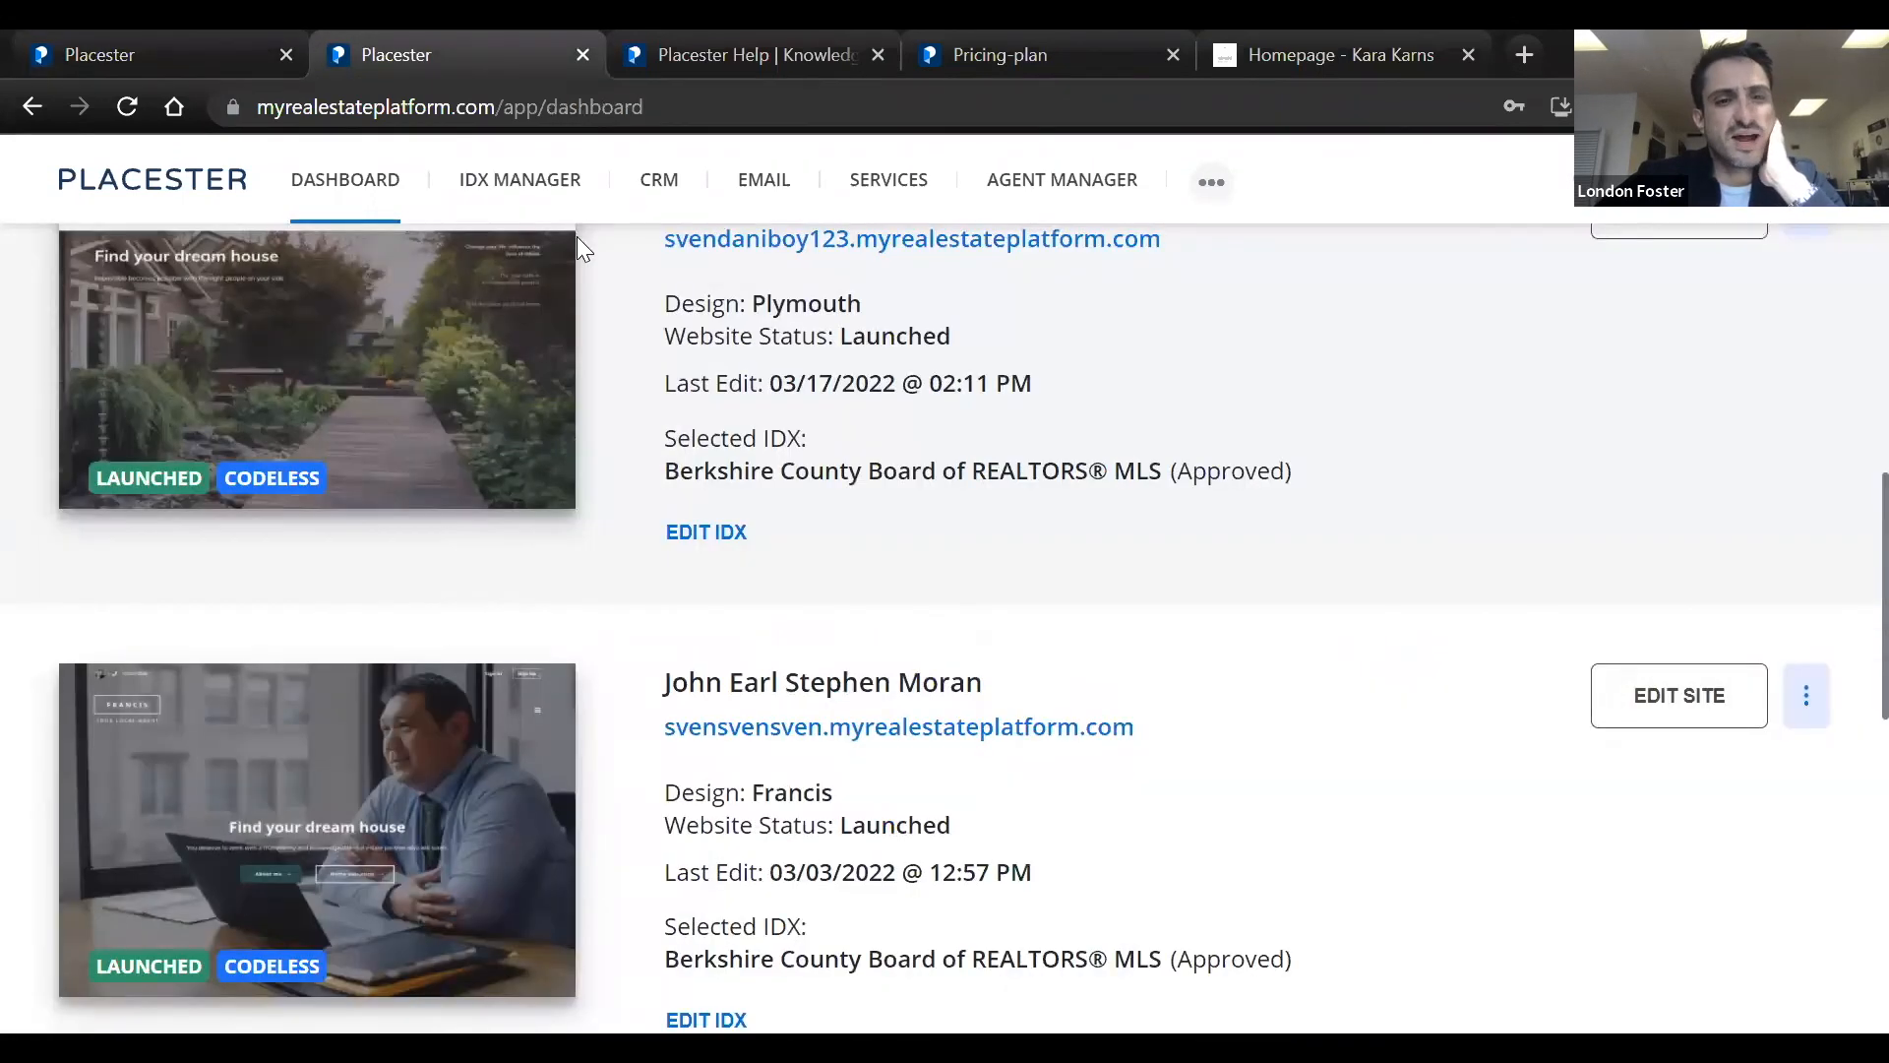
{"action": "left_click", "coordinate": [895, 180]}
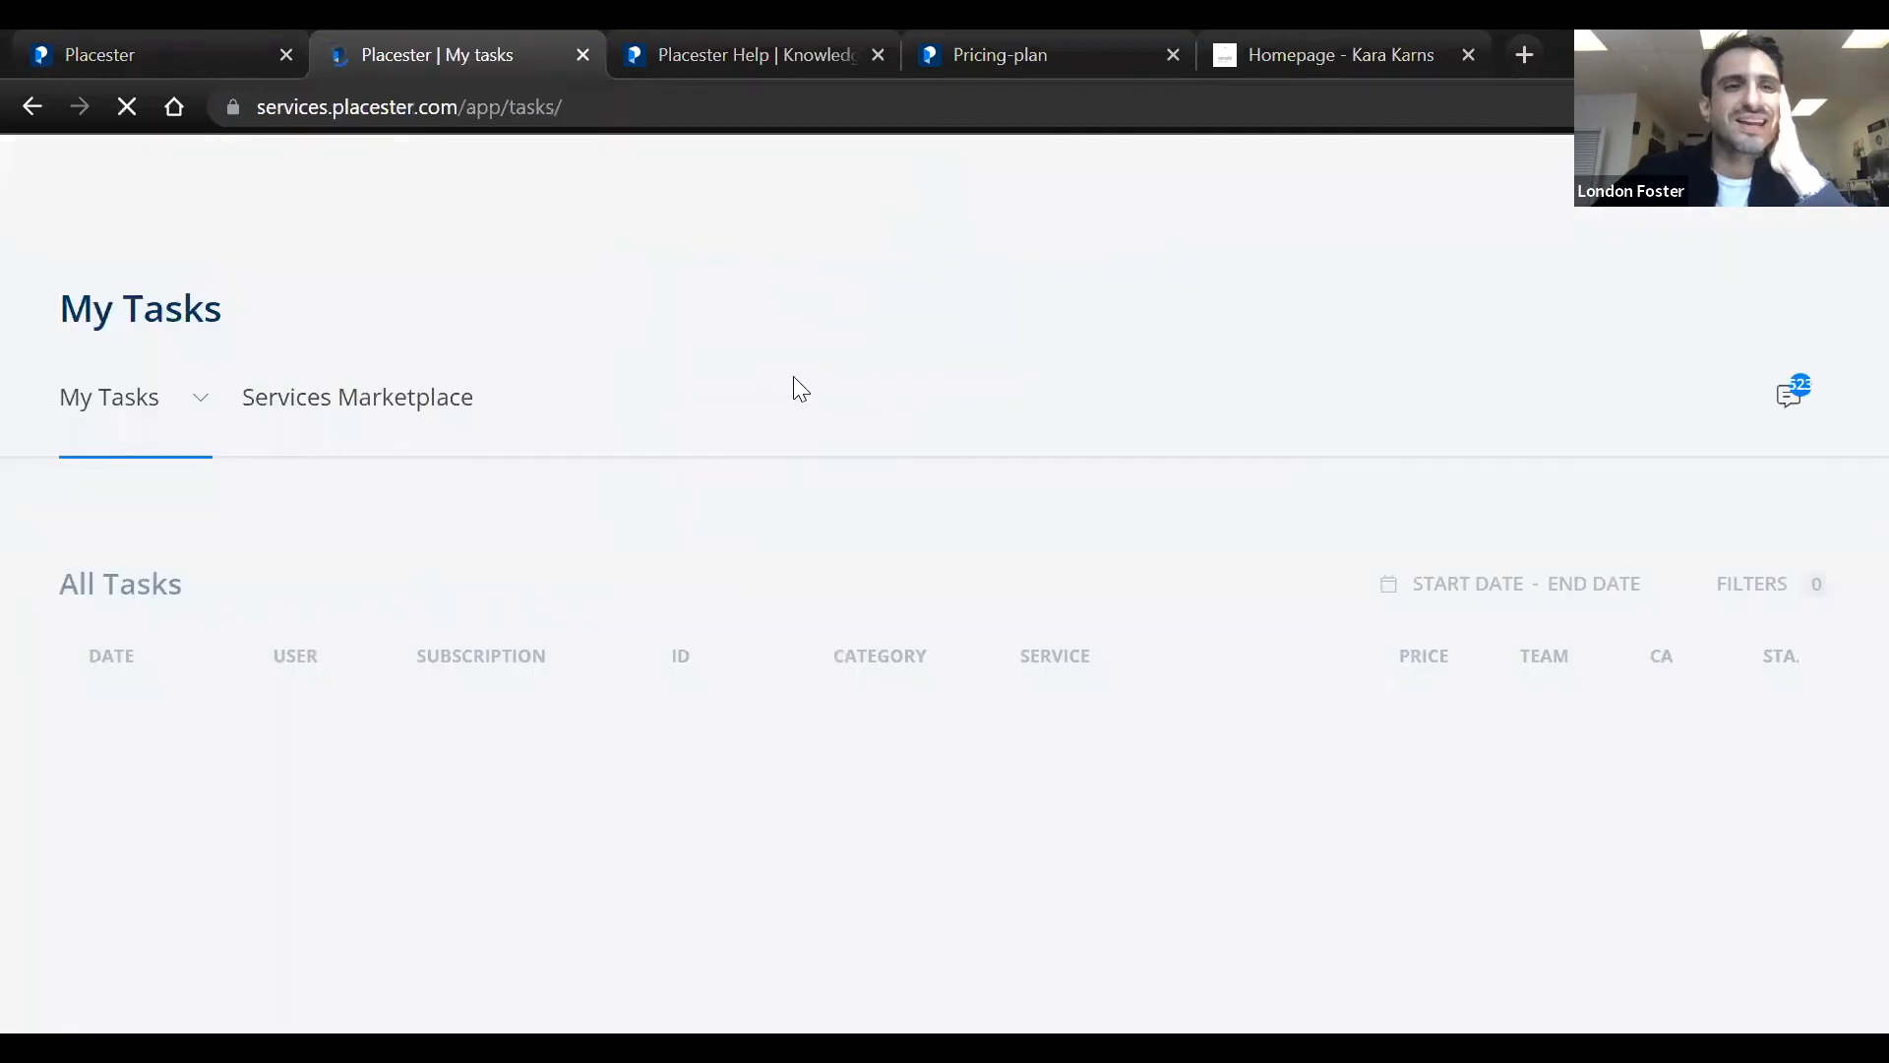
{"action": "left_click", "coordinate": [358, 418]}
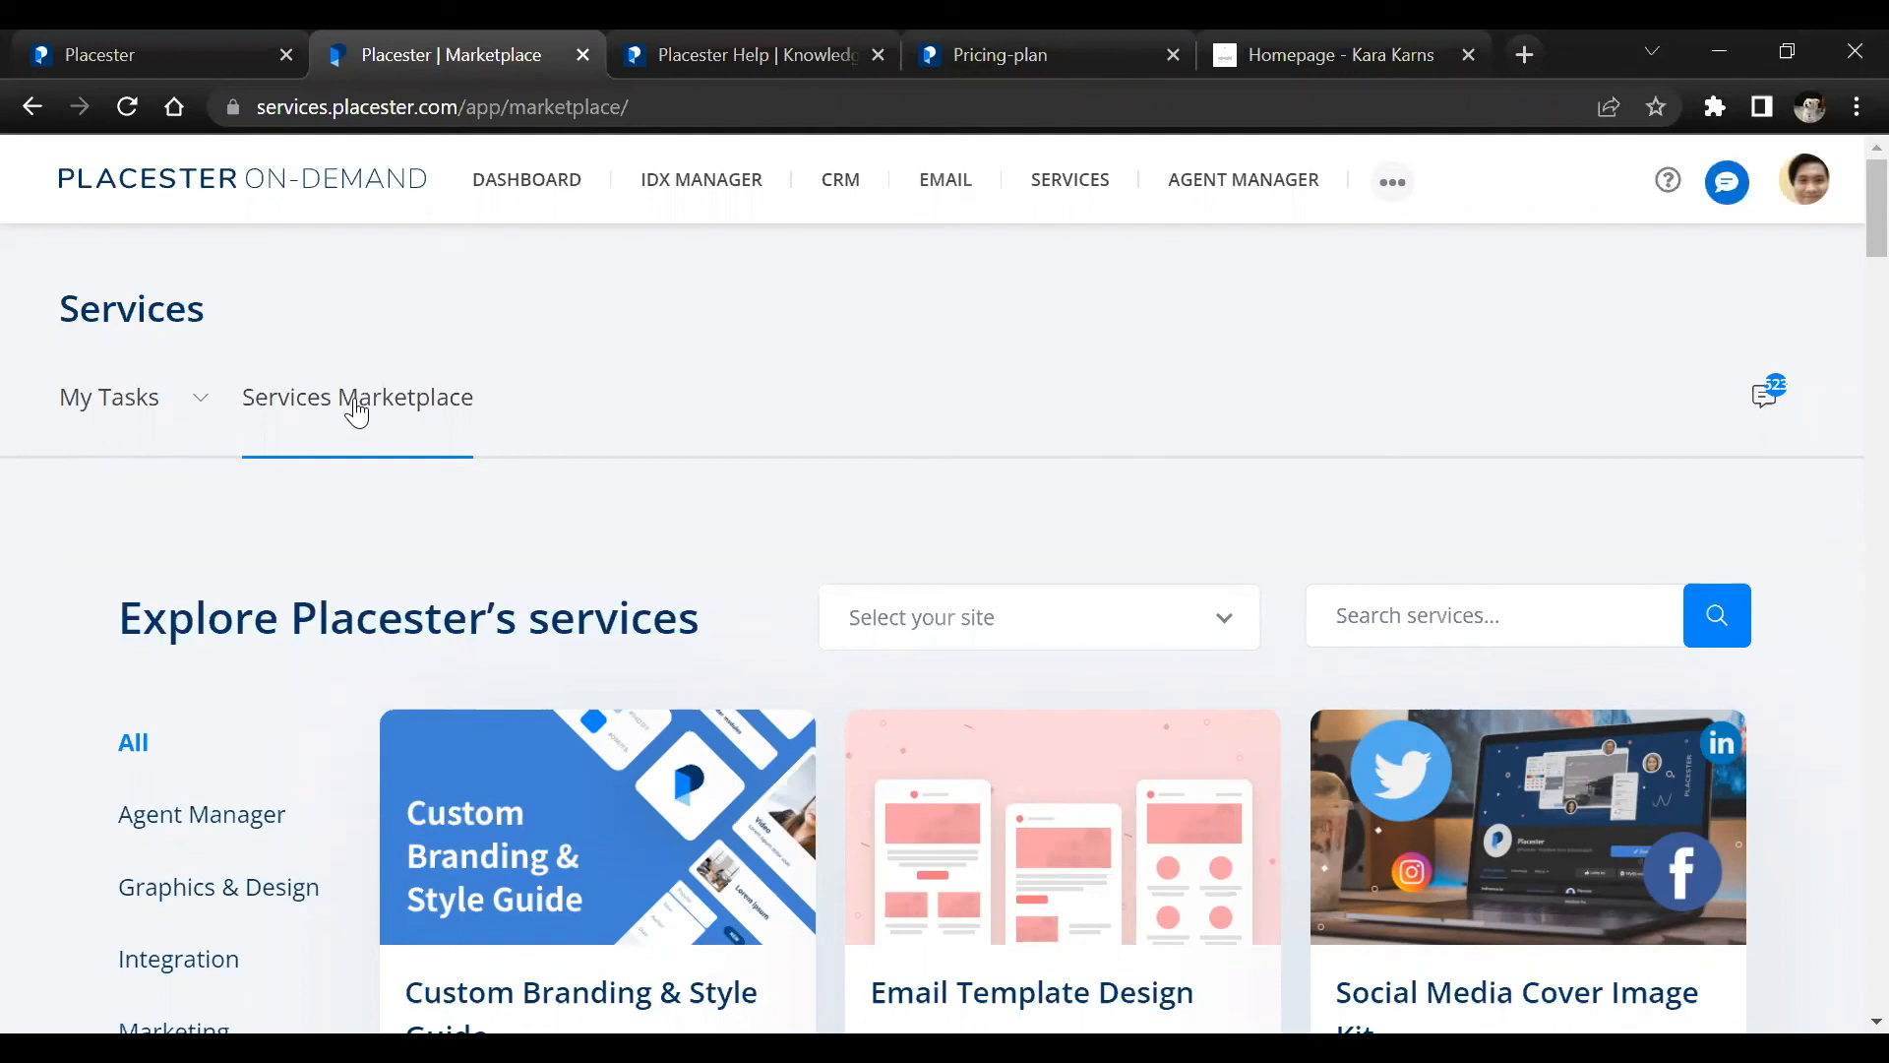
{"action": "left_click", "coordinate": [1092, 196]}
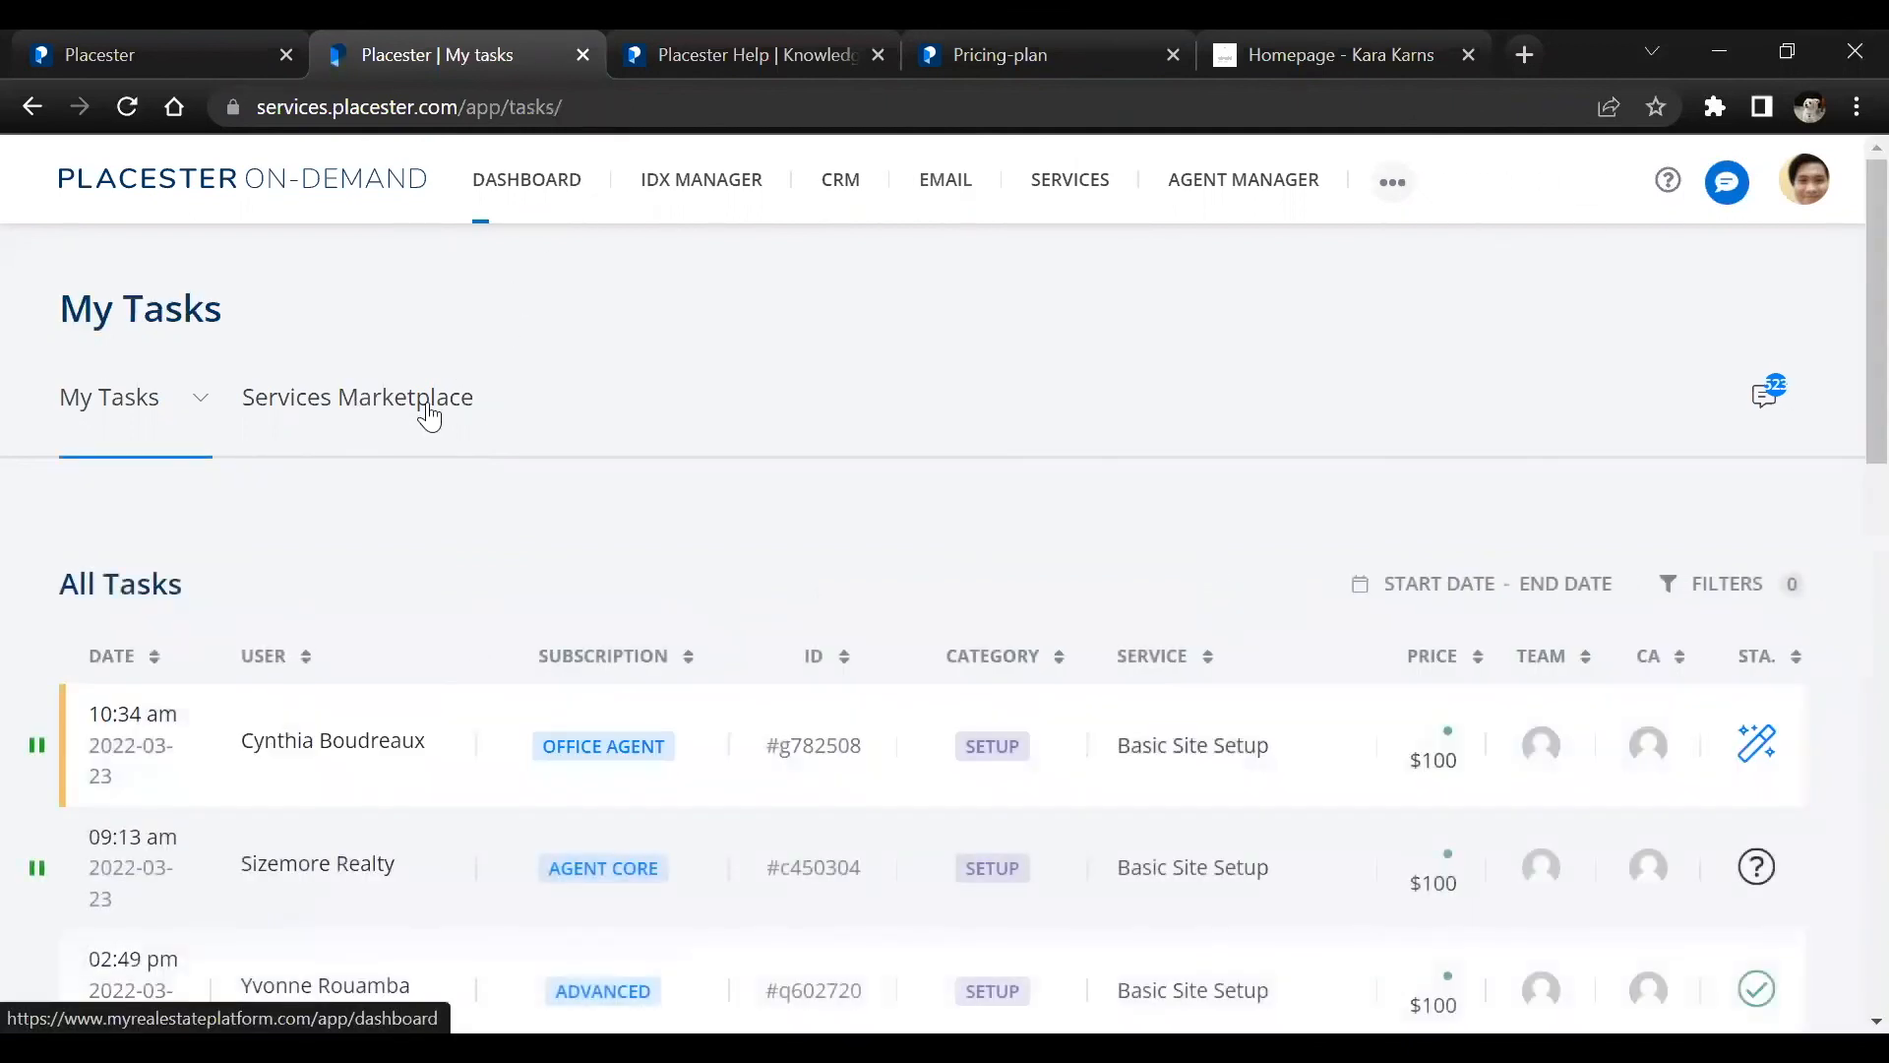
{"action": "left_click", "coordinate": [373, 423]}
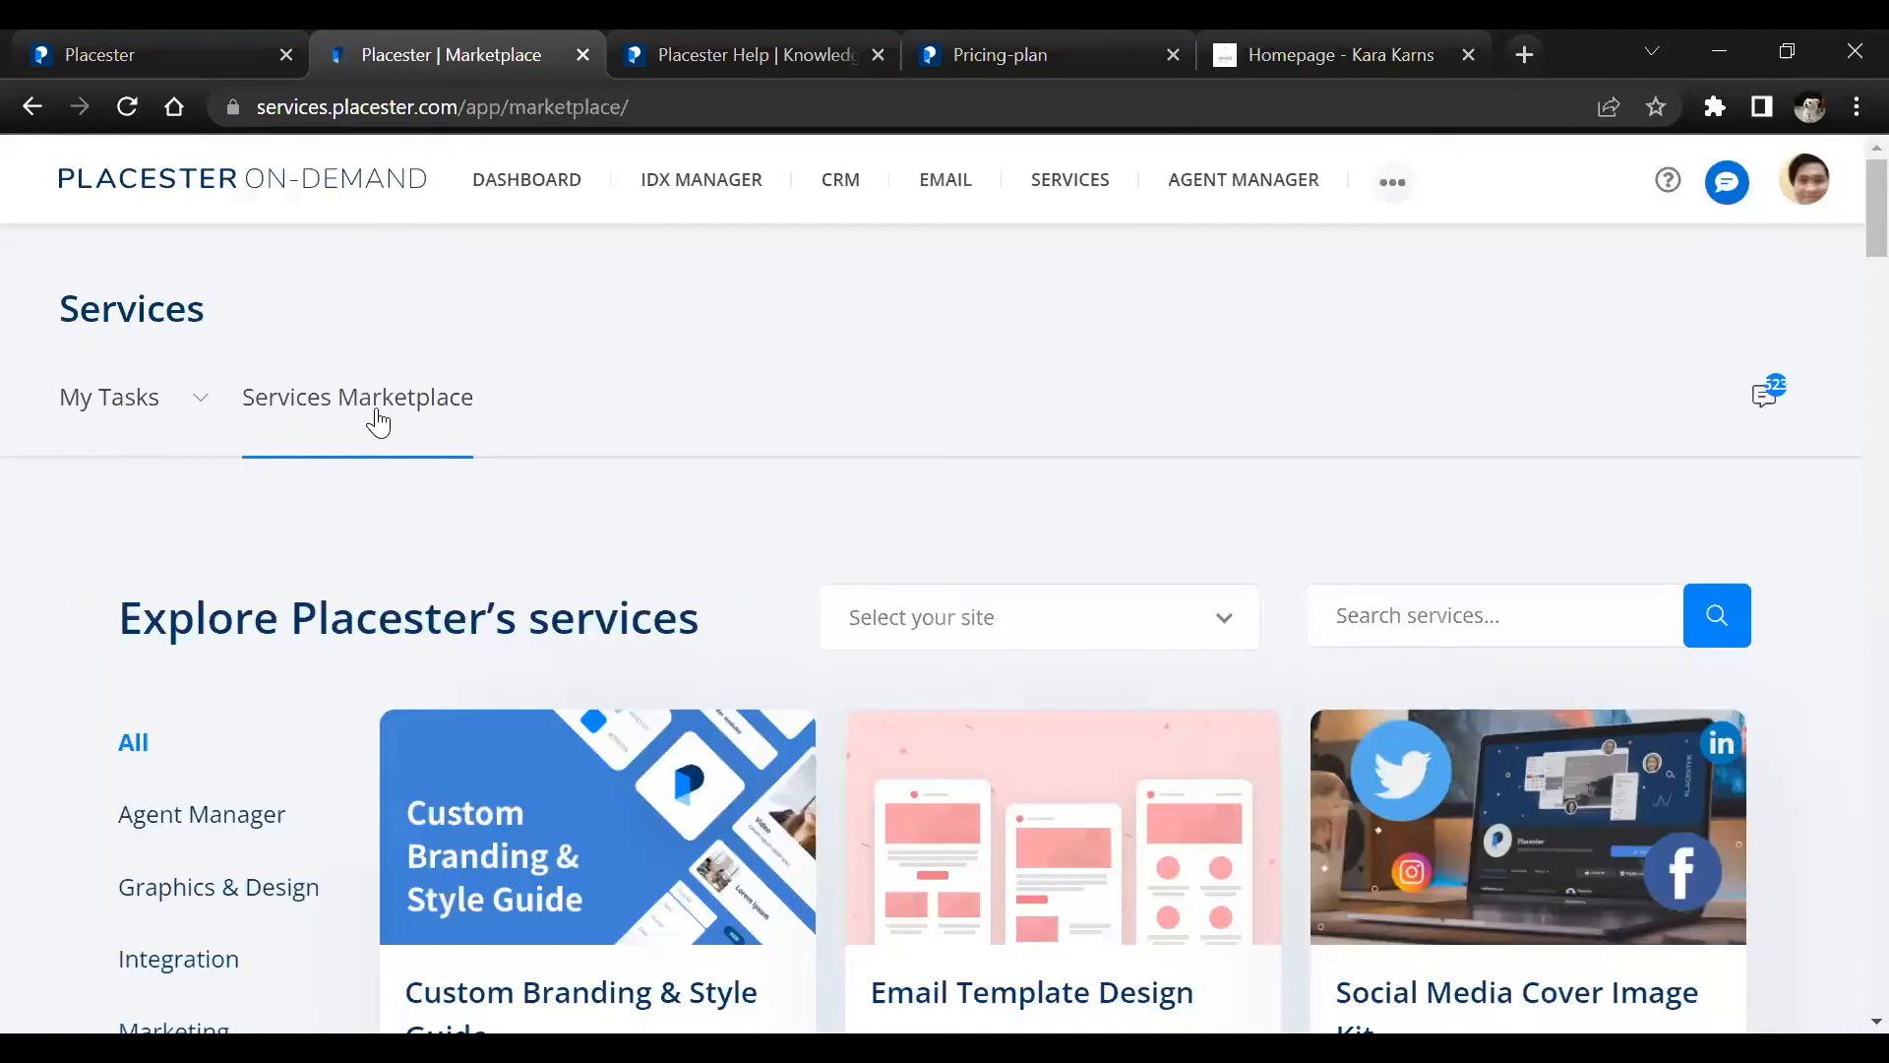
Filter the marketplace to the Setup category and look through the offered services and their prices
{"action": "scroll", "coordinate": [802, 561], "scroll_direction": "down", "scroll_amount": 3}
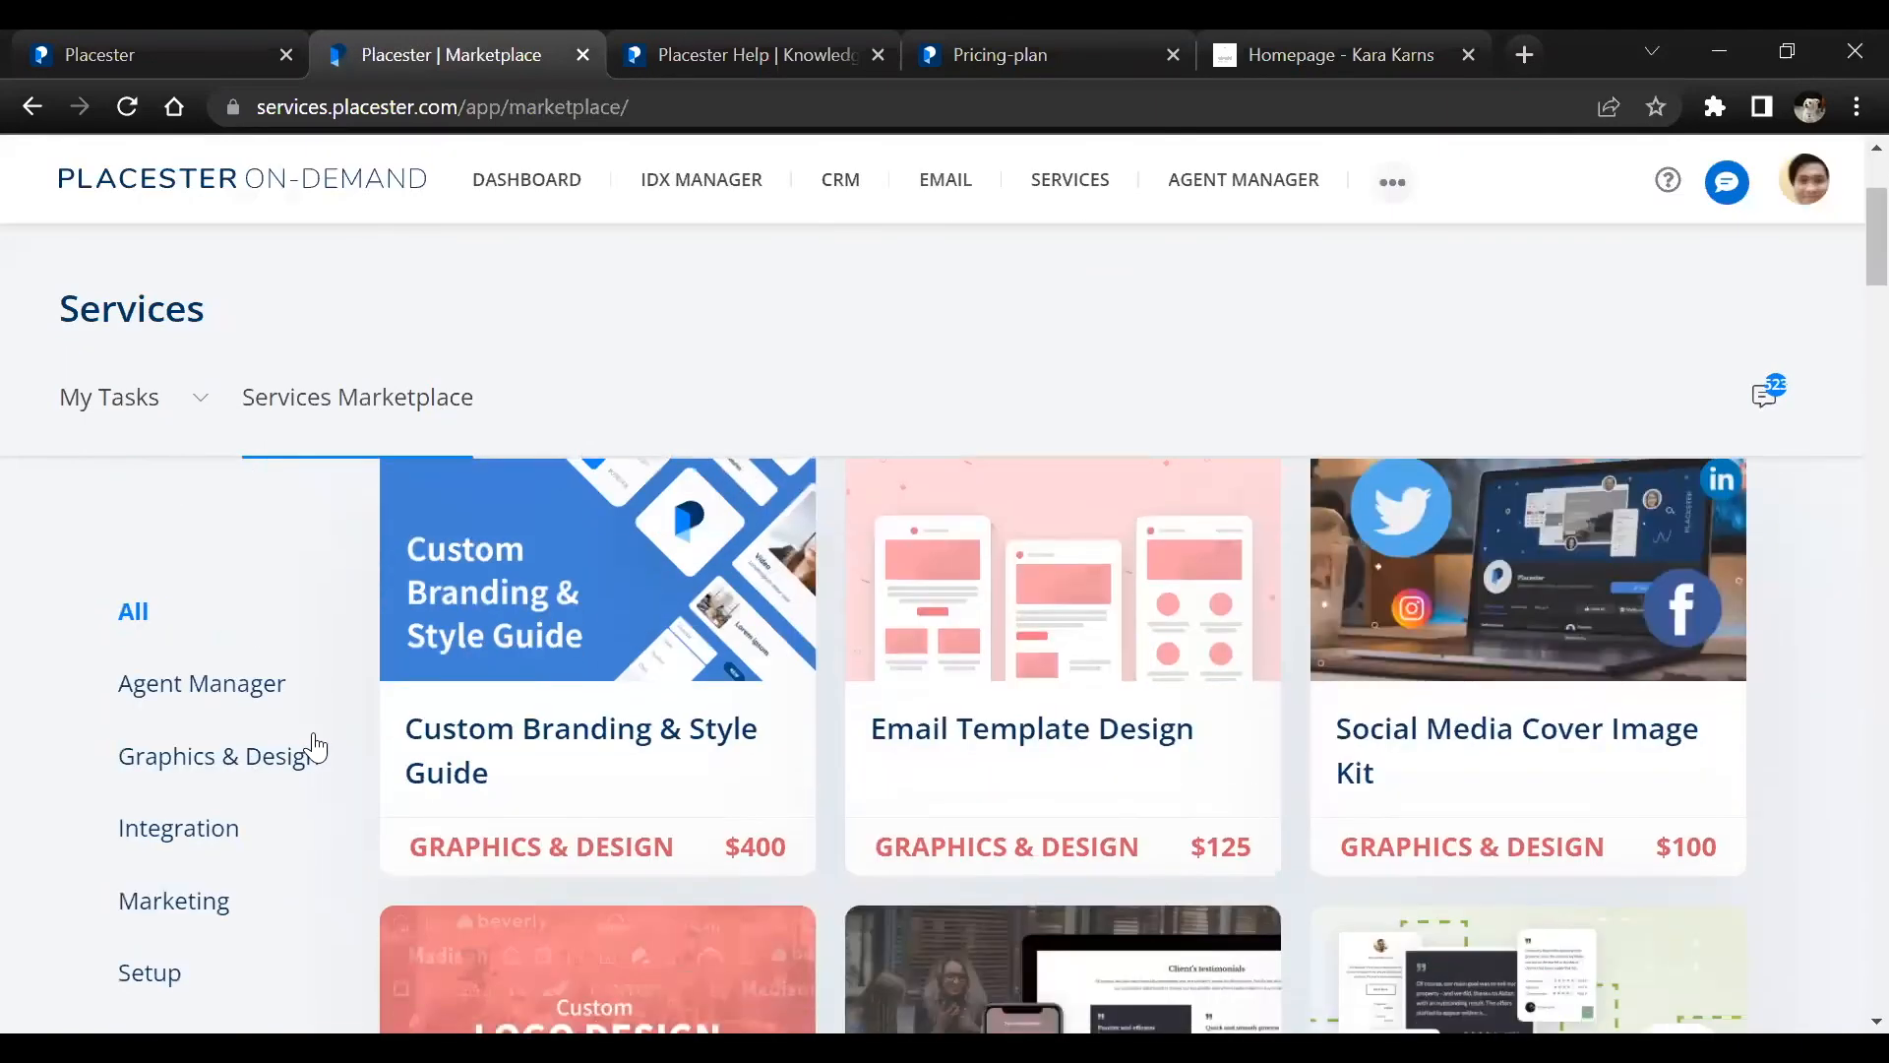
{"action": "left_click", "coordinate": [170, 969]}
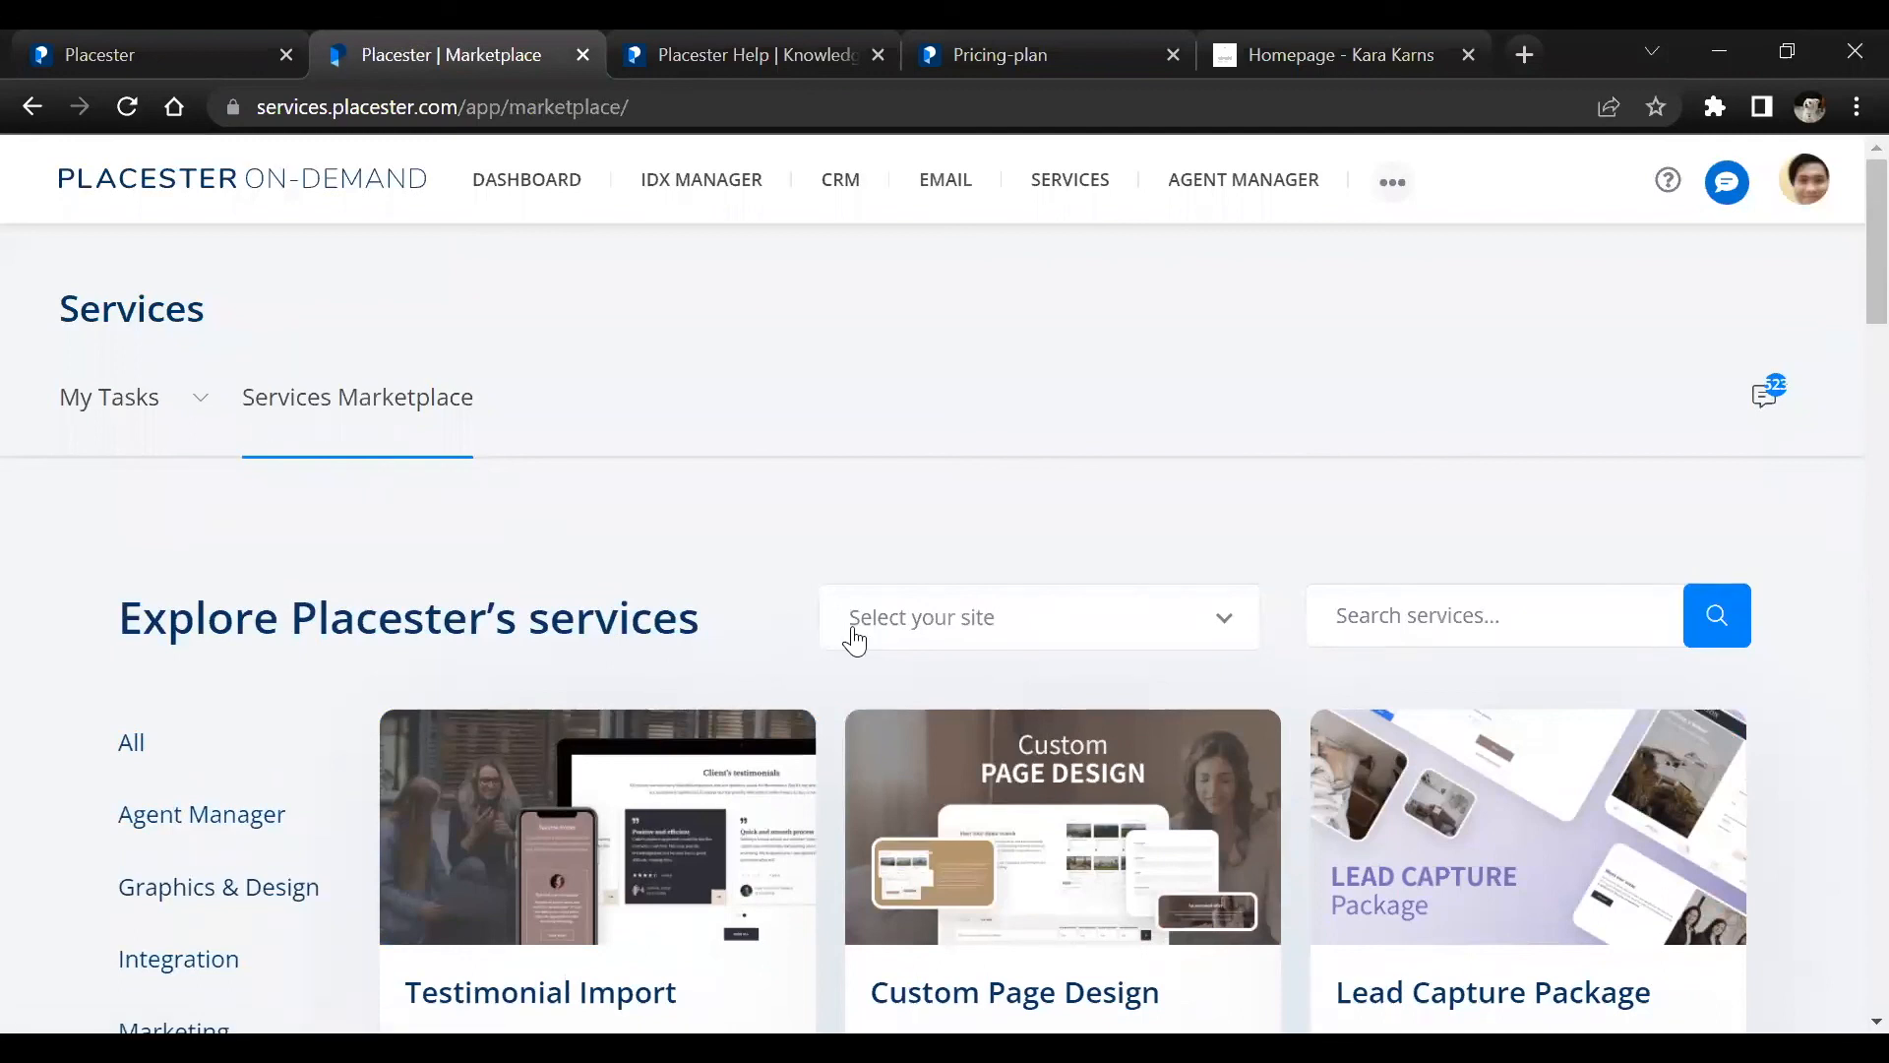
{"action": "scroll", "coordinate": [919, 600], "scroll_direction": "down", "scroll_amount": 3}
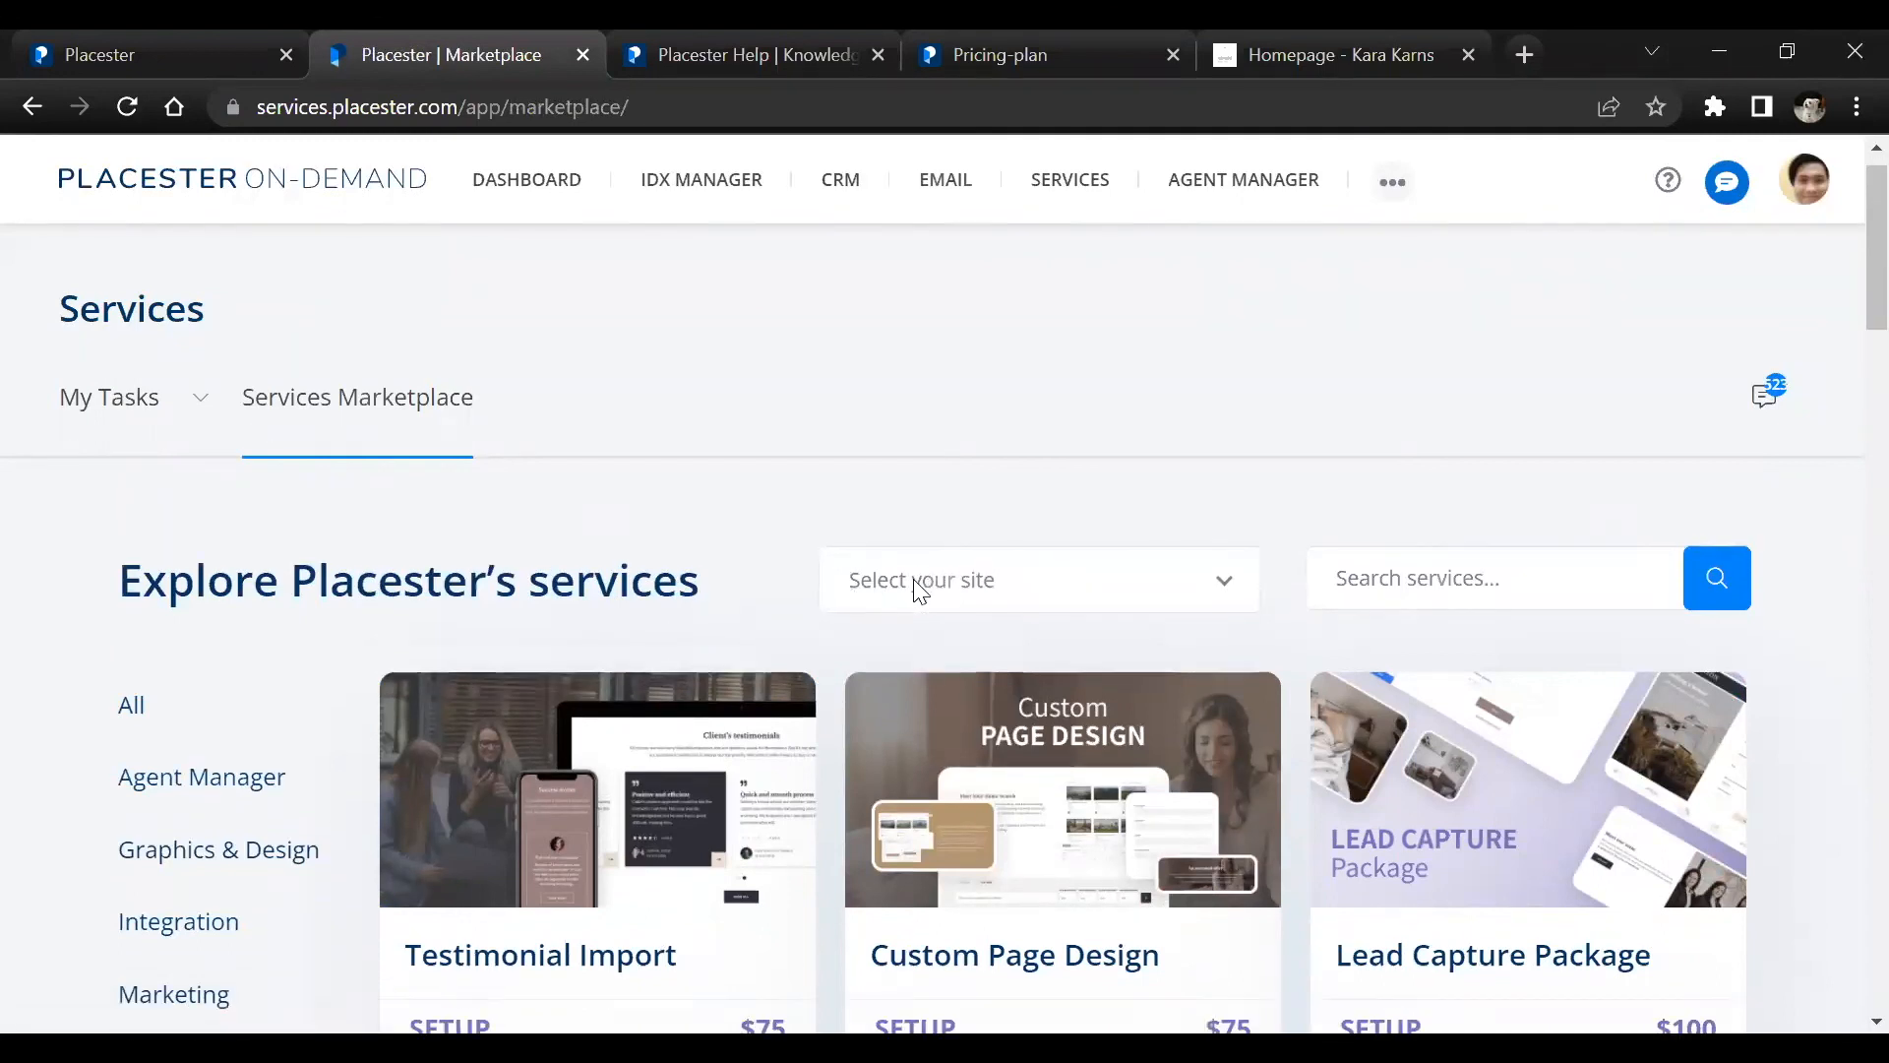
{"action": "scroll", "coordinate": [915, 592], "scroll_direction": "down", "scroll_amount": 1}
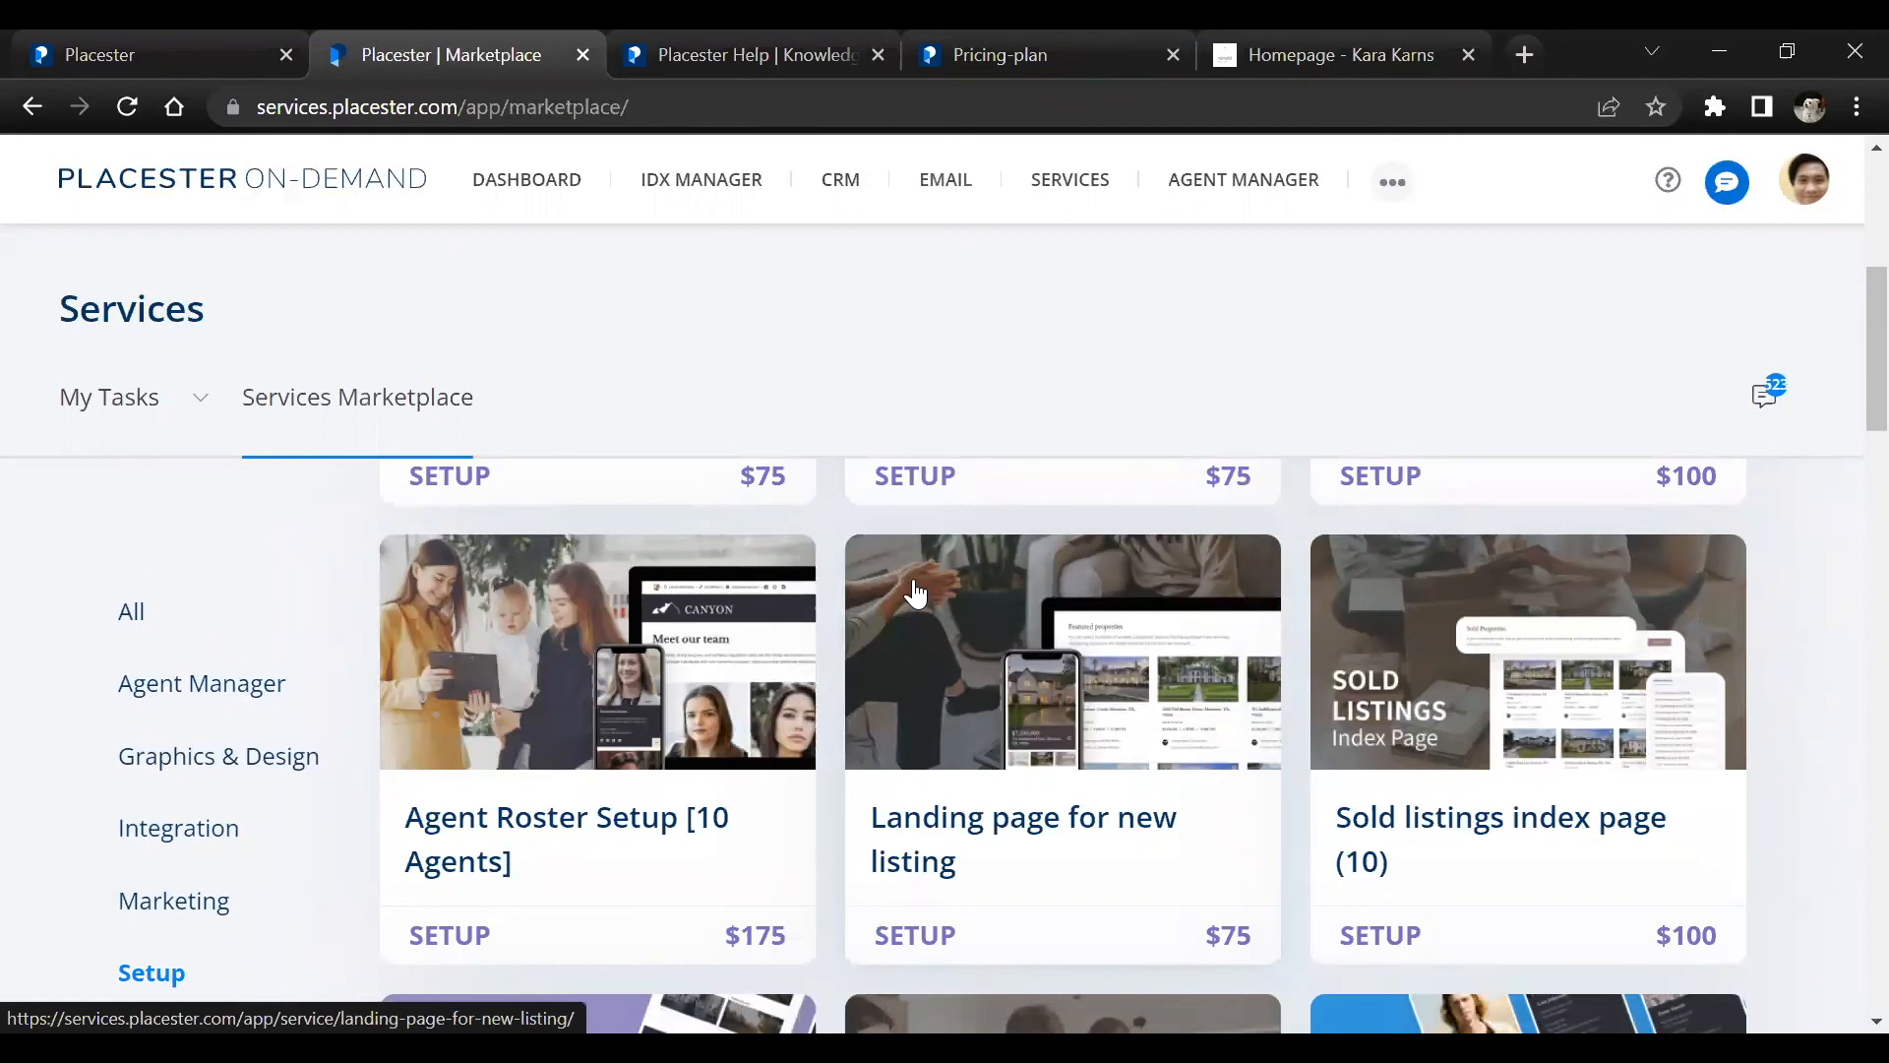
{"action": "scroll", "coordinate": [1116, 694], "scroll_direction": "down", "scroll_amount": 2}
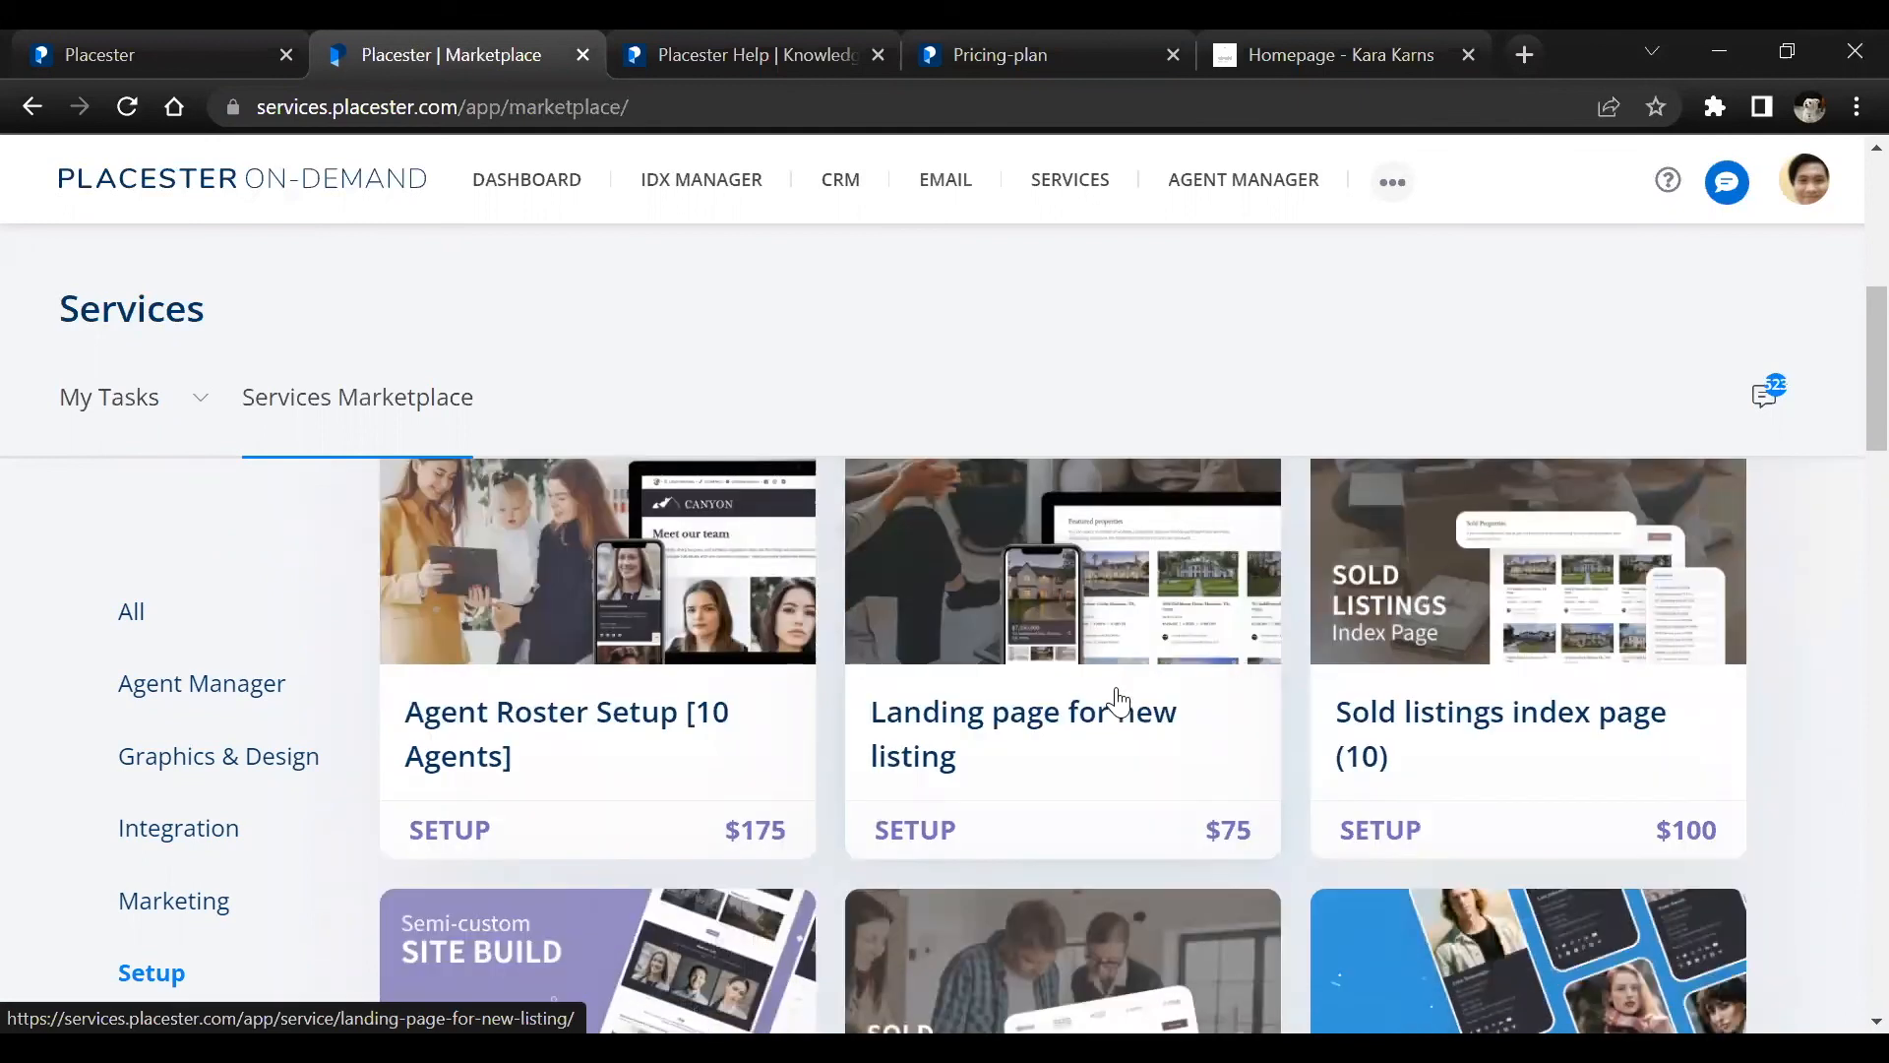
{"action": "scroll", "coordinate": [1116, 686], "scroll_direction": "down", "scroll_amount": 1}
{"action": "scroll", "coordinate": [1116, 688], "scroll_direction": "up", "scroll_amount": 2}
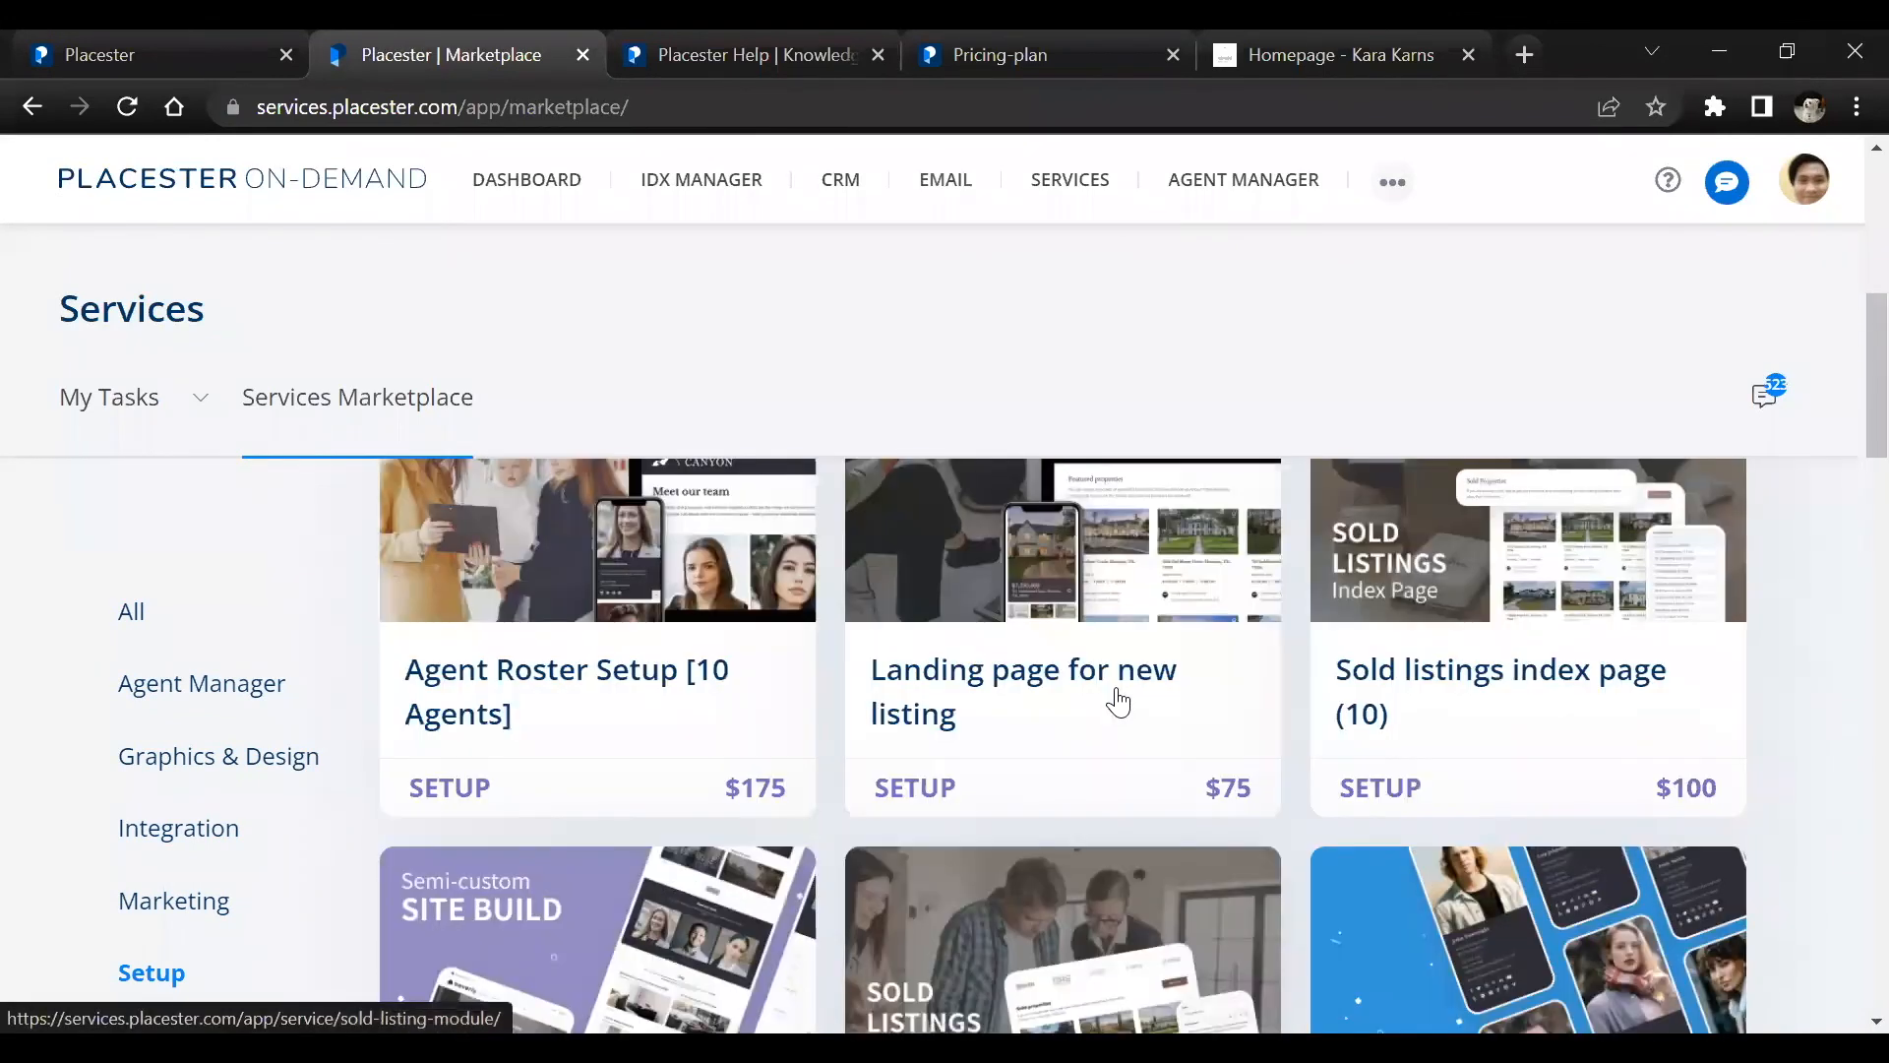
{"action": "scroll", "coordinate": [1293, 702], "scroll_direction": "up", "scroll_amount": 3}
{"action": "scroll", "coordinate": [1293, 702], "scroll_direction": "down", "scroll_amount": 2}
{"action": "scroll", "coordinate": [1292, 702], "scroll_direction": "up", "scroll_amount": 5}
Search the marketplace services for "basi" and open the Basic Site Setup service
{"action": "left_click", "coordinate": [1410, 620]}
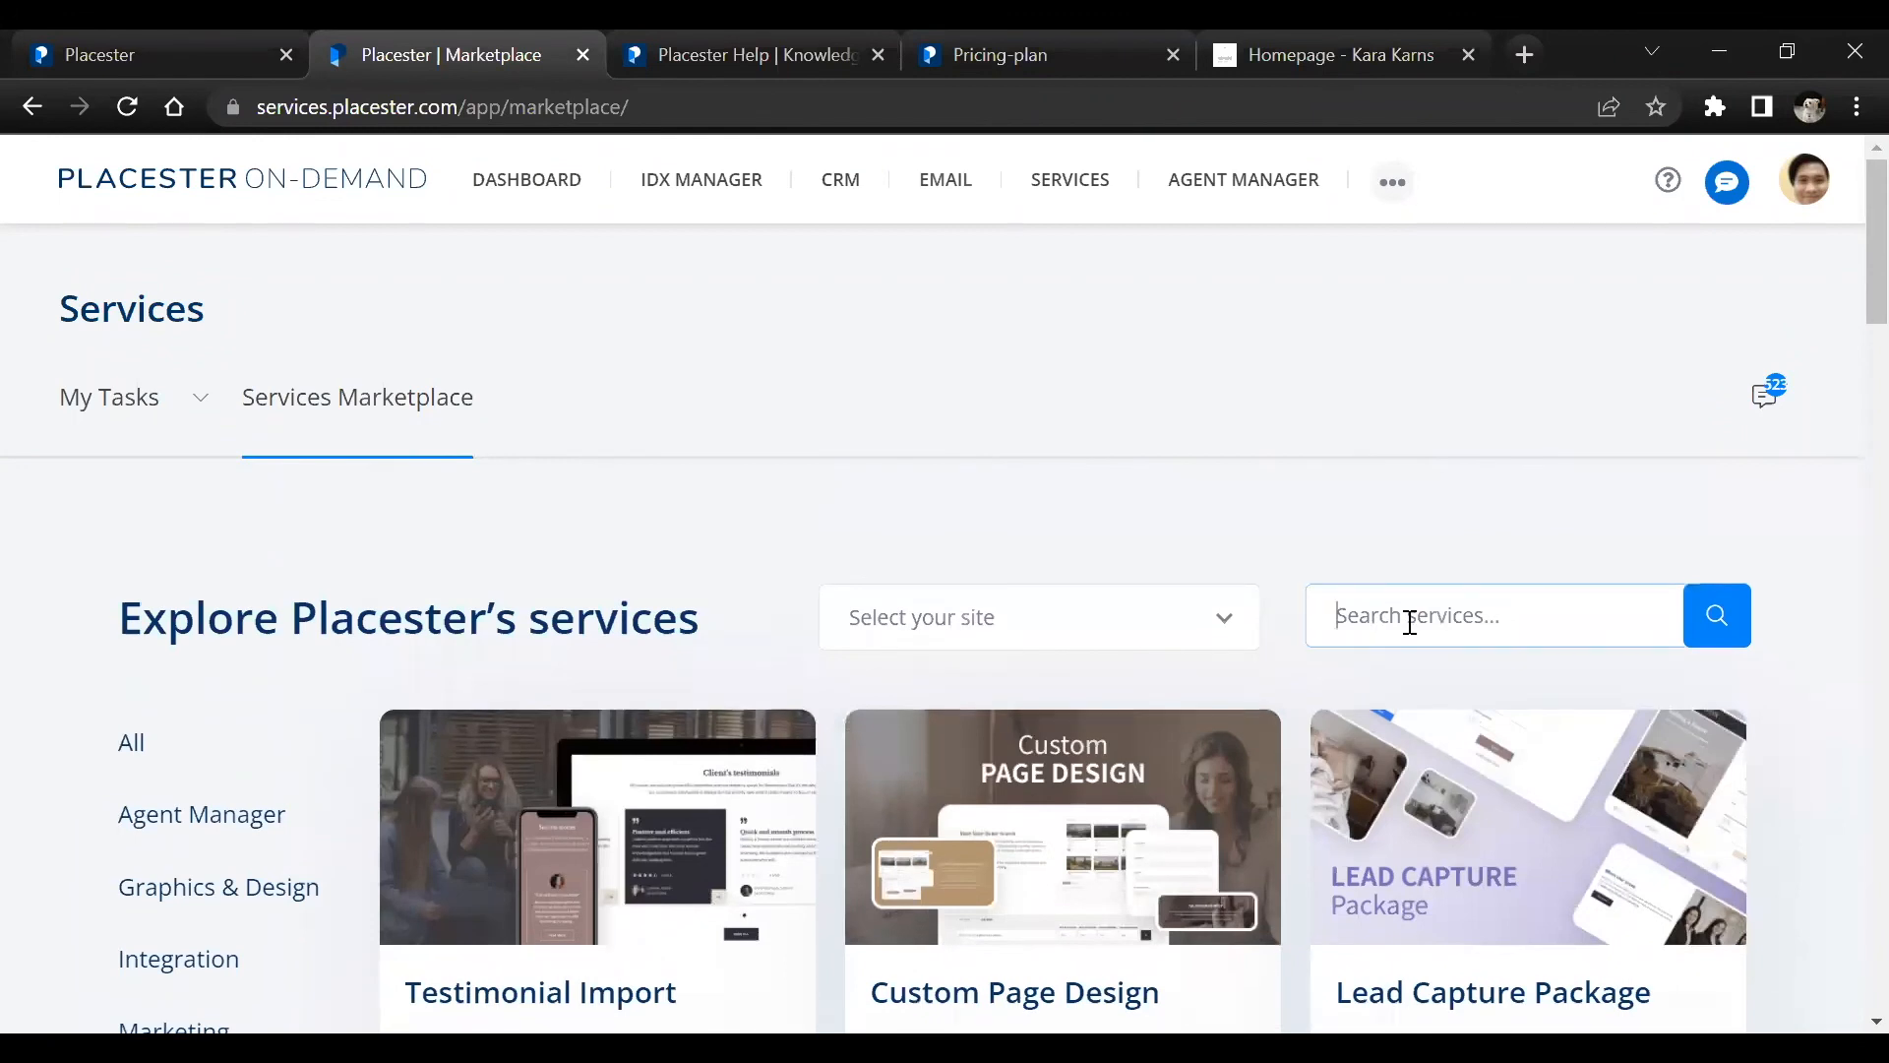
{"action": "type", "text": "basi"}
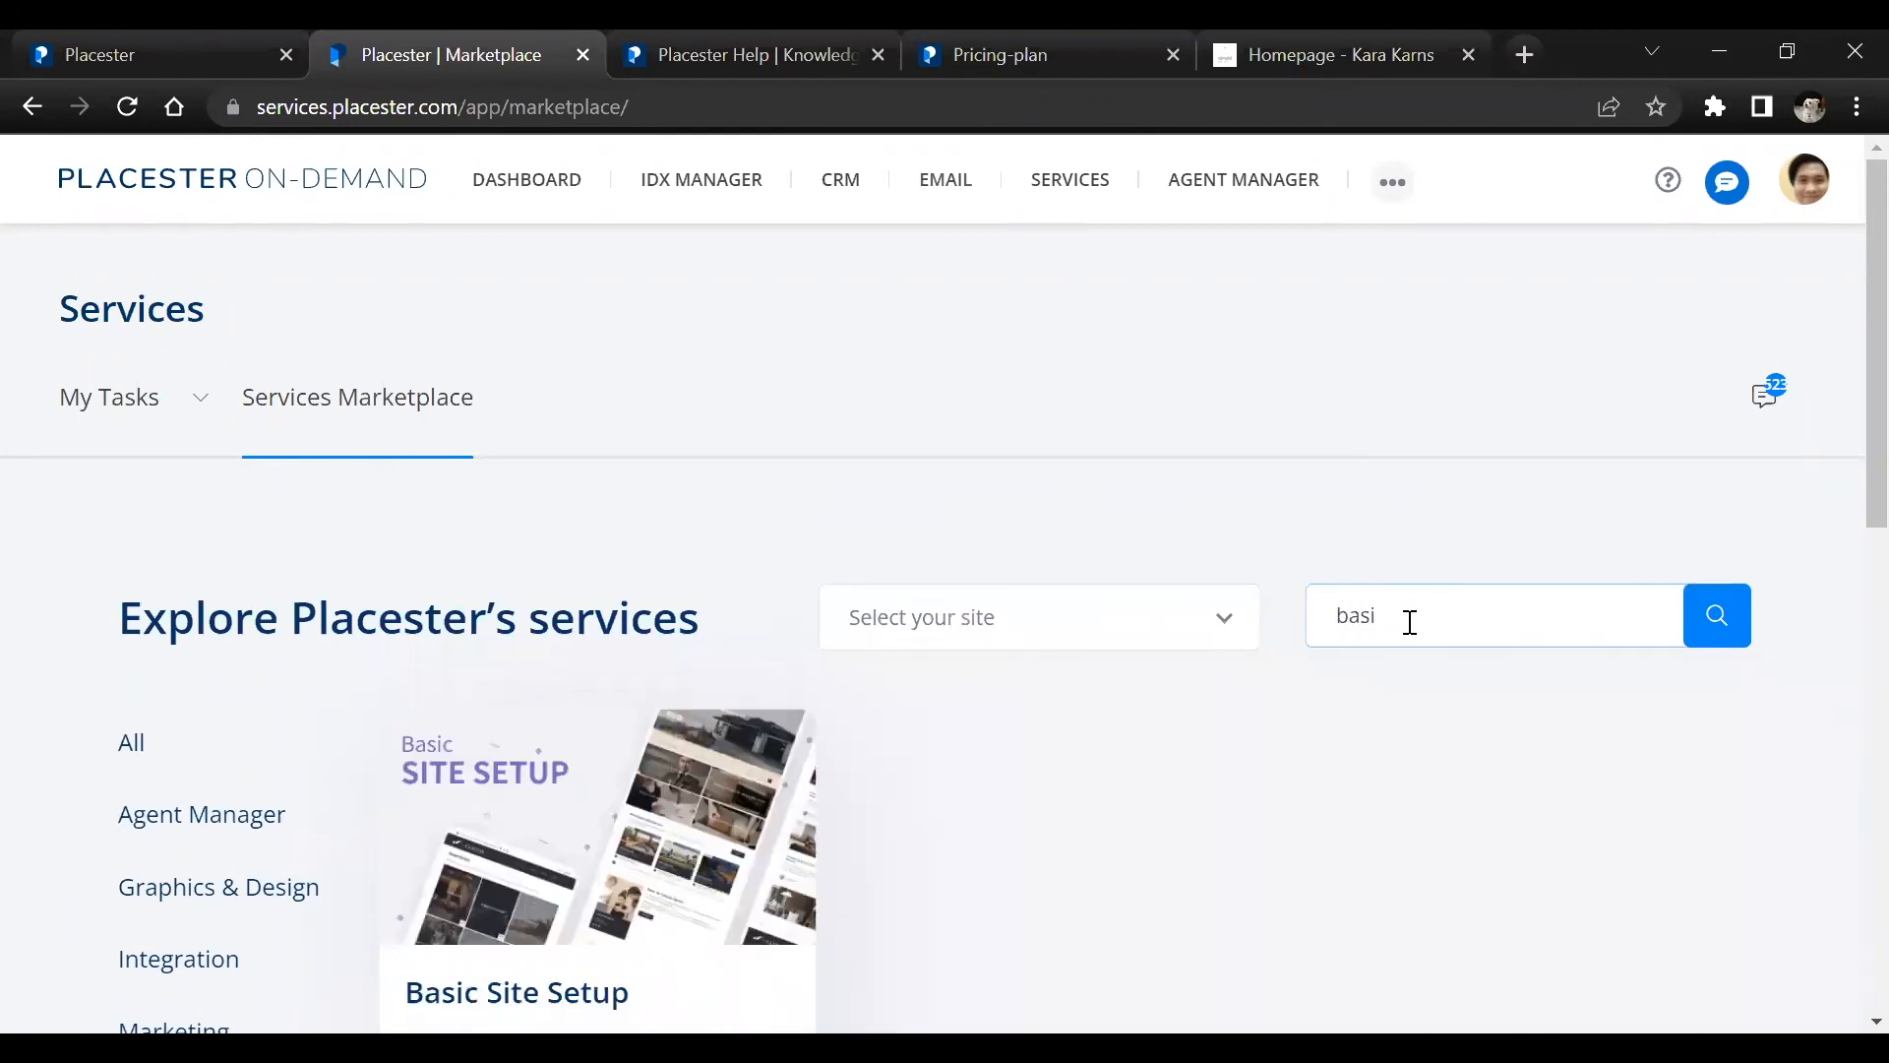
{"action": "scroll", "coordinate": [1180, 688], "scroll_direction": "down", "scroll_amount": 2}
{"action": "scroll", "coordinate": [666, 651], "scroll_direction": "up", "scroll_amount": 1}
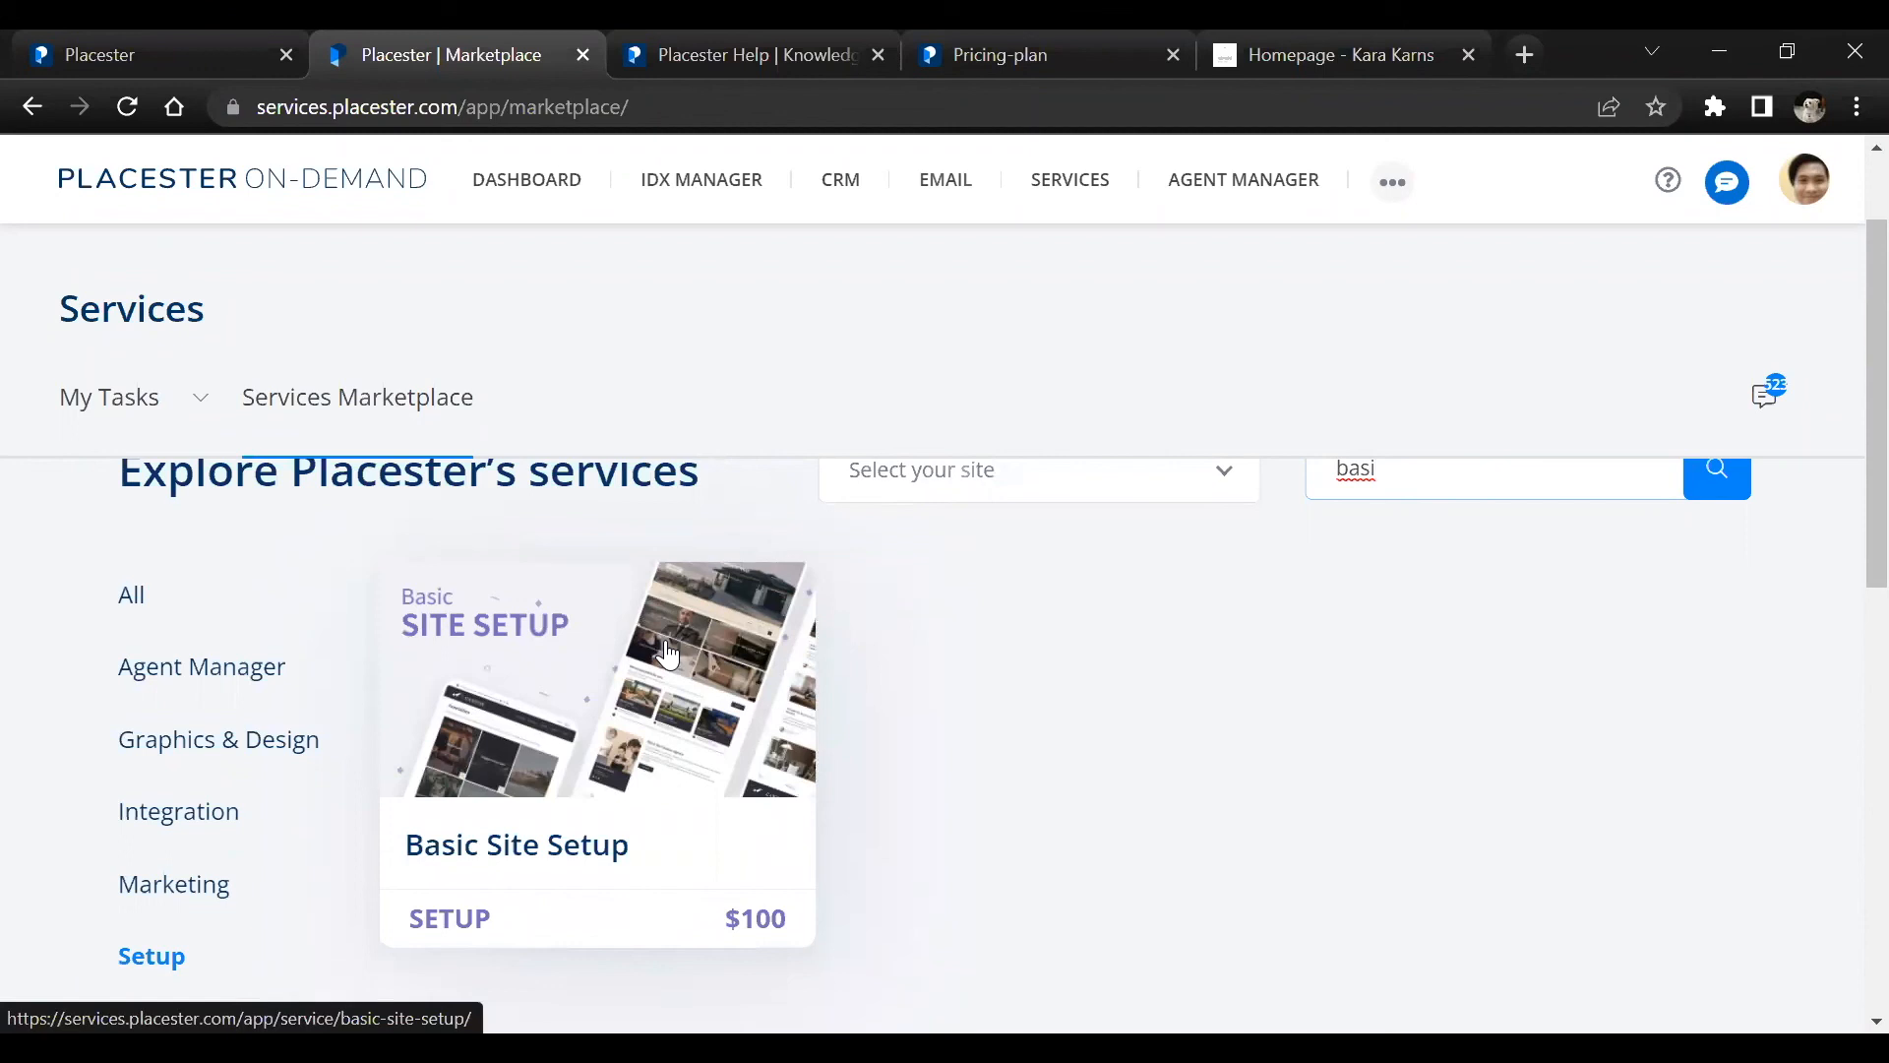
{"action": "left_click", "coordinate": [672, 718]}
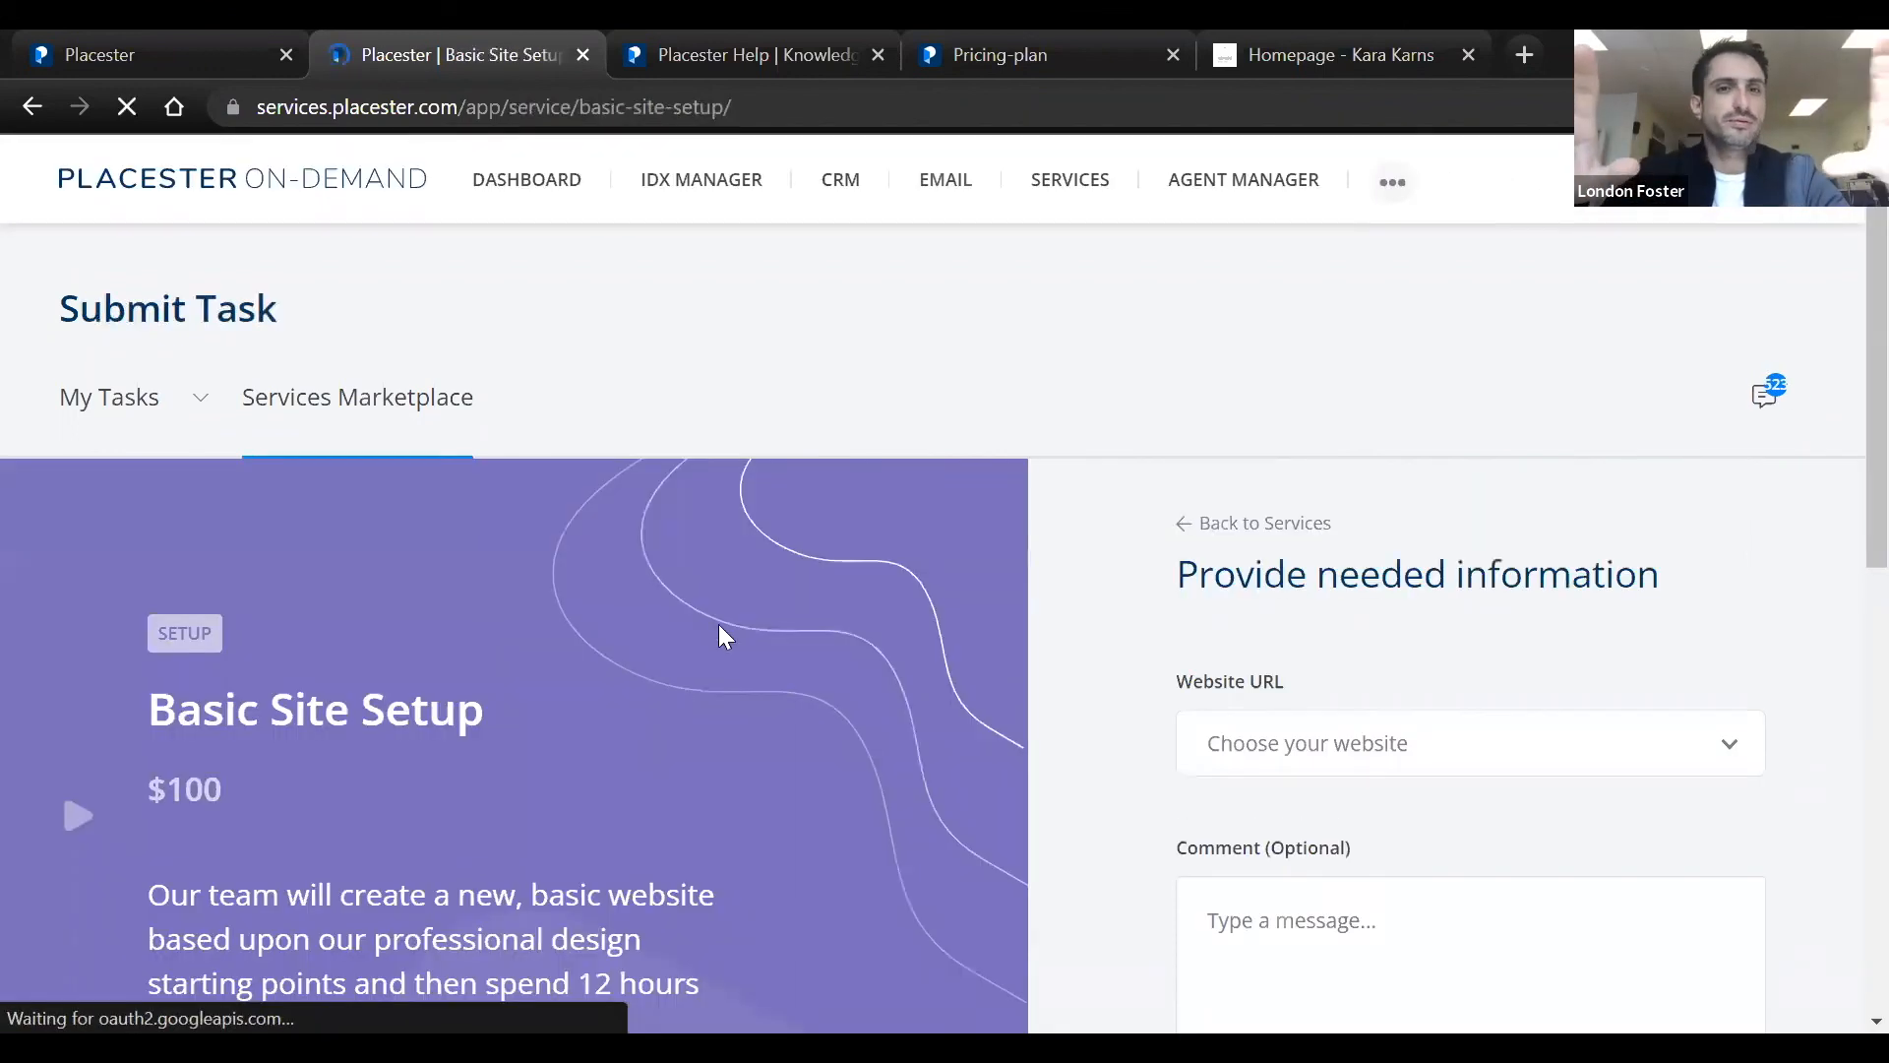
Examine the Basic Site Setup service's description, inclusions and prerequisites, and point out its price
{"action": "scroll", "coordinate": [809, 574], "scroll_direction": "down", "scroll_amount": 3}
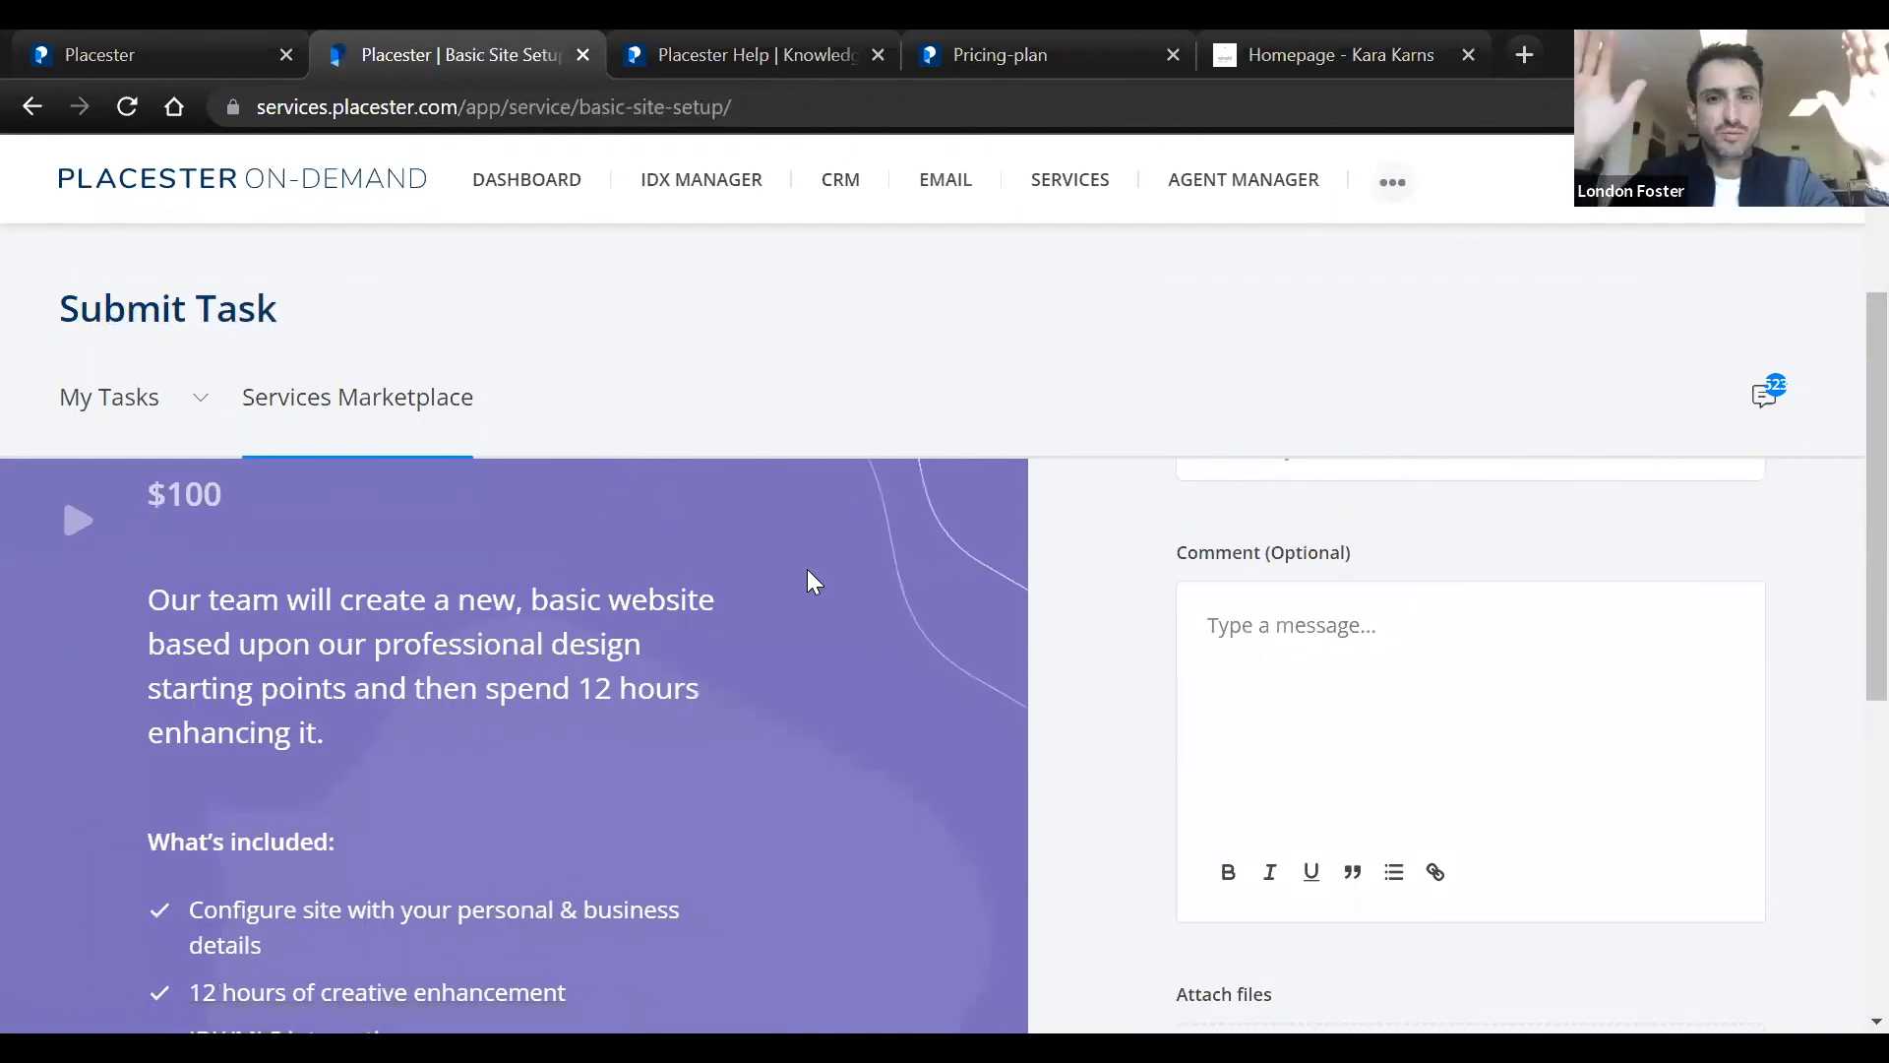
{"action": "scroll", "coordinate": [809, 575], "scroll_direction": "down", "scroll_amount": 1}
{"action": "scroll", "coordinate": [807, 571], "scroll_direction": "down", "scroll_amount": 2}
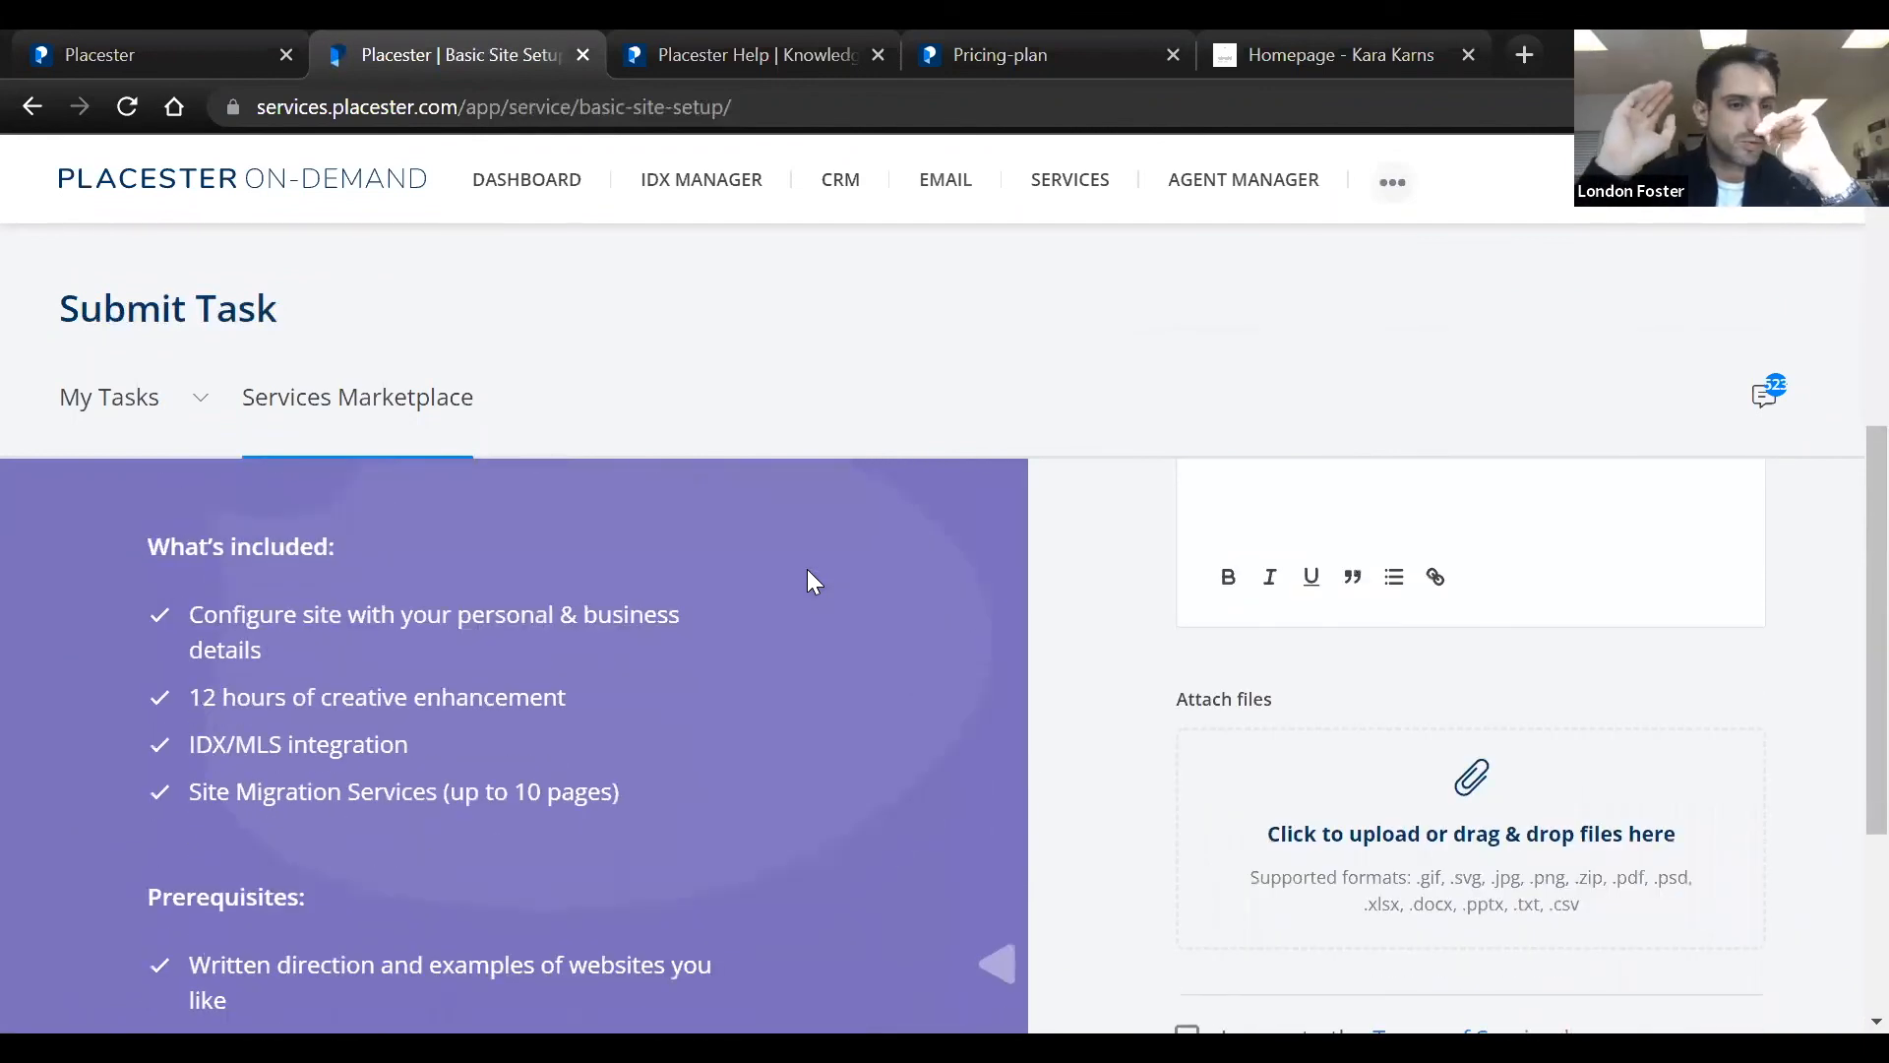
{"action": "scroll", "coordinate": [807, 569], "scroll_direction": "up", "scroll_amount": 5}
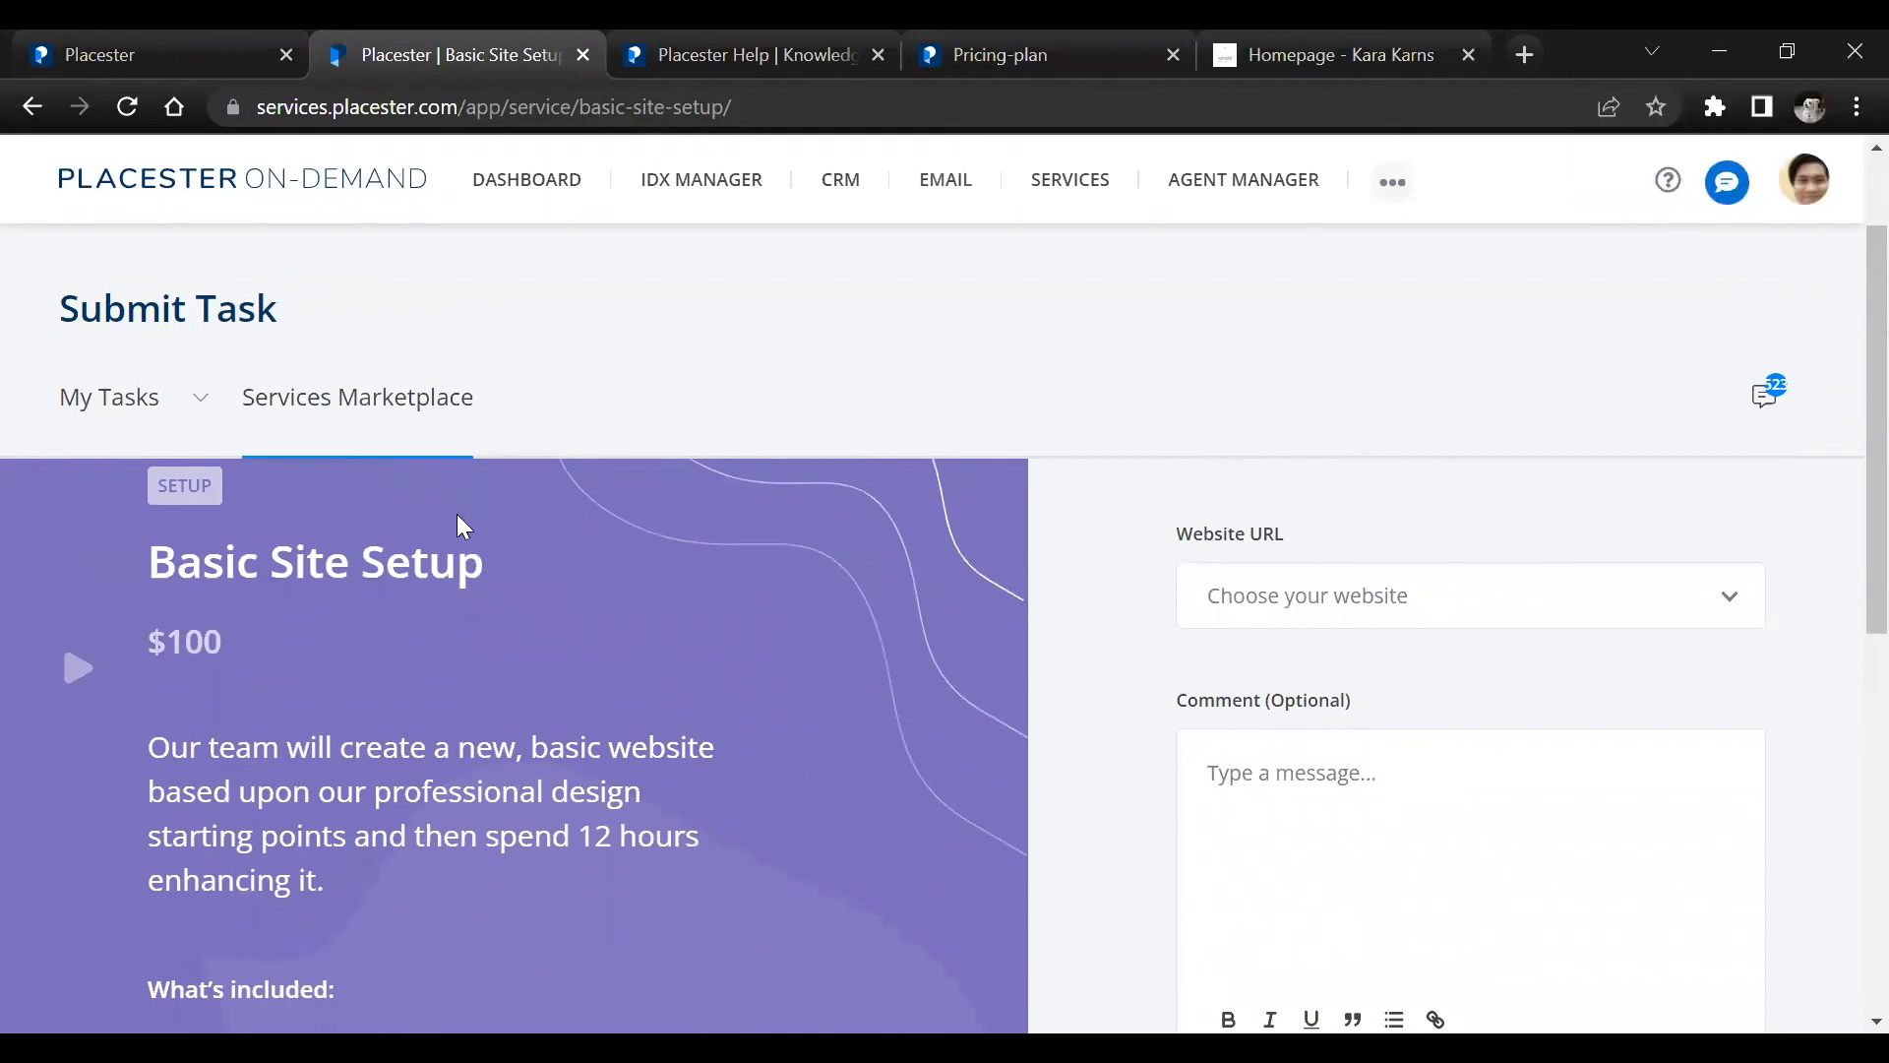
{"action": "left_click_drag", "start_coordinate": [226, 641], "coordinate": [157, 638]}
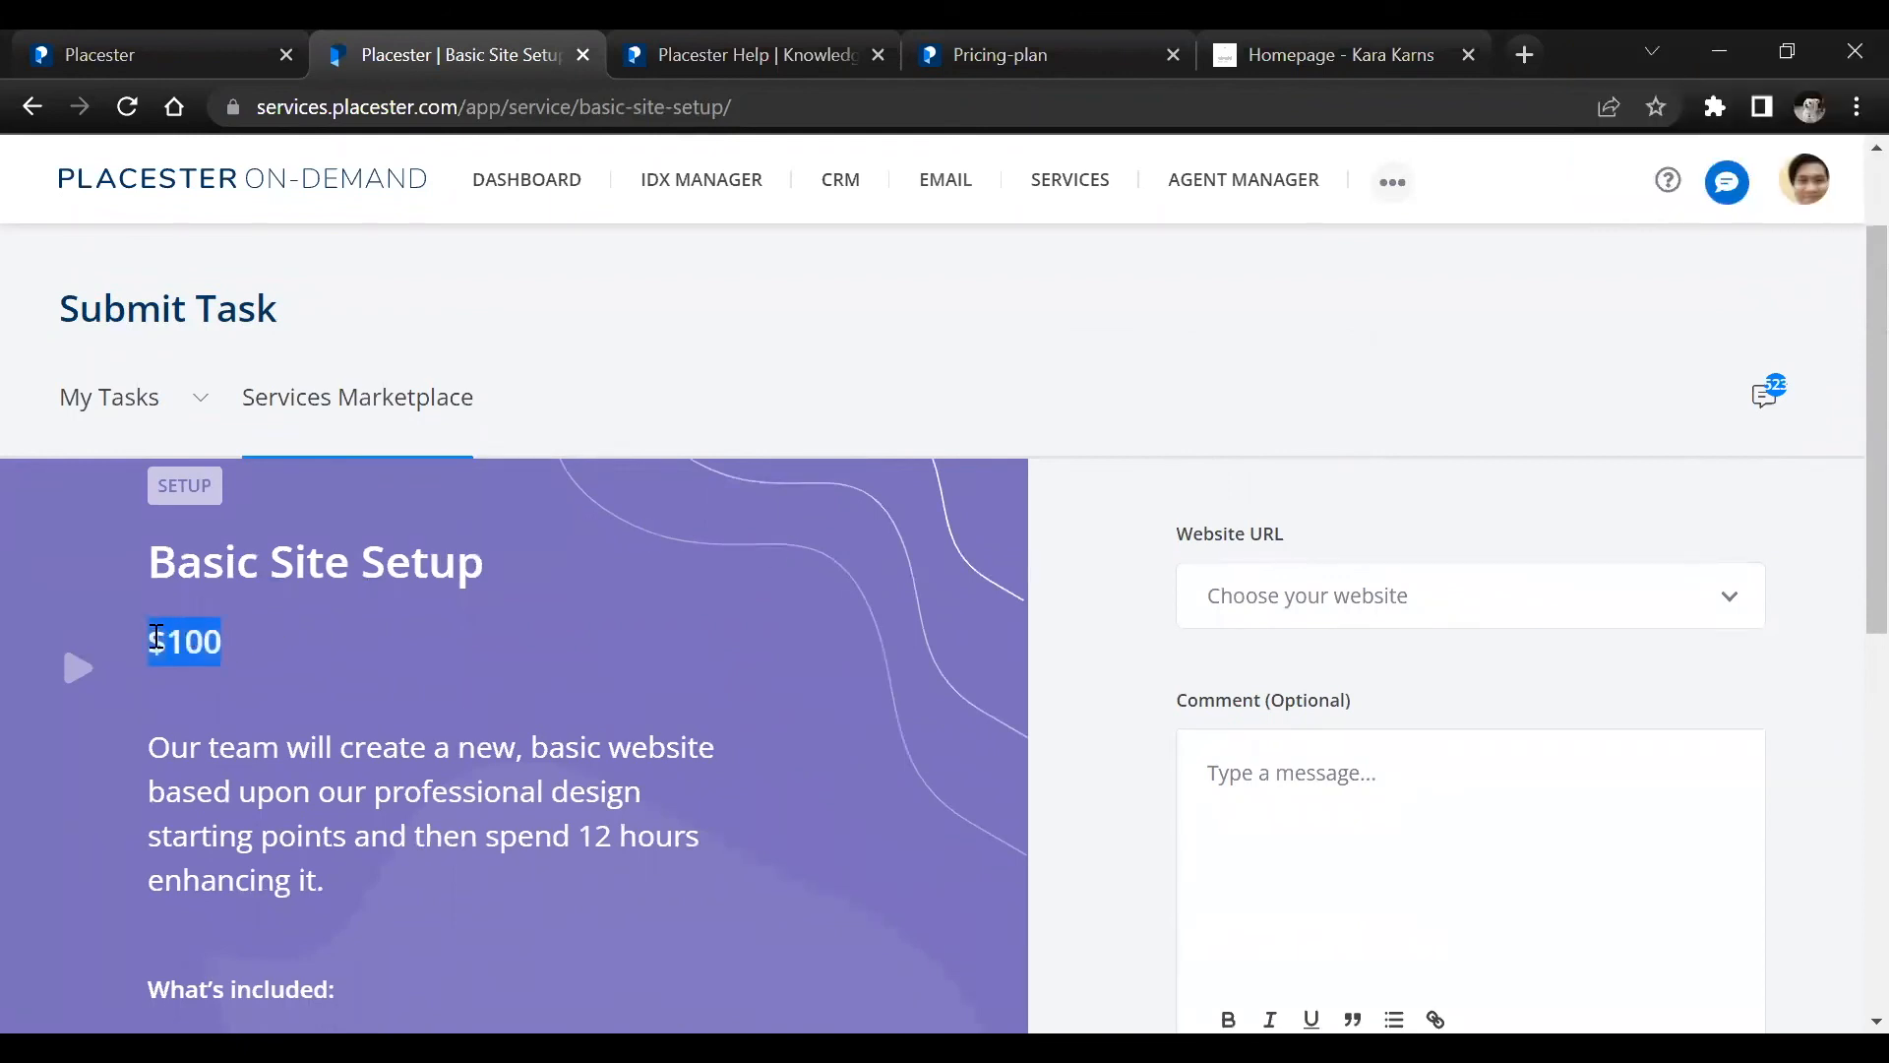
{"action": "left_click", "coordinate": [135, 608]}
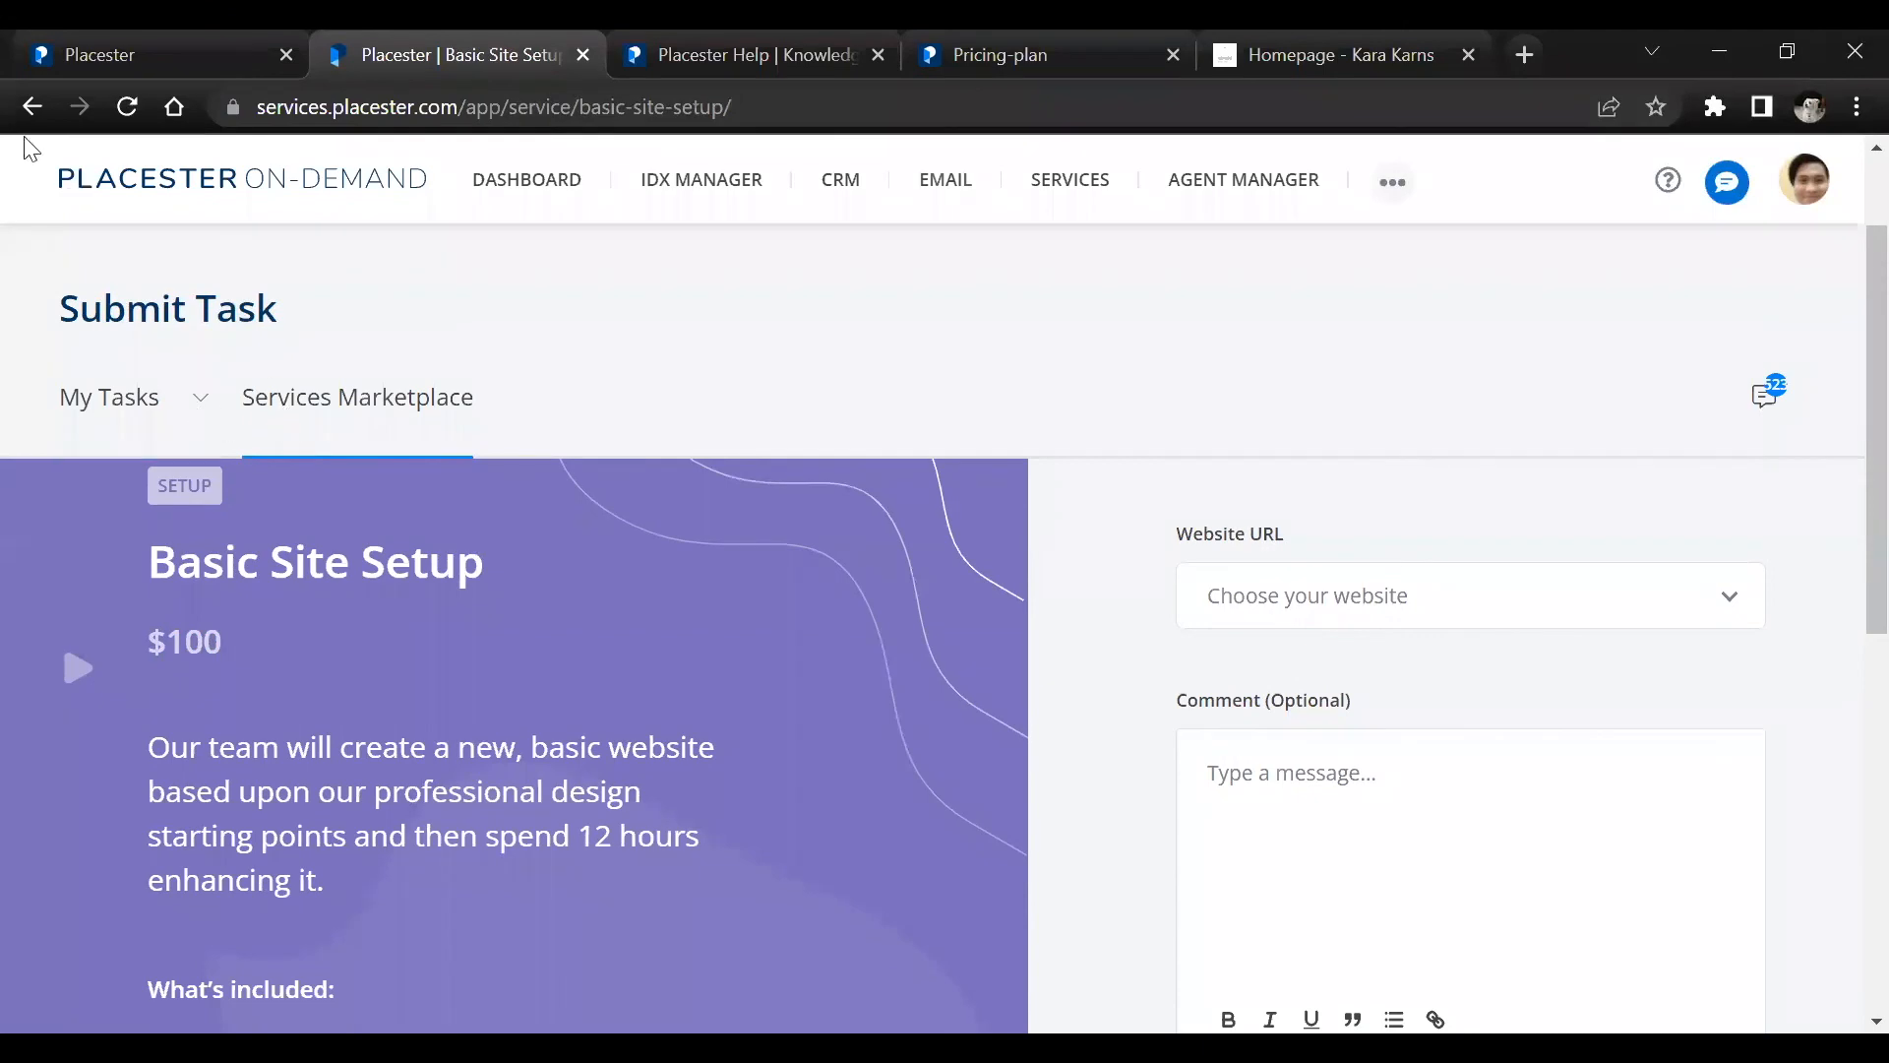
Return to the Services Marketplace, search the services for "semi" and open the Semi-Custom Site Build service
{"action": "left_click", "coordinate": [31, 108]}
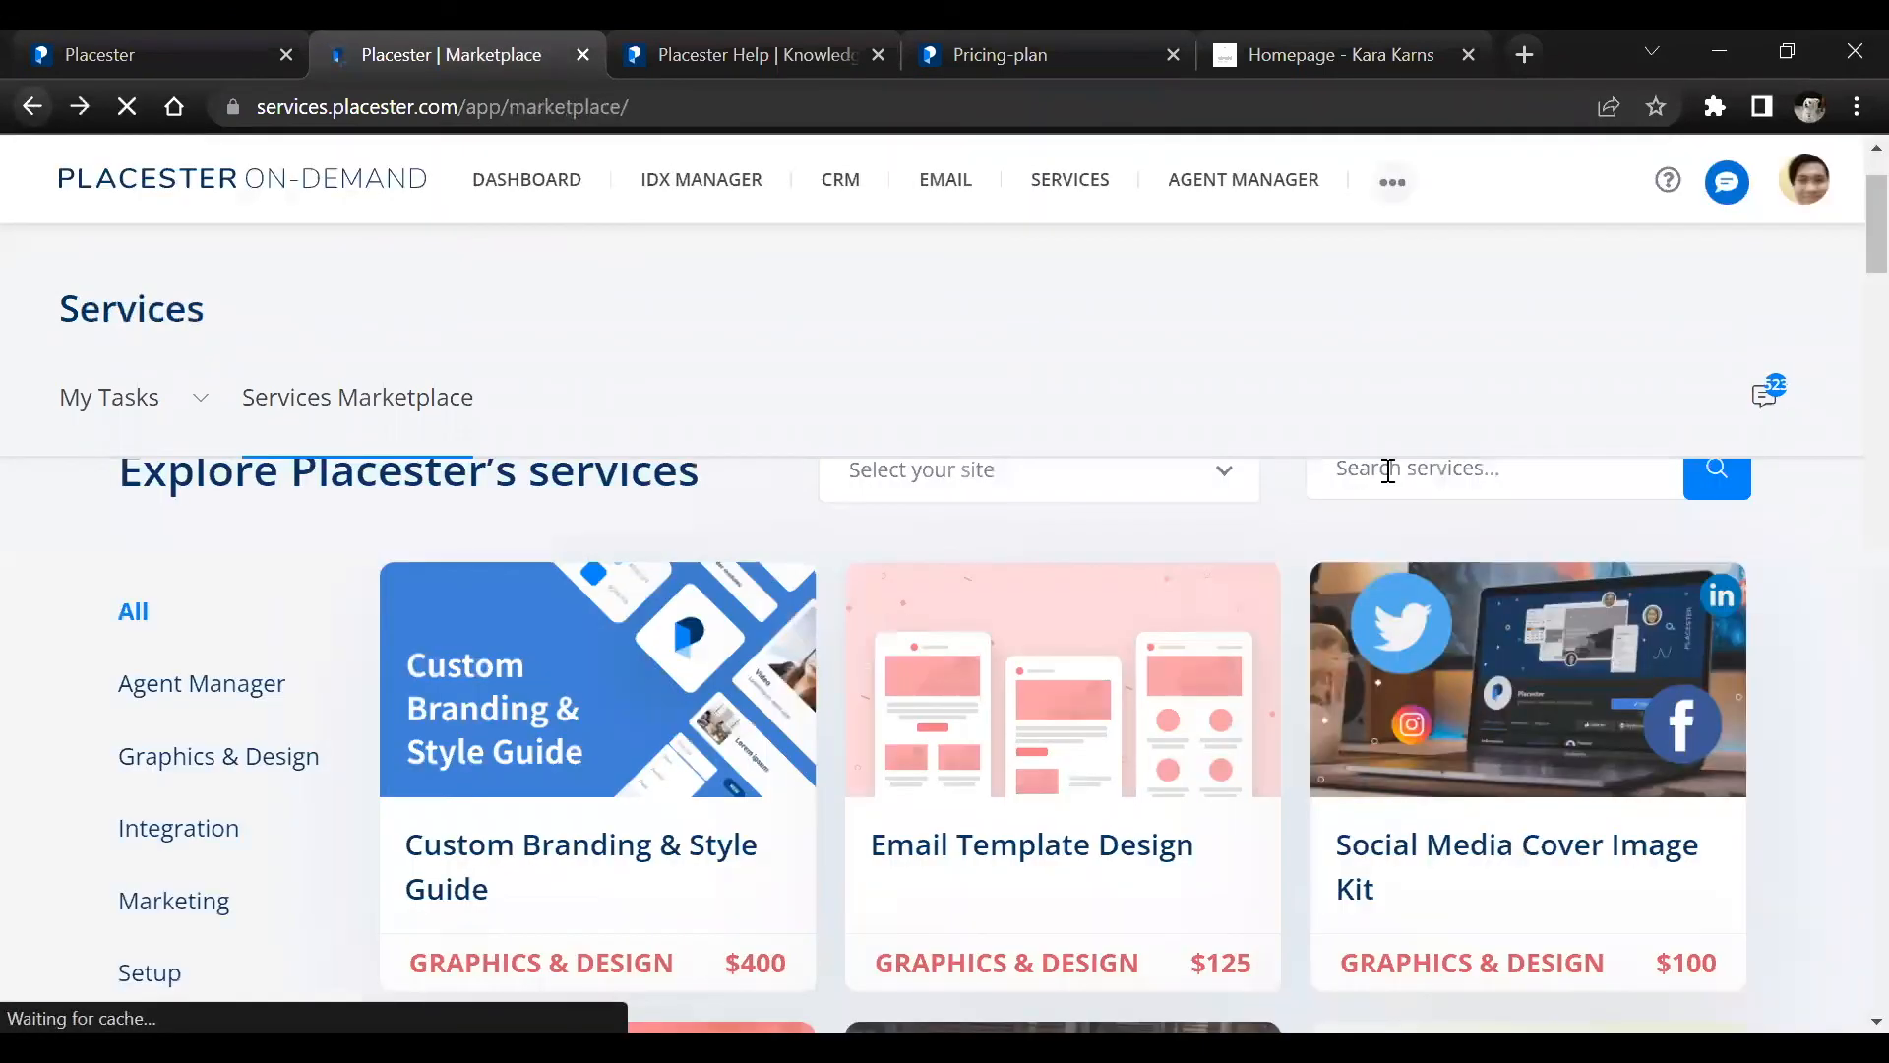
{"action": "left_click", "coordinate": [1401, 470]}
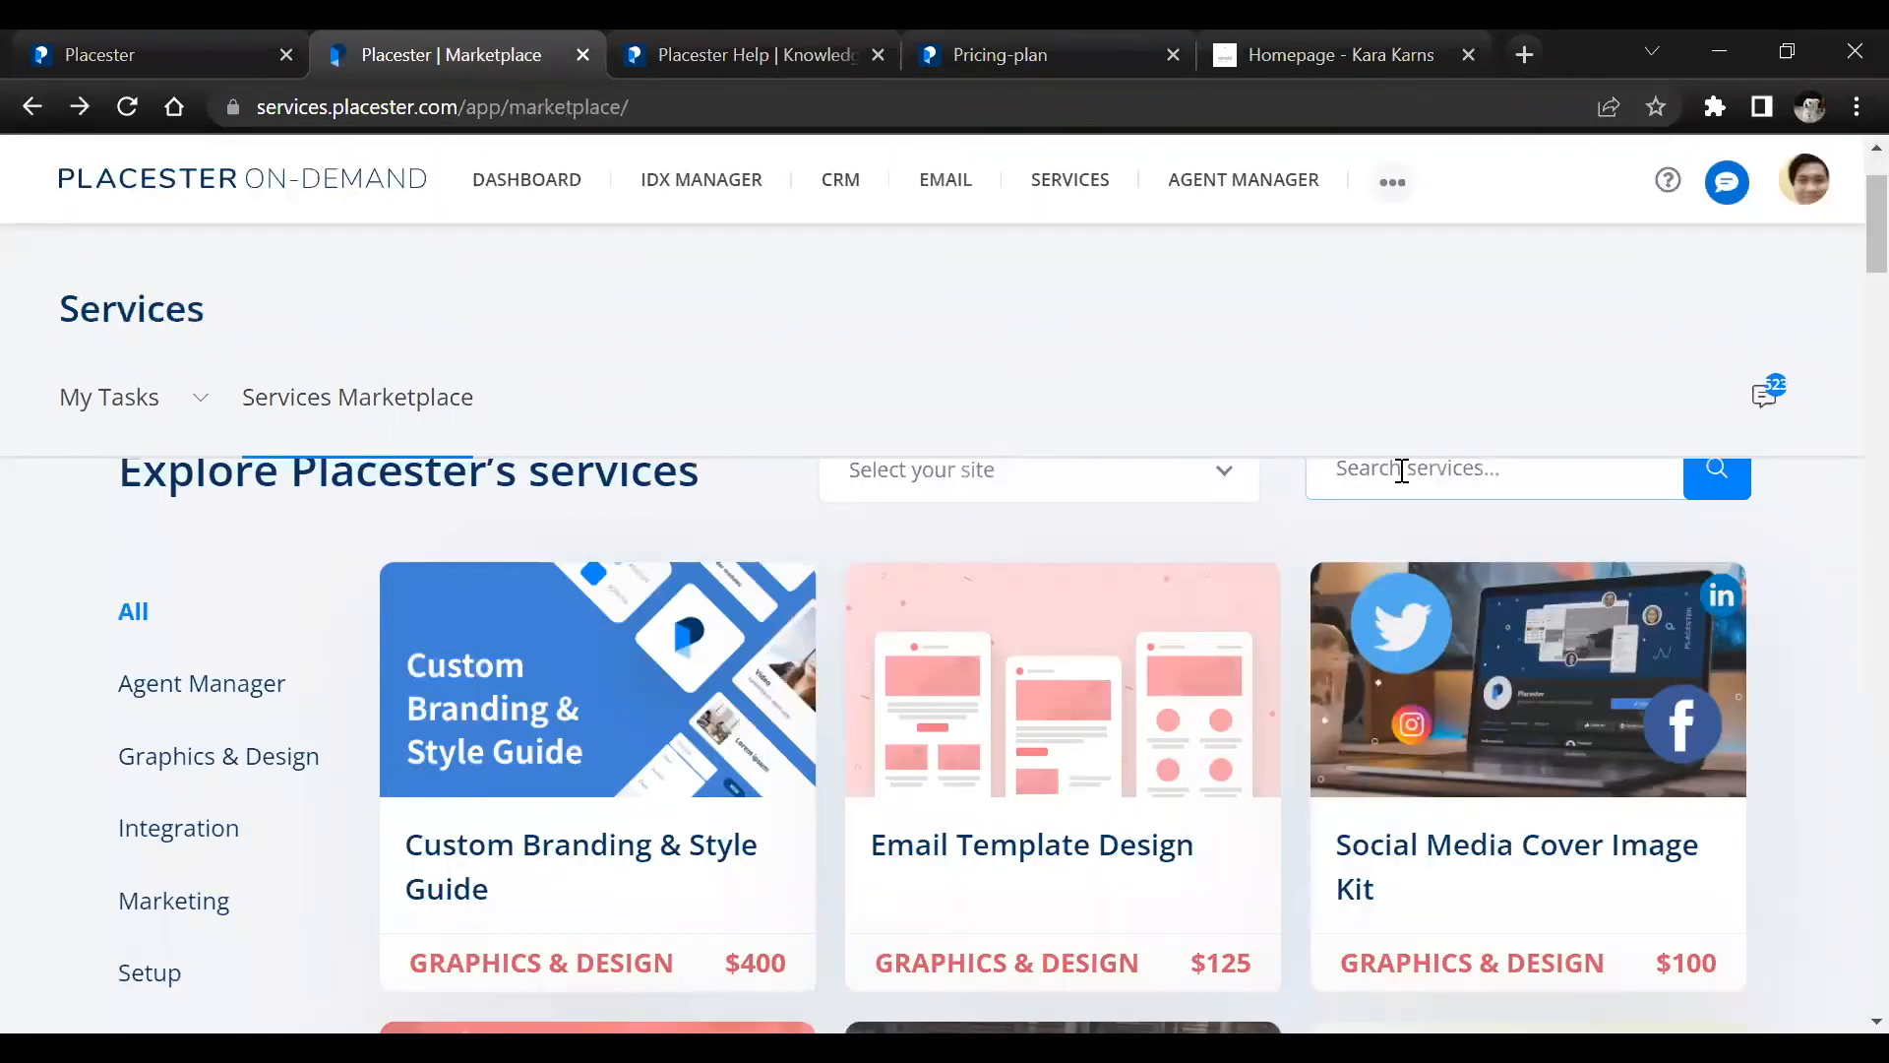
{"action": "type", "text": "$"}
{"action": "key", "text": "BackSpace"}
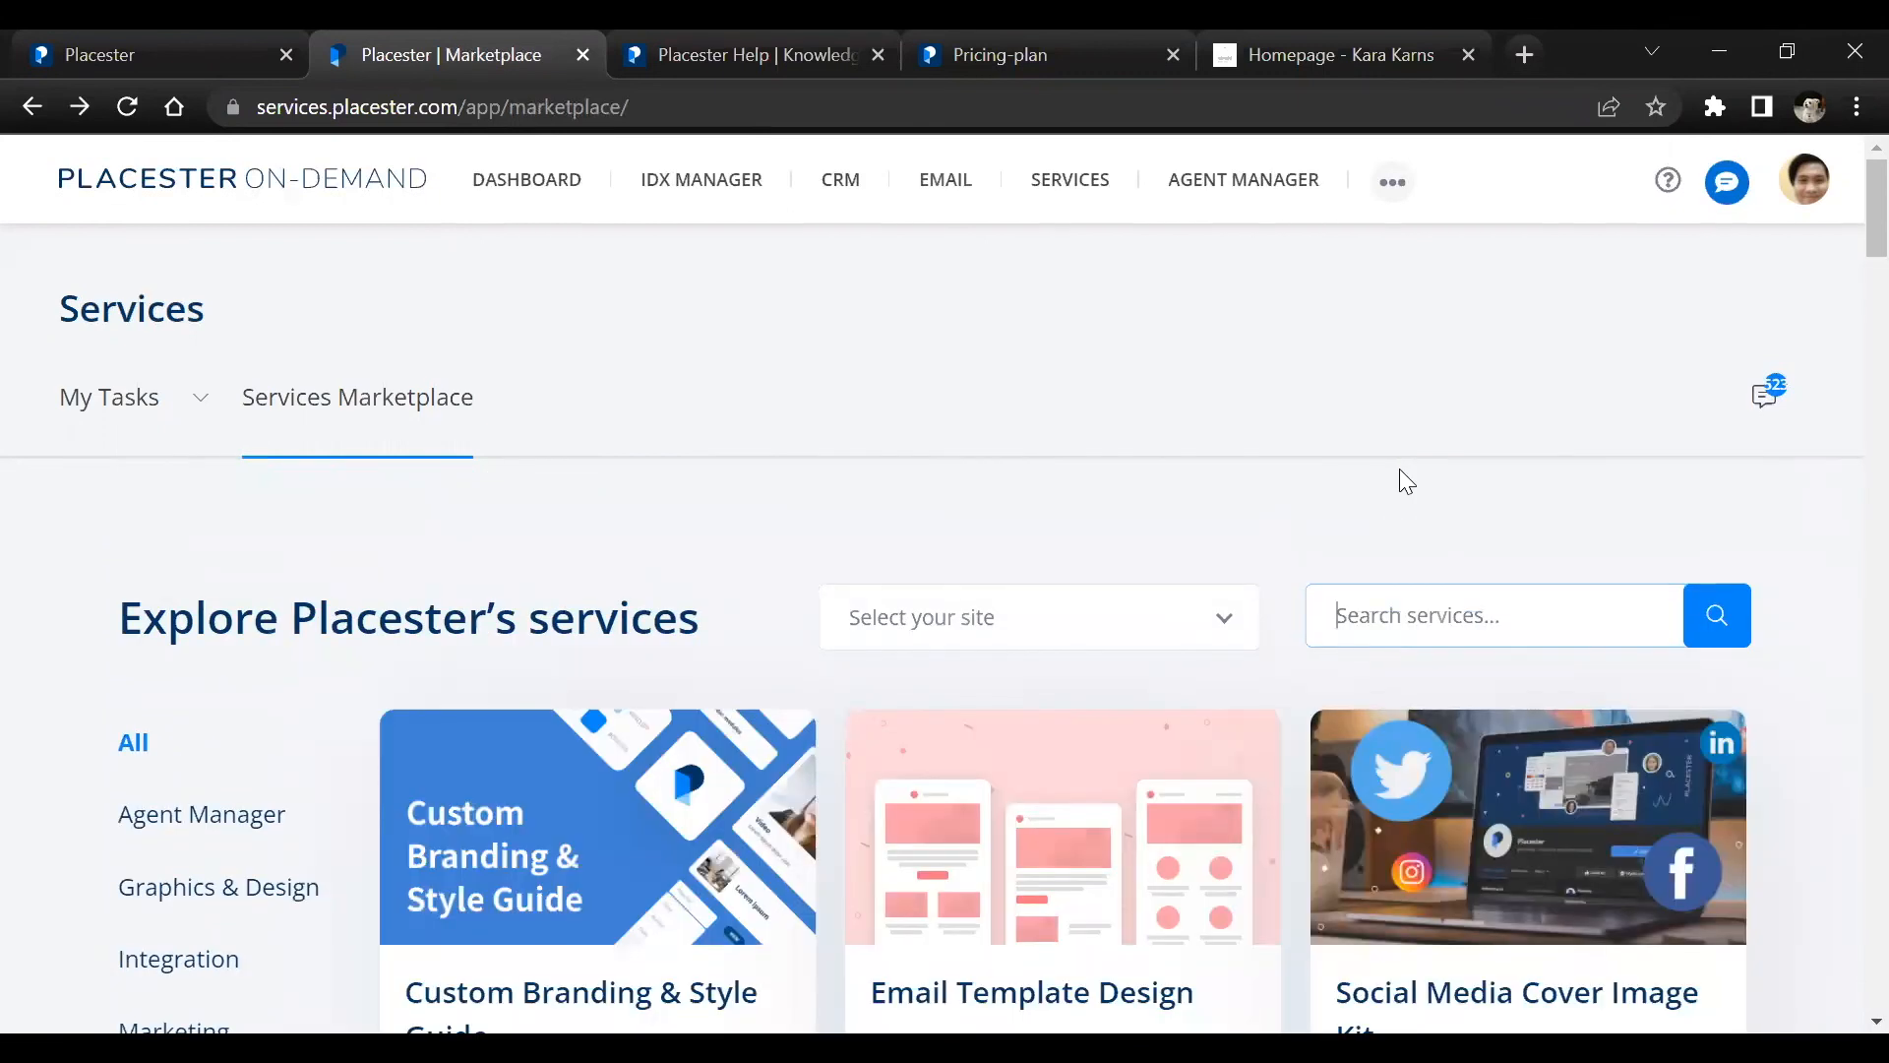
{"action": "type", "text": "semi"}
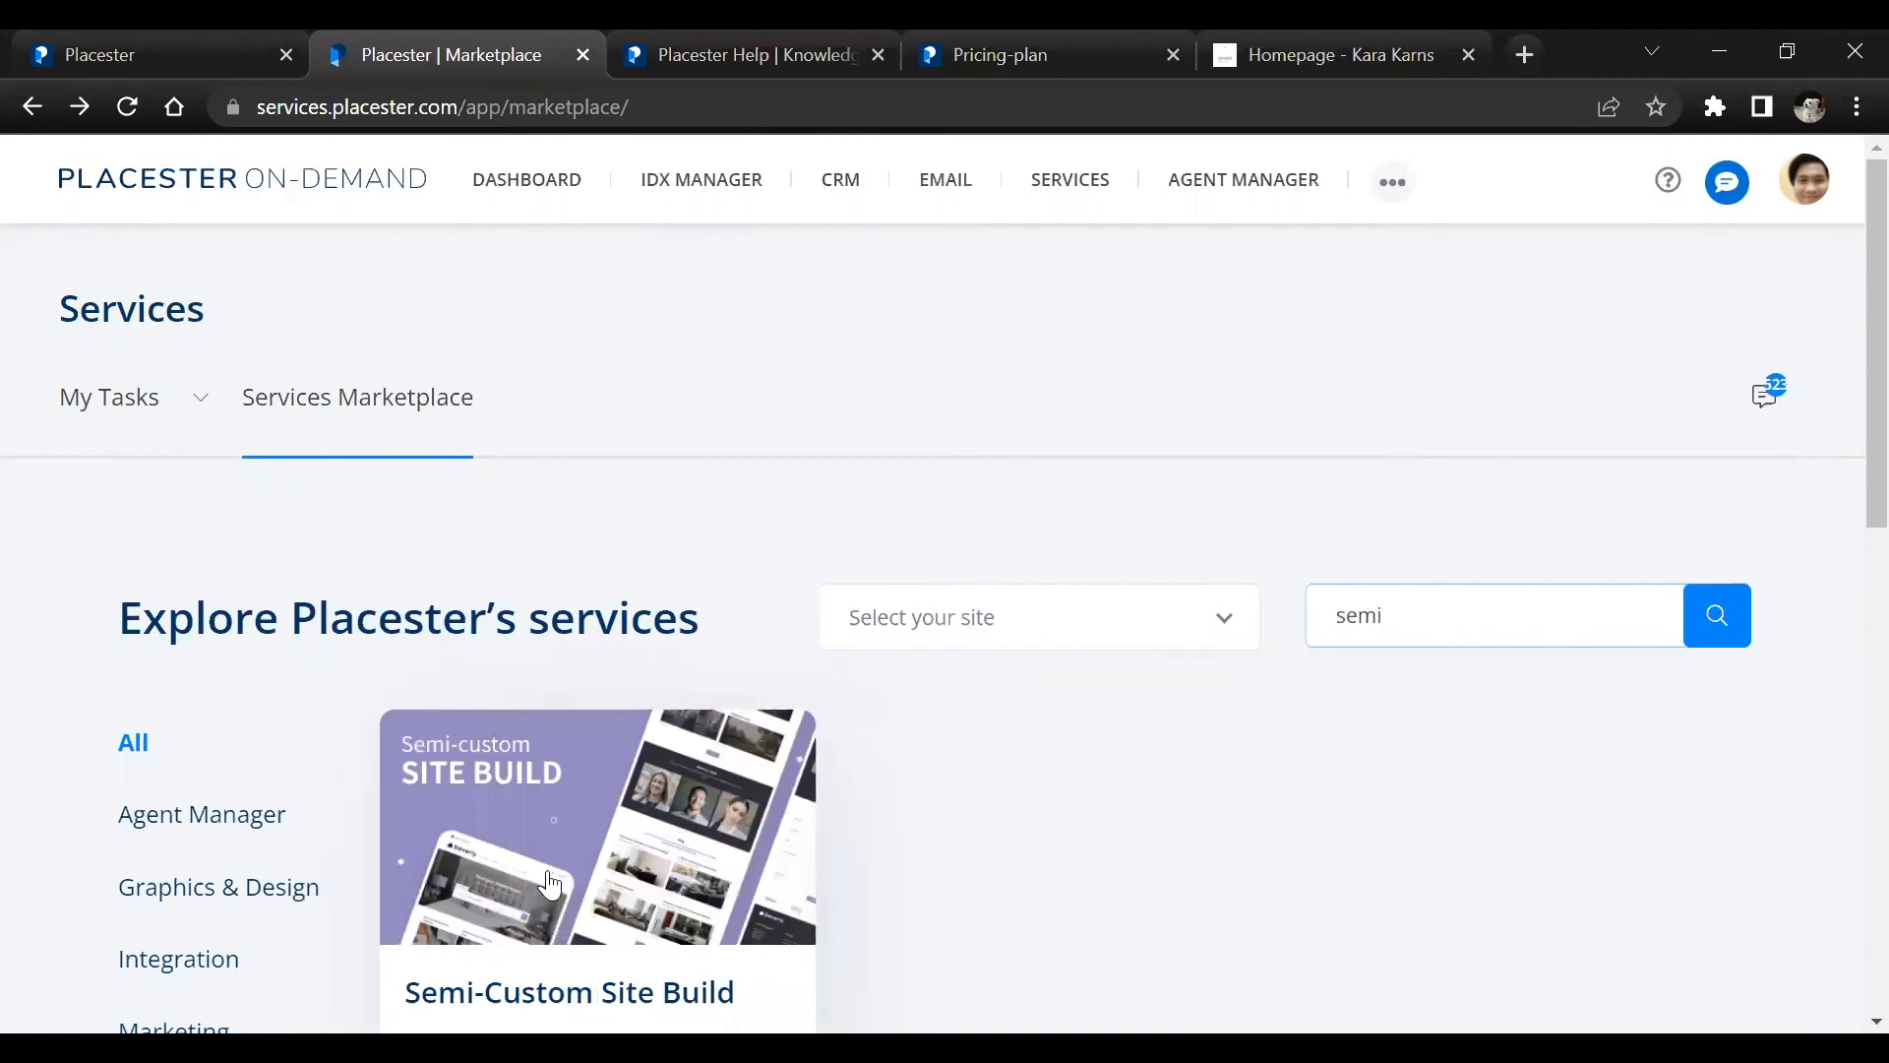
{"action": "scroll", "coordinate": [549, 883], "scroll_direction": "down", "scroll_amount": 1}
{"action": "left_click", "coordinate": [618, 782]}
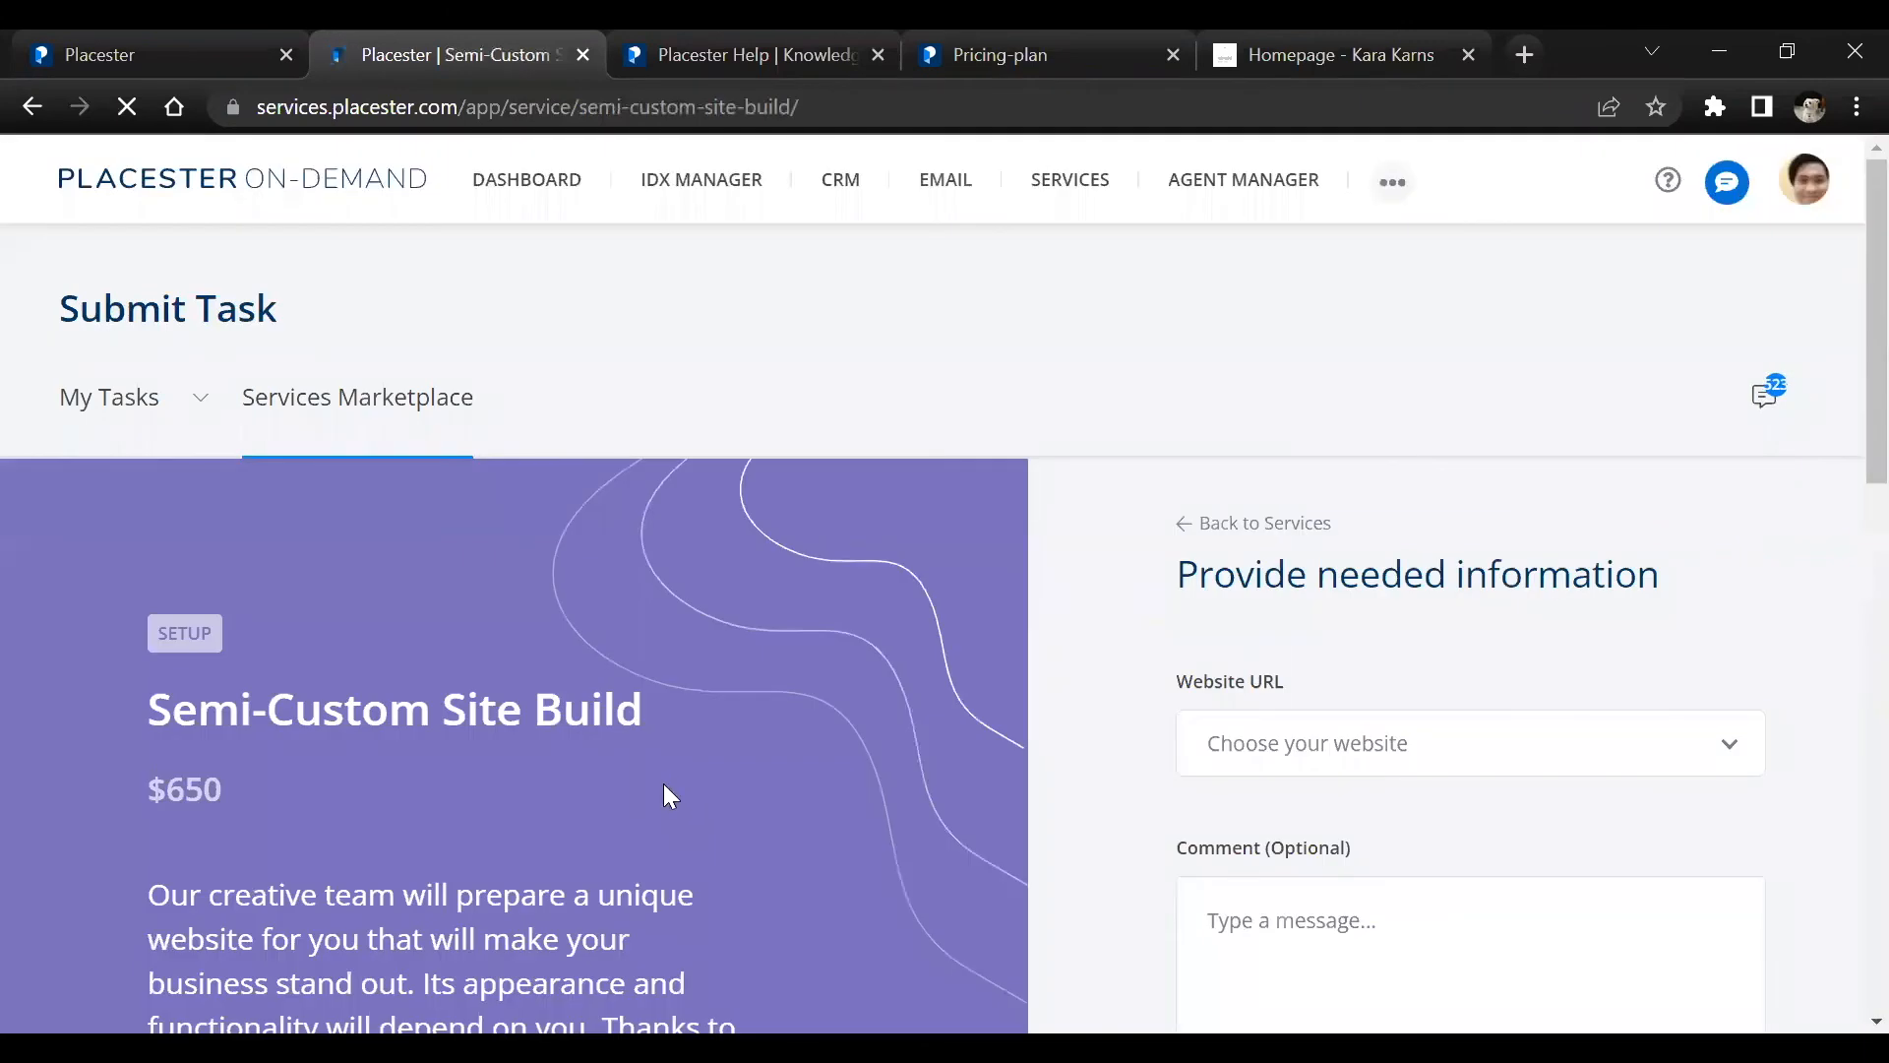
Examine the Semi-Custom Site Build service's description, inclusions and prerequisites, and go back to its price
{"action": "scroll", "coordinate": [710, 775], "scroll_direction": "down", "scroll_amount": 3}
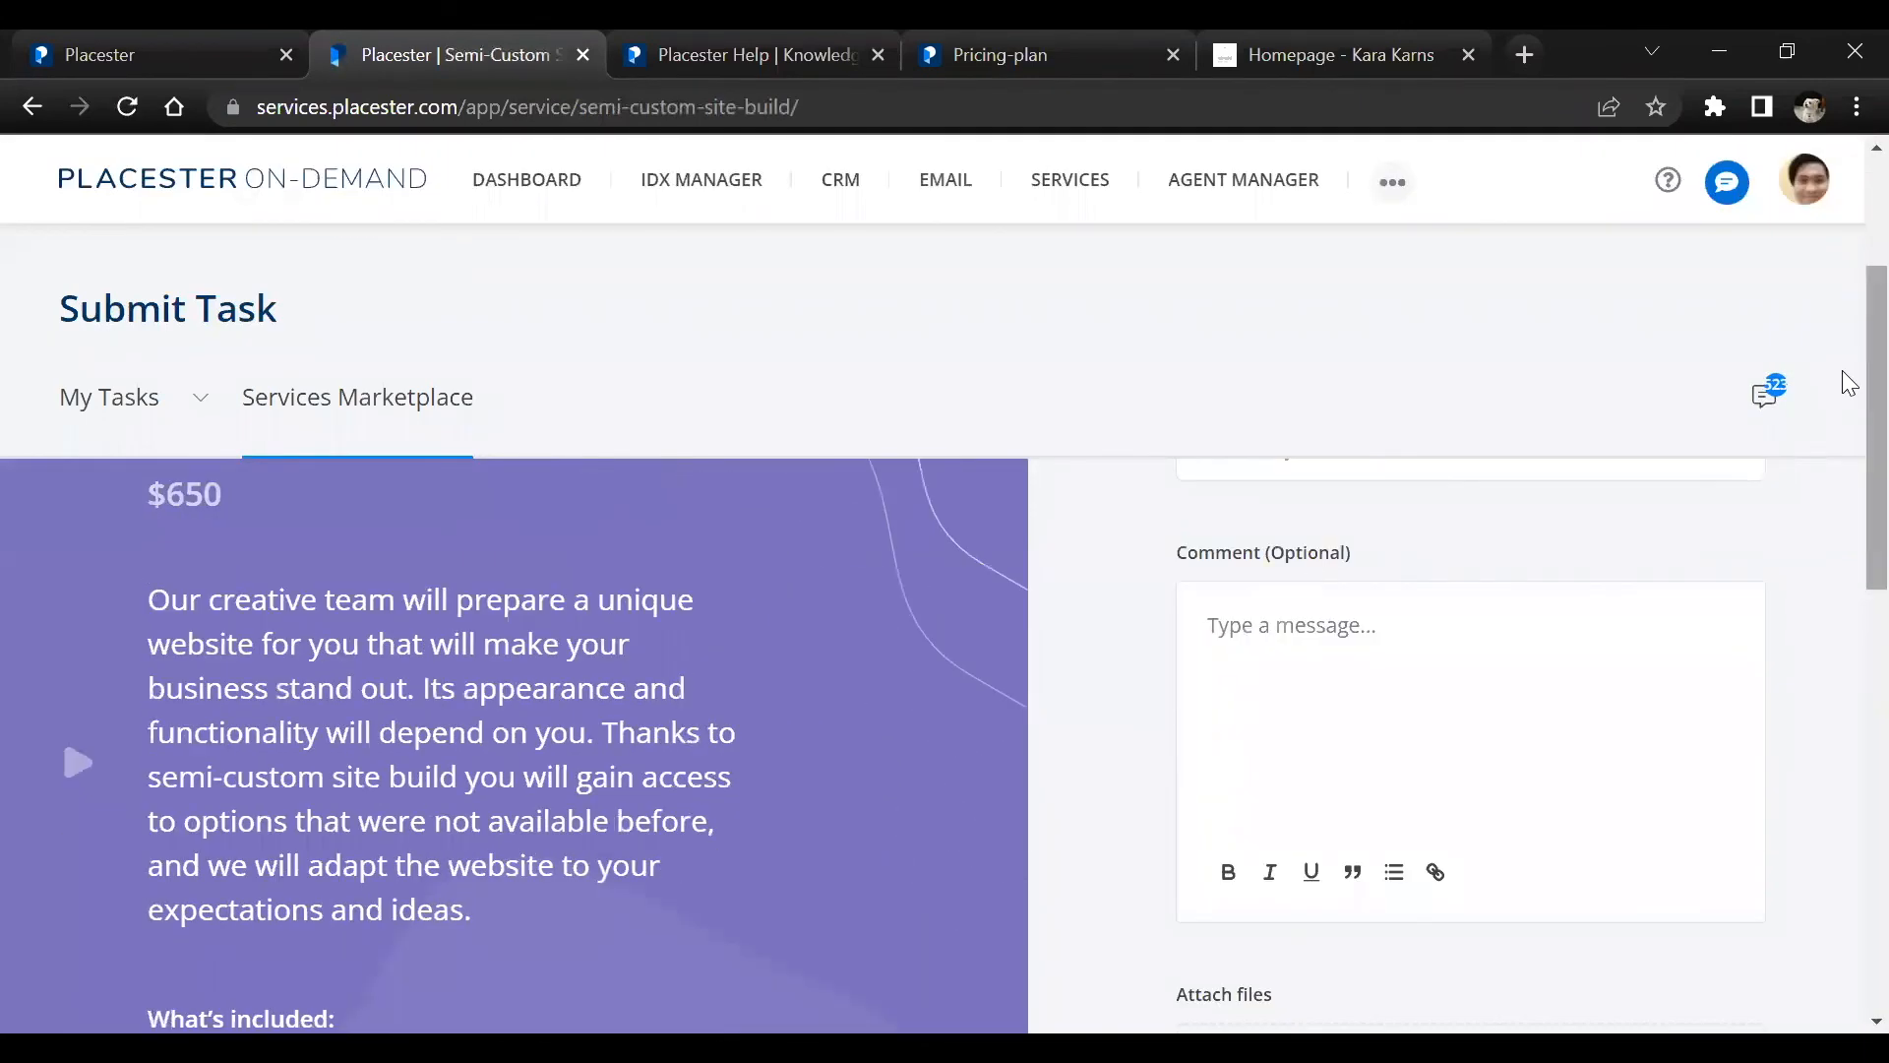
{"action": "scroll", "coordinate": [1846, 418], "scroll_direction": "down", "scroll_amount": 3}
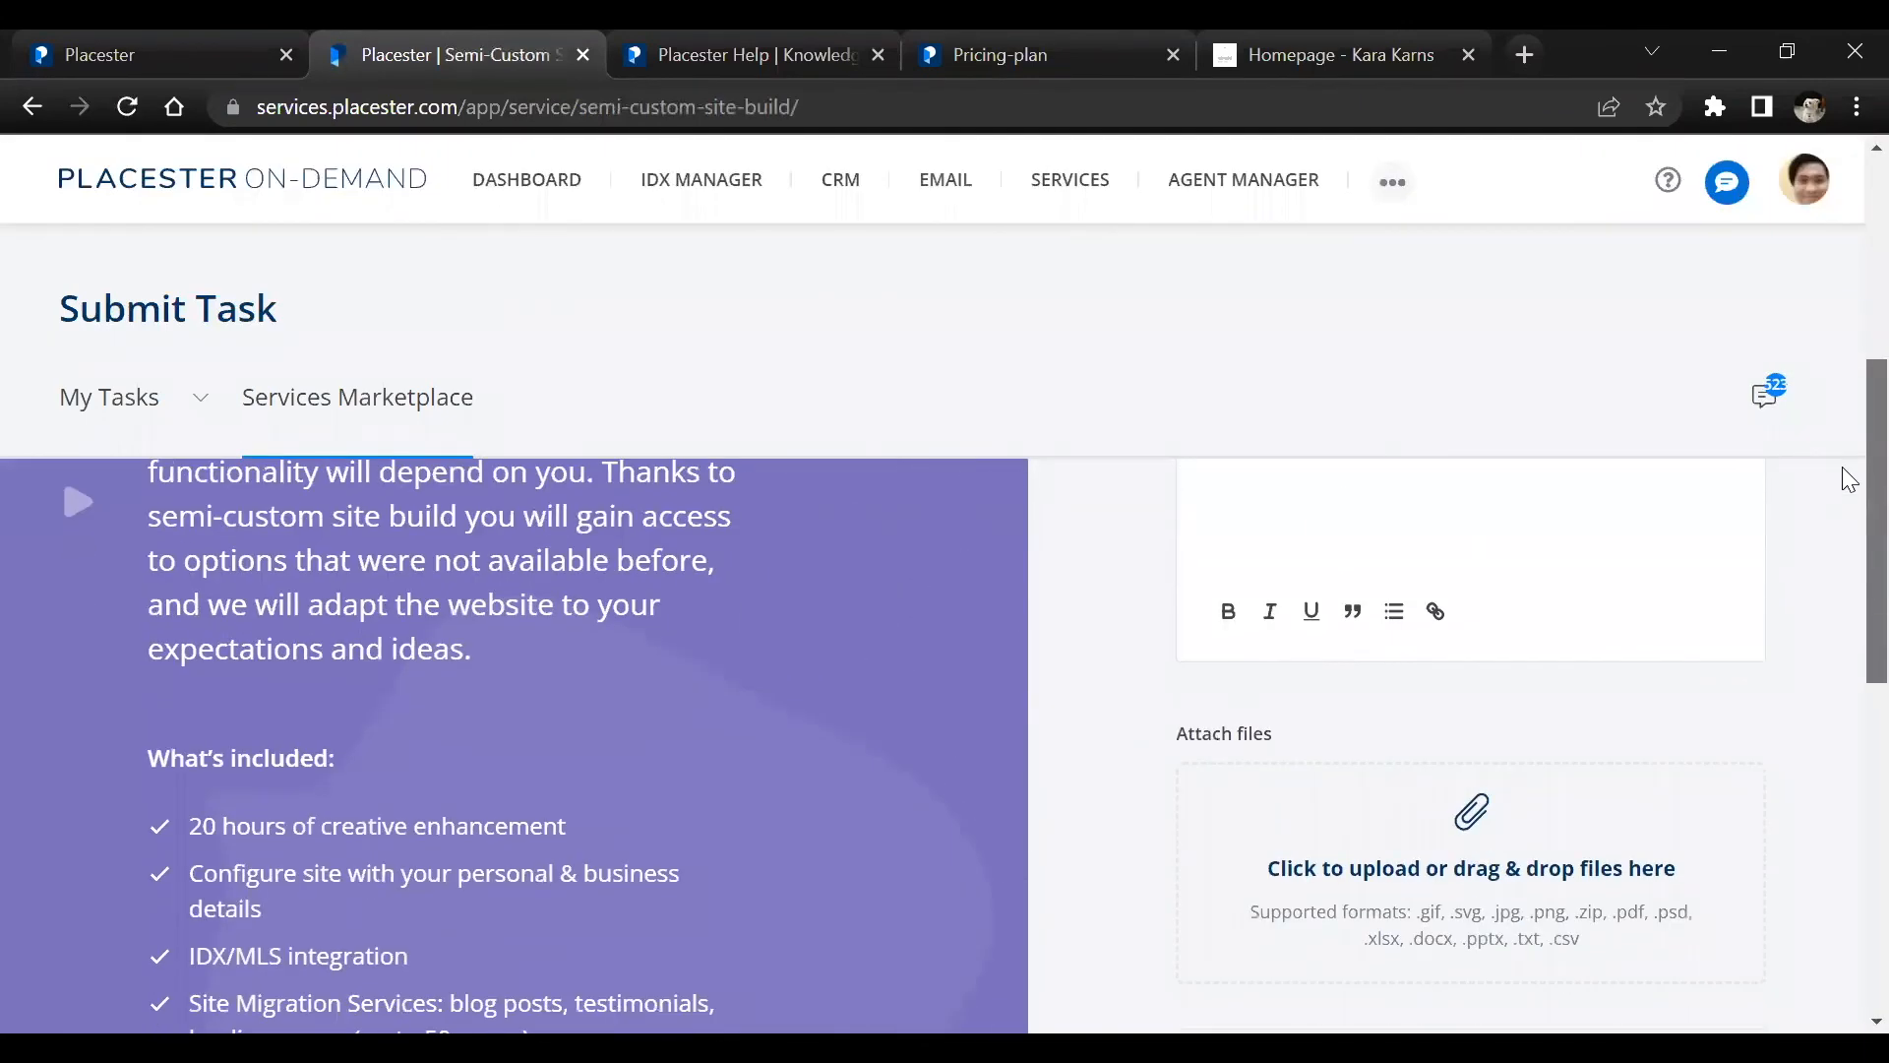
{"action": "scroll", "coordinate": [1844, 487], "scroll_direction": "down", "scroll_amount": 2}
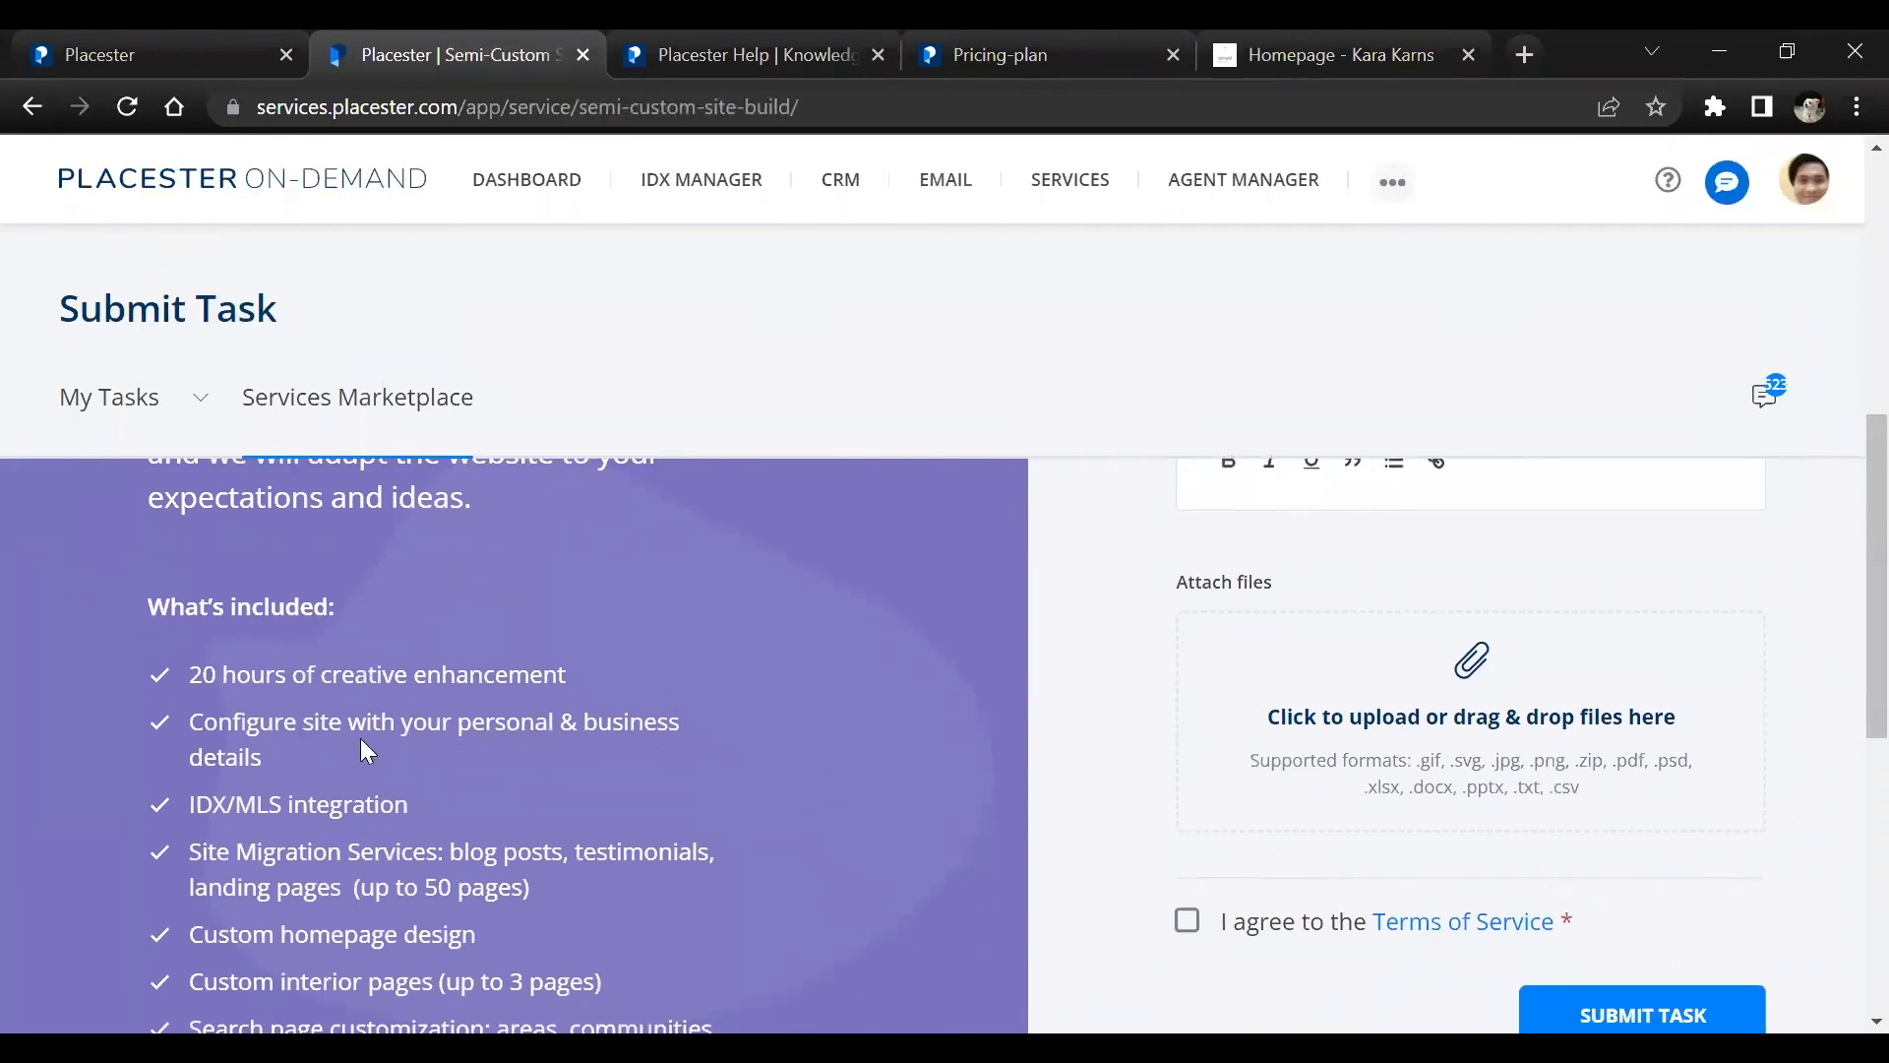
{"action": "scroll", "coordinate": [510, 752], "scroll_direction": "down", "scroll_amount": 2}
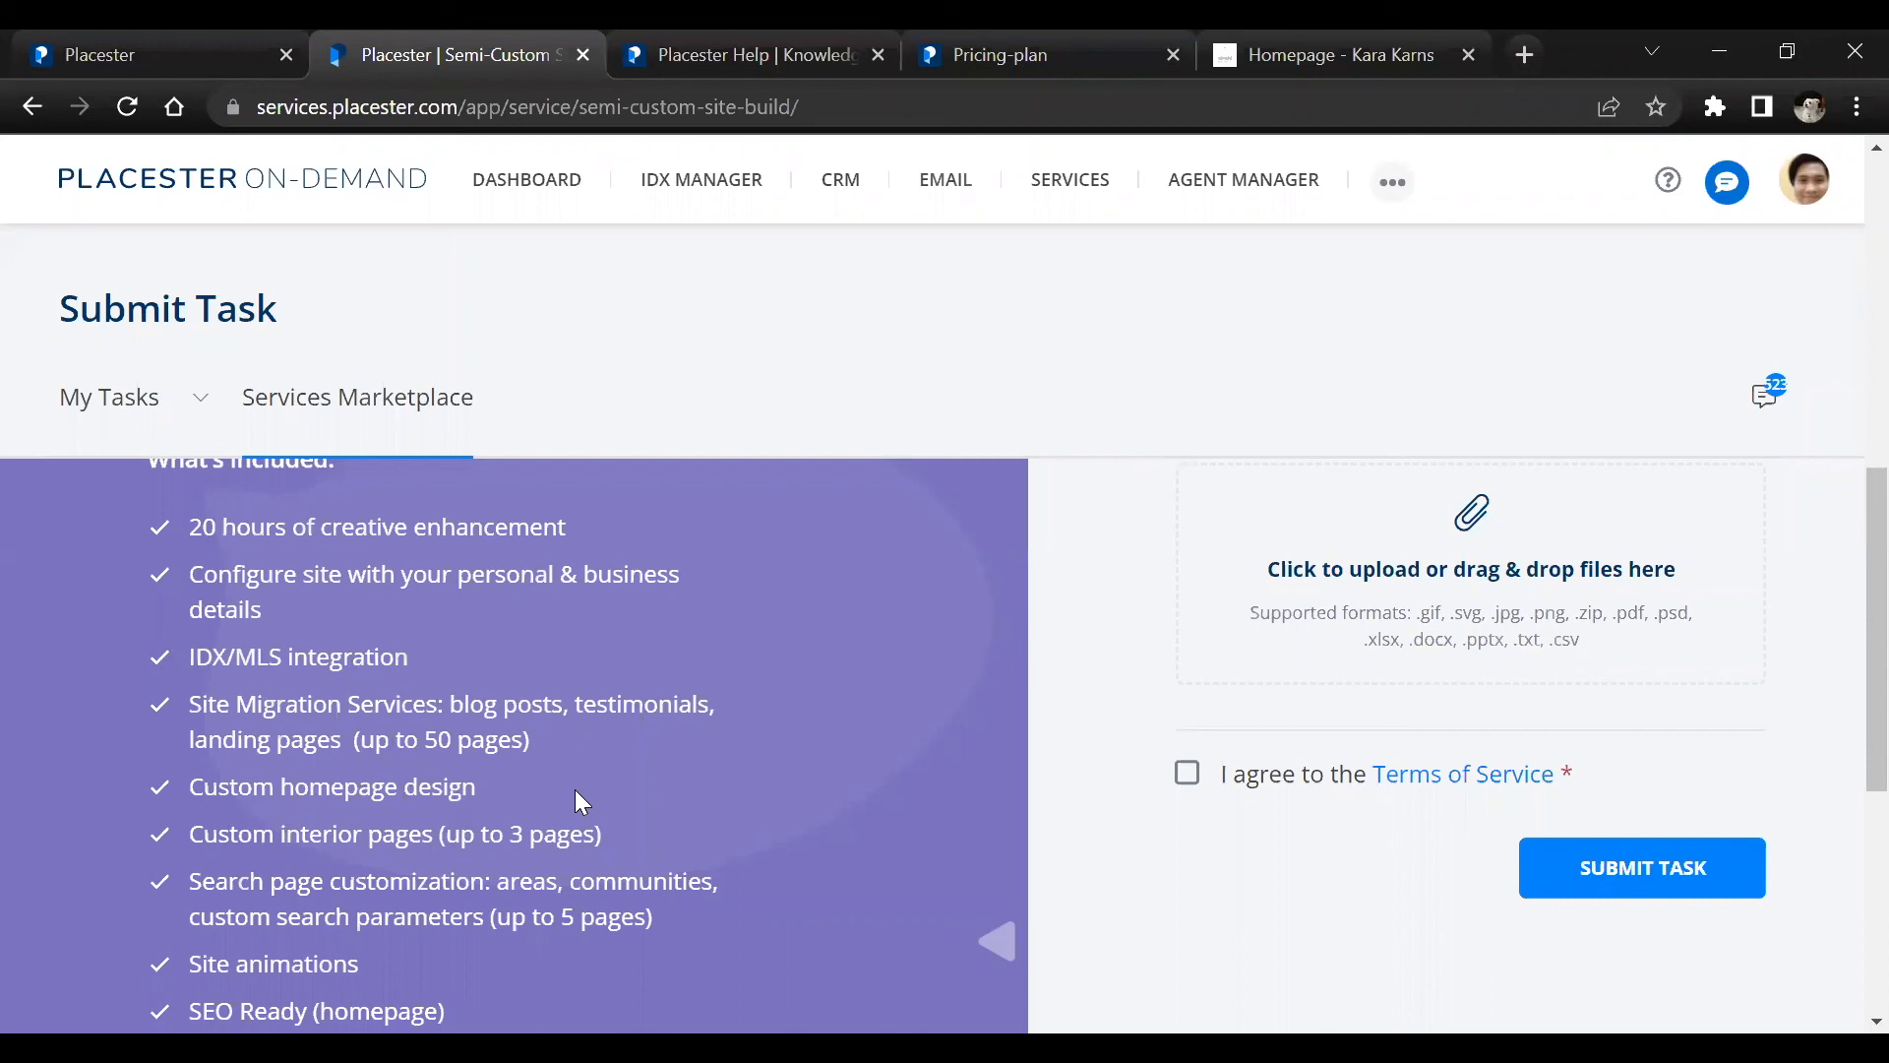
{"action": "scroll", "coordinate": [576, 793], "scroll_direction": "down", "scroll_amount": 1}
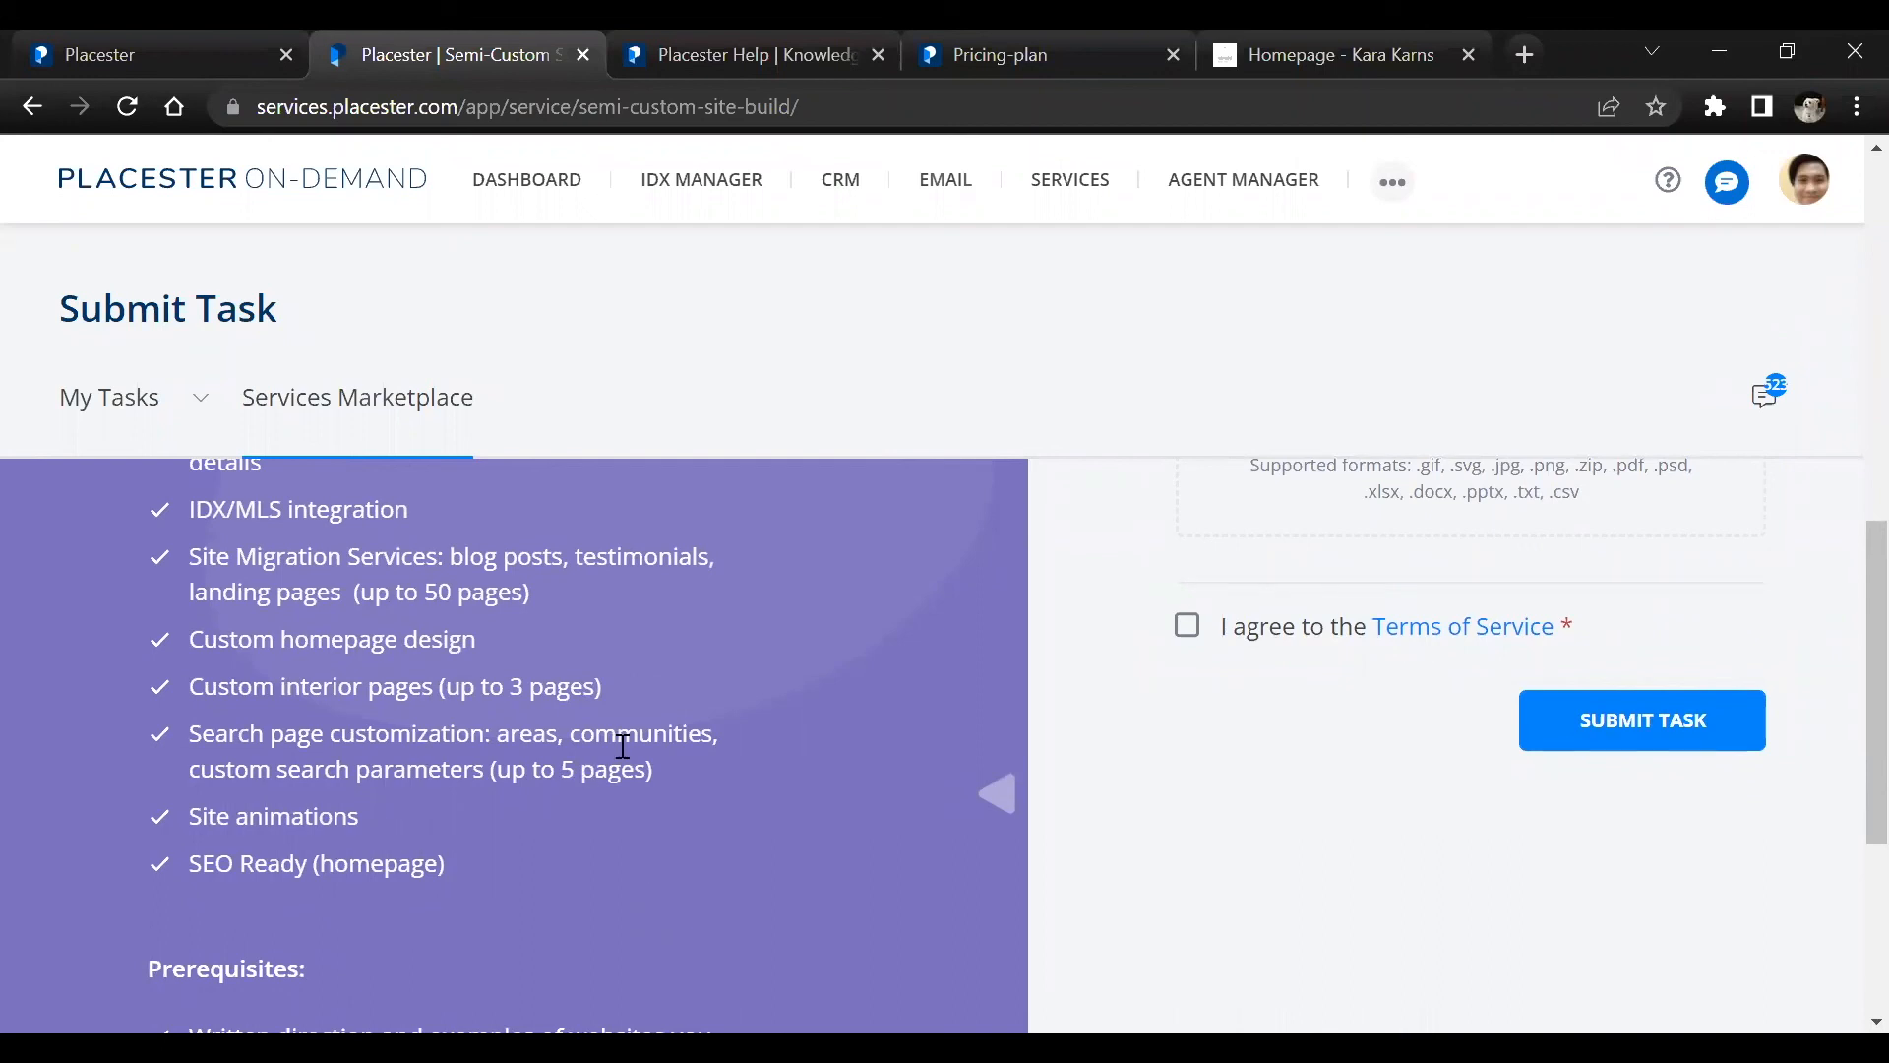
{"action": "scroll", "coordinate": [623, 745], "scroll_direction": "down", "scroll_amount": 2}
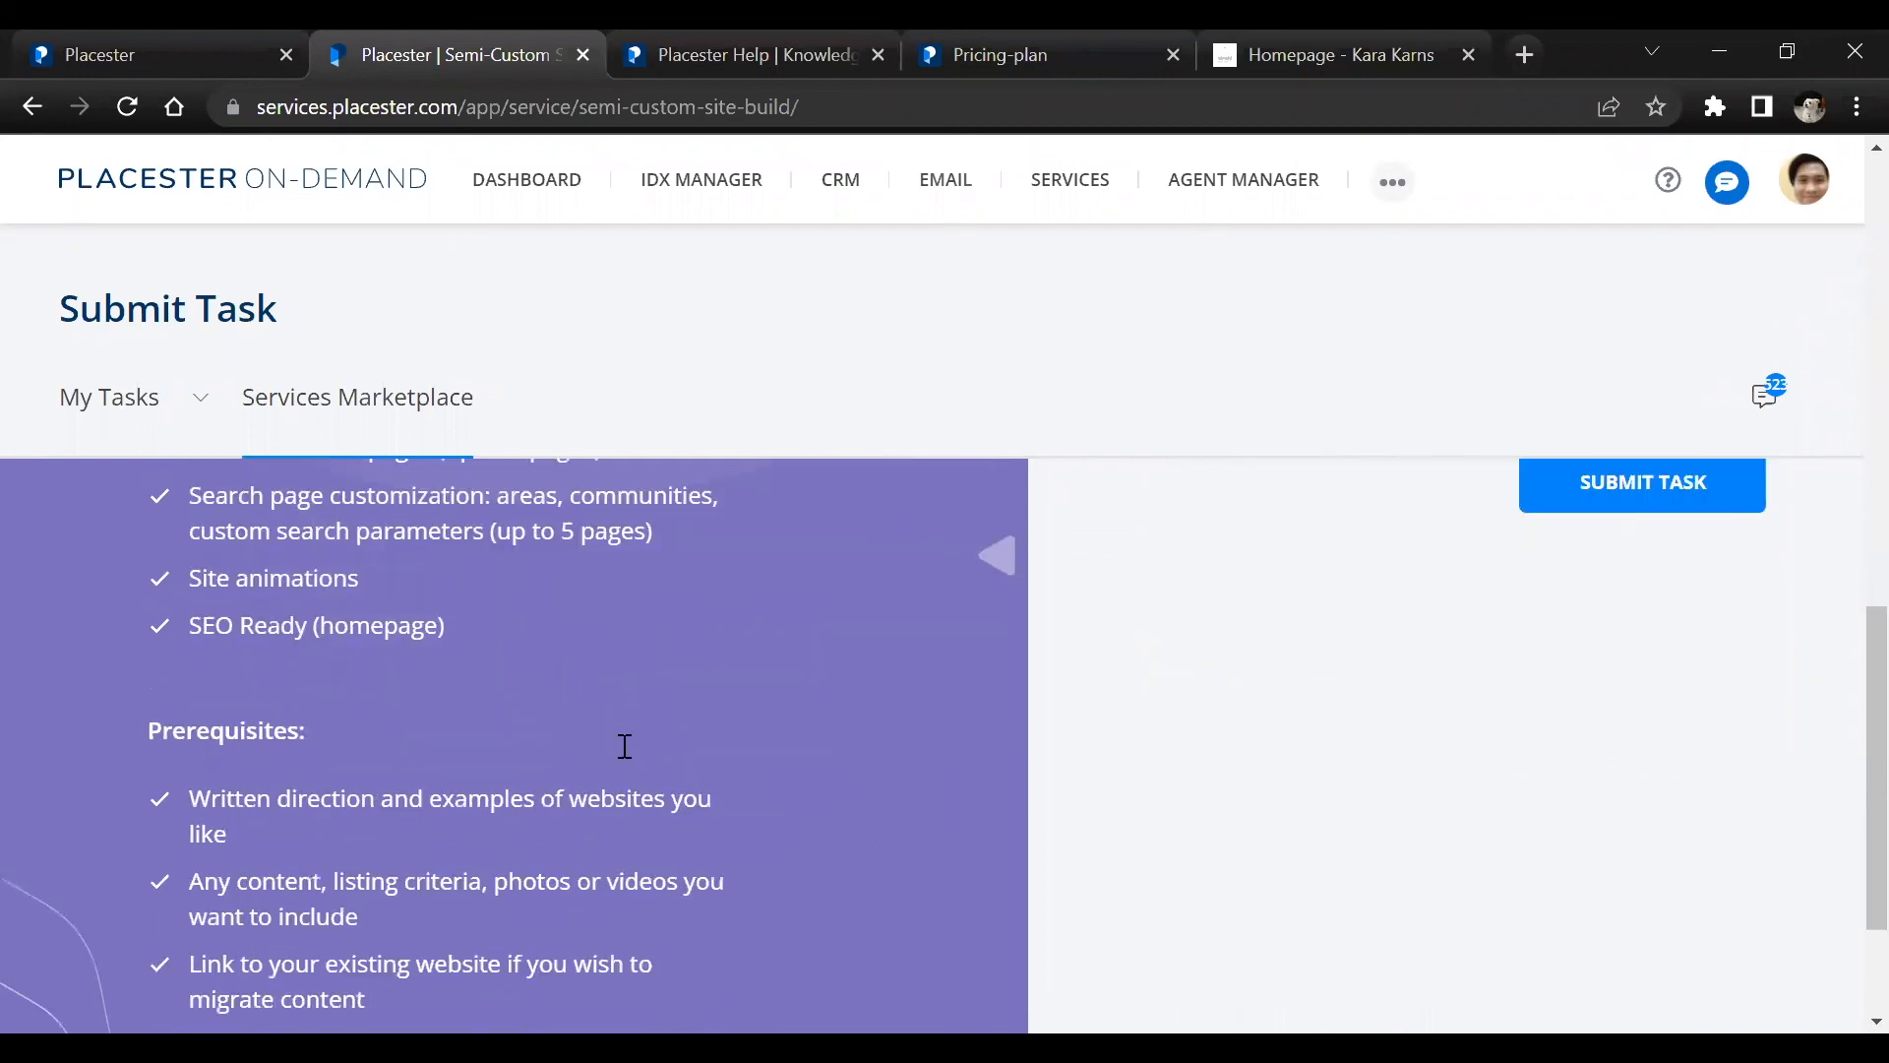
{"action": "scroll", "coordinate": [624, 746], "scroll_direction": "up", "scroll_amount": 10}
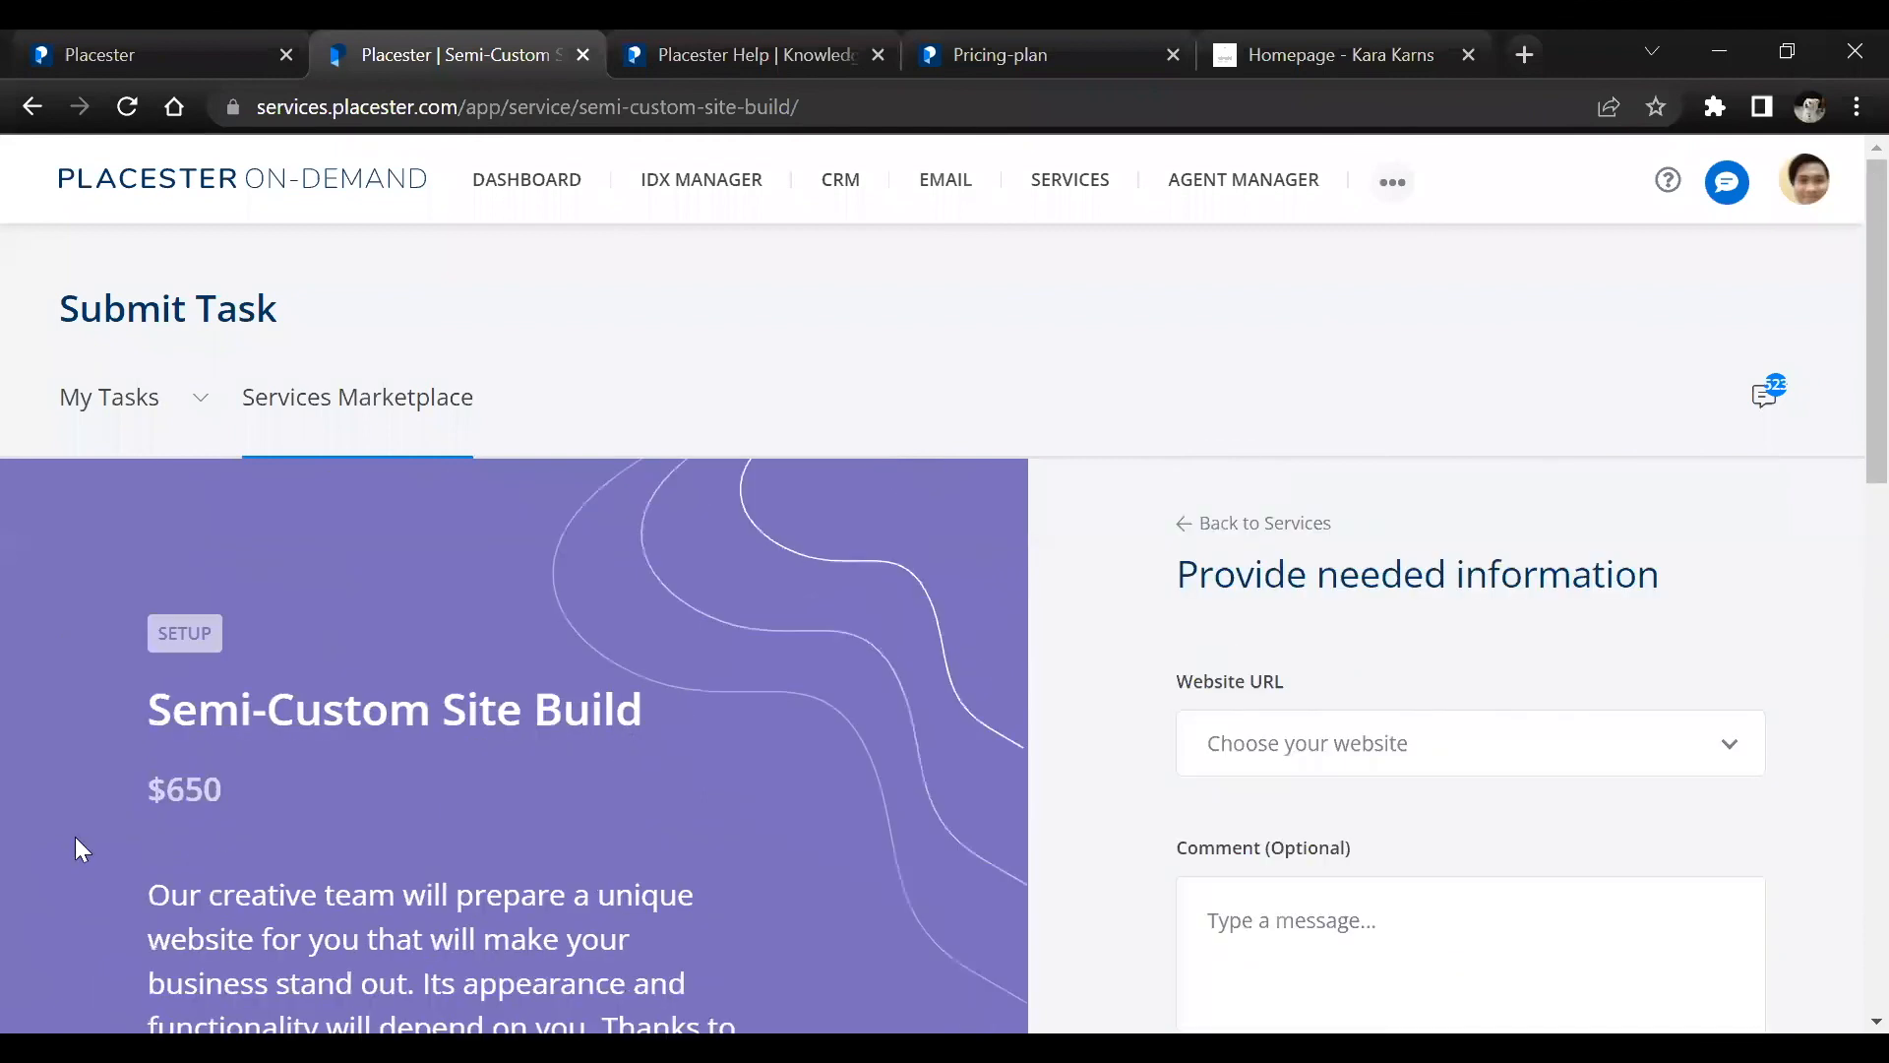
Go back to the Services Marketplace, search the services for "custom site" and open the Custom Site Build service
{"action": "left_click", "coordinate": [294, 435]}
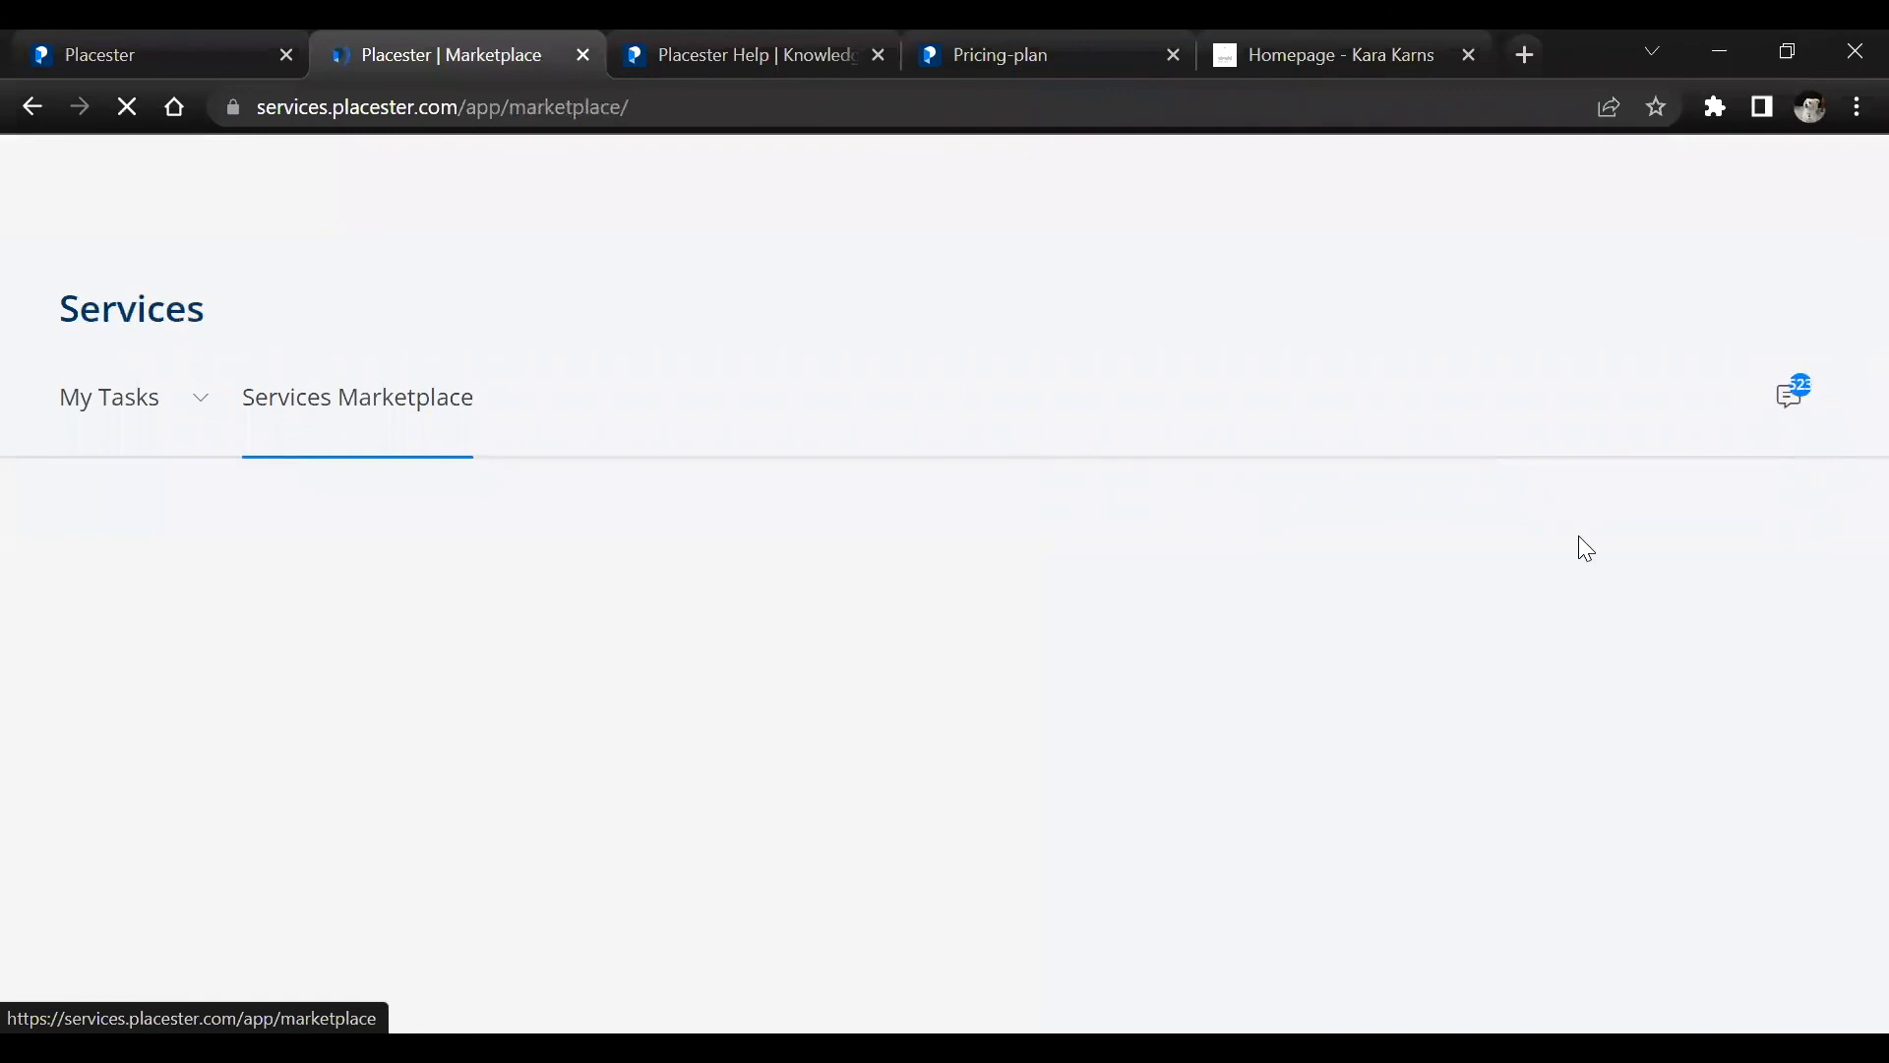
{"action": "left_click", "coordinate": [1558, 611]}
{"action": "type", "text": "custom"}
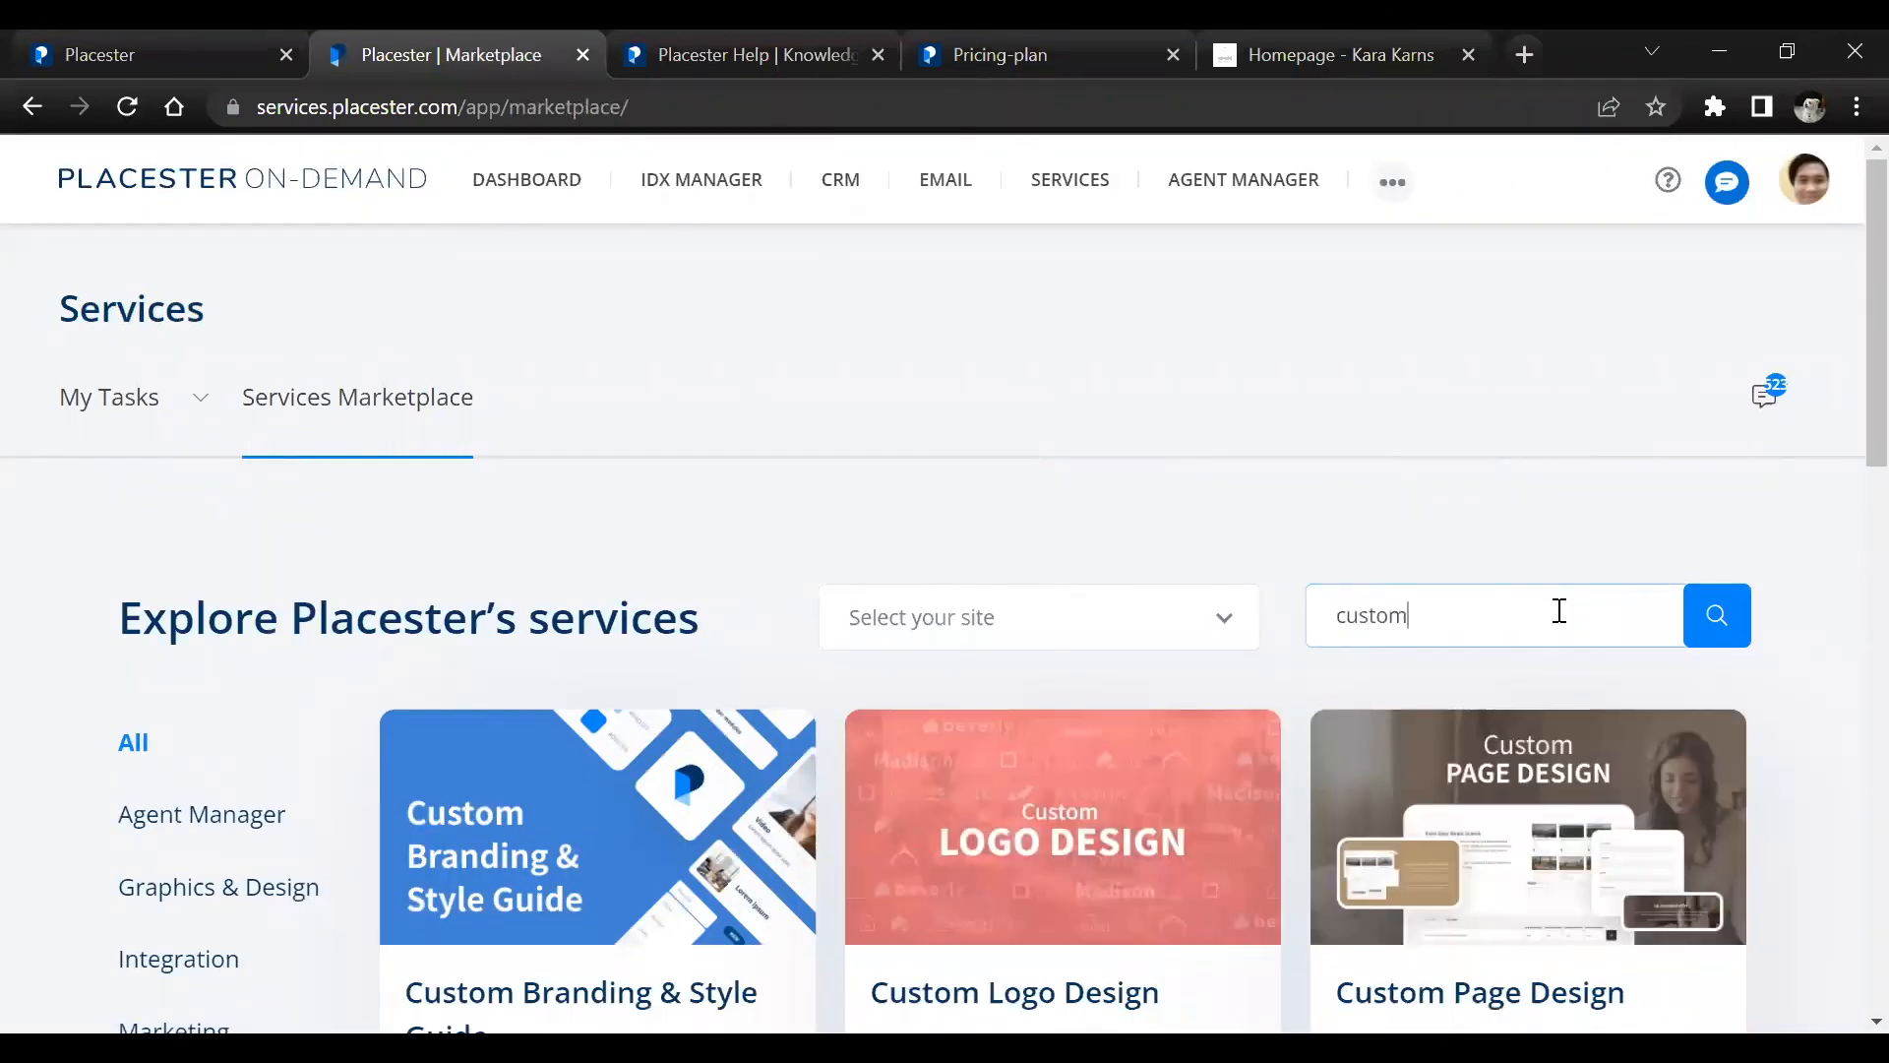
{"action": "scroll", "coordinate": [1297, 630], "scroll_direction": "down", "scroll_amount": 1}
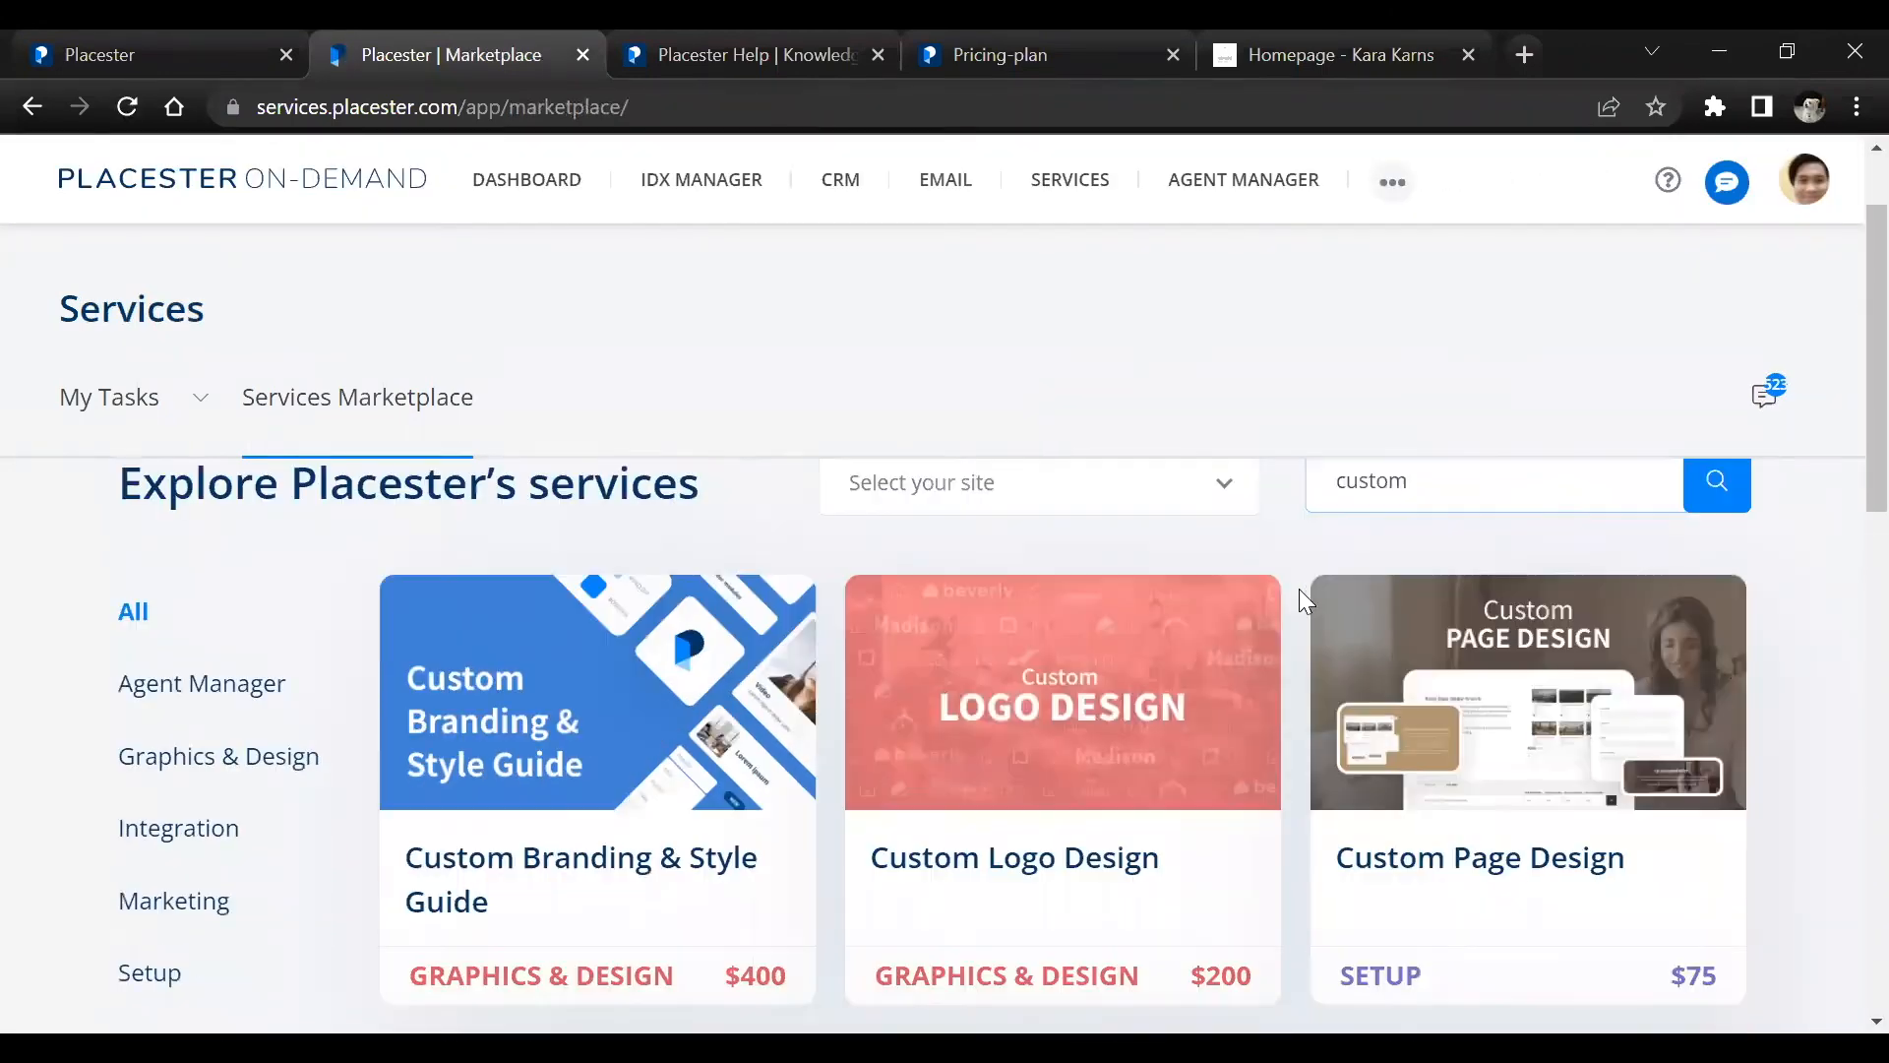
{"action": "scroll", "coordinate": [1314, 547], "scroll_direction": "up", "scroll_amount": 1}
{"action": "type", "text": "site"}
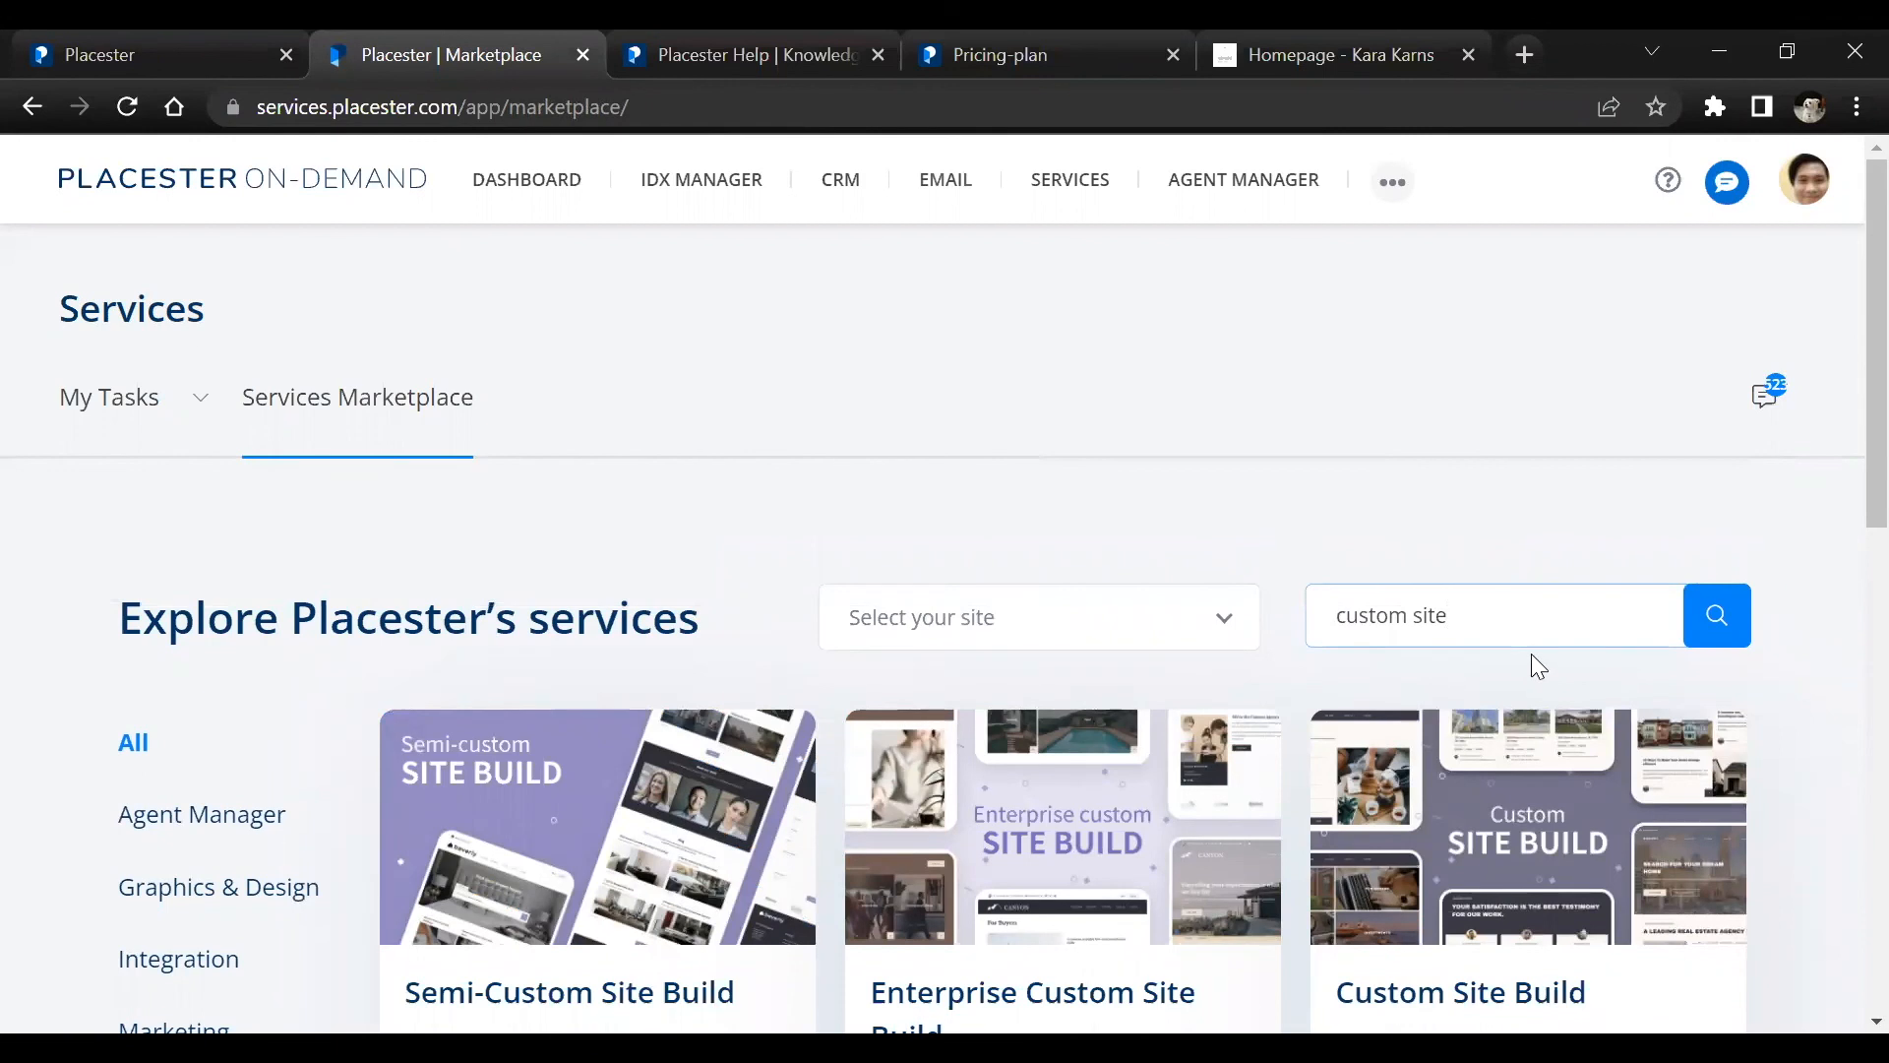
{"action": "scroll", "coordinate": [1515, 747], "scroll_direction": "down", "scroll_amount": 1}
{"action": "left_click", "coordinate": [1492, 795]}
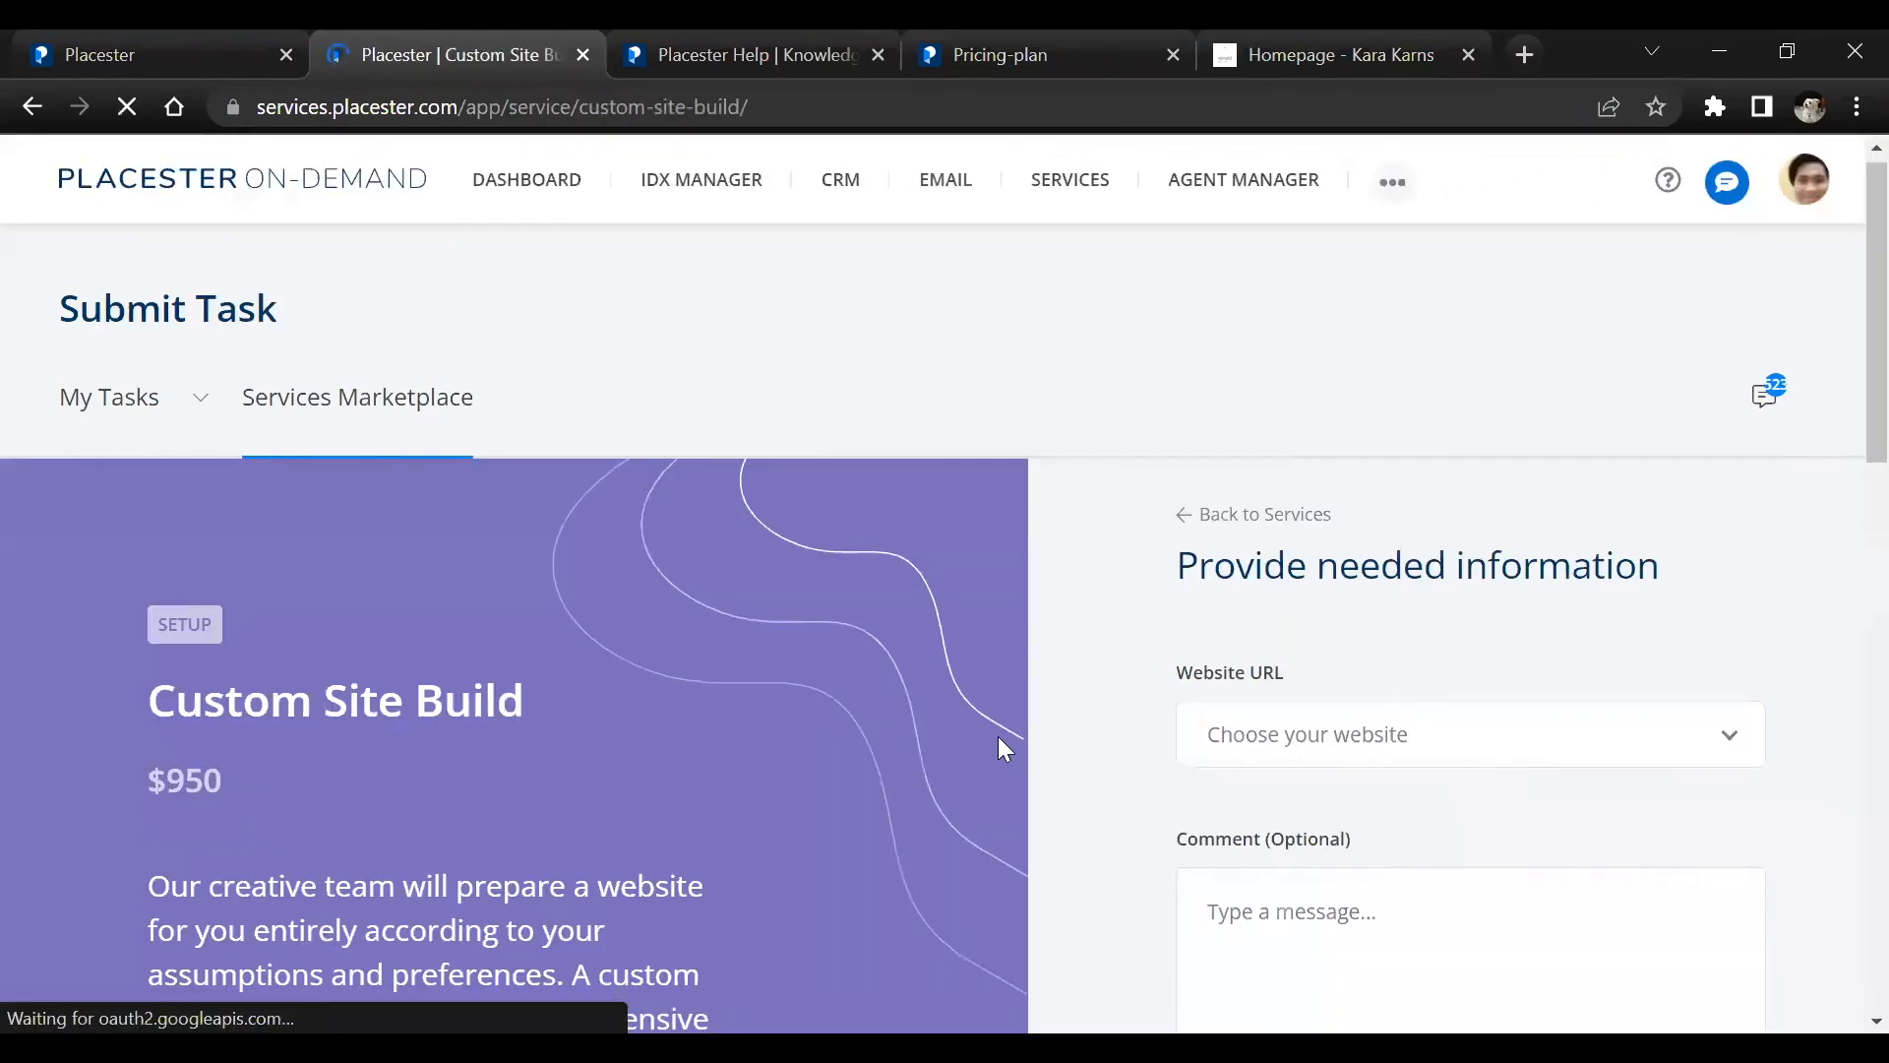
Read the Custom Site Build description and first inclusions, highlighting the page limit for search page customization
{"action": "scroll", "coordinate": [1000, 745], "scroll_direction": "down", "scroll_amount": 1}
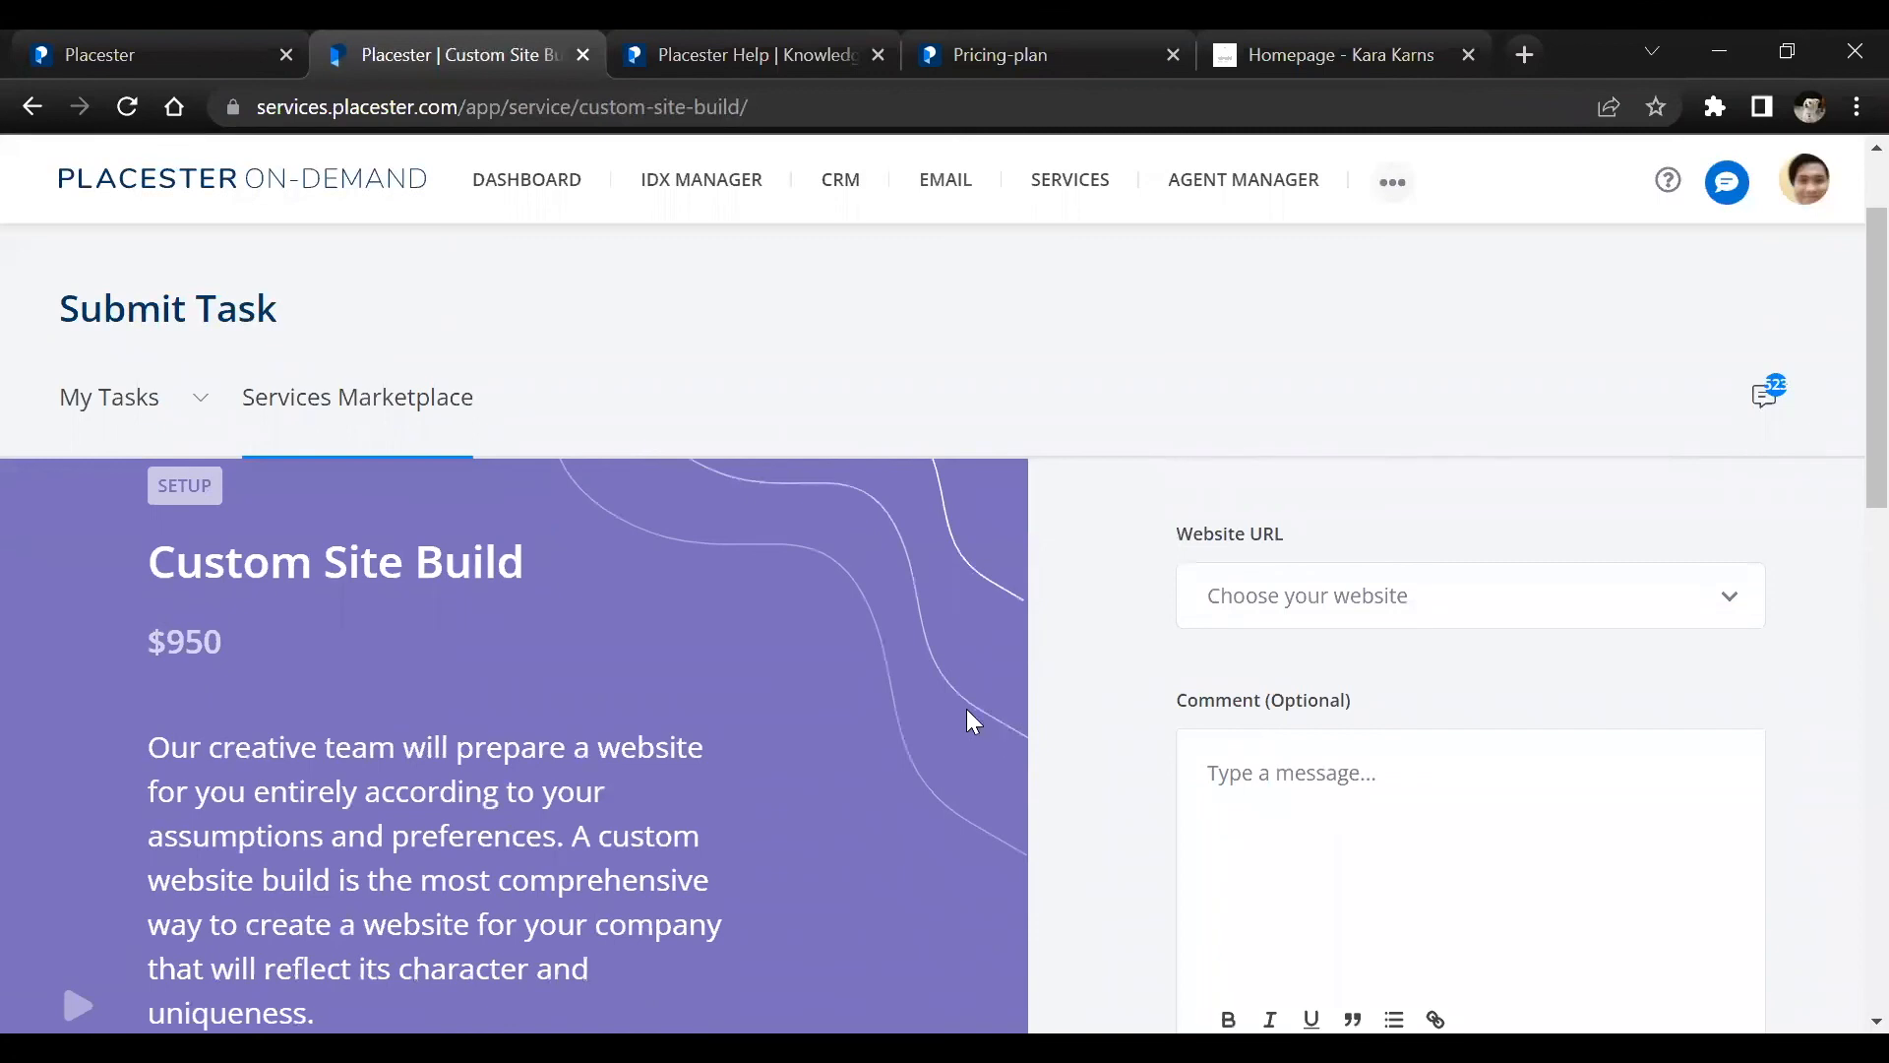
{"action": "scroll", "coordinate": [480, 595], "scroll_direction": "down", "scroll_amount": 2}
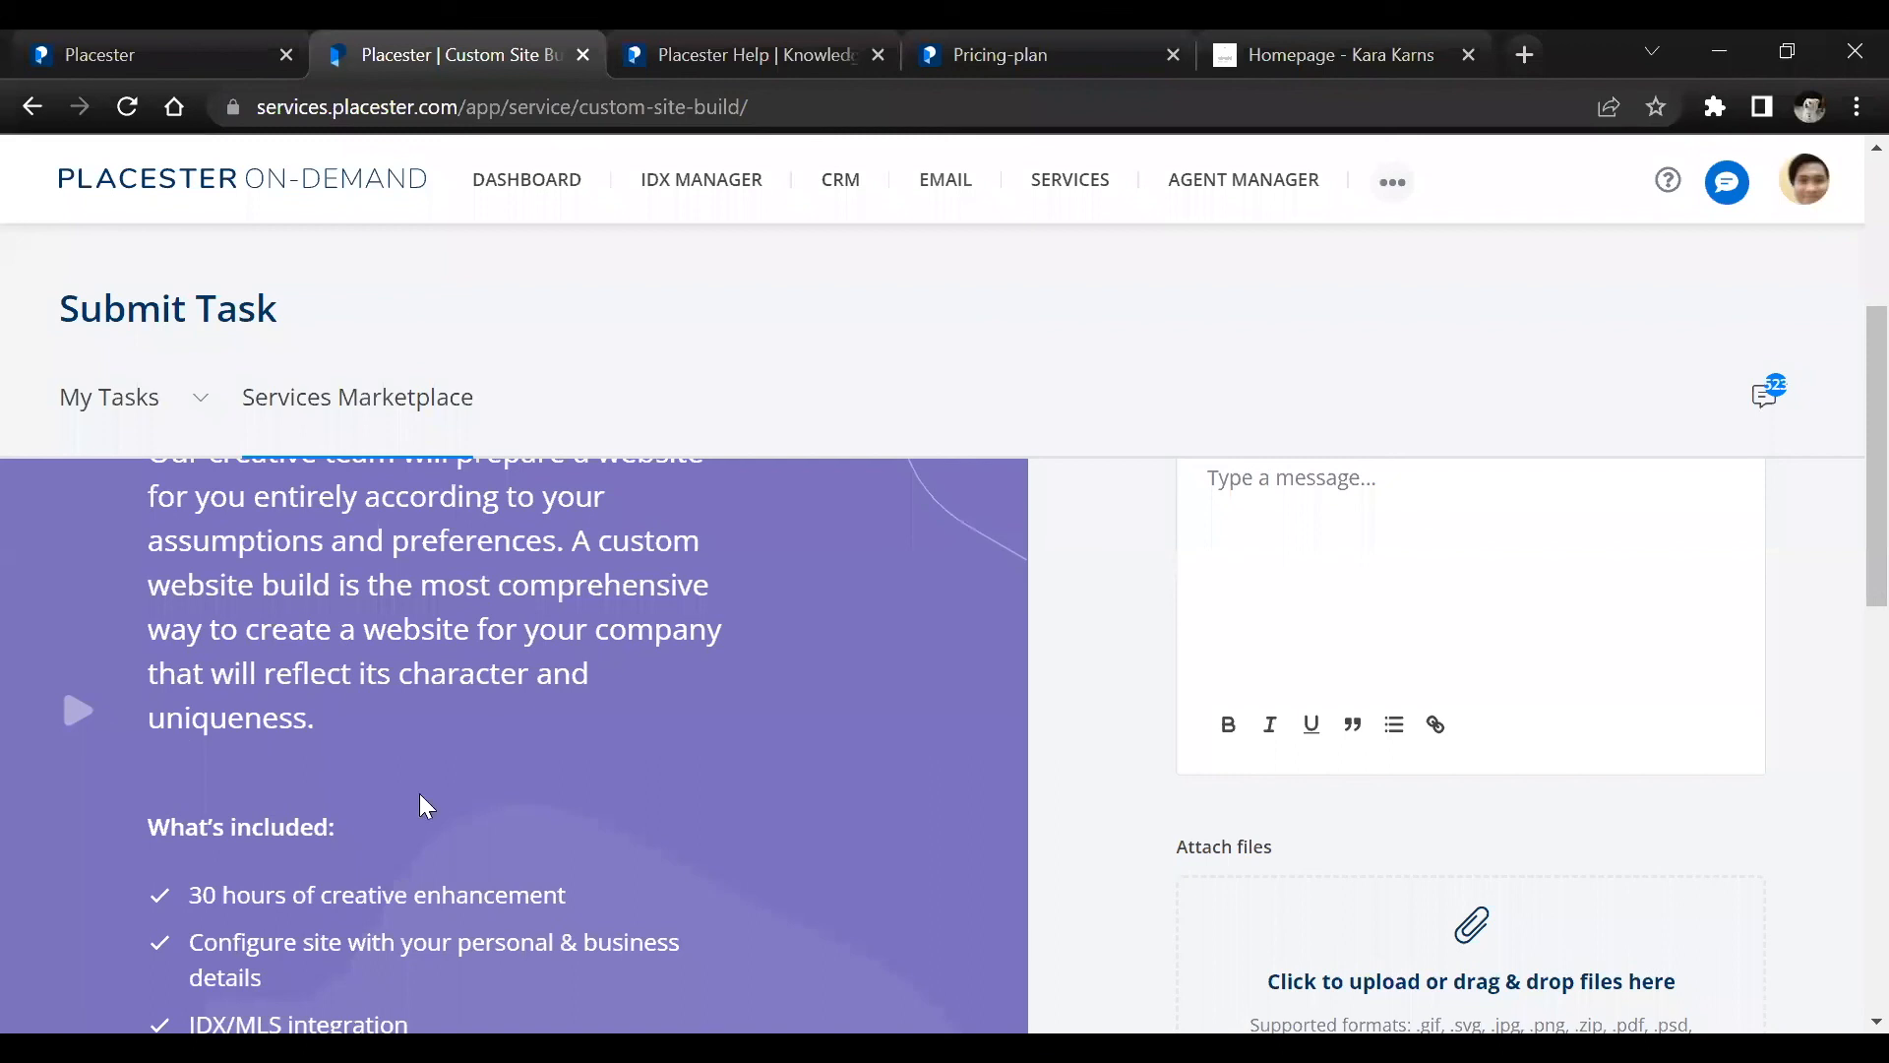
{"action": "scroll", "coordinate": [721, 726], "scroll_direction": "down", "scroll_amount": 2}
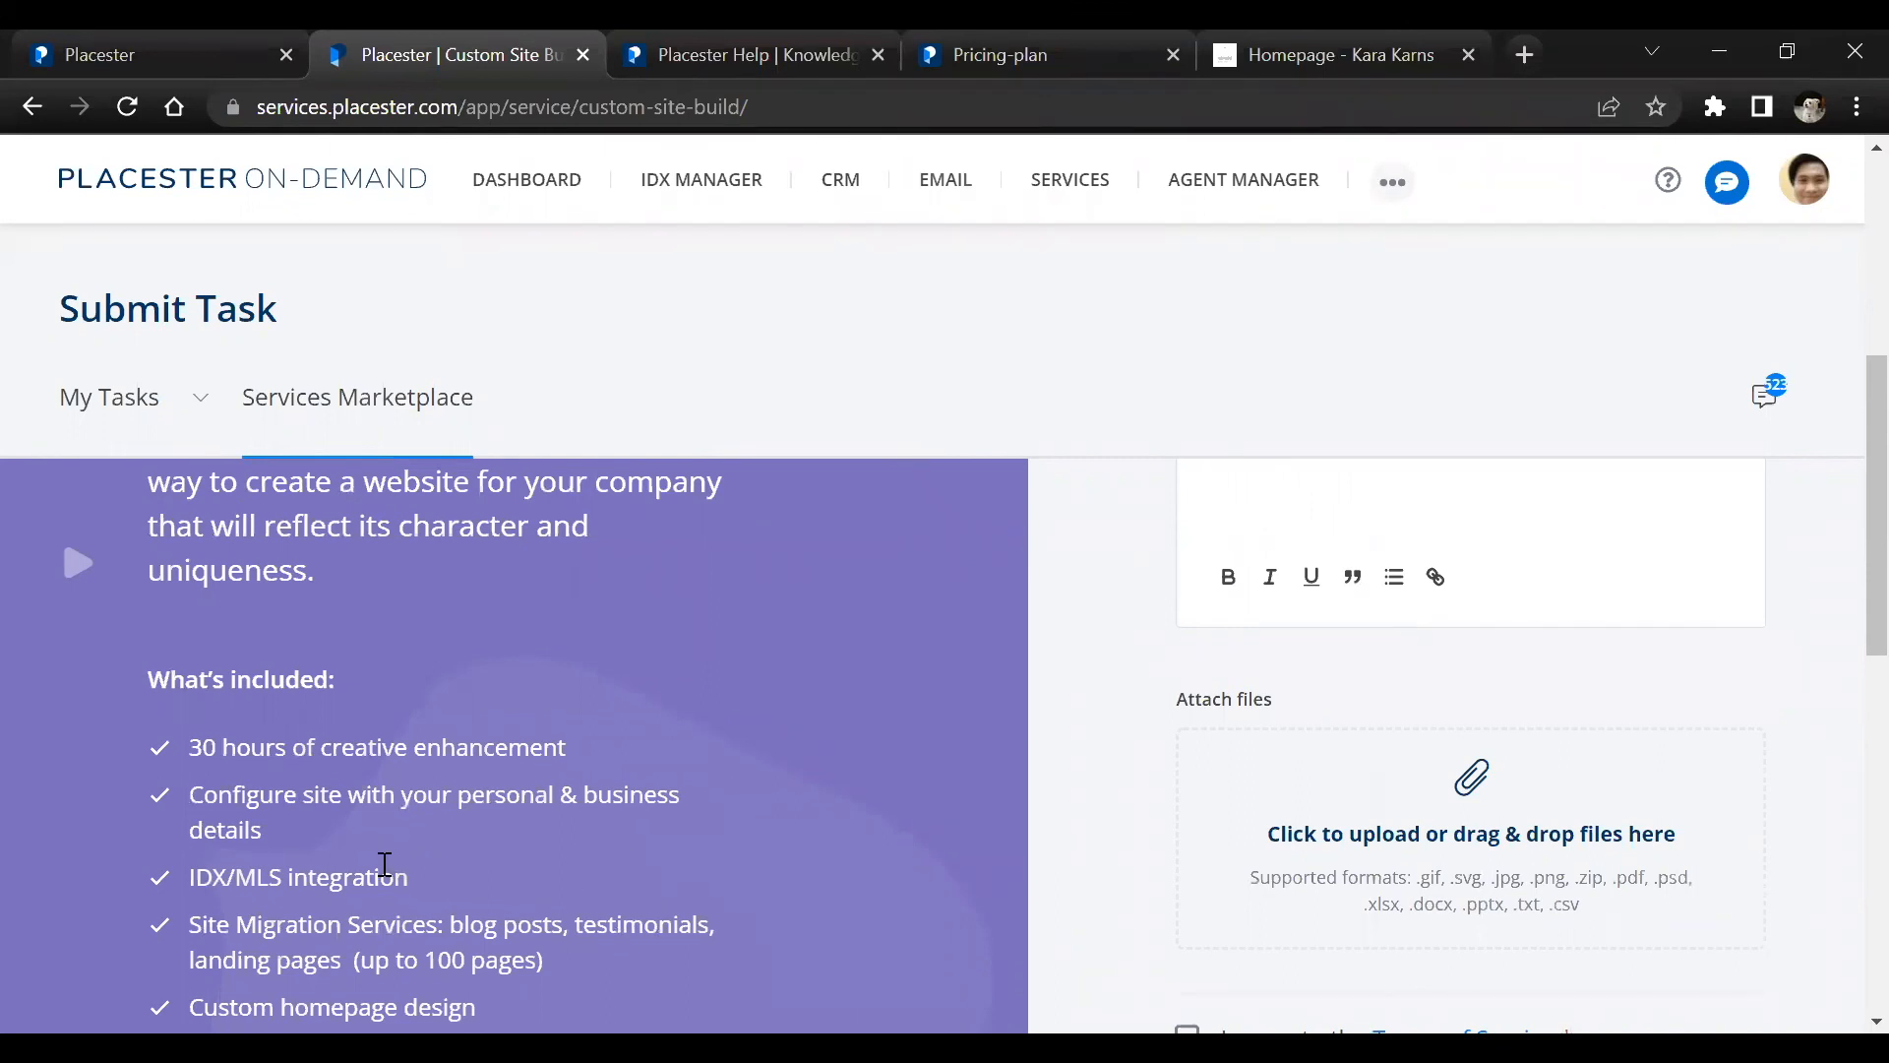
{"action": "scroll", "coordinate": [384, 864], "scroll_direction": "down", "scroll_amount": 2}
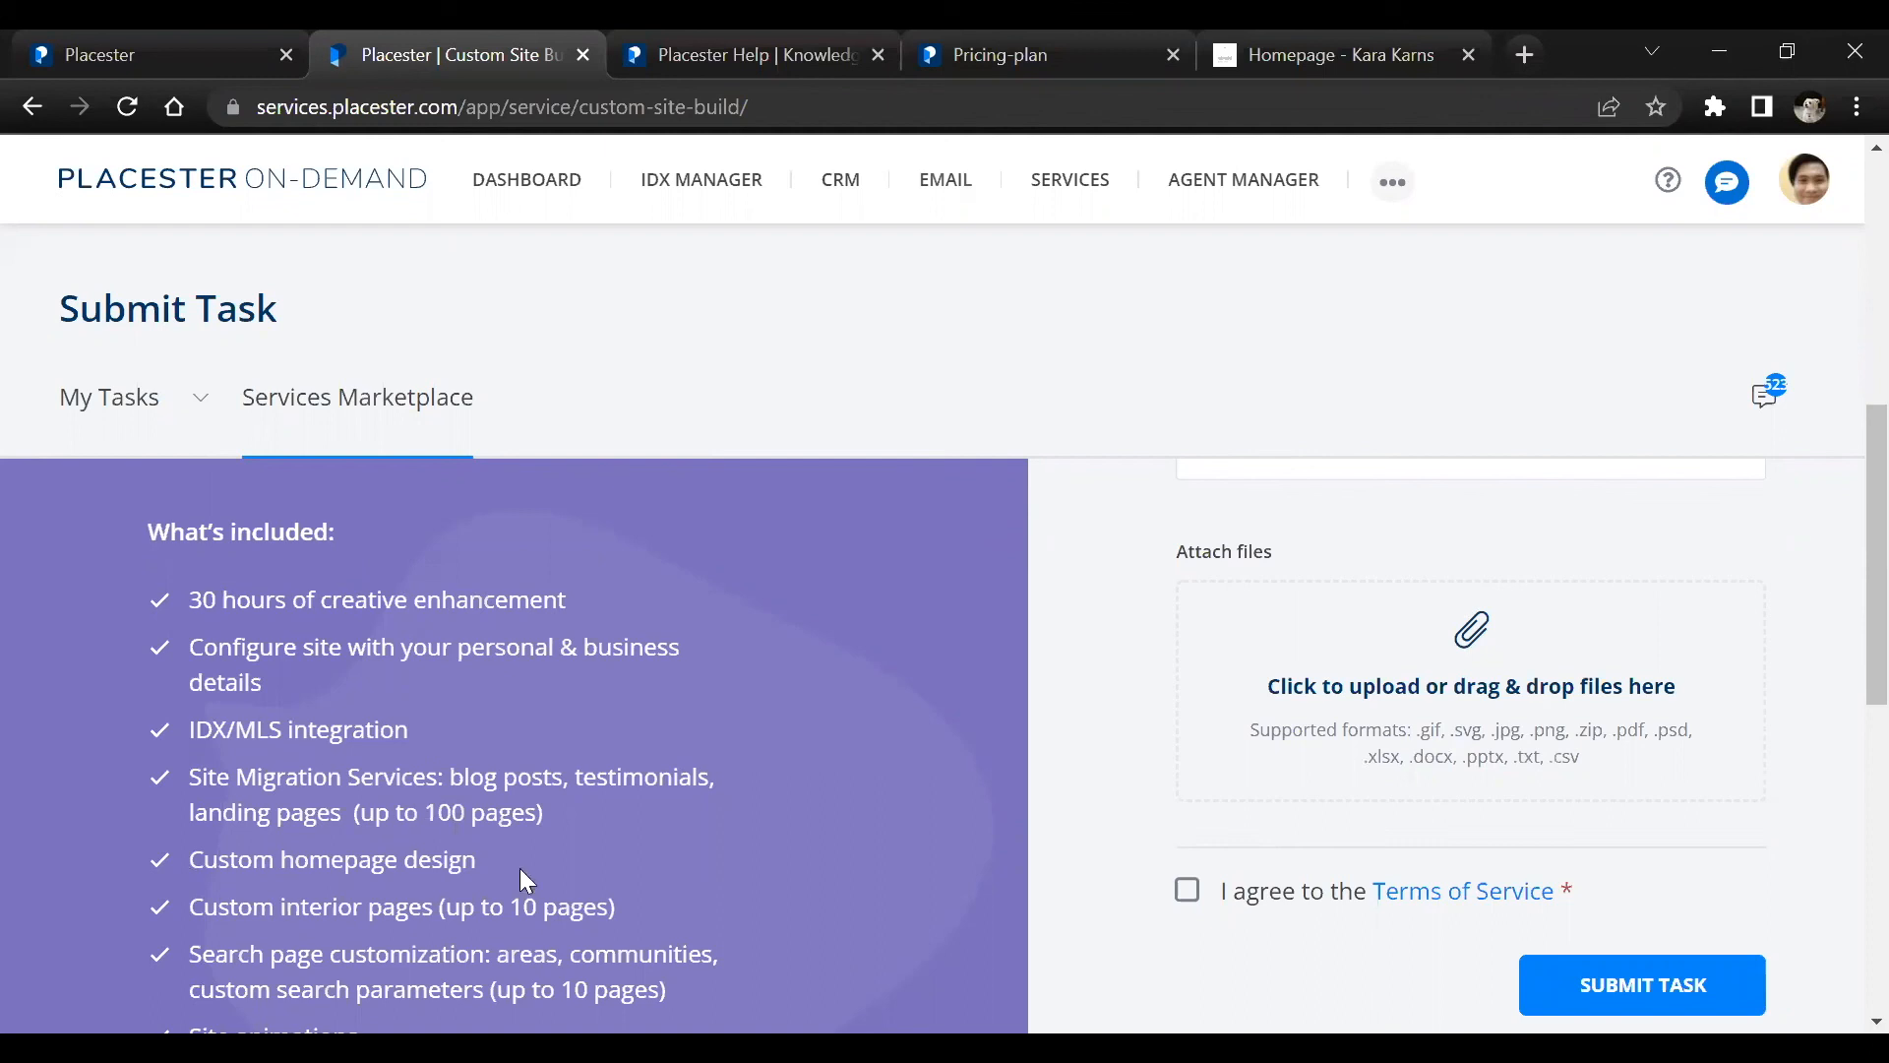
{"action": "scroll", "coordinate": [596, 870], "scroll_direction": "down", "scroll_amount": 3}
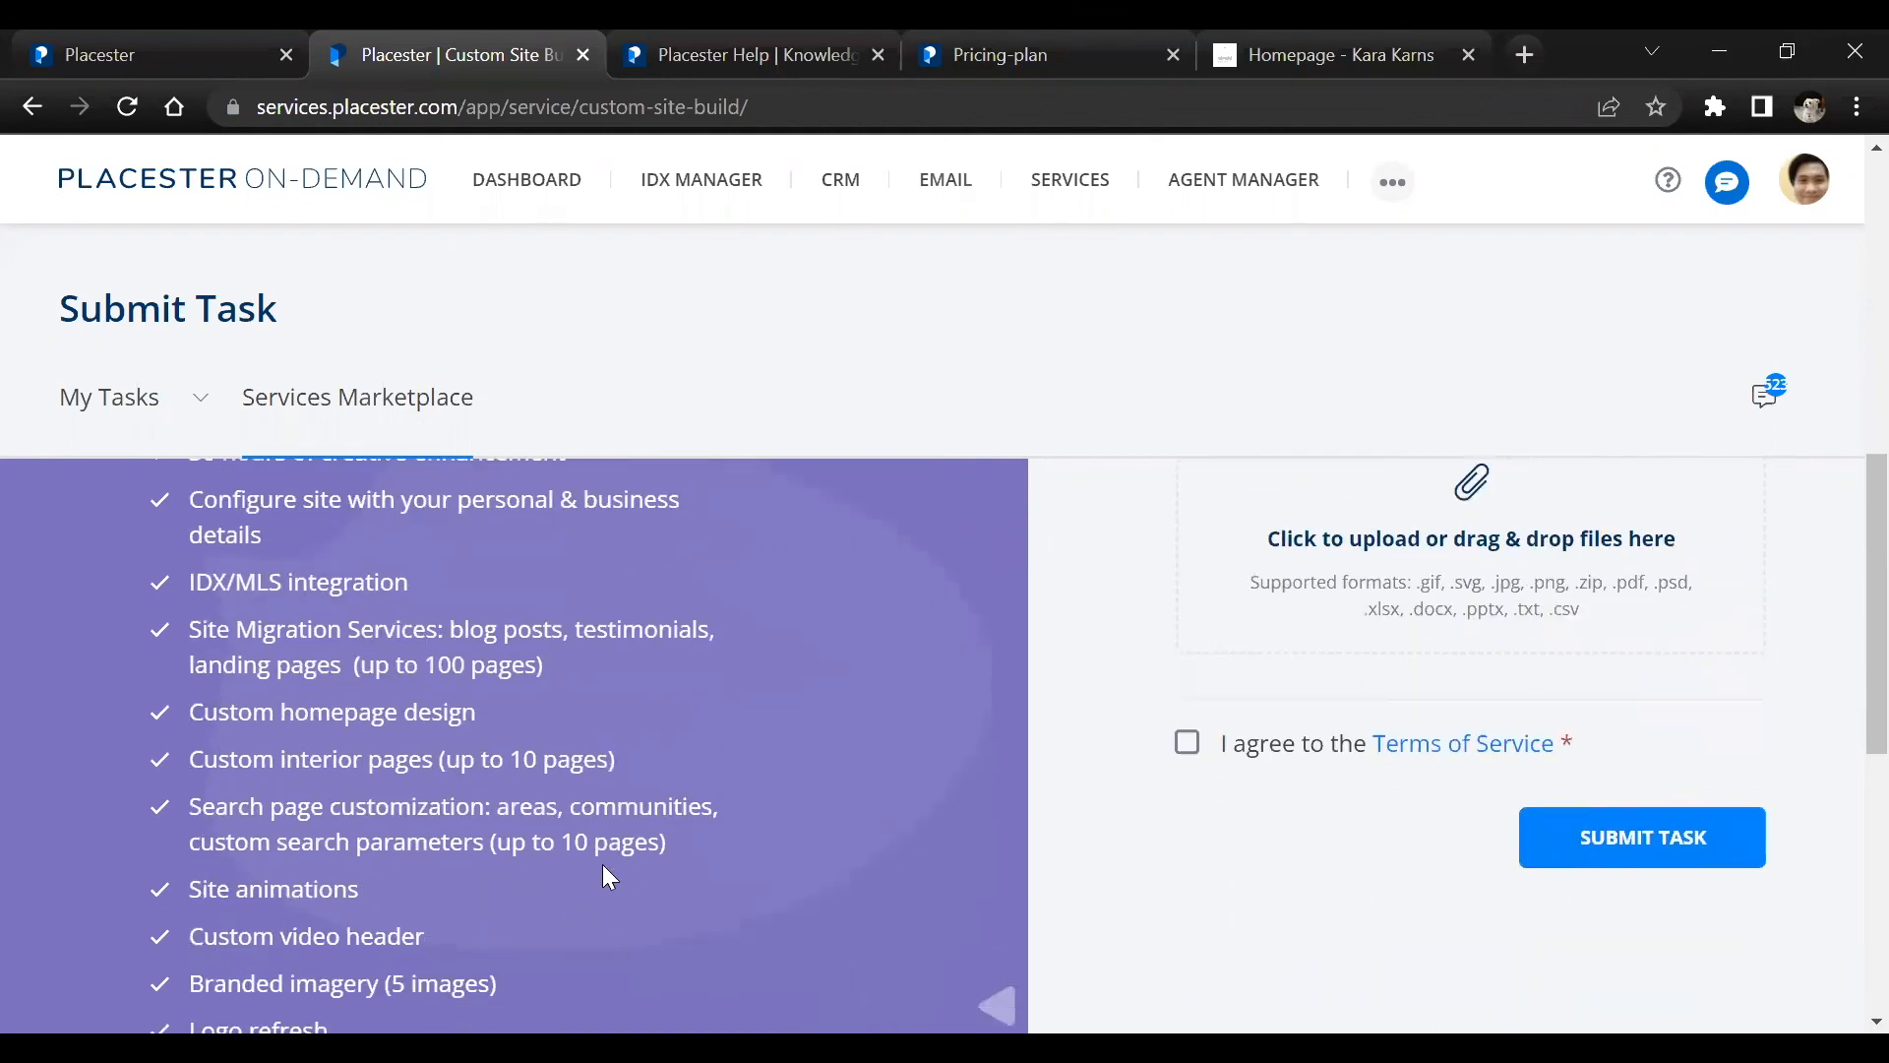
{"action": "left_click_drag", "start_coordinate": [562, 842], "coordinate": [654, 841]}
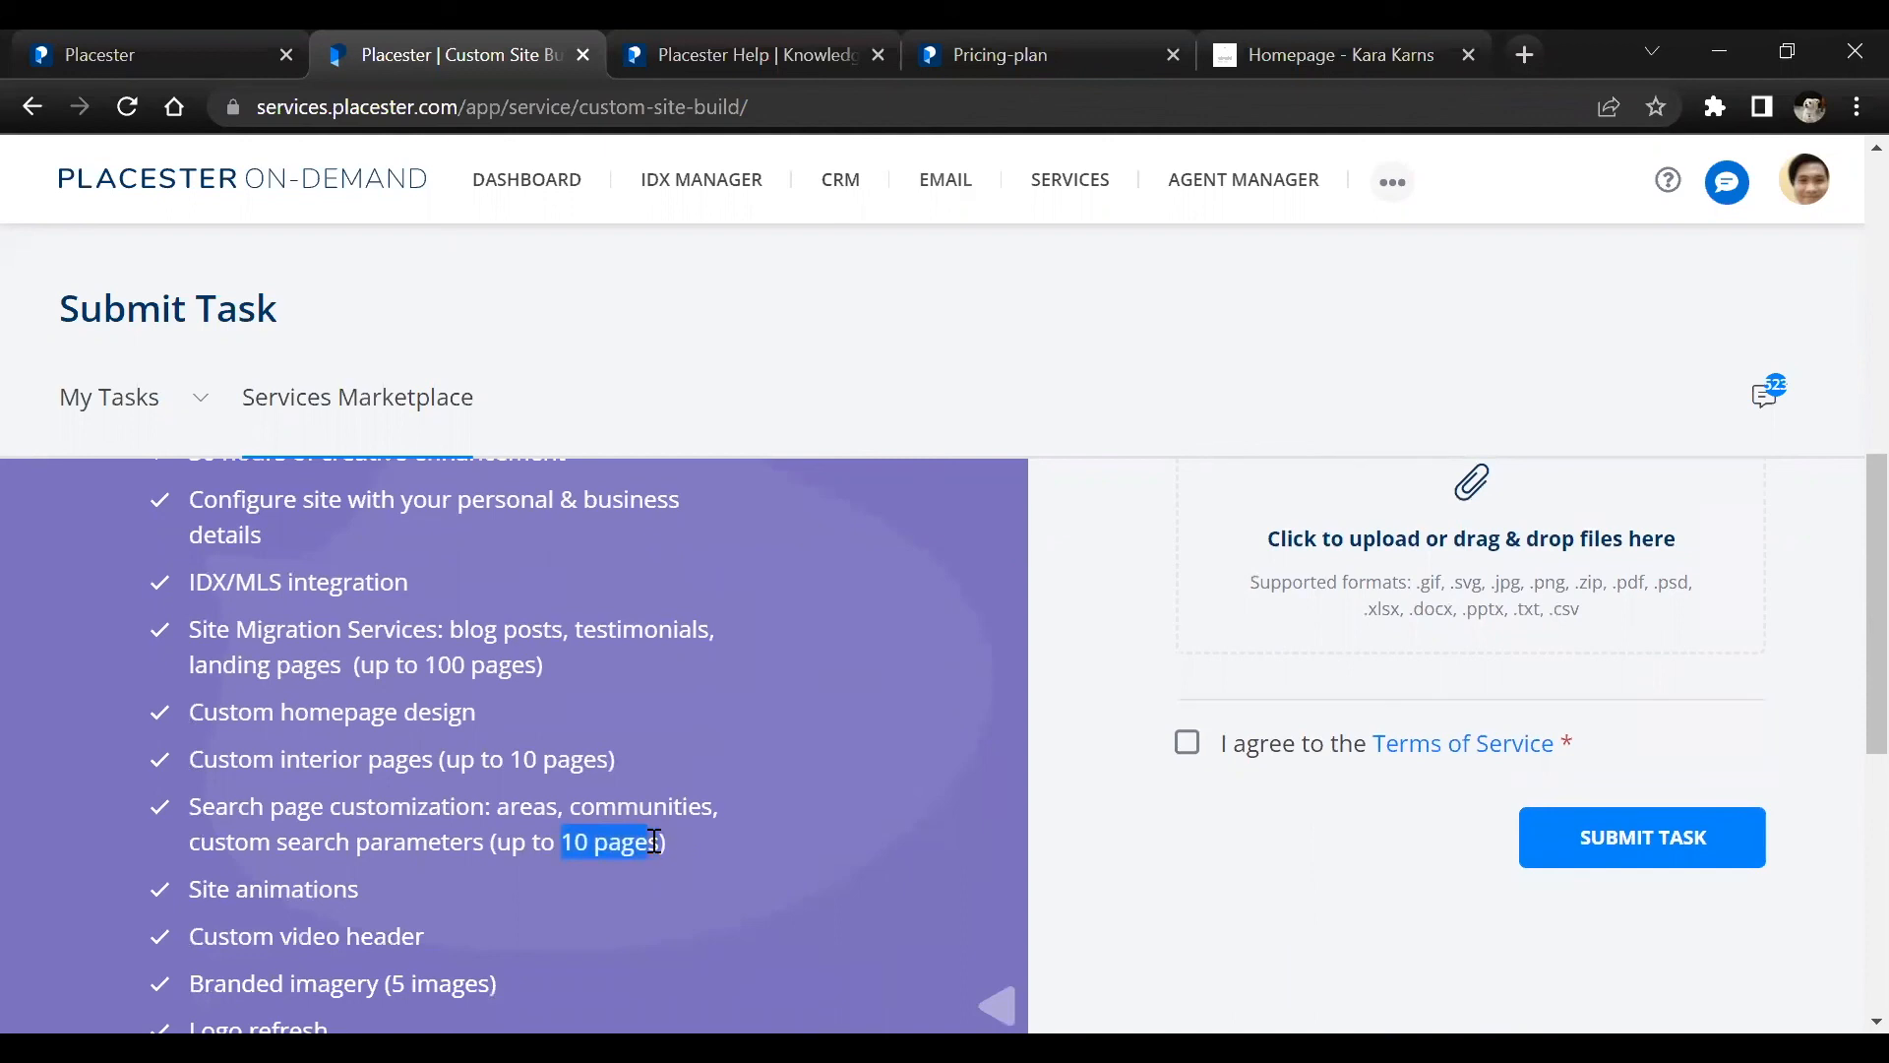
{"action": "left_click", "coordinate": [510, 895]}
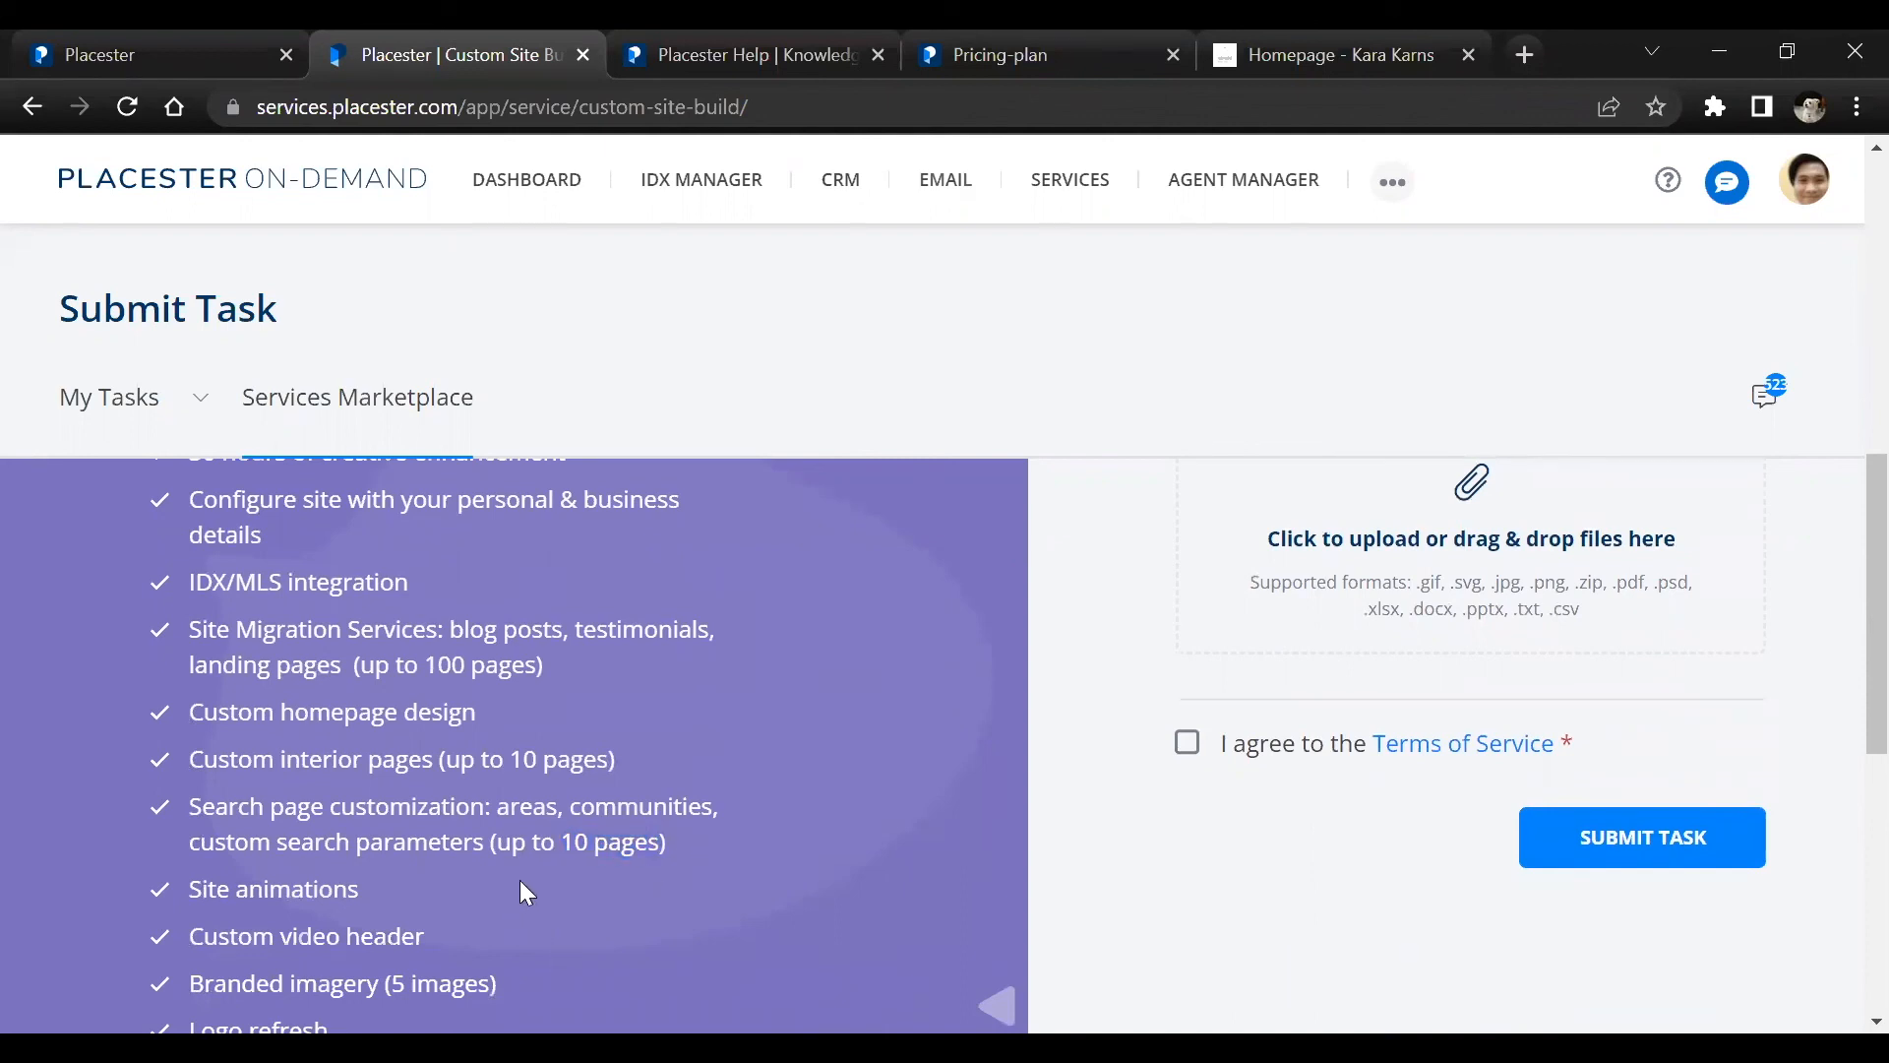
Review the remaining Custom Site Build inclusions and its prerequisites, and go back to its price
{"action": "scroll", "coordinate": [521, 881], "scroll_direction": "down", "scroll_amount": 2}
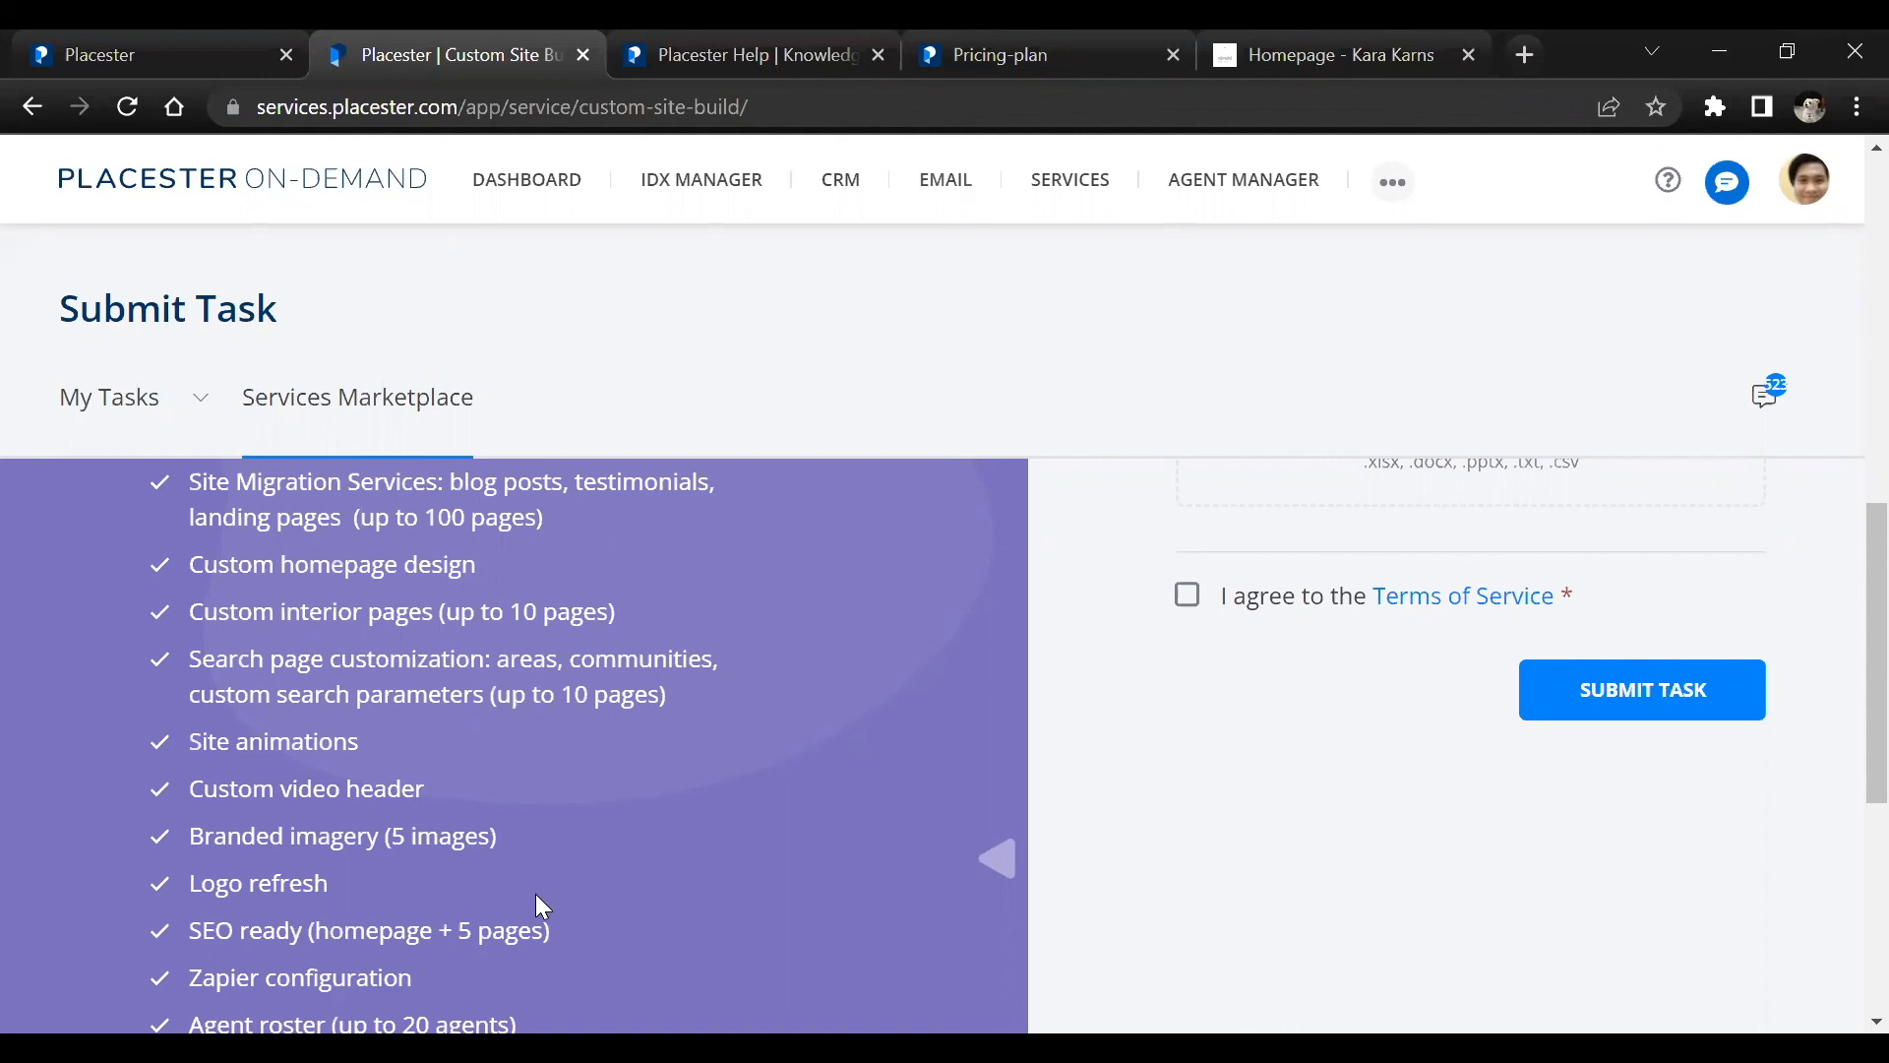
{"action": "scroll", "coordinate": [536, 897], "scroll_direction": "down", "scroll_amount": 2}
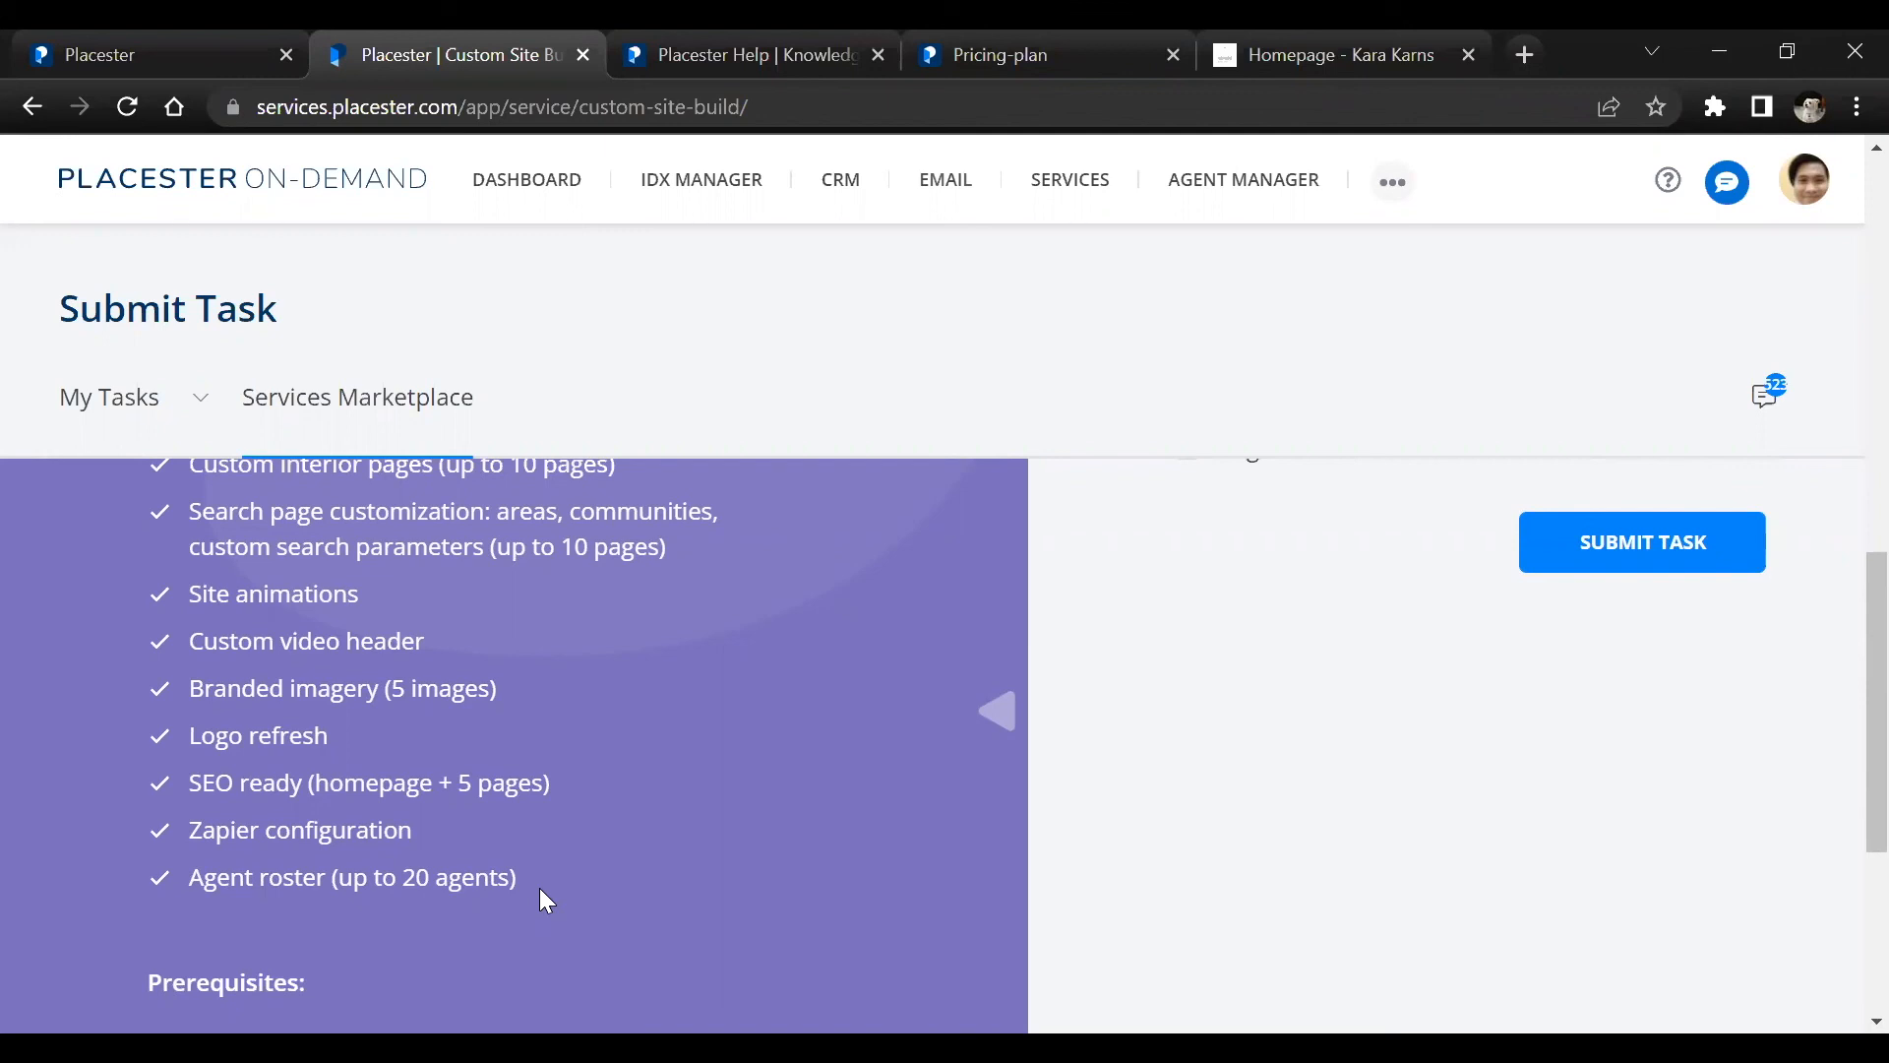
{"action": "scroll", "coordinate": [450, 797], "scroll_direction": "down", "scroll_amount": 1}
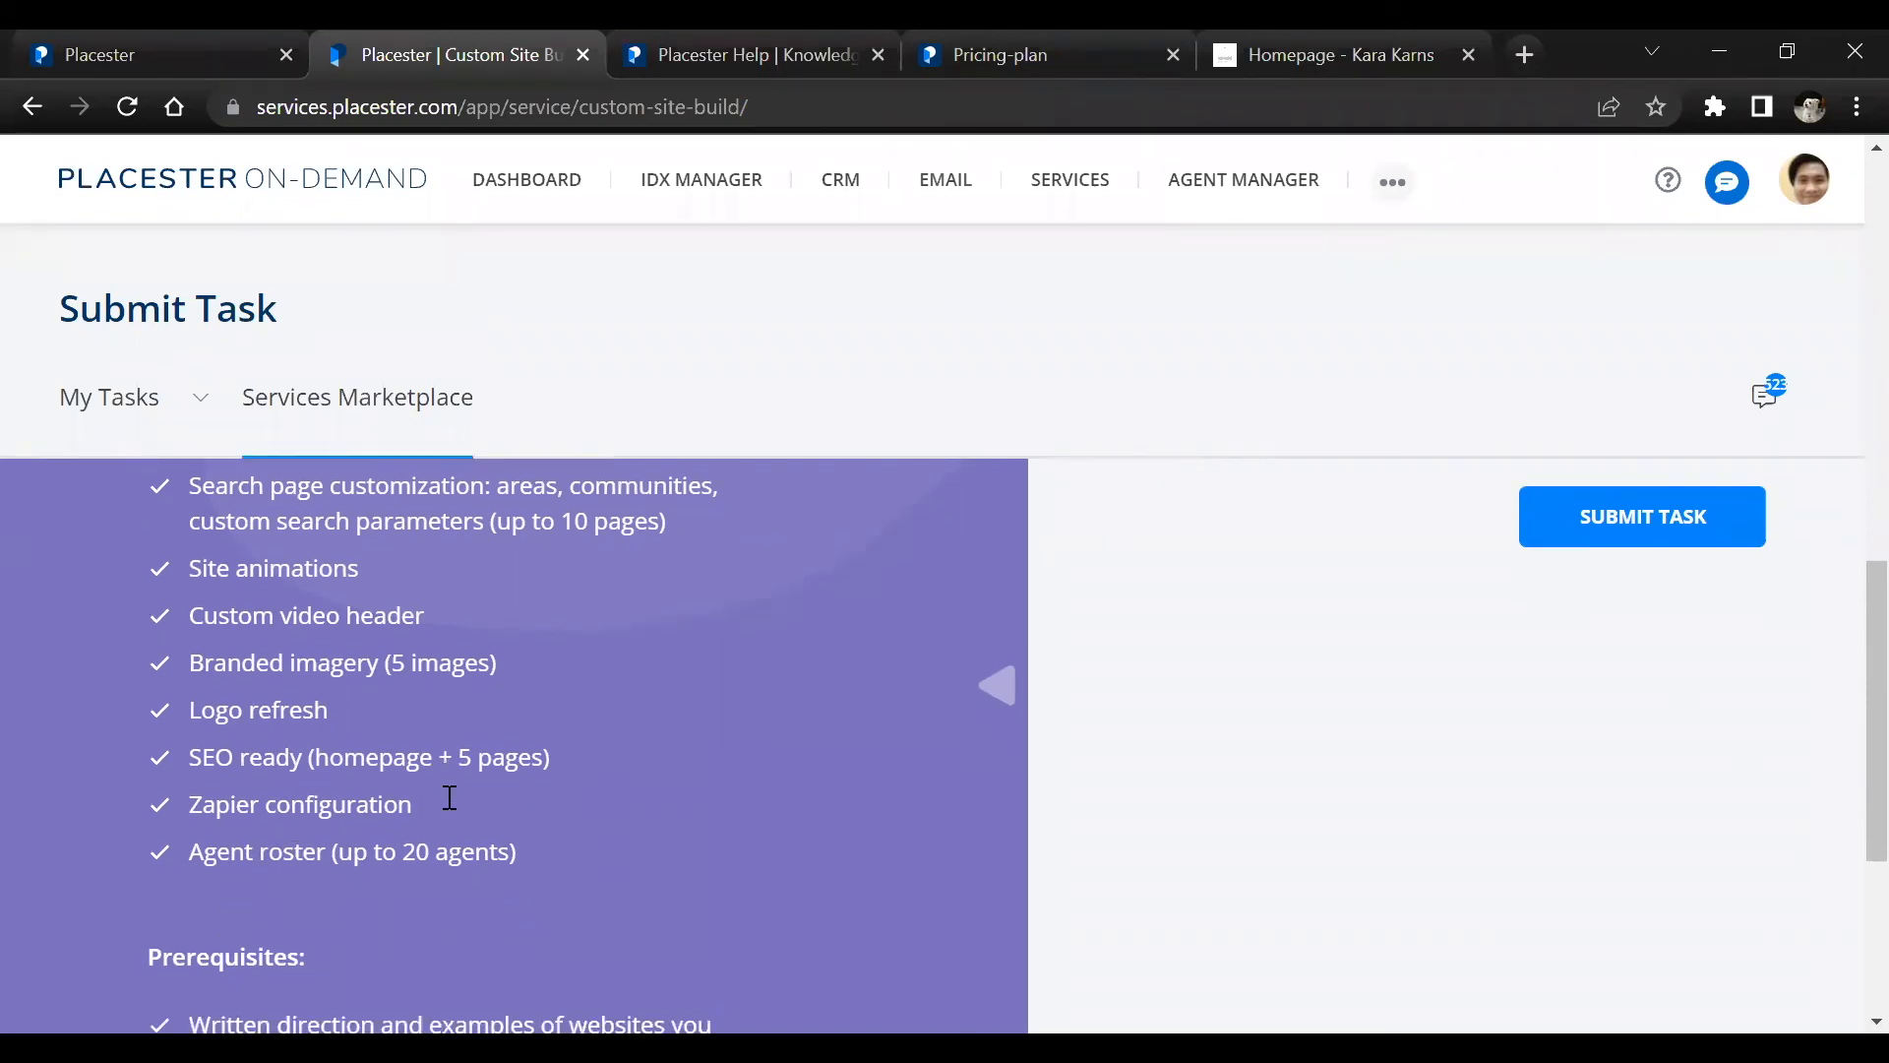
{"action": "scroll", "coordinate": [450, 798], "scroll_direction": "down", "scroll_amount": 4}
{"action": "scroll", "coordinate": [448, 795], "scroll_direction": "up", "scroll_amount": 12}
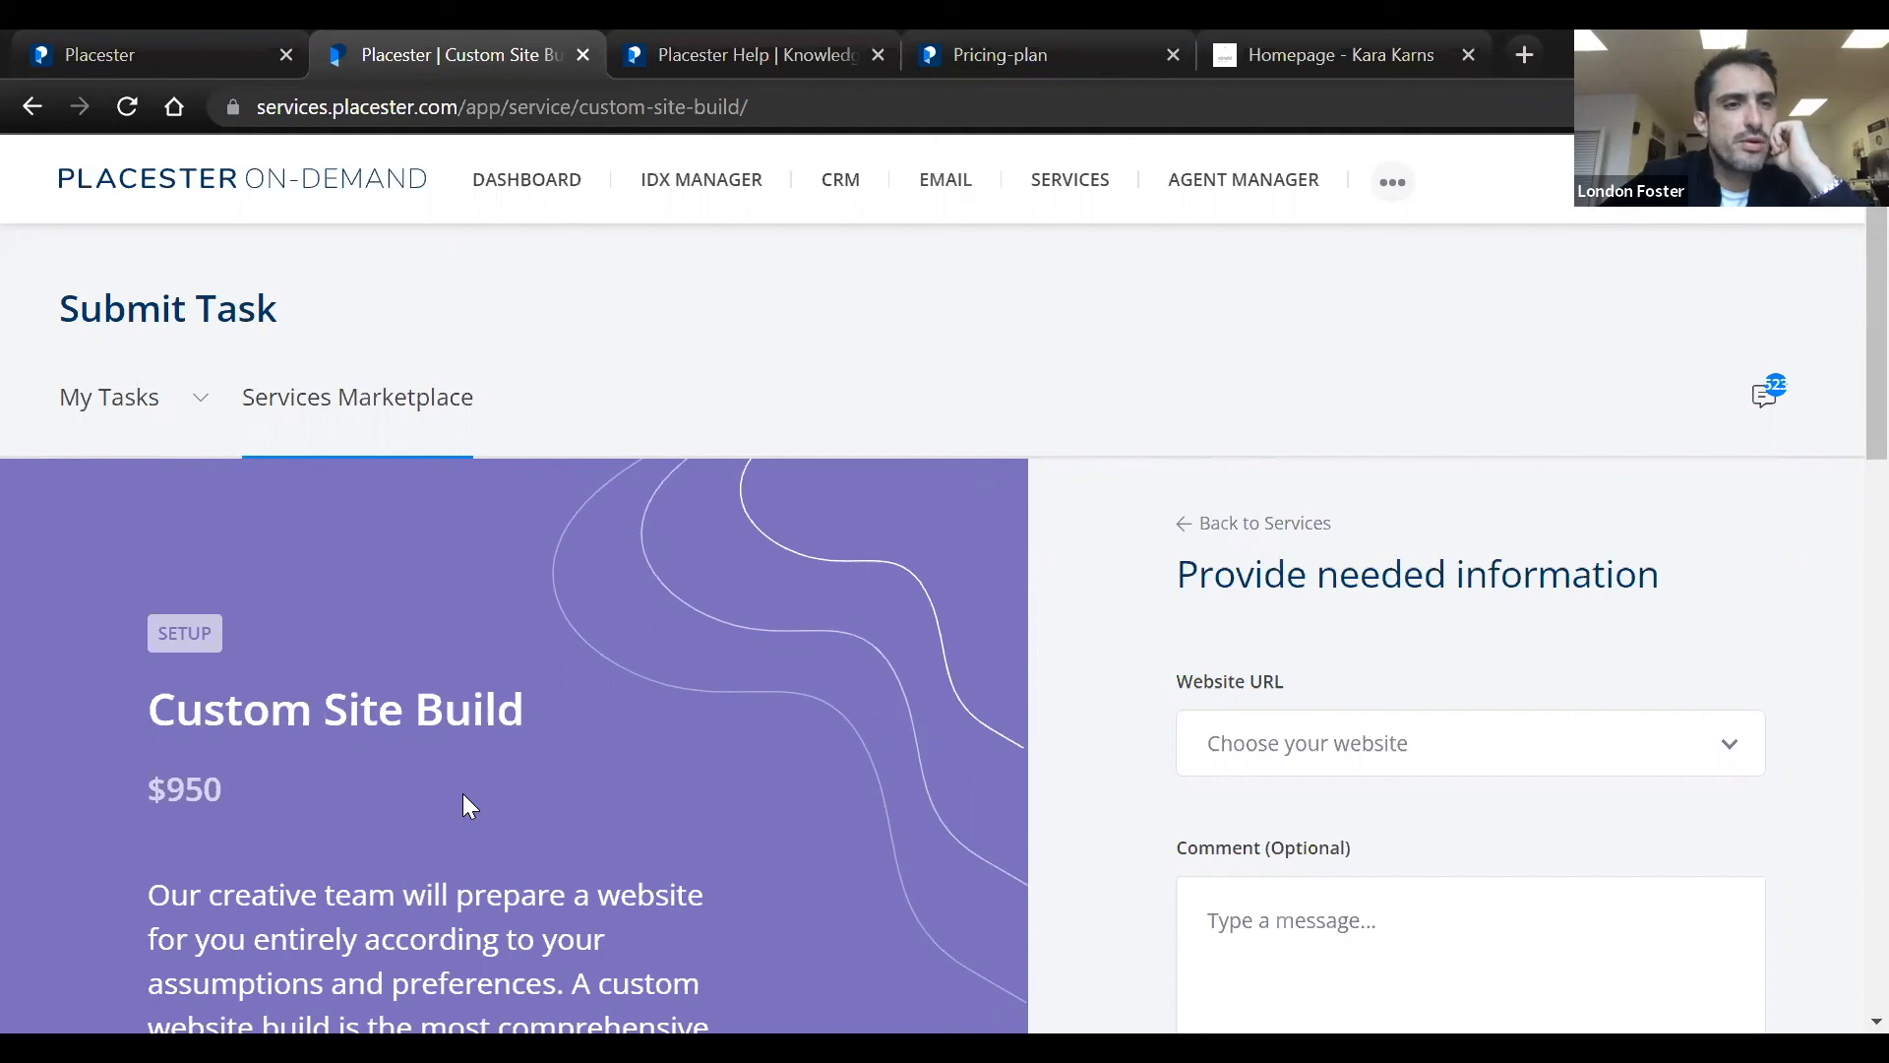
Return to the full Services Marketplace listing and look over the first services on offer
{"action": "left_click", "coordinate": [356, 403]}
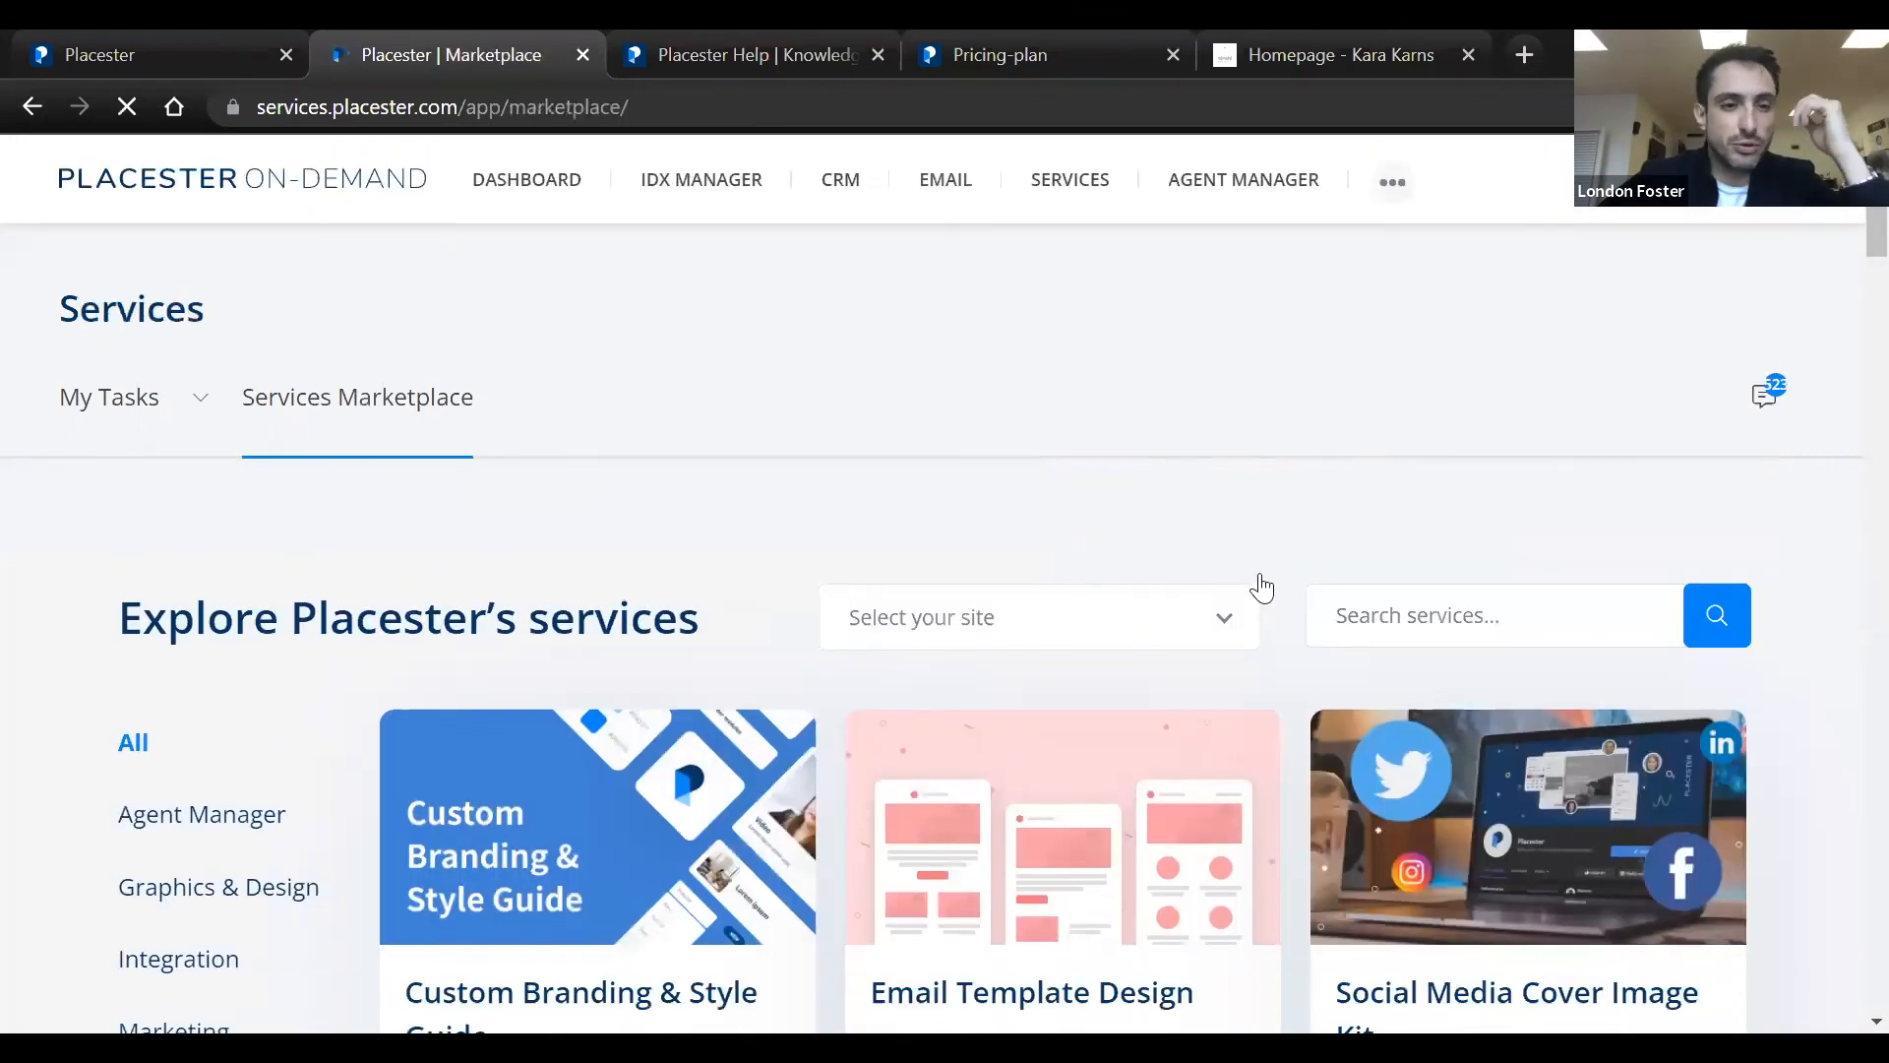
{"action": "left_click", "coordinate": [1341, 612]}
{"action": "left_click", "coordinate": [1264, 431]}
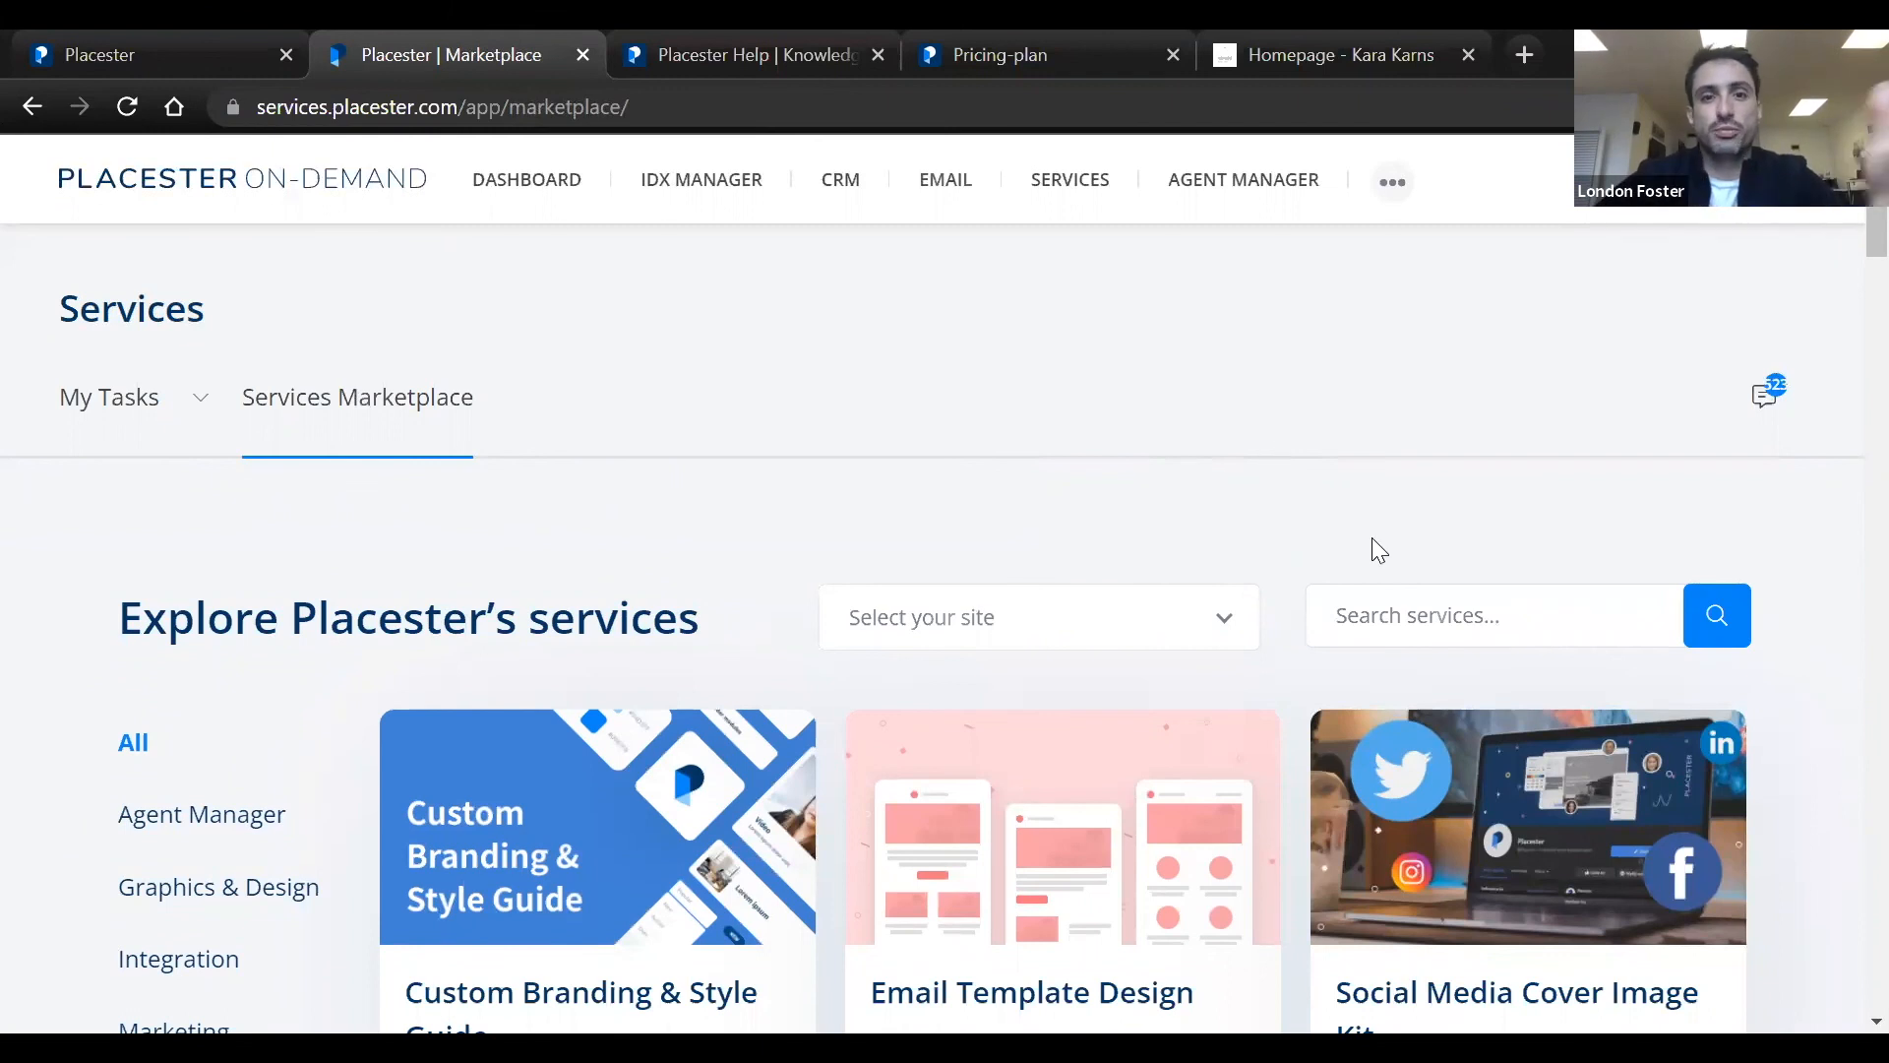
{"action": "scroll", "coordinate": [1376, 462], "scroll_direction": "down", "scroll_amount": 2}
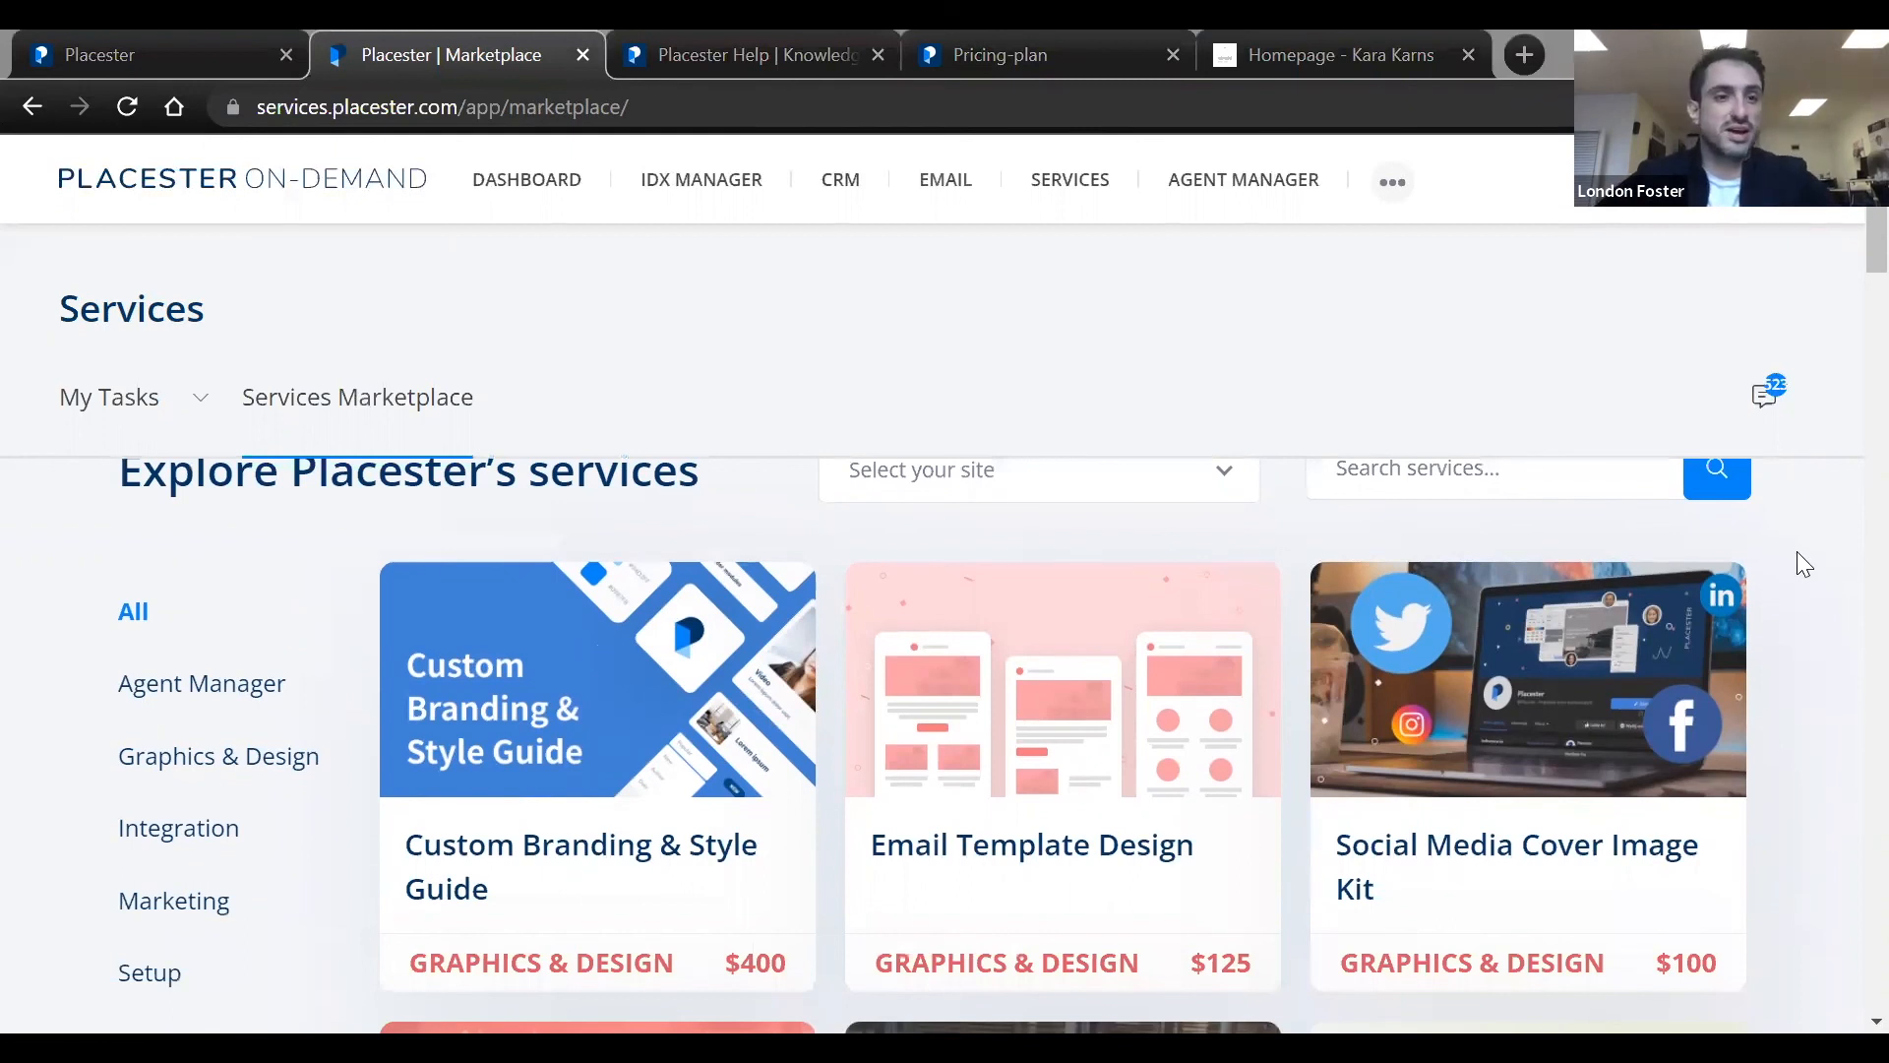
{"action": "scroll", "coordinate": [1797, 551], "scroll_direction": "up", "scroll_amount": 2}
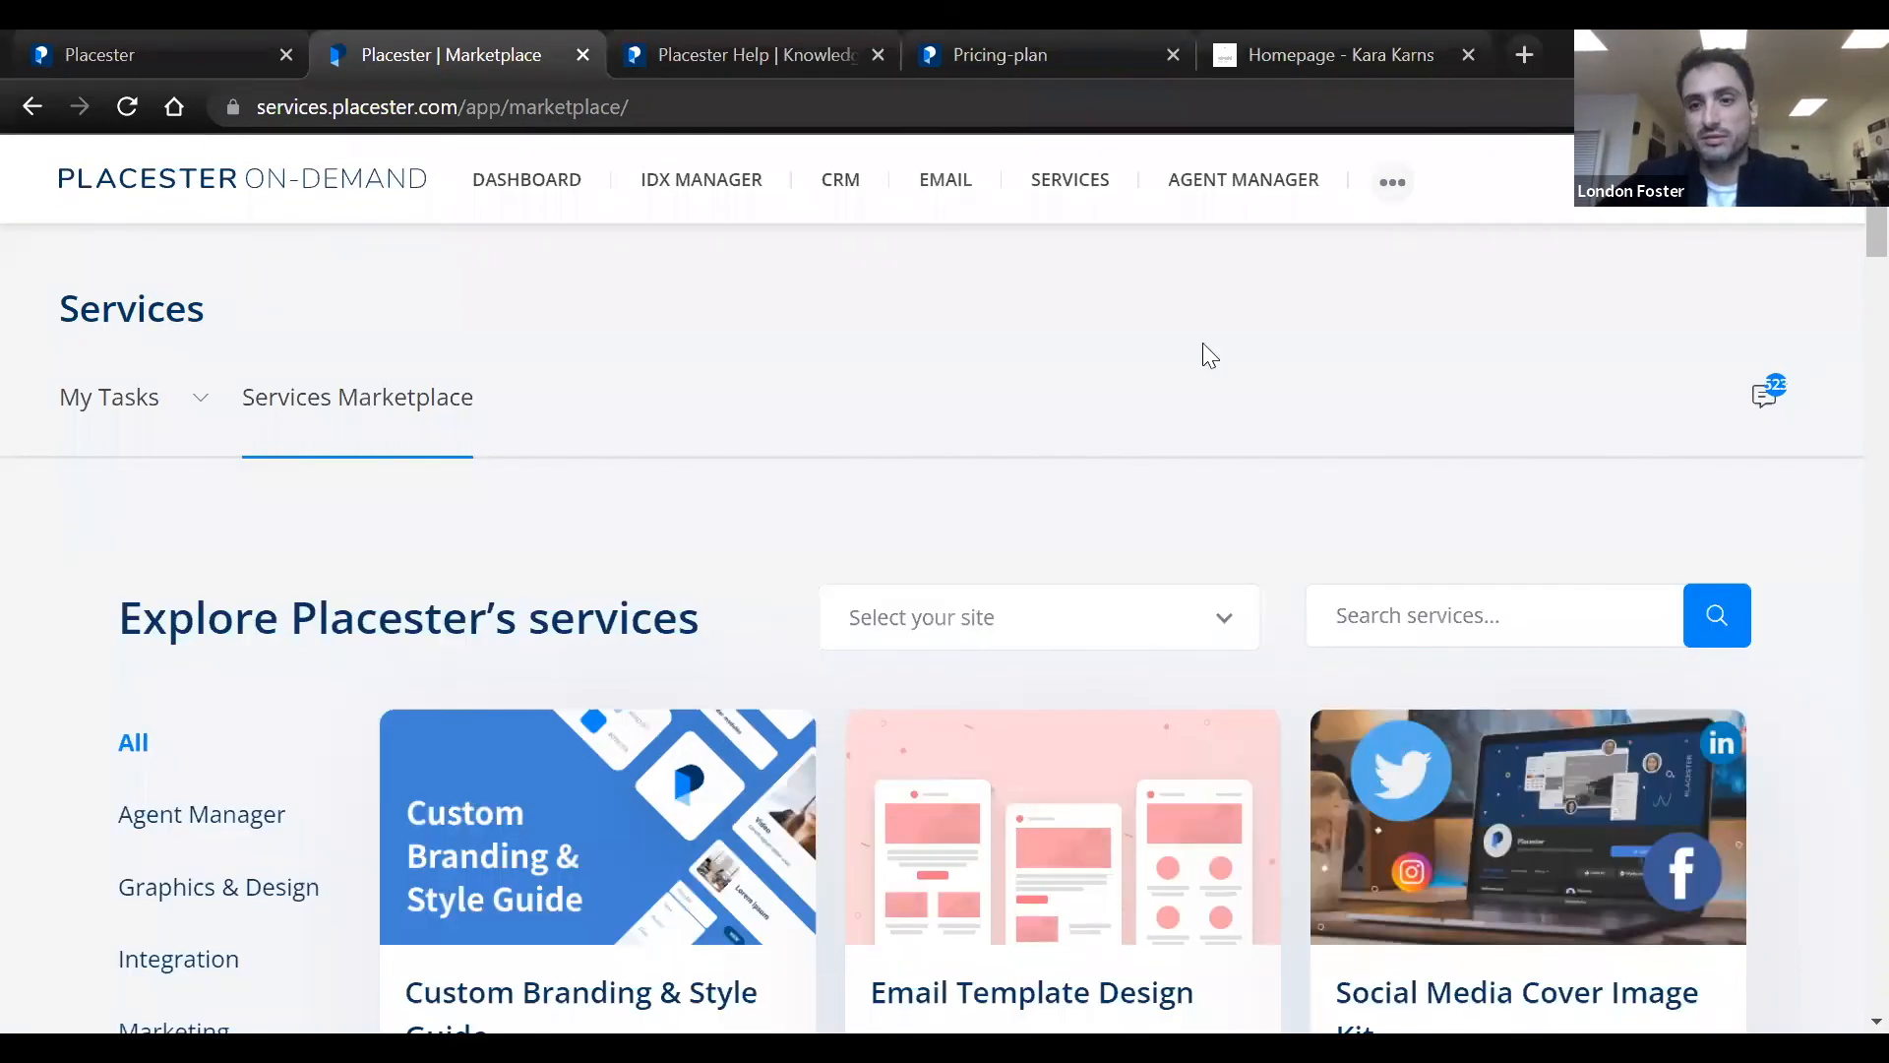